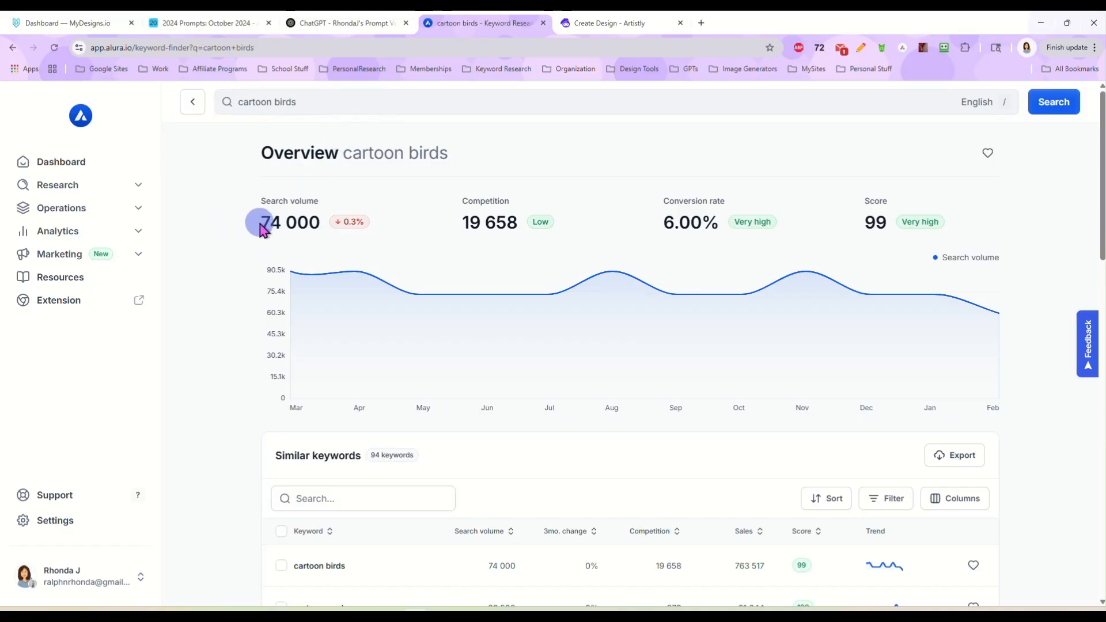
- Examine the search volume, competition, conversion rate, score and similar keywords for "cartoon birds"
mouse_move(461, 221)
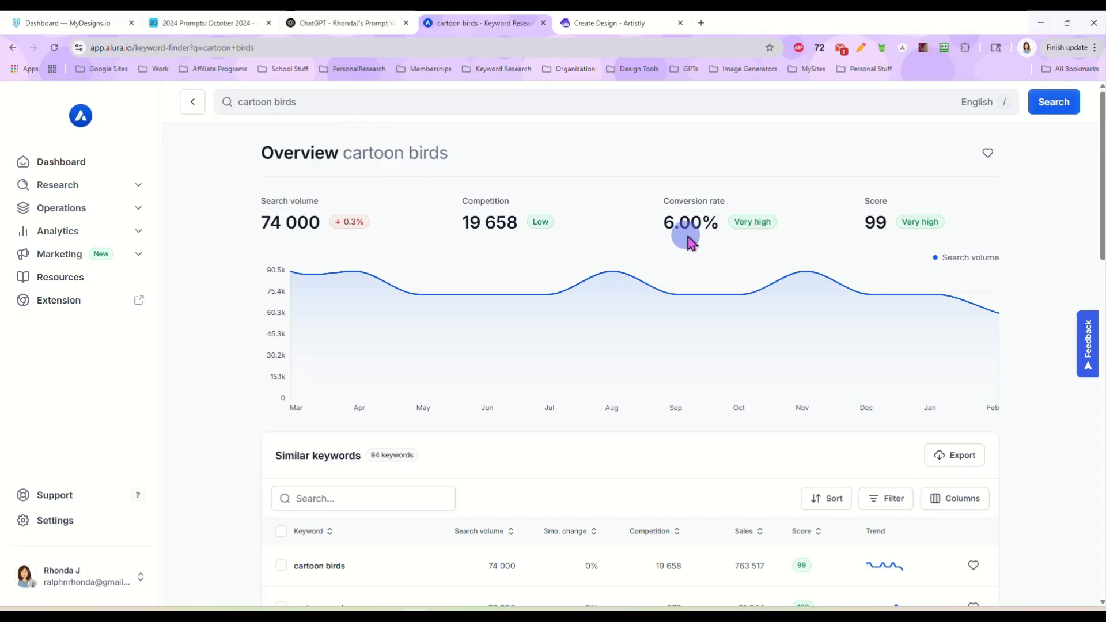
mouse_move(875, 224)
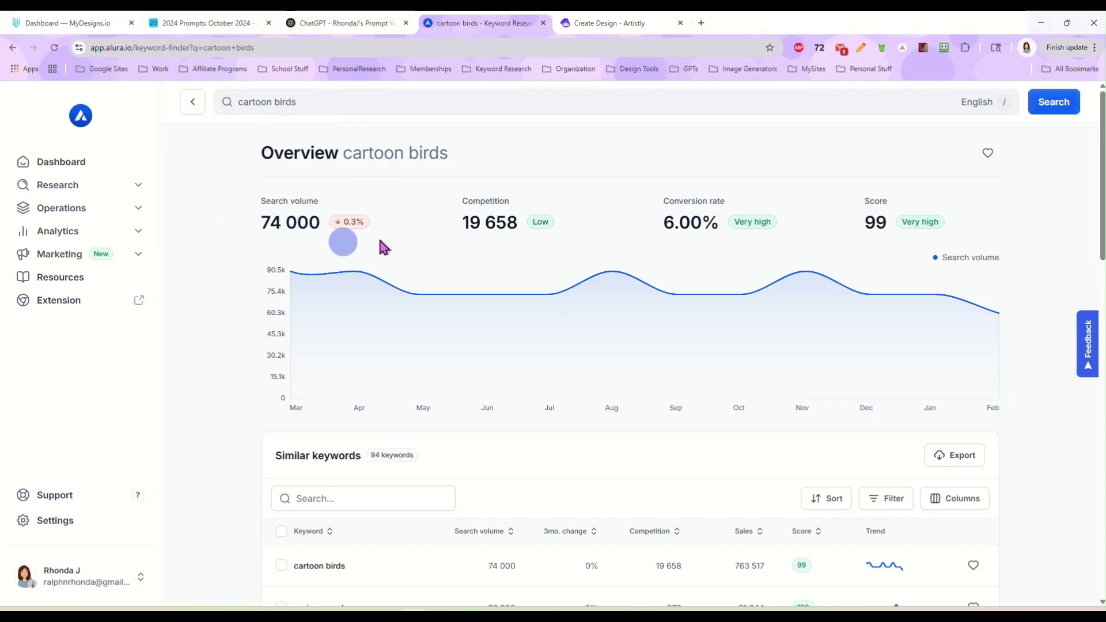
drag(344, 154, 494, 168)
click(437, 154)
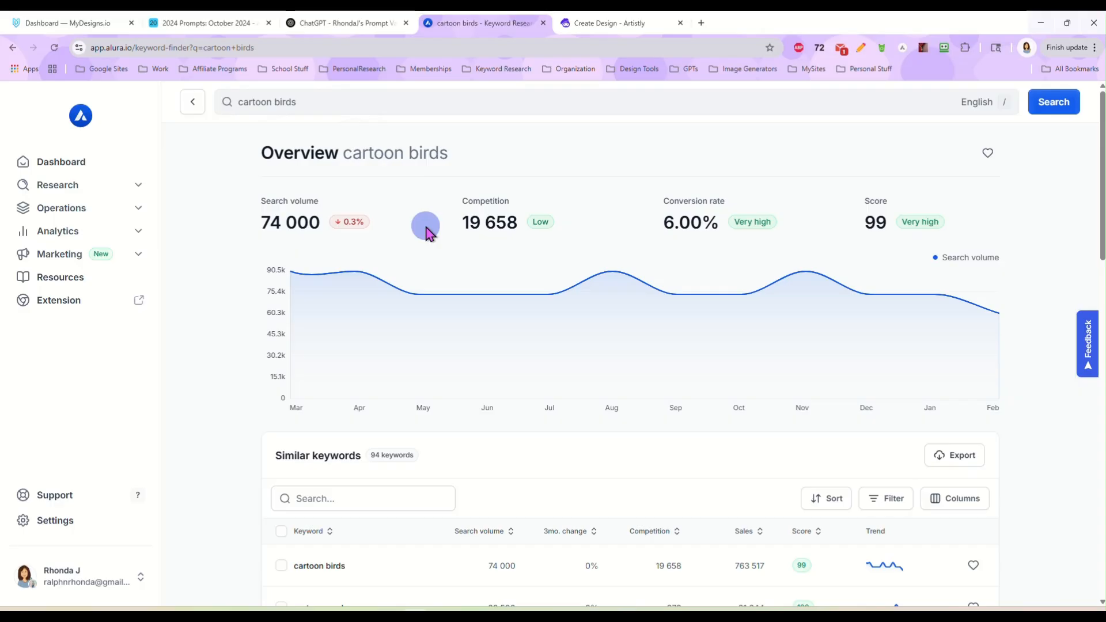
scroll(426, 234, down, 3)
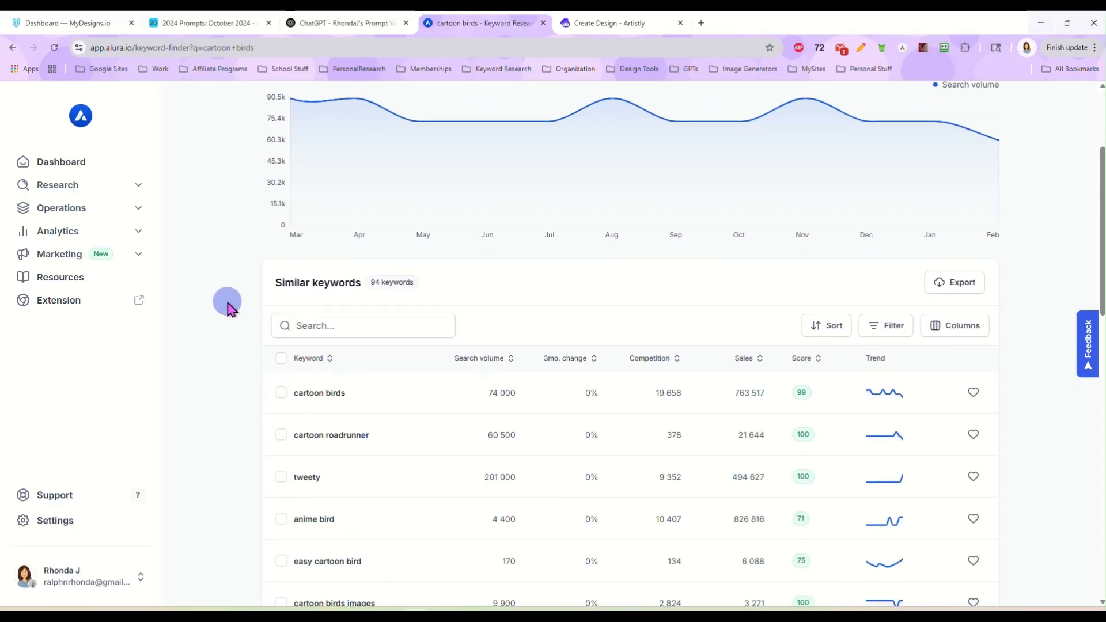
scroll(229, 307, down, 2)
scroll(240, 300, down, 1)
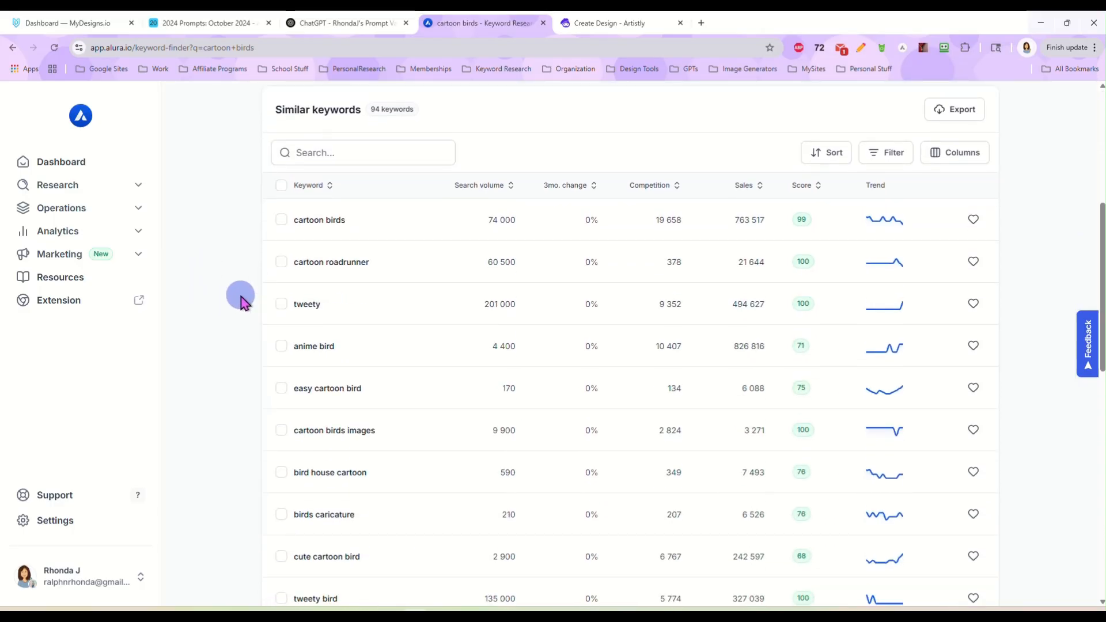
scroll(241, 301, down, 1)
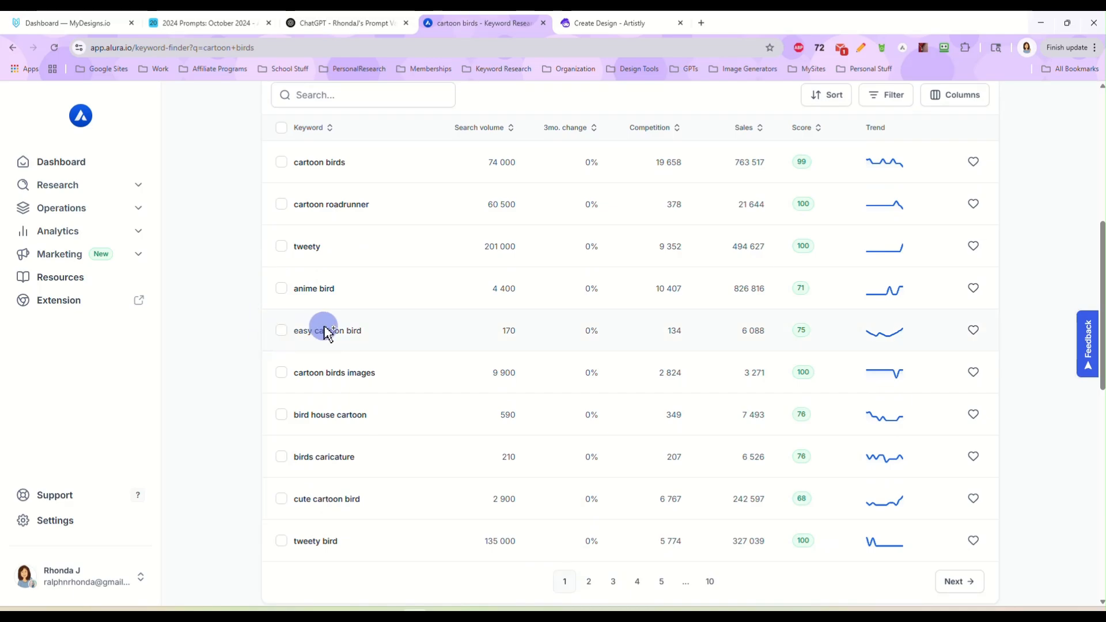
scroll(236, 345, down, 1)
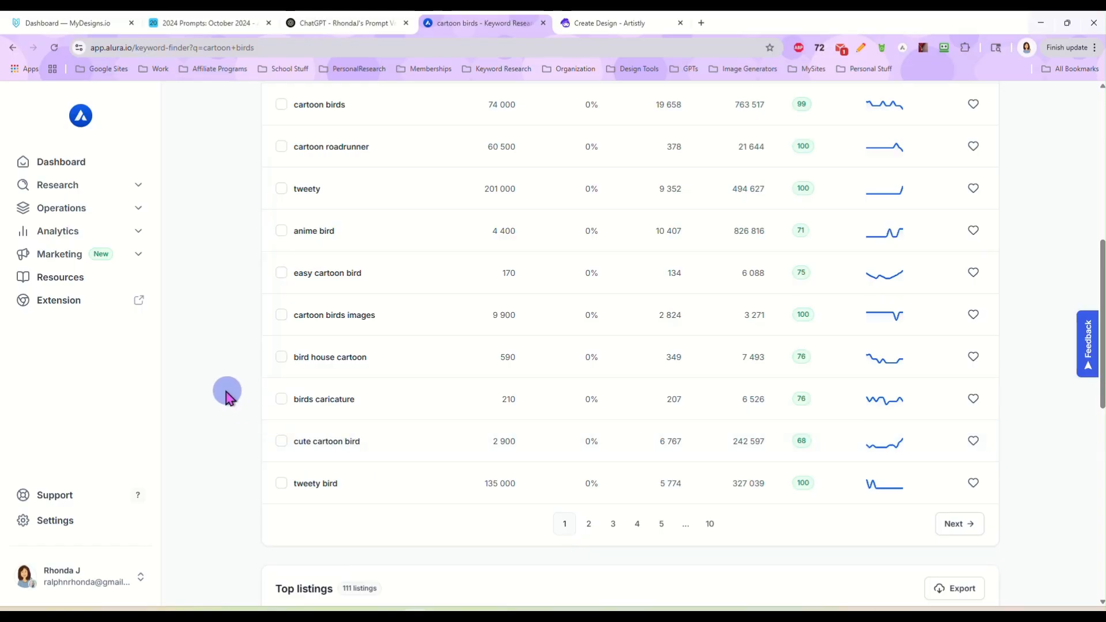
scroll(226, 392, up, 6)
scroll(227, 396, up, 2)
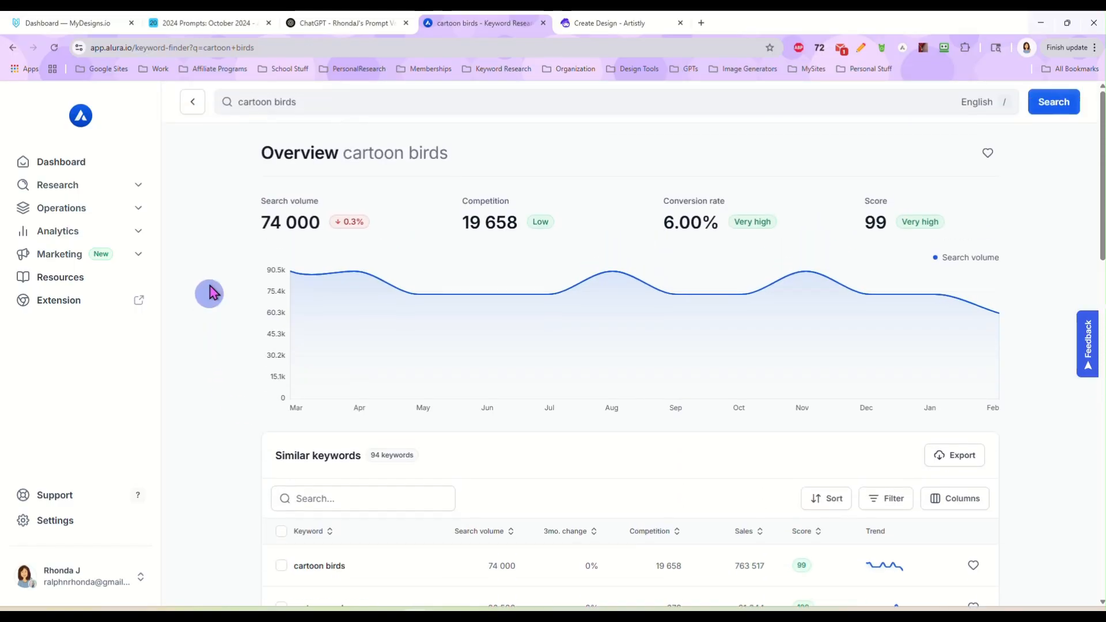
- Make the keyword research page the first browser tab, then switch to Airtable and open the Whimsical Bird record dated 10/26/2024
drag(459, 32, 61, 31)
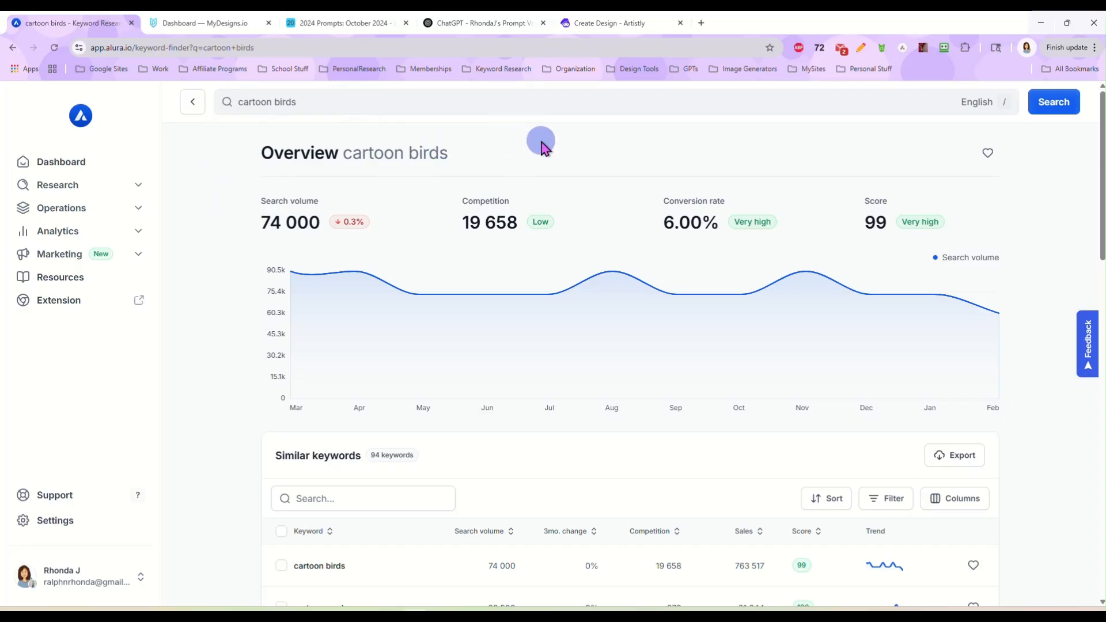
click(351, 22)
scroll(483, 236, down, 3)
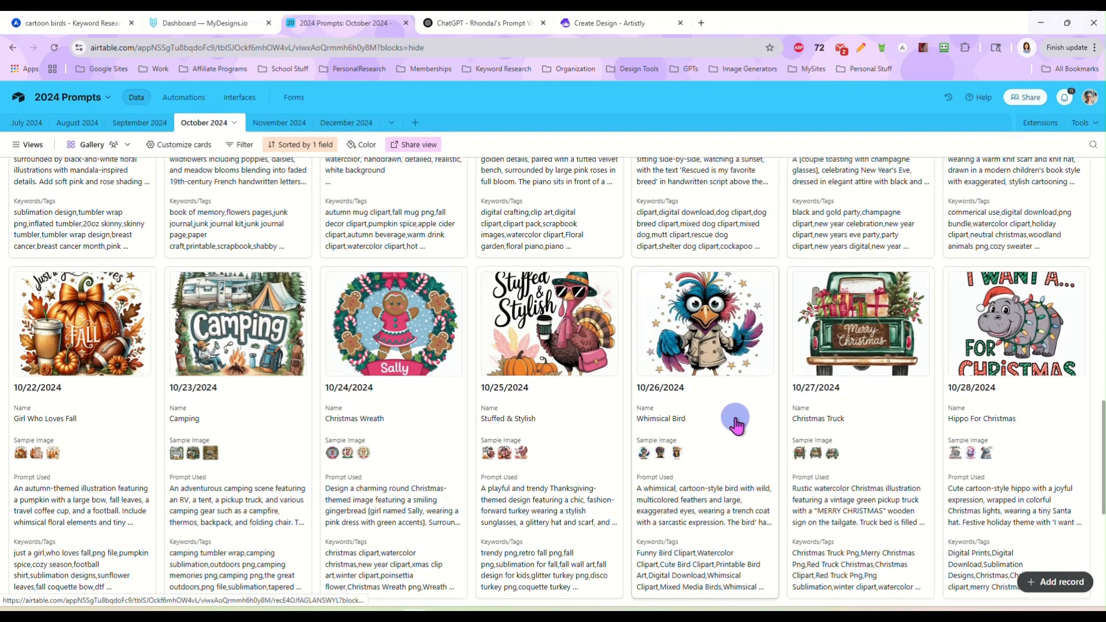
scroll(737, 435, down, 1)
click(709, 439)
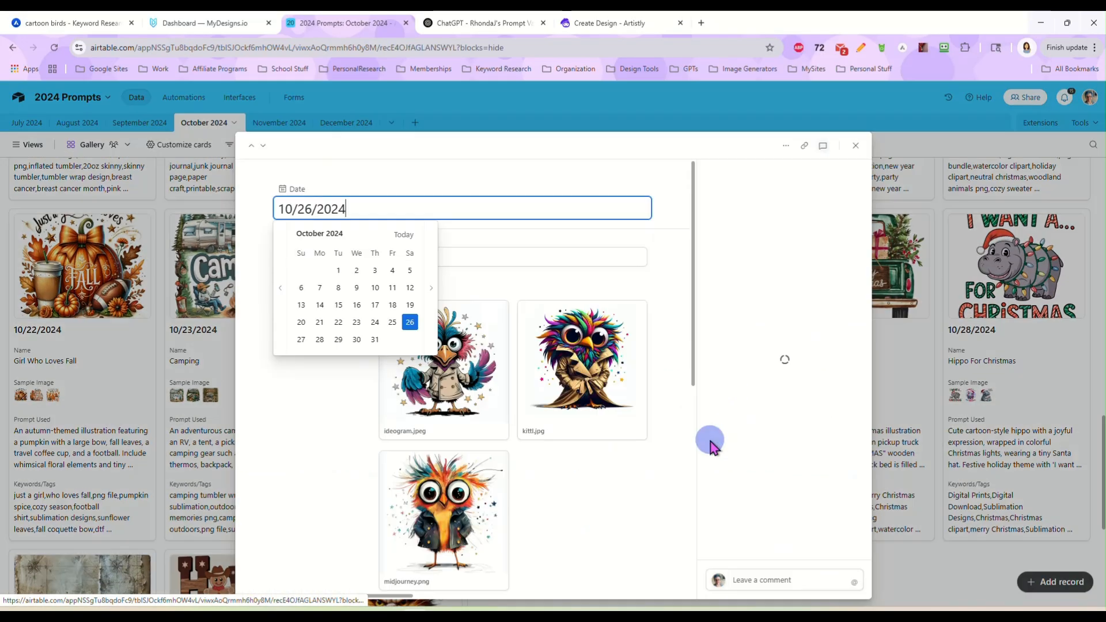
click(659, 259)
scroll(666, 313, down, 2)
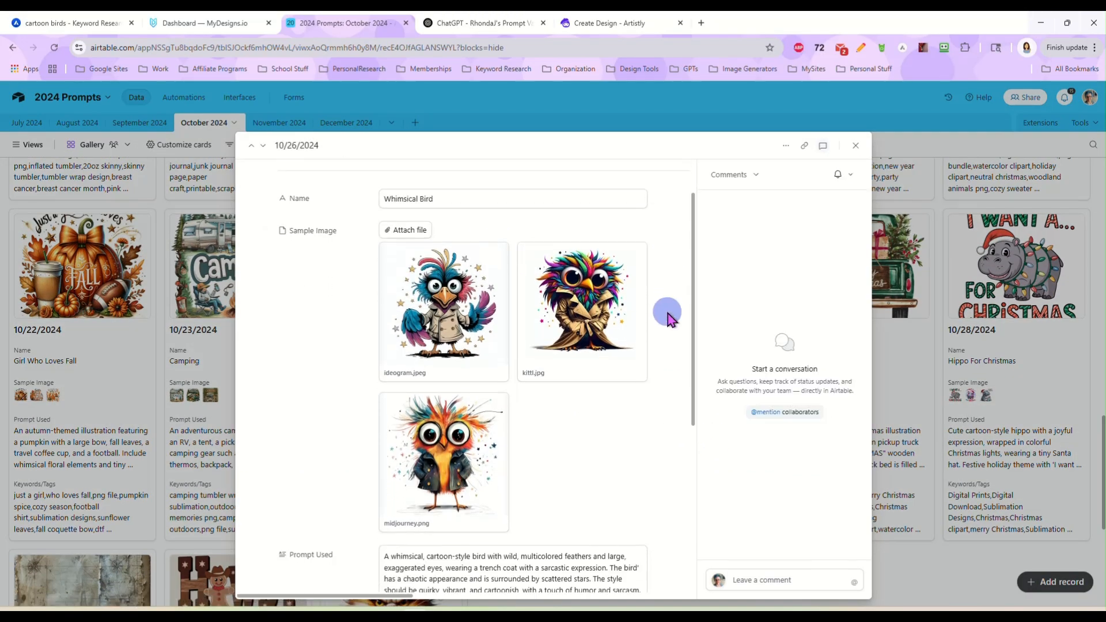
scroll(579, 392, down, 2)
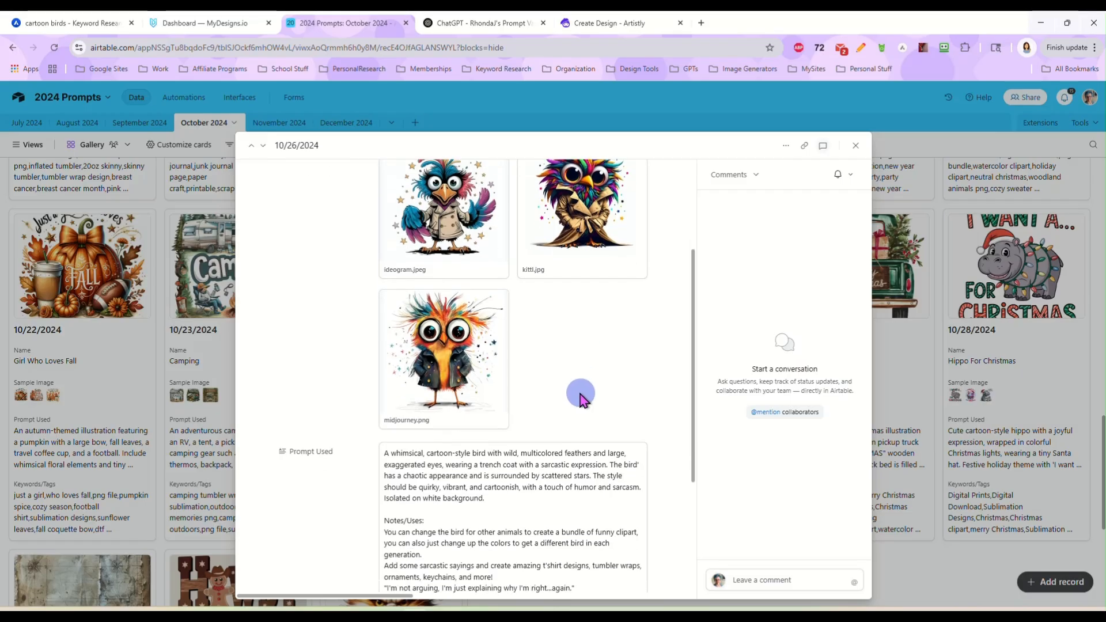
- Copy the Whimsical Bird prompt paragraph without its notes, then close the record and the Airtable page
drag(487, 428, 370, 383)
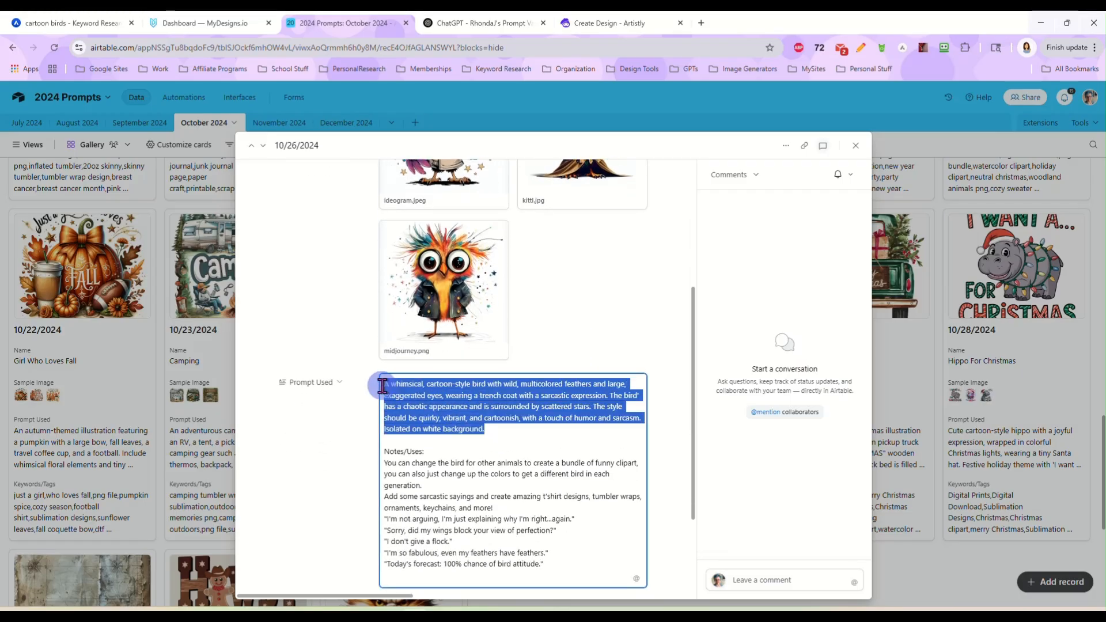
right_click(446, 405)
click(482, 108)
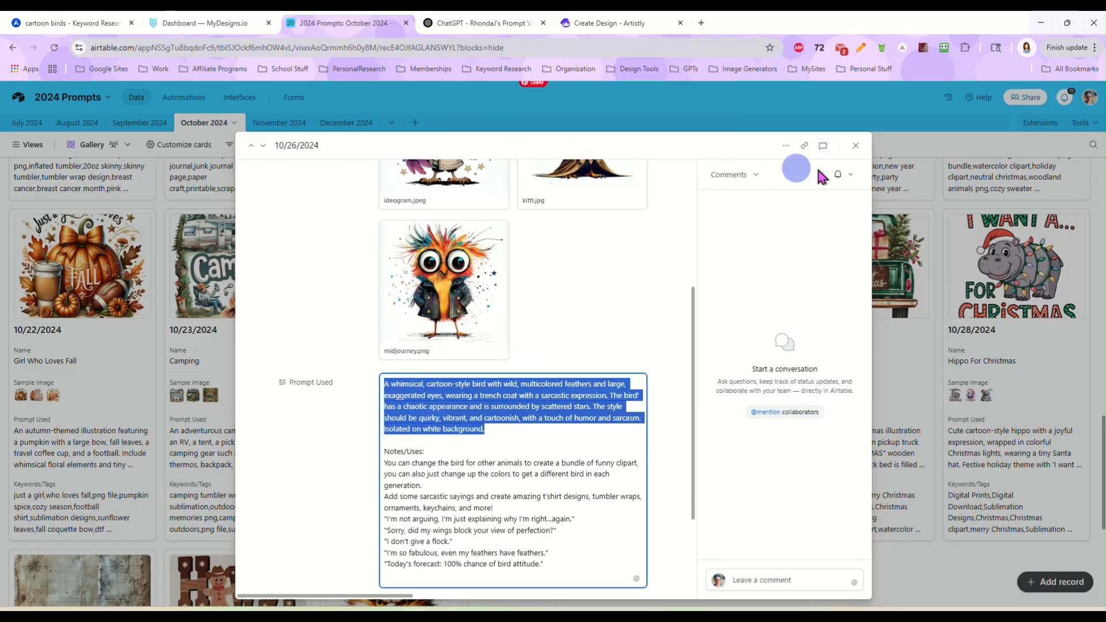
click(855, 146)
scroll(518, 276, up, 3)
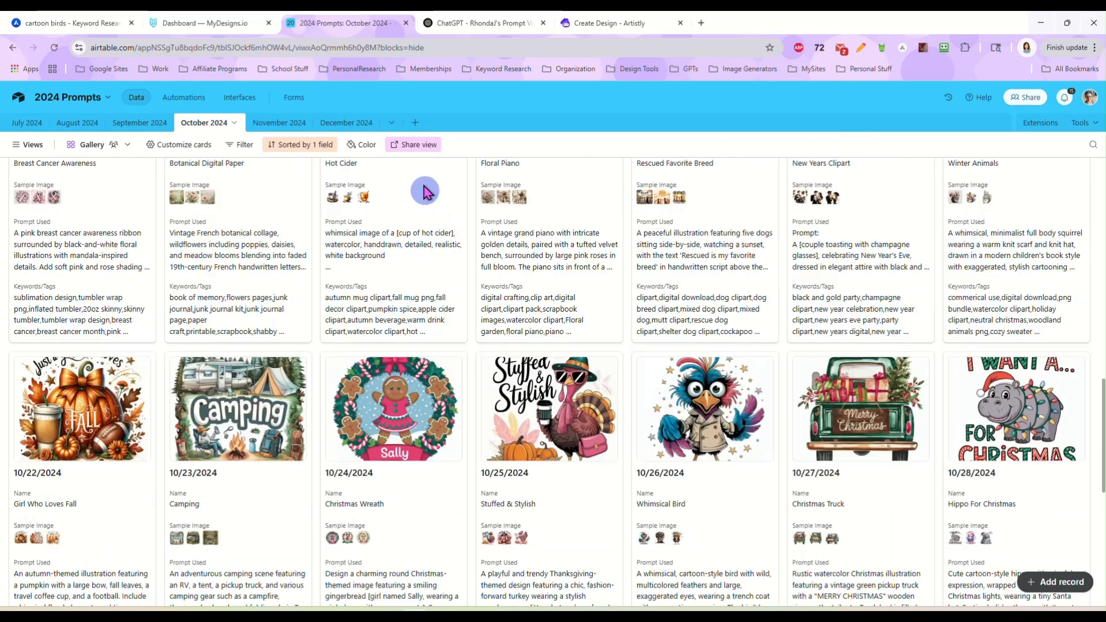
click(406, 23)
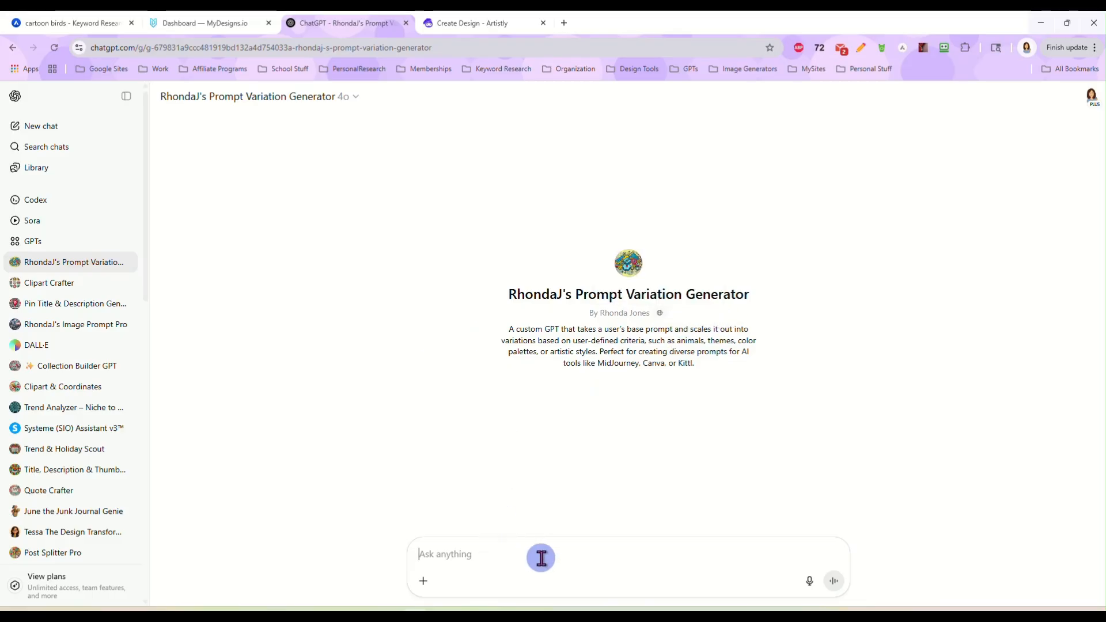
- Paste the copied prompt into ChatGPT's Prompt Variation Generator and remove "wearing a trench coat" and "and is surrounded by scattered stars"
key(ctrl+v)
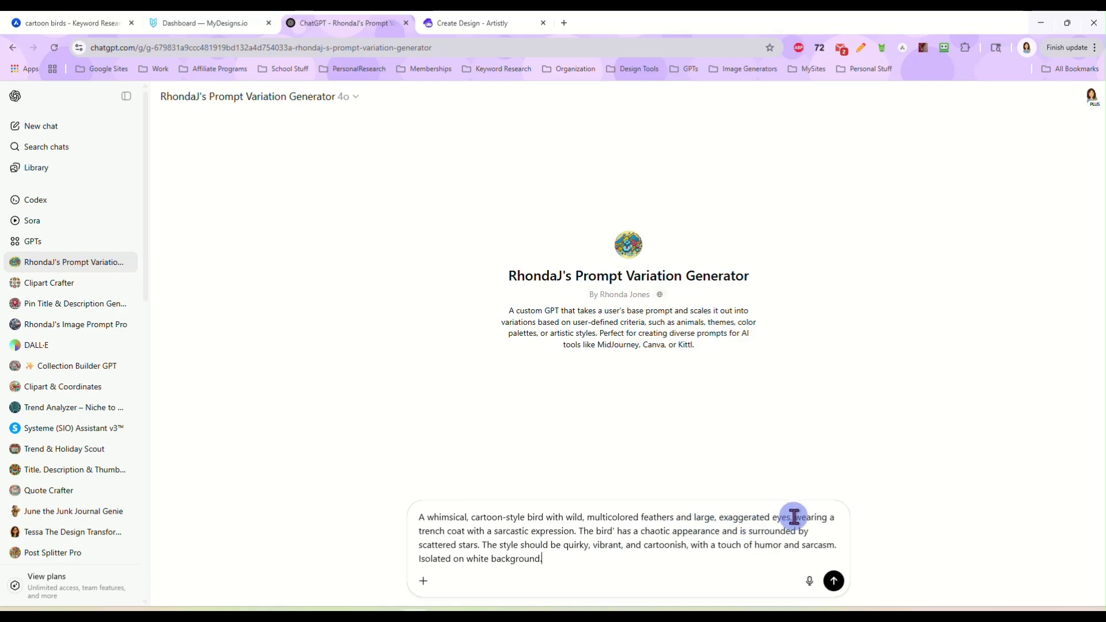
drag(794, 516, 463, 530)
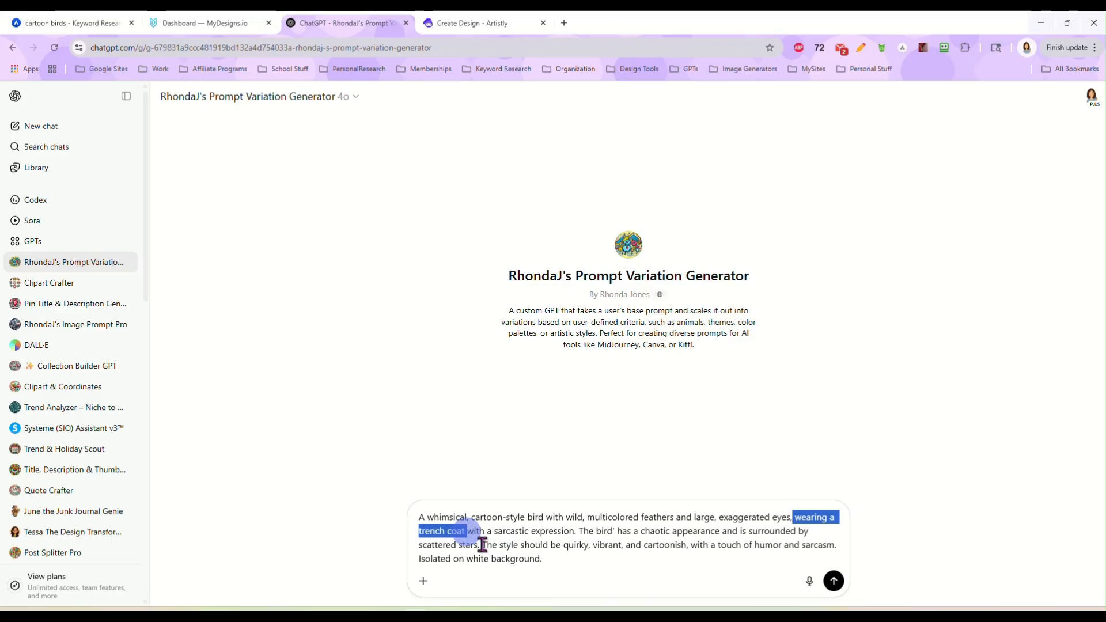
key(BackSpace)
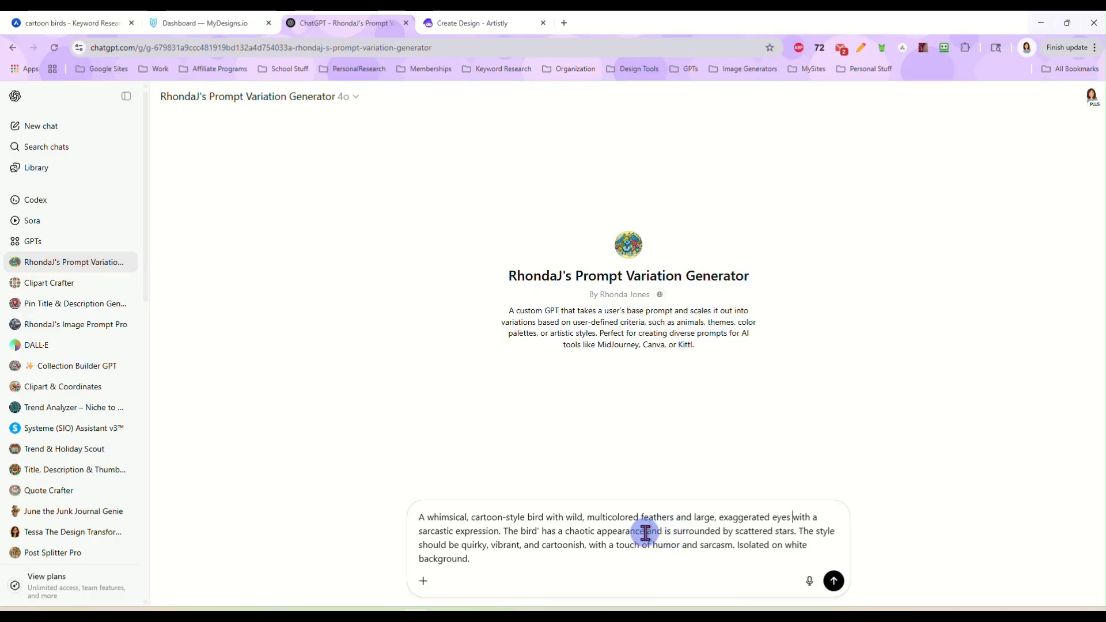
drag(645, 531, 787, 533)
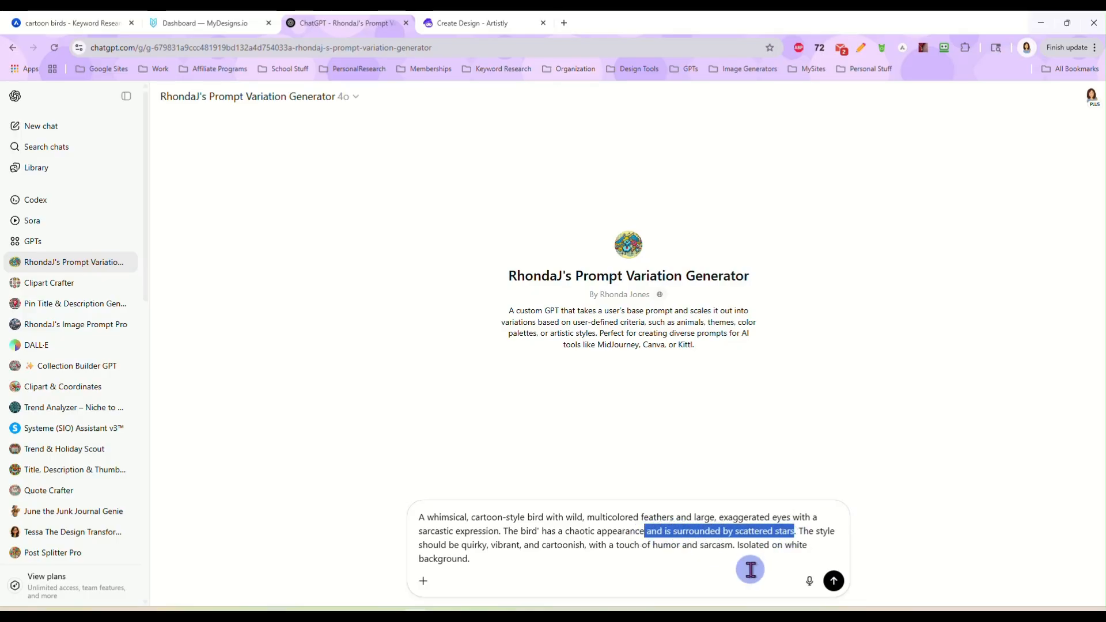
key(BackSpace)
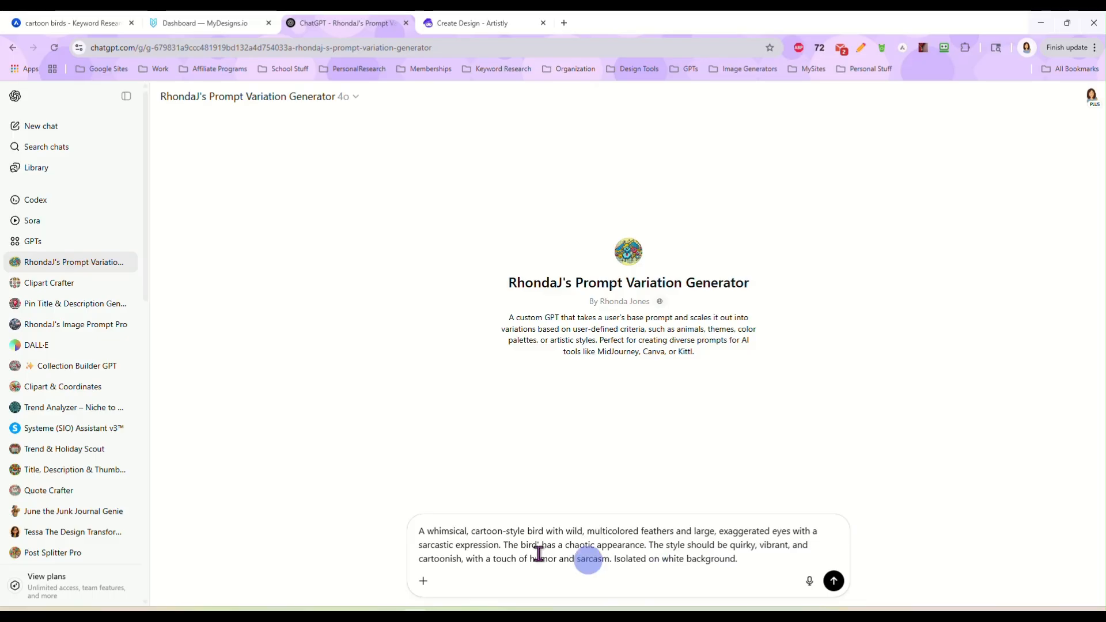
- Append "- Scale this prompt for different birds and color palettes." to the prompt and submit it
click(418, 532)
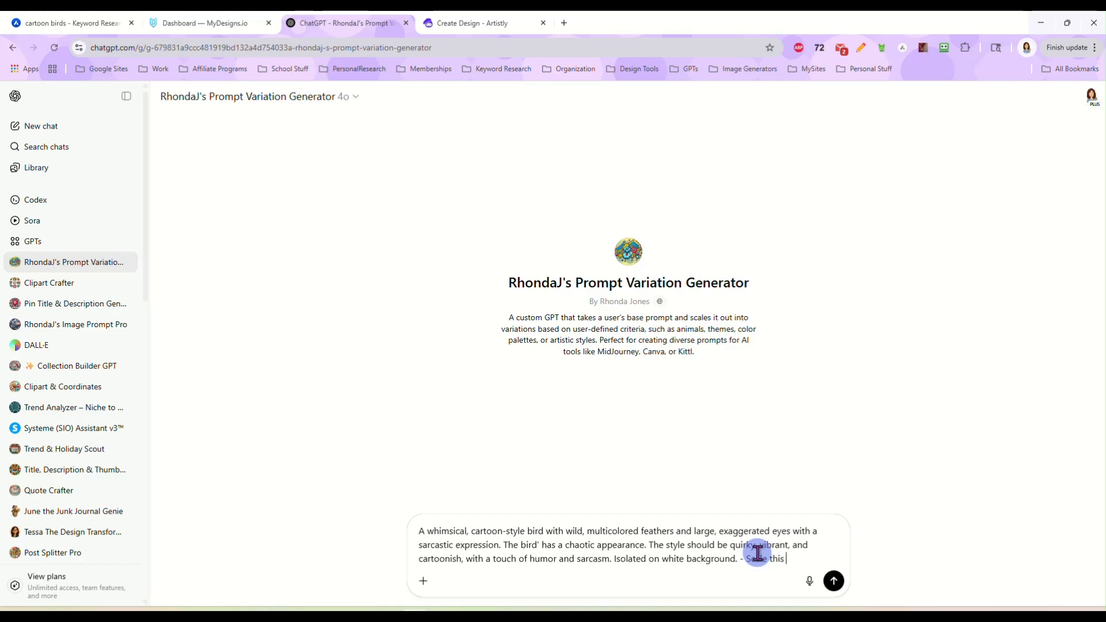
text(r d)
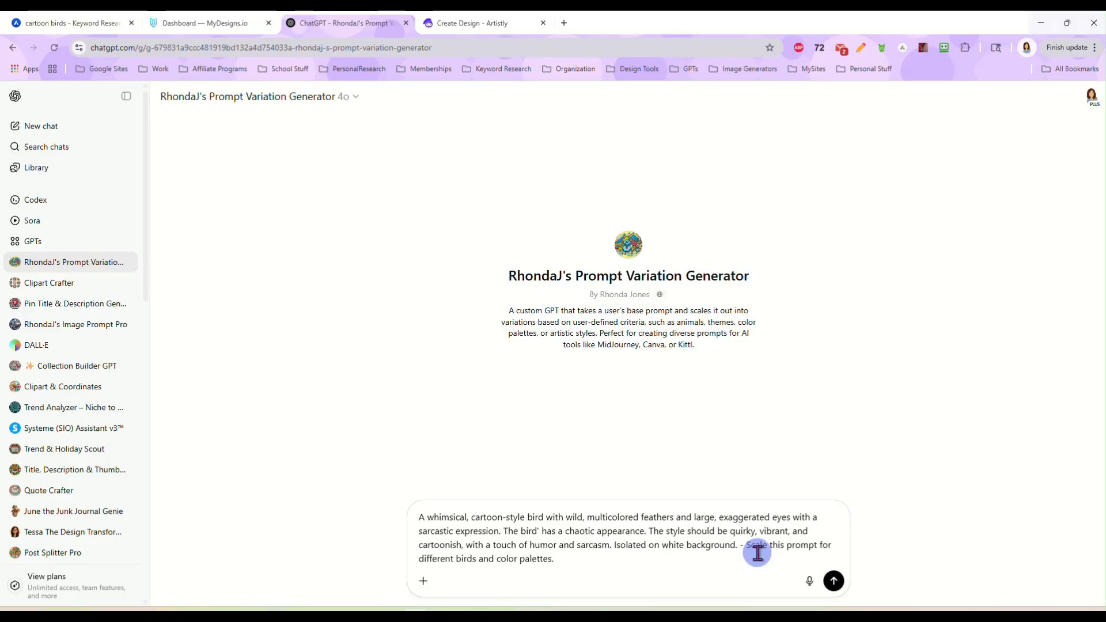
key(Return)
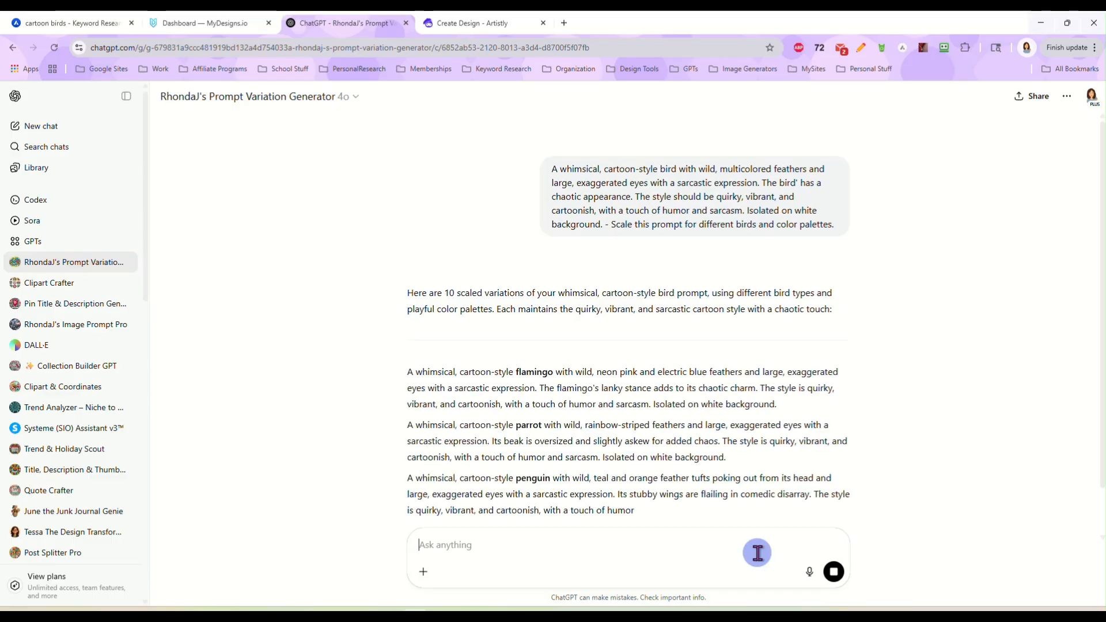
- Read through the generated bird prompt variations, checking the different birds and color palettes
scroll(686, 444, down, 3)
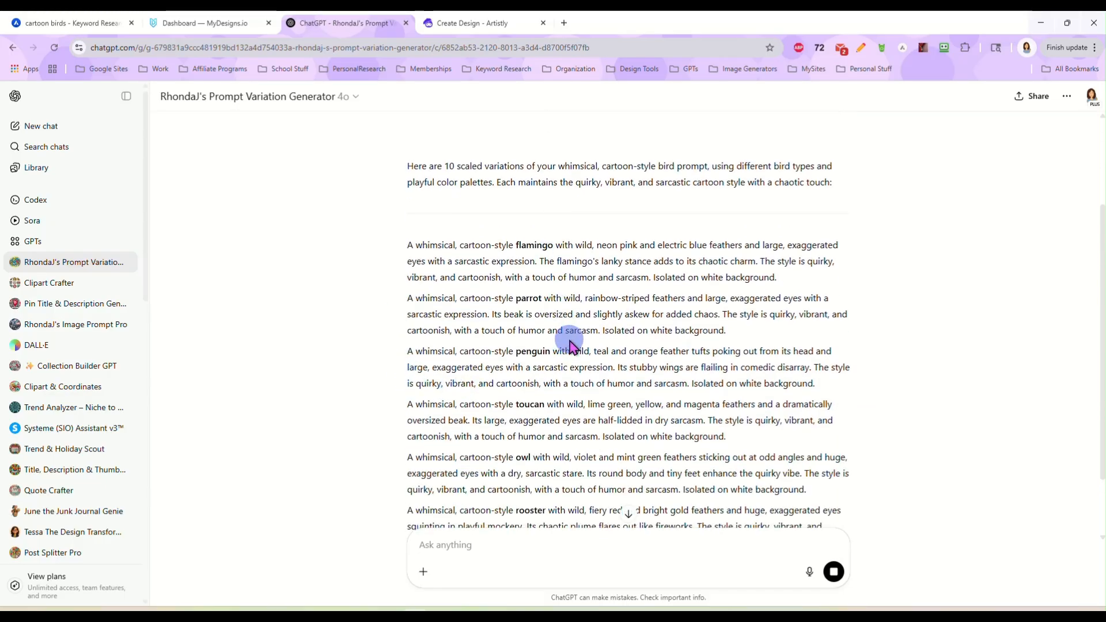
scroll(570, 345, down, 2)
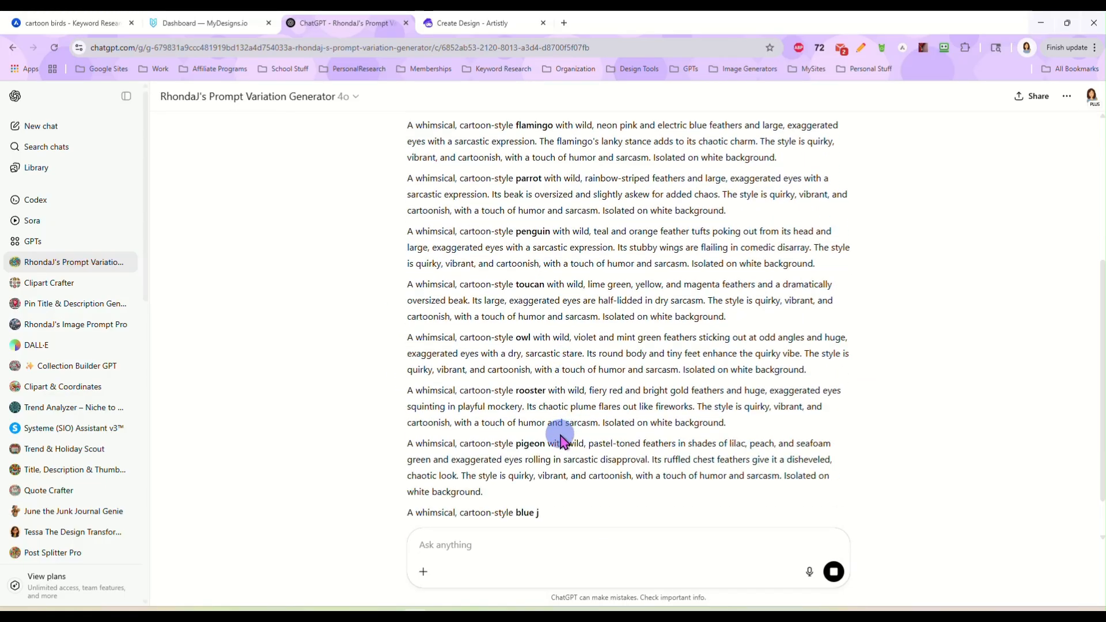
scroll(562, 436, down, 1)
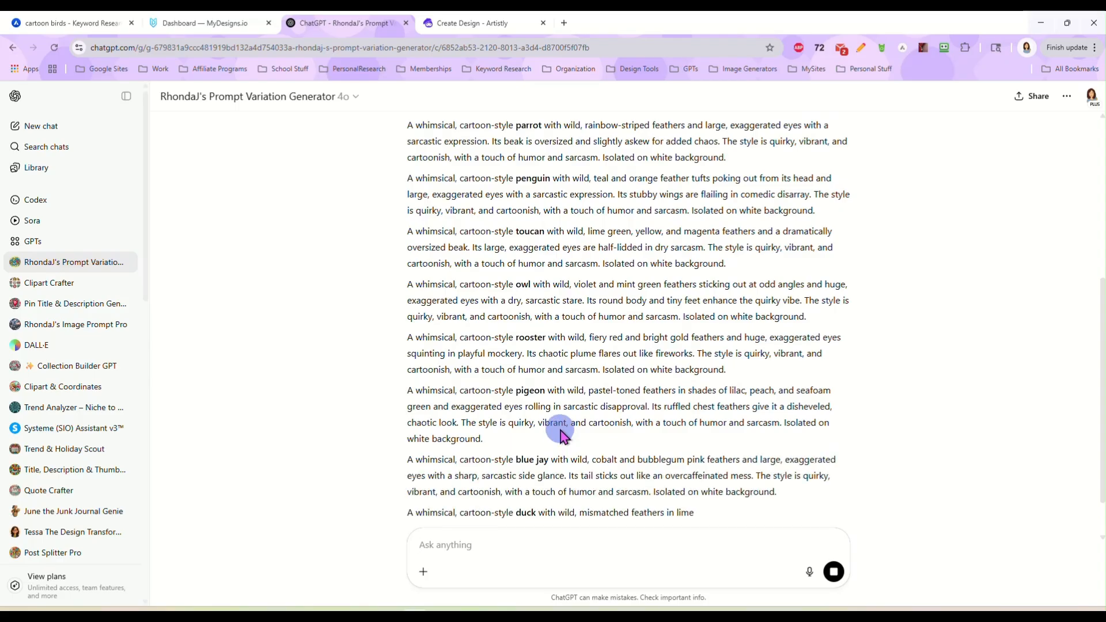
scroll(561, 436, down, 2)
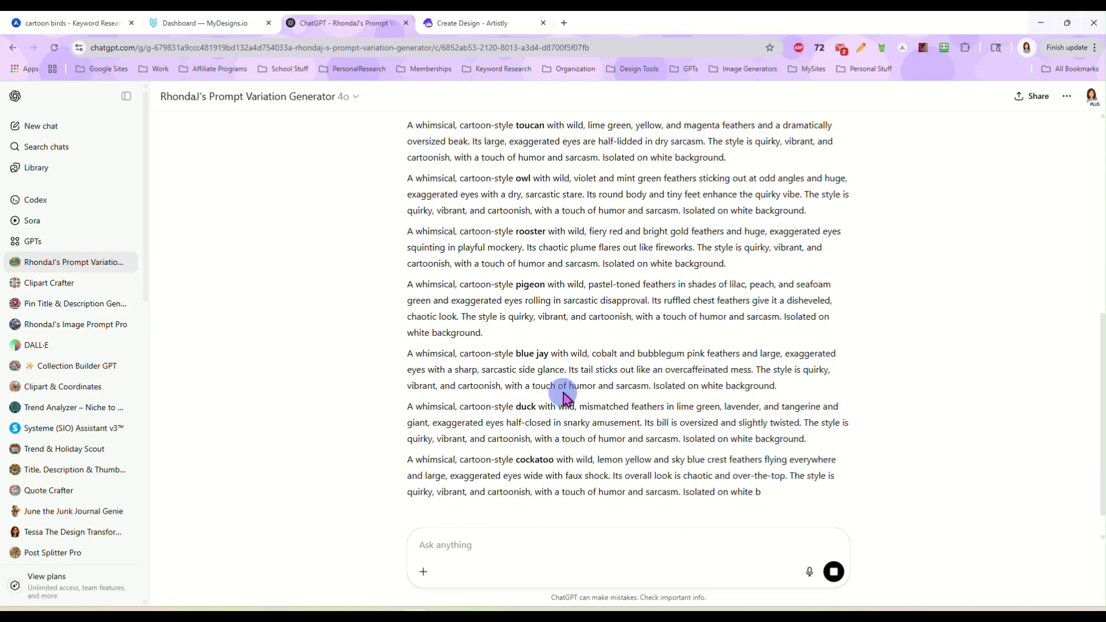
scroll(562, 397, down, 2)
scroll(563, 388, up, 3)
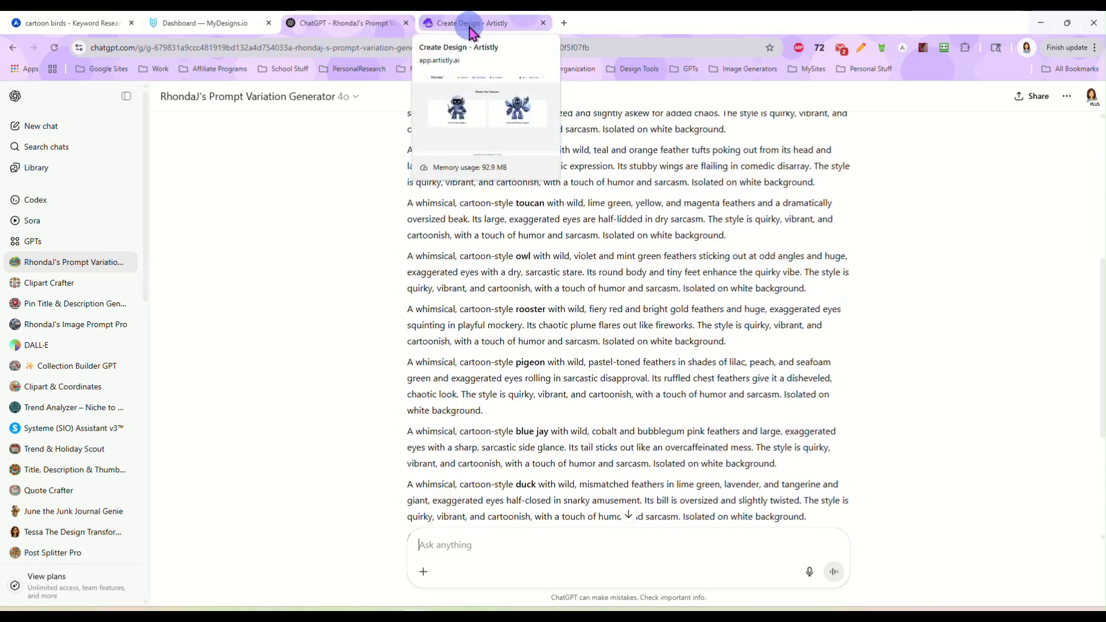
- Switch to Artistly, choose the Fast AI Image Designer, and open the Clip Art category of the AI Design Agents
click(497, 23)
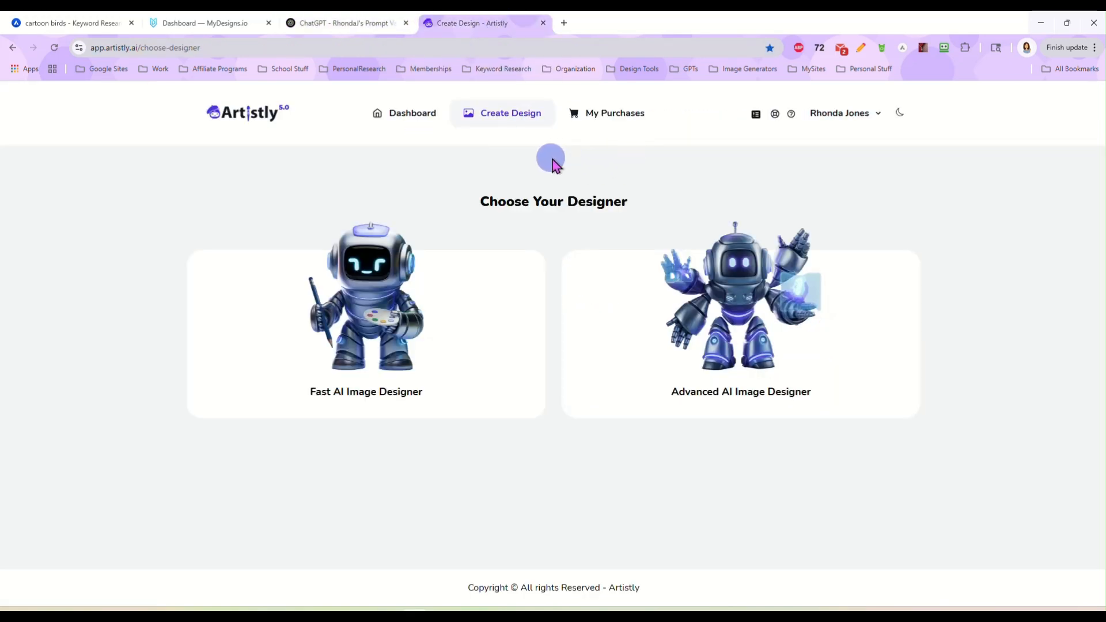
click(372, 331)
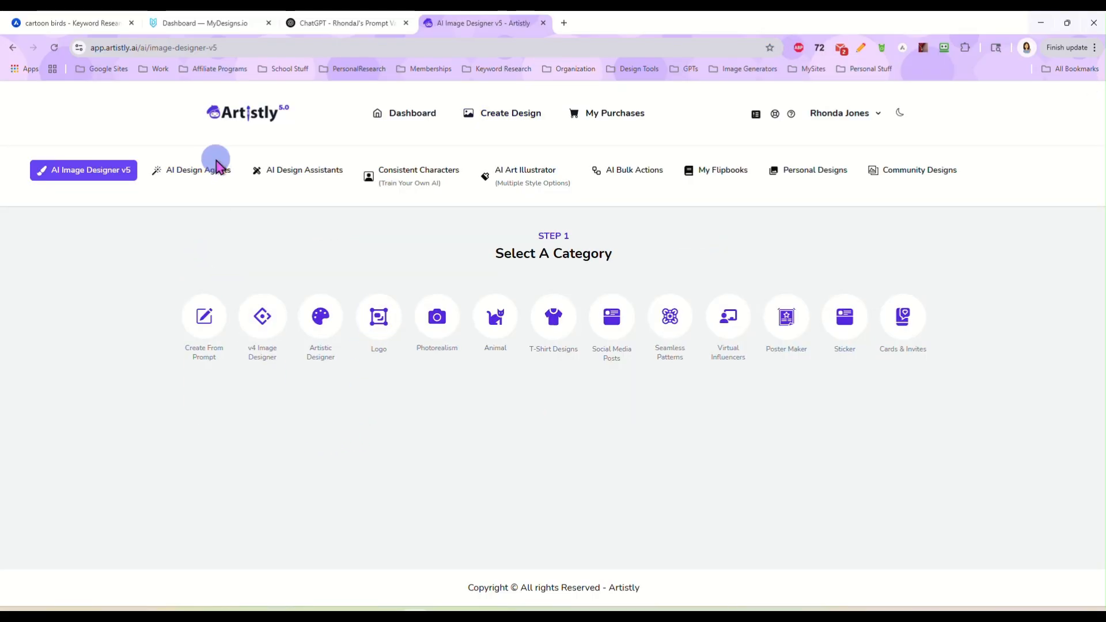
click(215, 177)
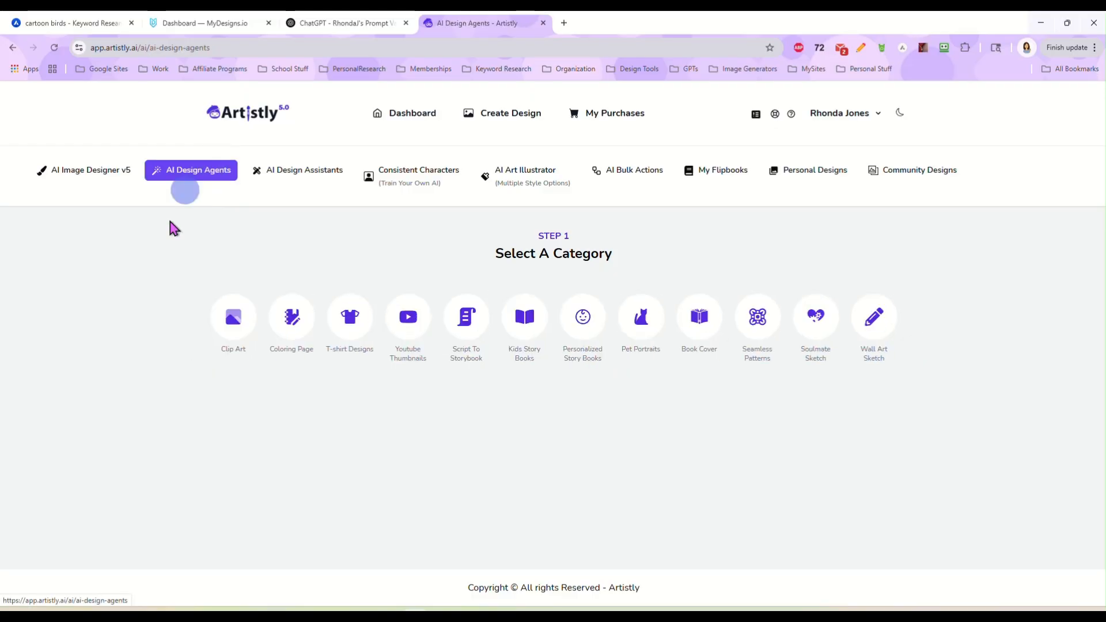
click(234, 317)
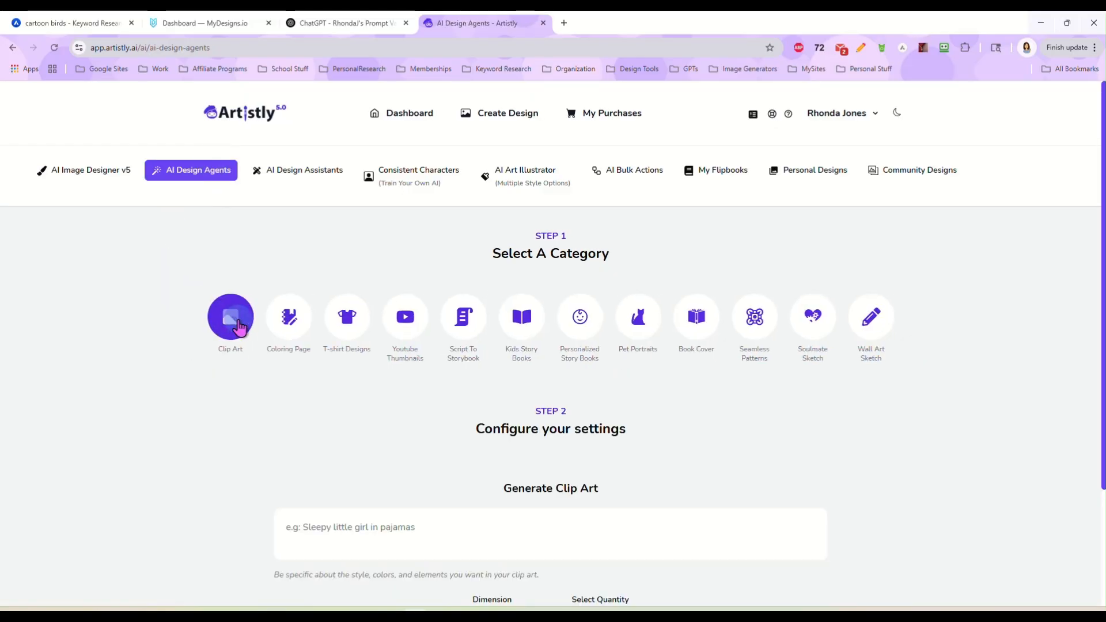
scroll(224, 311, up, 3)
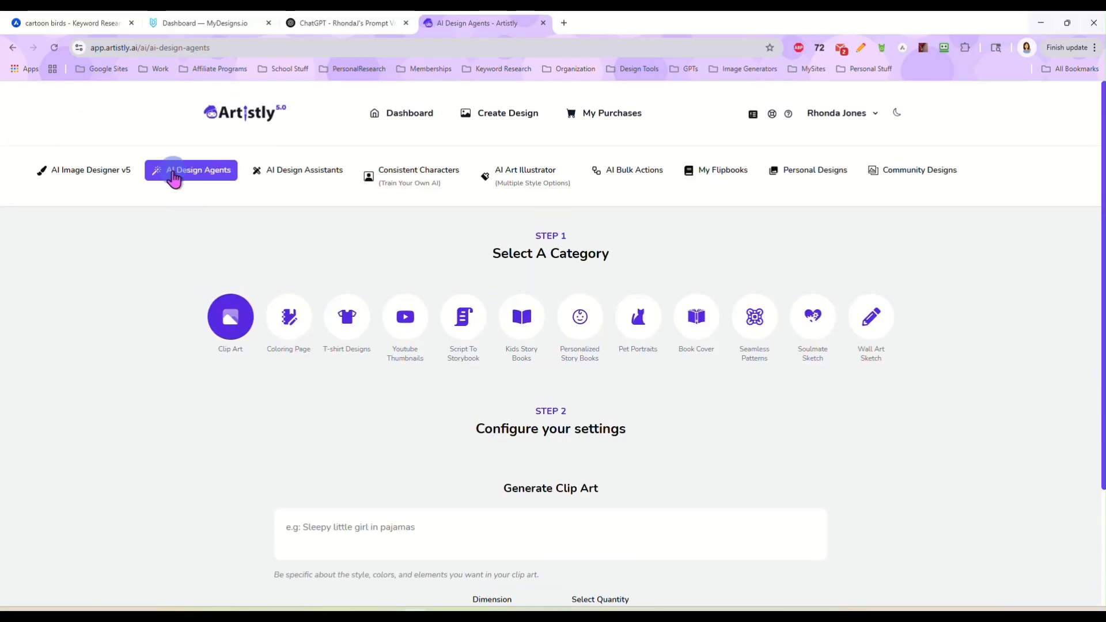
- Copy all ten bird prompt variations from ChatGPT and paste them into Artistly's Generate Clip Art prompt
click(353, 23)
scroll(576, 346, down, 3)
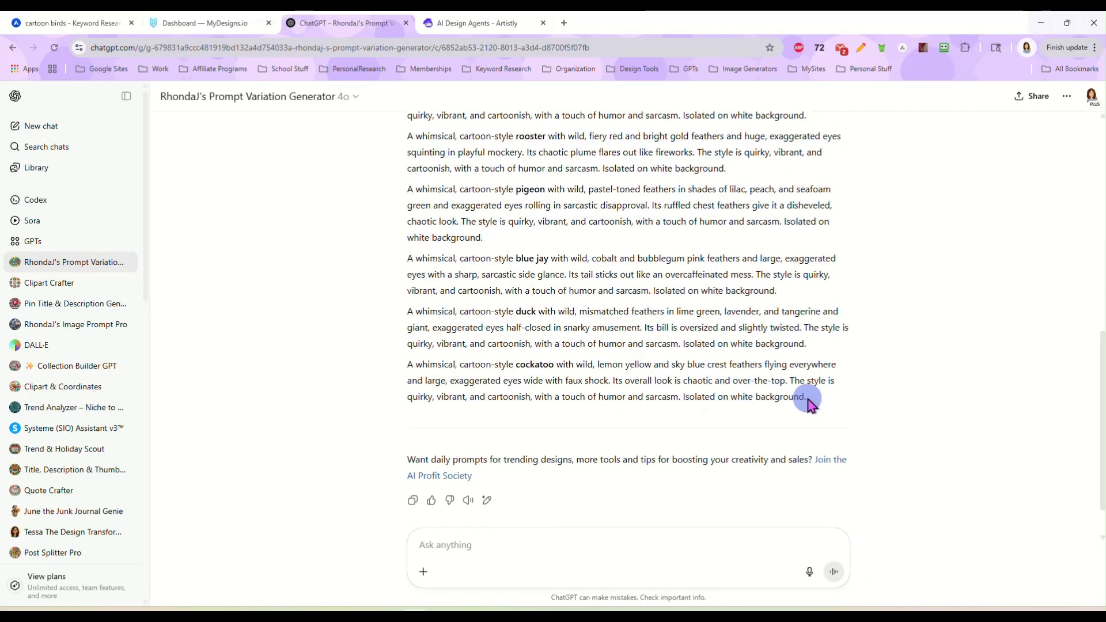
drag(805, 396, 409, 275)
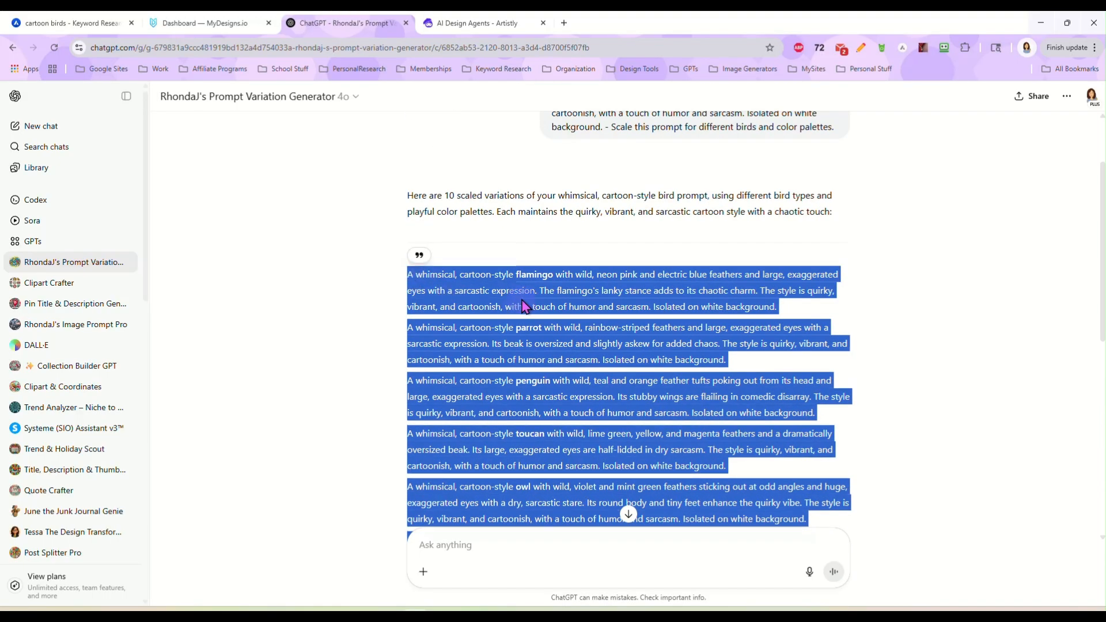
click(453, 28)
scroll(452, 324, down, 2)
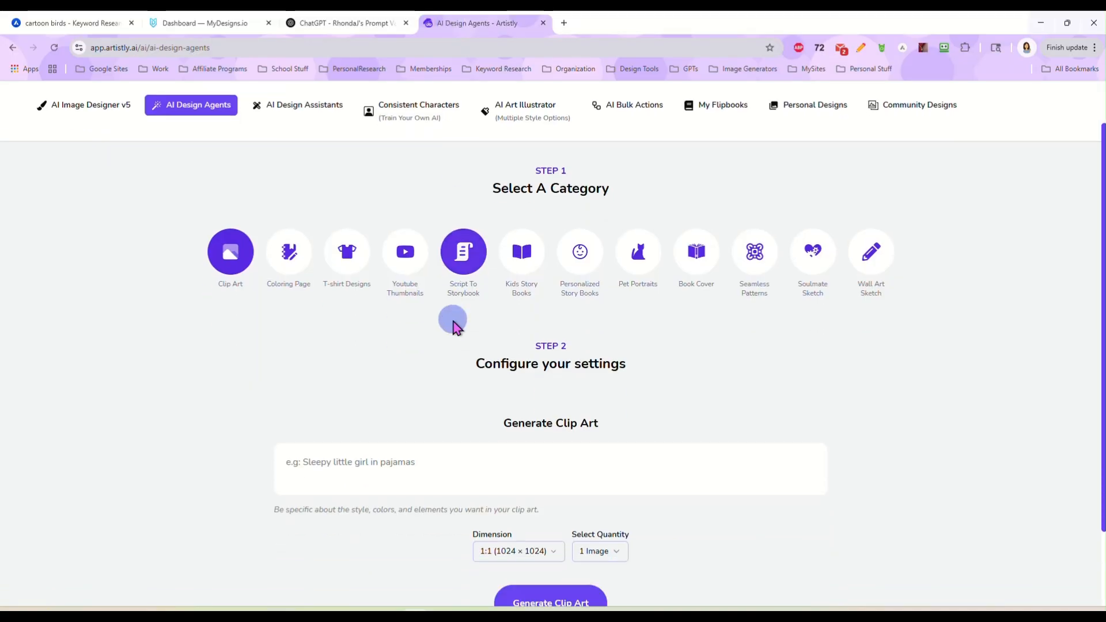
text(A whimsical, cartoon-style cockatoo with wild, lemon yellow and sky blue crest feathers flying everywhere and large, exaggerated eyes wide with faux shock. Its overall look is chaotic and over-the-top. The style is quirky, vibrant, and cartoonish, with a touch of humor and sarcasm. Isolated on white background.)
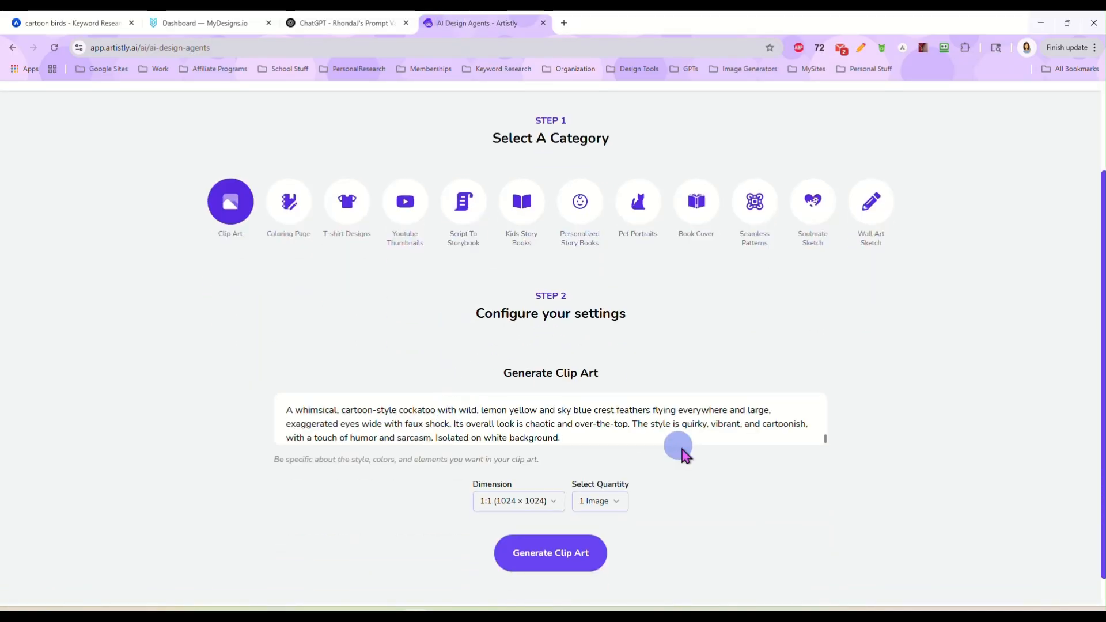
- Set the clip art quantity to 10 Images and generate the clip art
scroll(663, 448, down, 1)
click(616, 472)
click(614, 448)
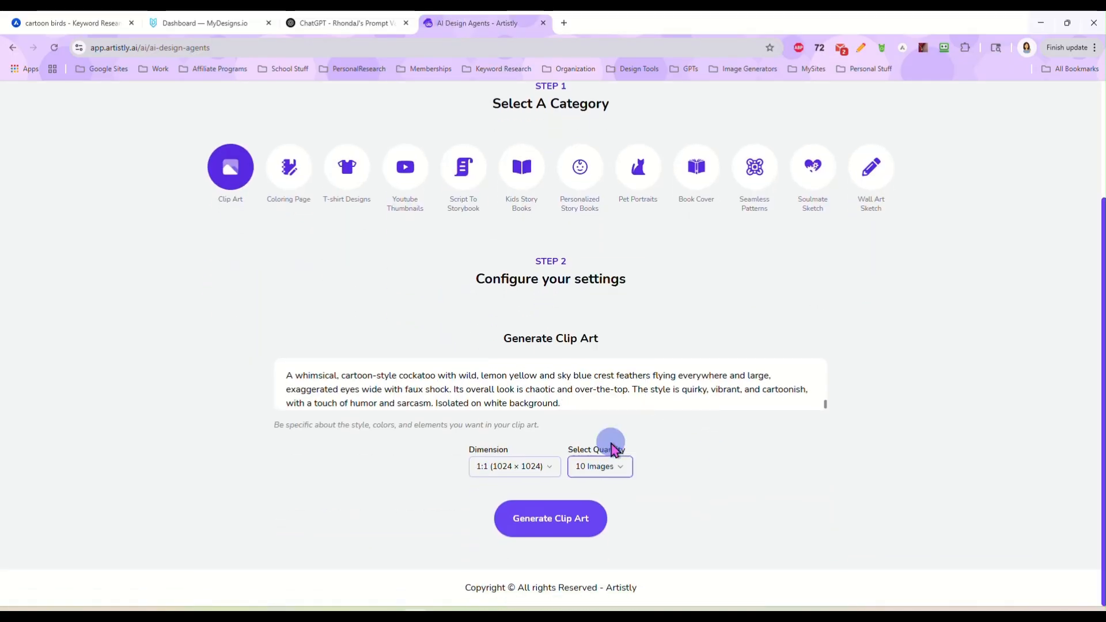
click(548, 521)
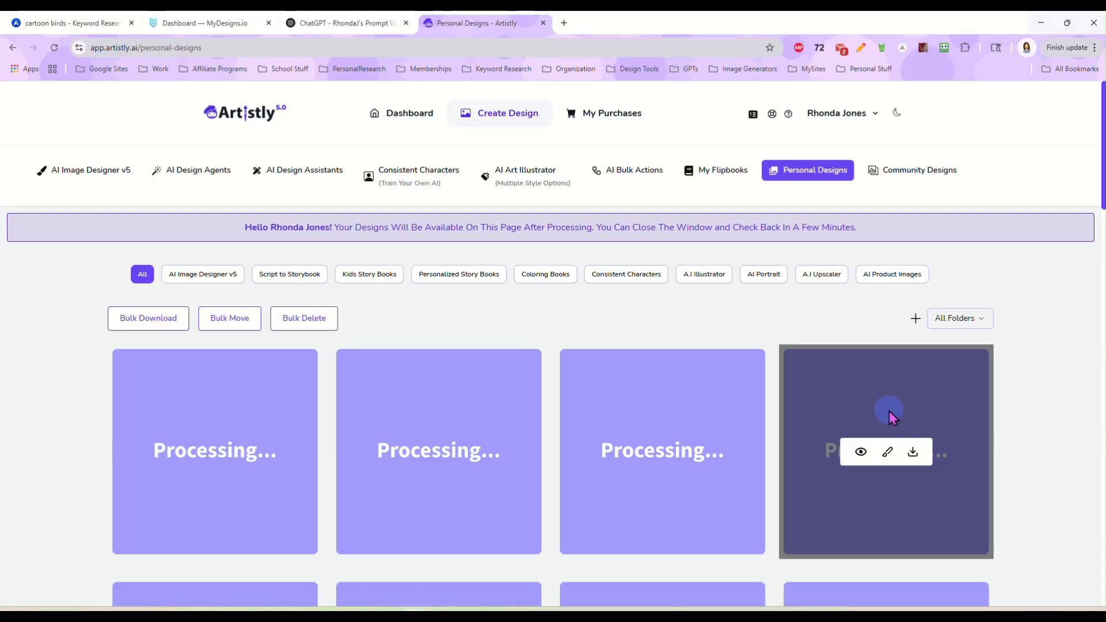
- Look through the bird clip art designs generated in Artistly's Personal Designs
scroll(1037, 353, down, 3)
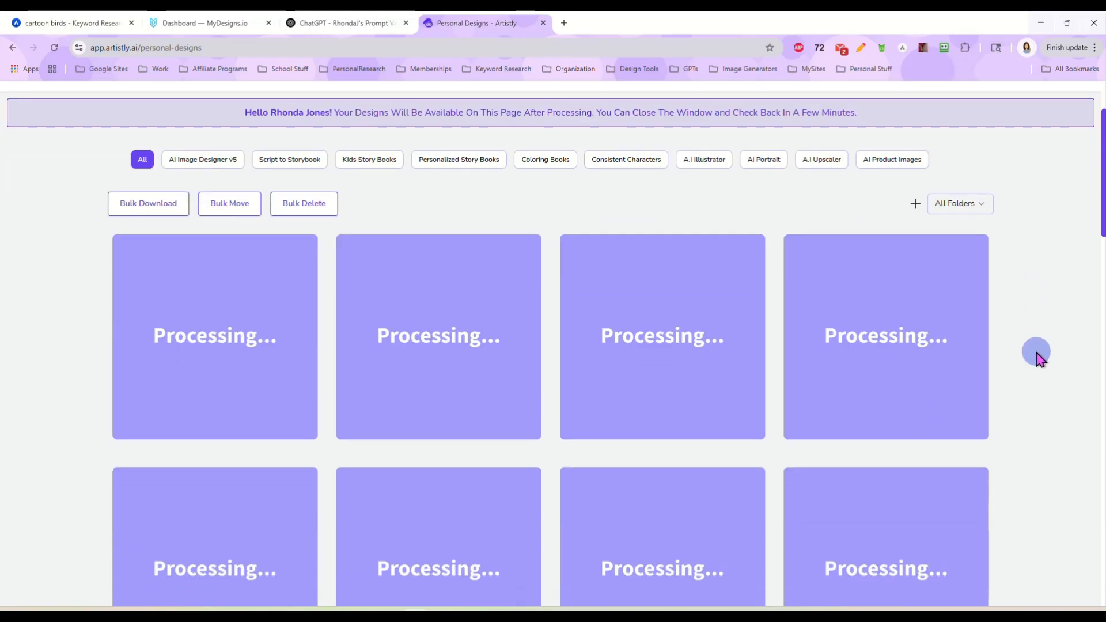
scroll(1037, 353, down, 2)
scroll(1036, 353, up, 2)
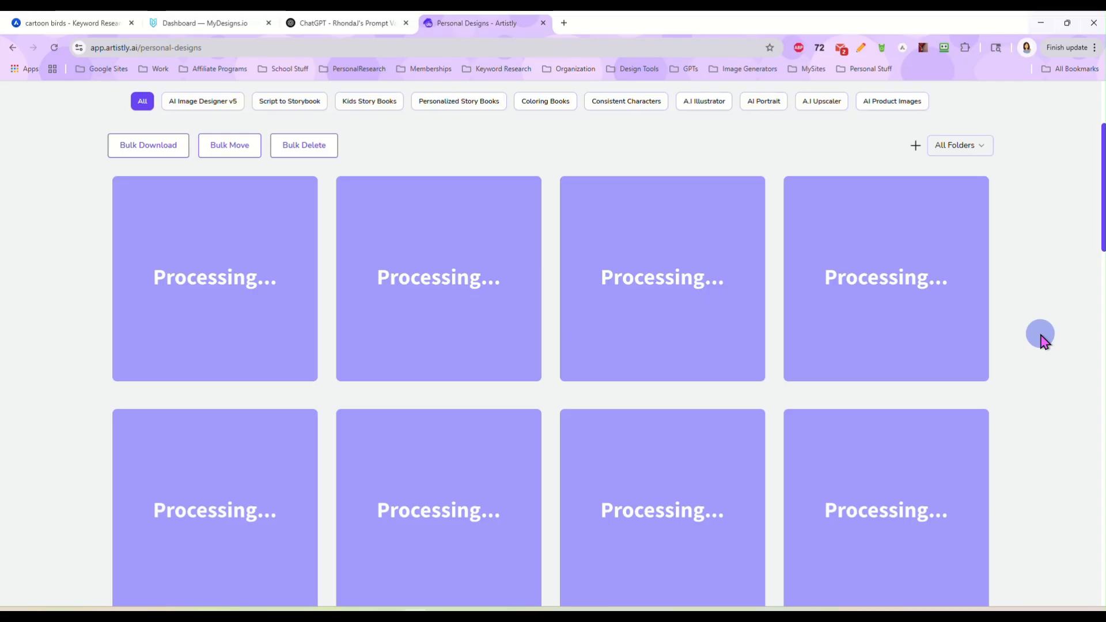
scroll(1030, 343, up, 2)
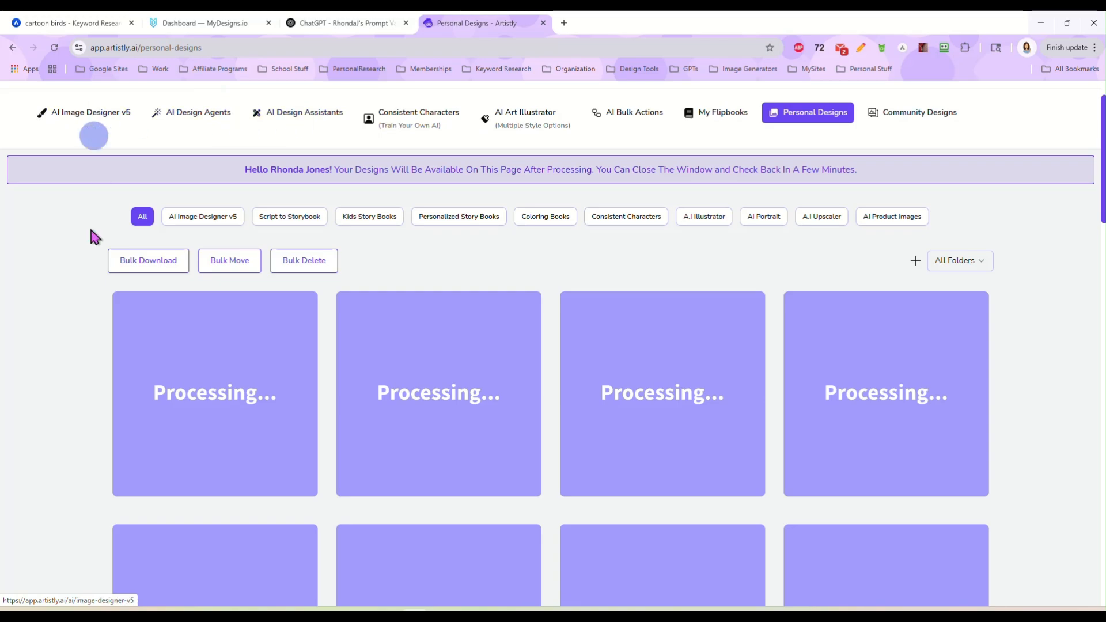
scroll(108, 314, down, 2)
scroll(108, 314, down, 2)
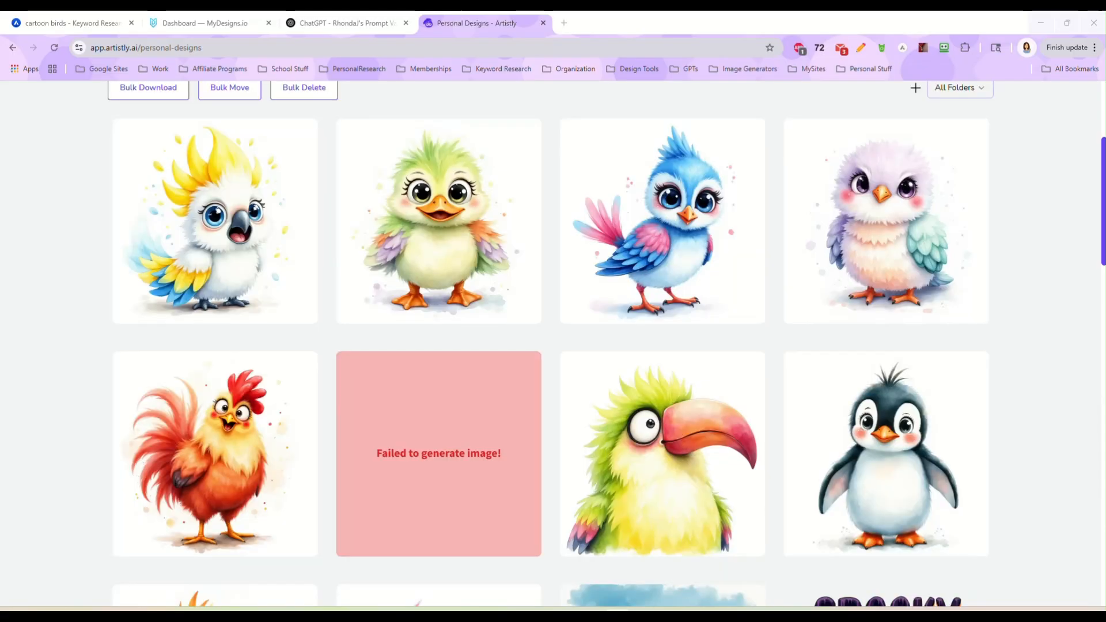
scroll(230, 391, down, 1)
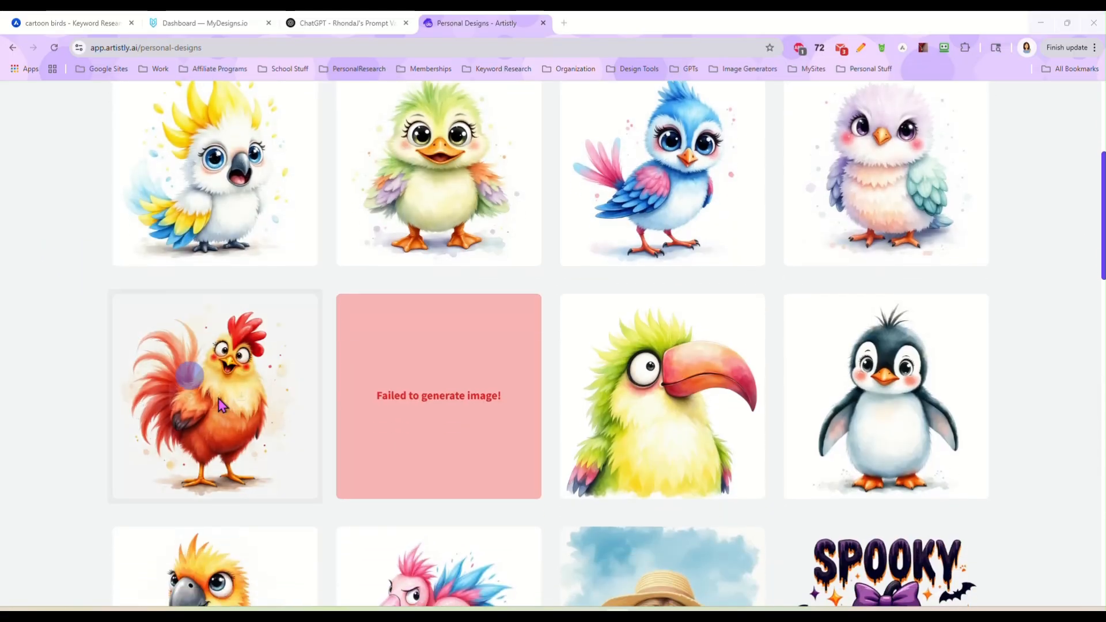
scroll(440, 424, down, 3)
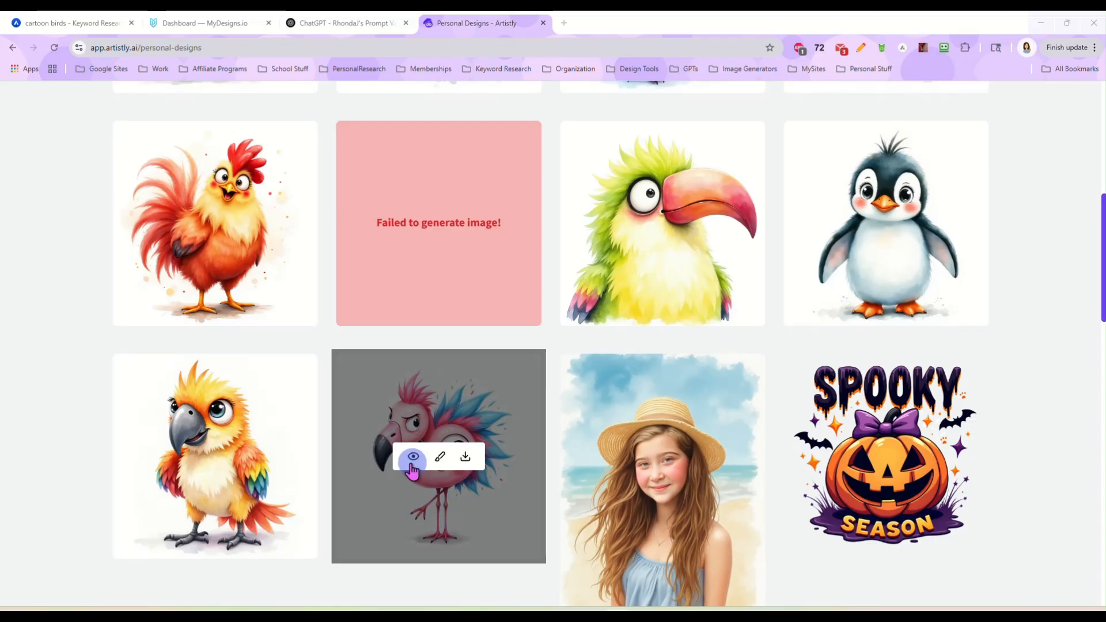
- Preview the flamingo, toucan and rooster designs one after another, closing each preview
click(414, 457)
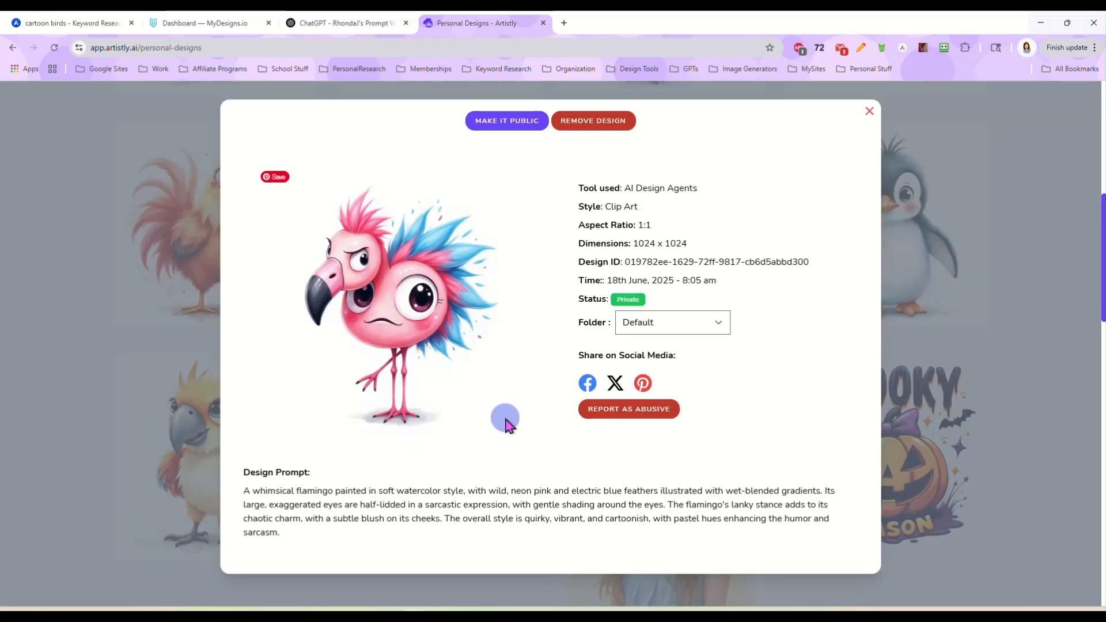
click(869, 111)
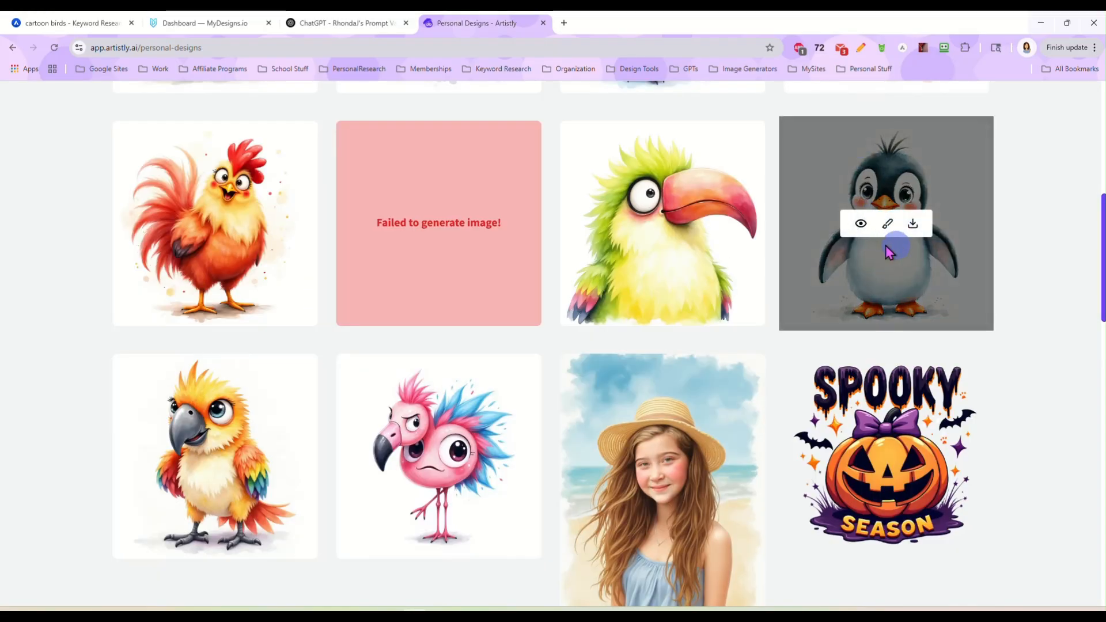
click(636, 233)
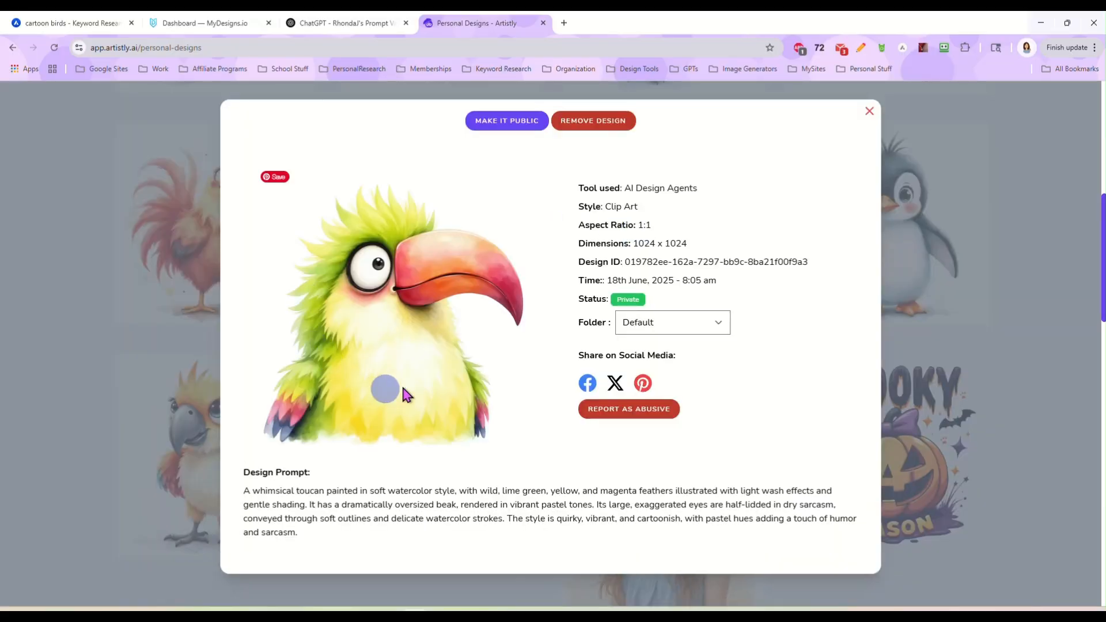
click(869, 111)
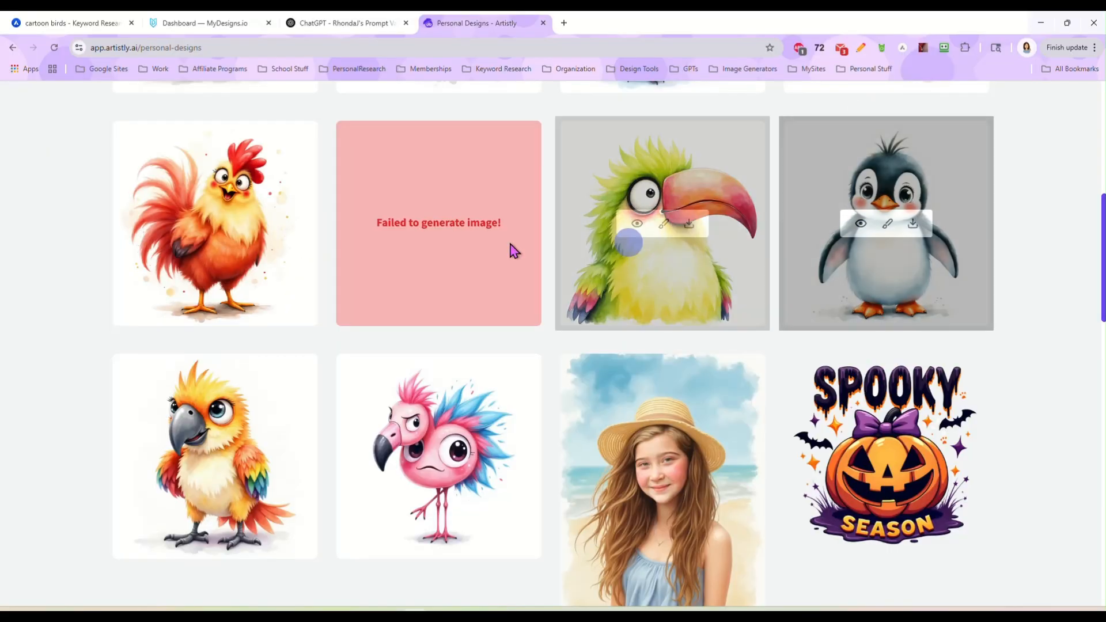
mouse_move(166, 255)
click(188, 226)
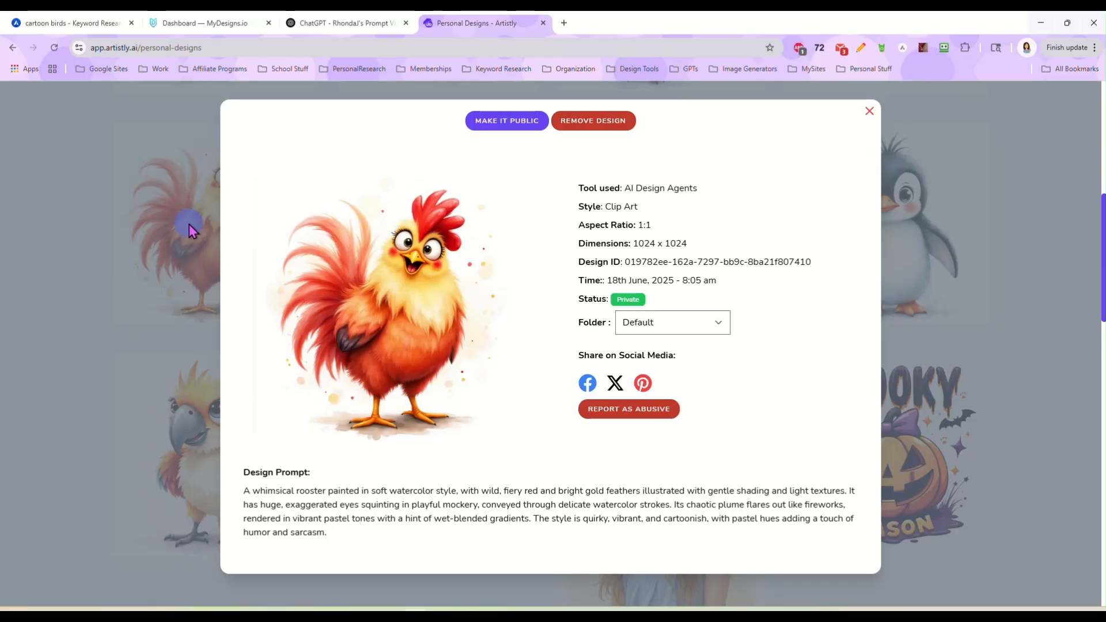
click(869, 111)
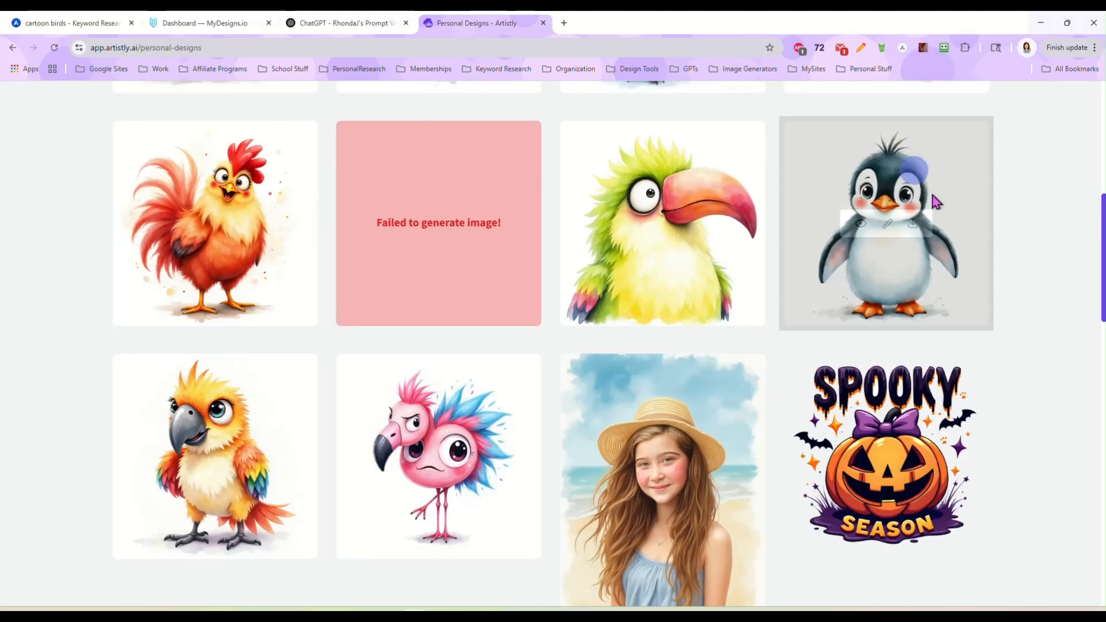
- Open Artistly's AI Image Designer v5, switch to ChatGPT and copy the flamingo prompt
scroll(1030, 364, up, 10)
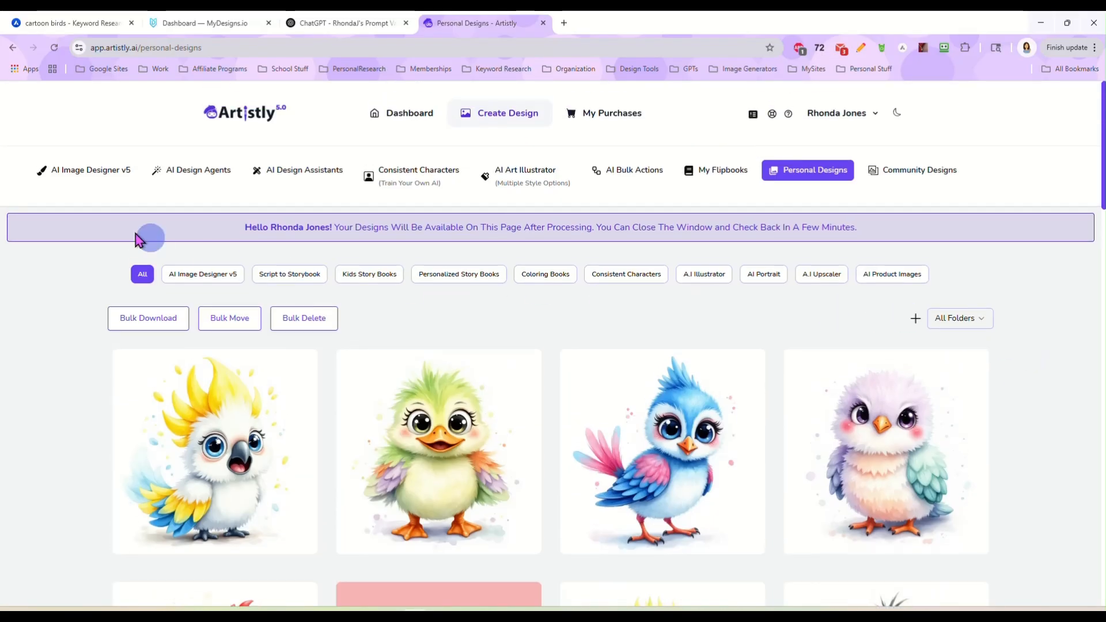
click(68, 173)
click(358, 25)
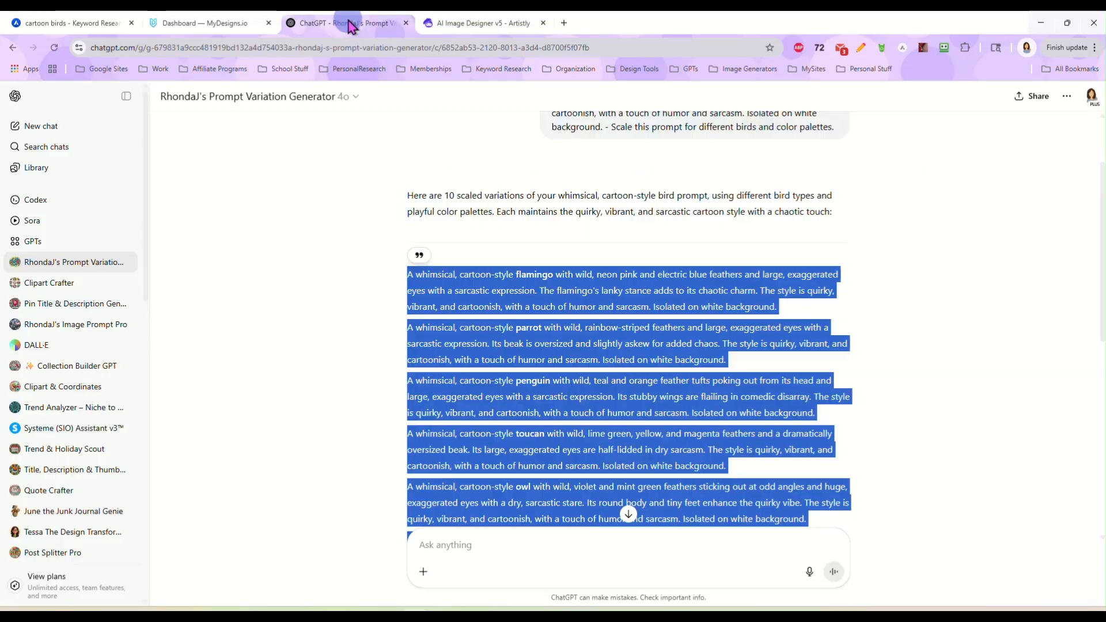
click(334, 286)
click(641, 286)
drag(779, 307, 377, 287)
key(ctrl+c)
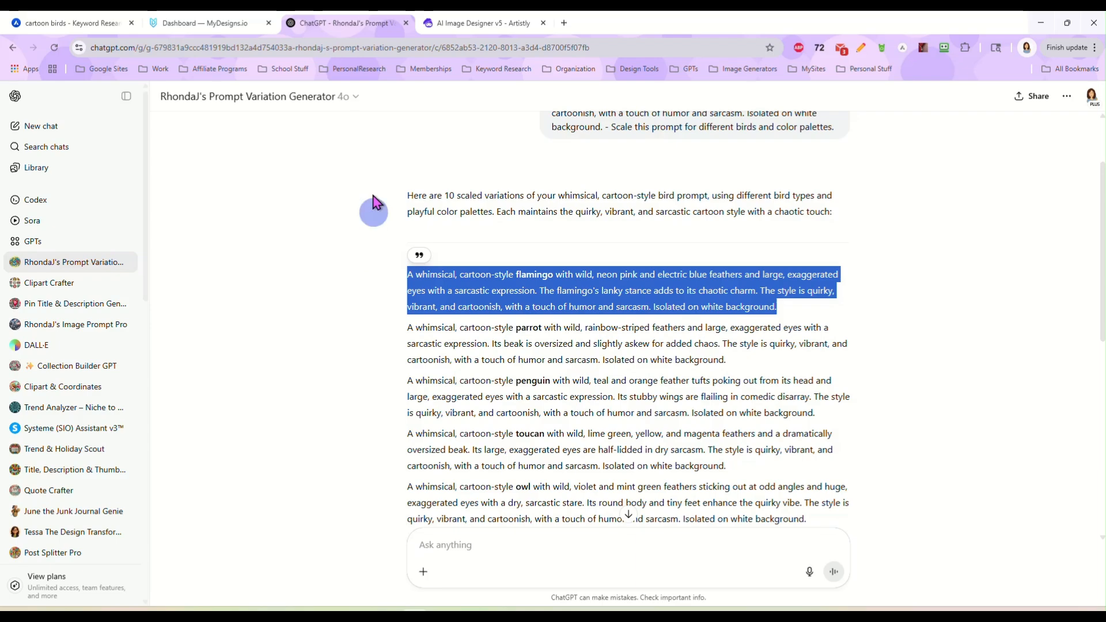
- Paste the flamingo prompt into Artistly's Create From Prompt designer and generate it with a quantity of 2
click(469, 22)
click(80, 166)
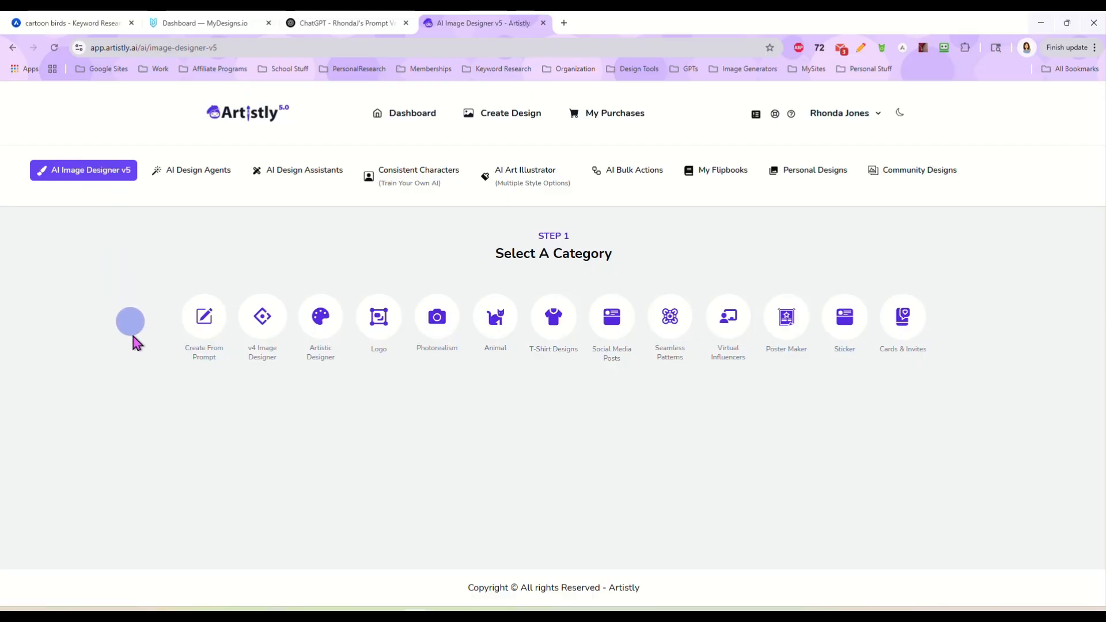
click(205, 322)
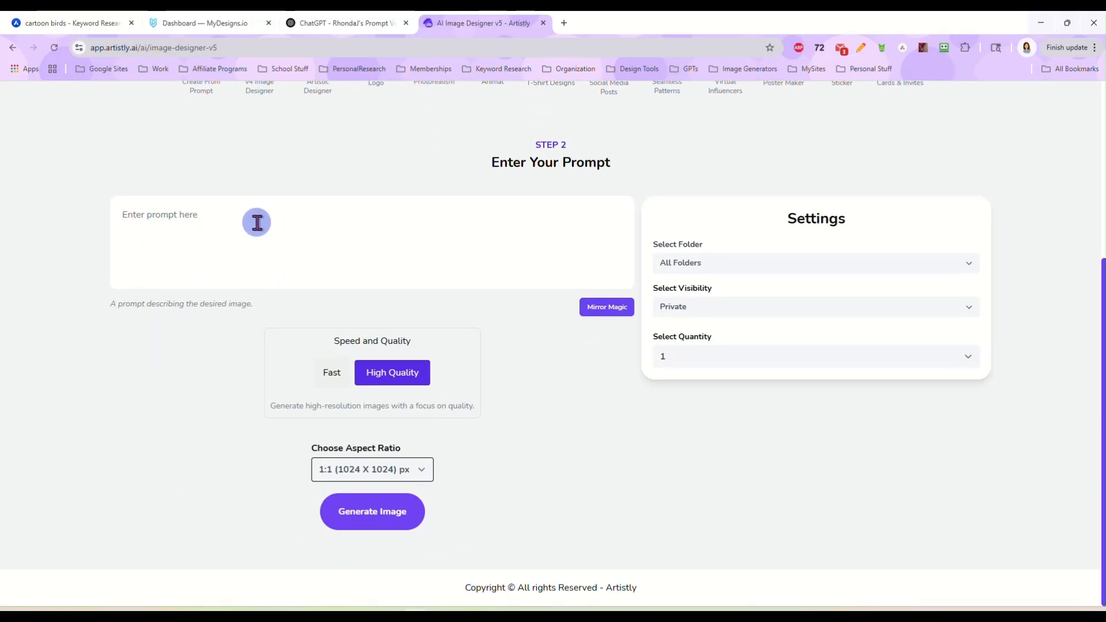
key(ctrl+v)
click(678, 358)
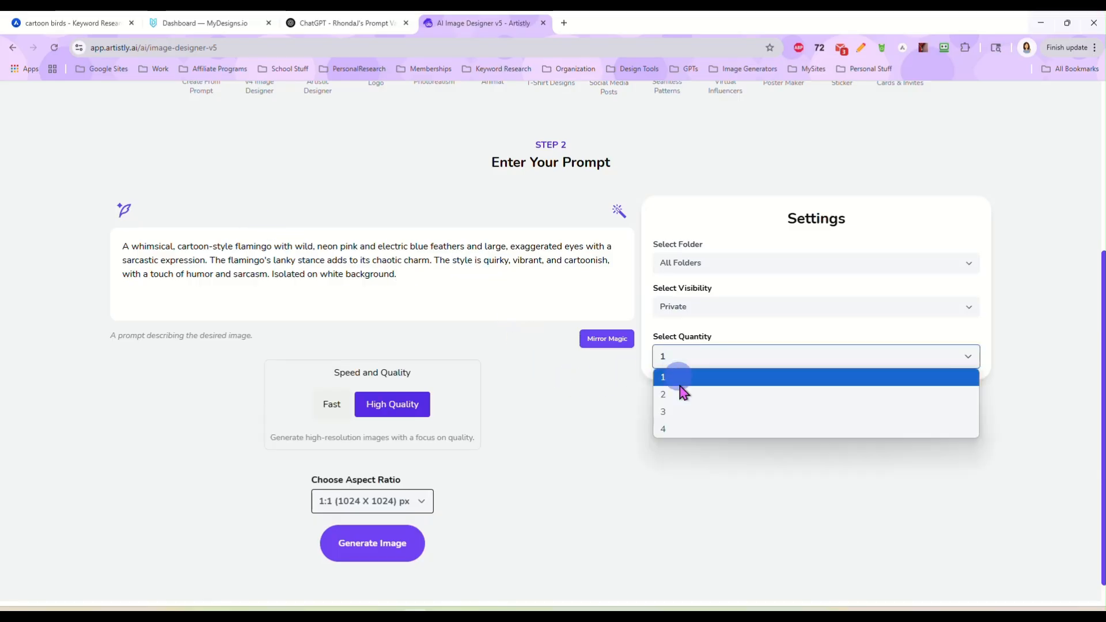
click(679, 399)
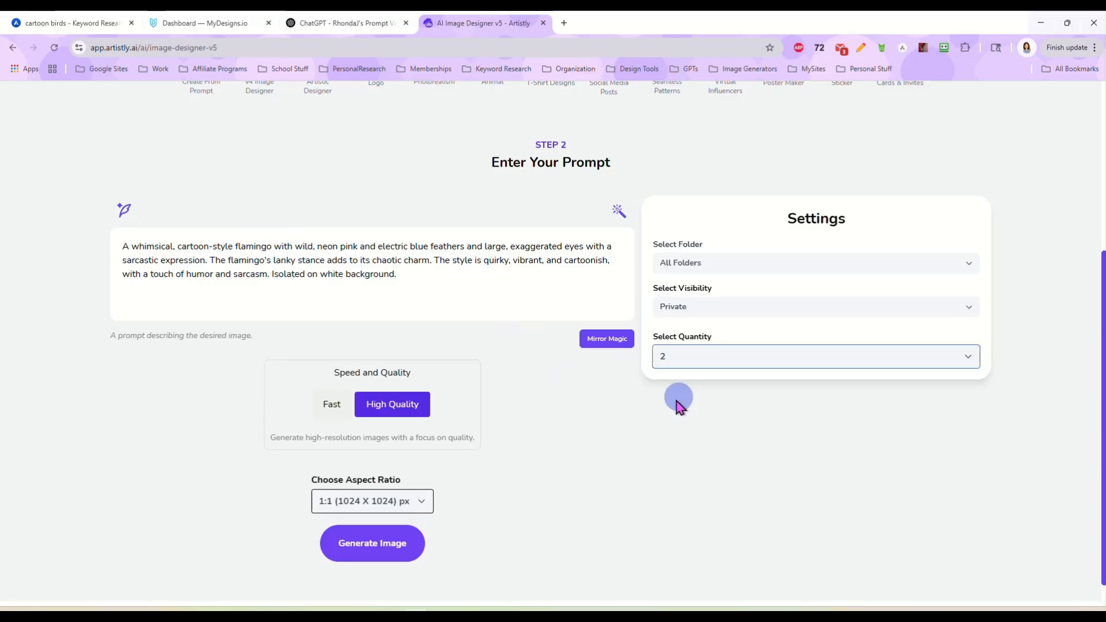
click(383, 554)
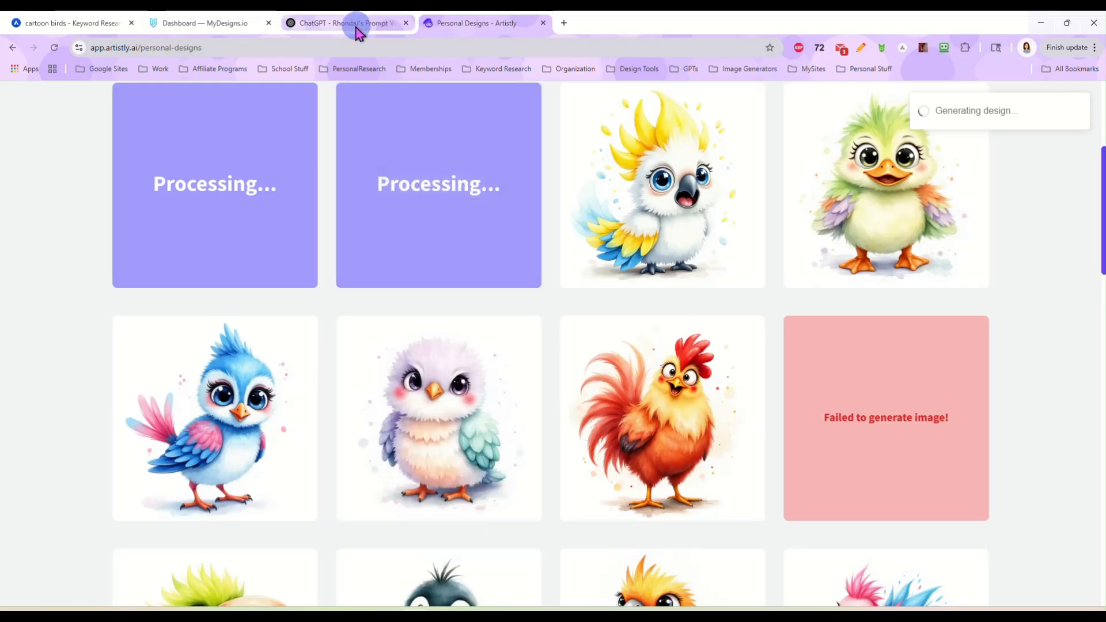
- Switch to ChatGPT and copy the parrot prompt
click(356, 26)
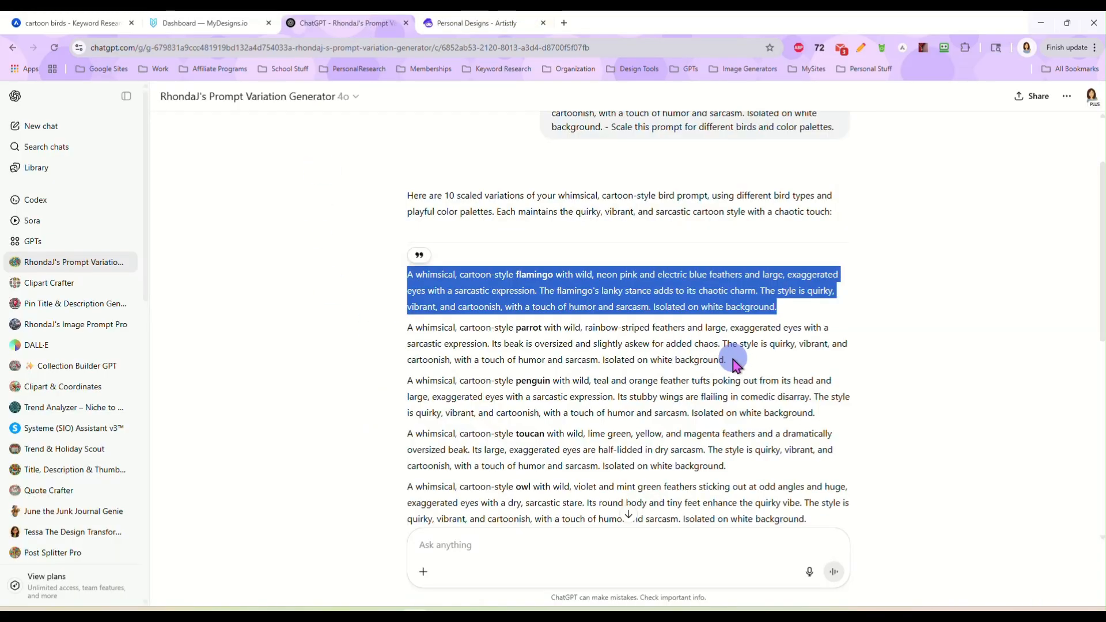
drag(731, 361, 408, 341)
key(ctrl+c)
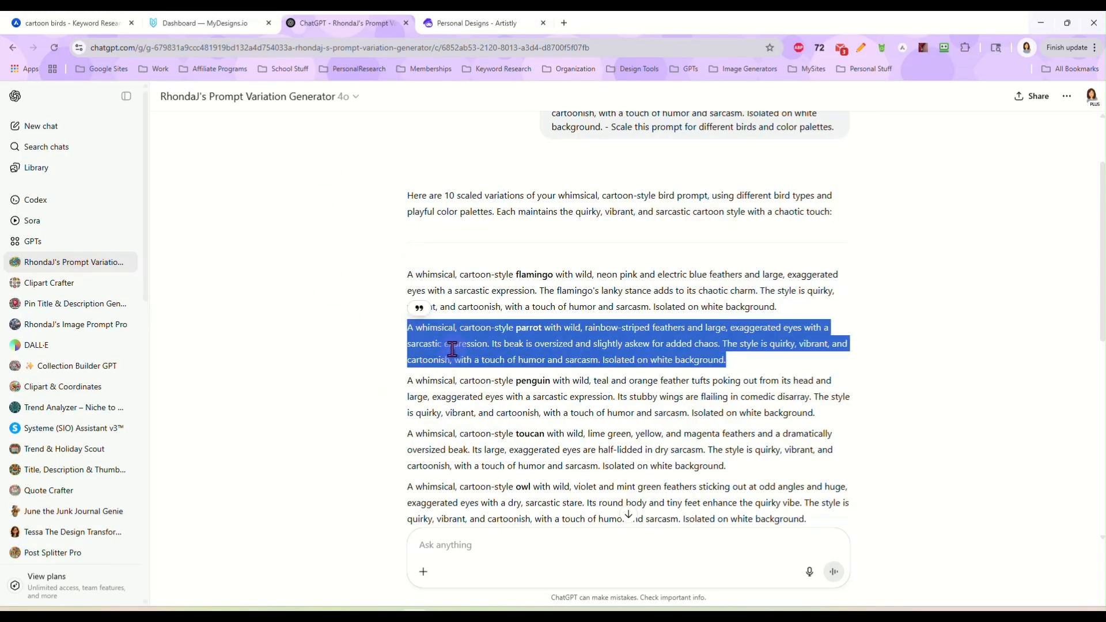
- Paste the parrot prompt into Create From Prompt in Artistly's AI Image Designer v5 and generate 2 images
click(451, 23)
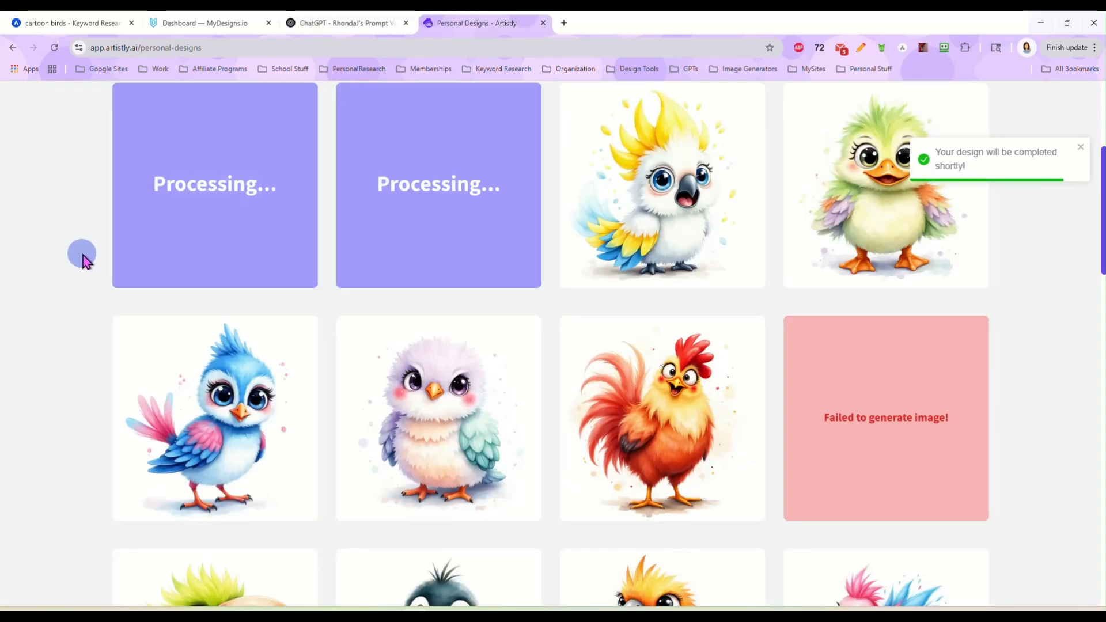
scroll(84, 259, up, 5)
click(91, 133)
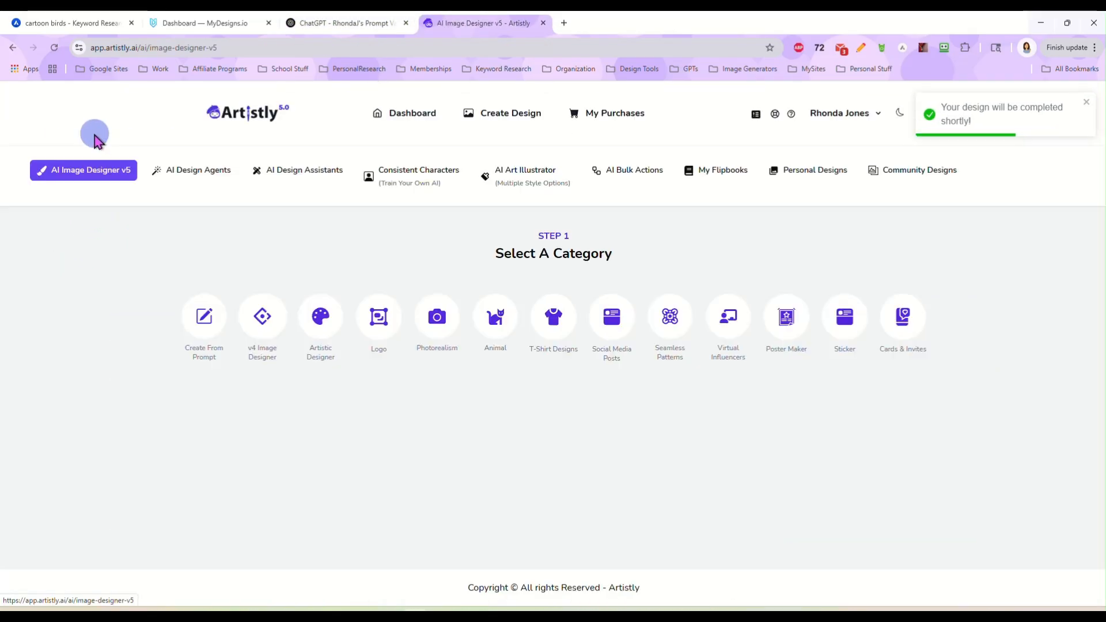
click(213, 330)
click(261, 223)
key(ctrl+v)
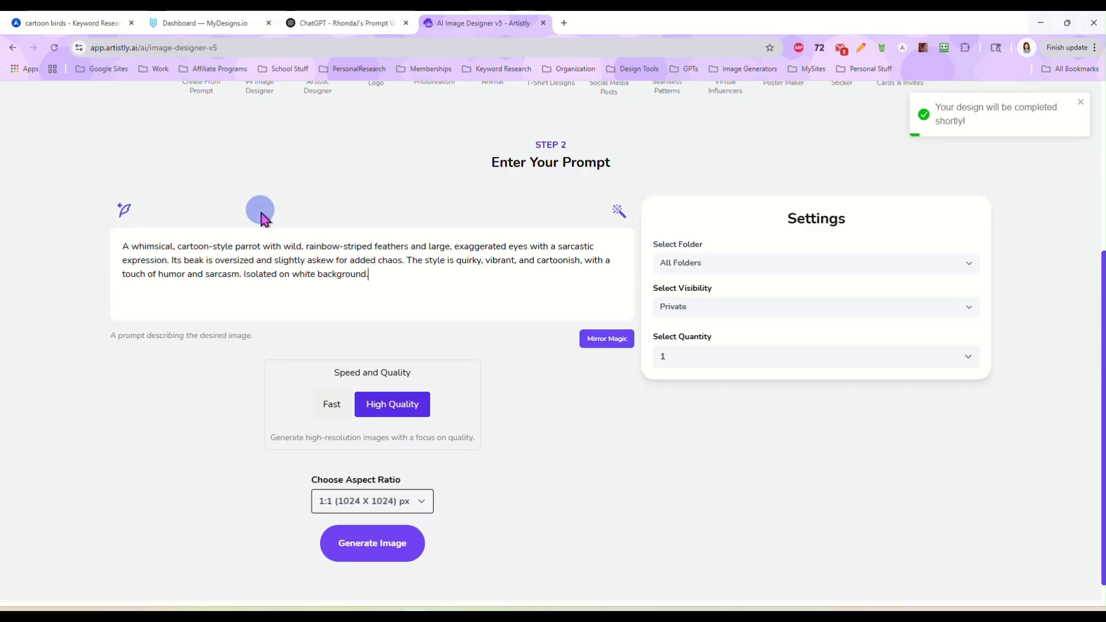
click(668, 358)
click(673, 405)
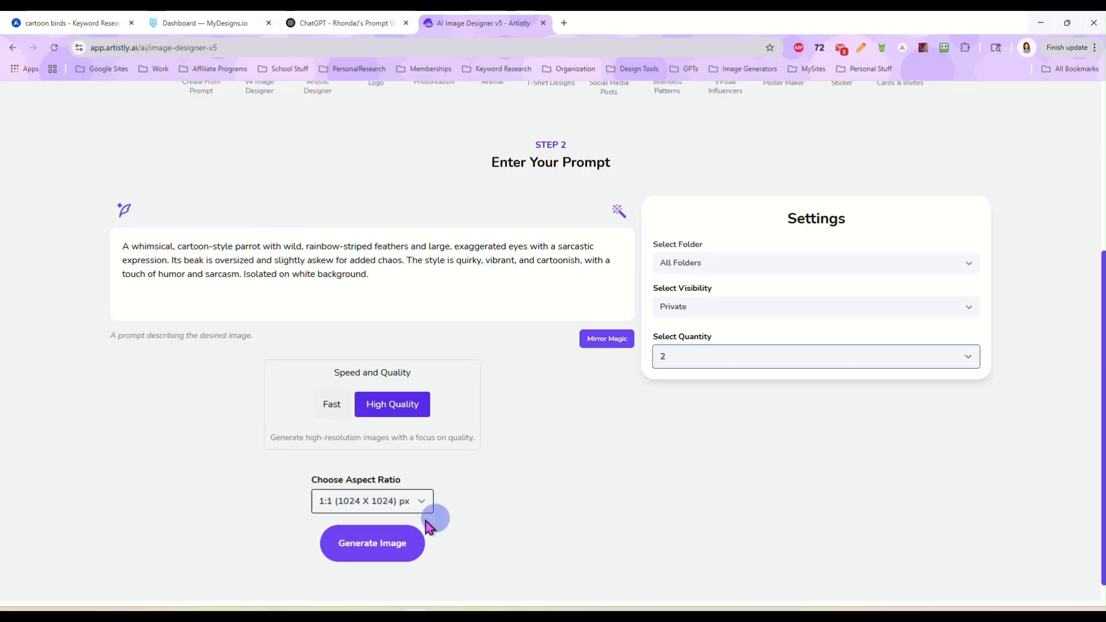
click(387, 550)
mouse_move(120, 246)
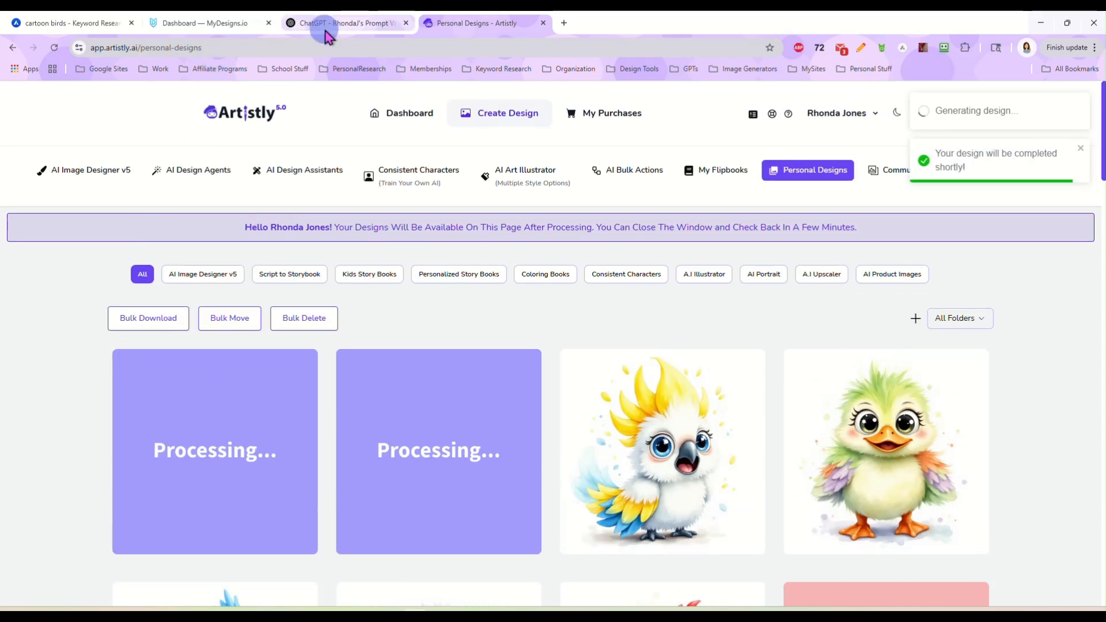
- Return to ChatGPT and copy the penguin prompt
click(346, 23)
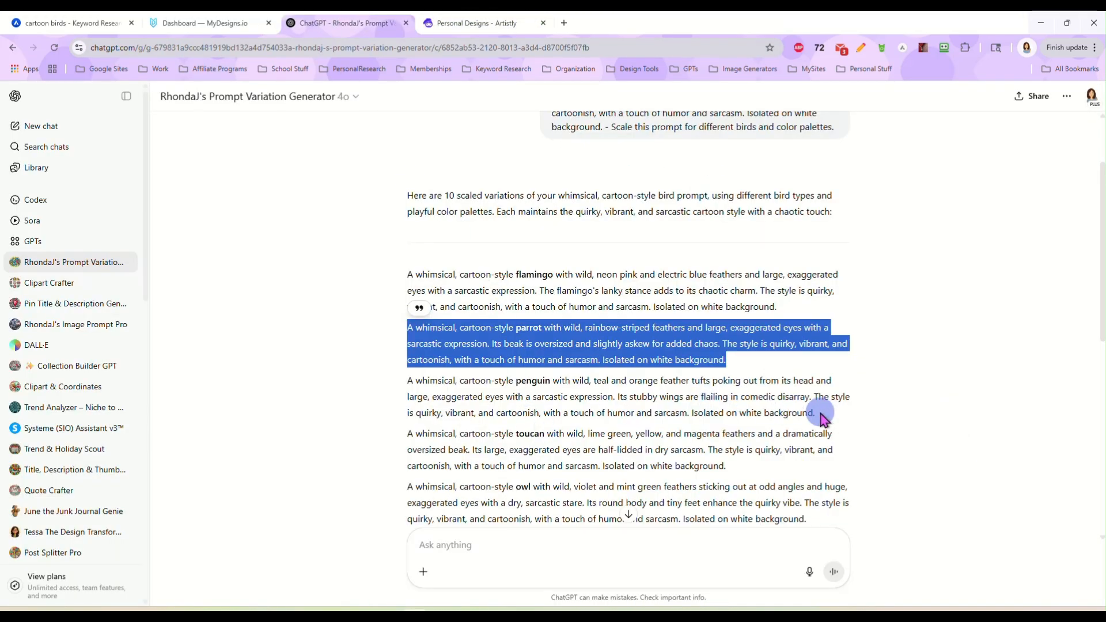
drag(816, 413, 408, 379)
key(ctrl+c)
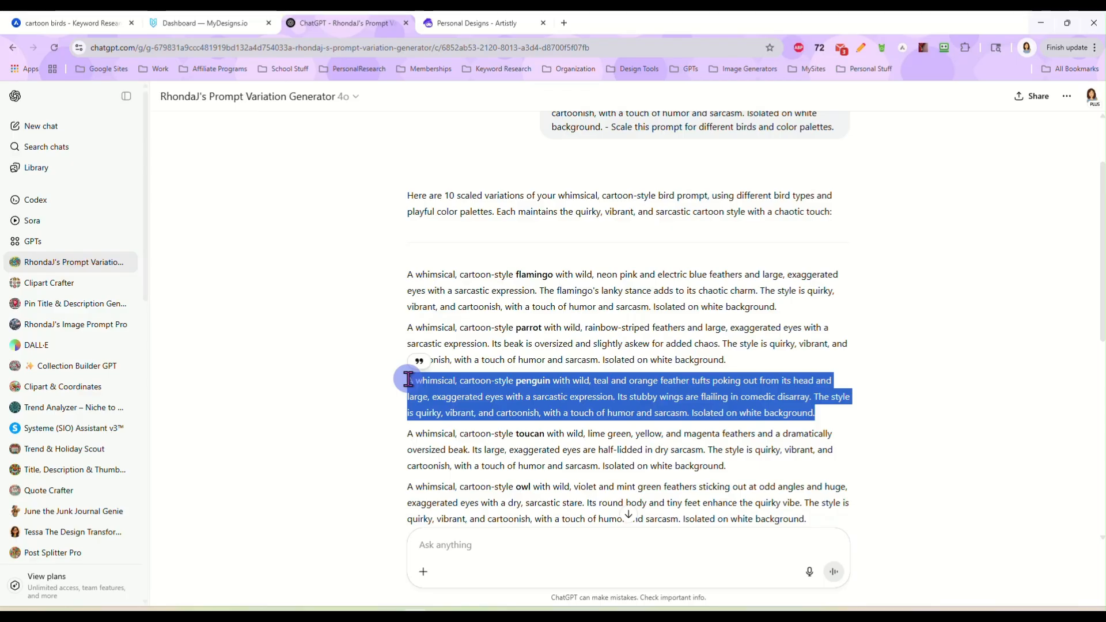
- Switch to Artistly and generate 2 images from the copied penguin prompt with Create From Prompt in AI Image Designer v5
click(436, 23)
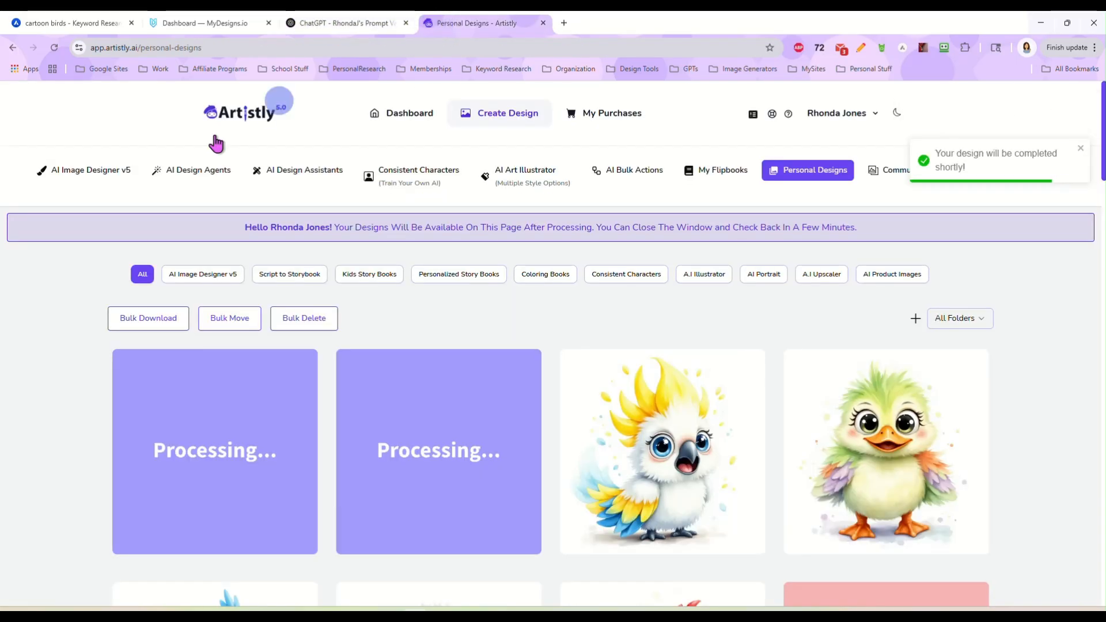
click(69, 168)
click(201, 314)
scroll(338, 320, down, 5)
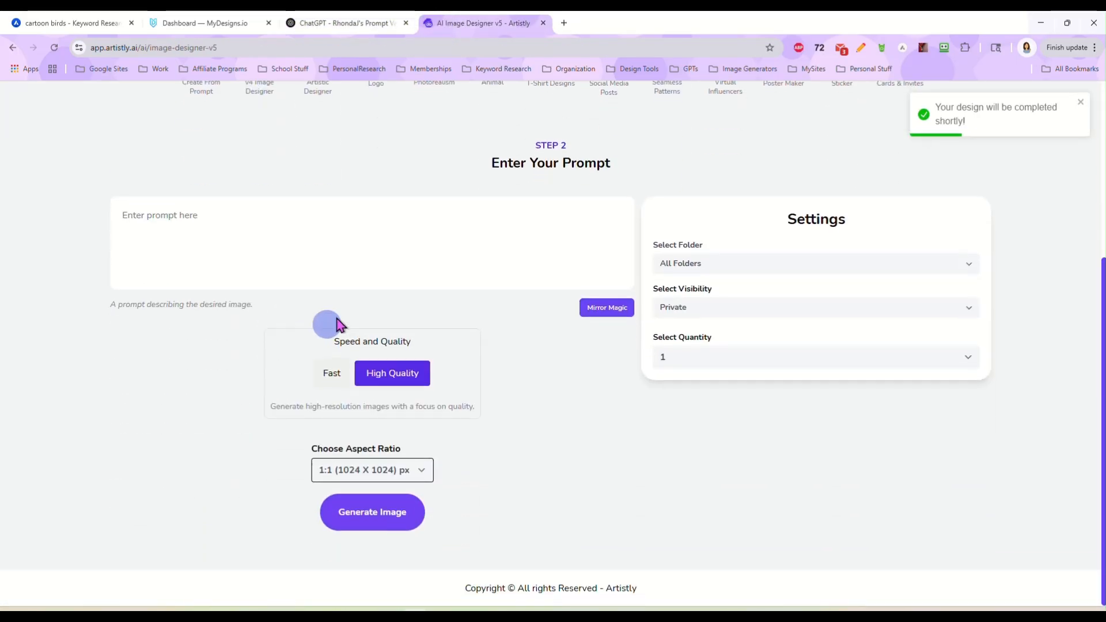
click(374, 231)
key(ctrl+v)
click(691, 357)
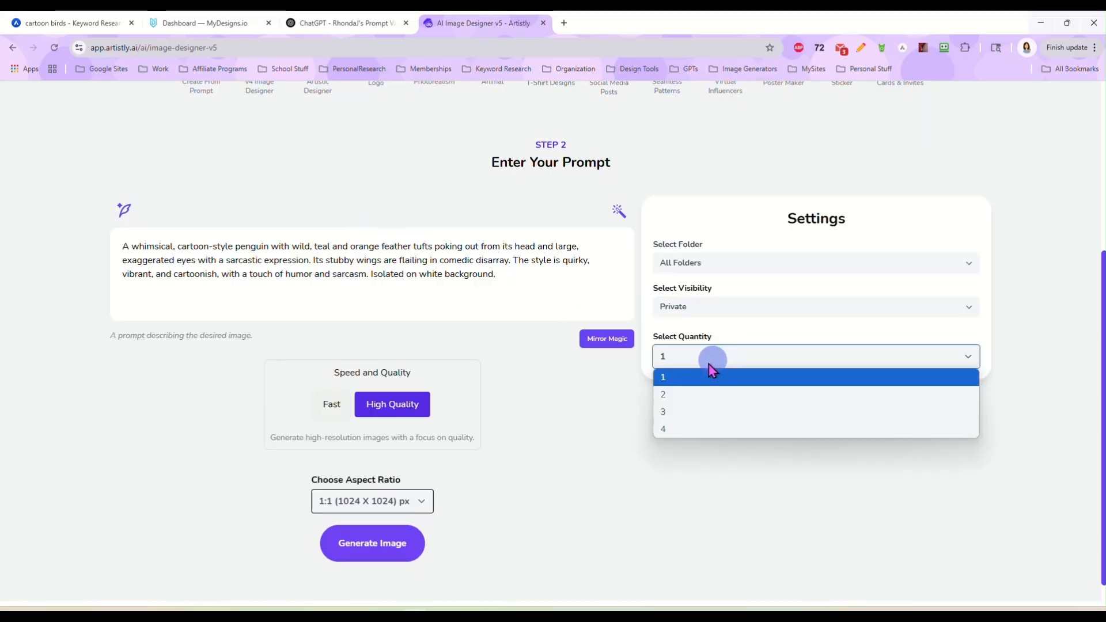
click(700, 394)
click(387, 543)
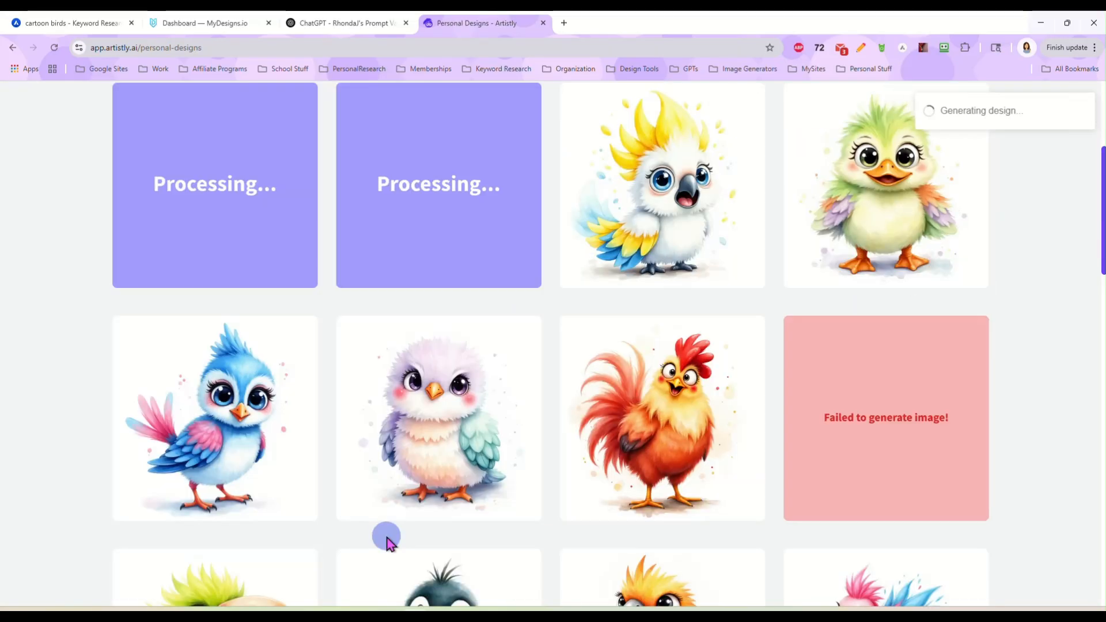
scroll(101, 253, up, 4)
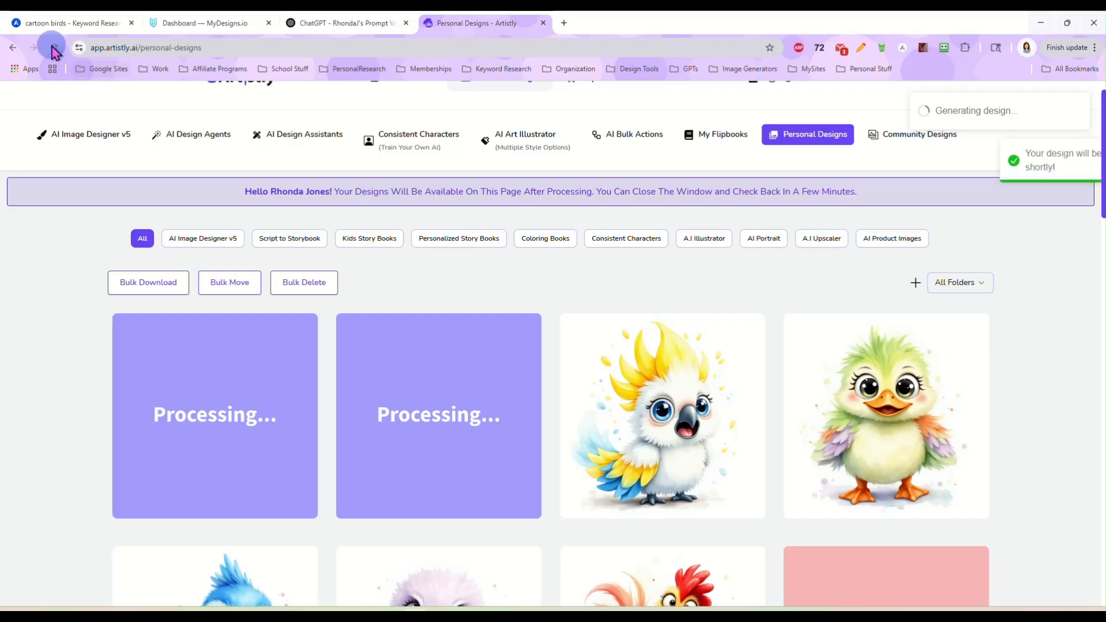
- Return to ChatGPT and copy the toucan prompt
click(337, 23)
scroll(472, 397, down, 2)
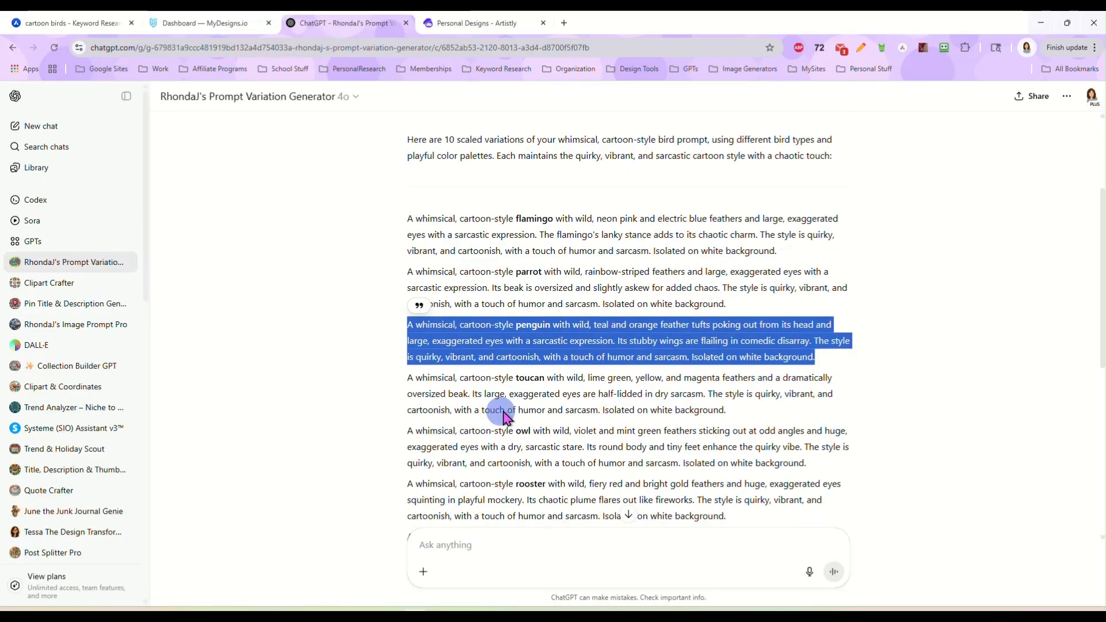
drag(729, 350, 406, 322)
key(ctrl+c)
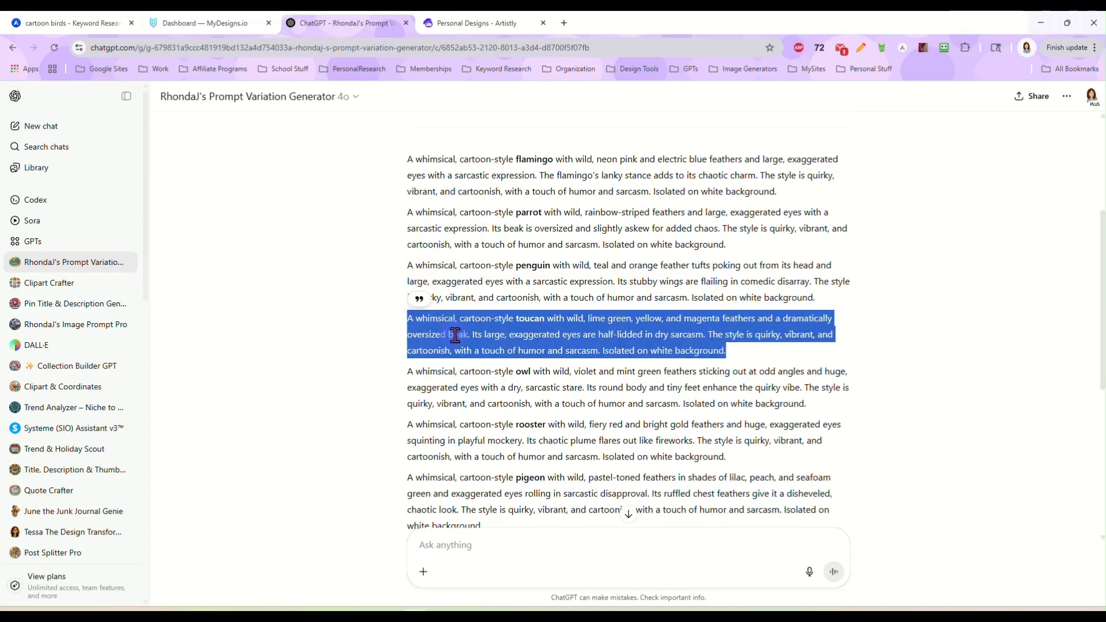
- Paste the toucan prompt into Artistly's Create From Prompt designer and generate it with a quantity of 2
click(454, 24)
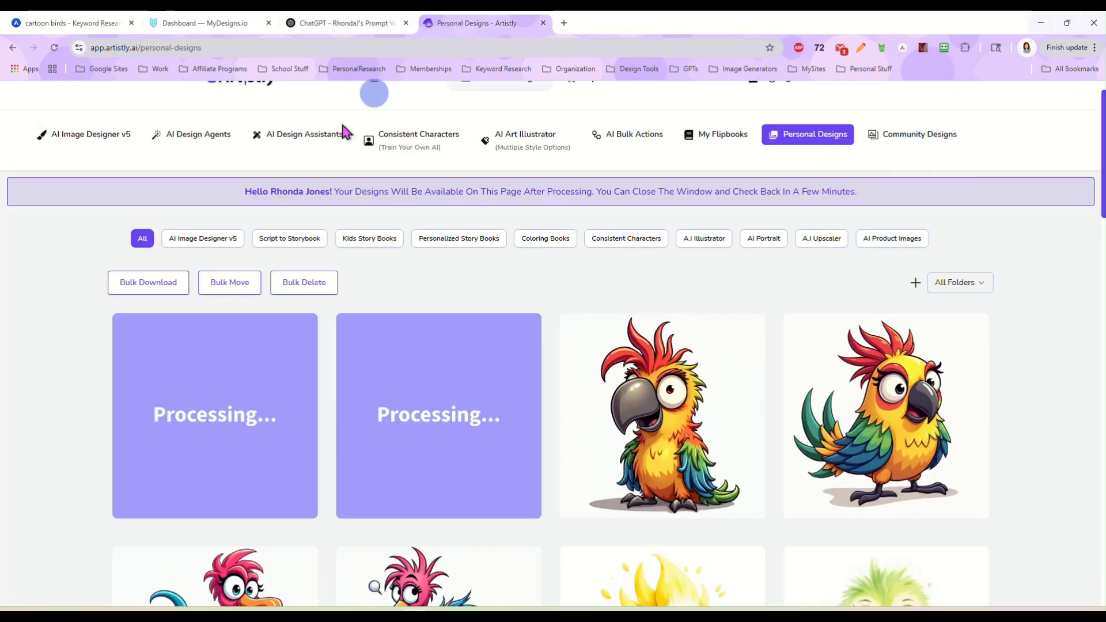
click(91, 138)
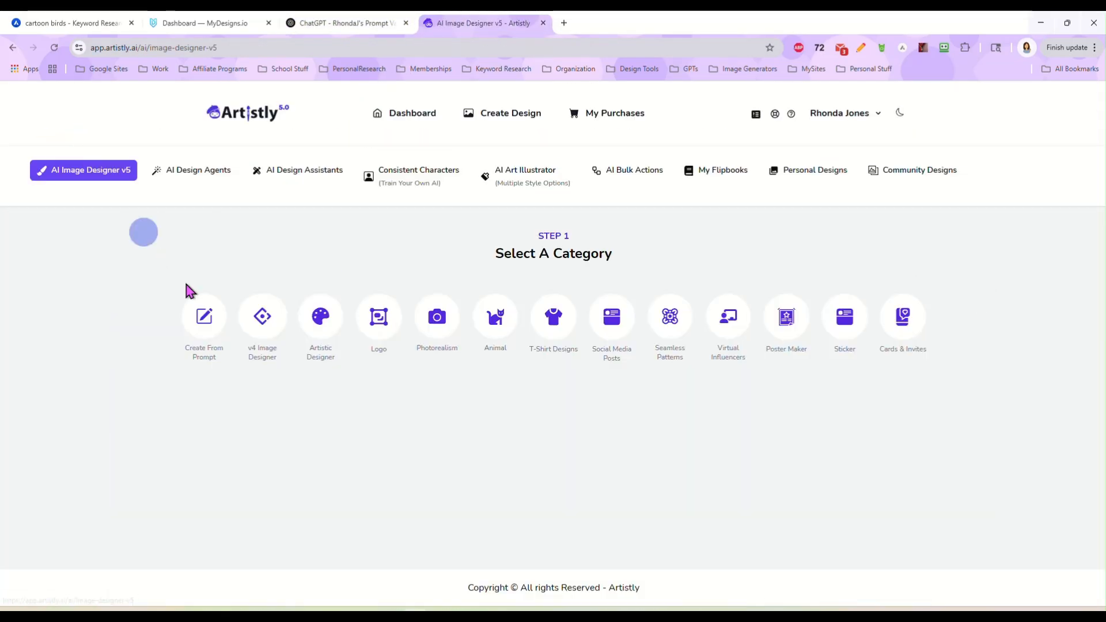
click(200, 314)
click(294, 236)
key(ctrl+v)
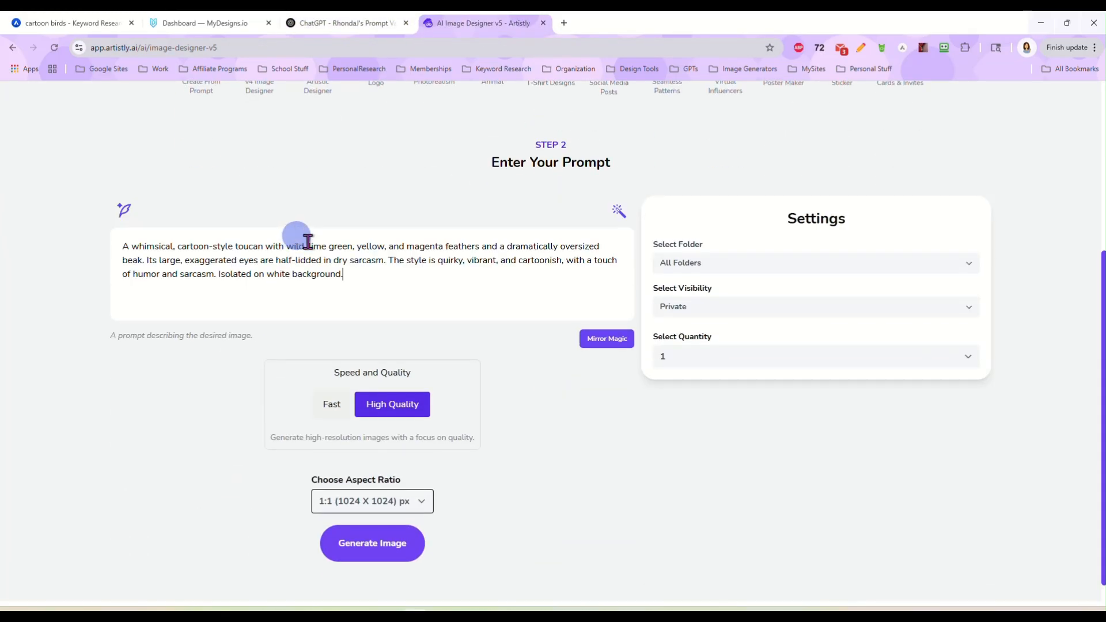
click(679, 358)
click(678, 397)
click(387, 544)
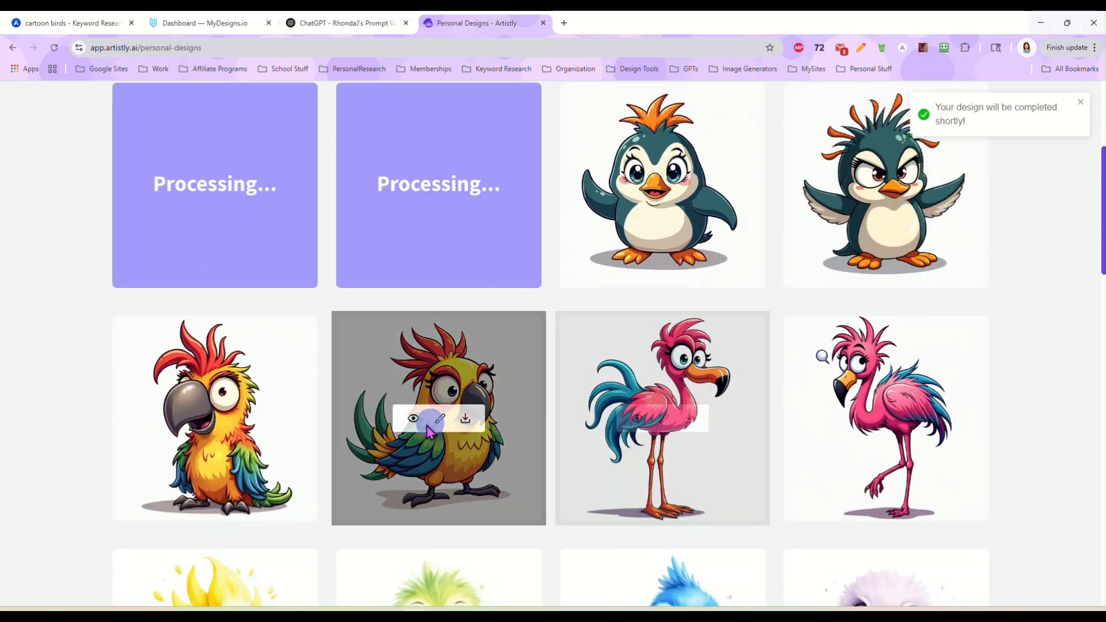
- Preview the first parrot design and both penguin designs in Personal Designs to check how they turned out
click(190, 420)
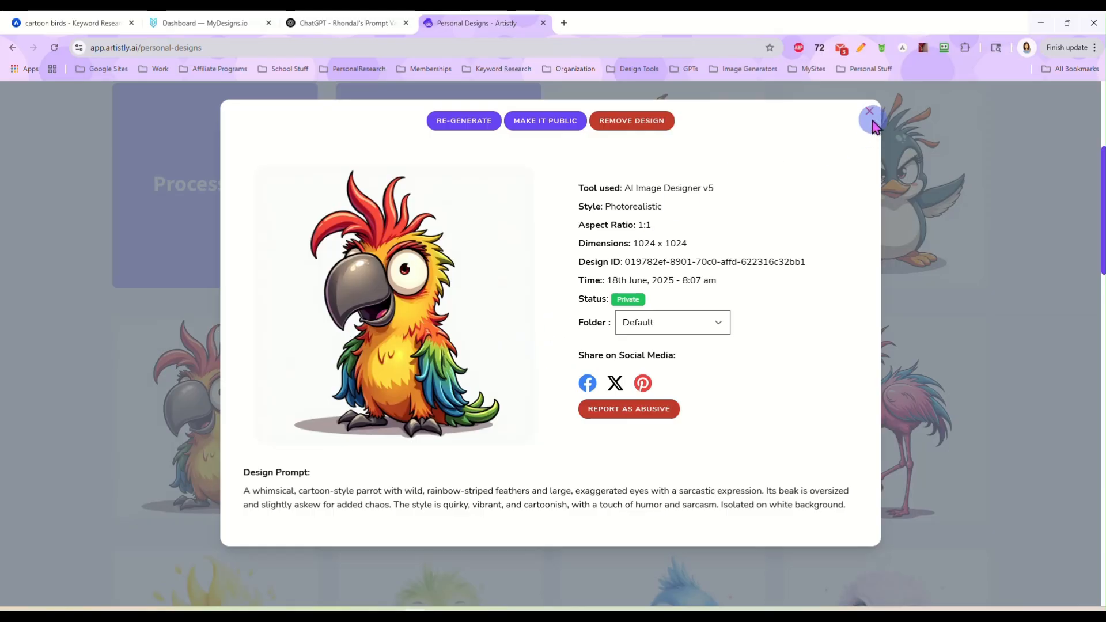
click(870, 115)
mouse_move(649, 196)
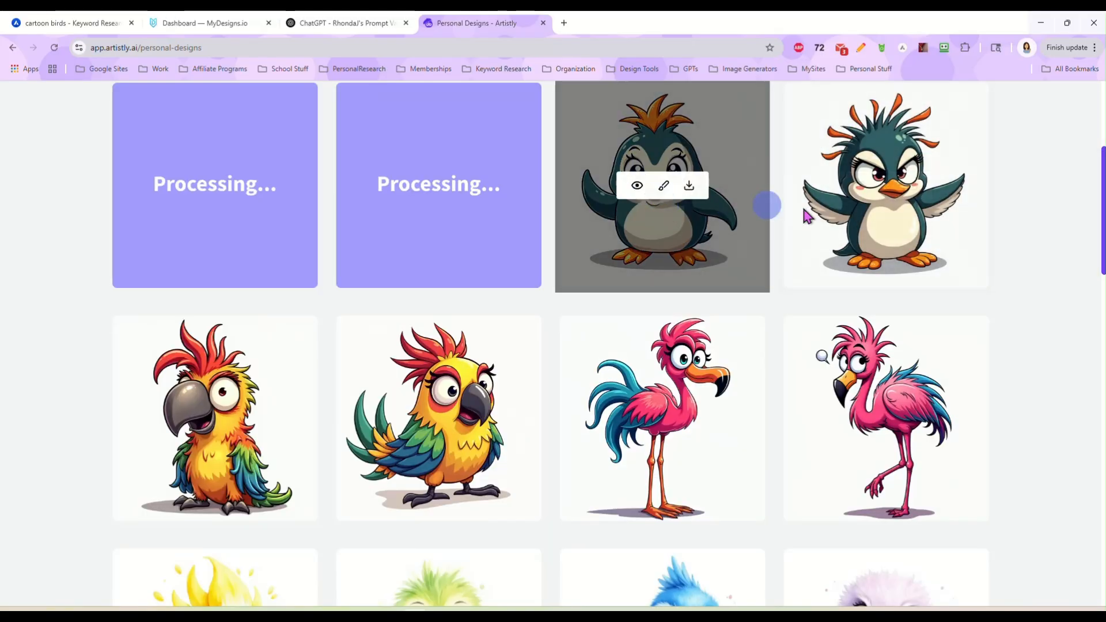
click(637, 185)
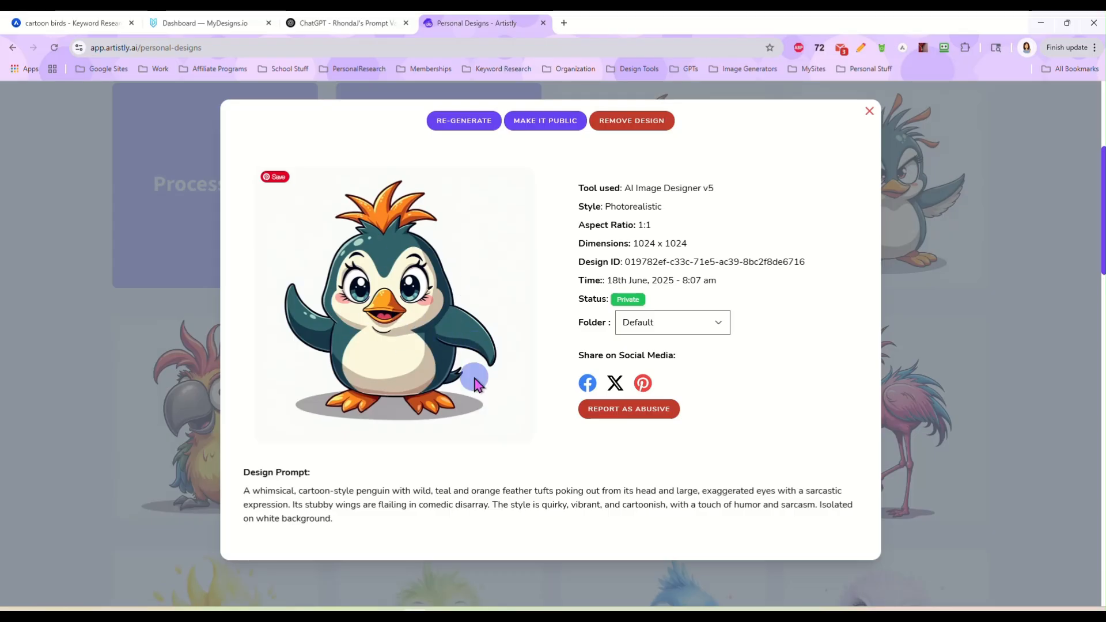
click(869, 111)
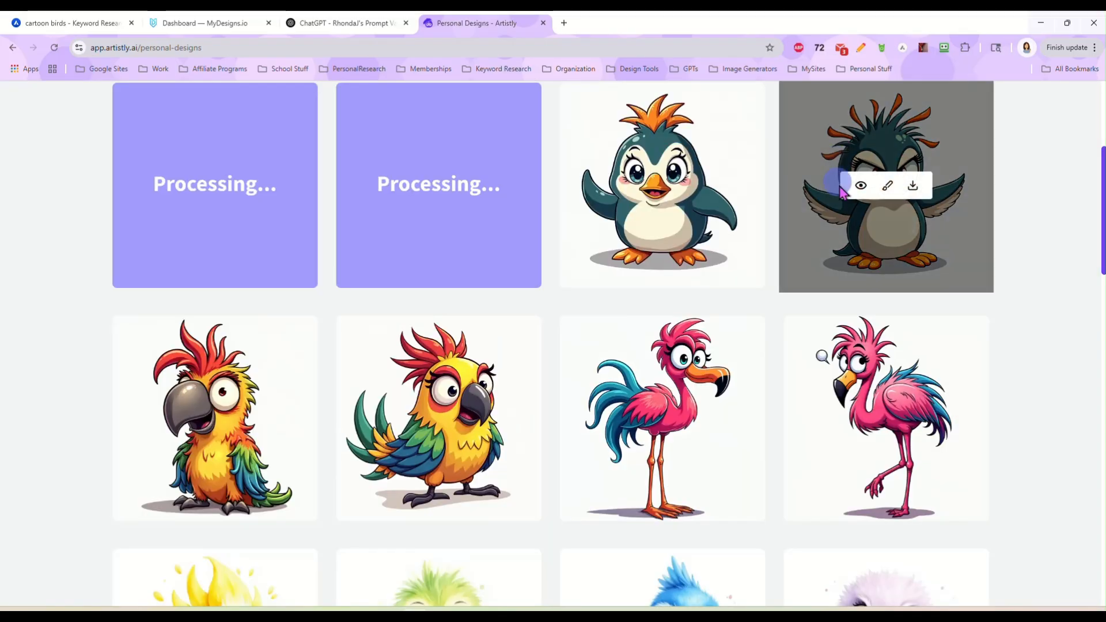
click(859, 185)
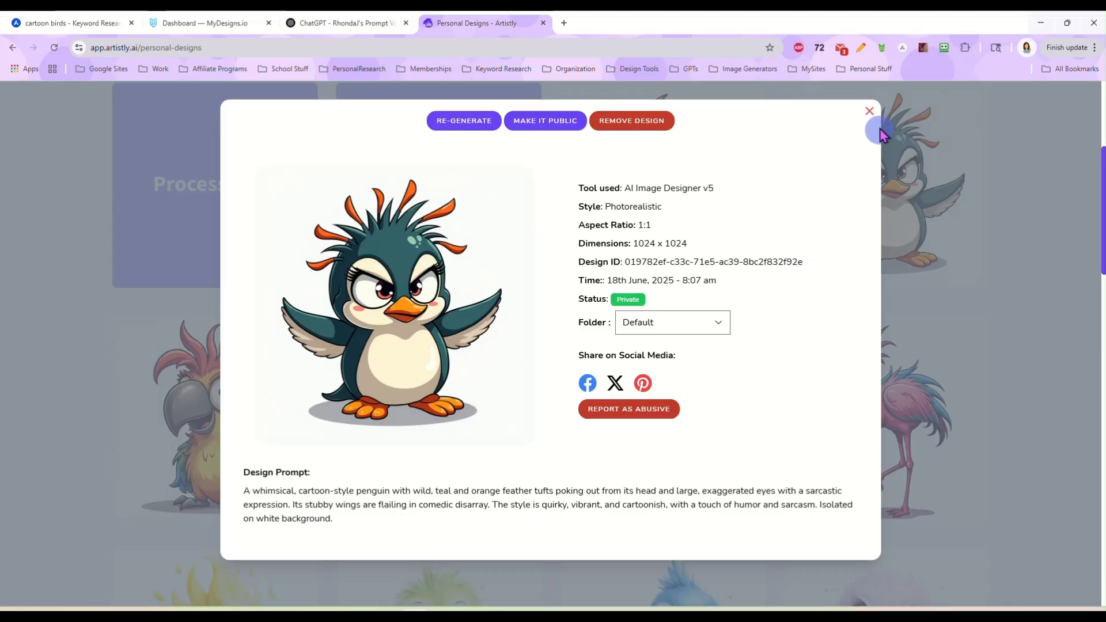
click(870, 112)
scroll(1025, 429, up, 3)
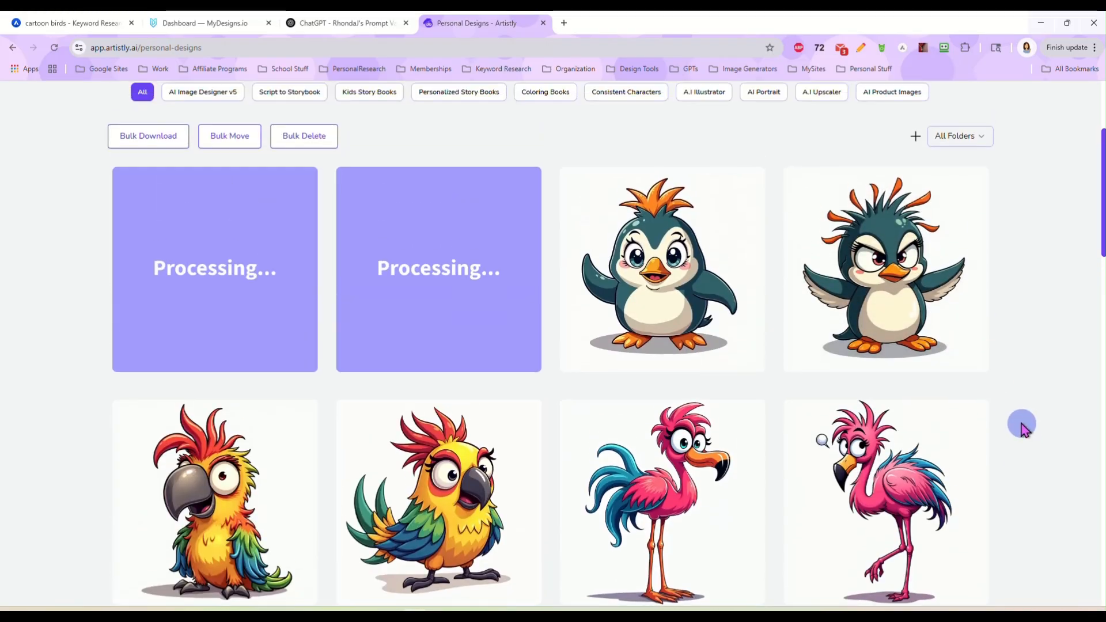
- Switch back to ChatGPT and copy the owl prompt
click(349, 26)
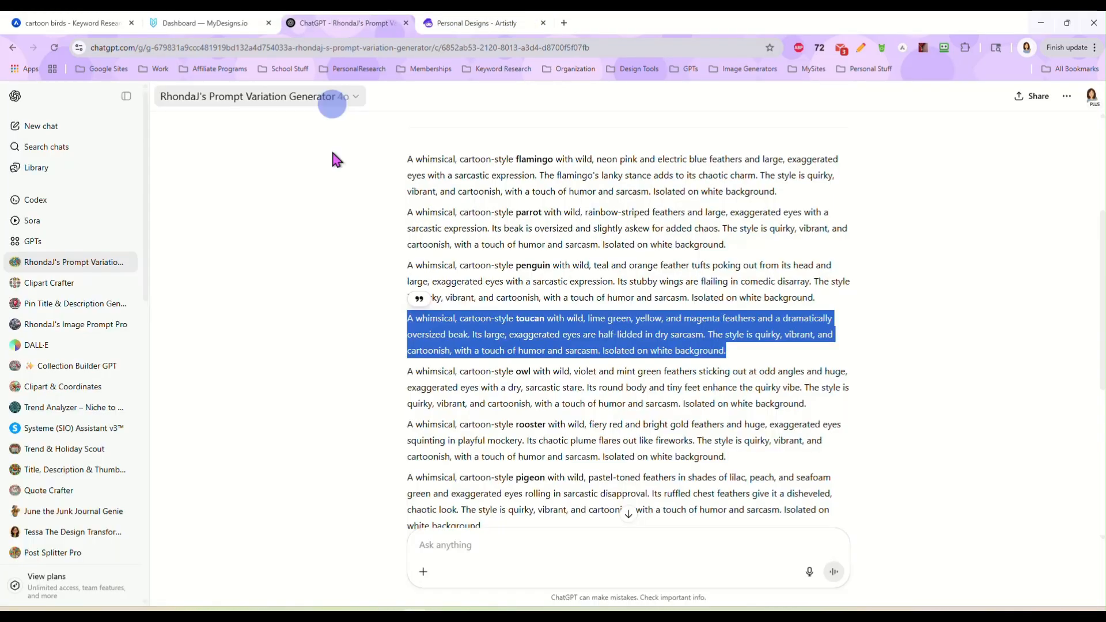
scroll(365, 329, down, 3)
drag(815, 294, 388, 254)
key(ctrl+c)
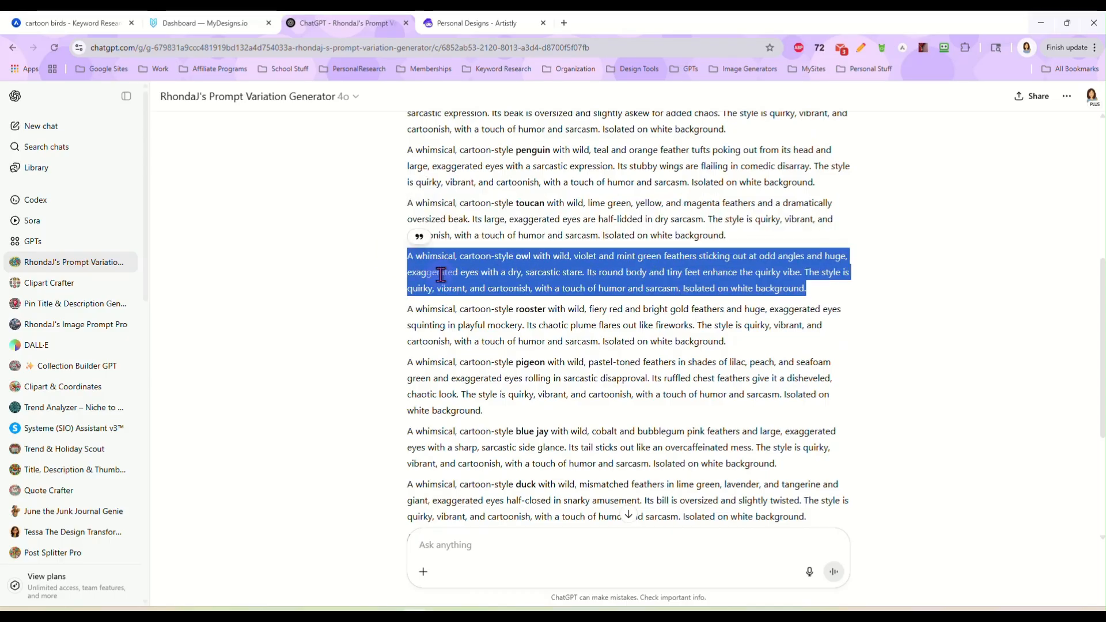
- In Artistly's AI Image Designer v5, paste the owl prompt into Create From Prompt and generate 2 images
click(458, 23)
scroll(90, 228, up, 1)
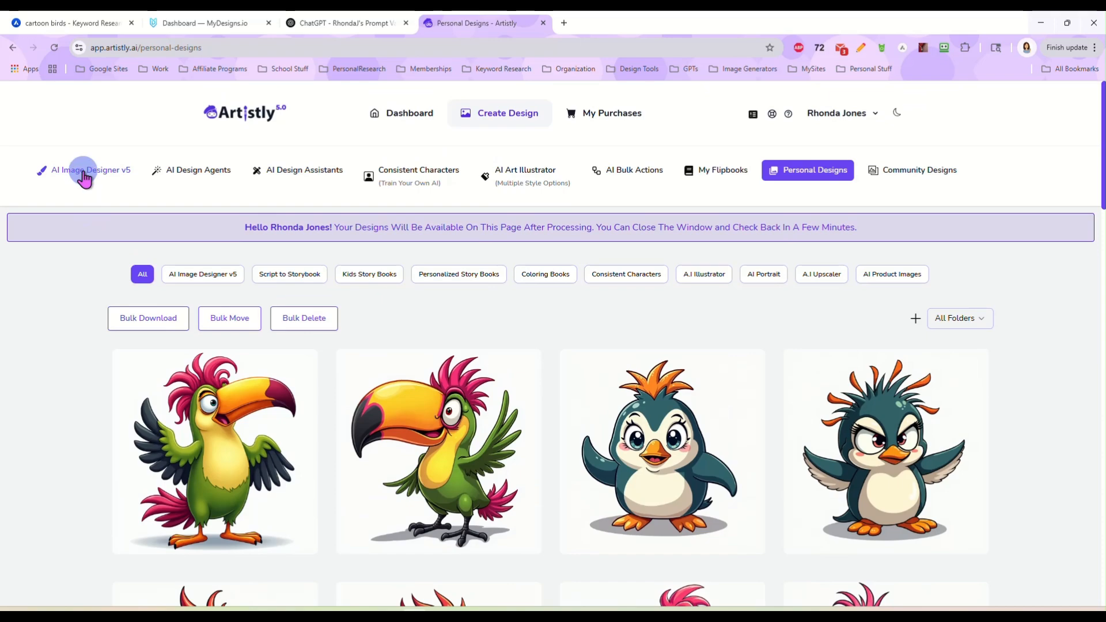
click(82, 173)
click(200, 324)
scroll(335, 306, down, 4)
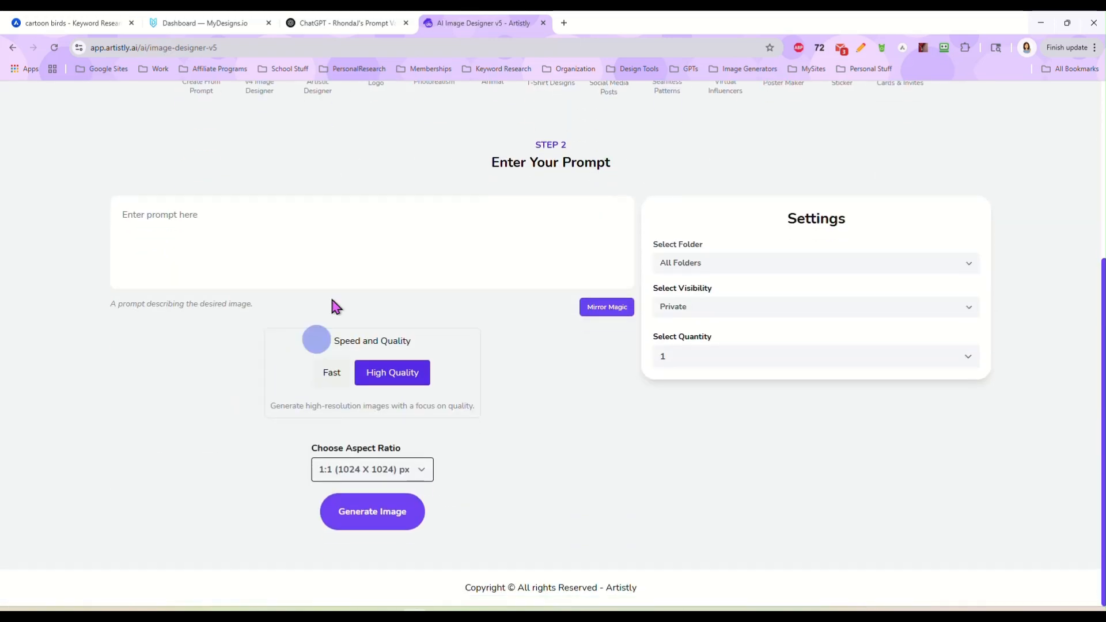
click(341, 223)
key(ctrl+v)
click(699, 357)
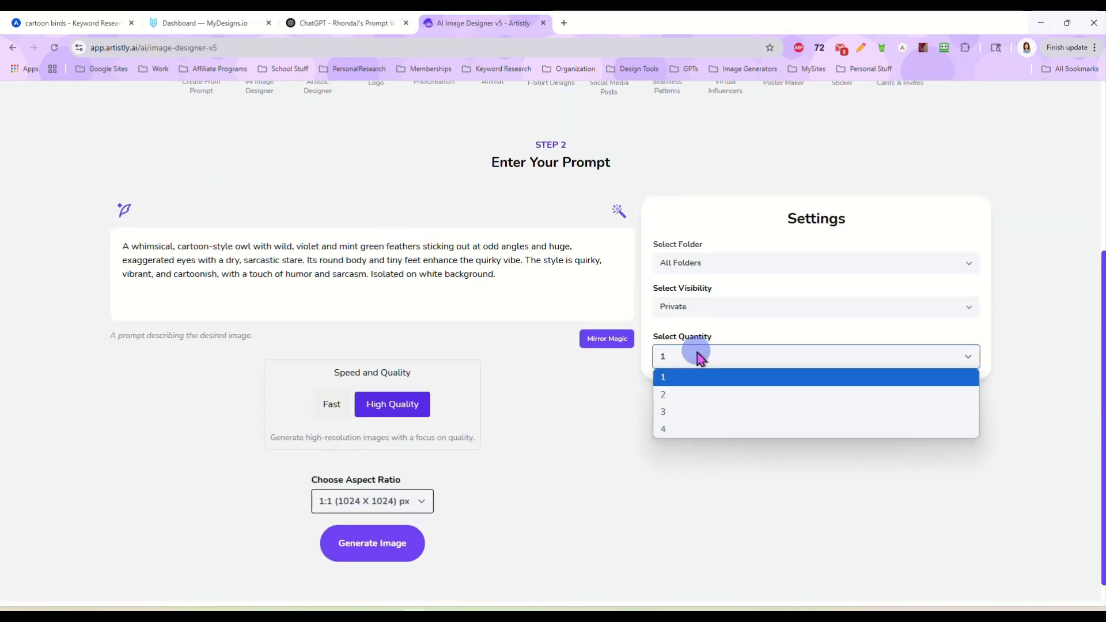
click(694, 395)
click(373, 551)
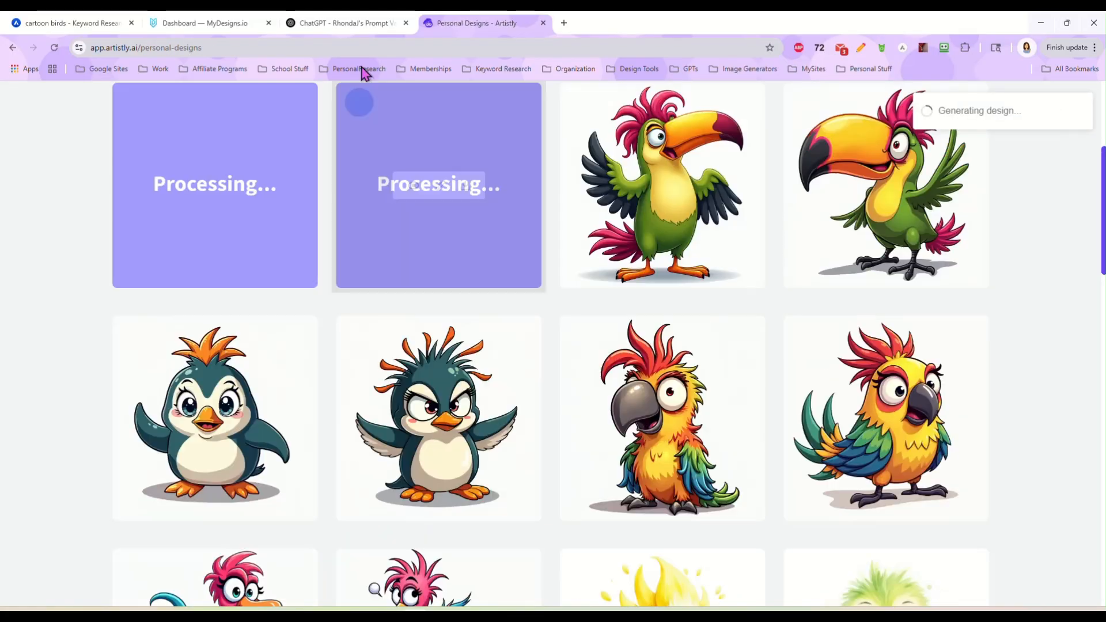
- Go back to ChatGPT and copy the rooster prompt
click(360, 20)
scroll(675, 339, down, 1)
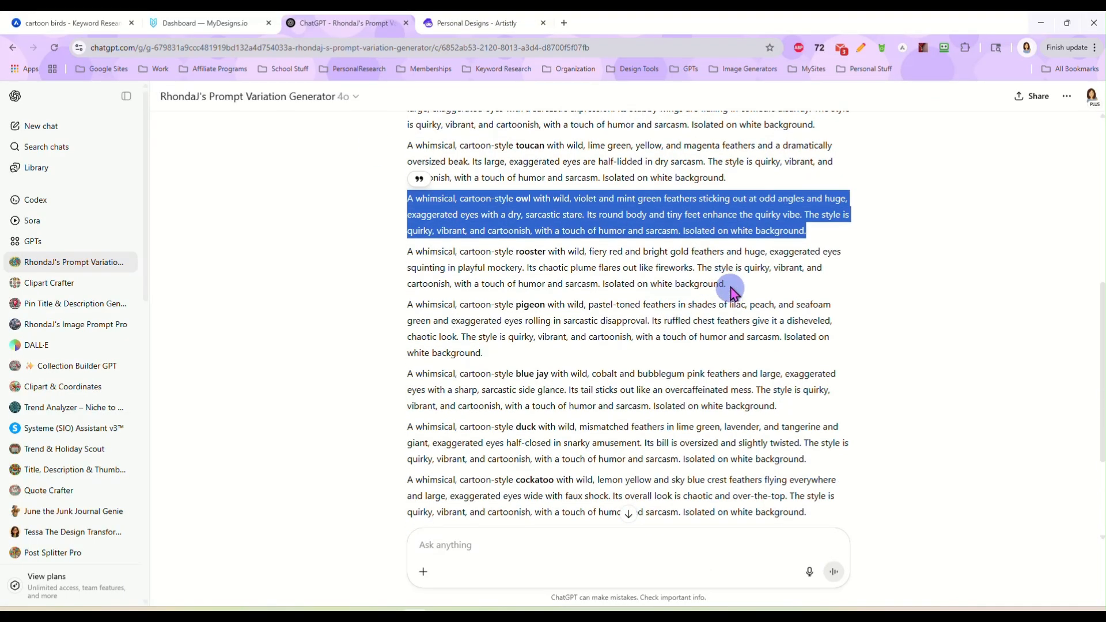
drag(730, 288, 401, 255)
key(ctrl+c)
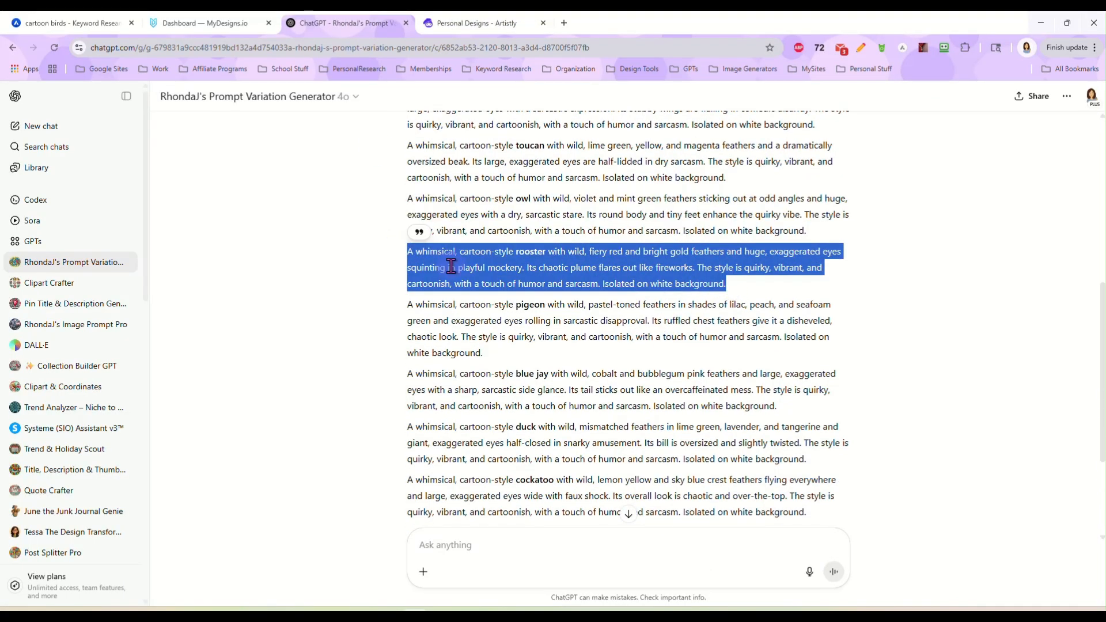
- Generate 2 rooster images in Artistly by pasting the copied prompt into Create From Prompt
click(464, 23)
scroll(79, 196, up, 4)
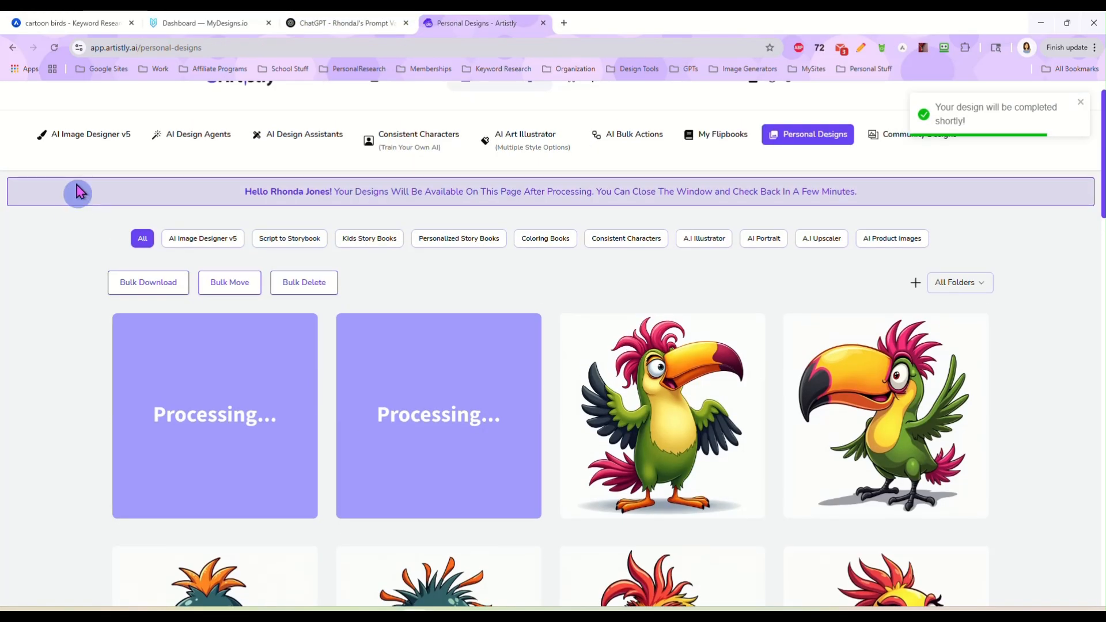
click(51, 137)
click(205, 316)
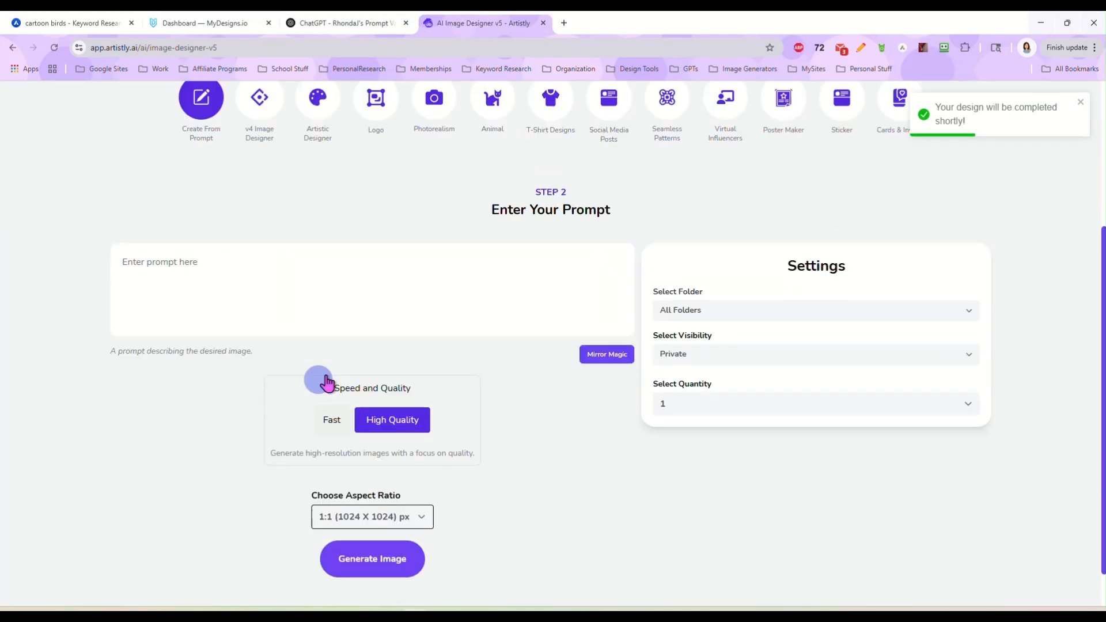
scroll(326, 382, down, 1)
click(412, 232)
key(ctrl+v)
click(713, 360)
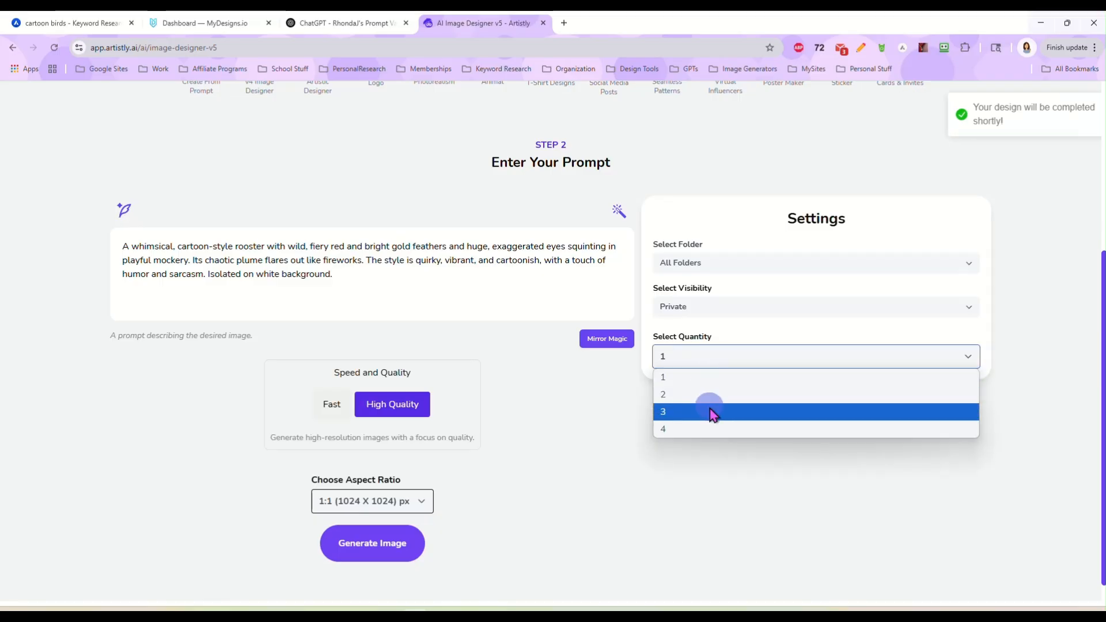
click(705, 394)
click(391, 552)
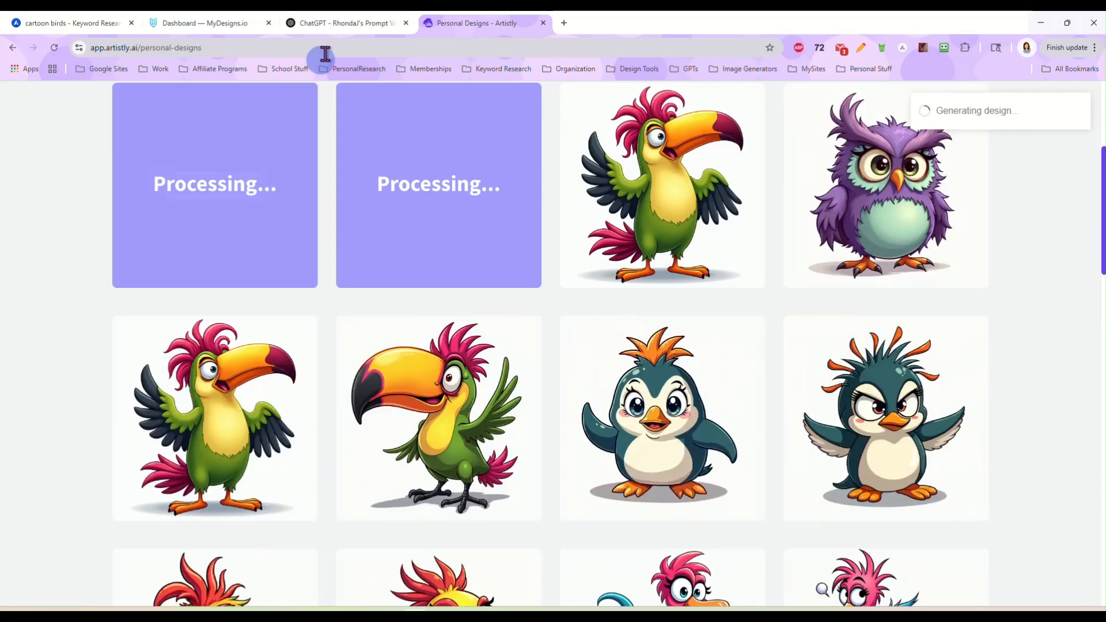
- Return to ChatGPT and copy the pigeon prompt
click(341, 22)
scroll(377, 311, down, 1)
scroll(380, 311, down, 1)
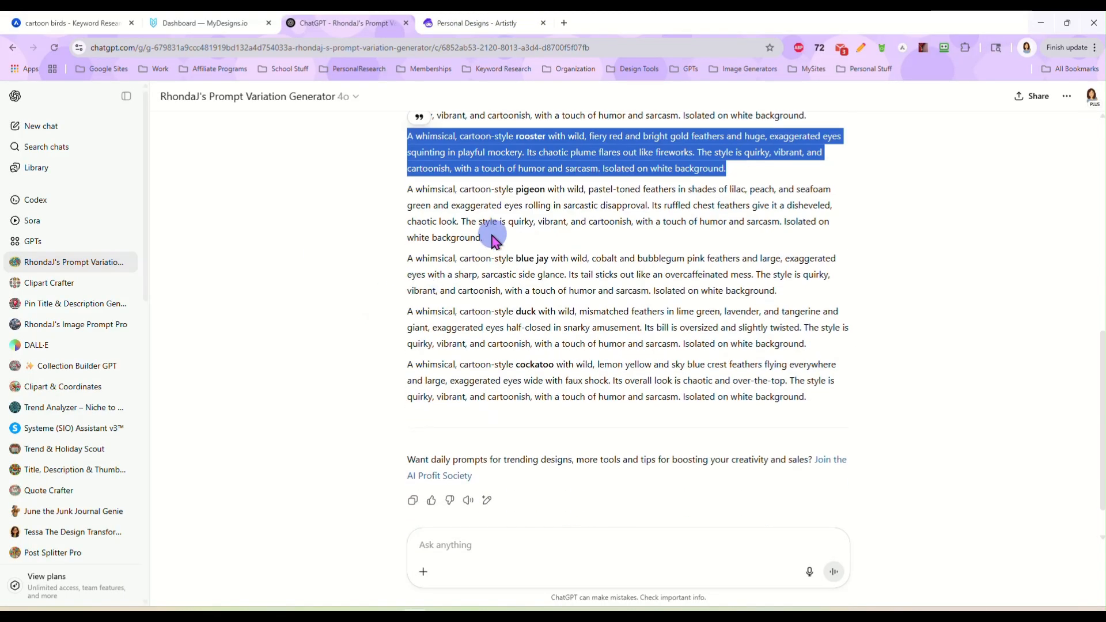
drag(489, 236, 406, 195)
right_click(452, 206)
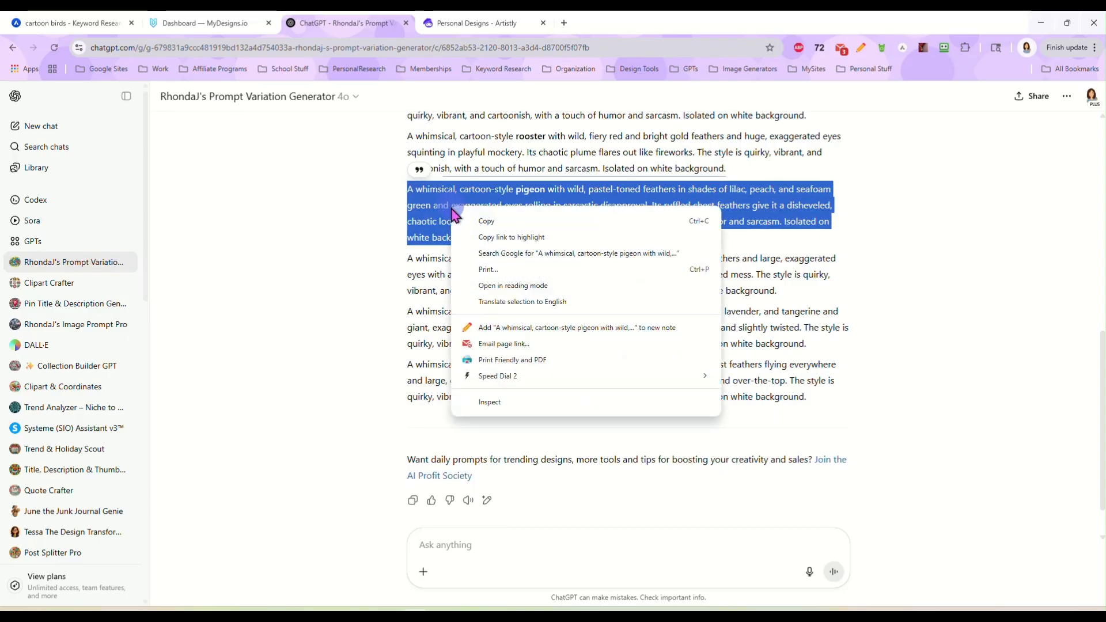
click(467, 219)
- Switch to Artistly and generate 2 pigeon images by pasting the copied prompt into Create From Prompt in AI Image Designer v5
click(472, 23)
scroll(137, 213, up, 3)
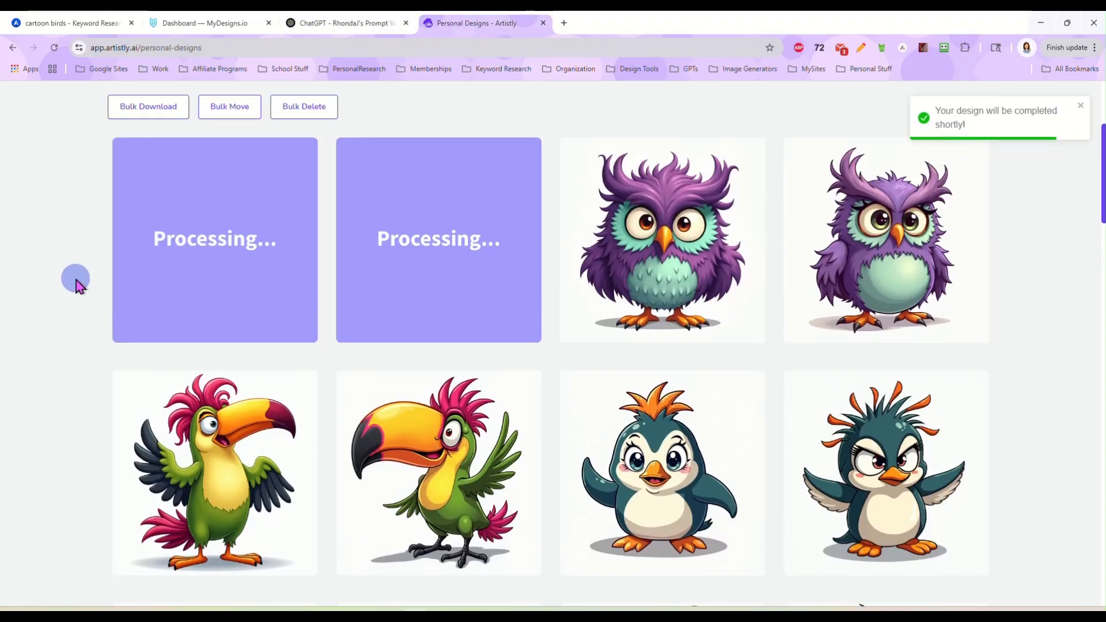
scroll(90, 183, up, 2)
click(83, 175)
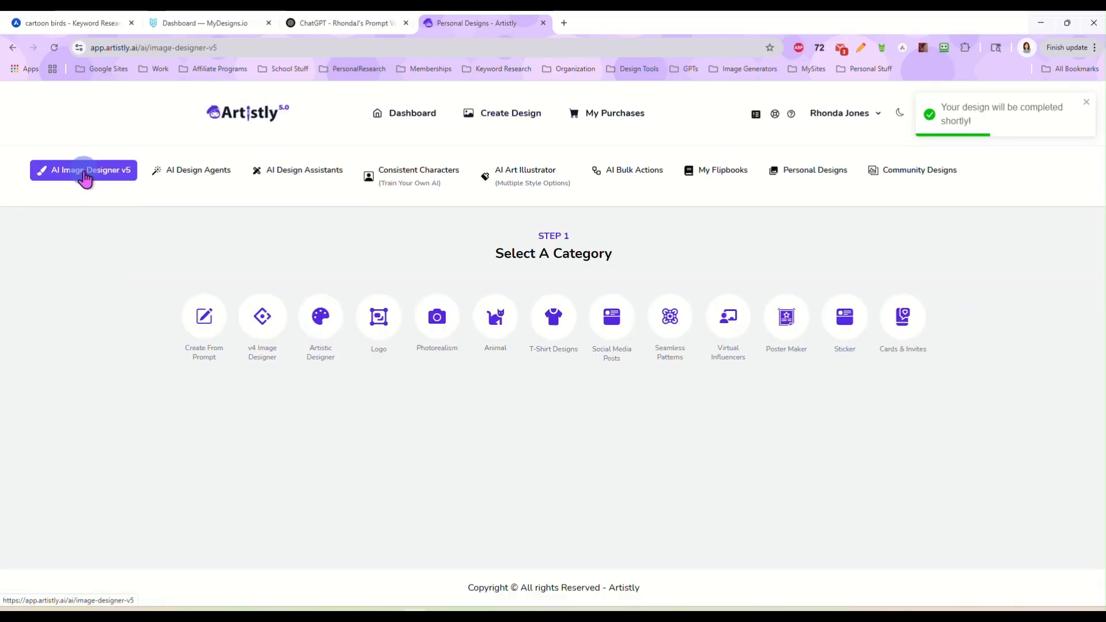
click(201, 316)
scroll(325, 259, down, 5)
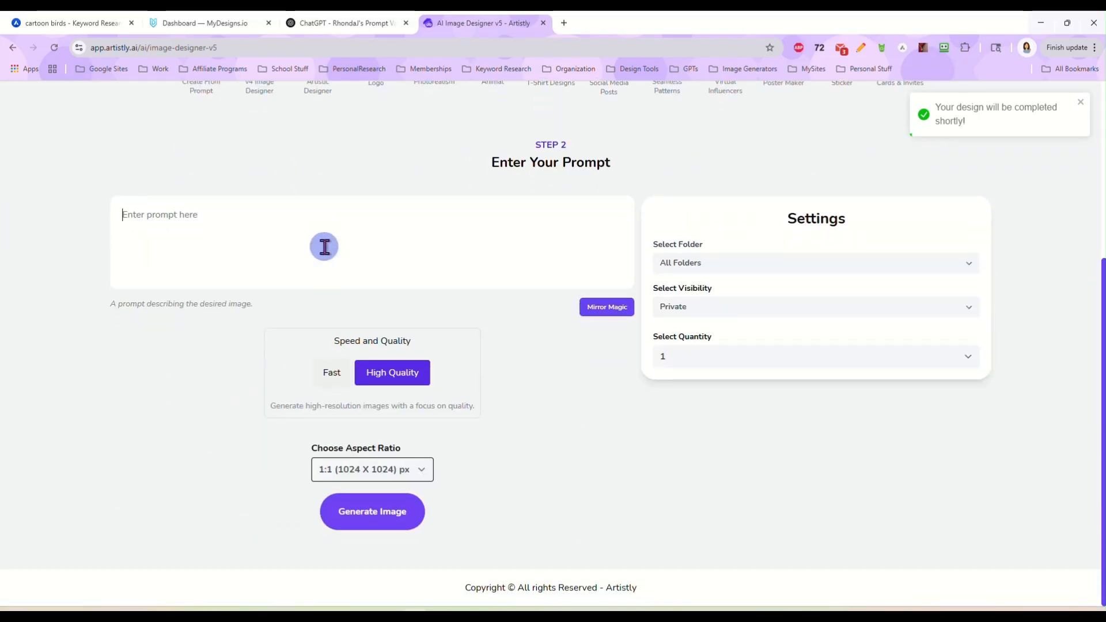
key(ctrl+v)
click(694, 365)
click(698, 390)
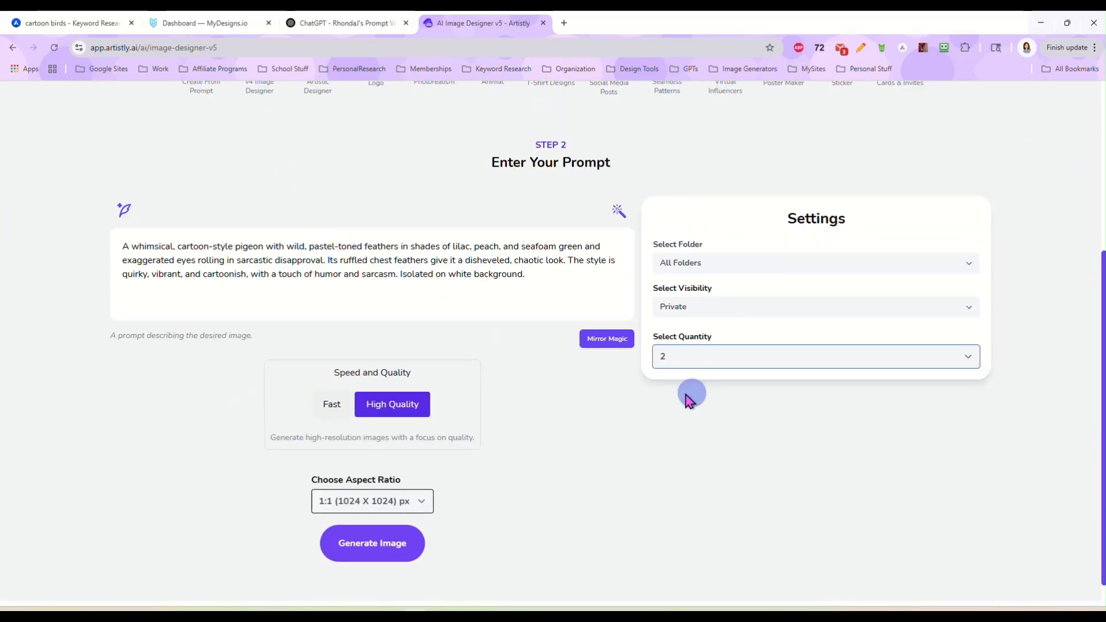
click(368, 544)
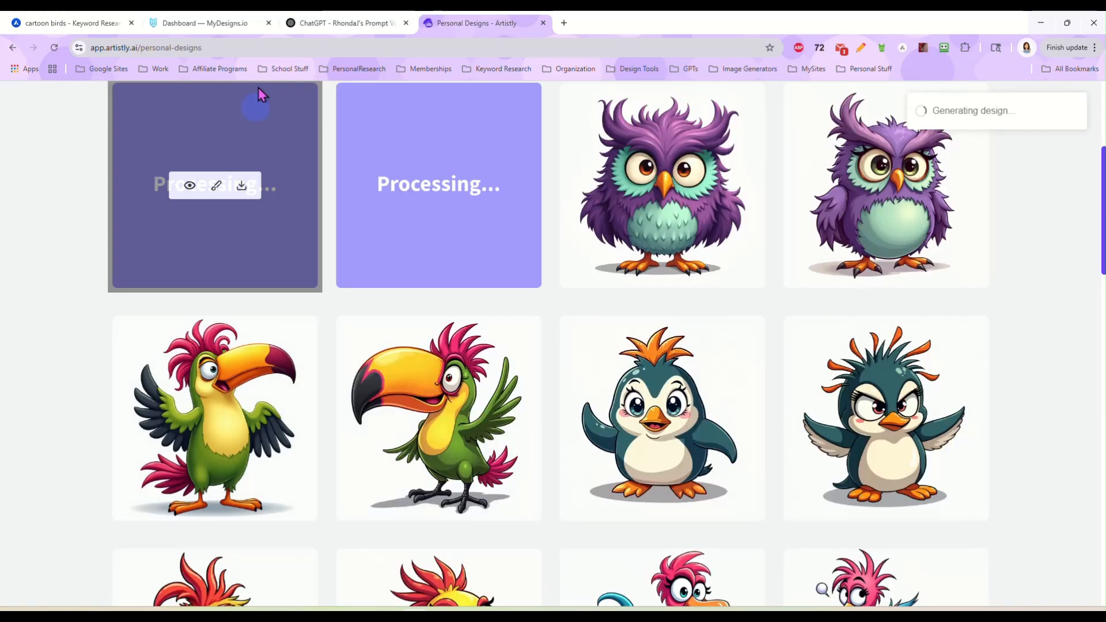
- Go back to ChatGPT and copy the blue jay prompt
click(322, 23)
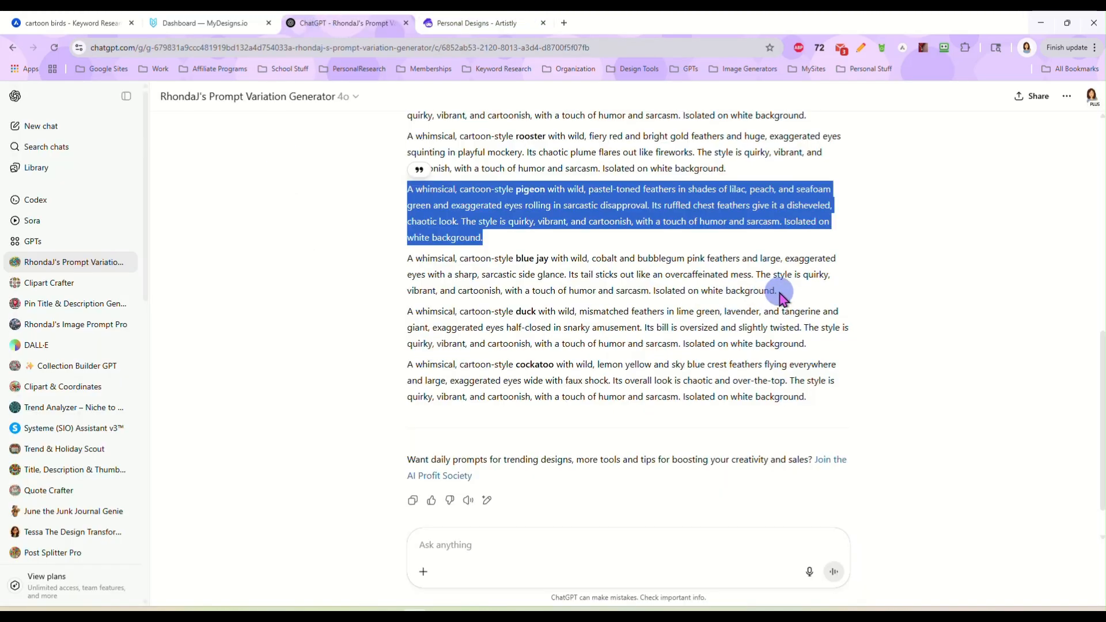
drag(781, 295, 401, 257)
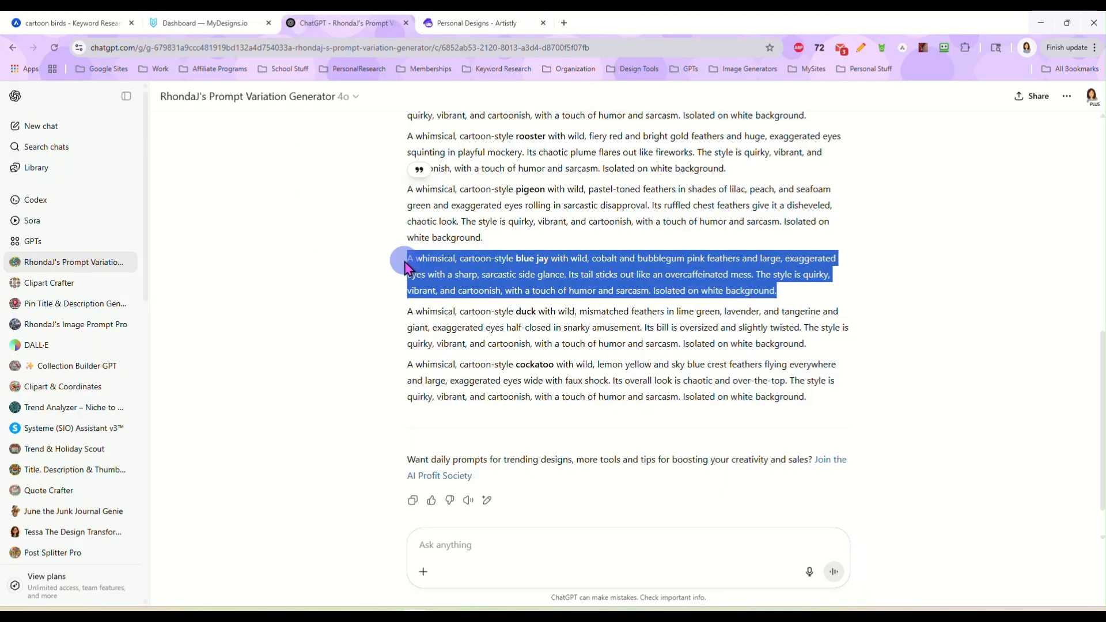
right_click(467, 274)
click(495, 287)
- In Artistly, paste the blue jay prompt into Create From Prompt and generate 2 images
click(464, 25)
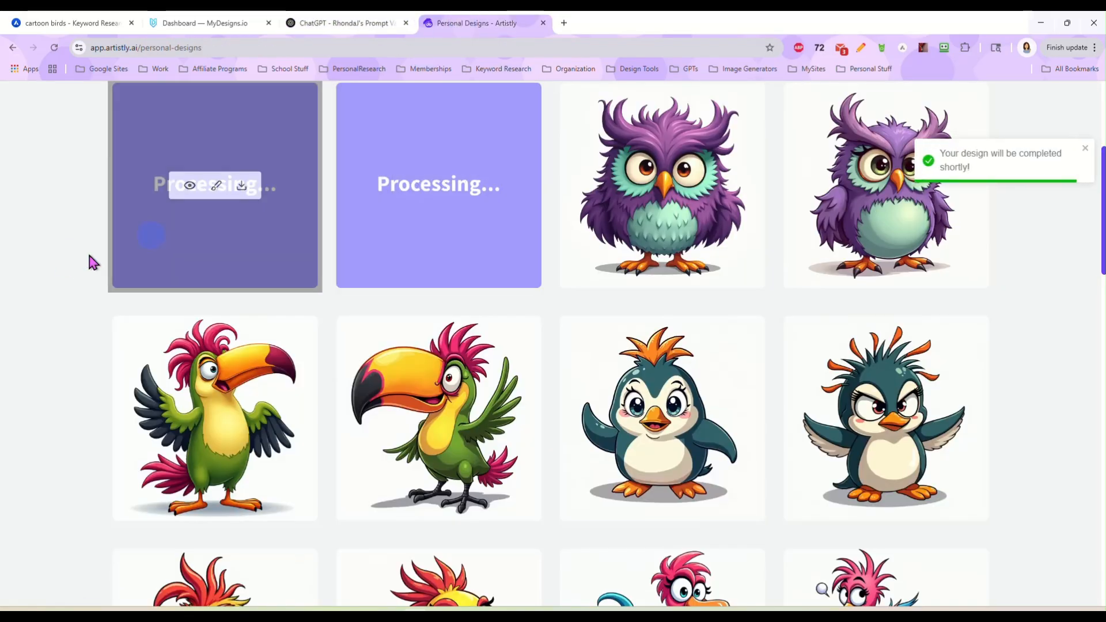
scroll(87, 260, up, 10)
click(87, 134)
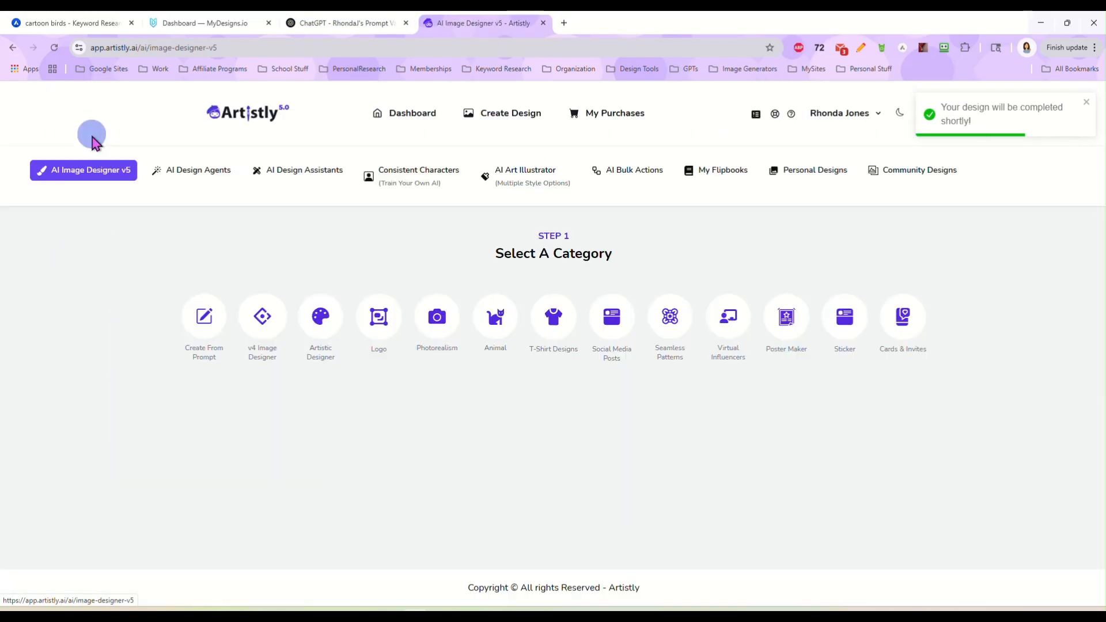
click(211, 327)
key(ctrl+v)
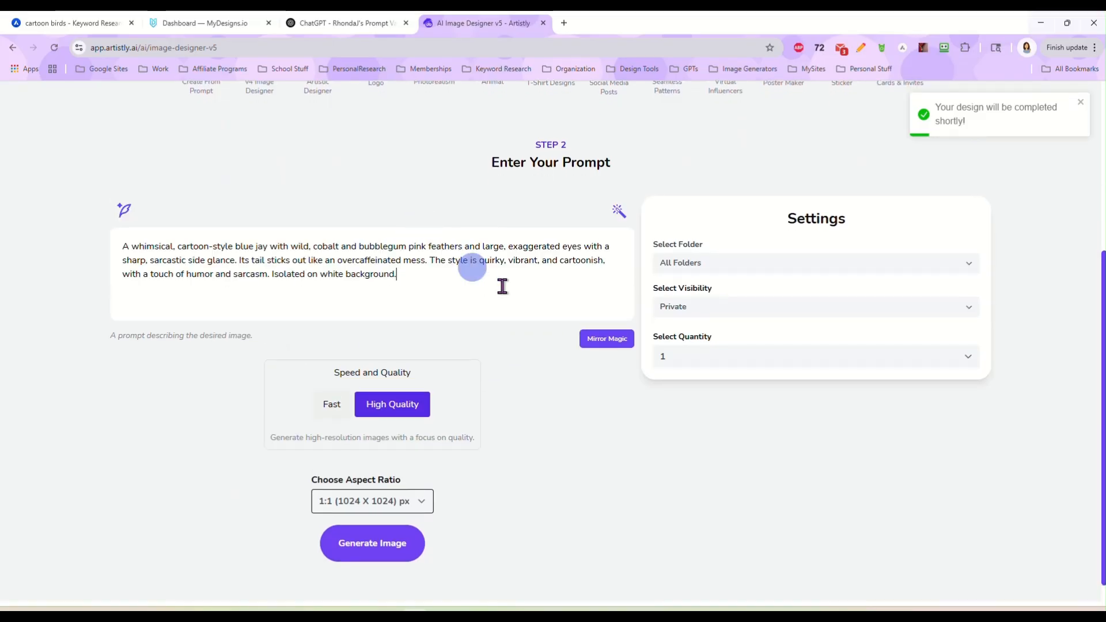
click(691, 357)
click(687, 394)
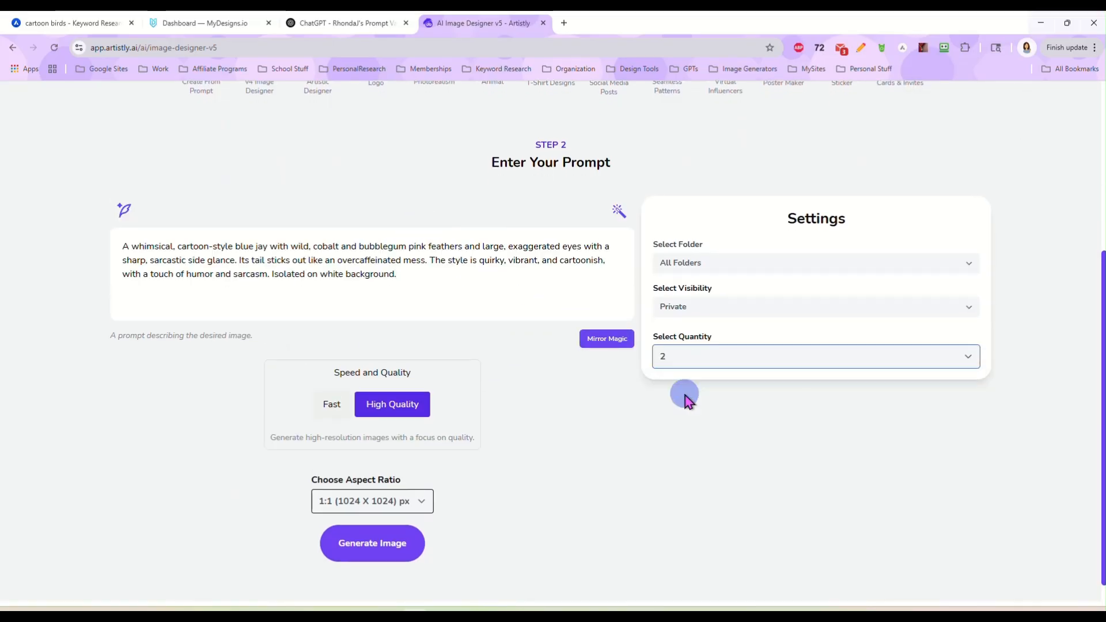
click(354, 552)
- Return to ChatGPT and copy the full duck prompt
click(346, 23)
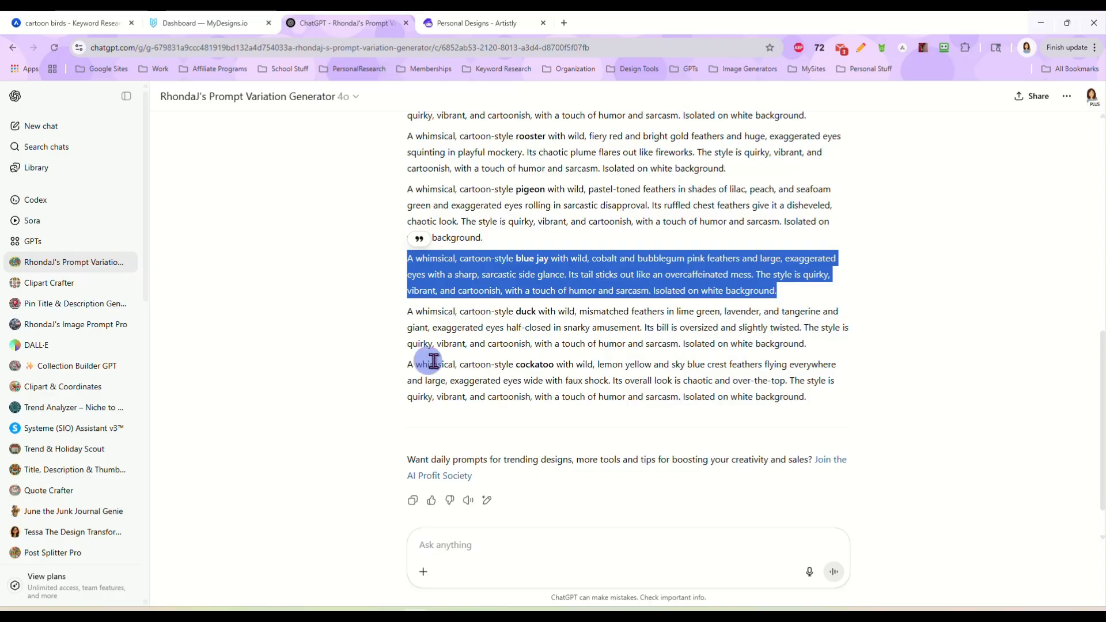
drag(807, 343, 386, 311)
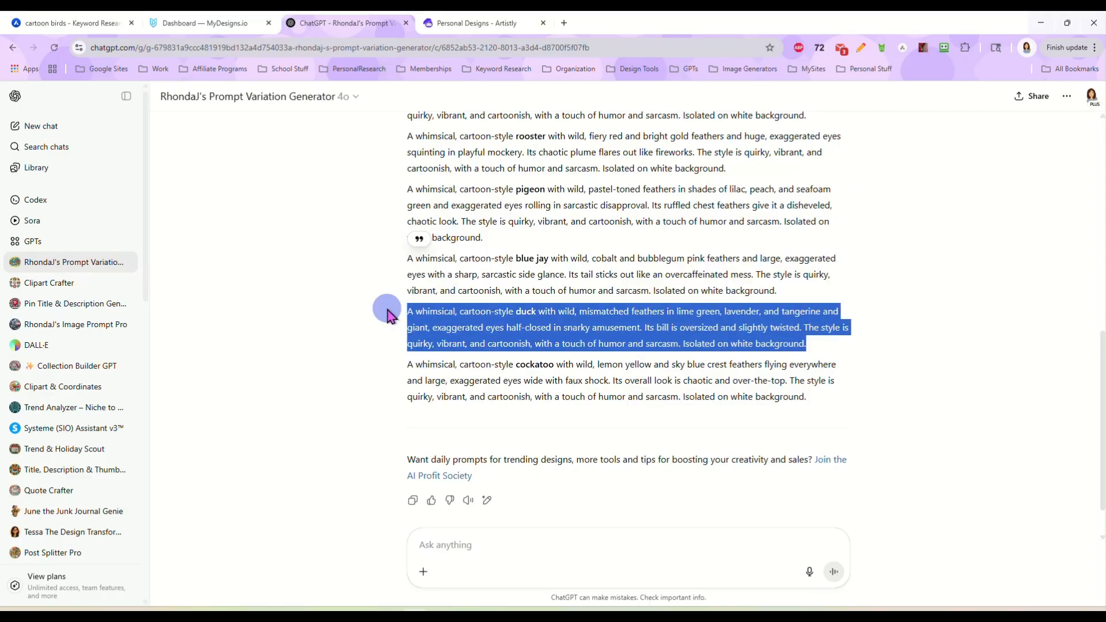
right_click(445, 333)
click(460, 344)
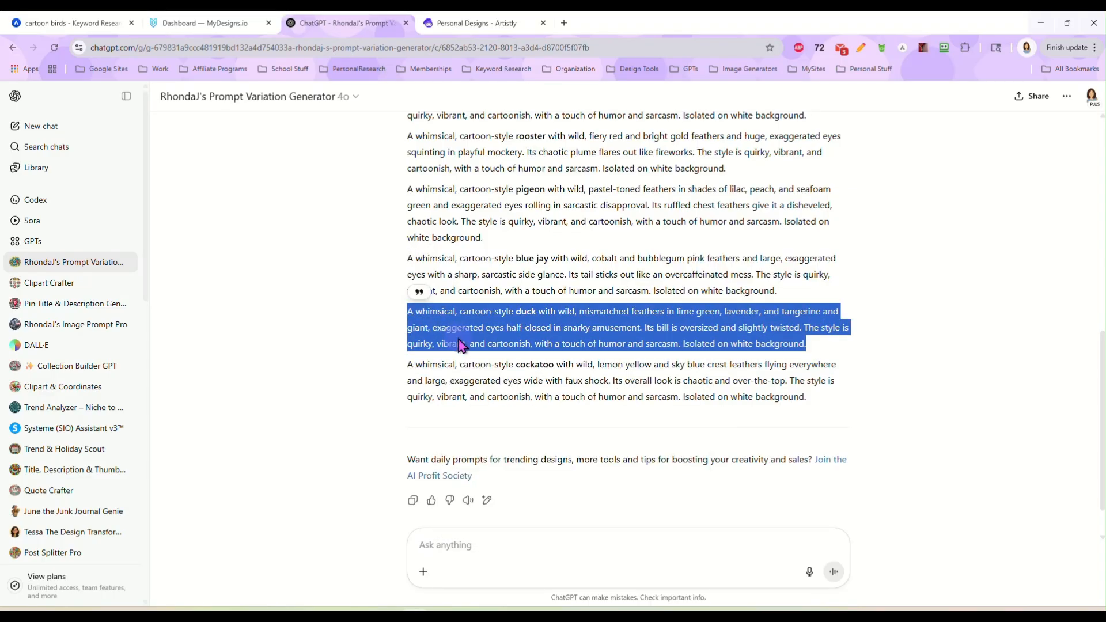
- Generate 2 duck images in Artistly from the copied prompt, using Create From Prompt in AI Image Designer v5
click(469, 24)
scroll(81, 195, up, 5)
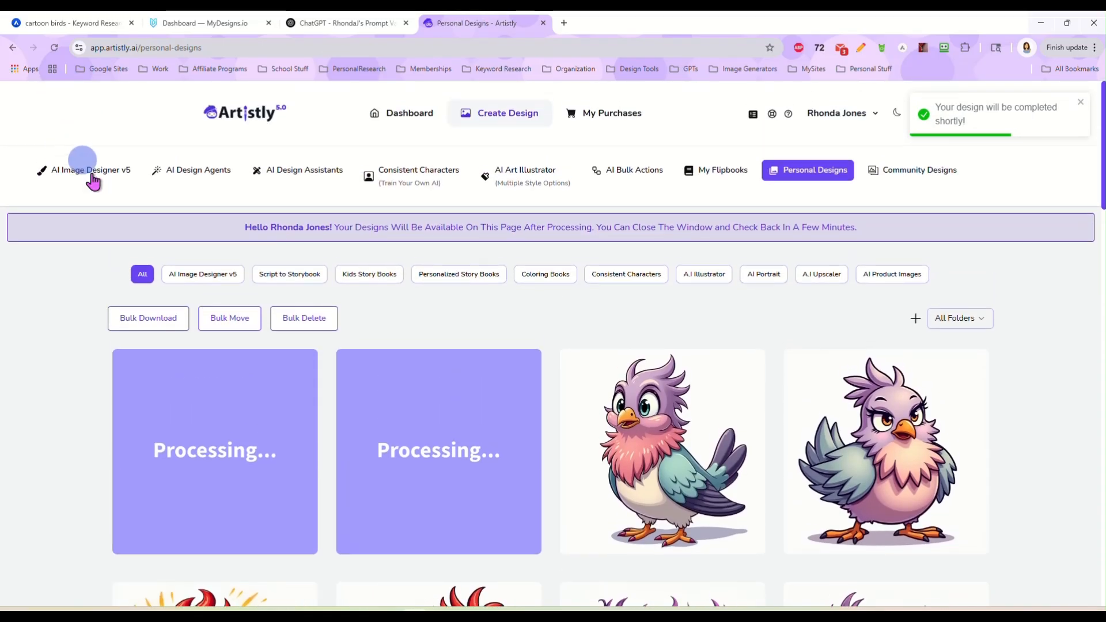
click(89, 180)
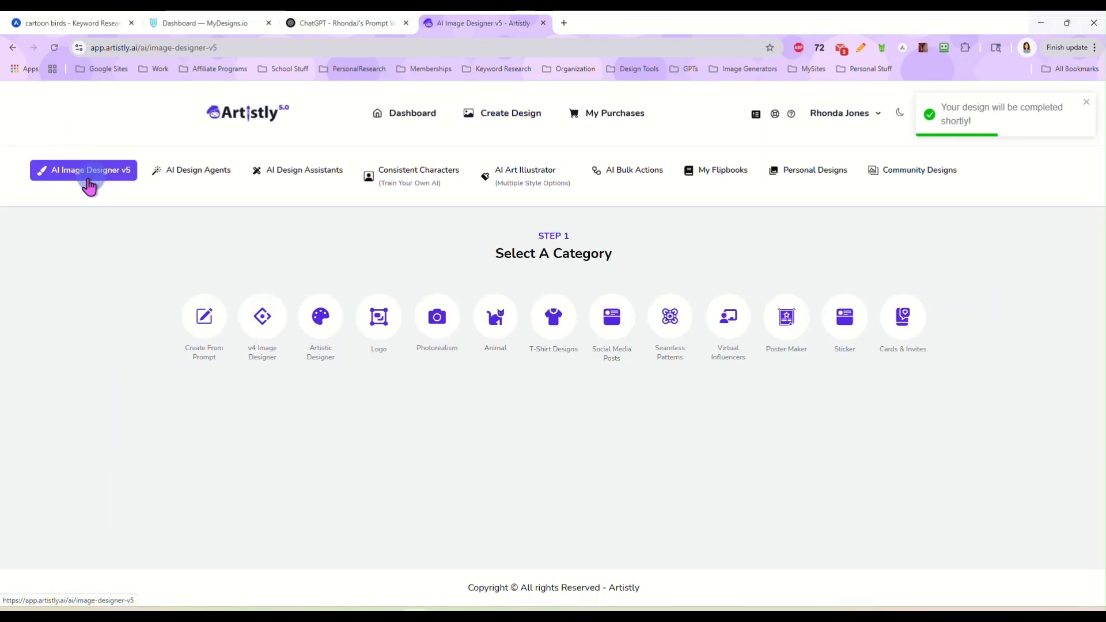
click(208, 318)
key(ctrl+v)
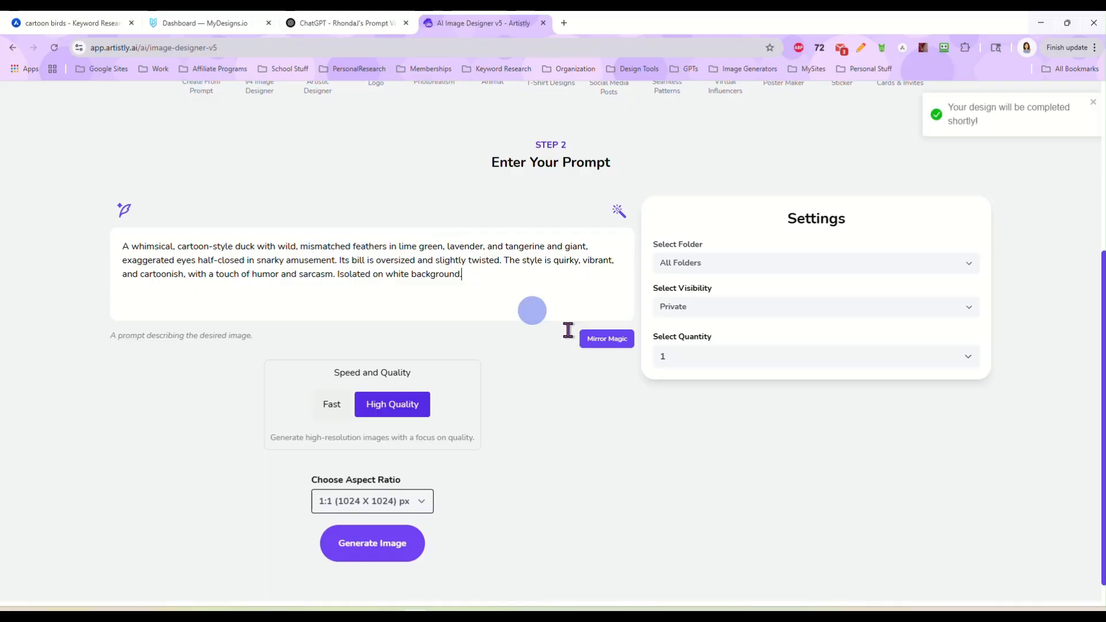
click(706, 357)
click(700, 393)
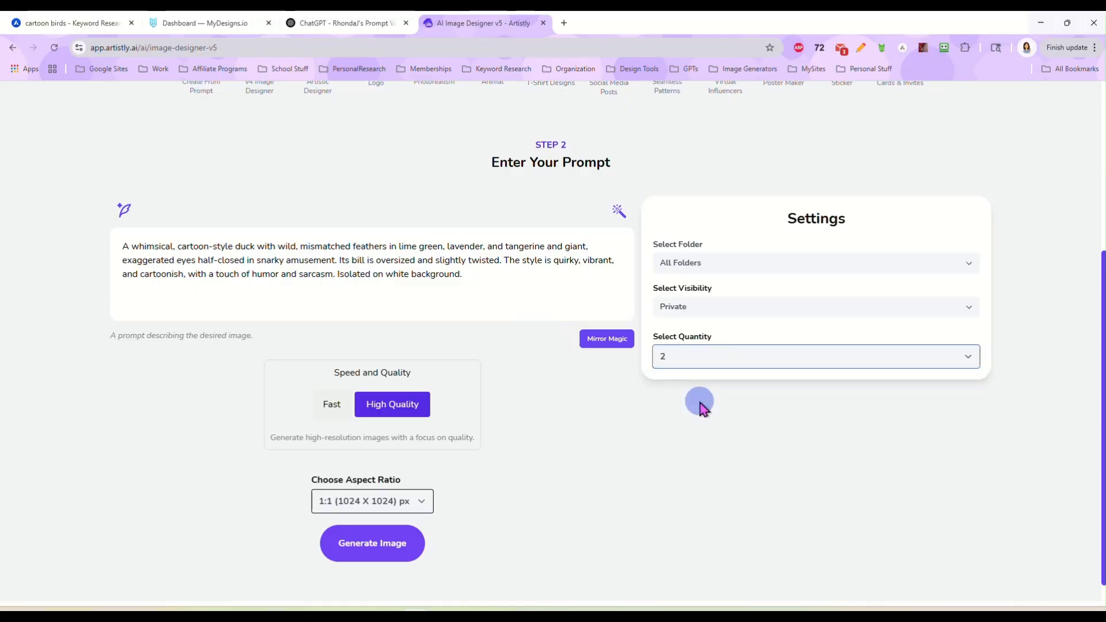
click(382, 545)
- Switch back to ChatGPT and copy the cockatoo prompt, the last one in the list
click(340, 22)
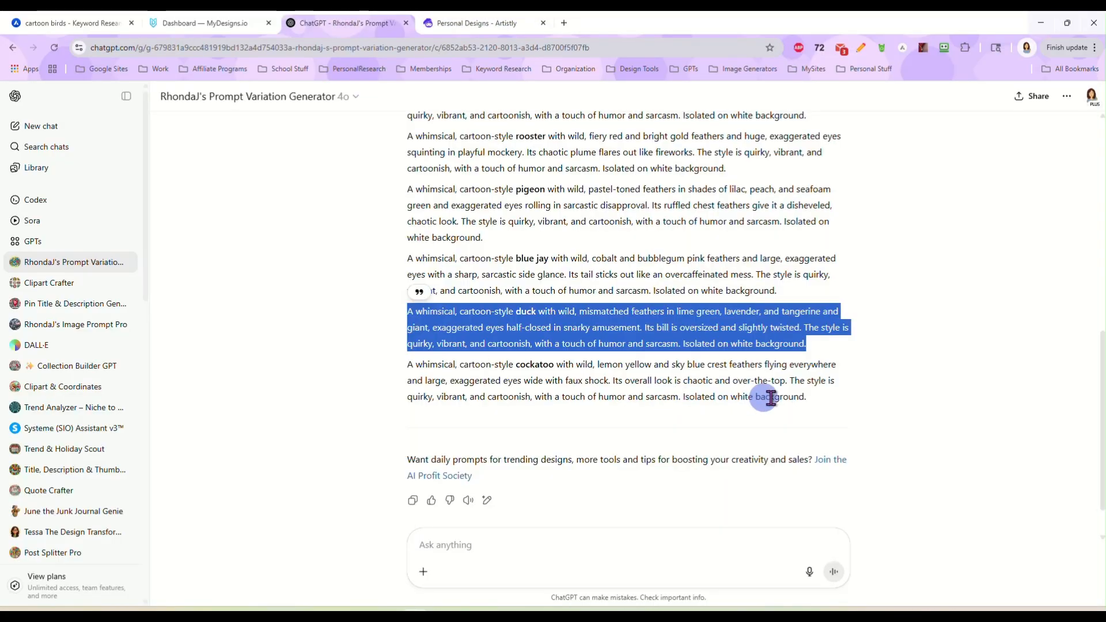
drag(807, 397, 402, 374)
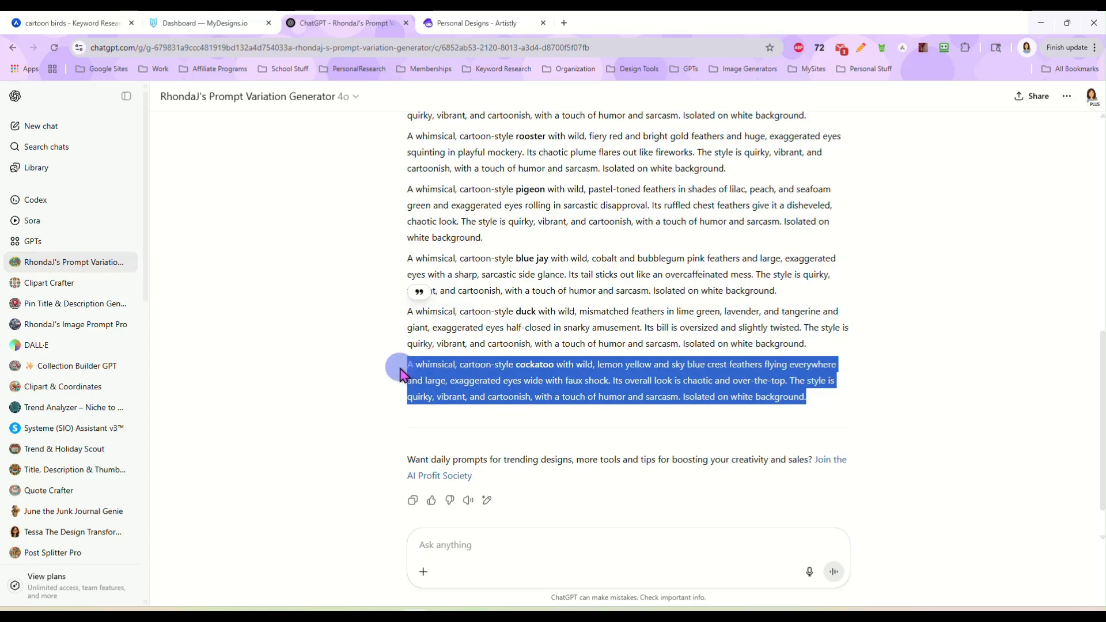
right_click(460, 372)
click(481, 385)
- Paste the cockatoo prompt into Artistly's Create From Prompt and generate 2 images
click(438, 26)
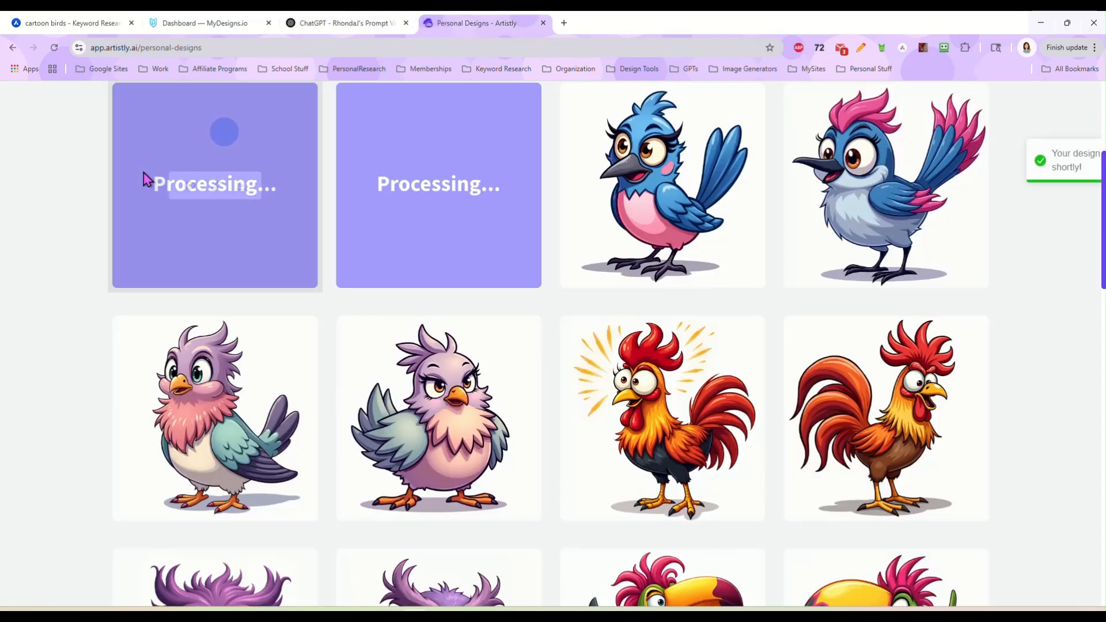
scroll(69, 250, up, 4)
click(95, 144)
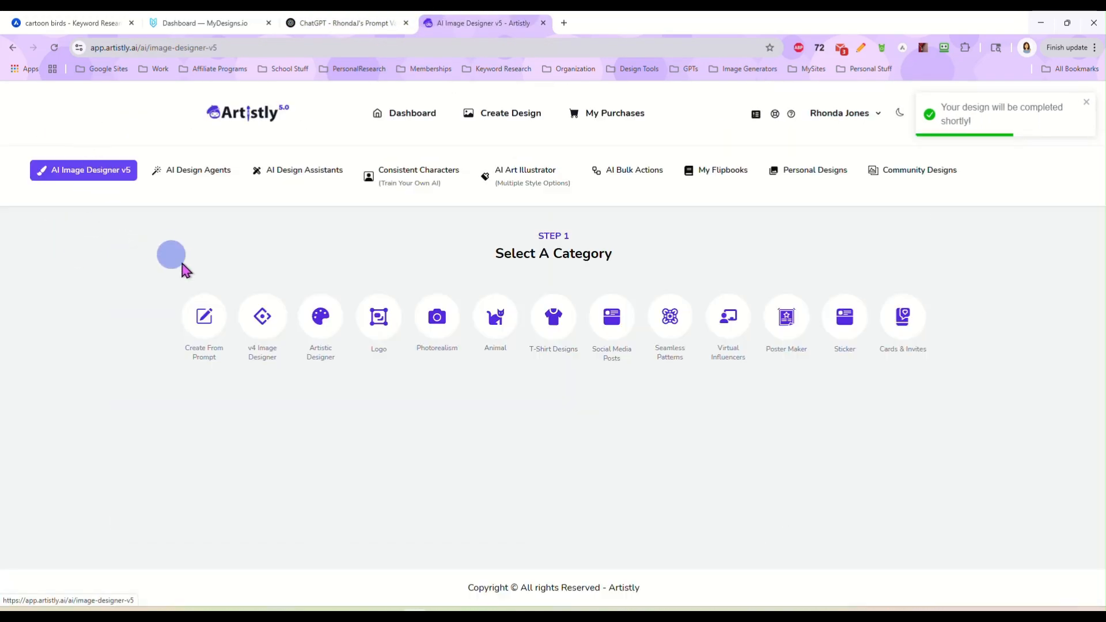
click(200, 316)
scroll(197, 316, down, 5)
click(292, 240)
key(ctrl+v)
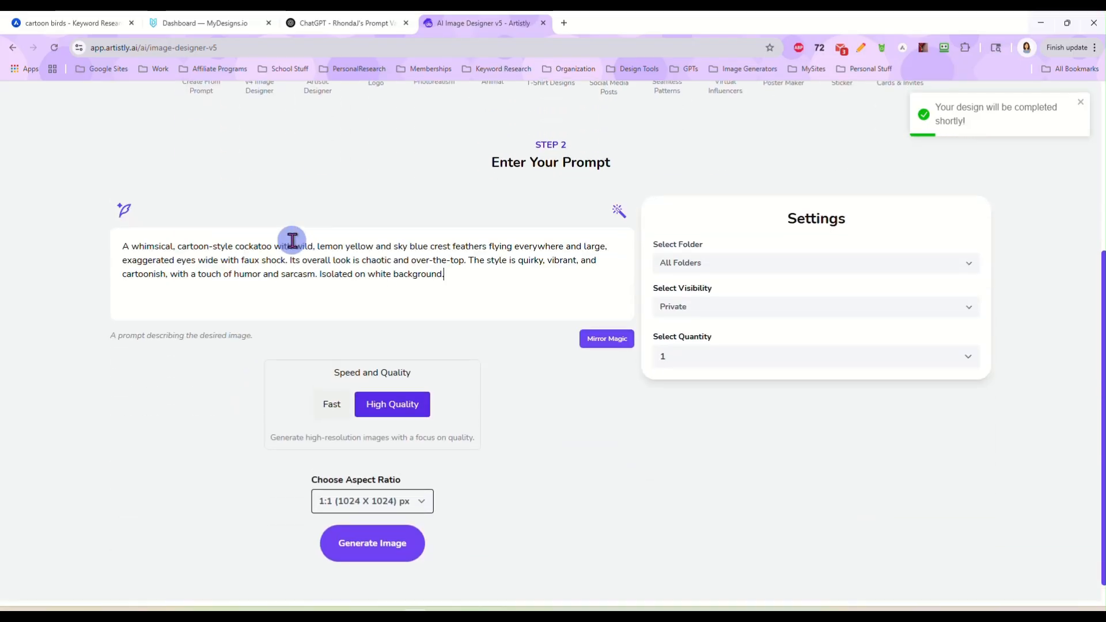
click(657, 354)
click(681, 400)
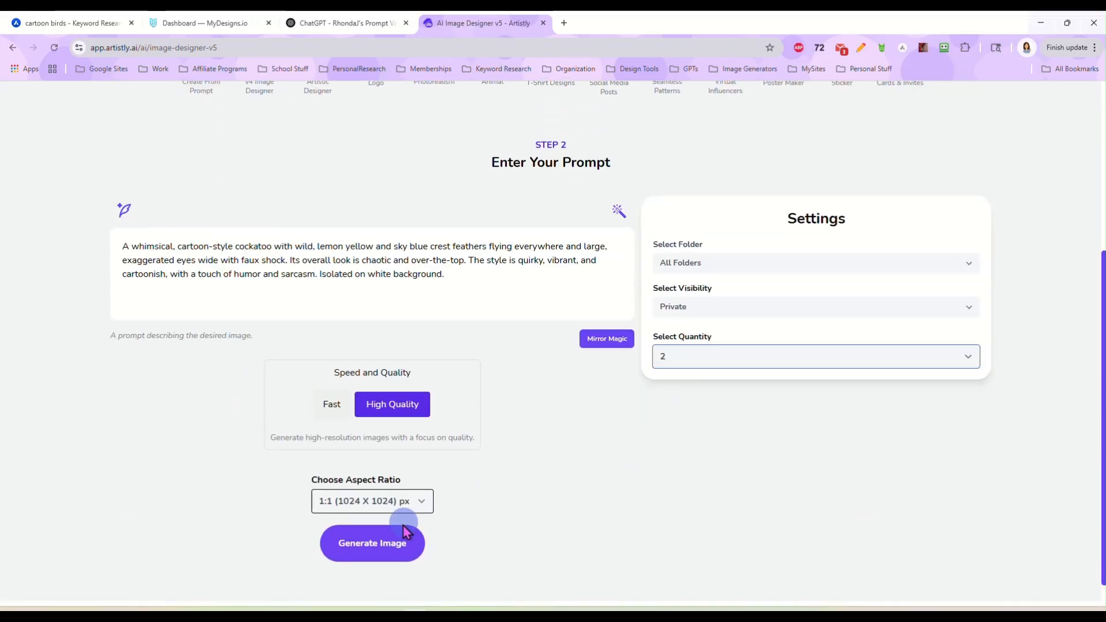
click(392, 545)
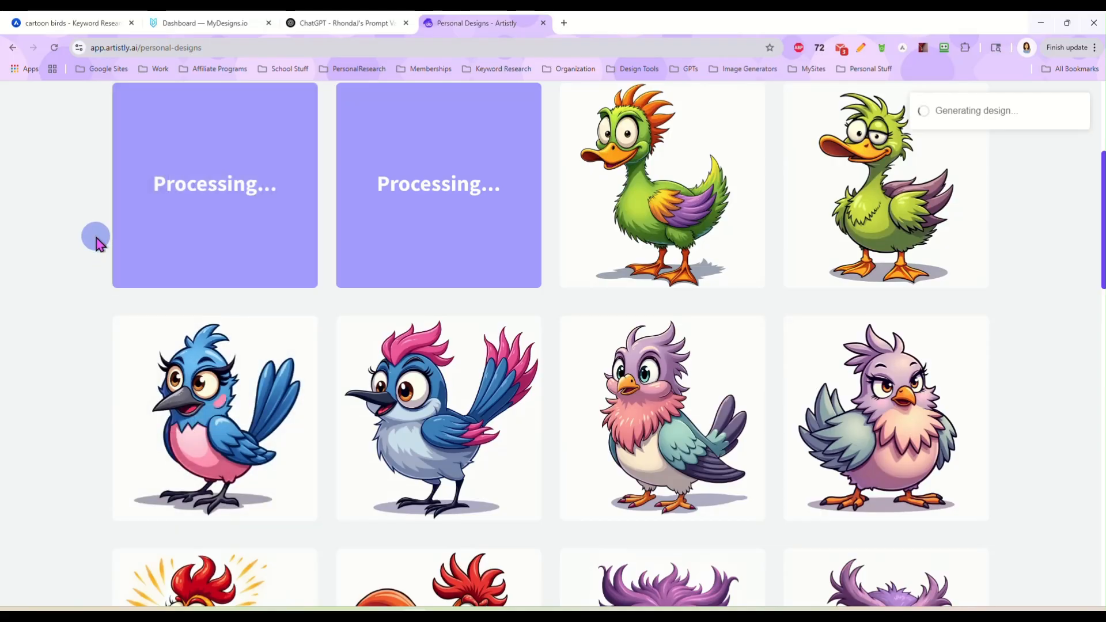
- Review the generated bird images in Personal Designs, reloading the page to load the cockatoo designs
scroll(97, 241, down, 3)
scroll(99, 259, up, 4)
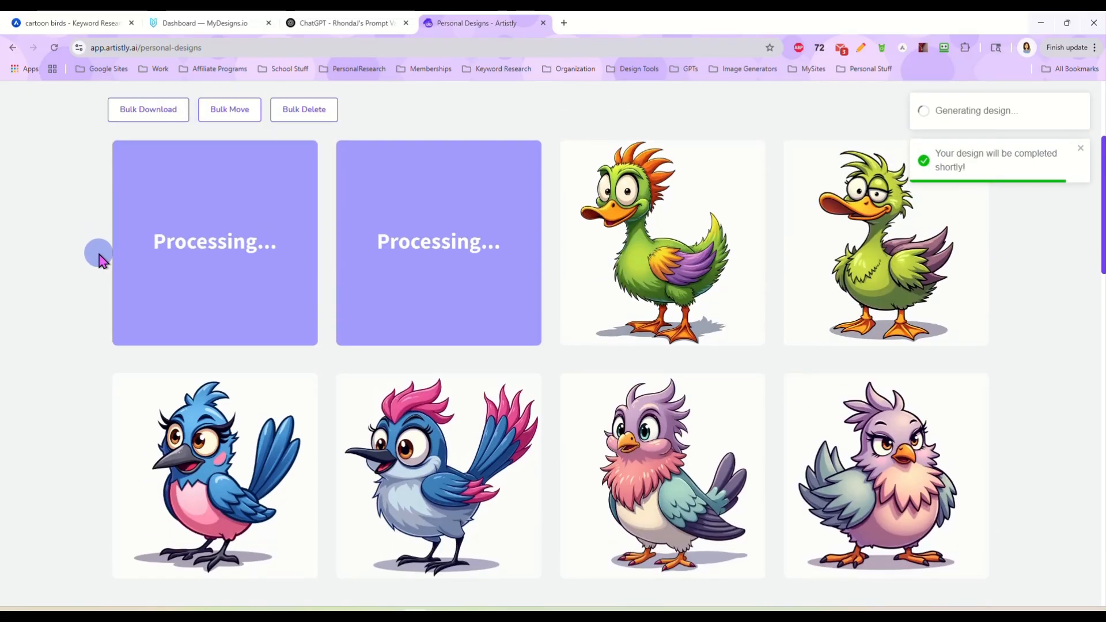
scroll(98, 258, down, 6)
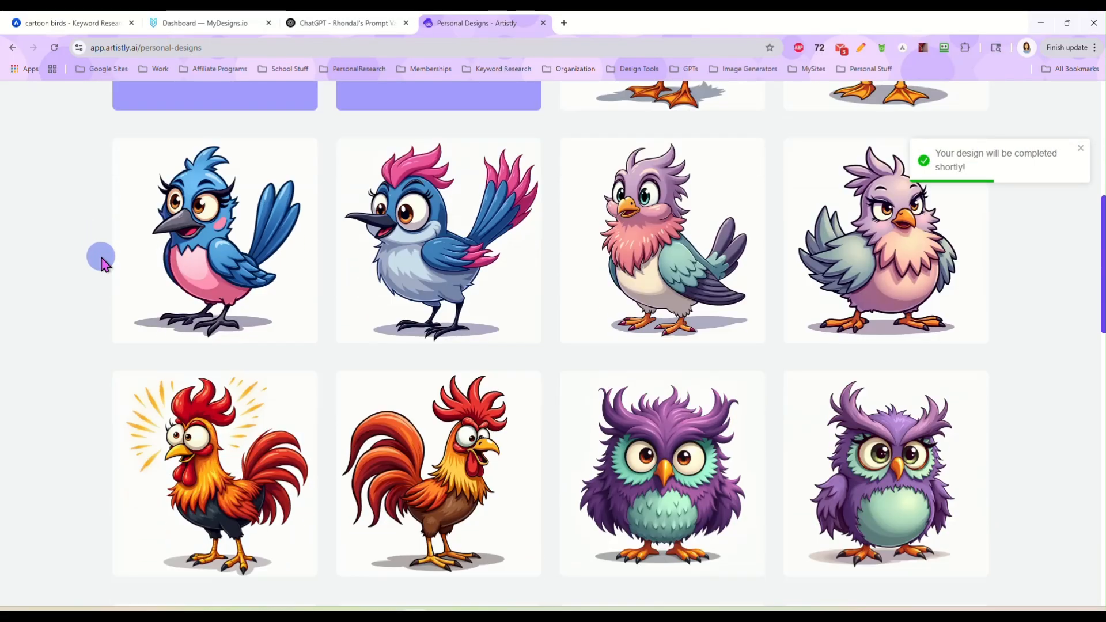
scroll(101, 263, down, 4)
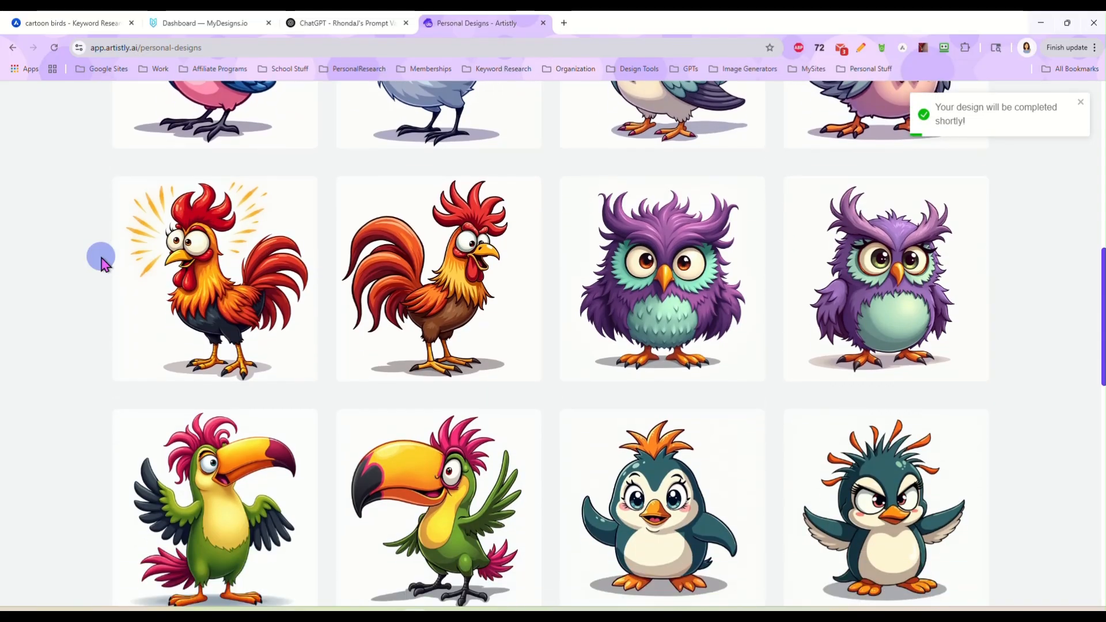
scroll(101, 263, down, 5)
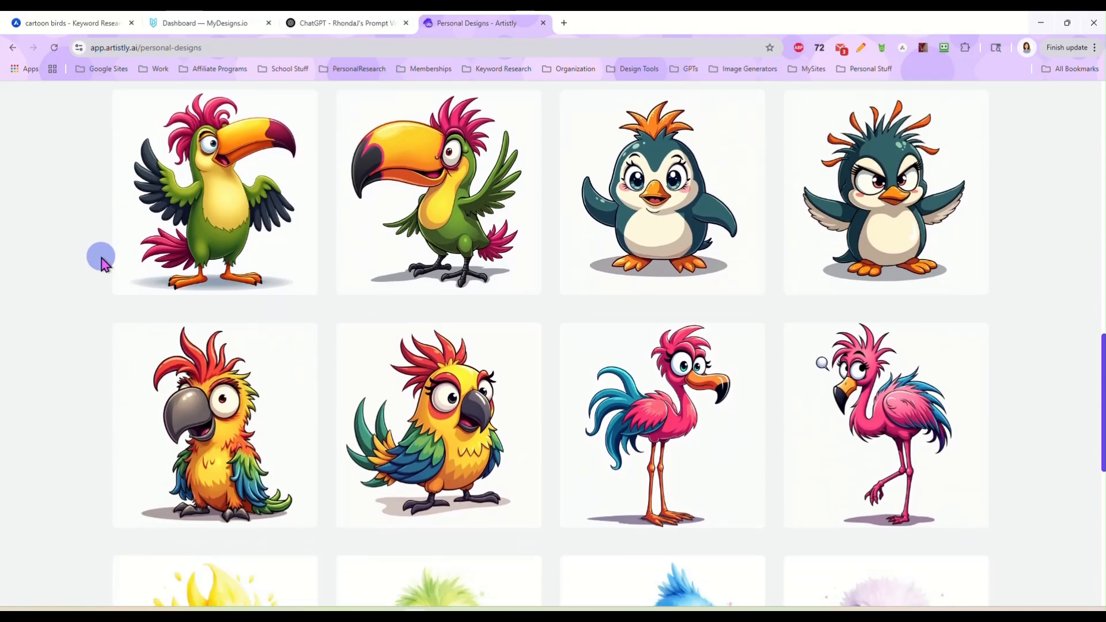
scroll(101, 262, up, 3)
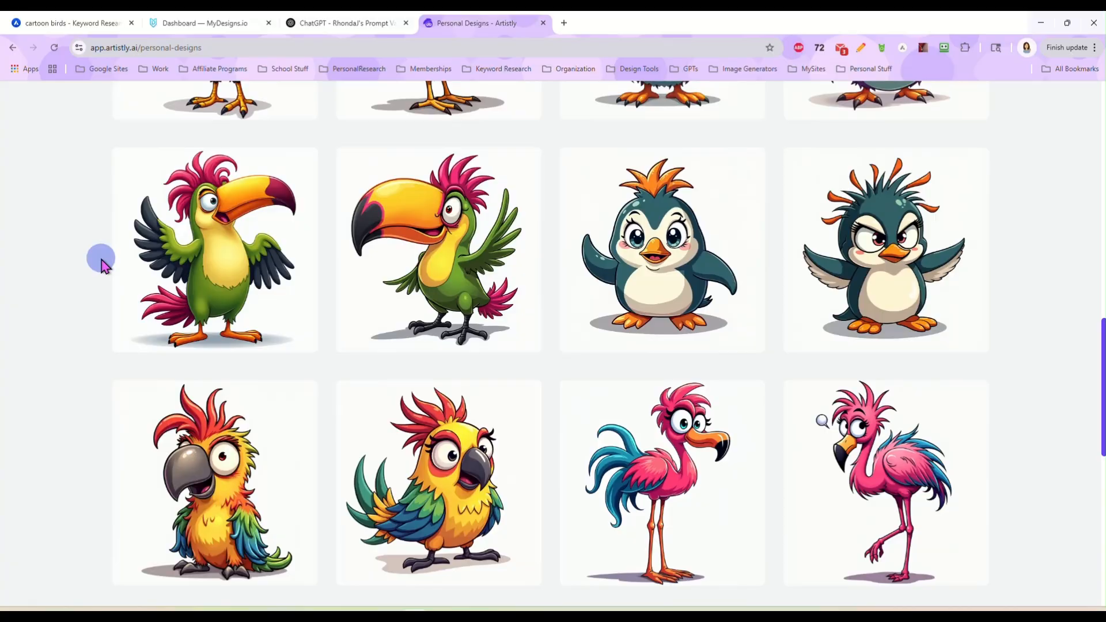
scroll(101, 264, up, 4)
scroll(101, 263, up, 9)
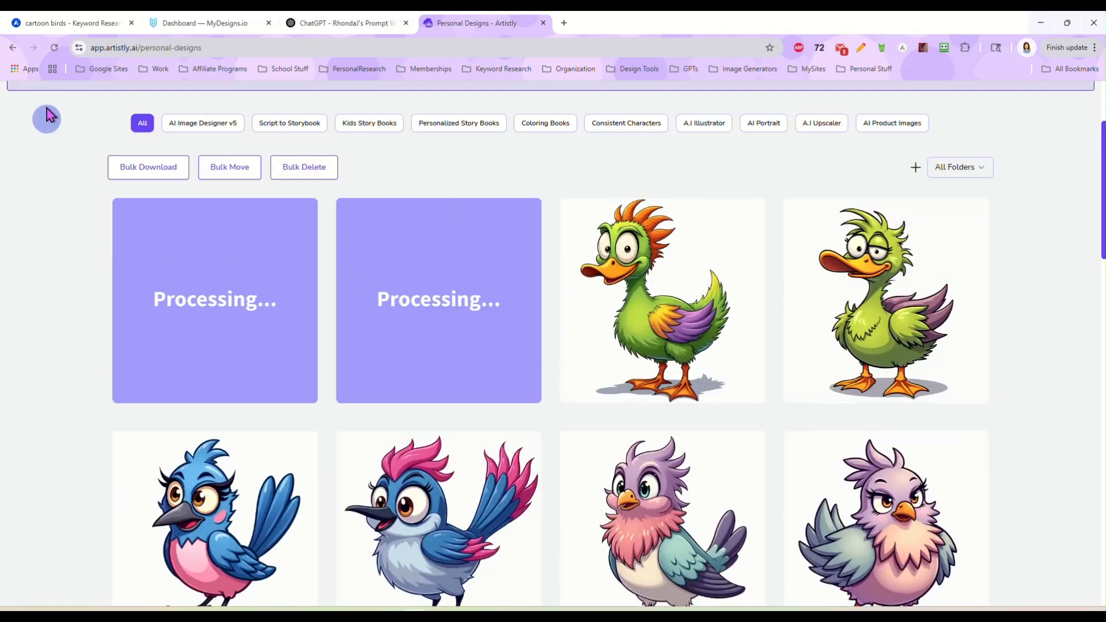
click(55, 47)
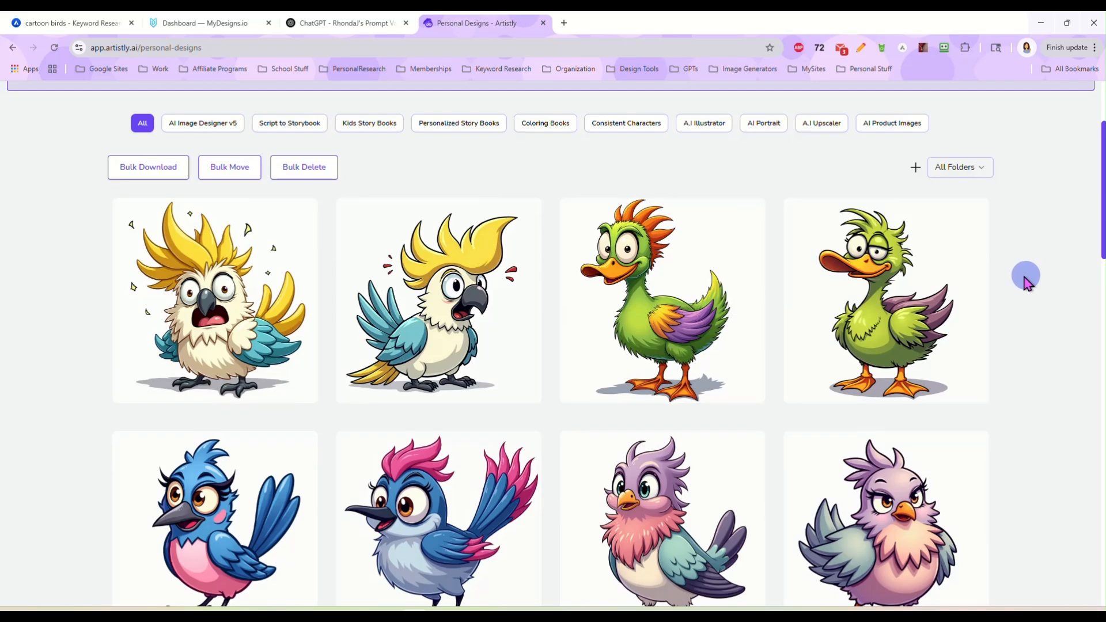
scroll(95, 301, down, 3)
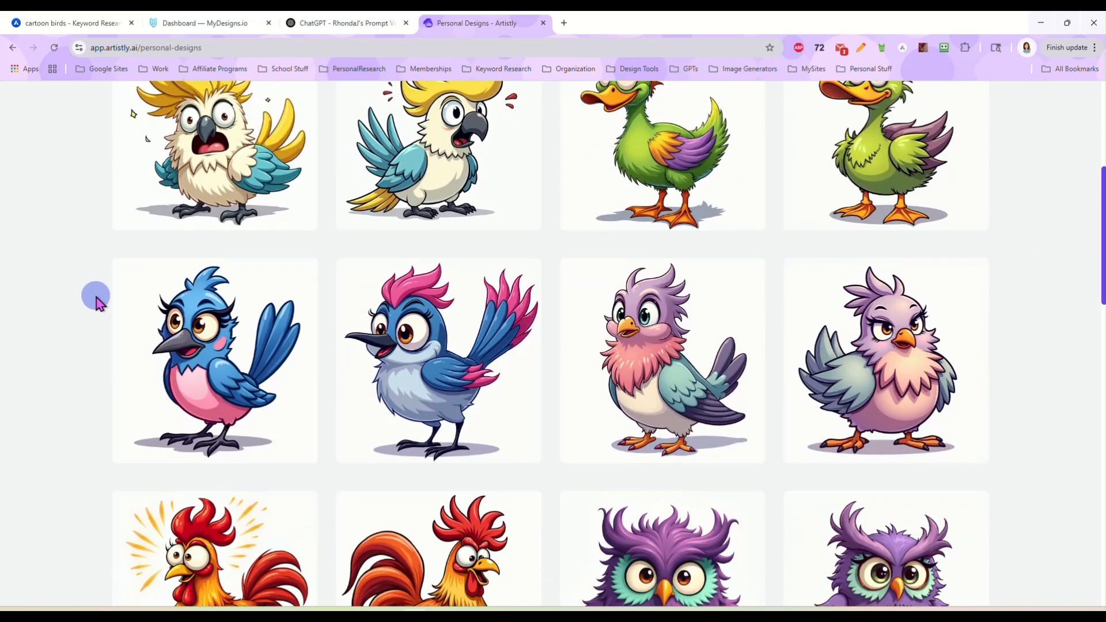
scroll(97, 300, down, 7)
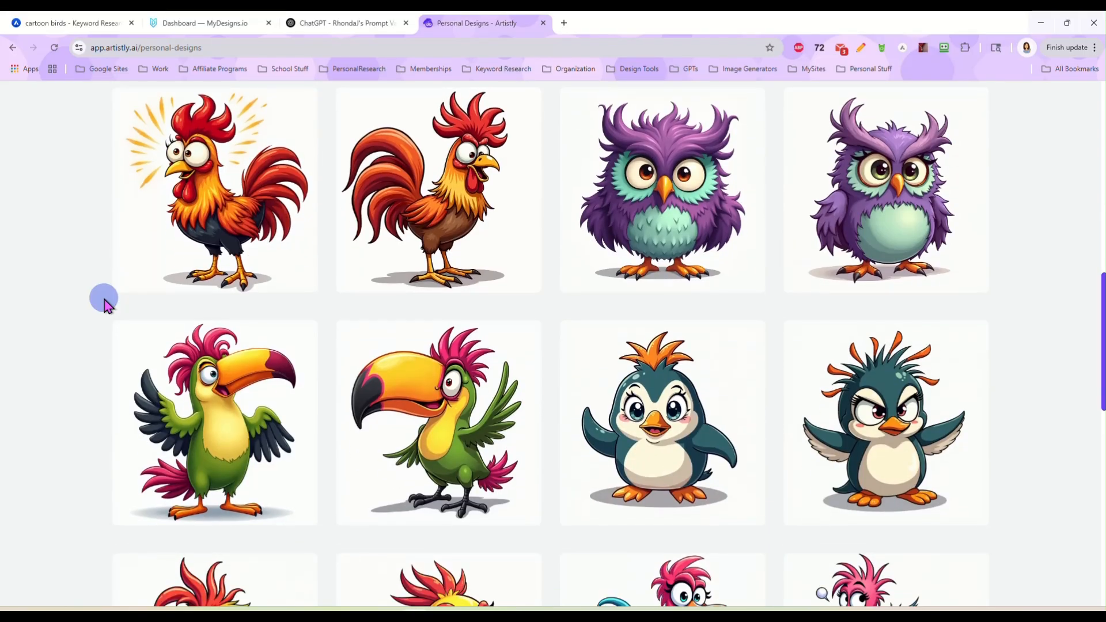
scroll(104, 303, down, 4)
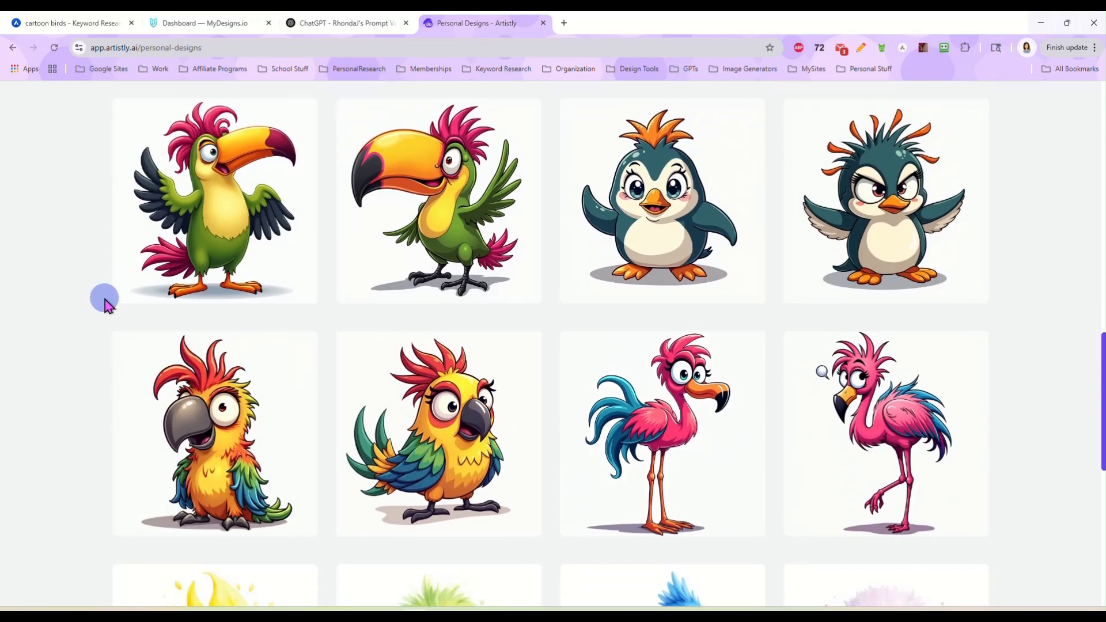
- Start a new blank action in AI Bulk Actions and open the media library to choose its images
scroll(104, 304, up, 4)
scroll(104, 304, down, 6)
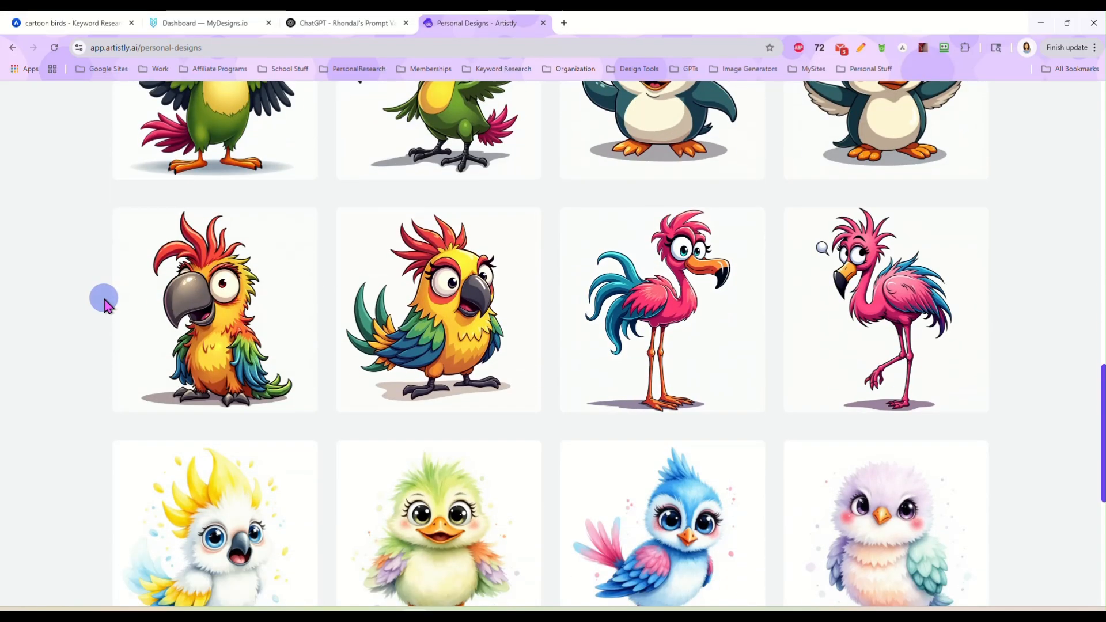
scroll(105, 304, up, 15)
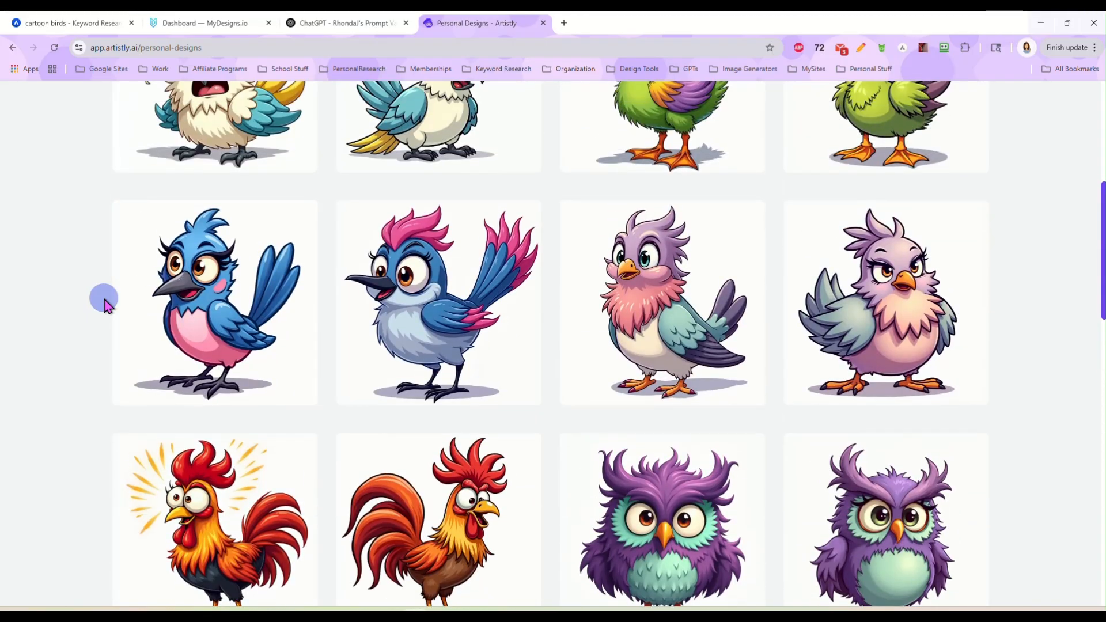
scroll(104, 303, up, 6)
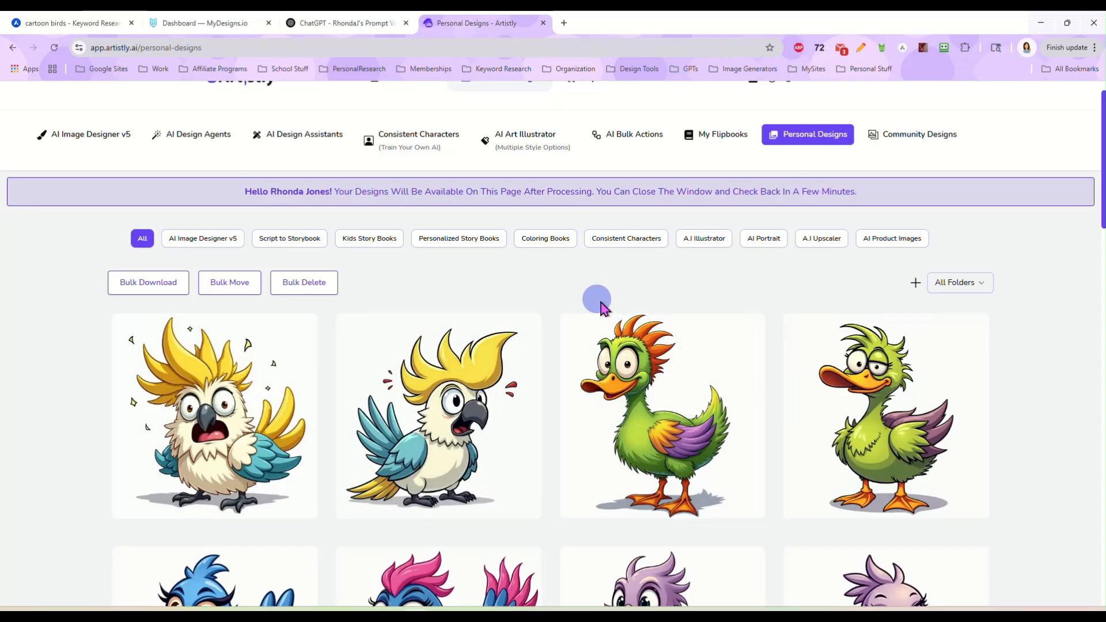
scroll(609, 306, up, 1)
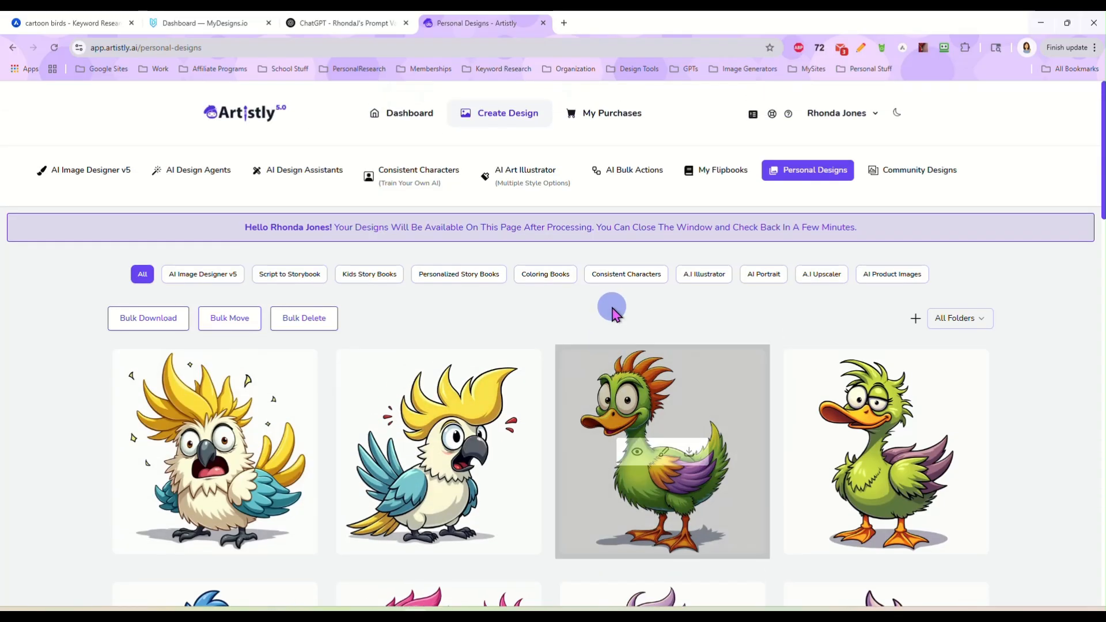
click(621, 179)
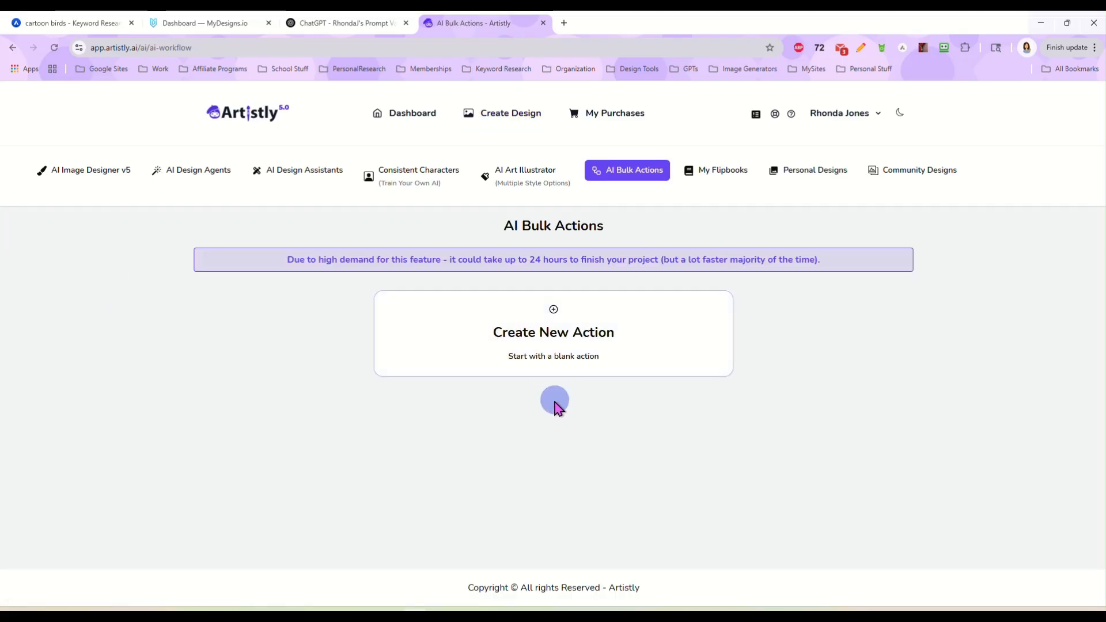
click(556, 338)
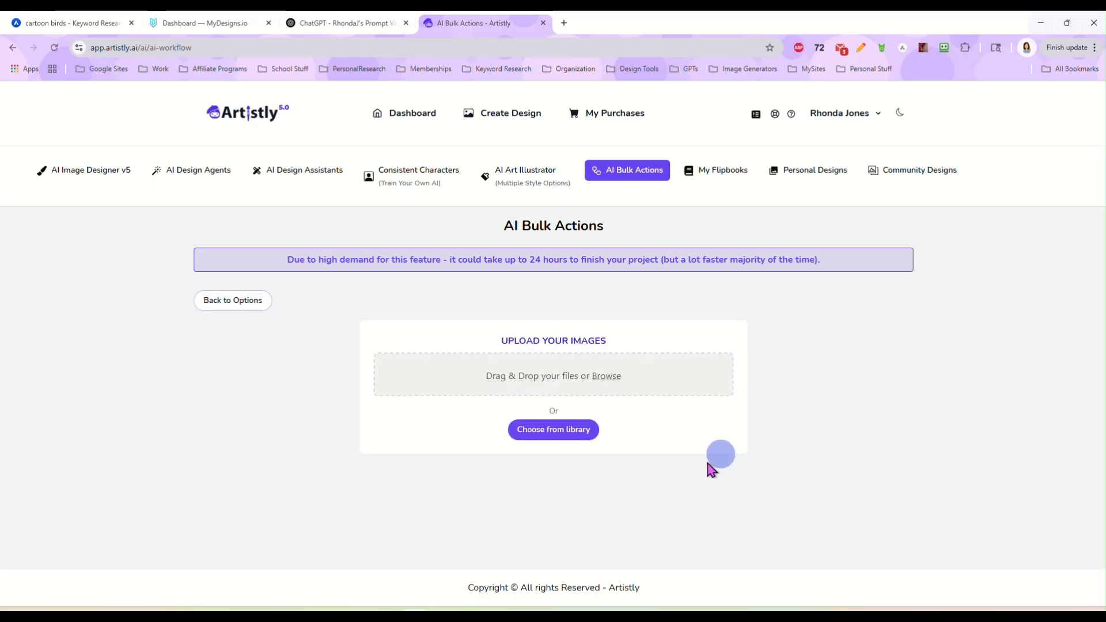
click(553, 431)
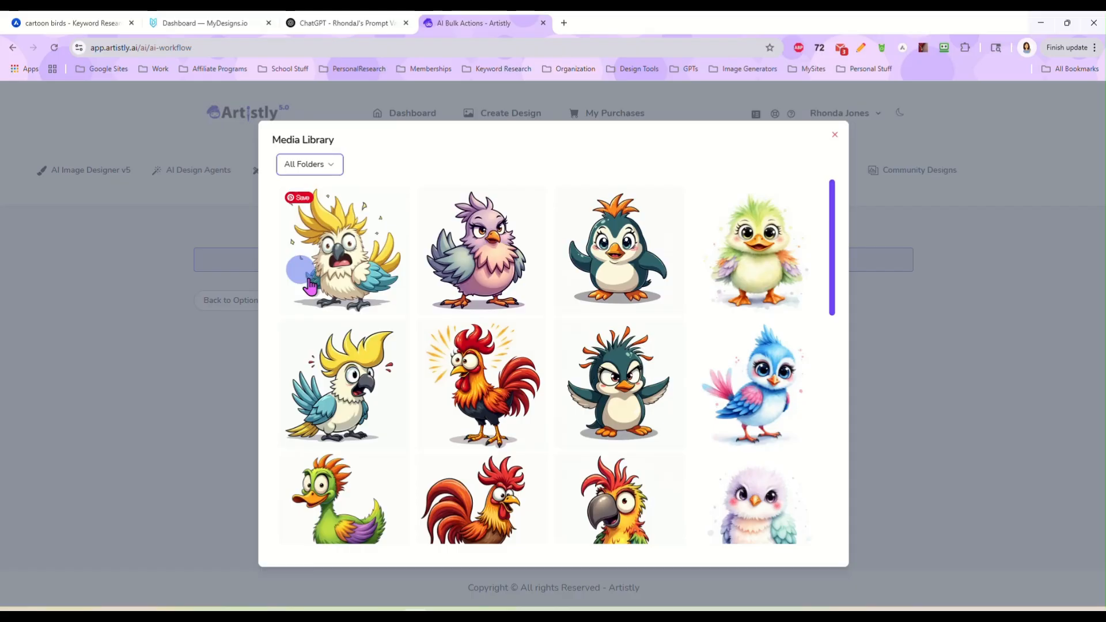
- Select the shocked cockatoo, lavender pigeon, angry penguin, brown-bodied rooster, sleepy-eyed duck, teal-faced purple owl and big-beaked parrot designs
click(334, 265)
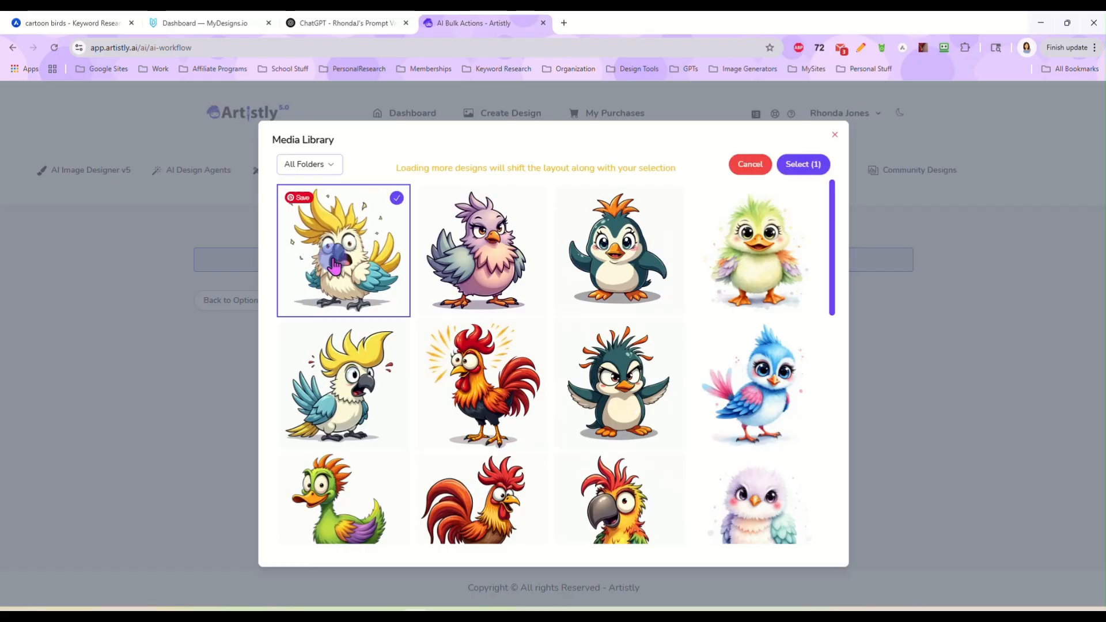
click(500, 270)
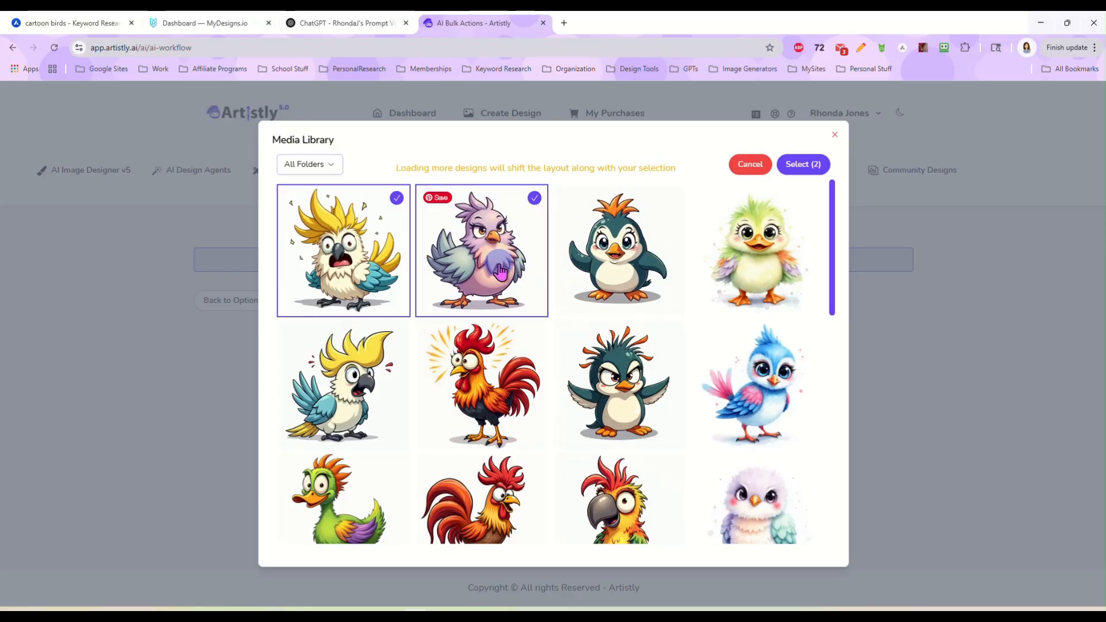
click(610, 377)
scroll(540, 382, down, 1)
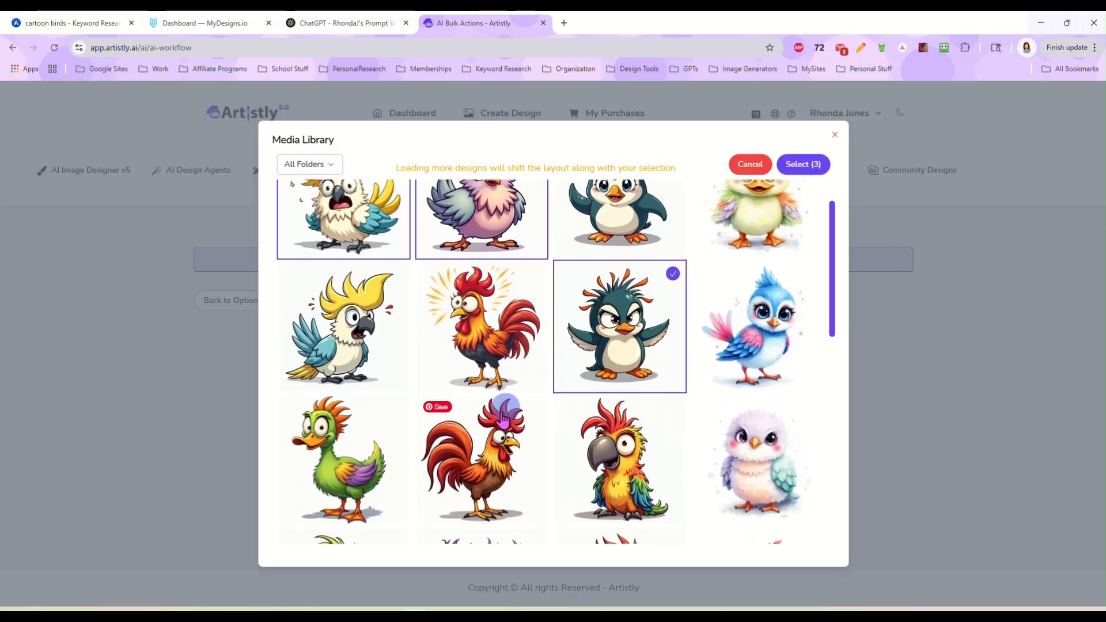
click(487, 471)
scroll(486, 471, down, 2)
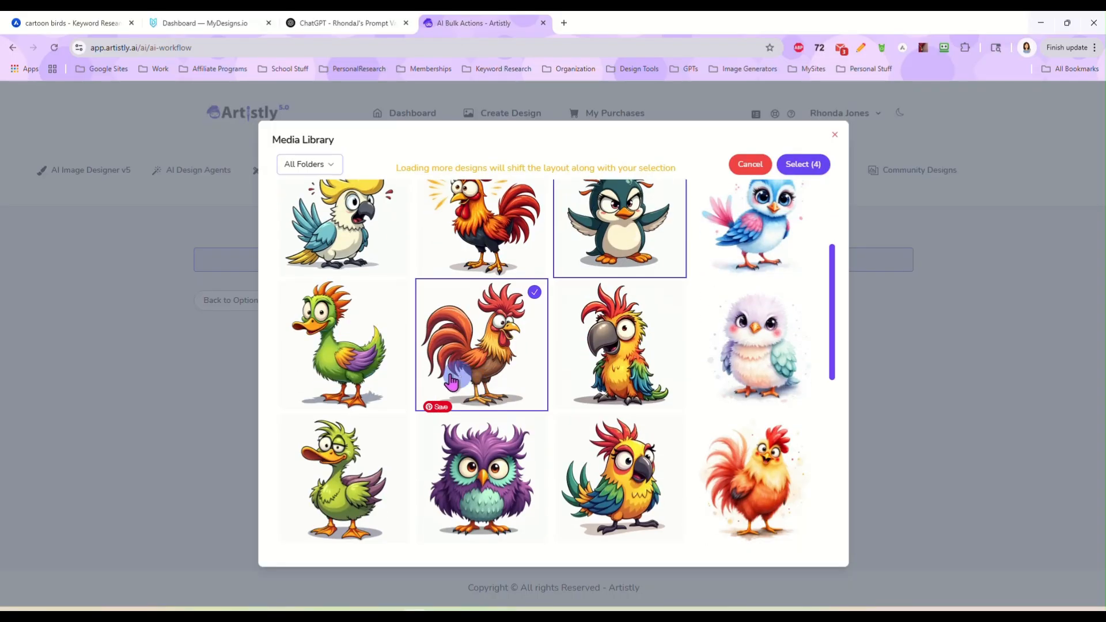
click(343, 481)
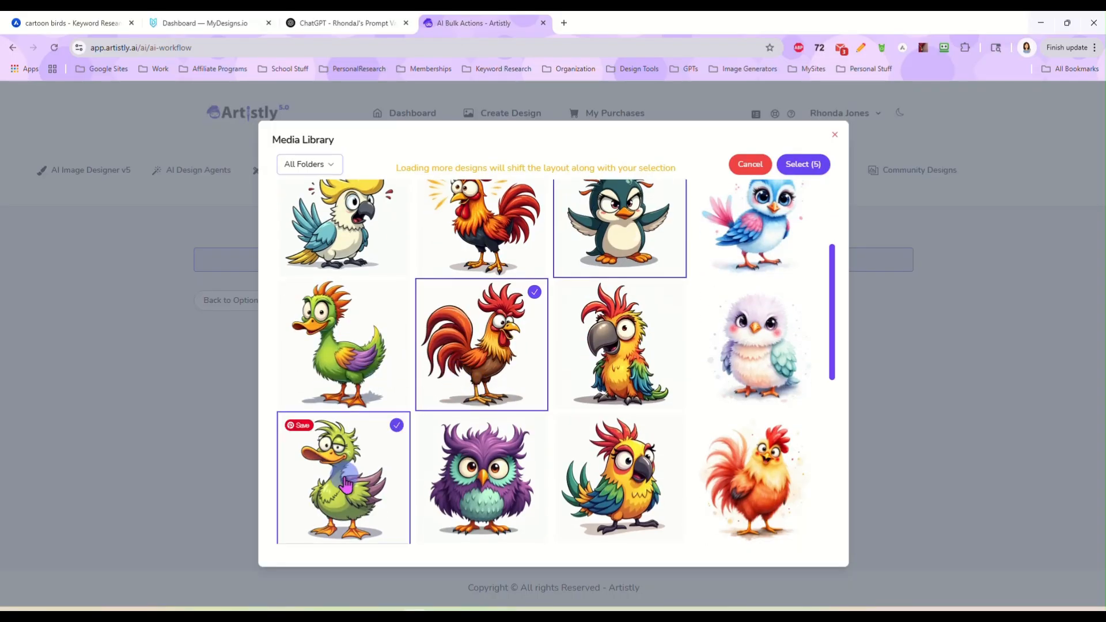
click(483, 496)
click(593, 369)
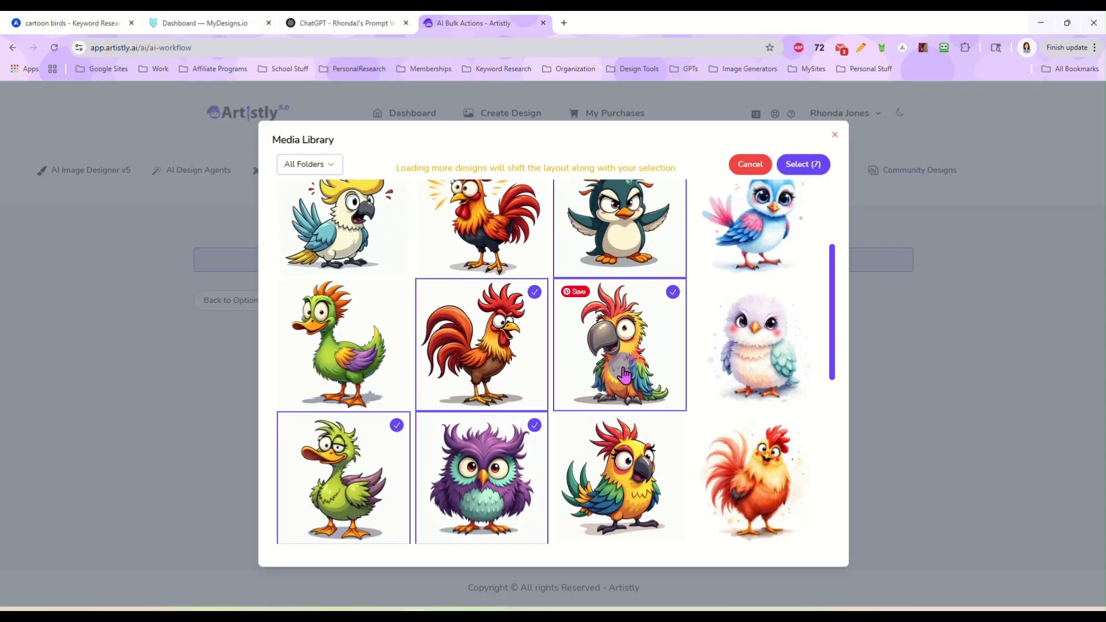
- Add the blue-tailed flamingo, the pink-crested blue bird and the left-facing toucan to the image selection
scroll(593, 370, down, 1)
scroll(593, 370, down, 3)
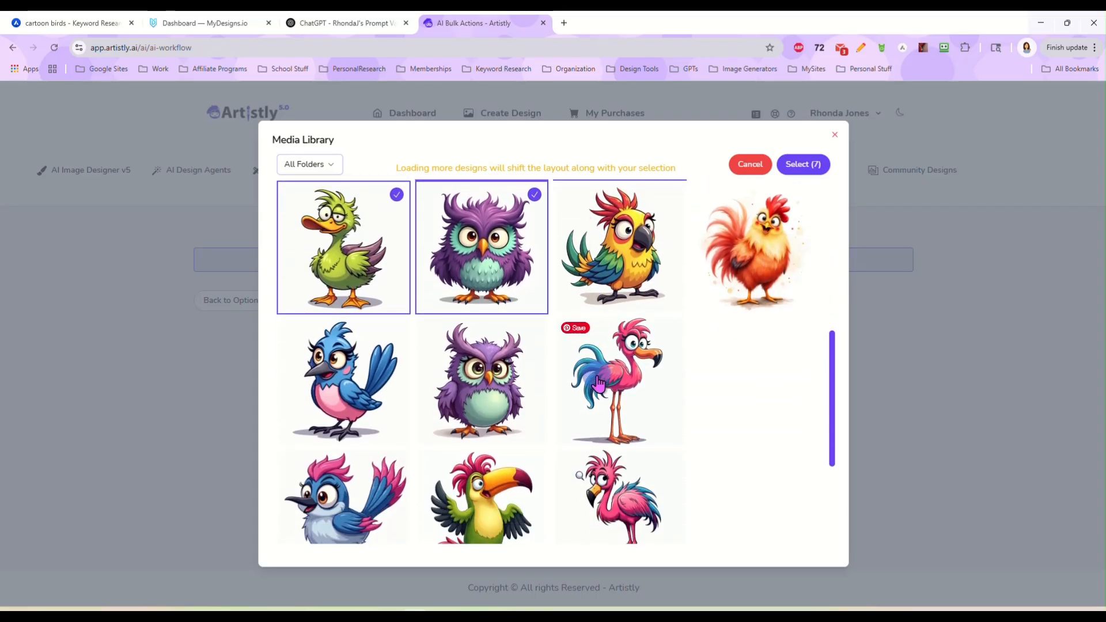
scroll(637, 455, down, 1)
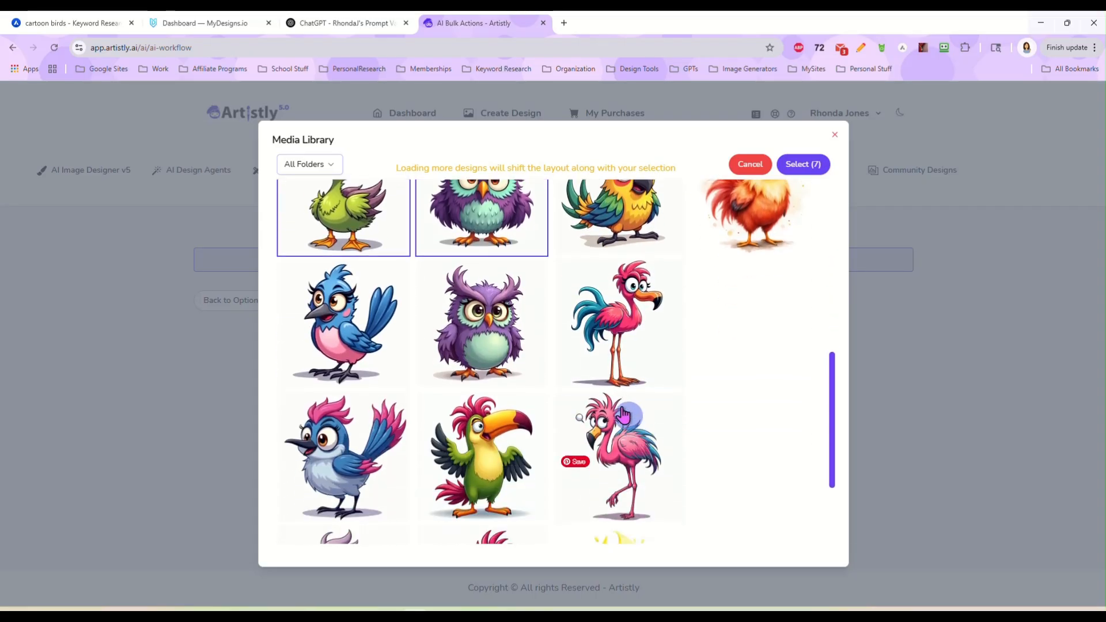
click(612, 332)
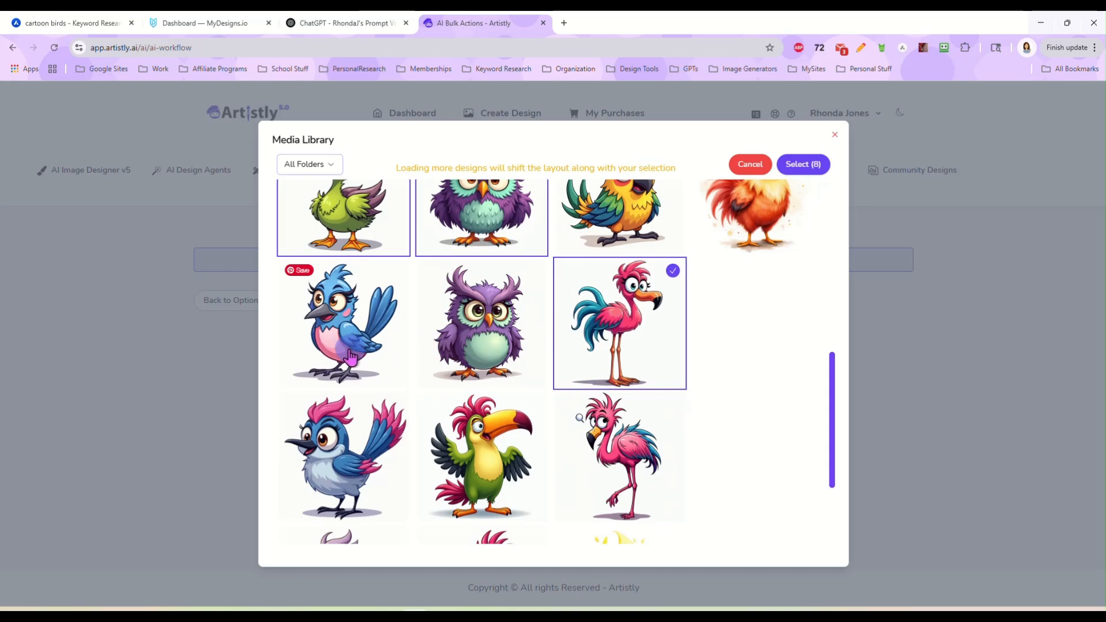
click(341, 463)
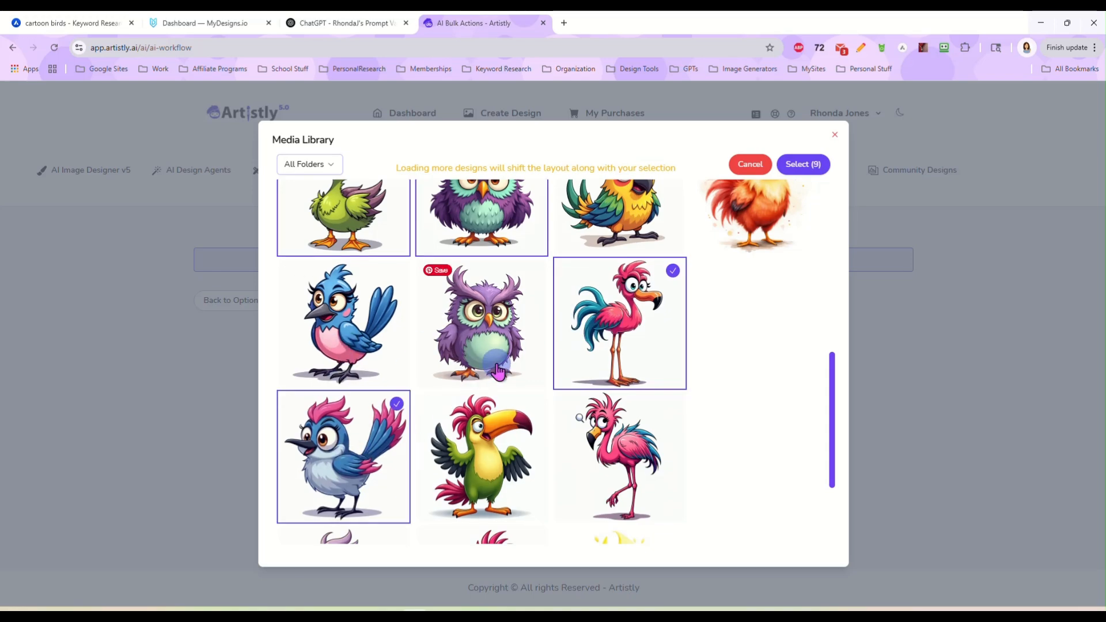
scroll(495, 362, up, 5)
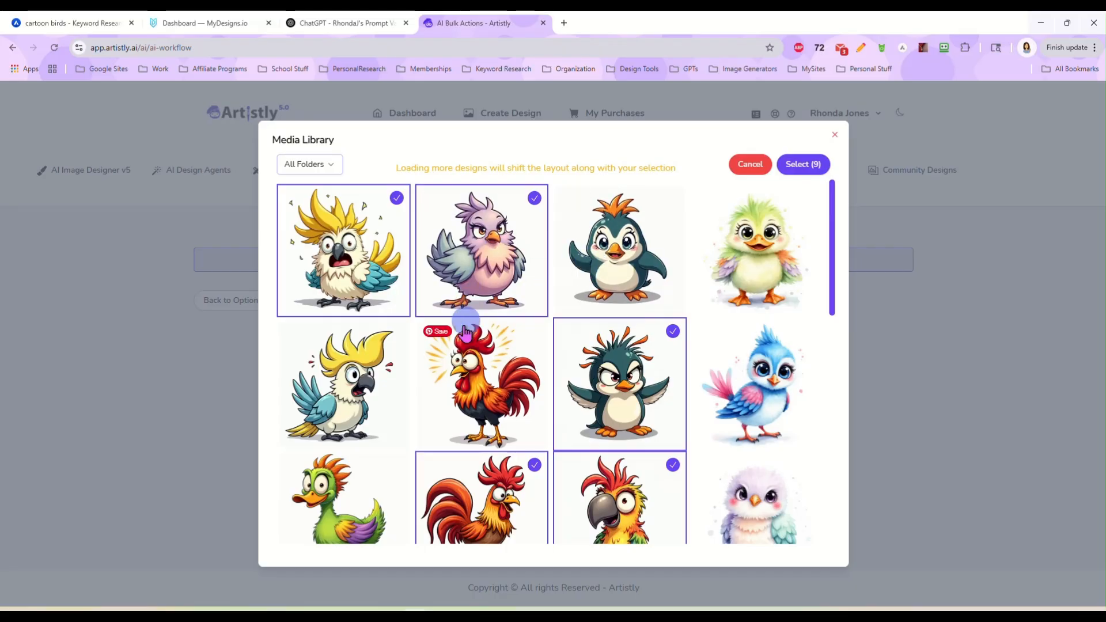
scroll(478, 377, down, 6)
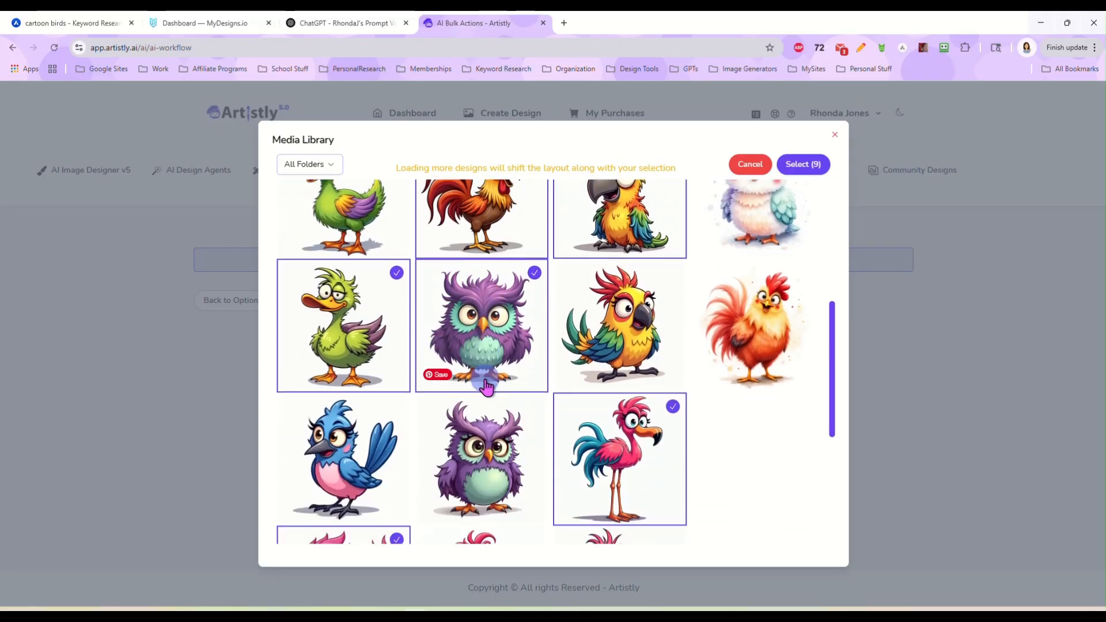
scroll(485, 387, down, 4)
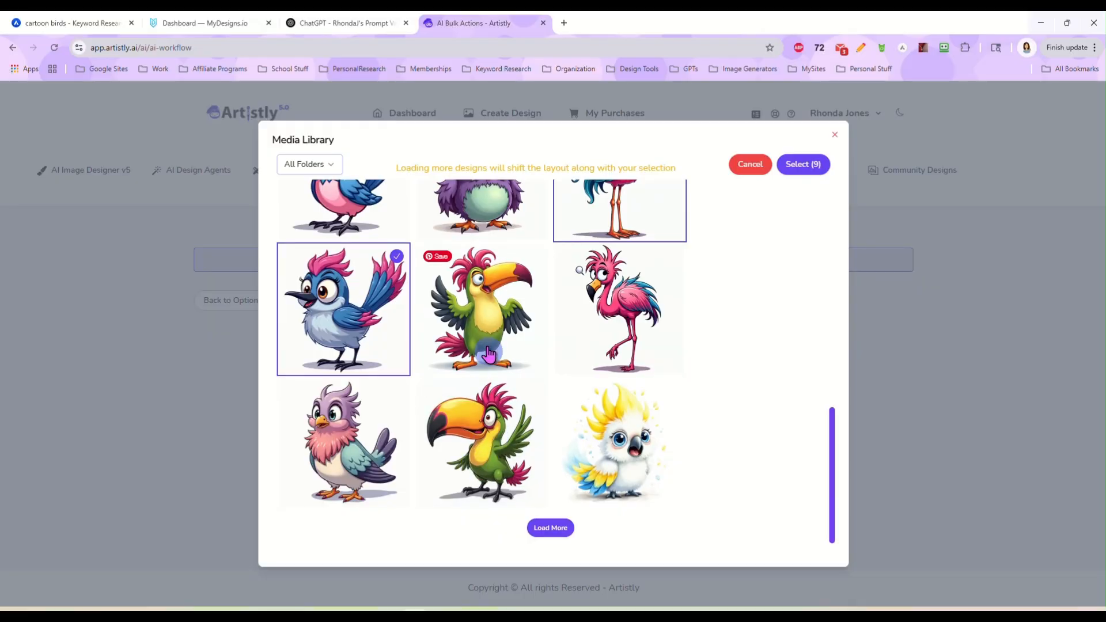
click(489, 421)
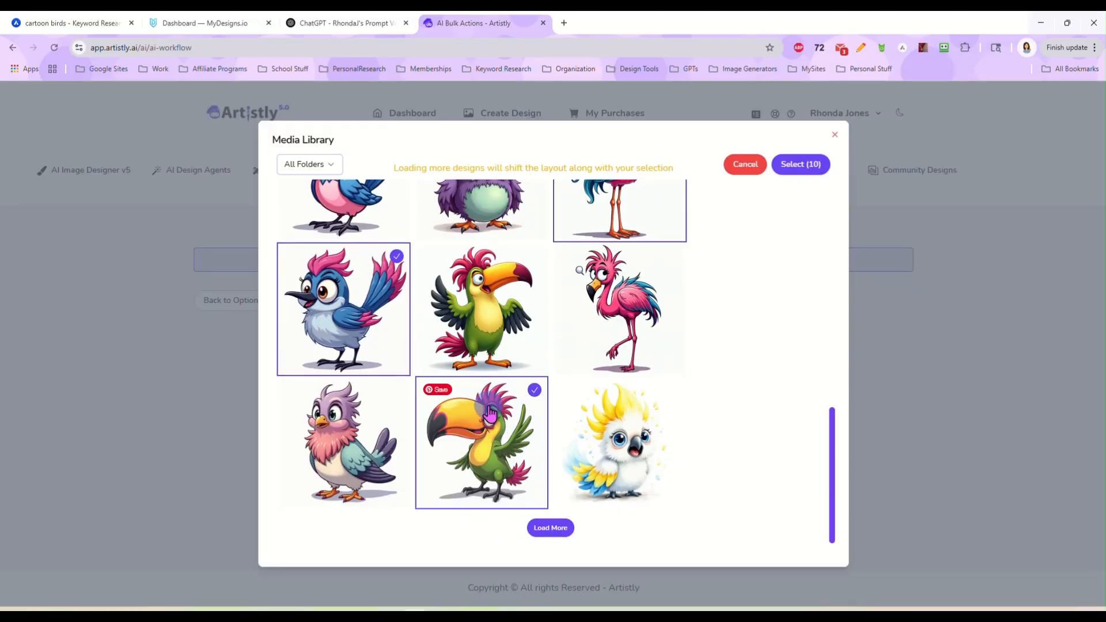
- Swap the selected lavender pigeon for the pink-chested pigeon and load the 10 chosen designs into the bulk action
scroll(489, 412, up, 10)
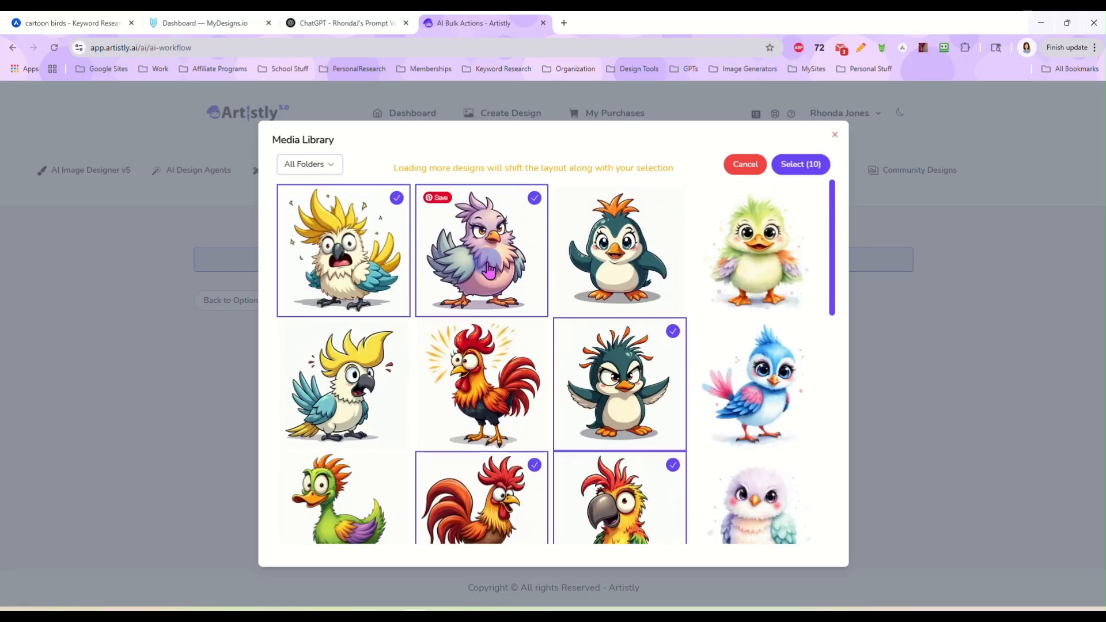
click(488, 269)
scroll(489, 270, down, 10)
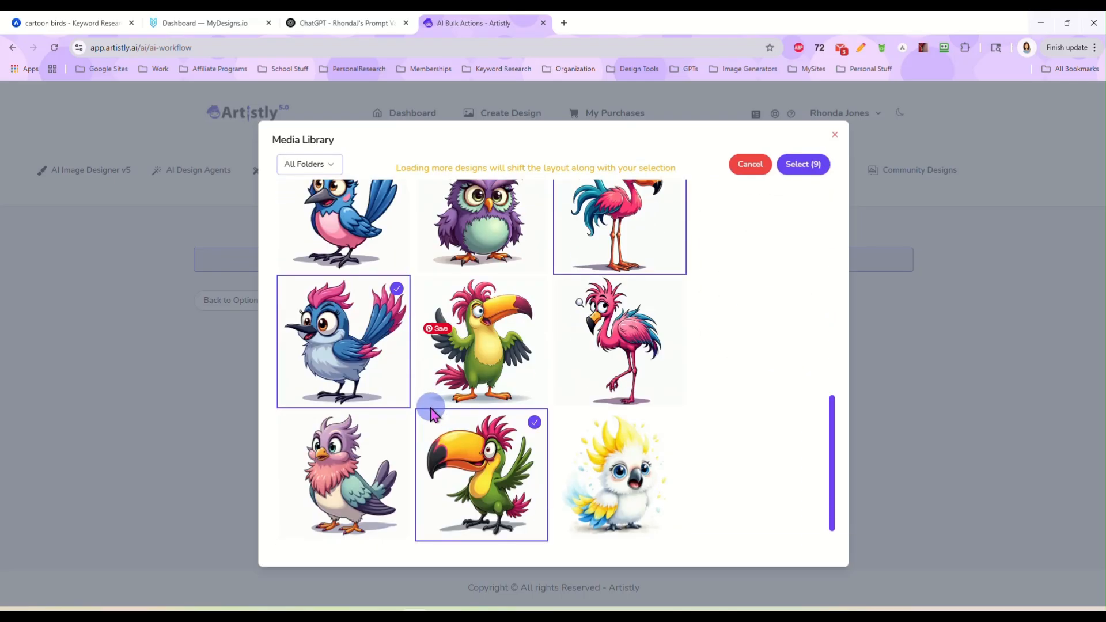
scroll(433, 412, down, 1)
click(346, 439)
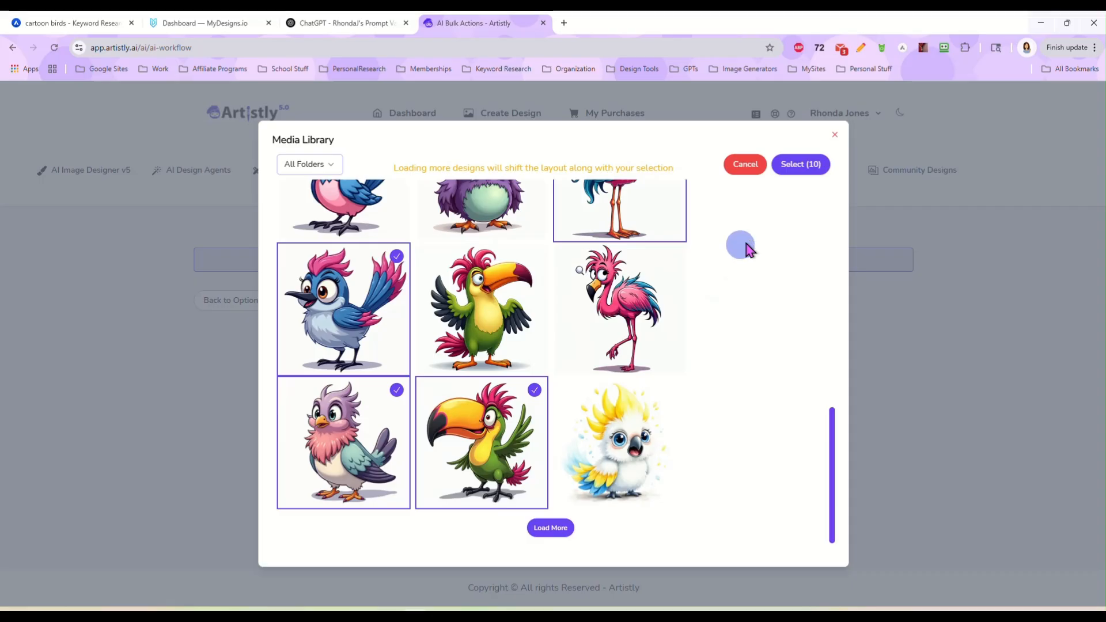
click(793, 167)
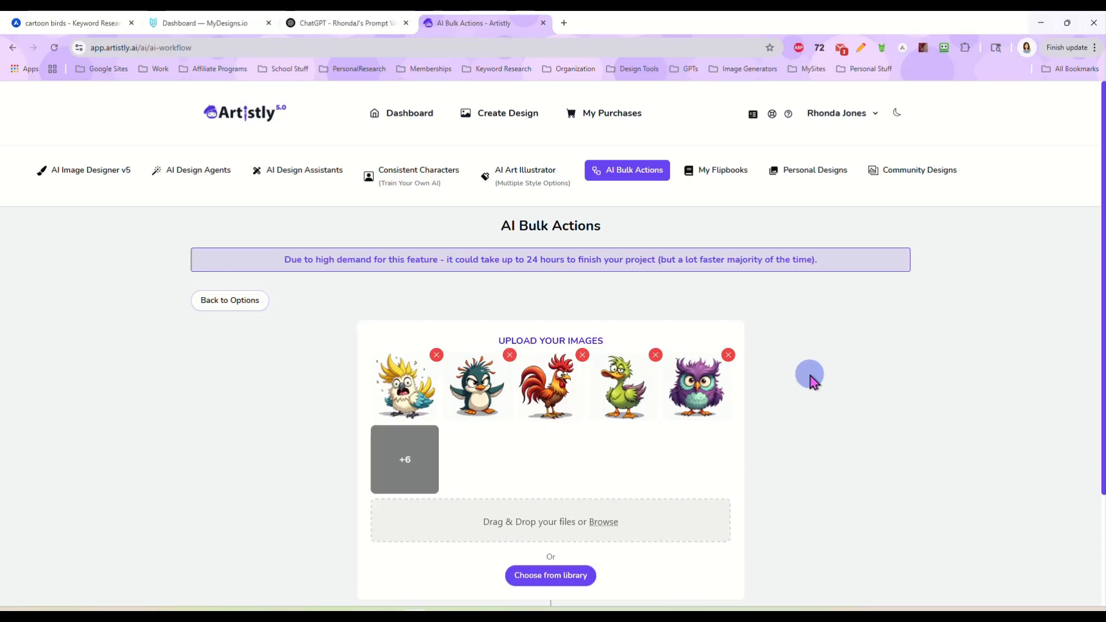
- Add an Upscale Image step to the bulk action and set it to Only Upscale
scroll(811, 378, down, 3)
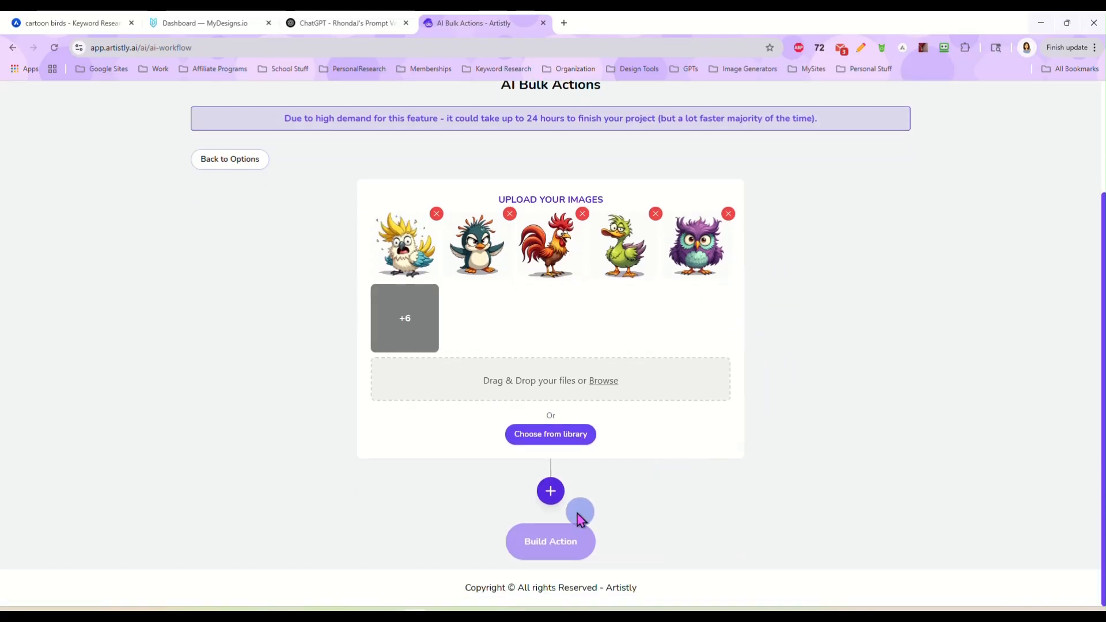
click(550, 493)
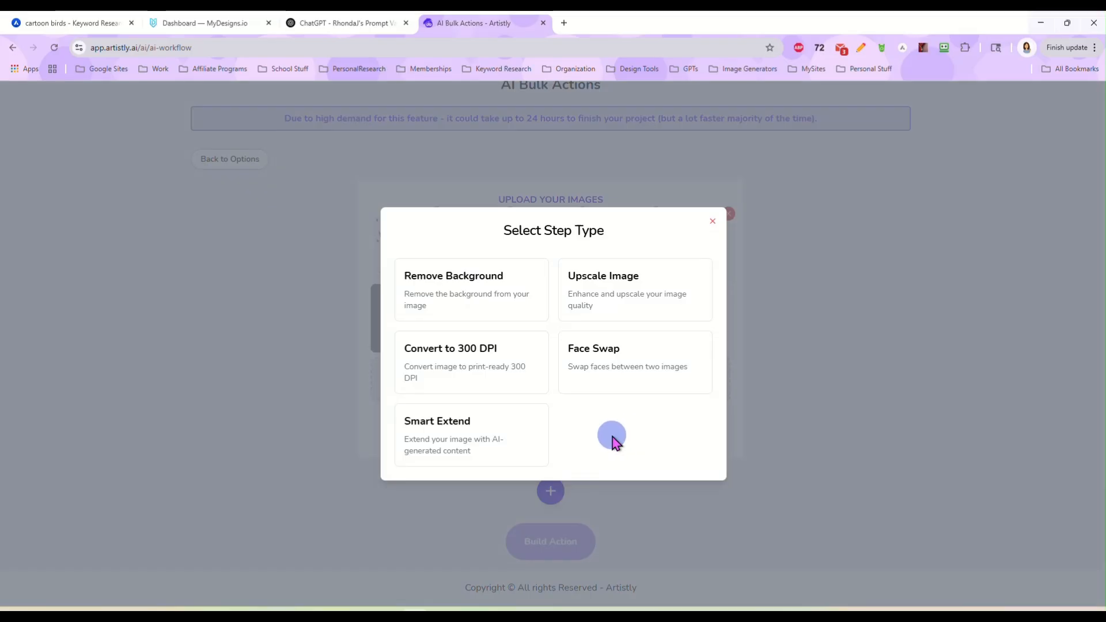
click(587, 294)
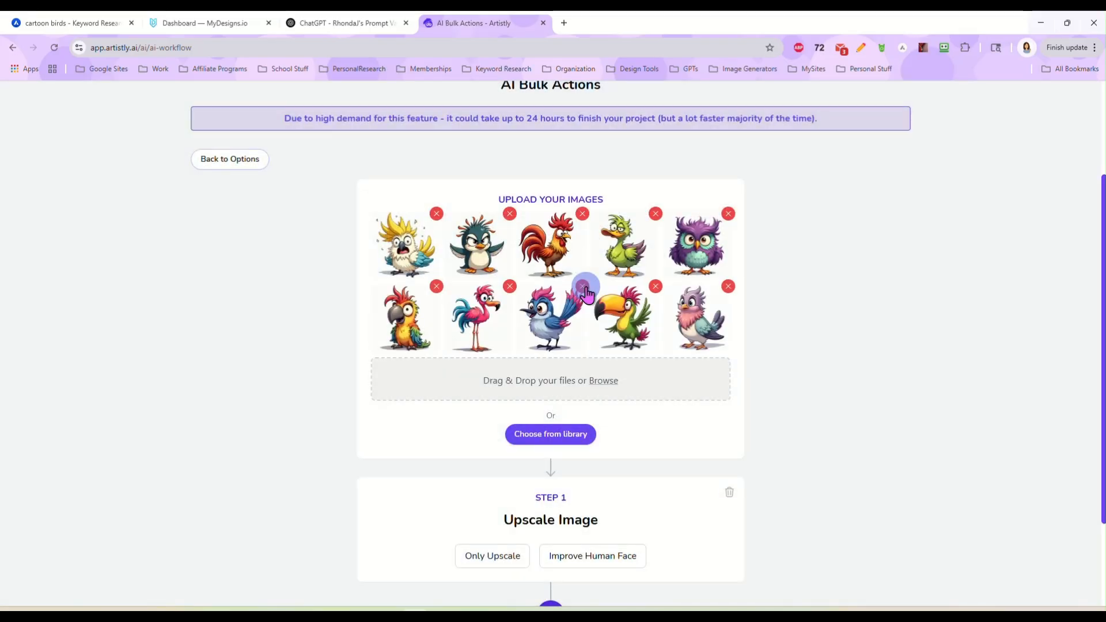
scroll(743, 432, down, 2)
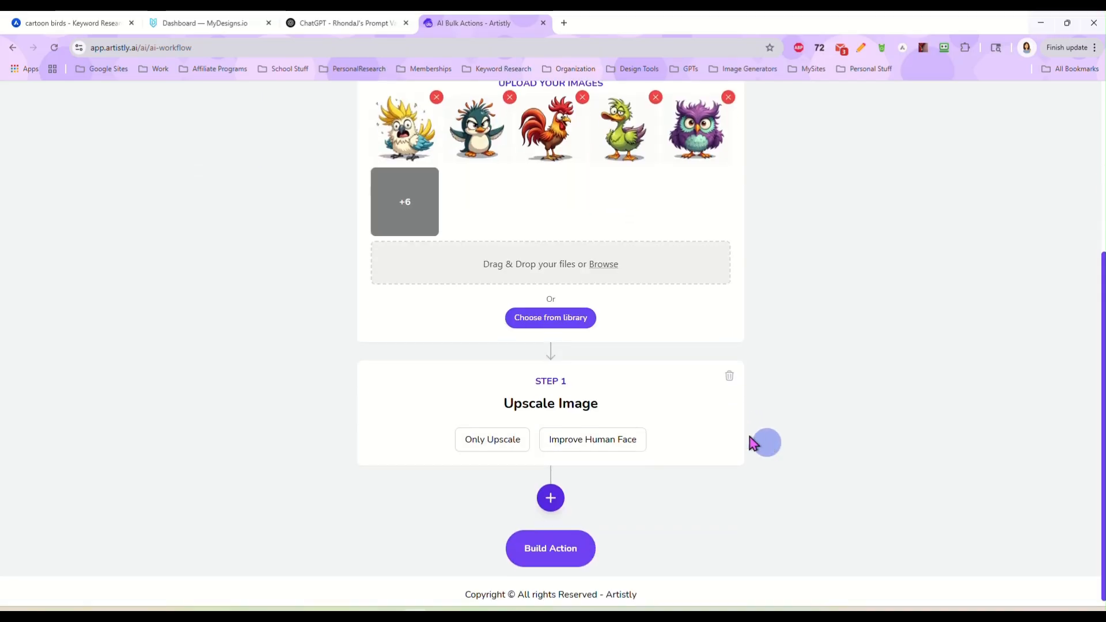
click(479, 439)
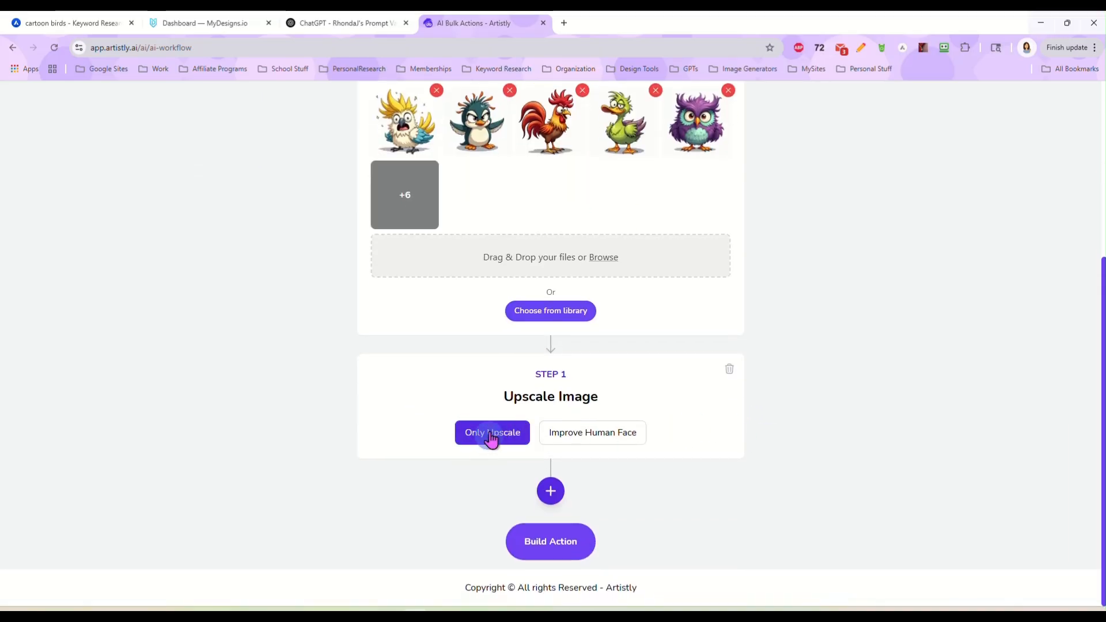
- Add Remove Background and Convert to 300 DPI as the second and third steps of the bulk action
click(551, 490)
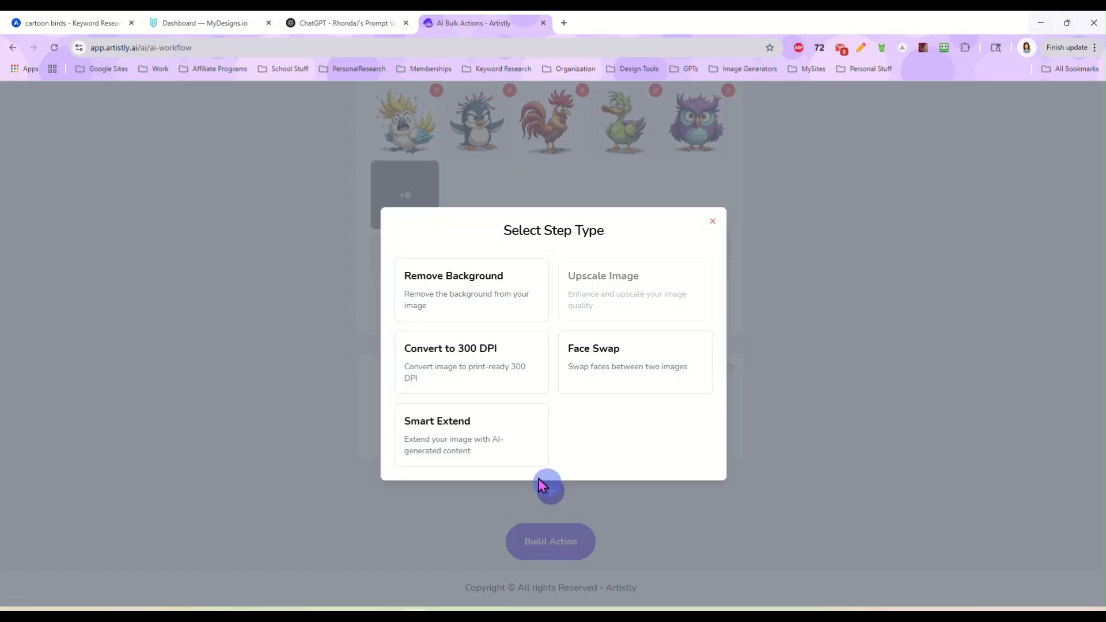
click(476, 298)
scroll(418, 398, down, 2)
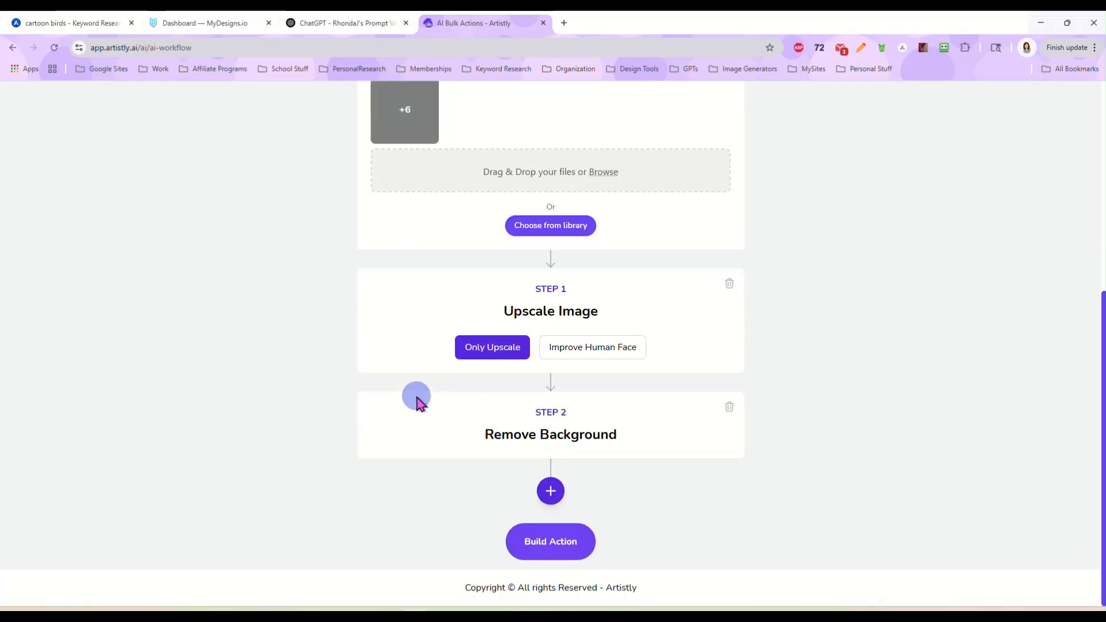
click(552, 493)
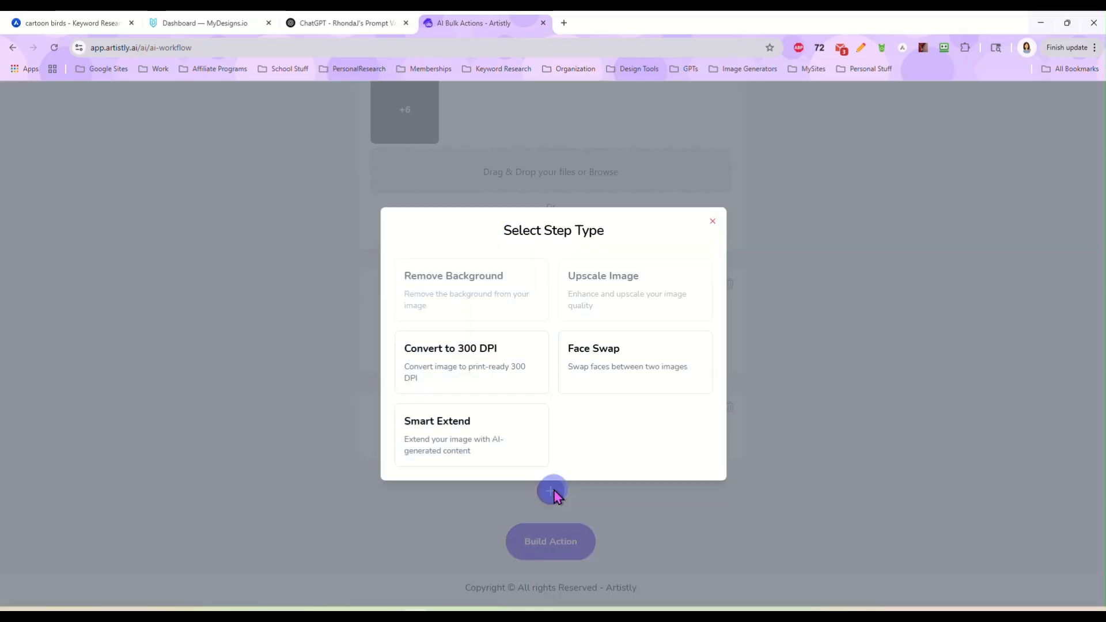
click(483, 374)
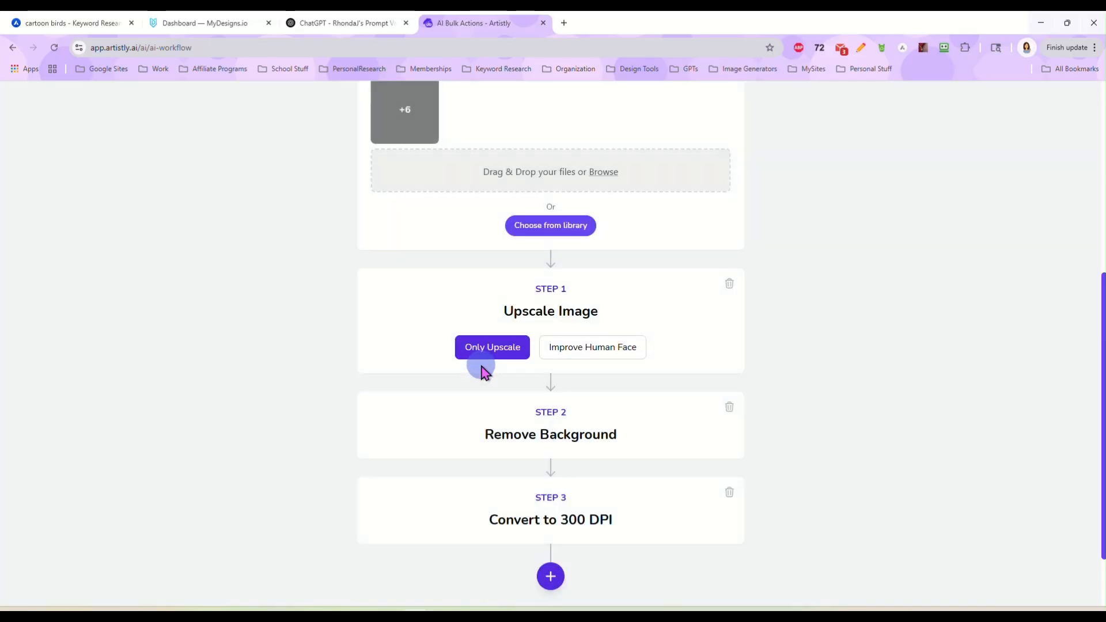
scroll(766, 431, down, 2)
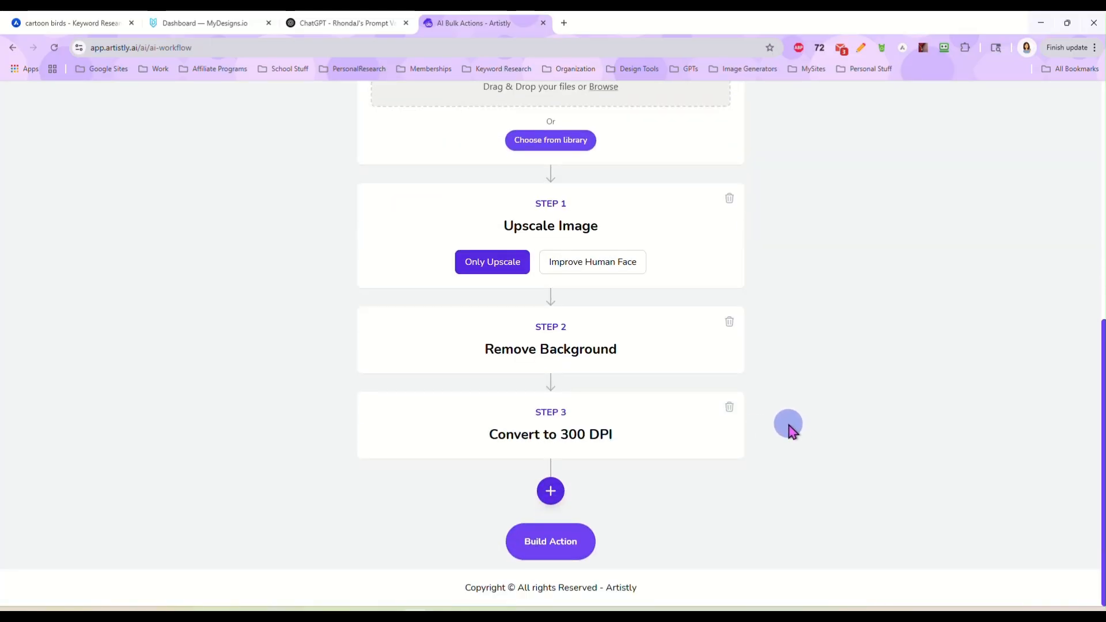
- Build the three-step bulk action with the title Birds
scroll(783, 403, up, 1)
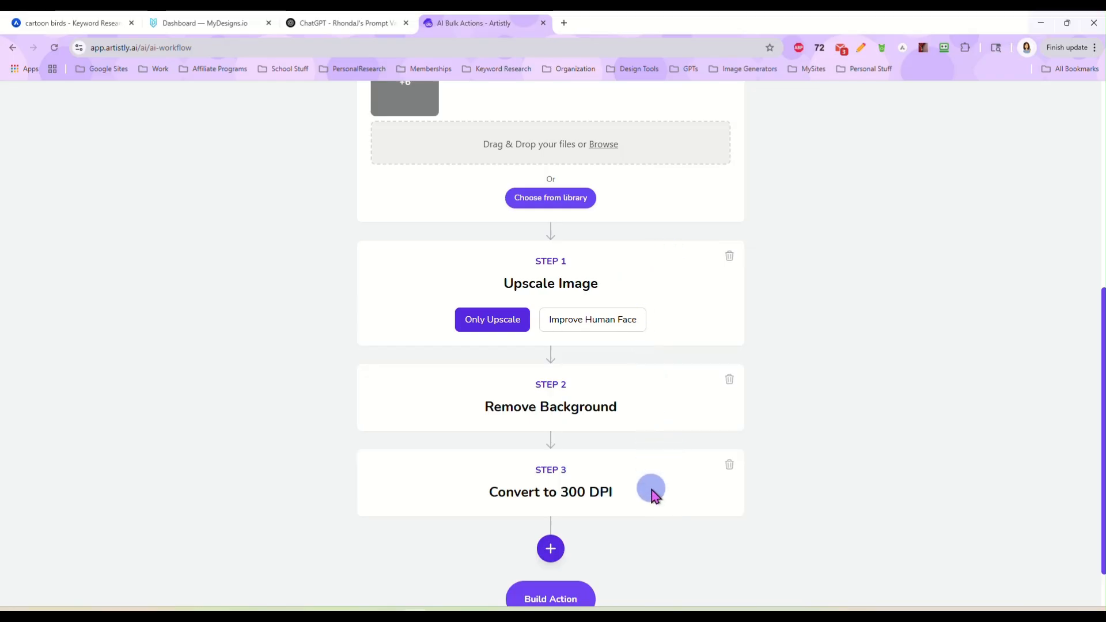
scroll(808, 431, down, 1)
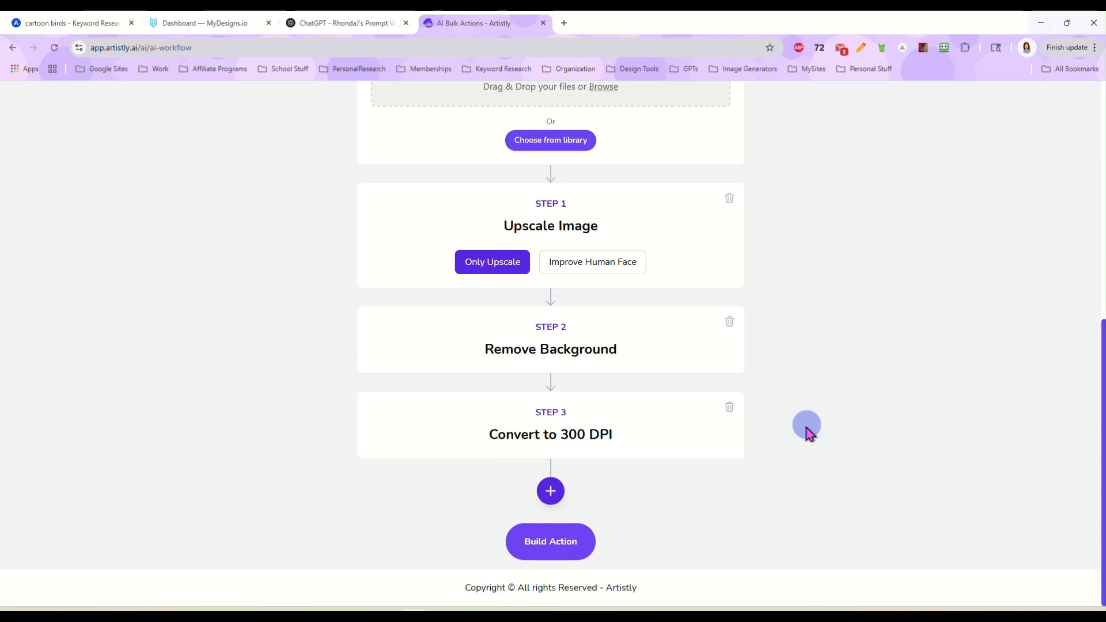
click(550, 544)
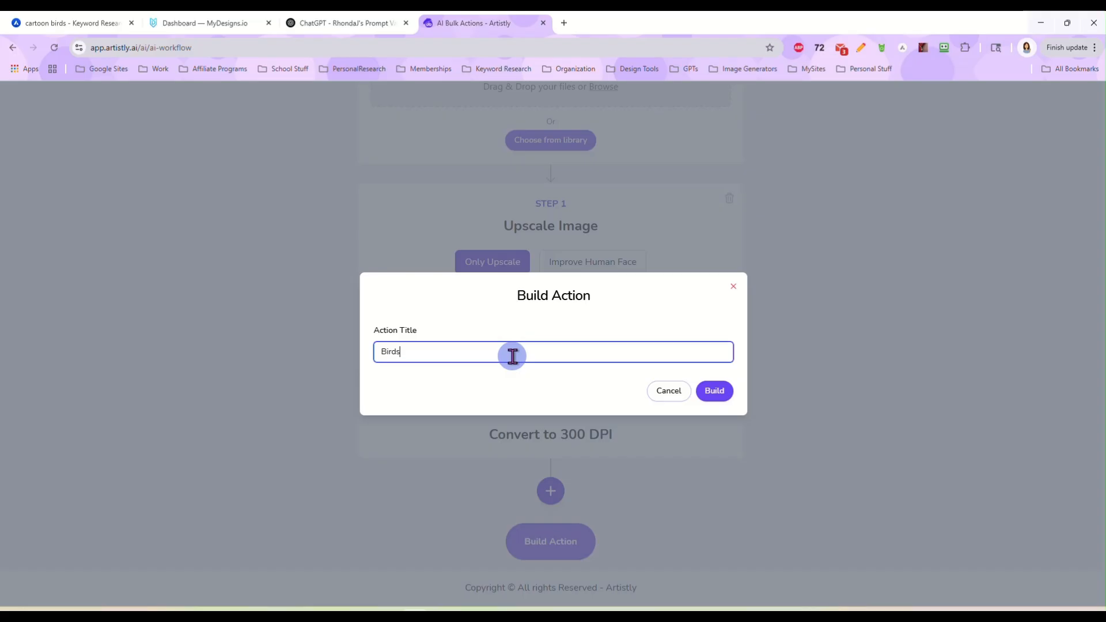
click(714, 392)
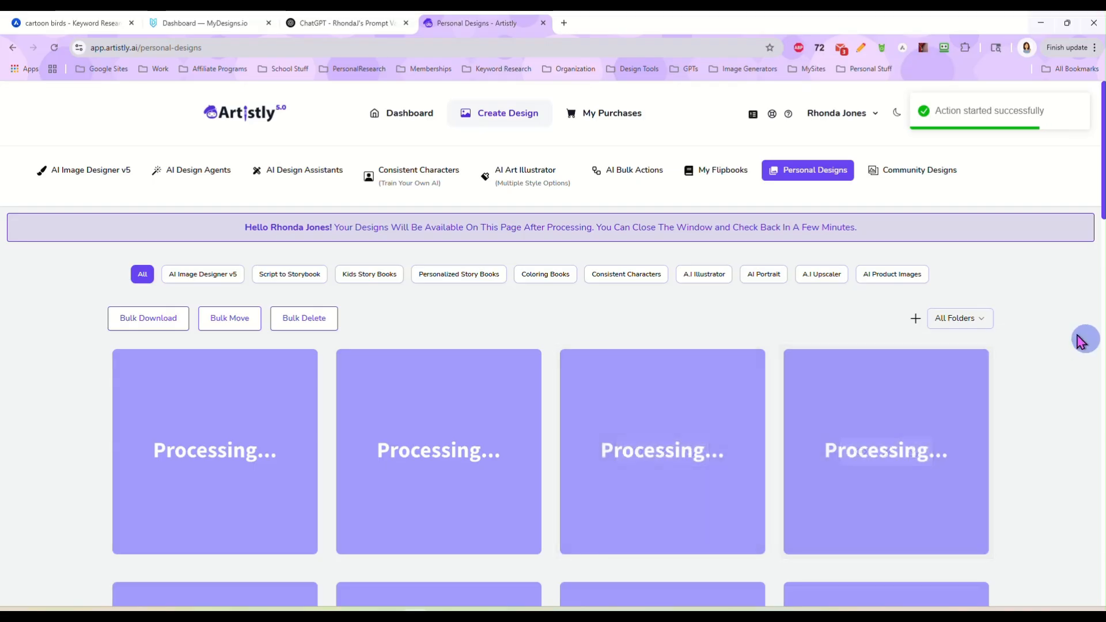
- Look over the designs being processed and view the penguin design's details to check its bulk action progress
scroll(1029, 321, down, 8)
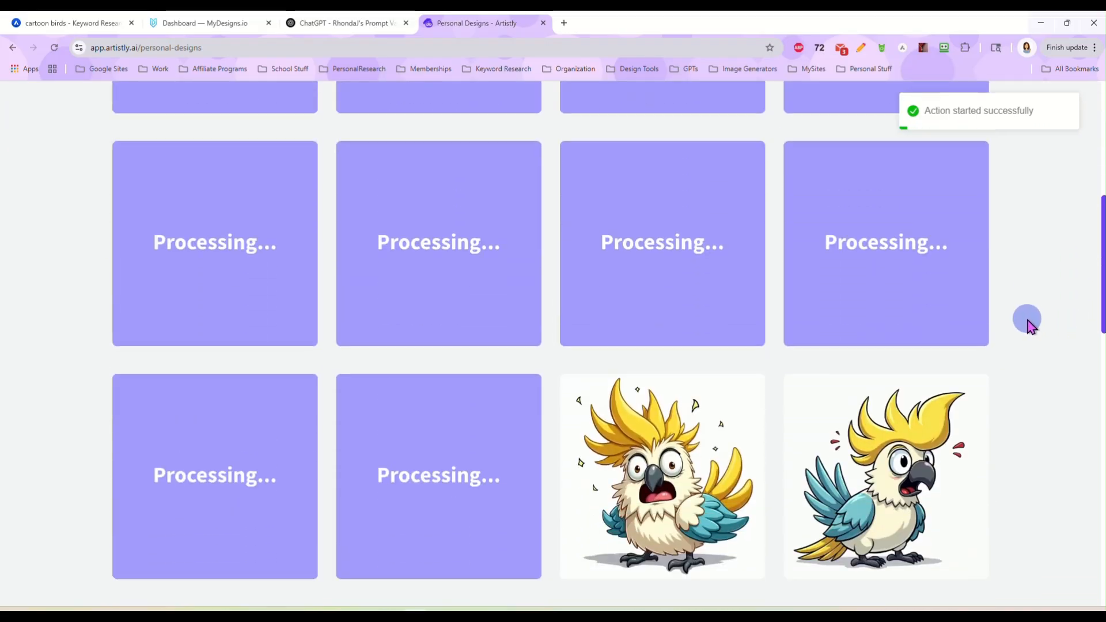
scroll(1035, 323, up, 4)
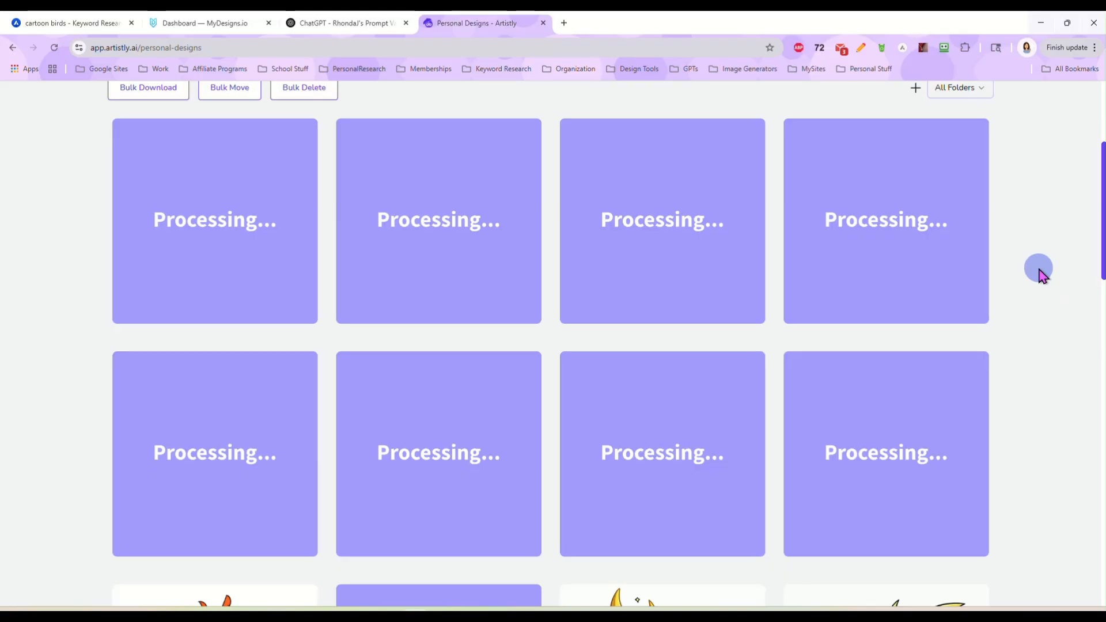
scroll(1042, 276, down, 5)
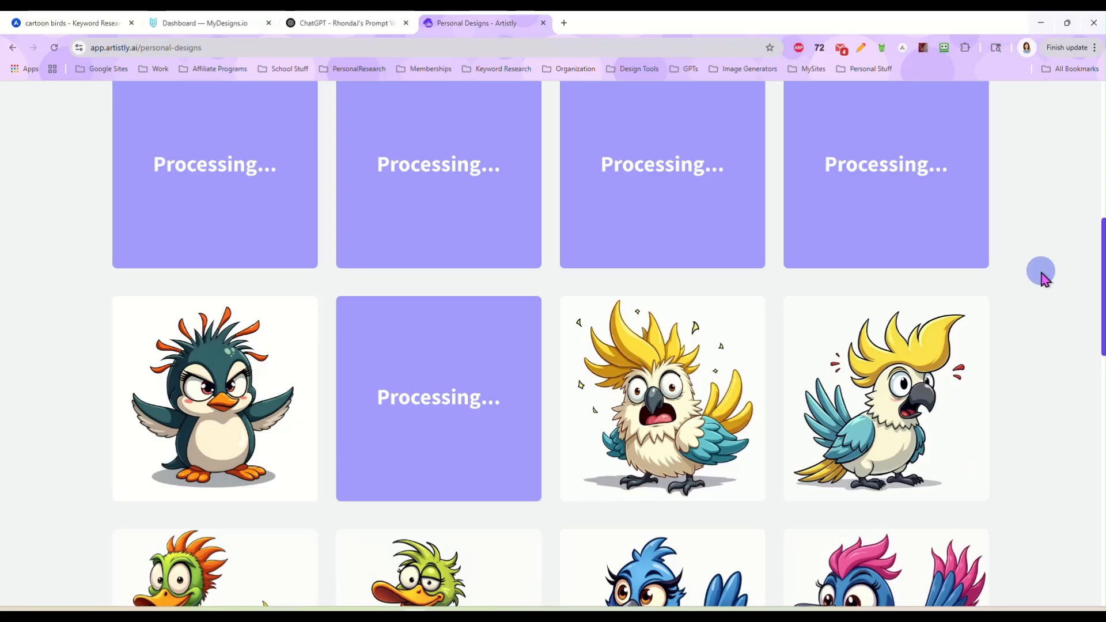
scroll(1041, 275, down, 2)
mouse_move(264, 326)
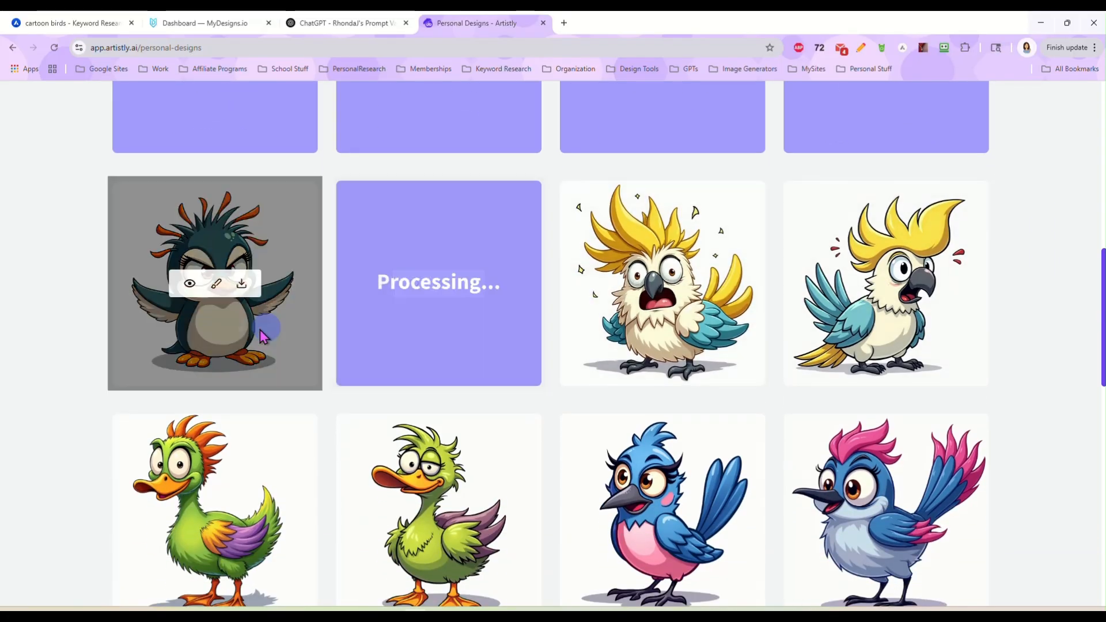
click(189, 286)
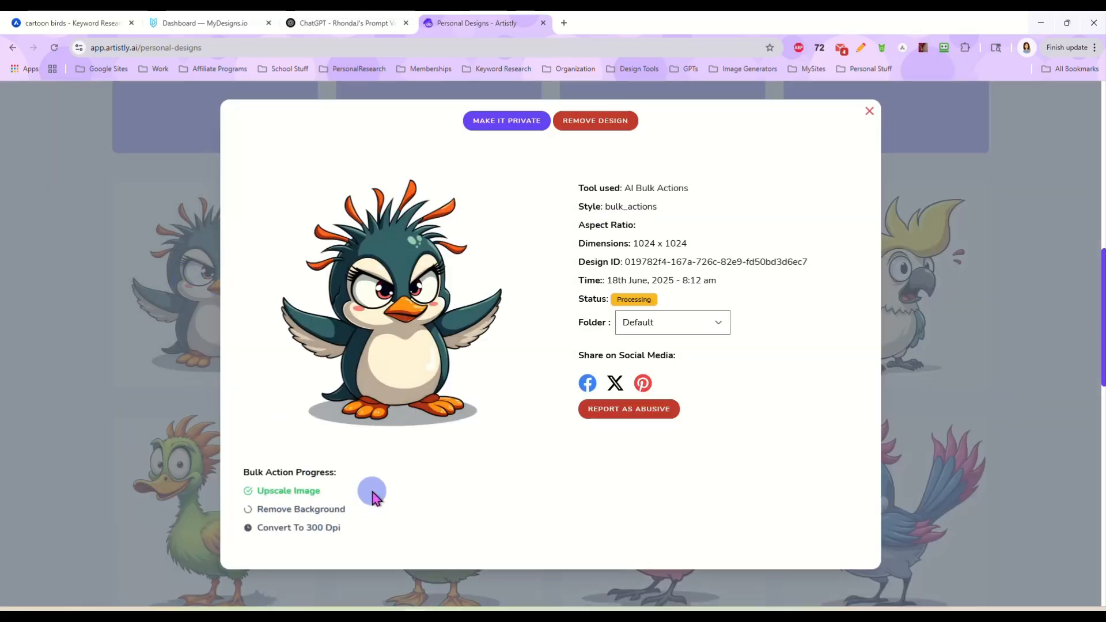
scroll(372, 495, down, 1)
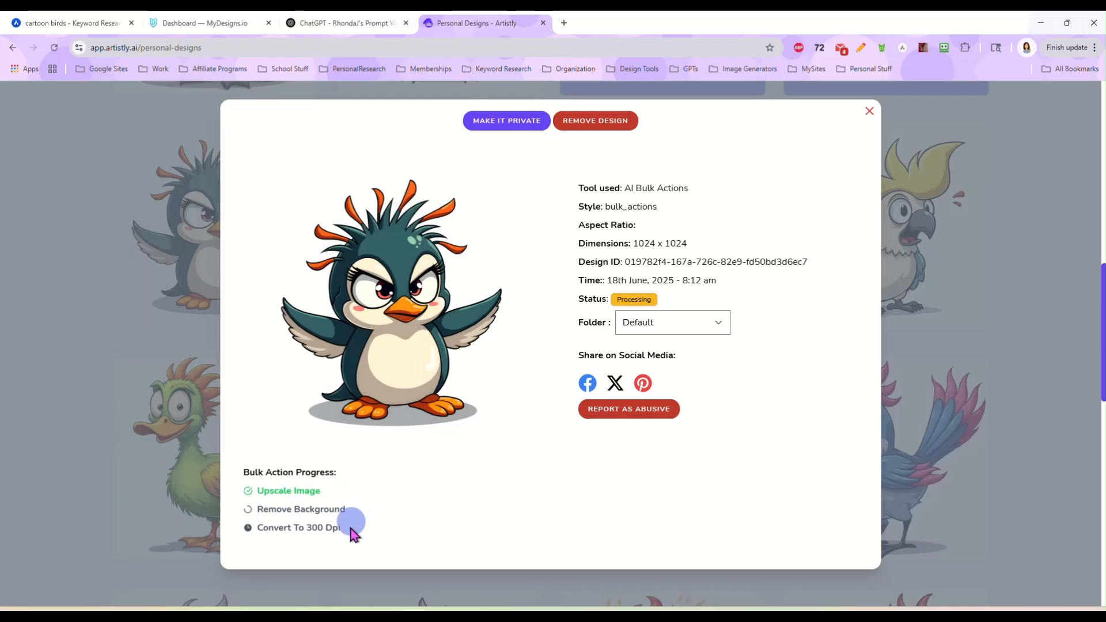
scroll(847, 182, up, 1)
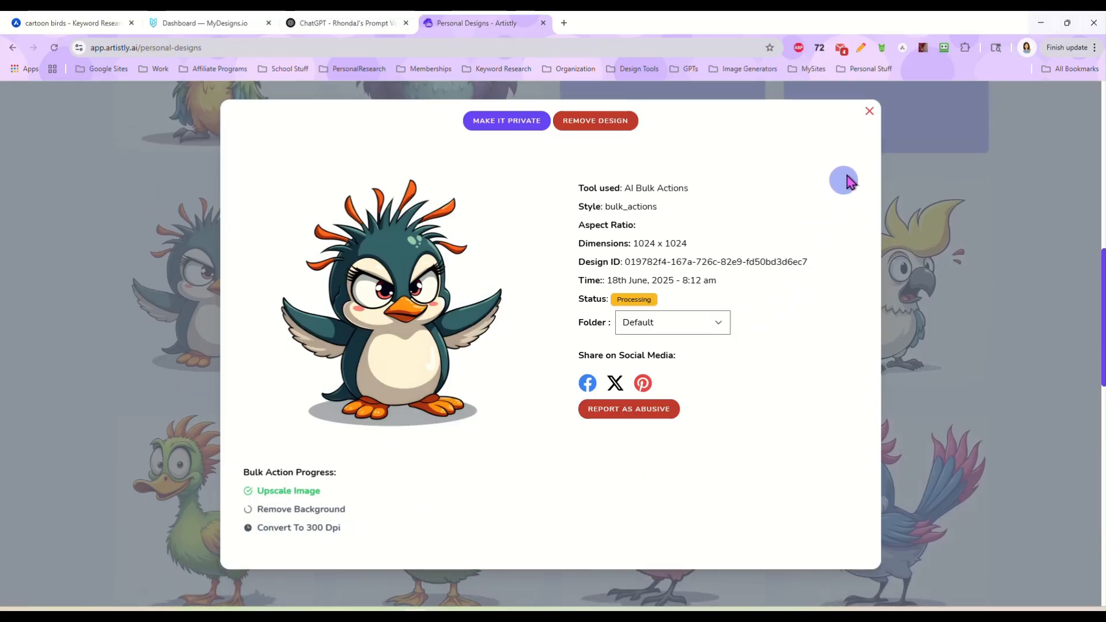
click(869, 118)
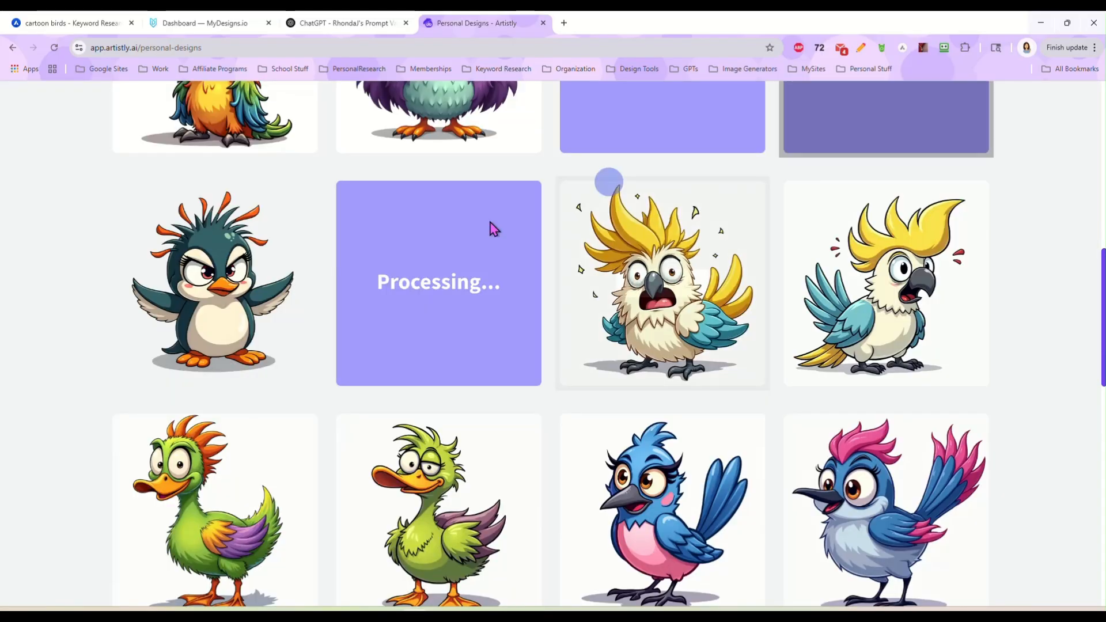
- View the pink-chested pigeon design's details to check its bulk action progress
scroll(47, 368, up, 3)
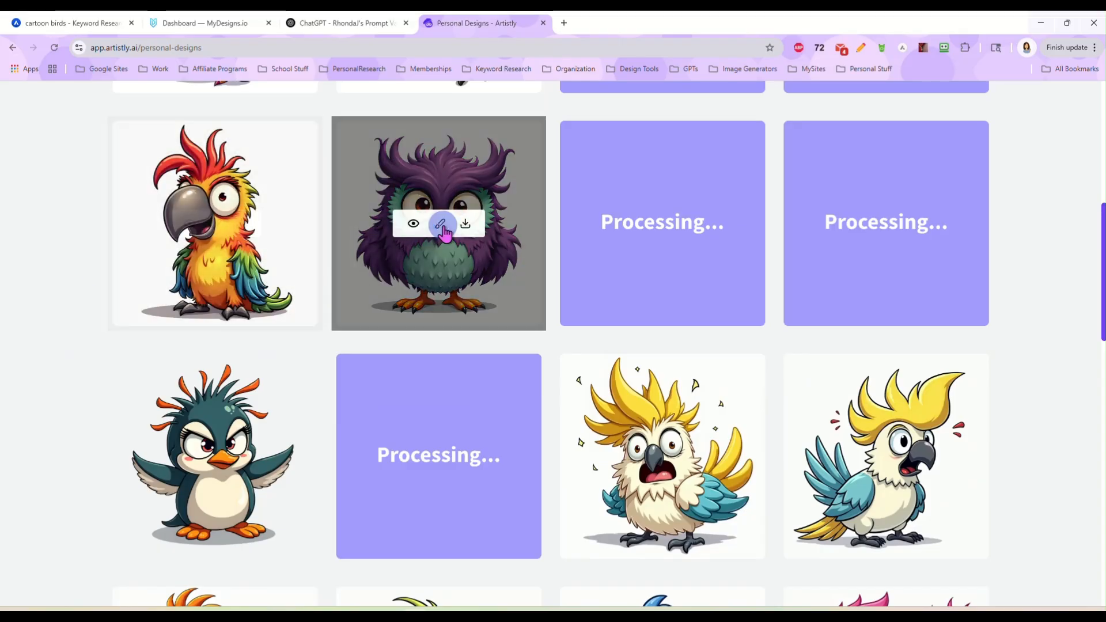
scroll(461, 230, up, 3)
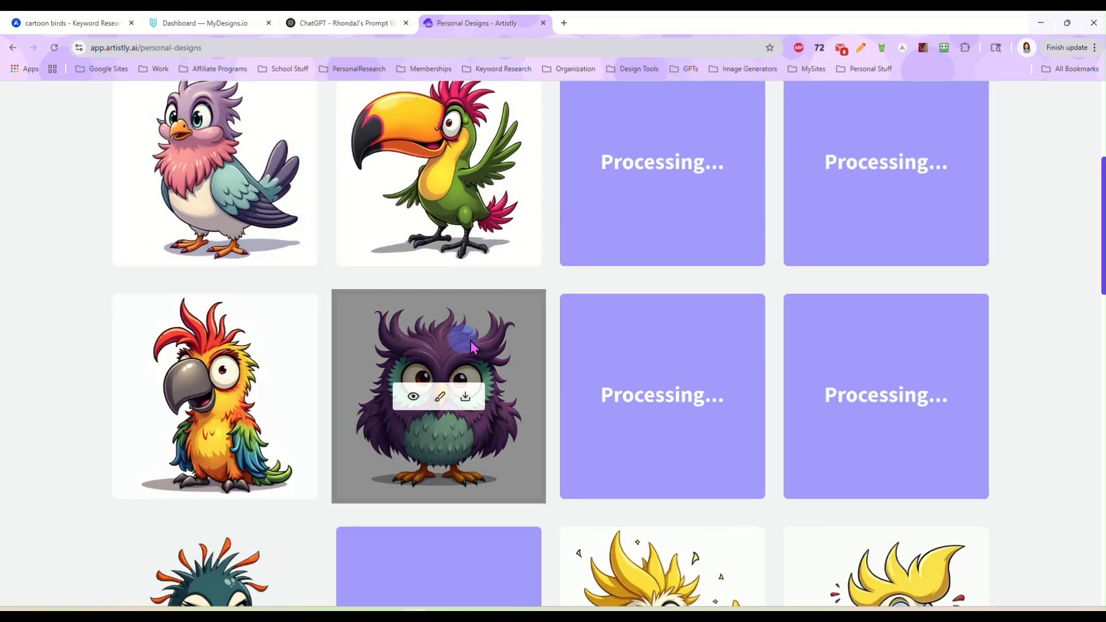
scroll(524, 357, up, 2)
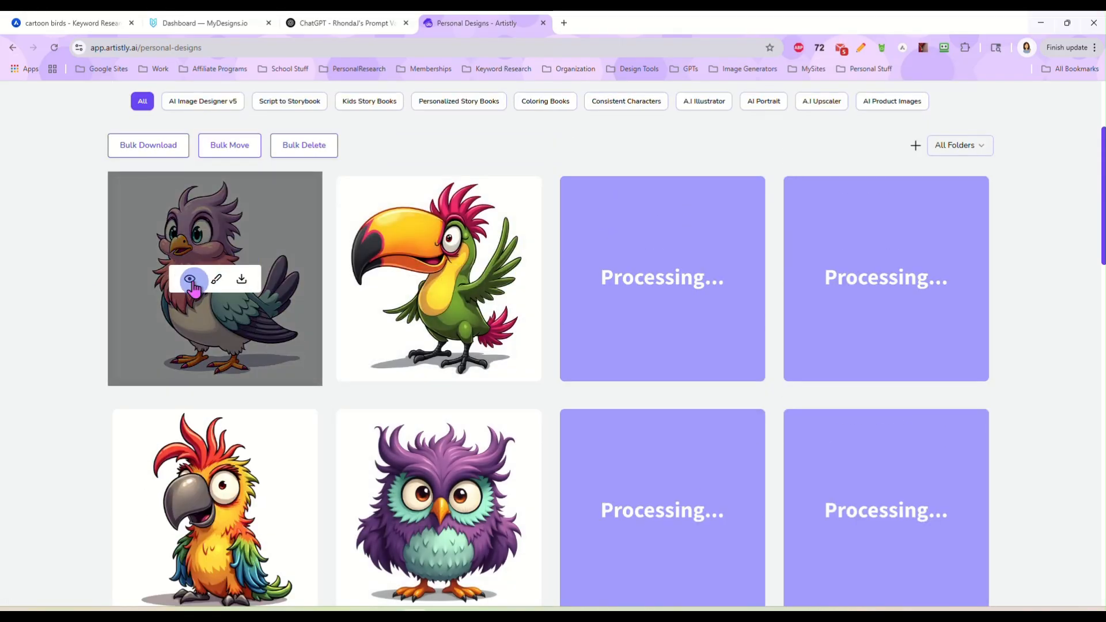
click(190, 279)
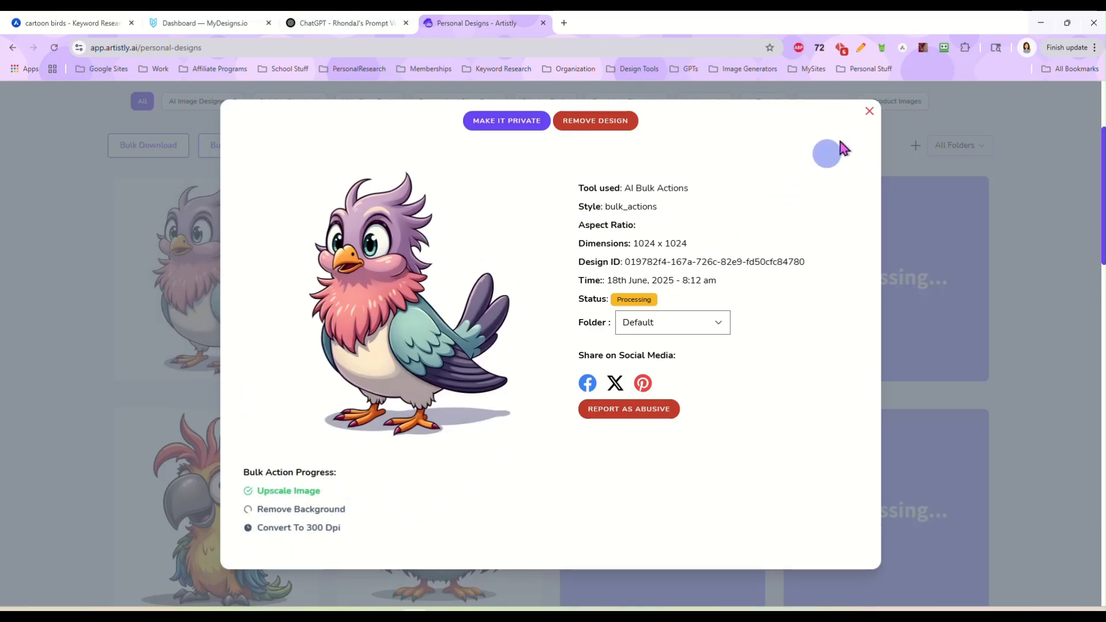
click(869, 114)
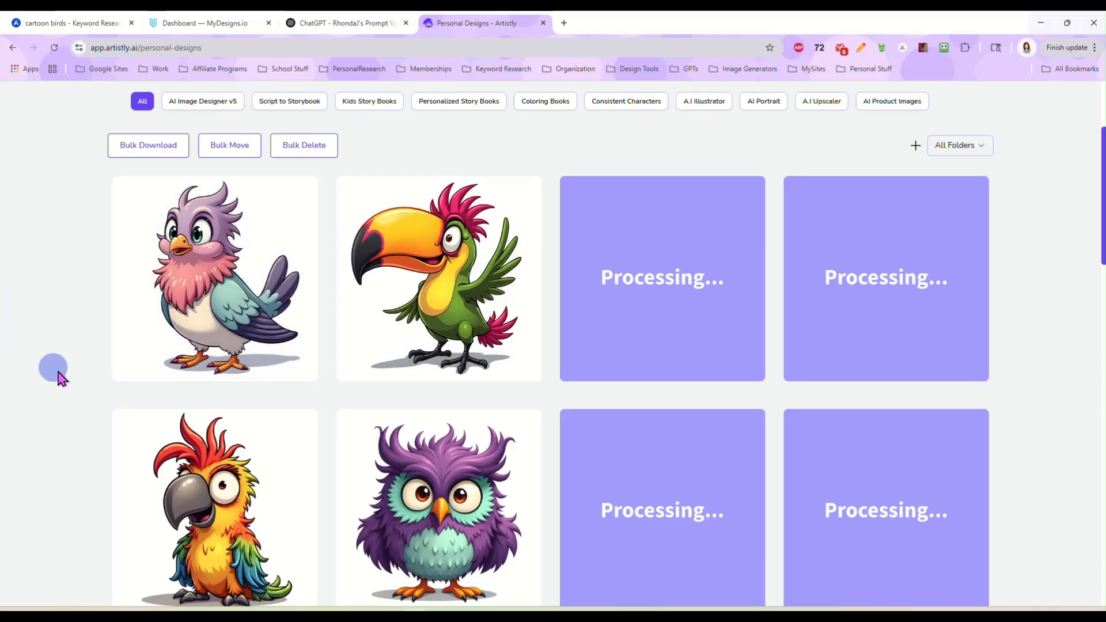
- Review the processed birds and check the bulk action progress in the details of the first yellow-crested cockatoo
scroll(81, 387, down, 3)
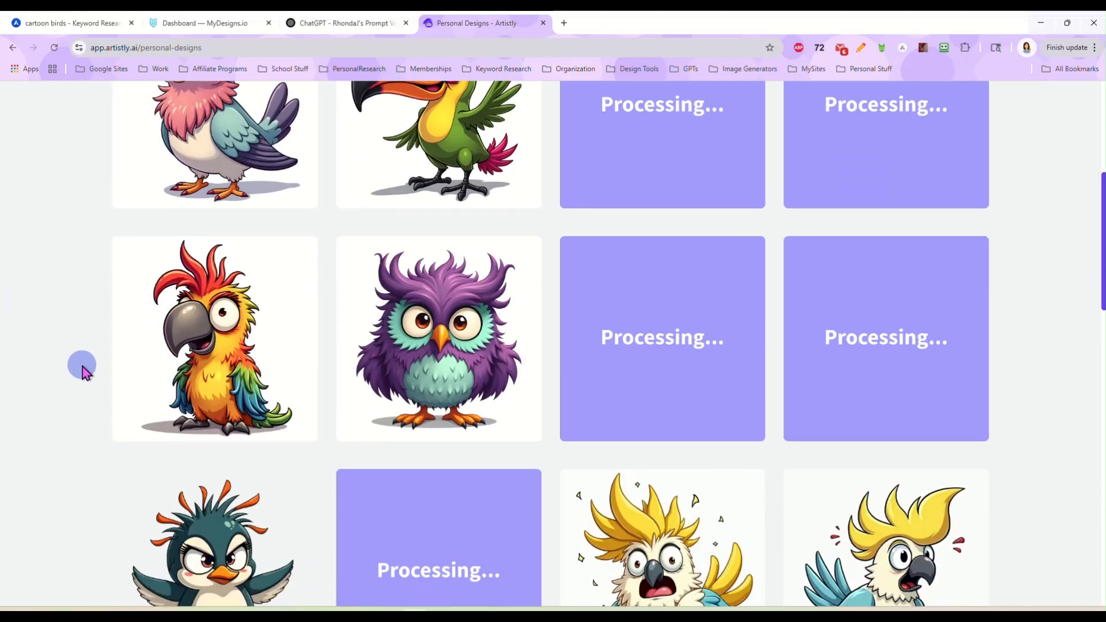
scroll(82, 371, down, 1)
scroll(1044, 321, up, 2)
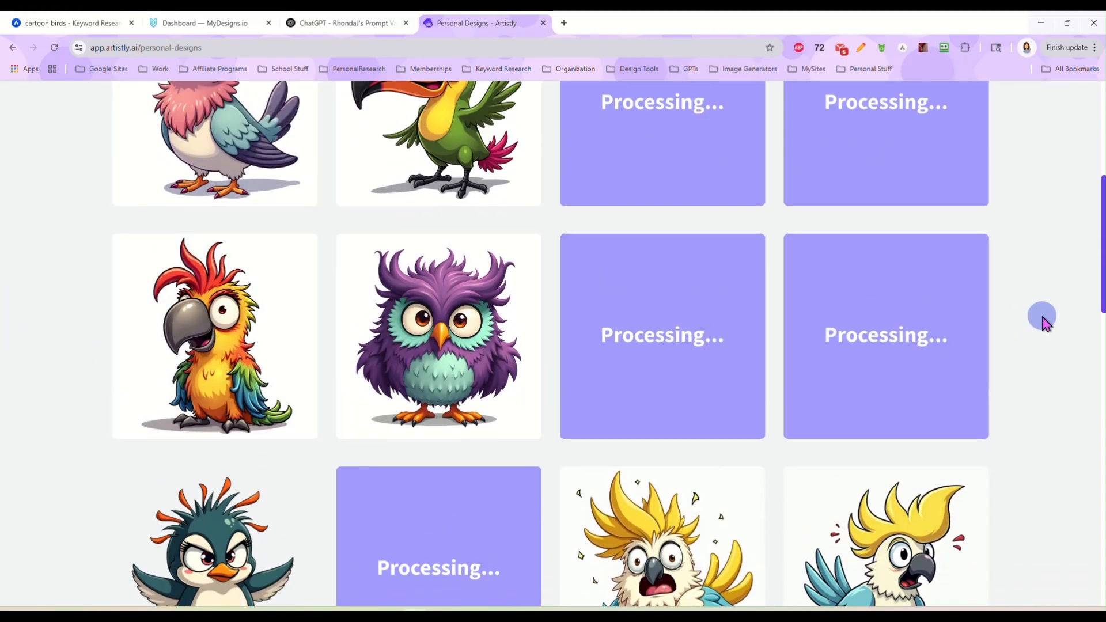
scroll(1026, 320, up, 1)
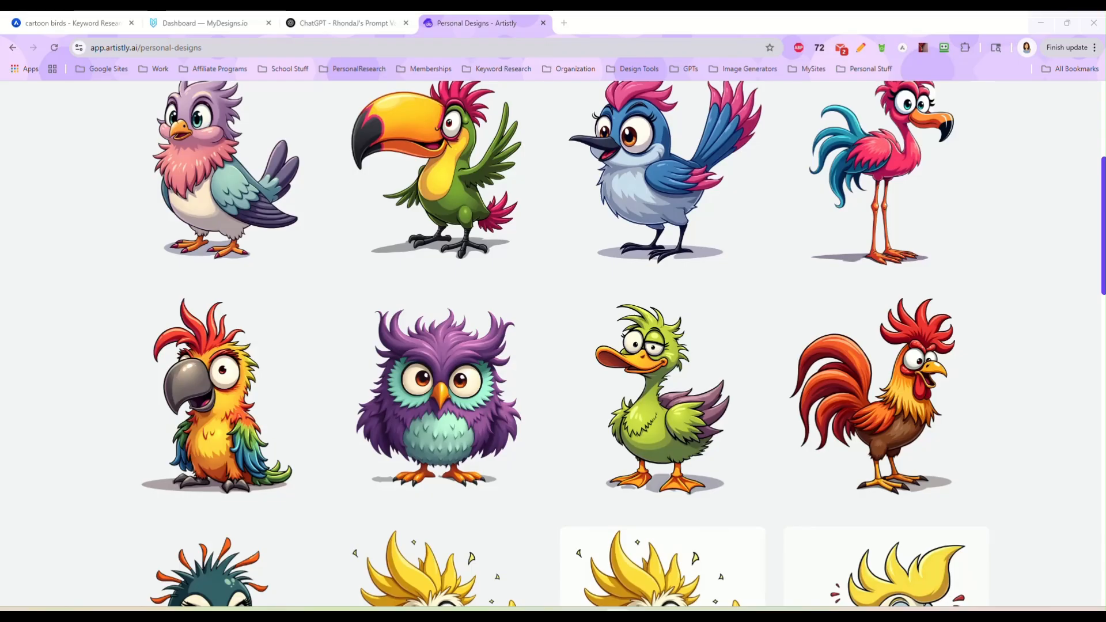
scroll(295, 262, up, 1)
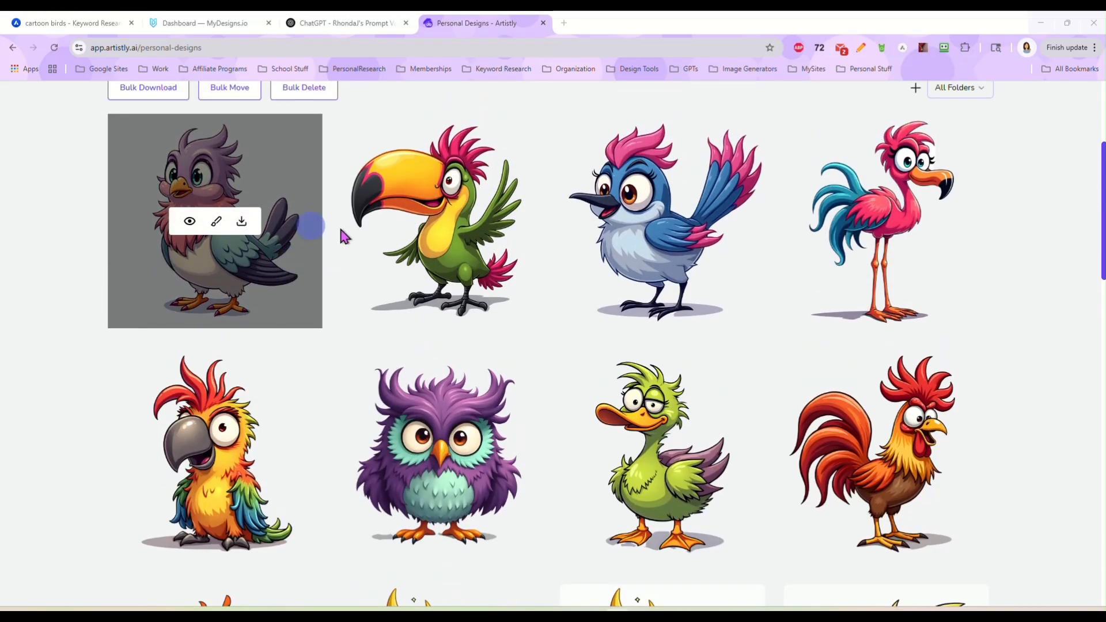
scroll(1039, 340, down, 3)
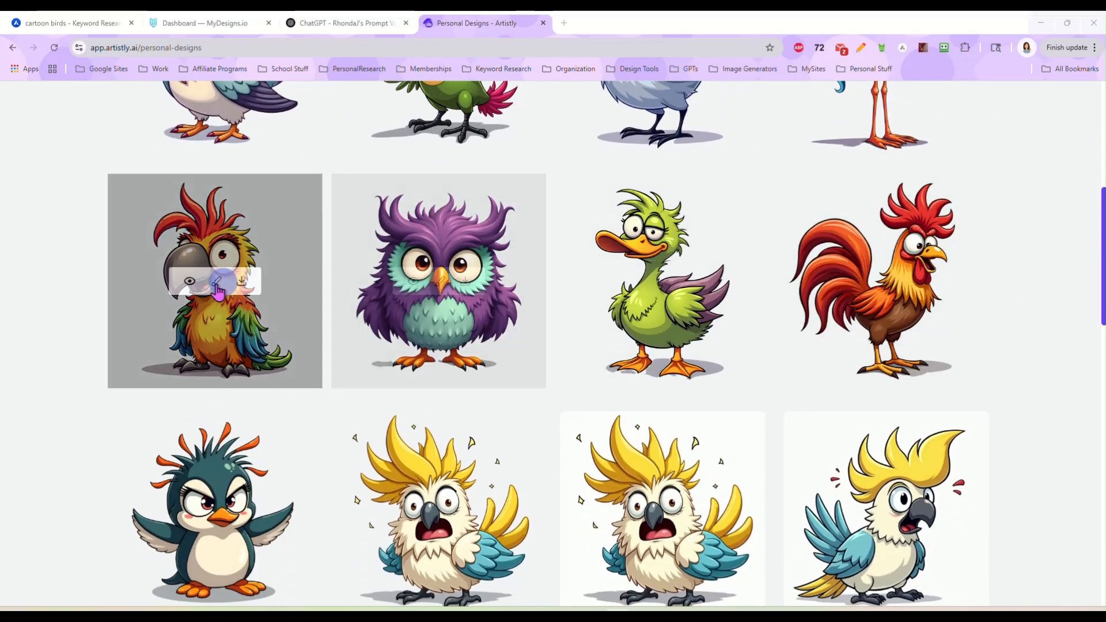
scroll(106, 388, down, 2)
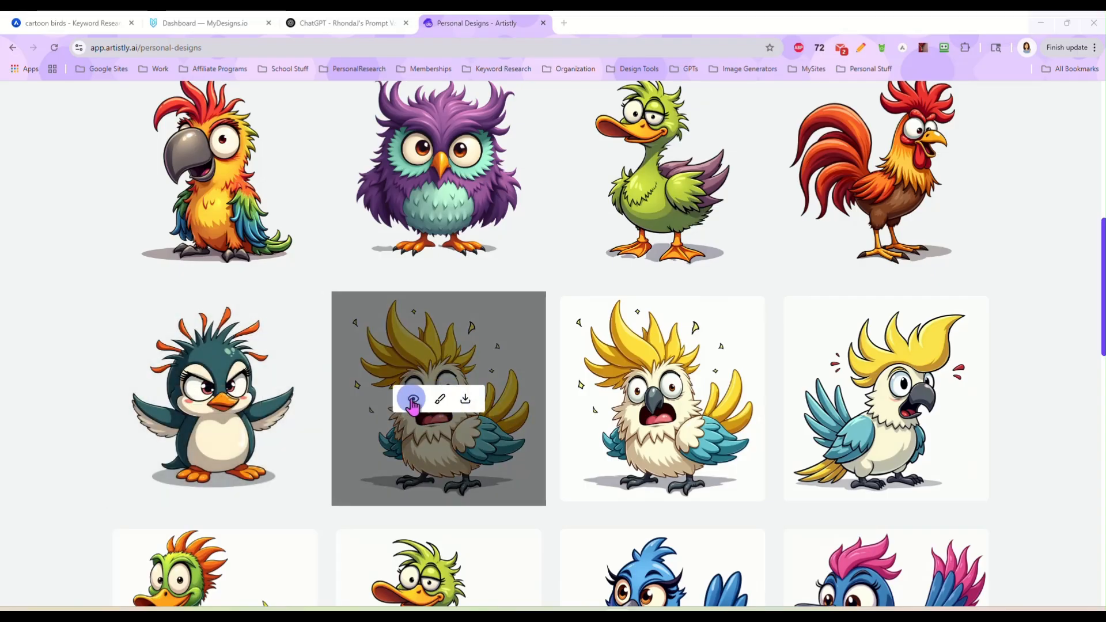
click(412, 401)
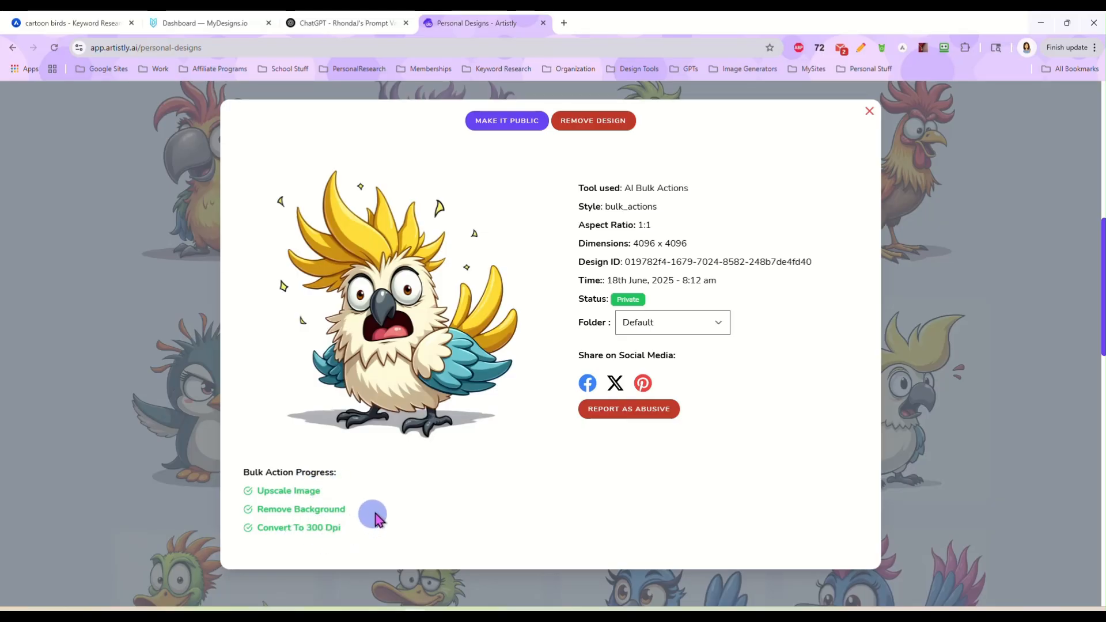
click(870, 119)
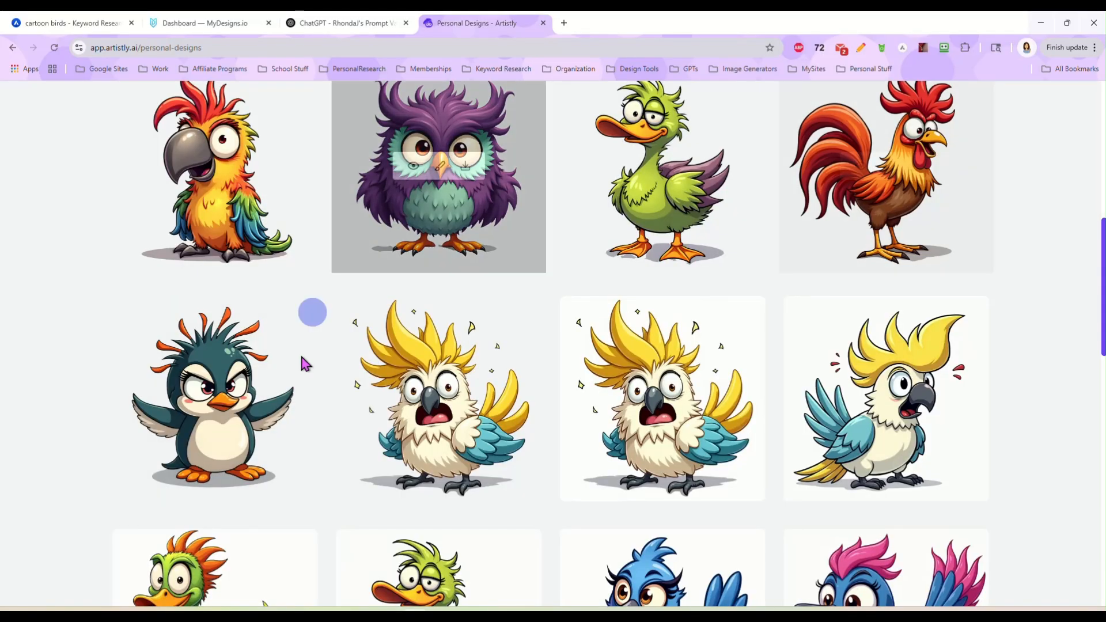
- Select the first two rows of designs plus the penguin and the background-free cockatoo for bulk download
scroll(184, 224, up, 1)
scroll(184, 225, up, 1)
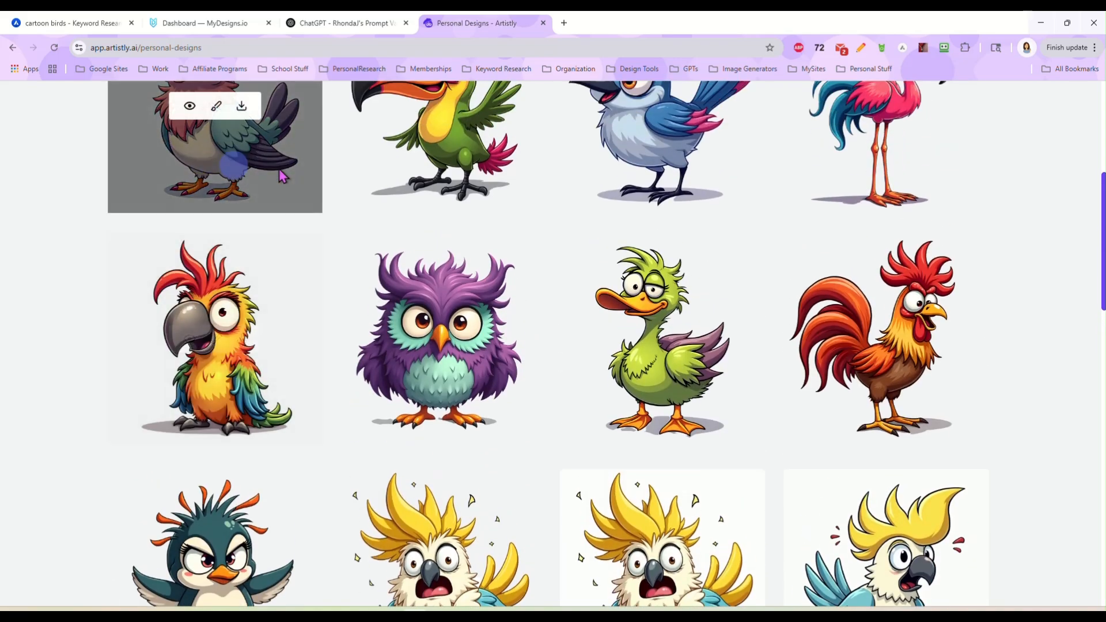
scroll(766, 299, up, 3)
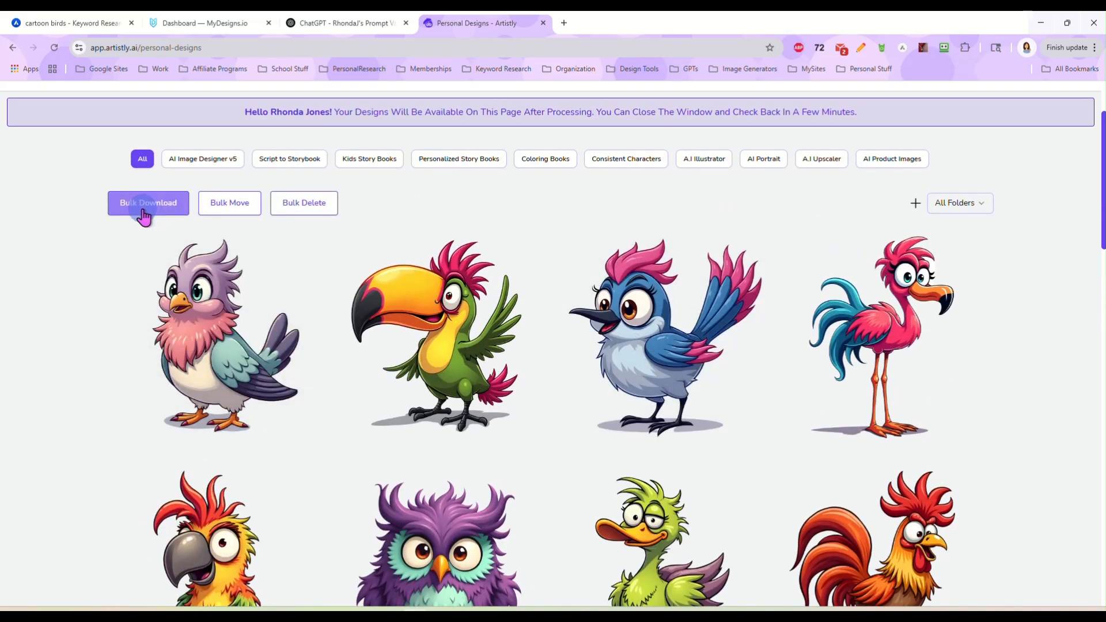
click(144, 207)
scroll(79, 249, down, 1)
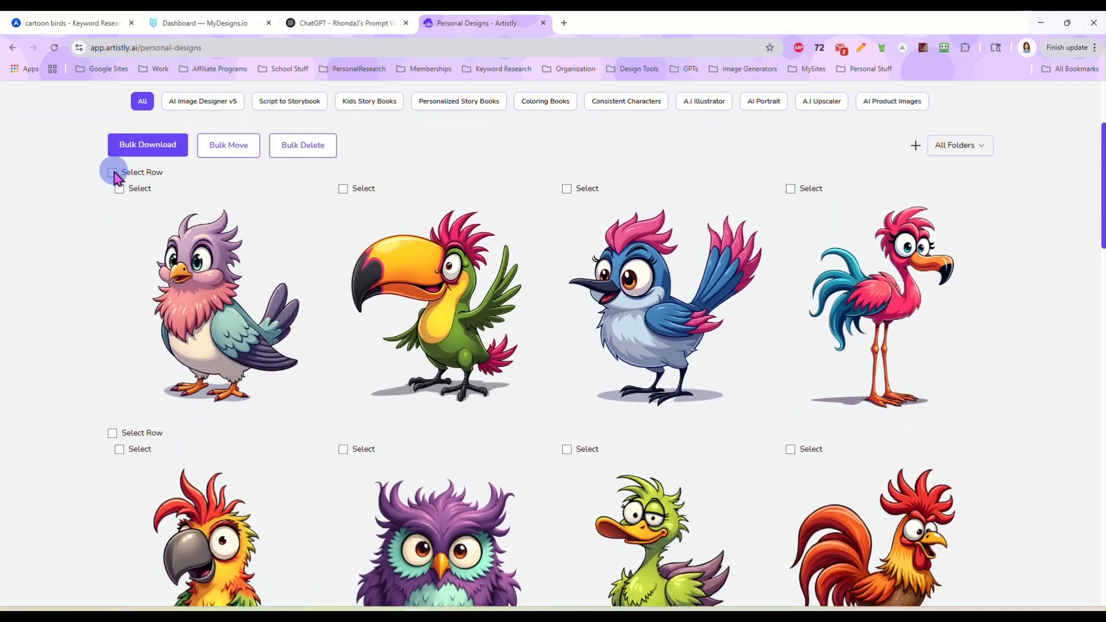
click(112, 172)
scroll(86, 251, down, 2)
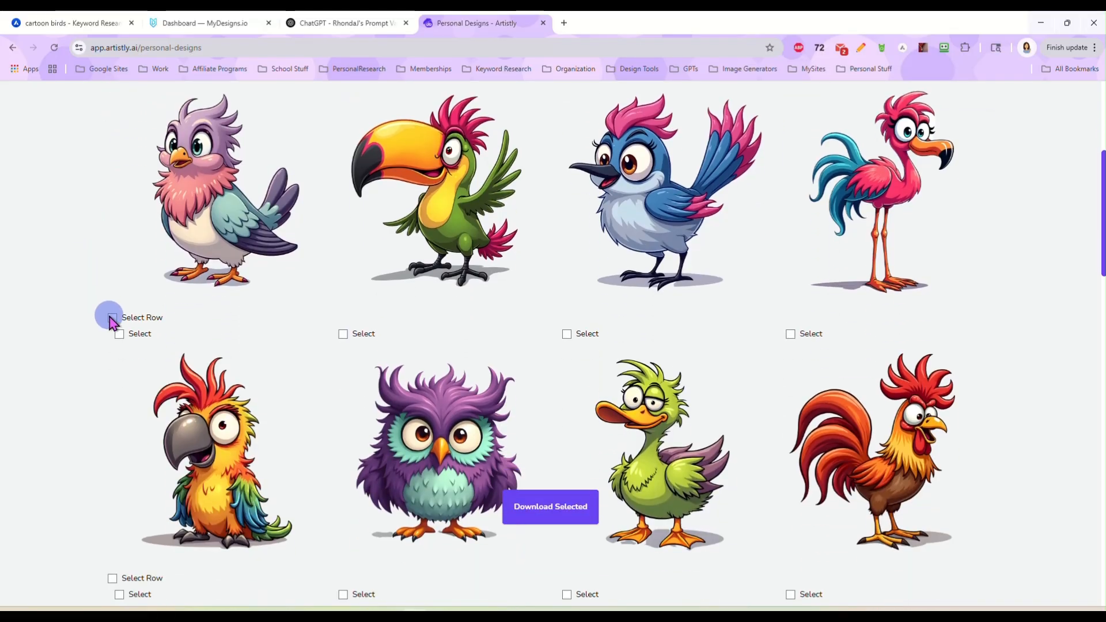
scroll(92, 308, down, 6)
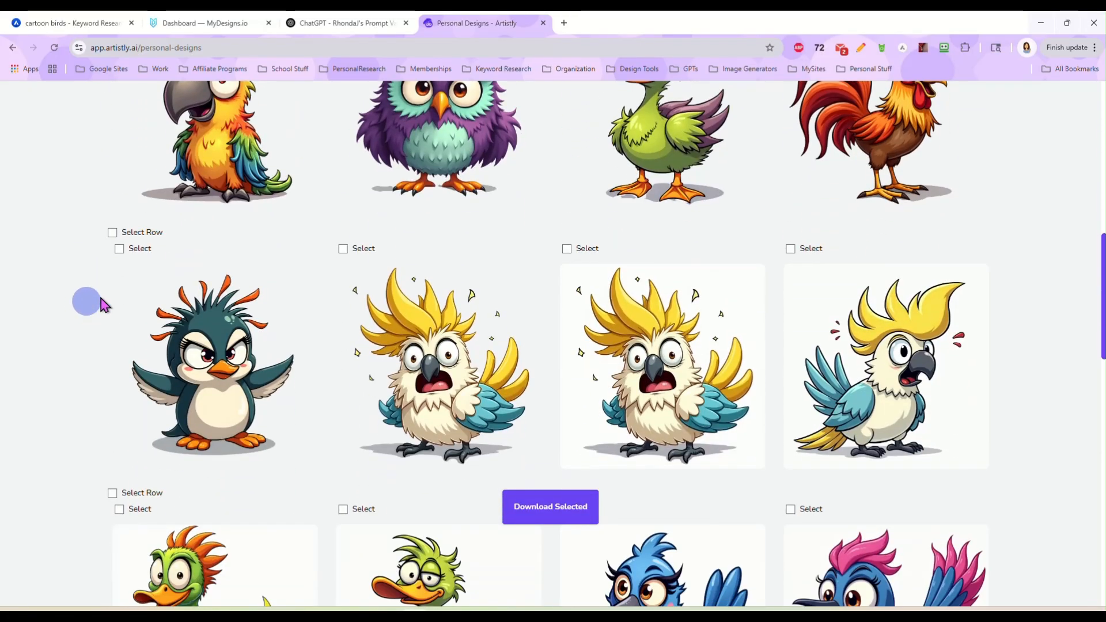
click(343, 248)
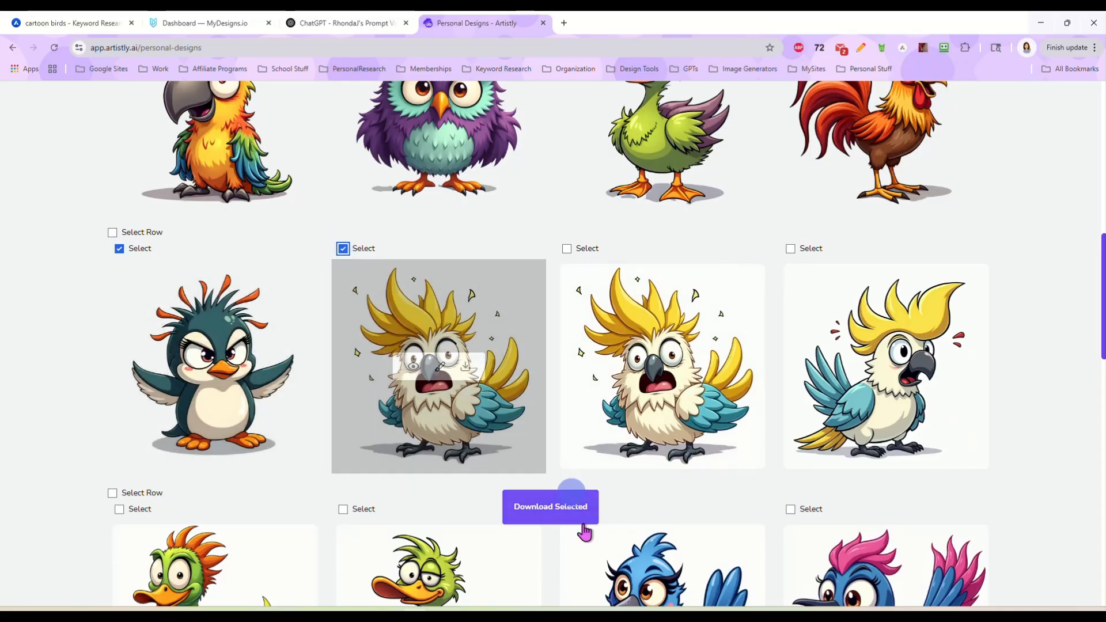
- Download the selected designs as a ZIP named "[Cartoon Birds" into the artistly folder inside WIPTEMP
click(556, 511)
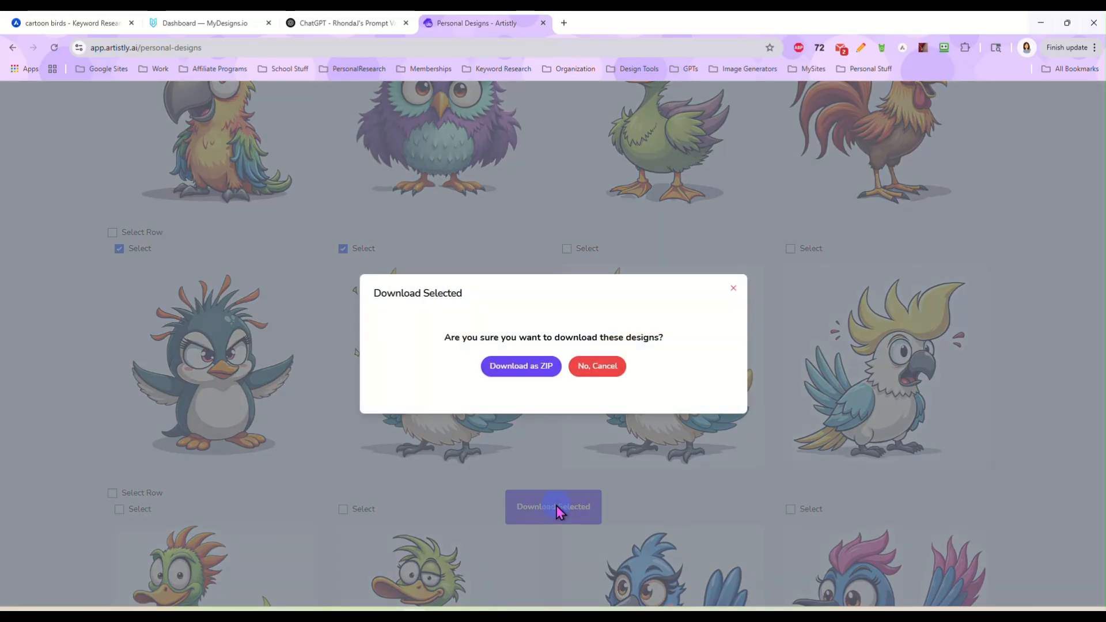
click(533, 369)
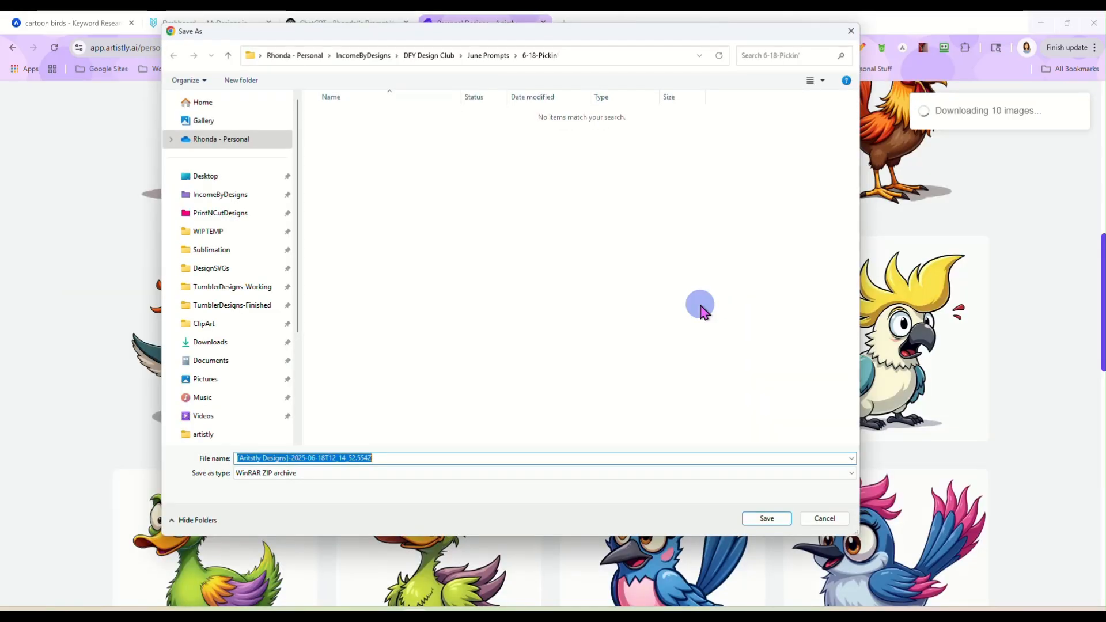
click(241, 233)
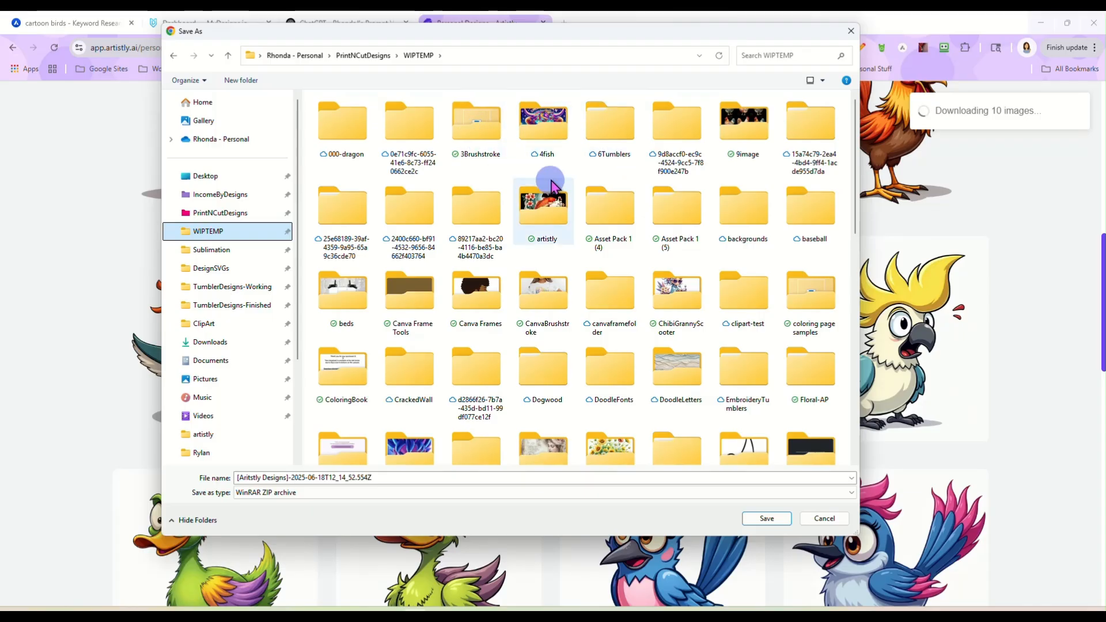
double_click(541, 205)
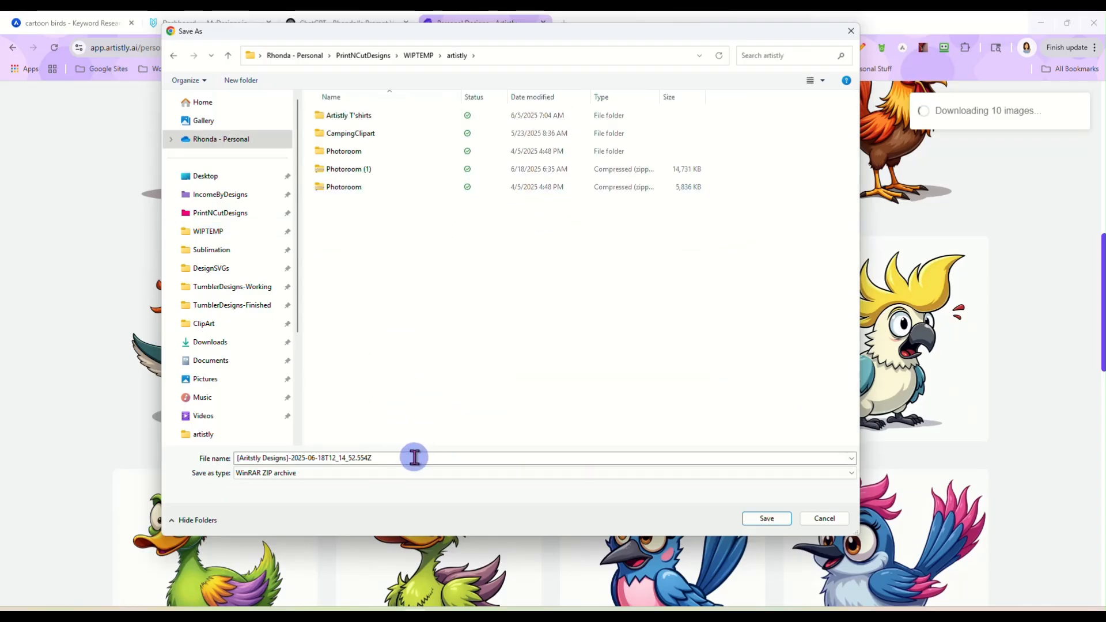
double_click(415, 457)
drag(416, 458, 254, 473)
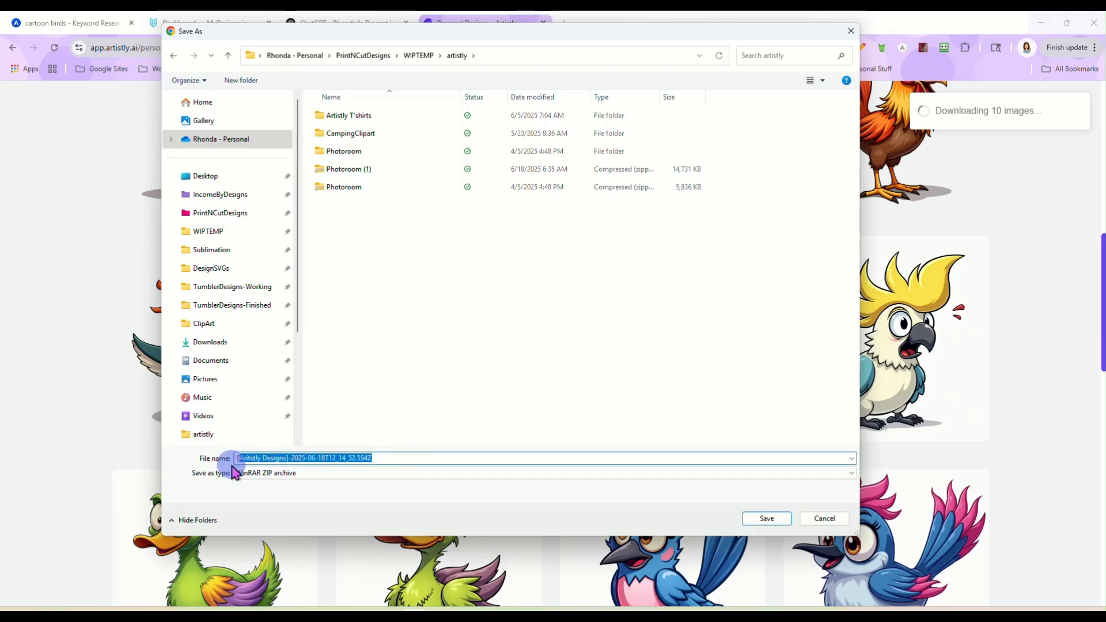
text([Cartoon Birds)
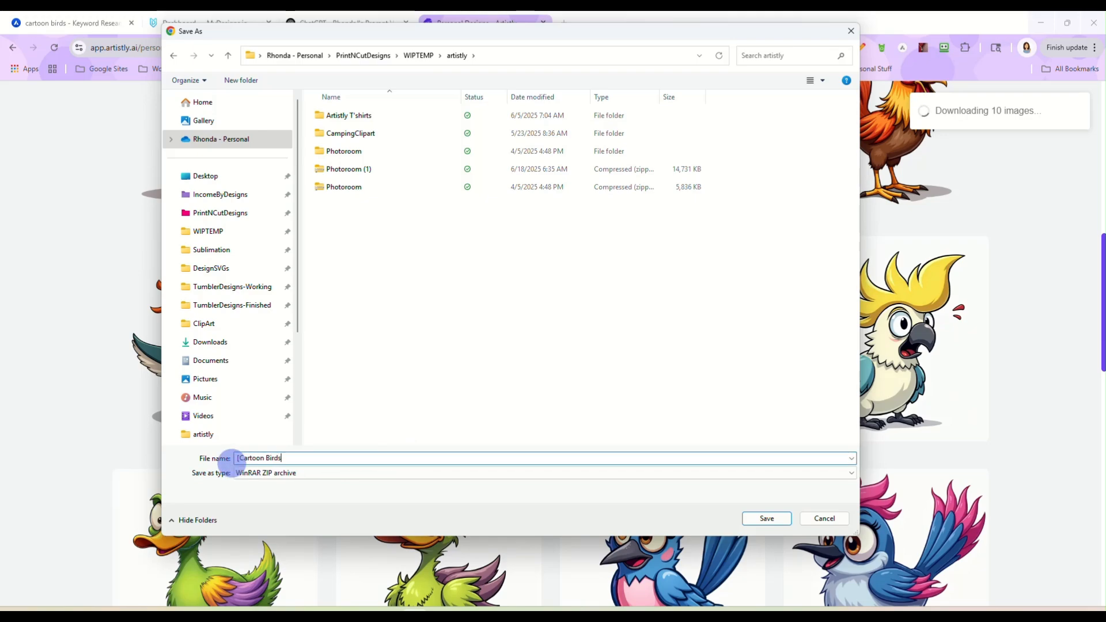
key(Return)
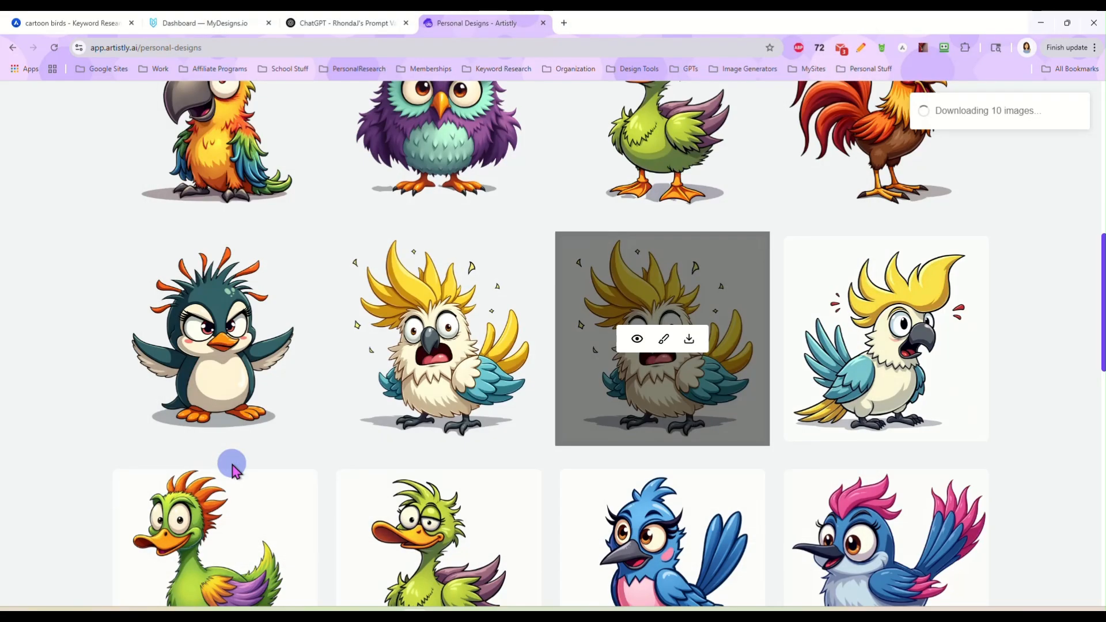
- Switch to File Explorer, open the artistly folder in WIPTEMP and extract all files from the "[Cartoon Birds" ZIP
click(997, 50)
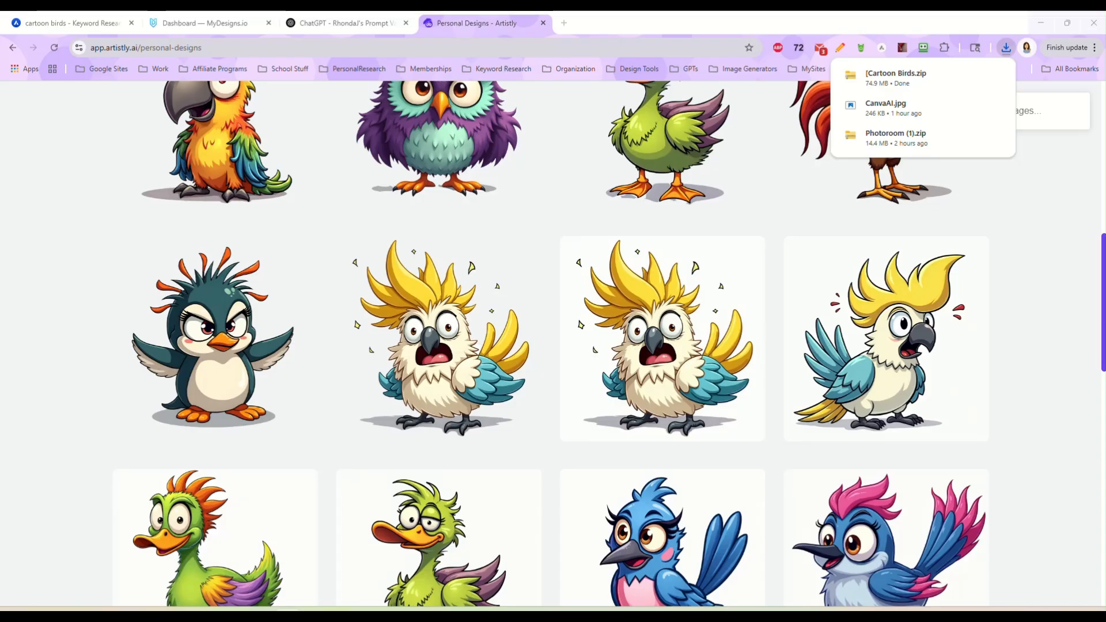
drag(743, 149, 686, 123)
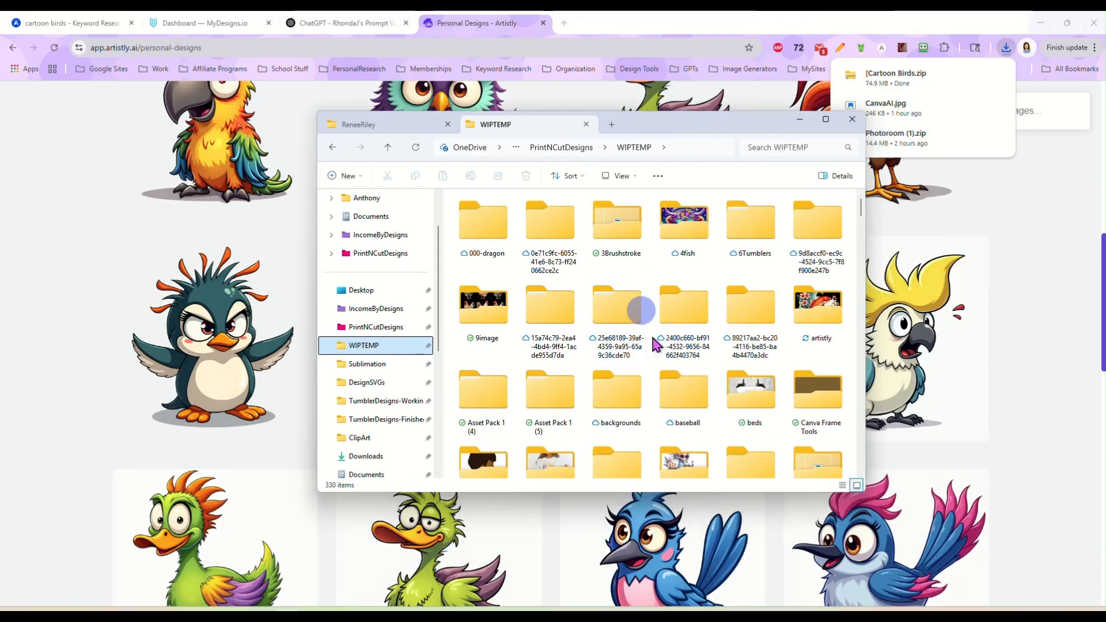
double_click(816, 302)
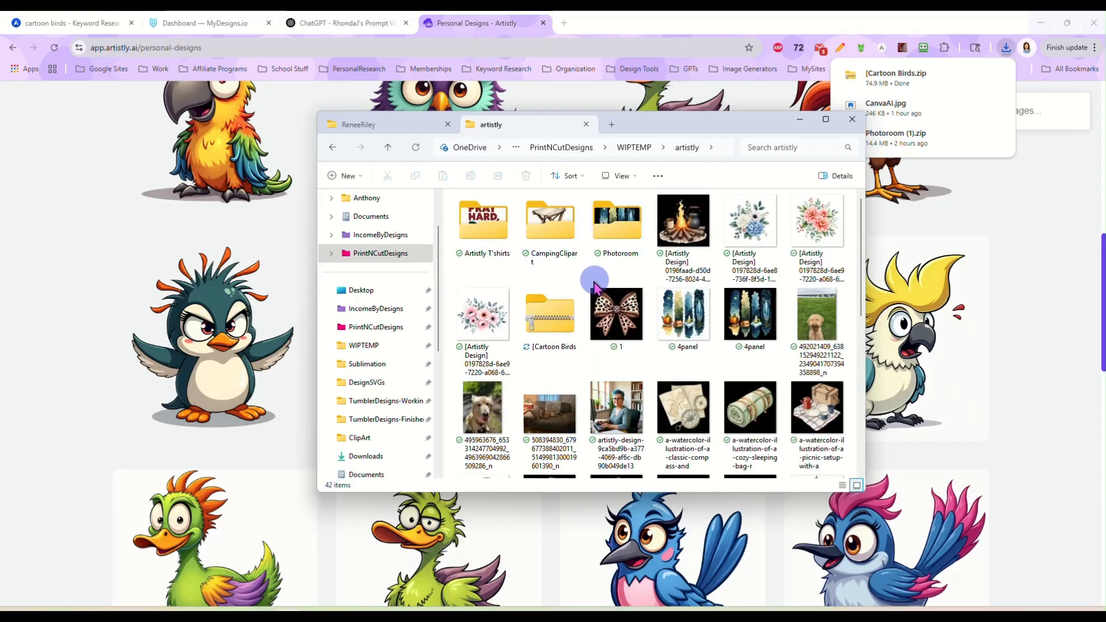
click(550, 323)
right_click(551, 323)
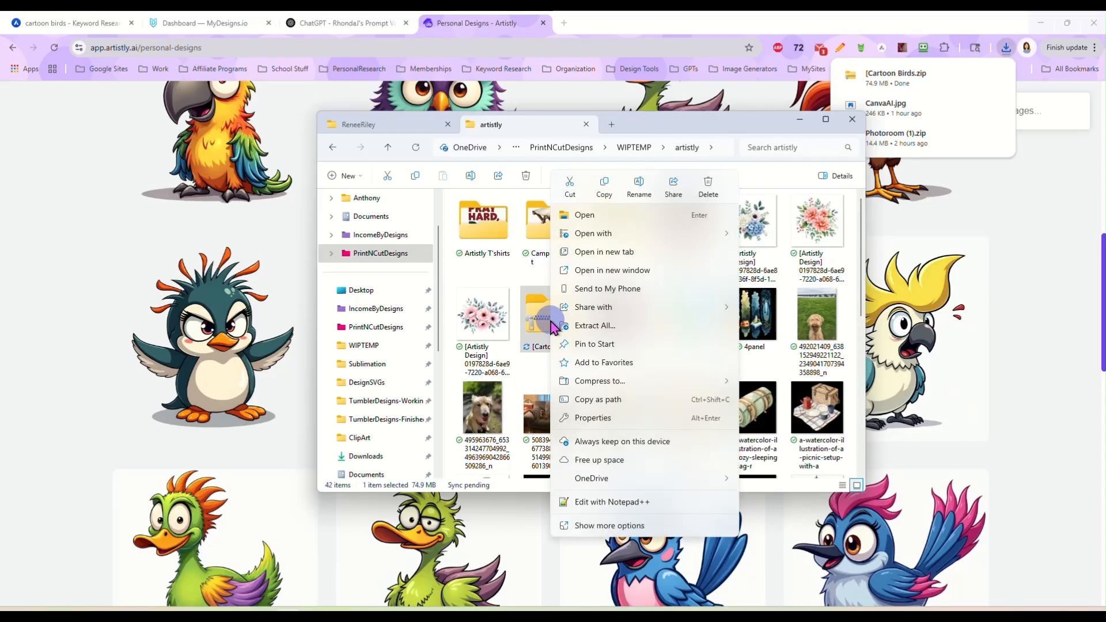
click(591, 327)
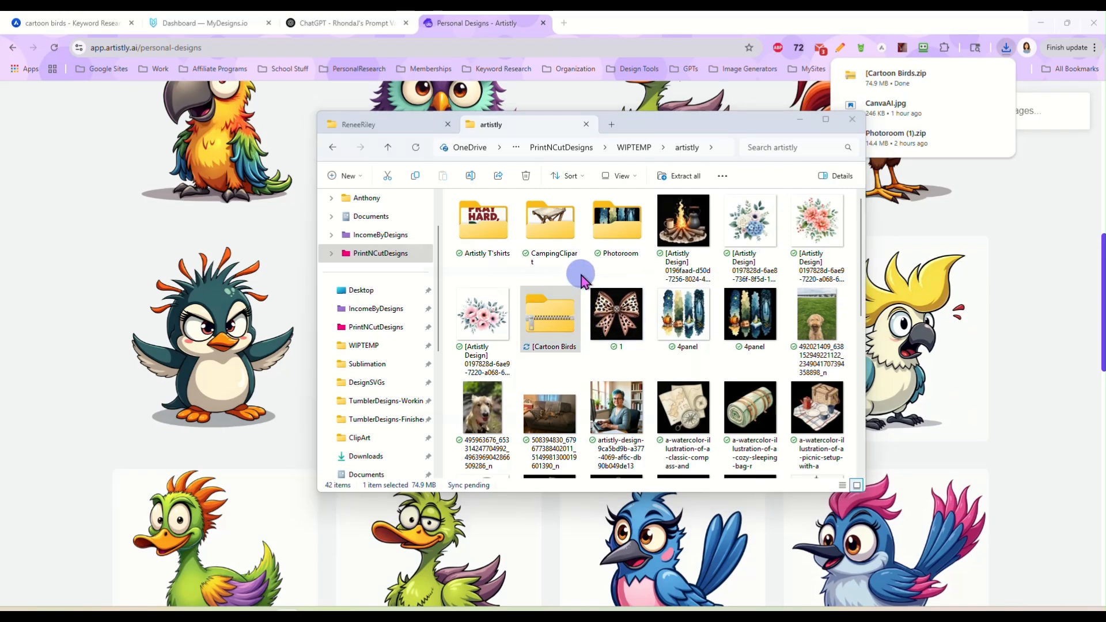
click(654, 426)
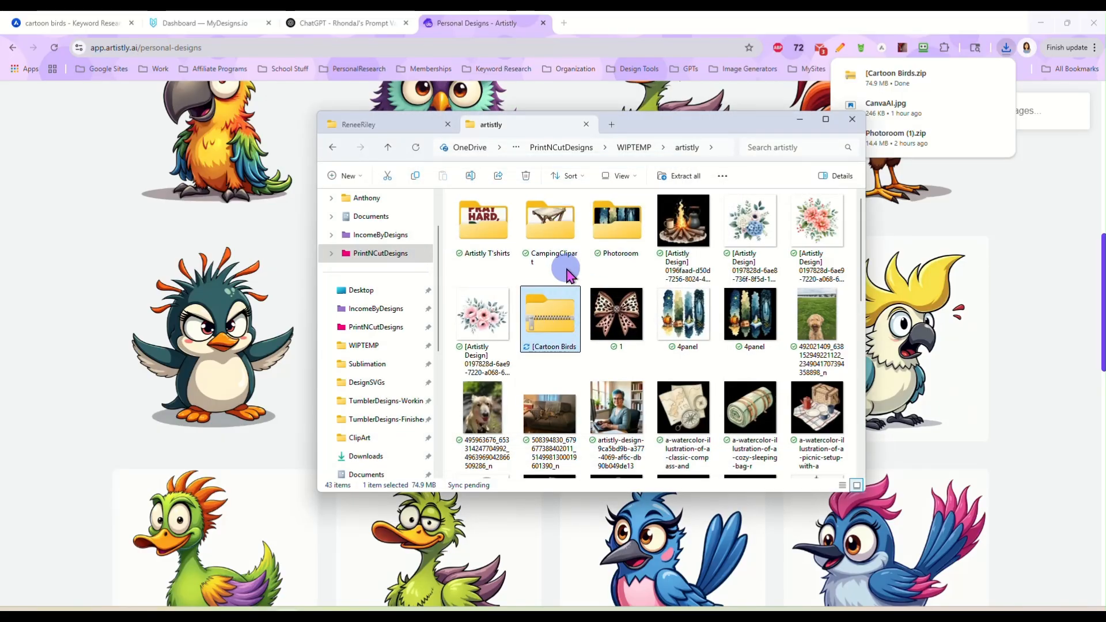
- Open the extracted "[Cartoon Birds" folder and check the purple owl image's pixel dimensions and DPI in its file info
scroll(597, 338, down, 5)
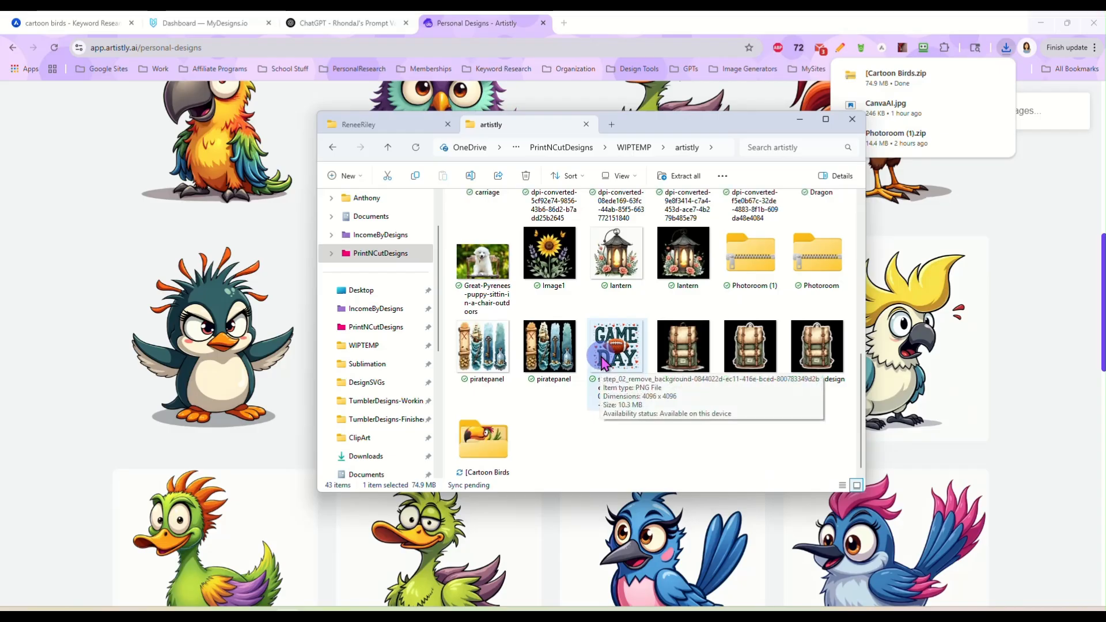
double_click(487, 448)
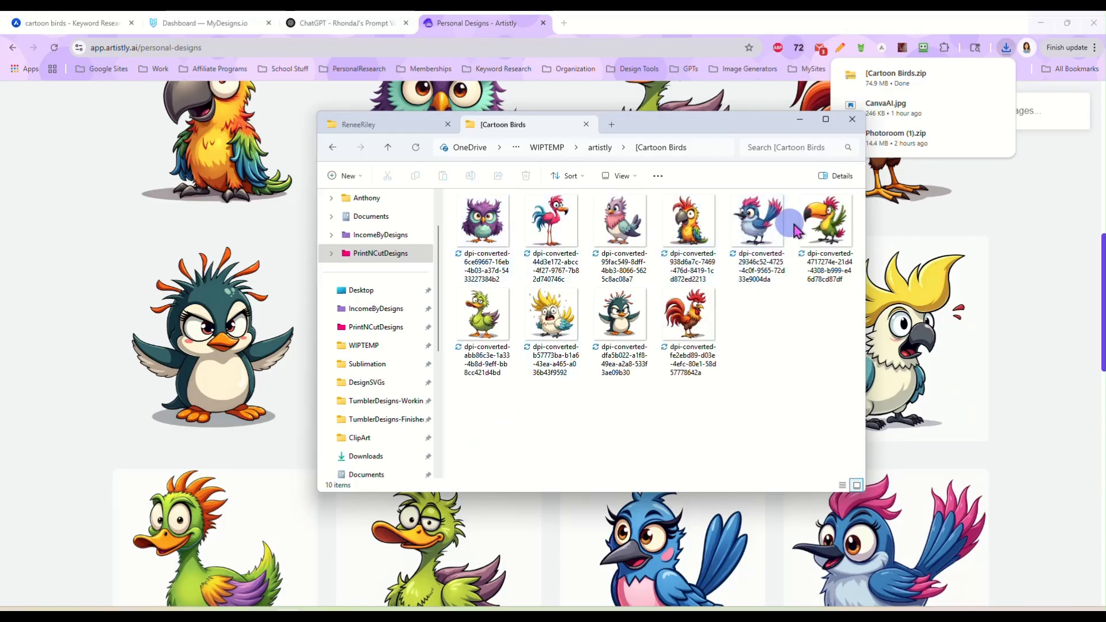
click(485, 233)
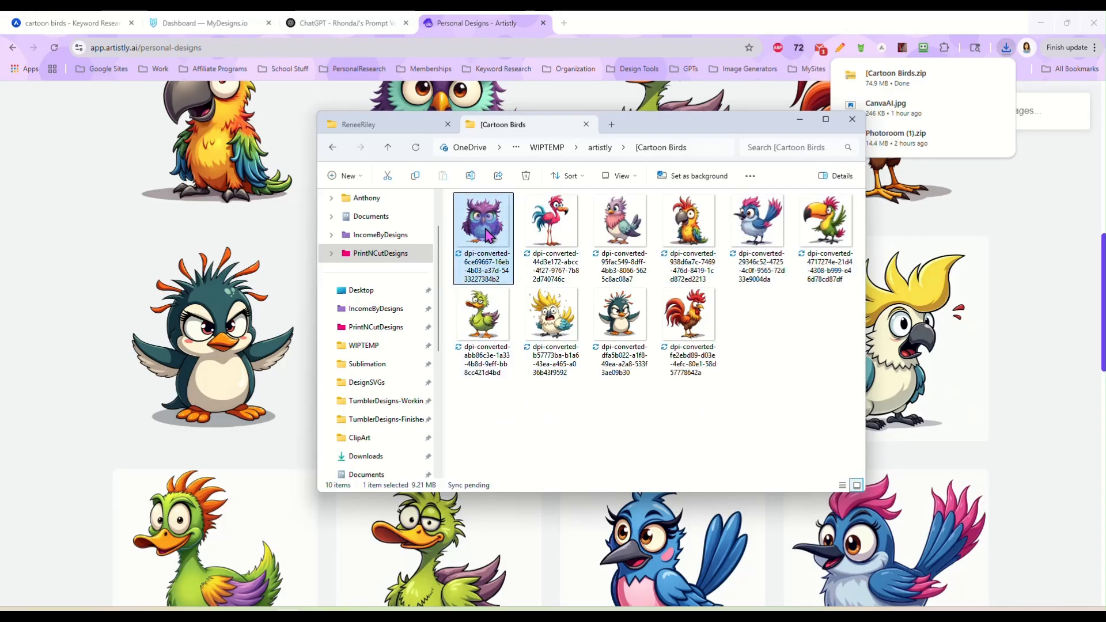
double_click(486, 233)
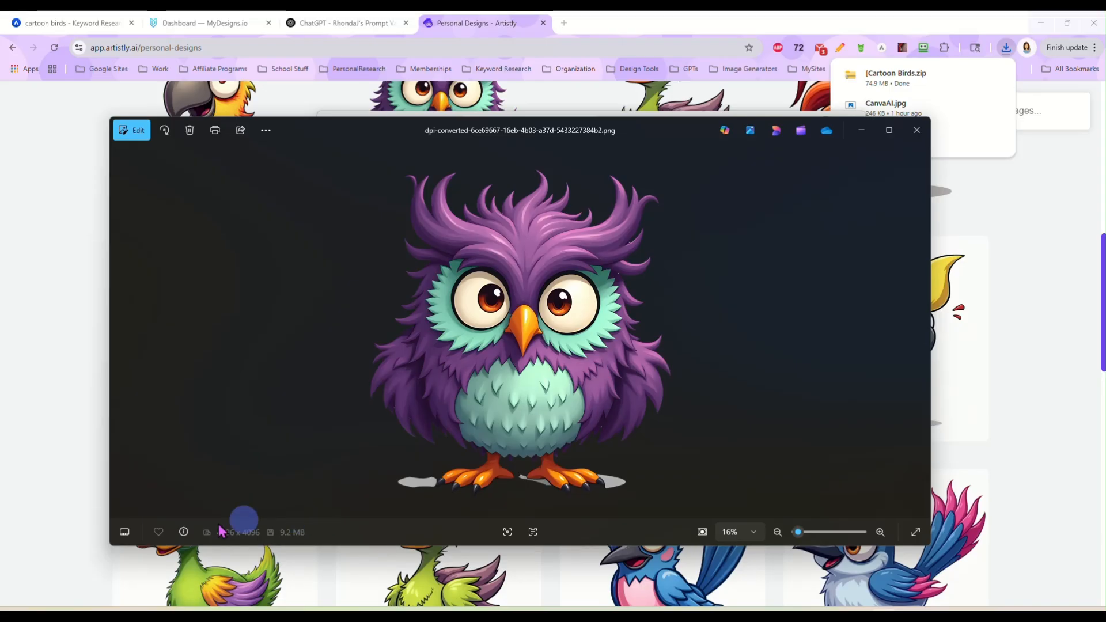
click(184, 531)
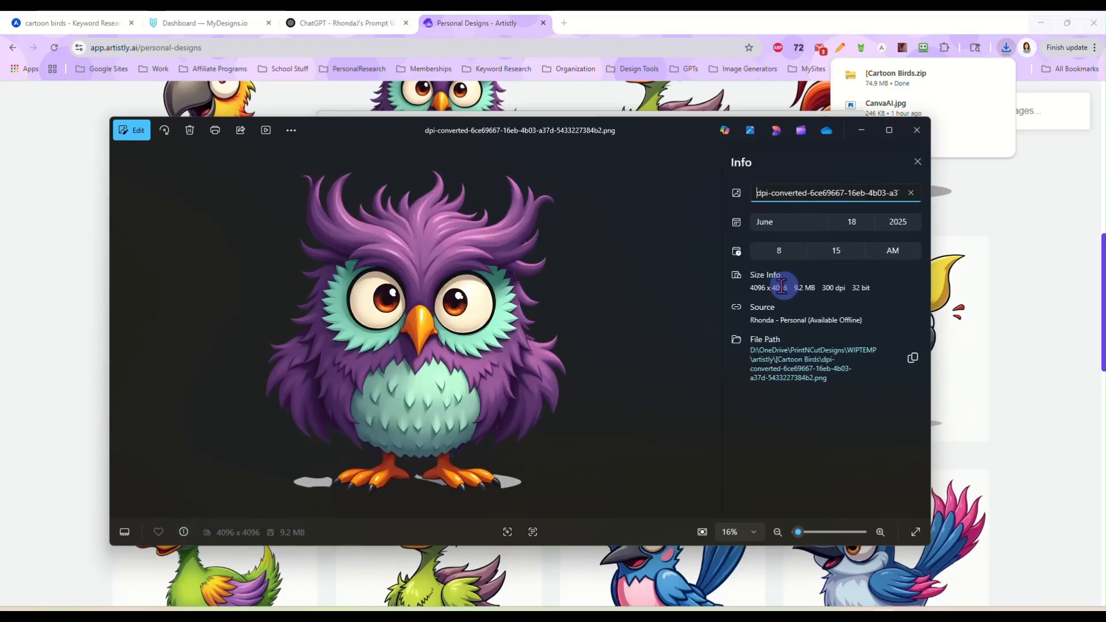
drag(752, 287, 792, 288)
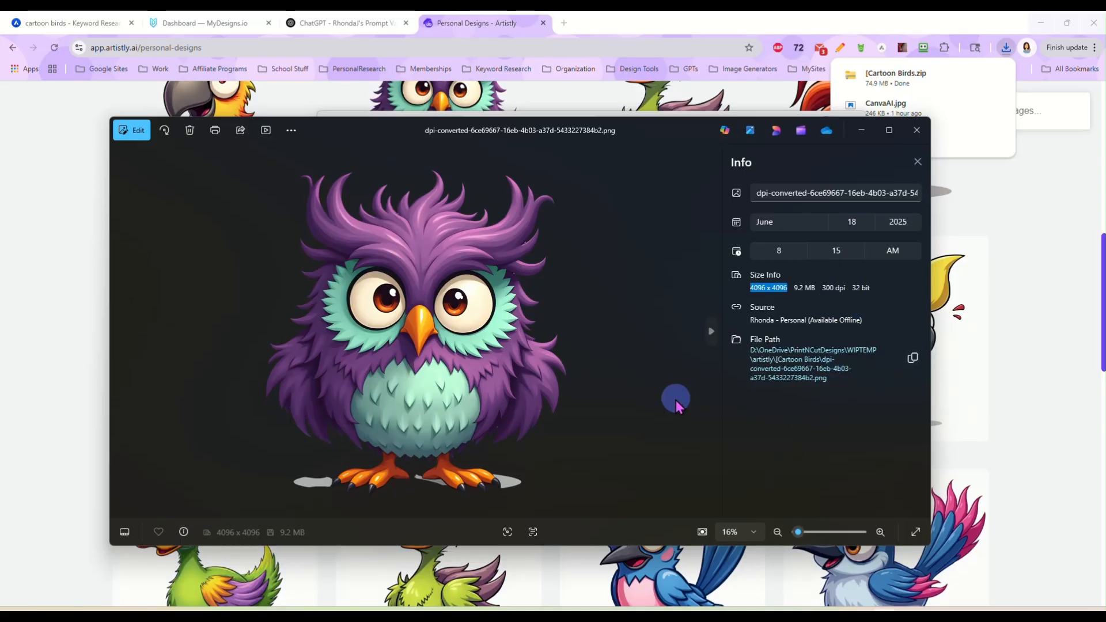
click(183, 531)
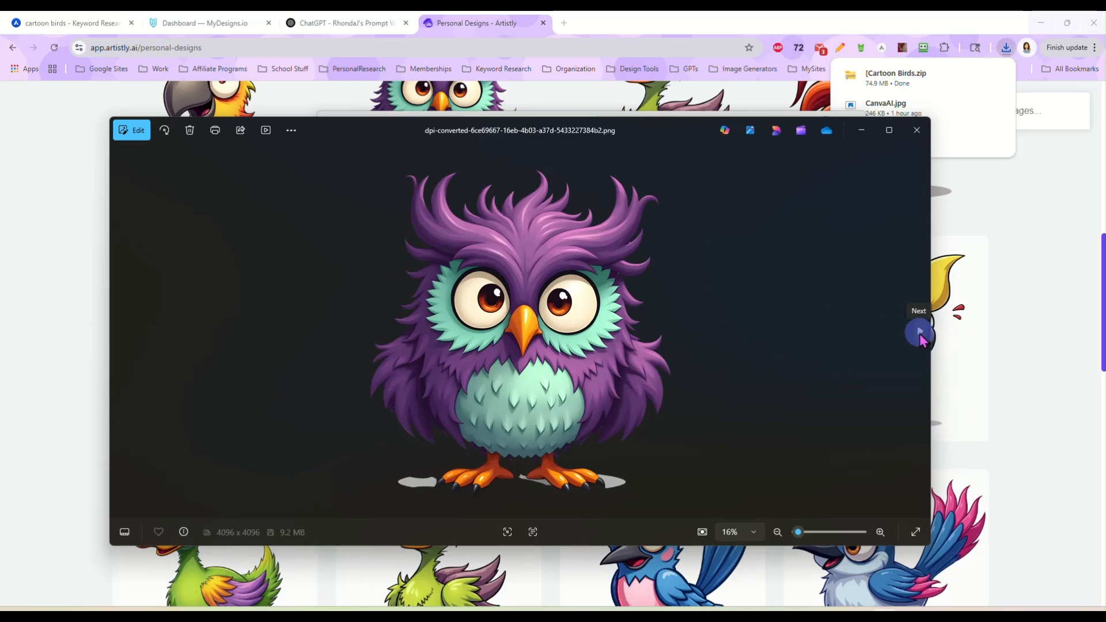
- Page through the remaining extracted bird images from the flamingo to the rooster to inspect their removed backgrounds, and close the viewer
click(919, 333)
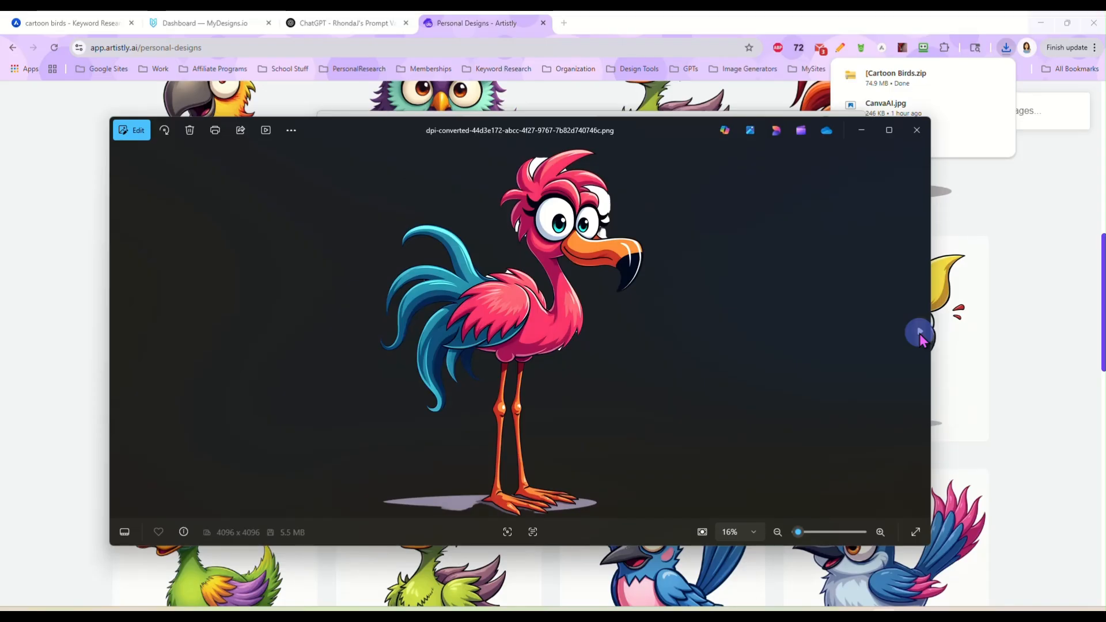
click(918, 333)
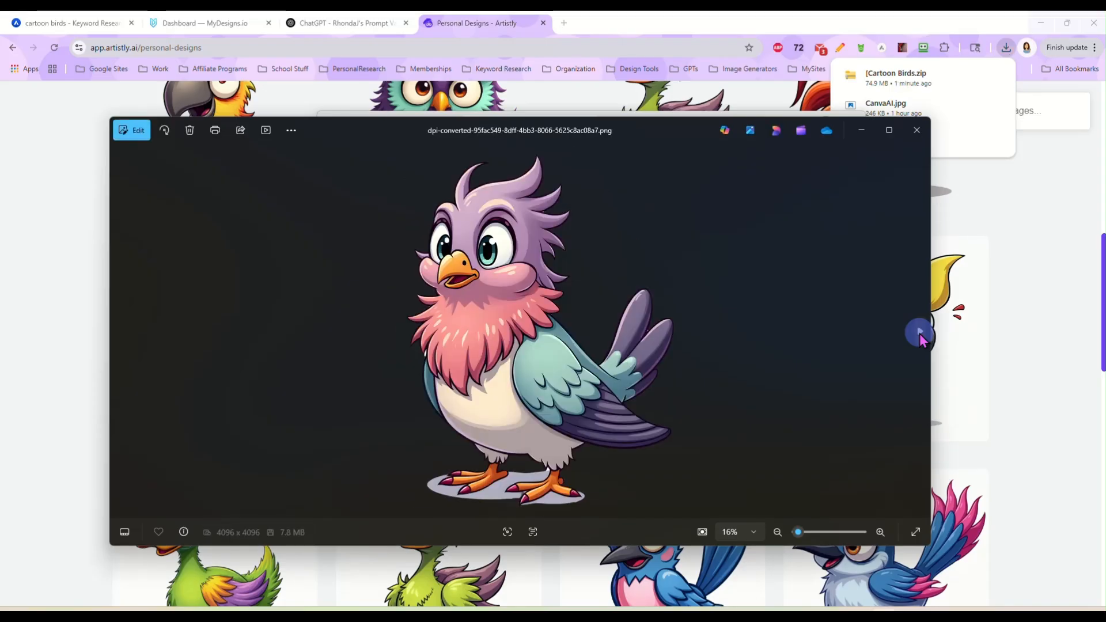
click(918, 333)
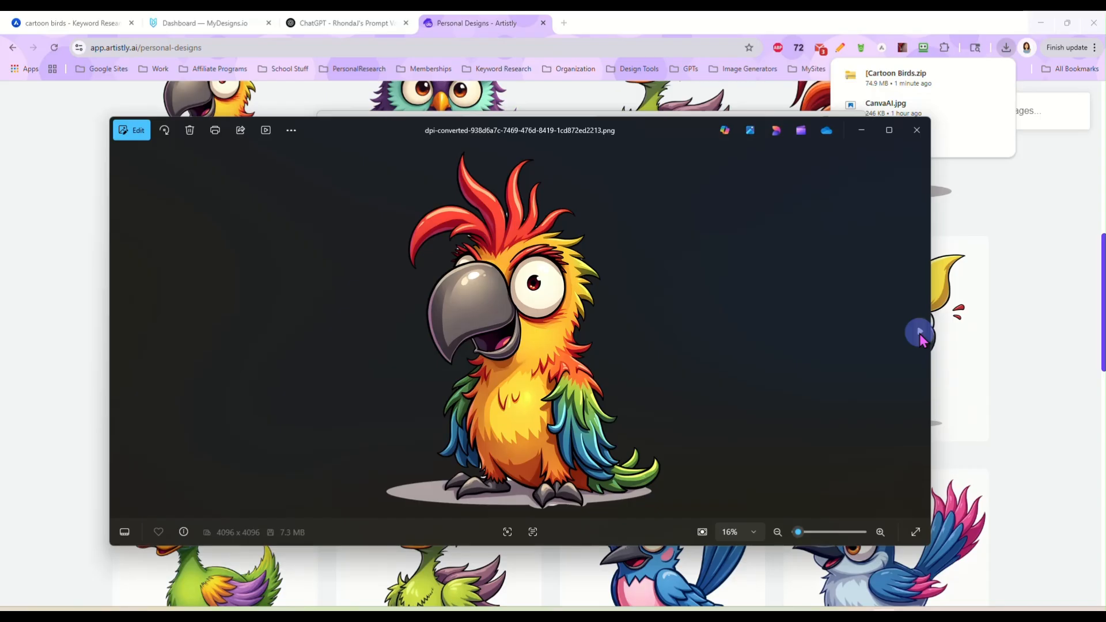
click(918, 333)
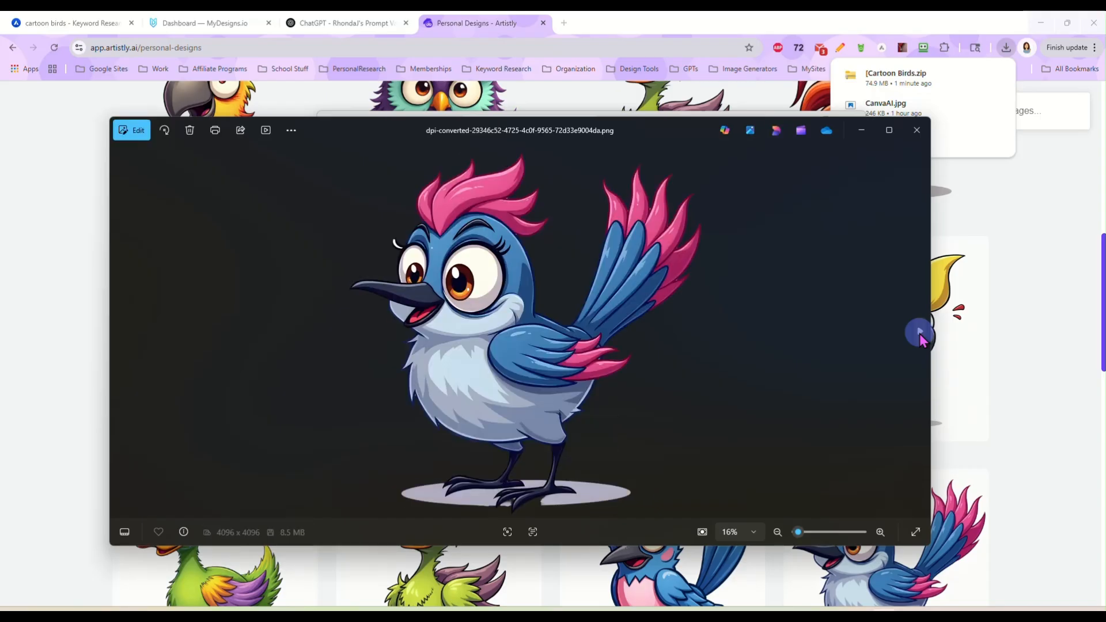
click(918, 333)
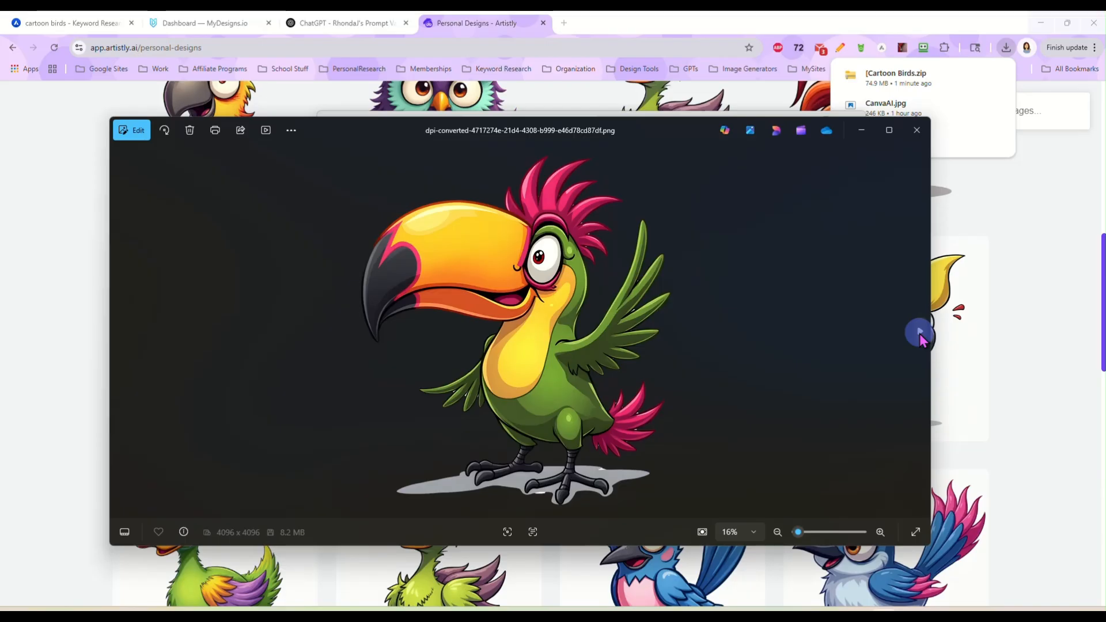
click(918, 333)
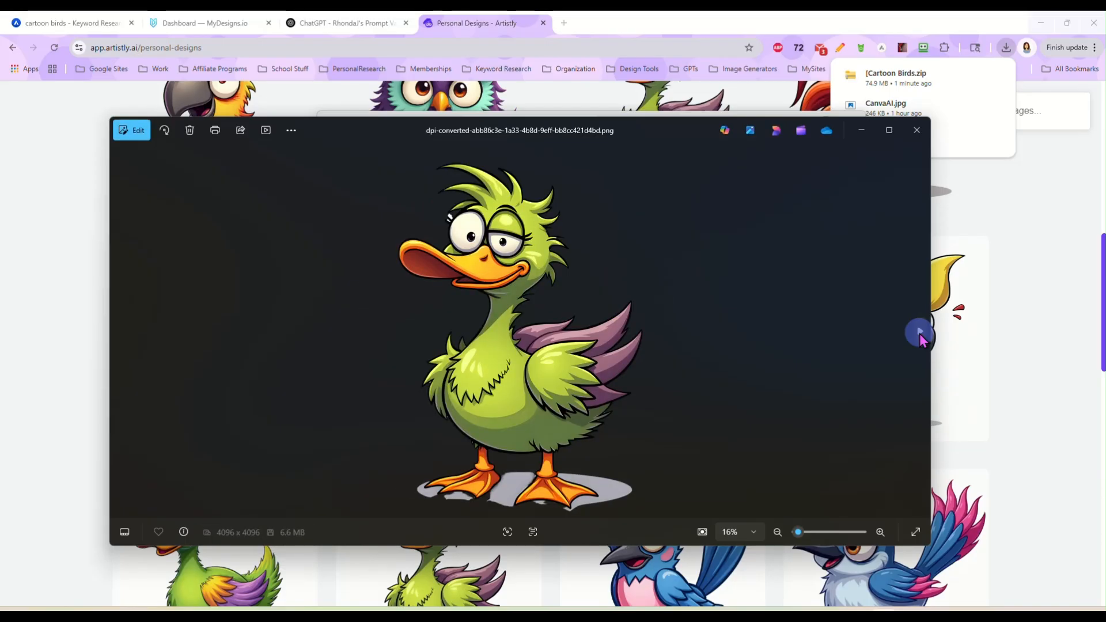
click(919, 334)
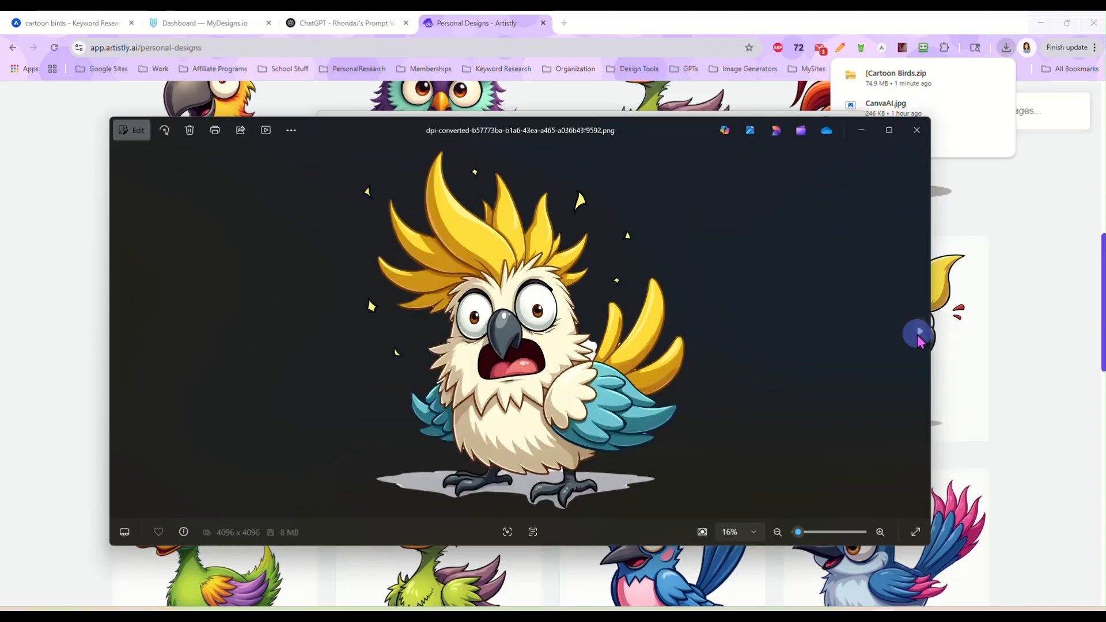
click(919, 334)
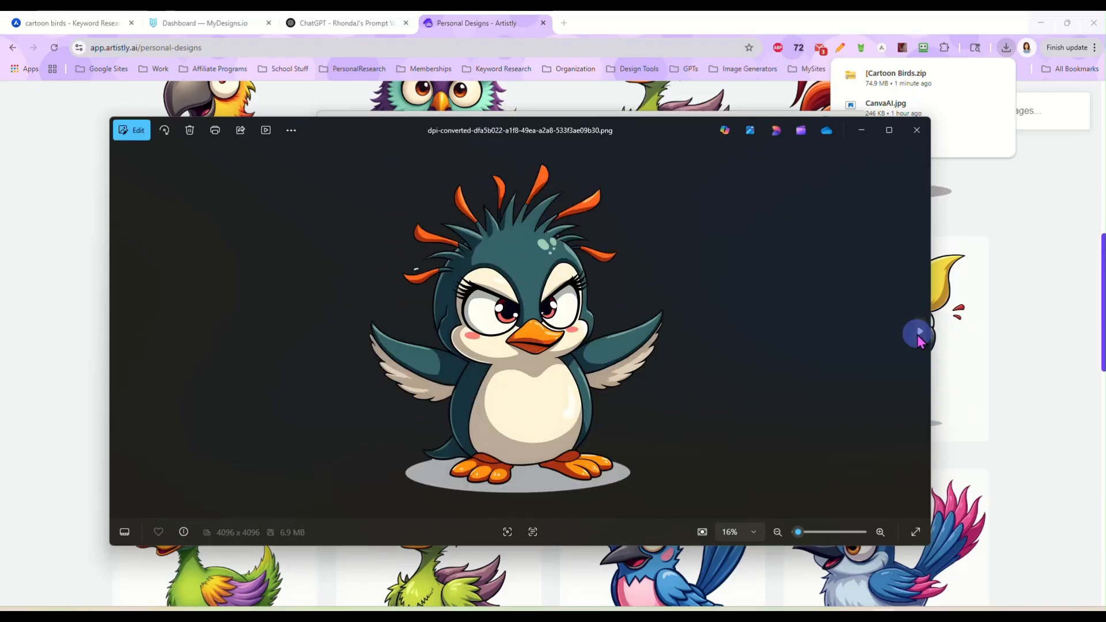
click(919, 334)
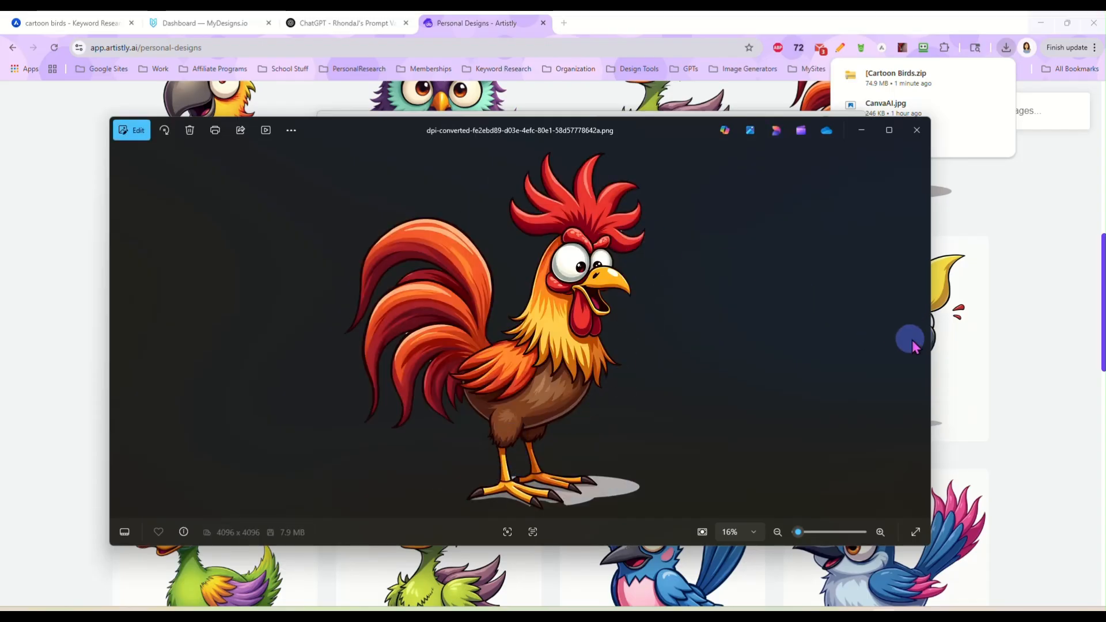
click(917, 130)
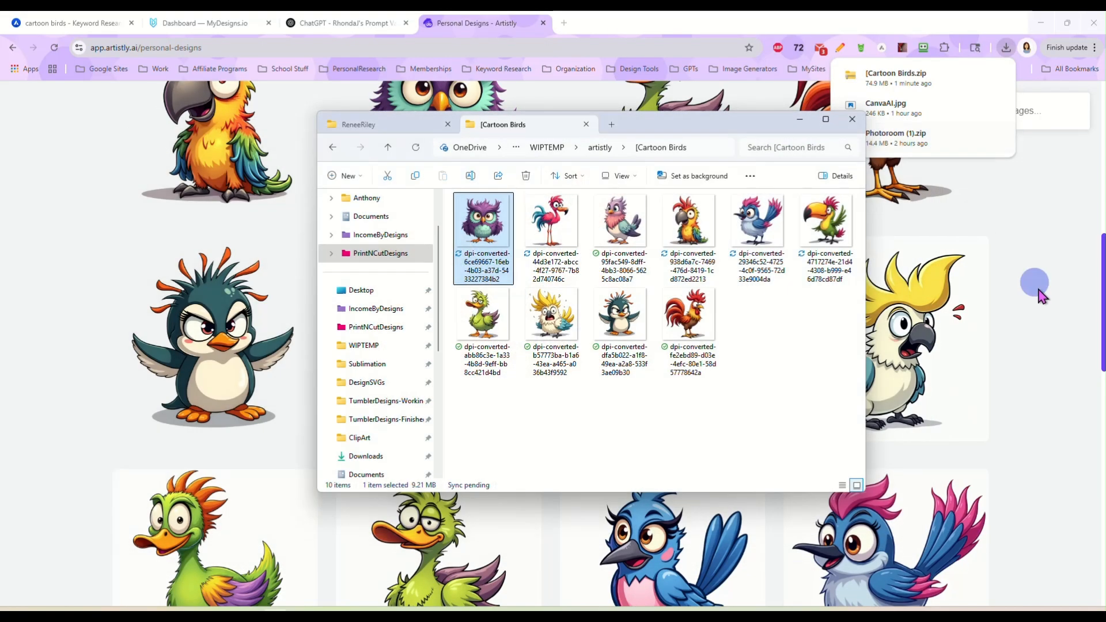
- Return to Artistly's personal designs and look over the processed birds and the original versions below them
click(1039, 293)
scroll(1039, 297, up, 7)
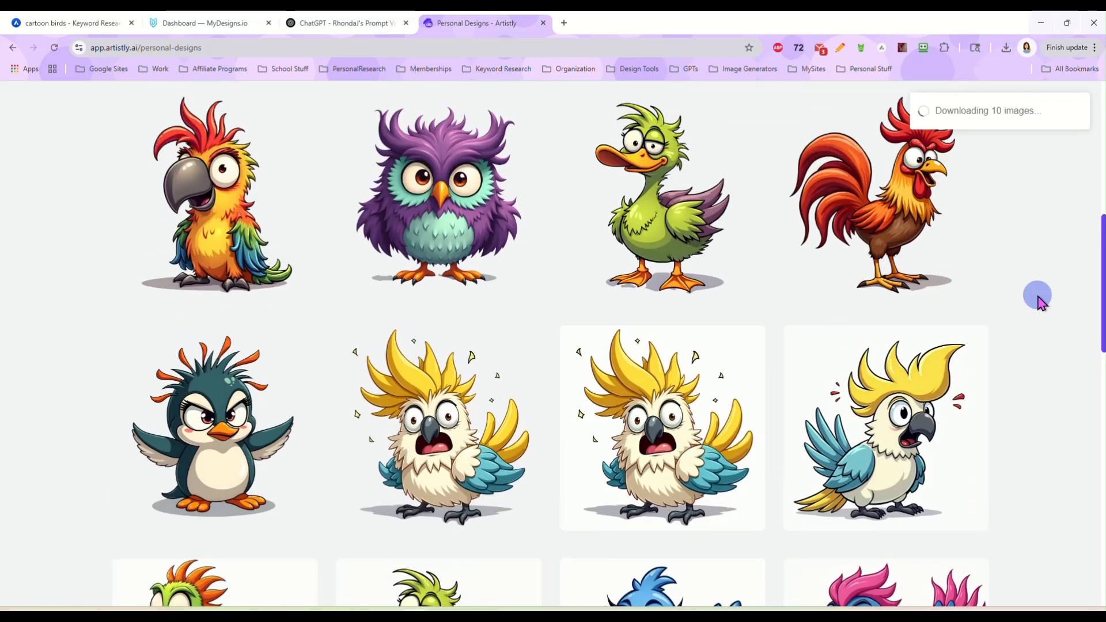
scroll(1014, 305, down, 11)
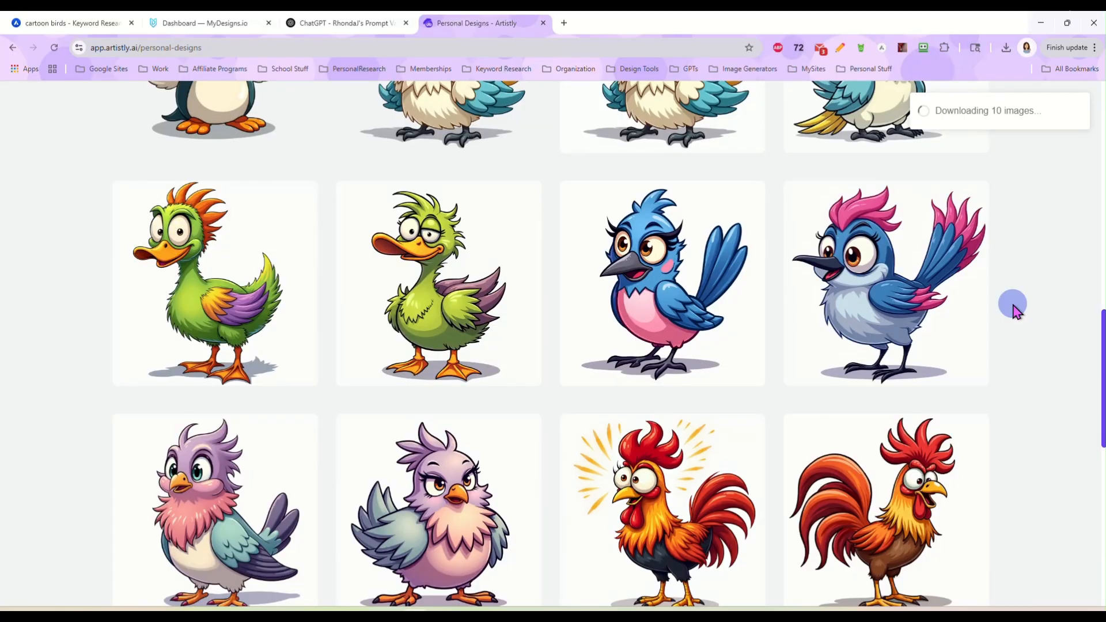
scroll(1012, 306, up, 4)
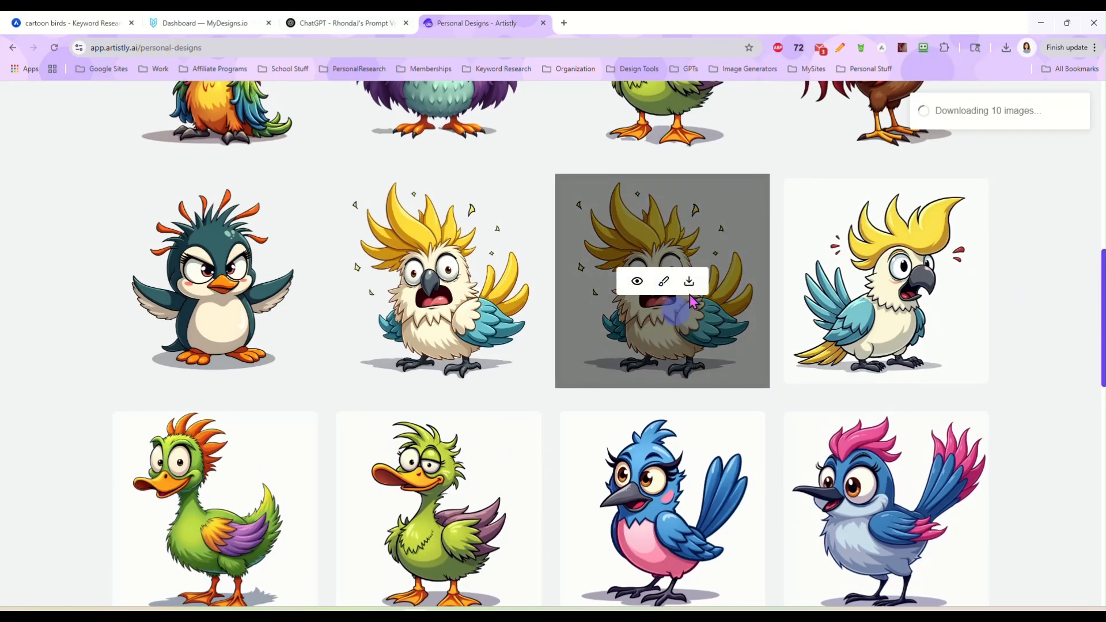
scroll(1026, 395, down, 4)
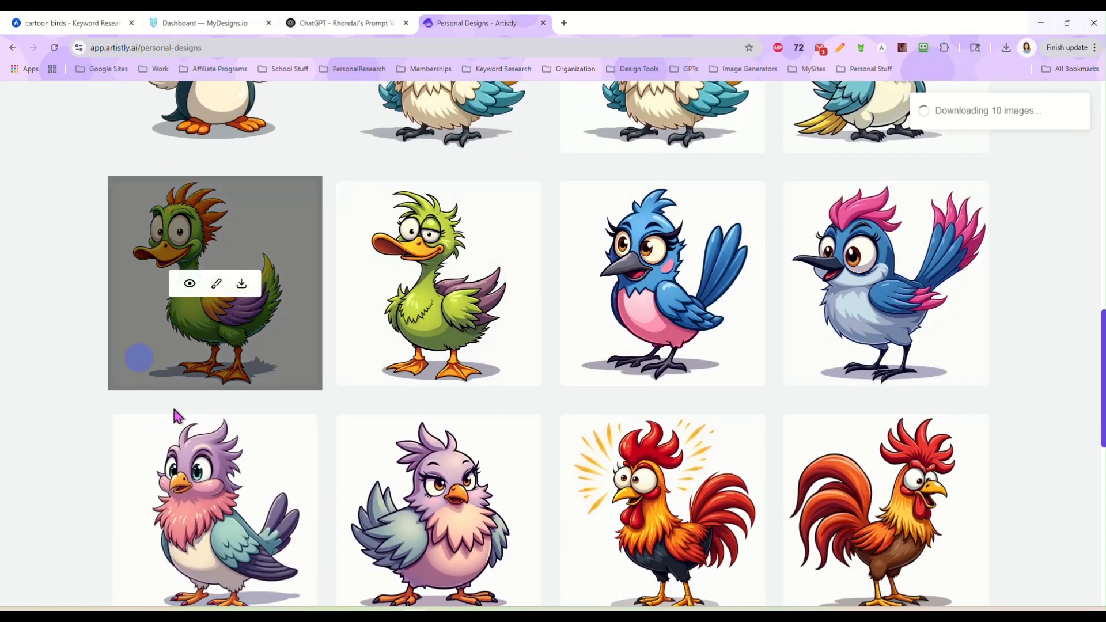
scroll(296, 481, down, 2)
scroll(316, 408, down, 6)
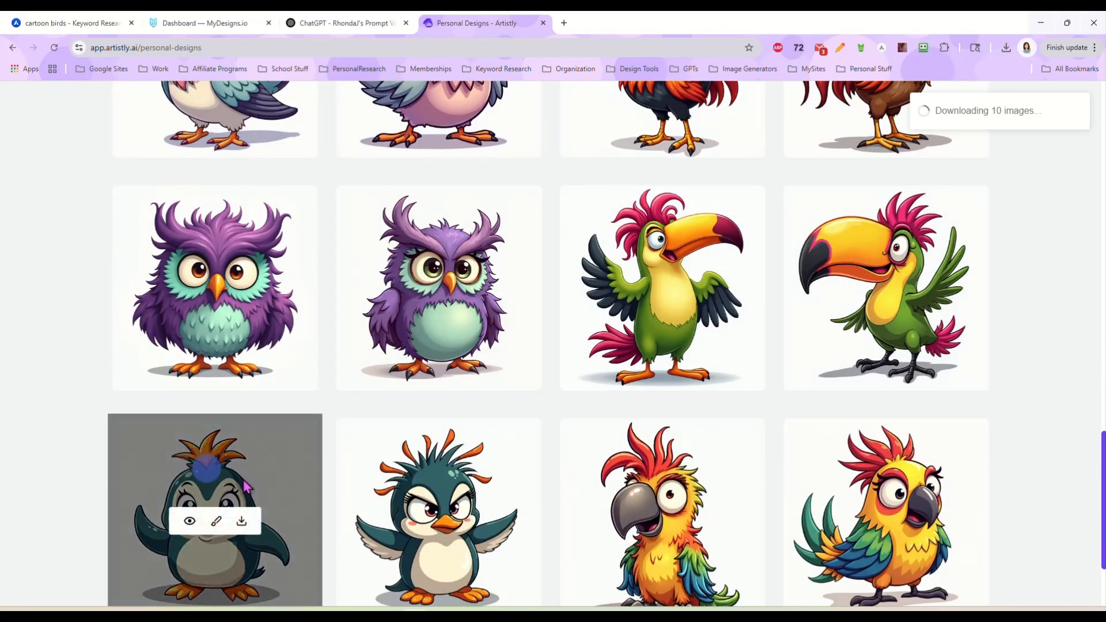
- Start a bulk download and select the original white-background versions of the open-beaked cockatoo, the lime green duck and the pink-crested blue bird
scroll(622, 379, down, 3)
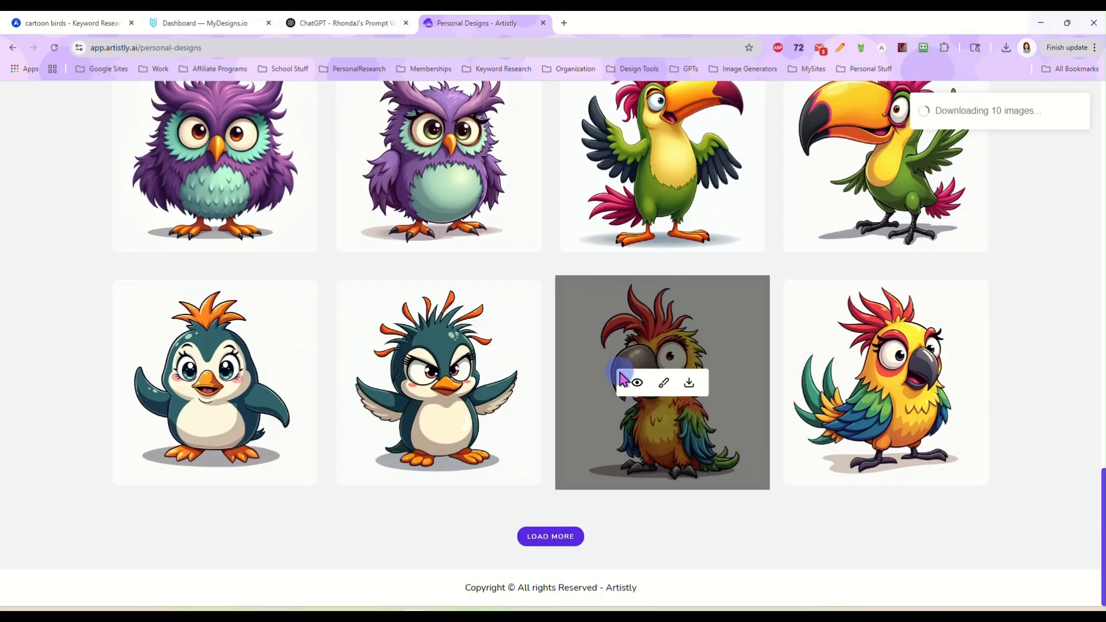
scroll(599, 443, up, 10)
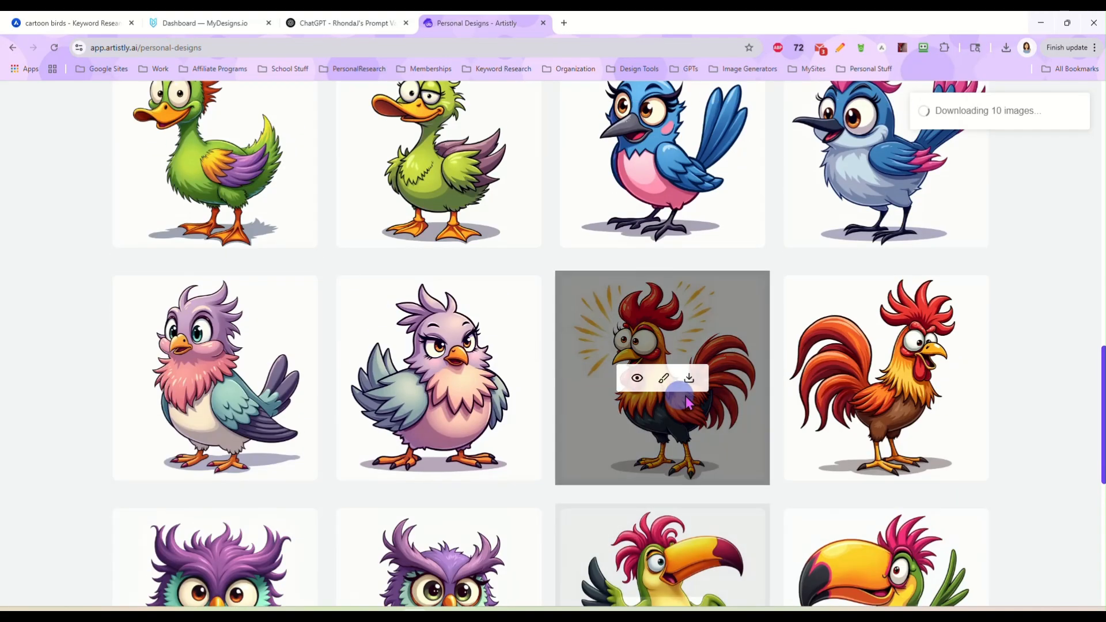
scroll(714, 447, up, 3)
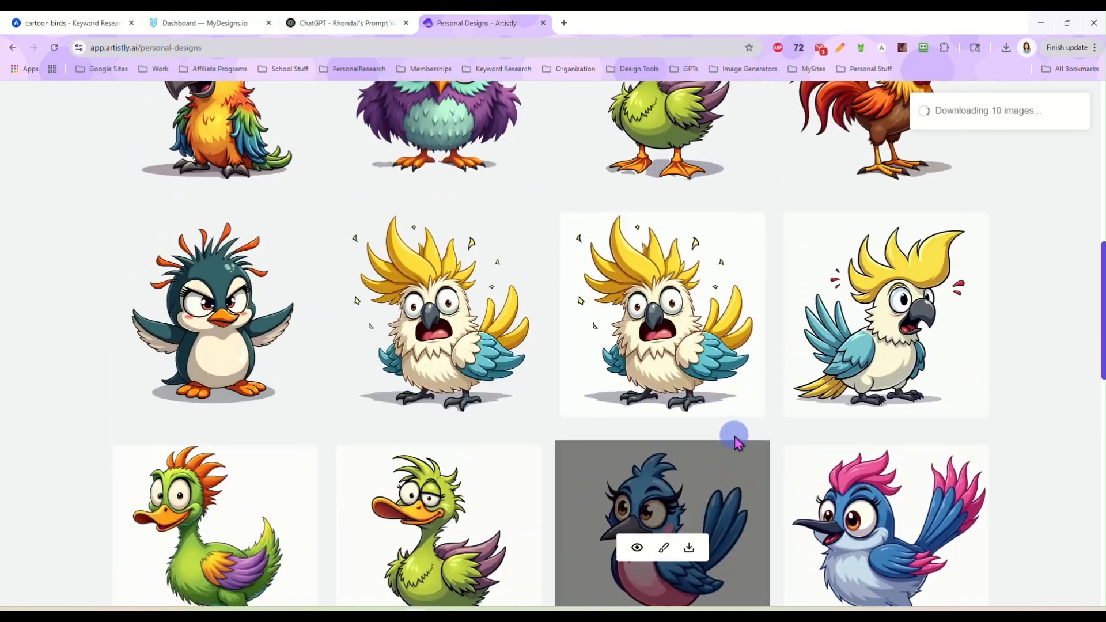
scroll(662, 374, up, 6)
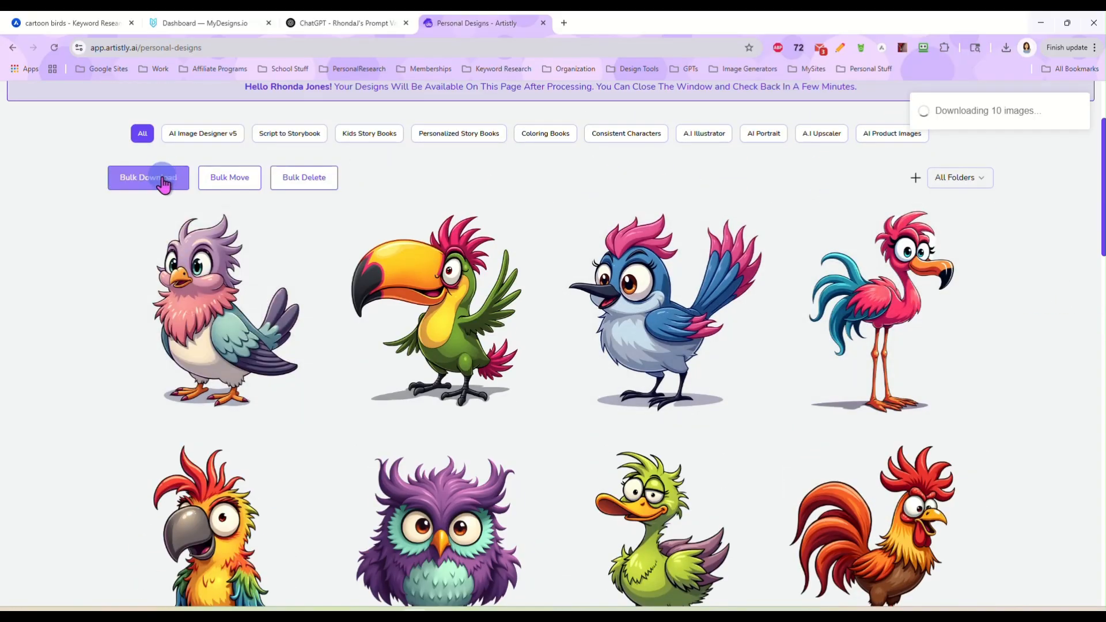
click(165, 178)
scroll(93, 323, down, 10)
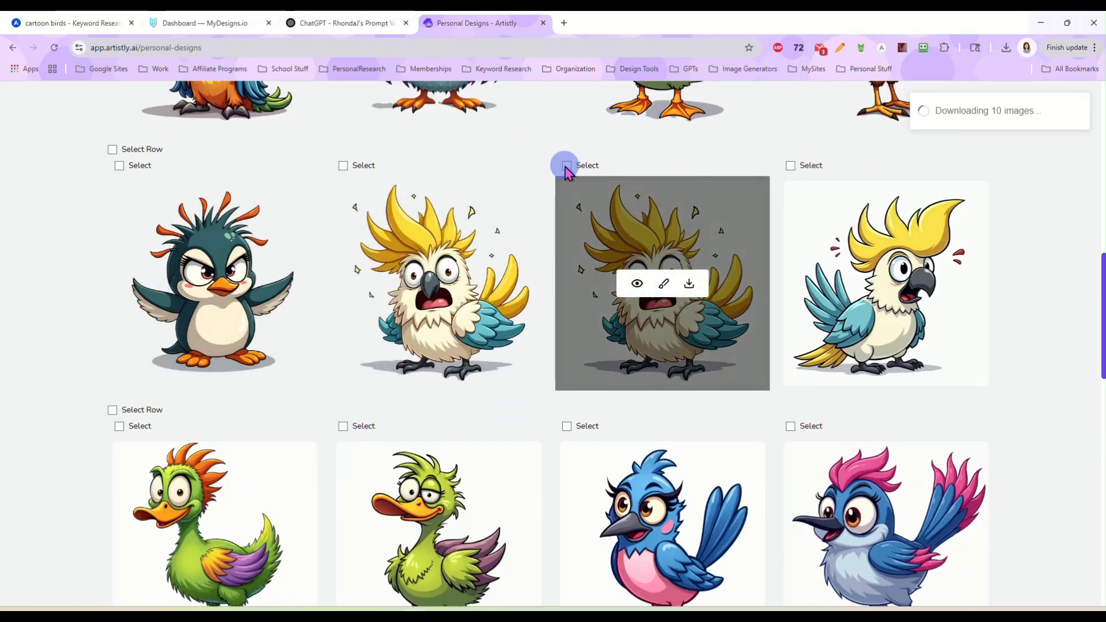
click(566, 167)
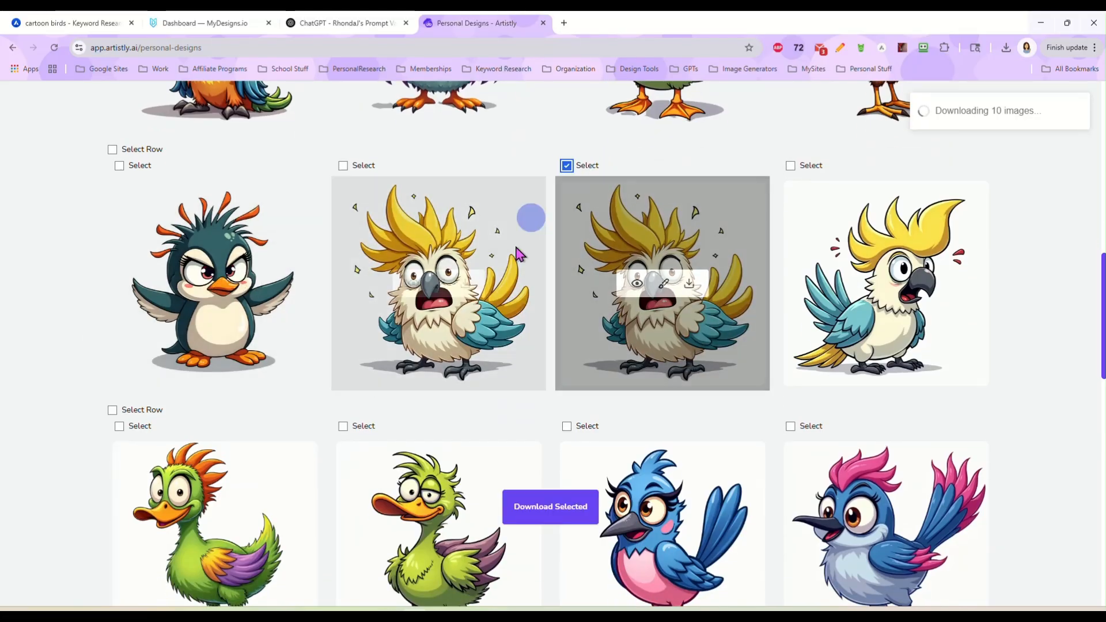
scroll(407, 305, down, 2)
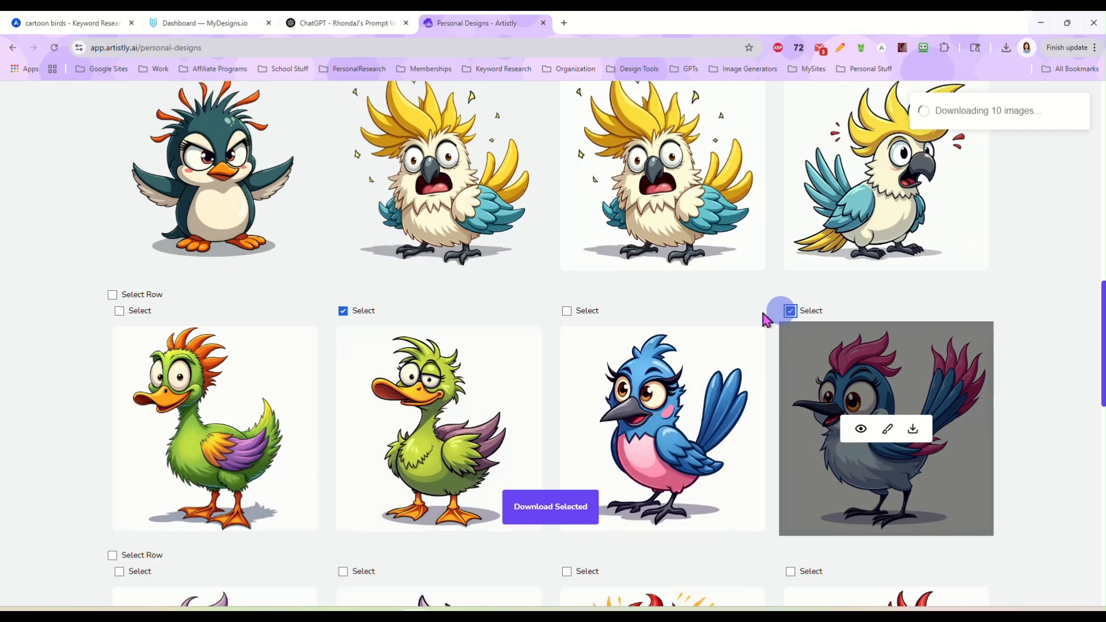
- Add the original brown rooster, the lavender bird with the pink chest, the wide purple owl and a toucan to the download selection
scroll(766, 320, down, 5)
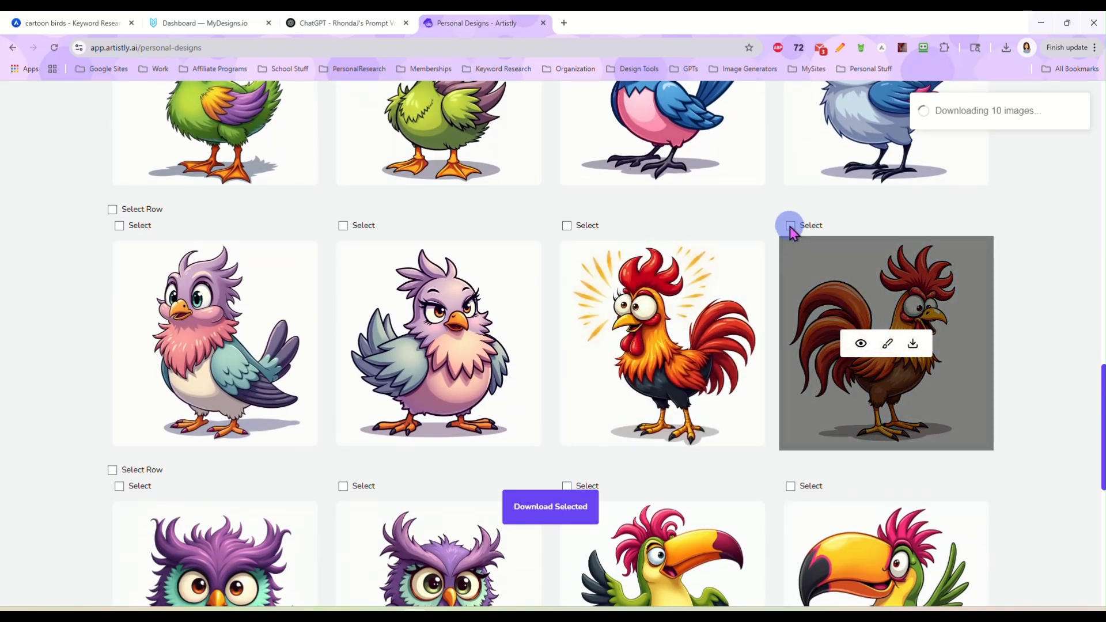
click(791, 226)
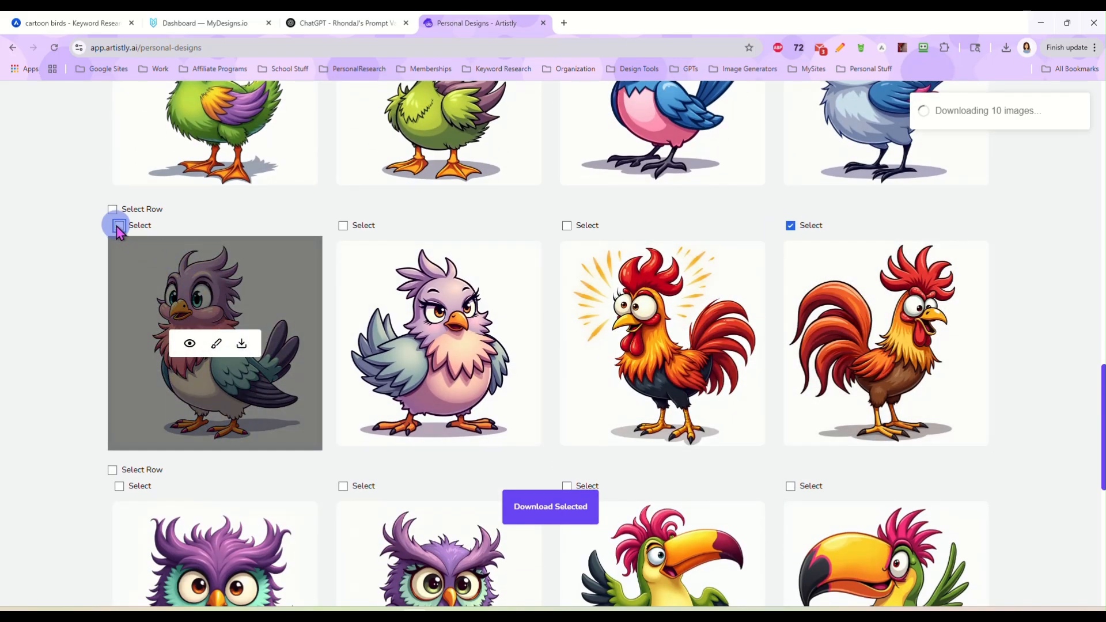
click(119, 226)
scroll(69, 326, down, 5)
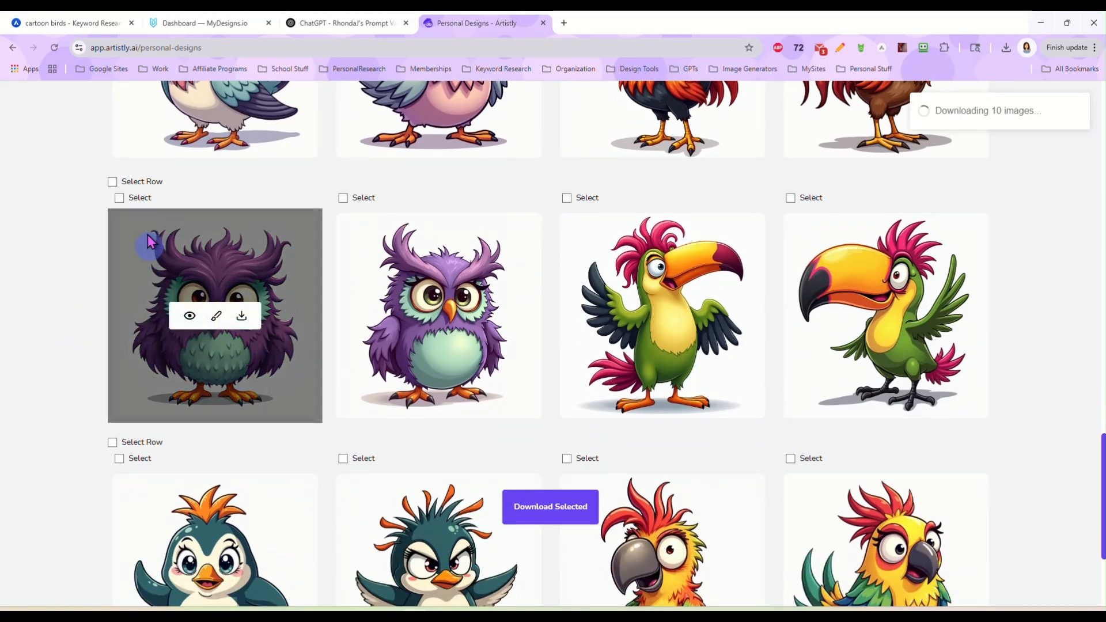
click(119, 198)
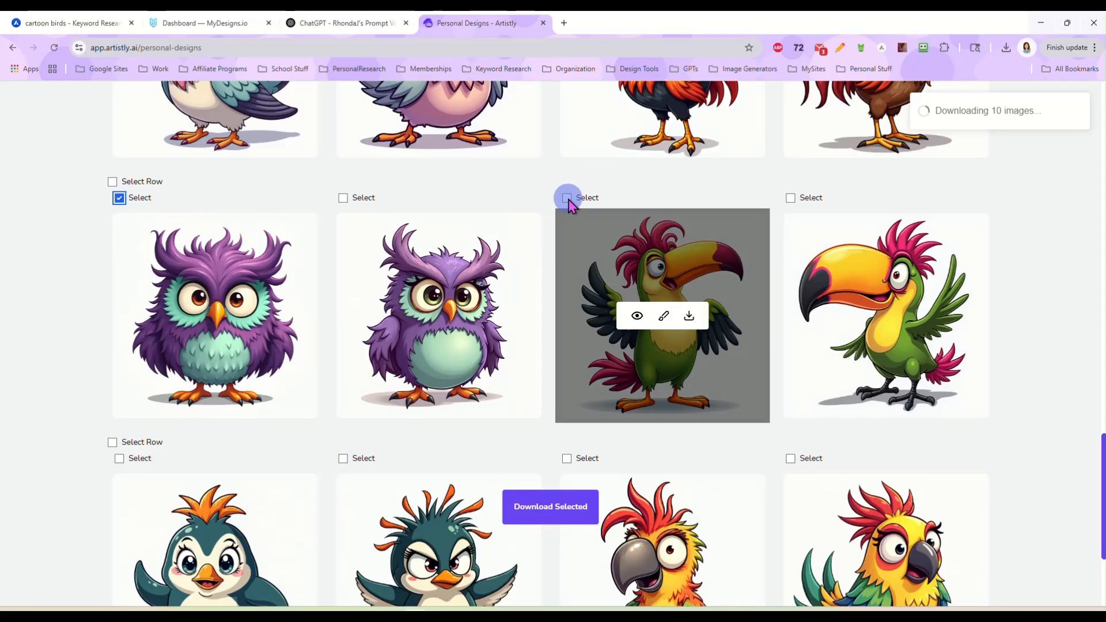
- Add the angry penguin and the grey-beaked parrot, load more designs, and select the original flamingo with the teal tail
scroll(790, 204, down, 3)
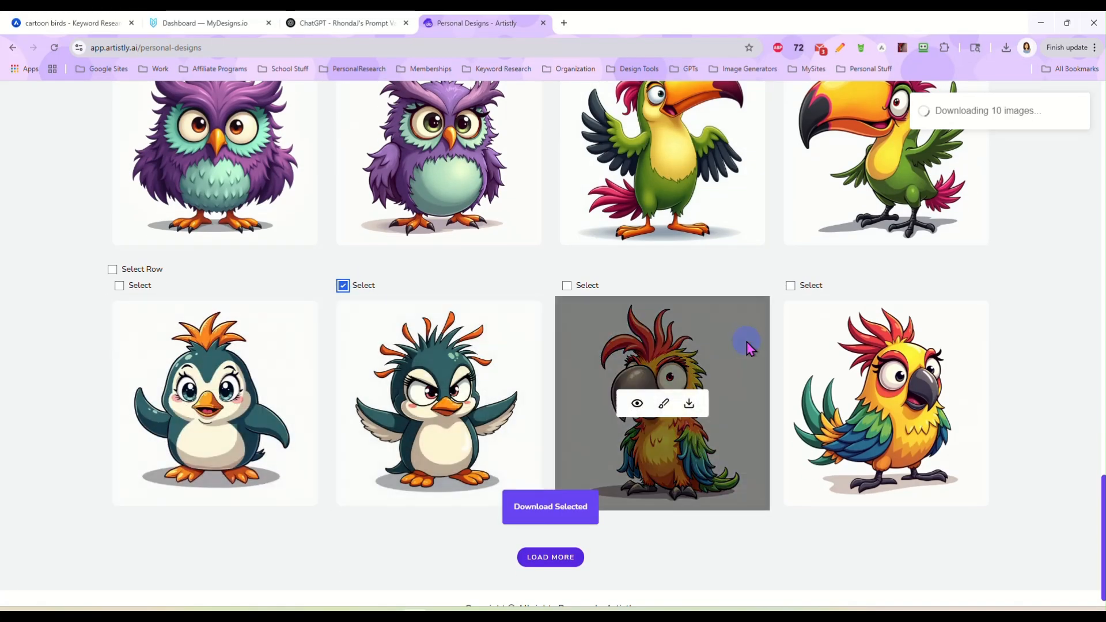
click(566, 286)
click(550, 557)
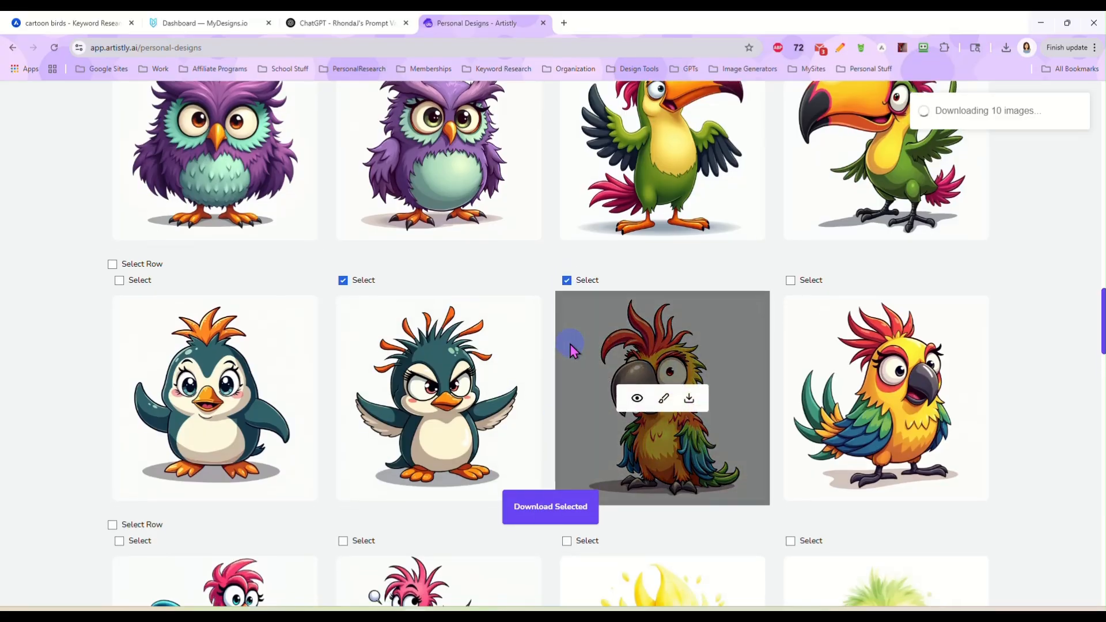
scroll(555, 343, down, 6)
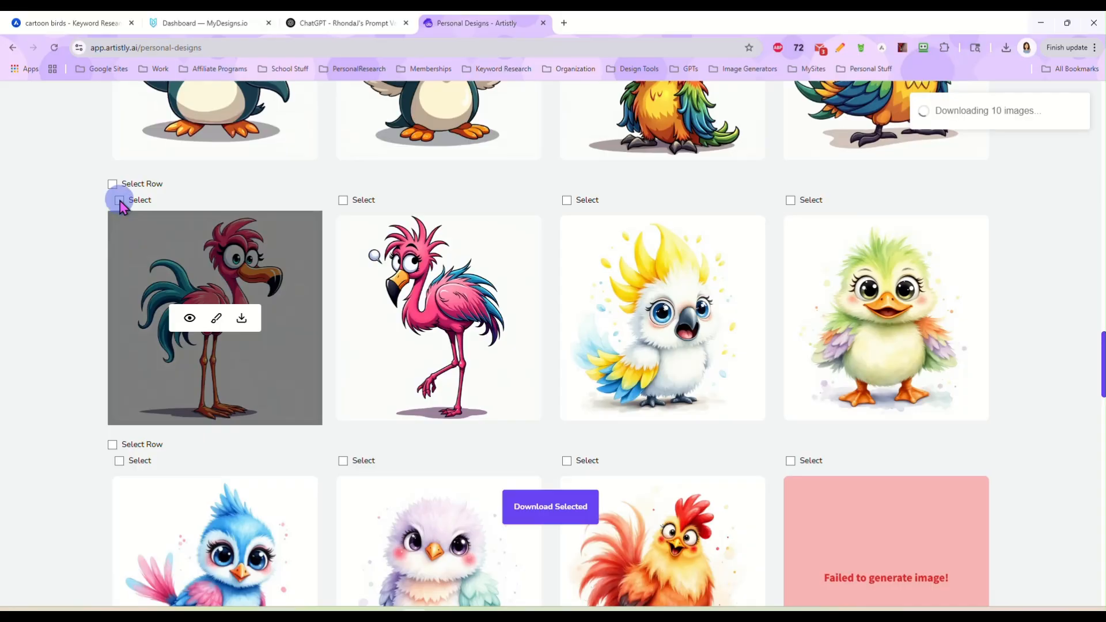
click(120, 201)
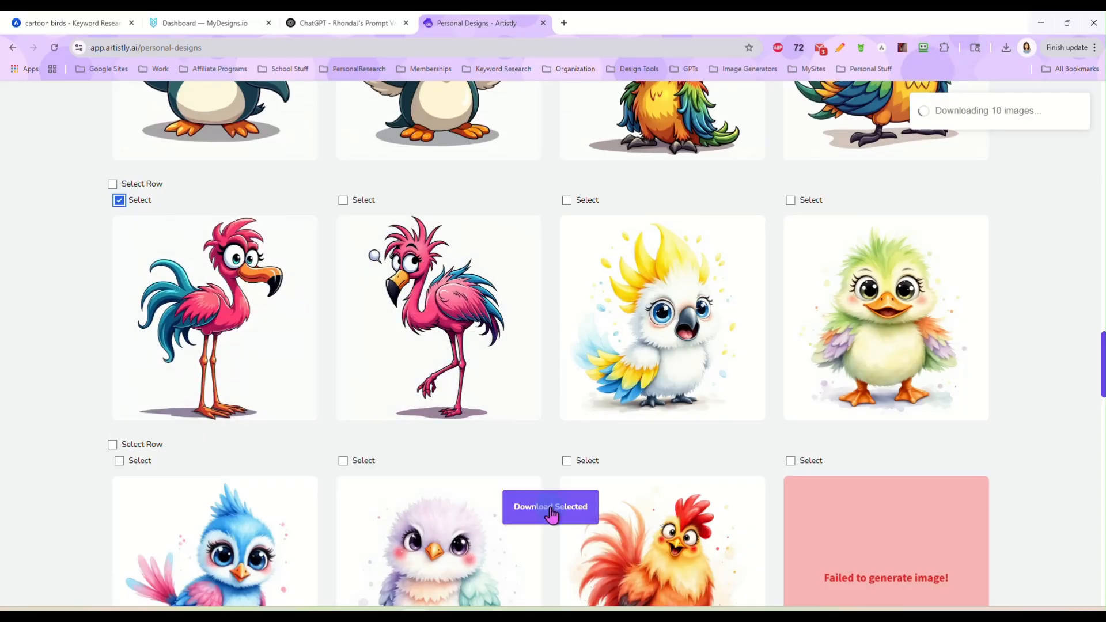
- Download the selected original birds and save the ZIP archive as CartoonBirds2 in the artistly folder
click(553, 510)
click(523, 365)
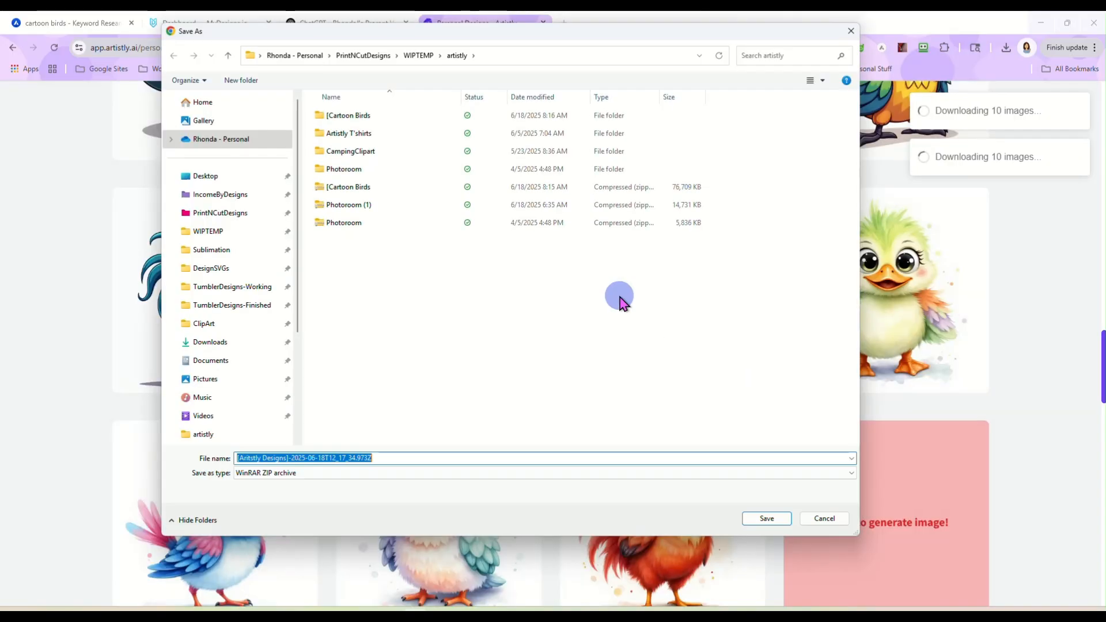
text(CartoonBirds2)
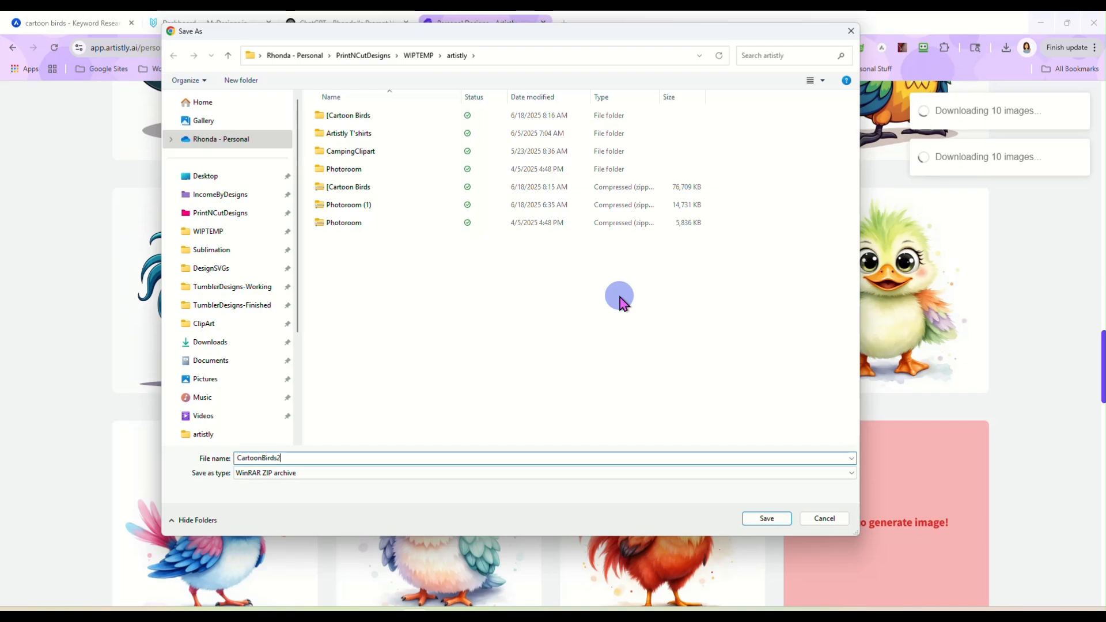
key(Return)
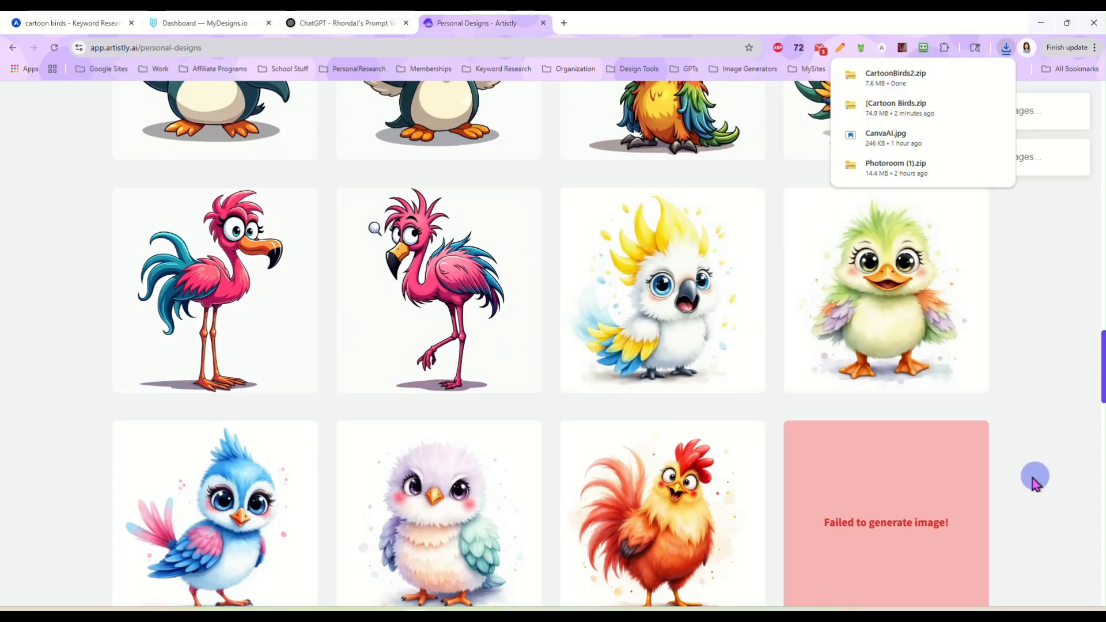
- Switch to File Explorer, return to the artistly folder and extract all files from the CartoonBirds2 ZIP into its default CartoonBirds2 folder
key(alt+Tab)
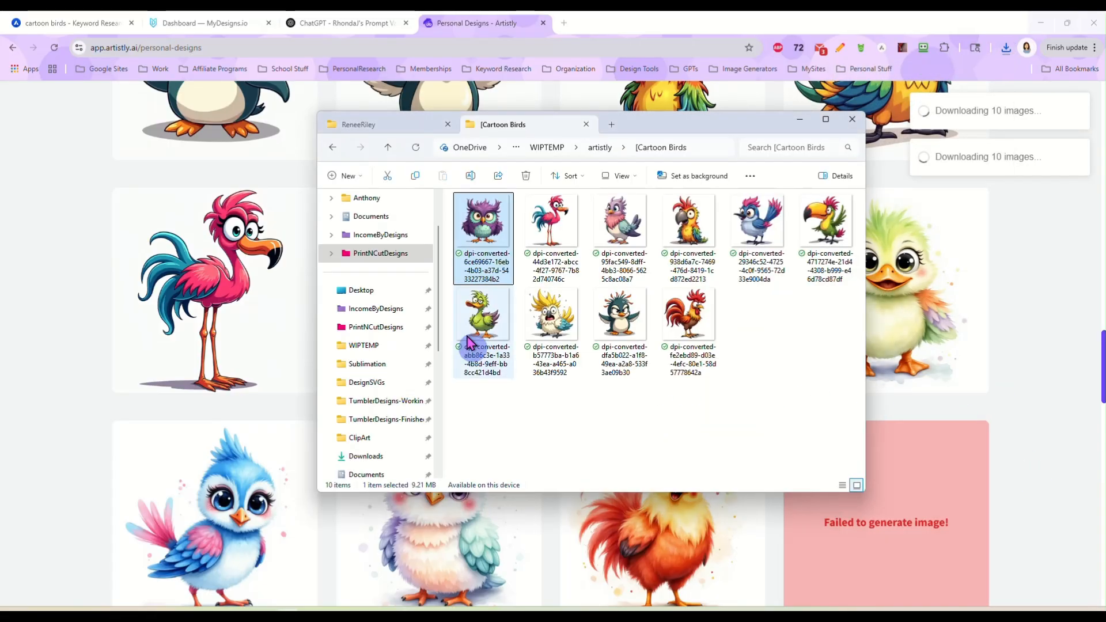
click(600, 148)
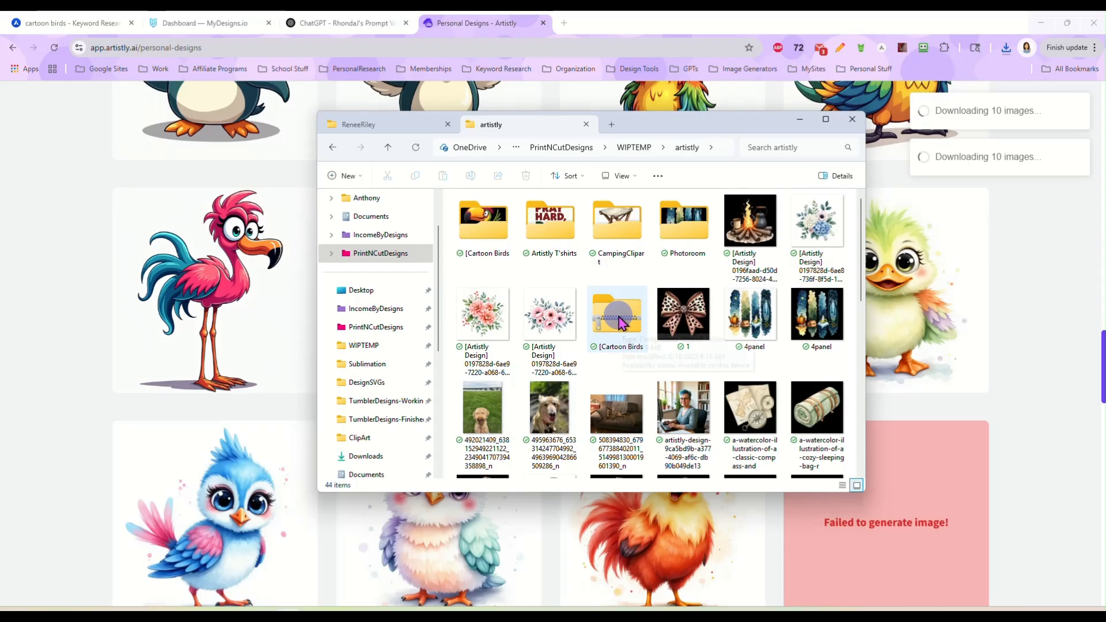
click(614, 242)
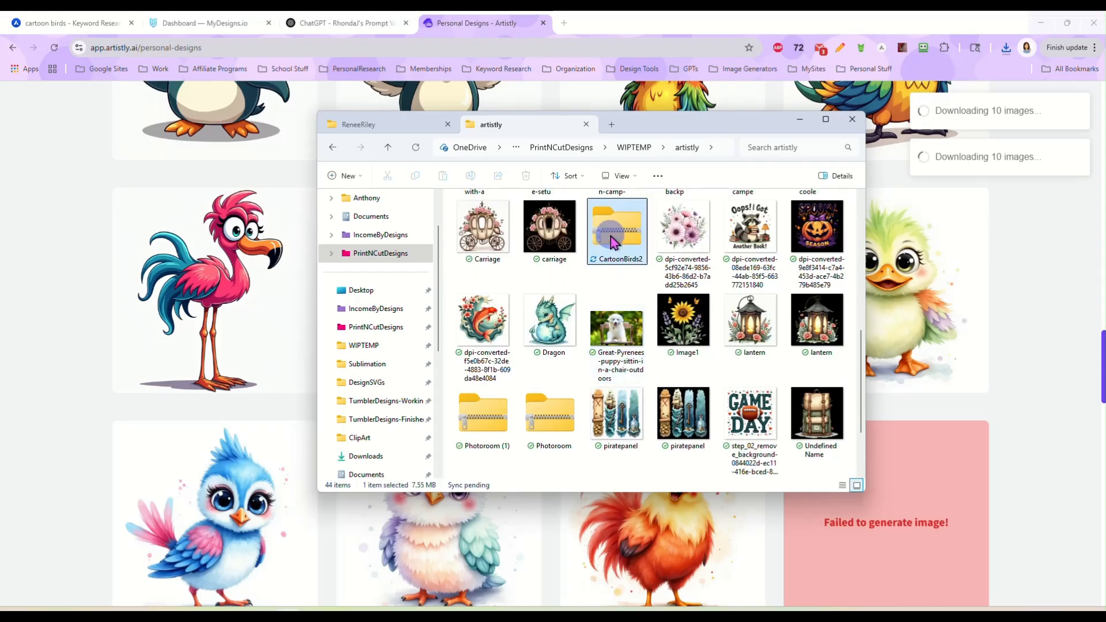
right_click(611, 242)
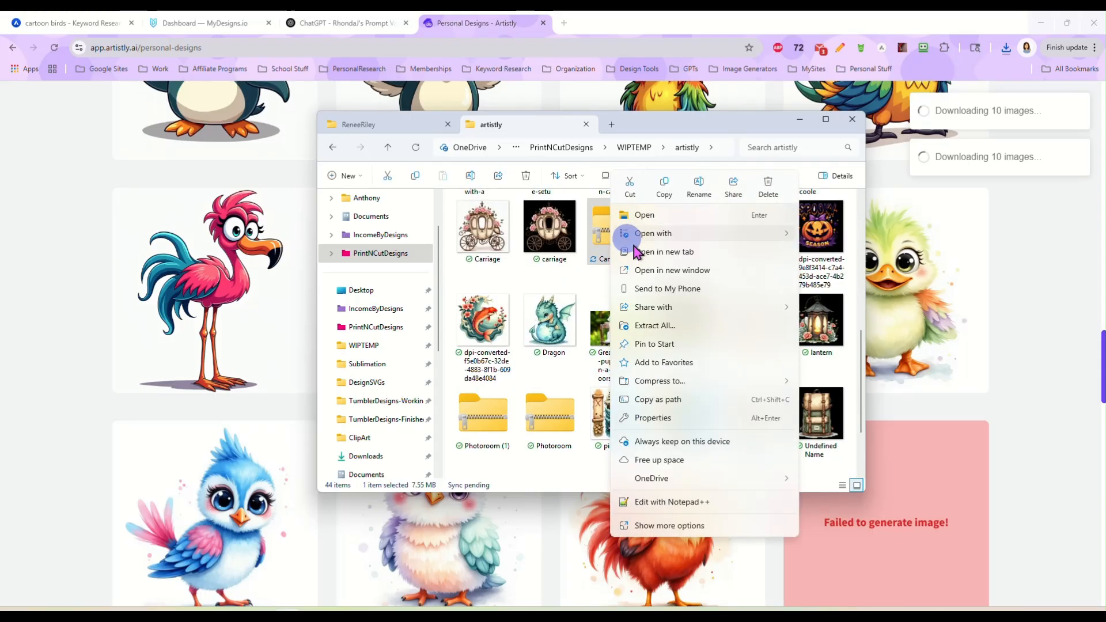
click(653, 325)
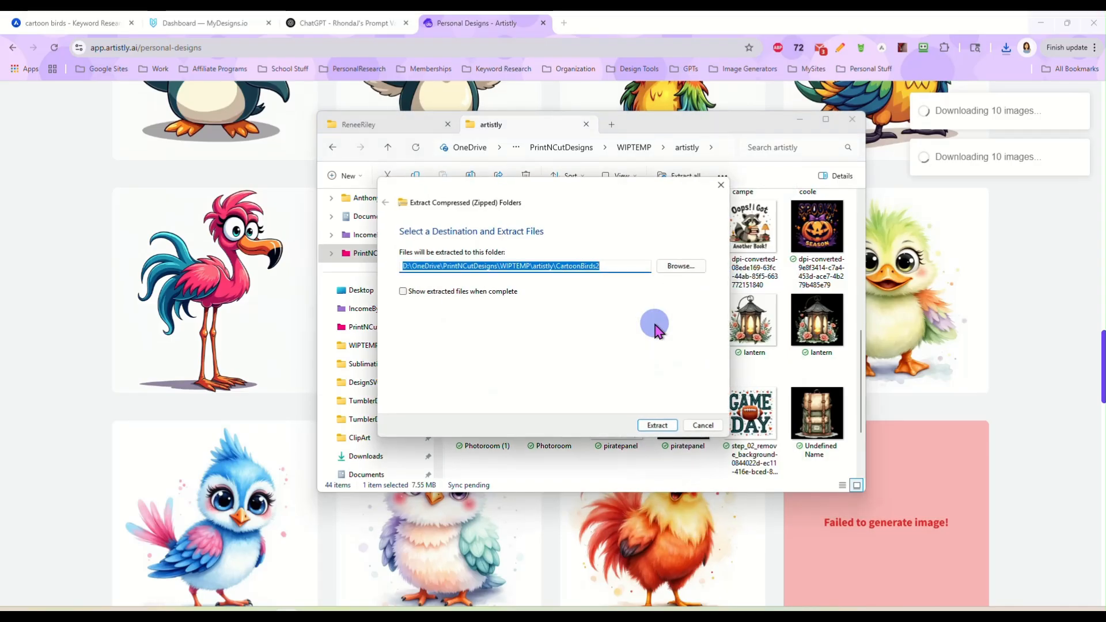
click(658, 426)
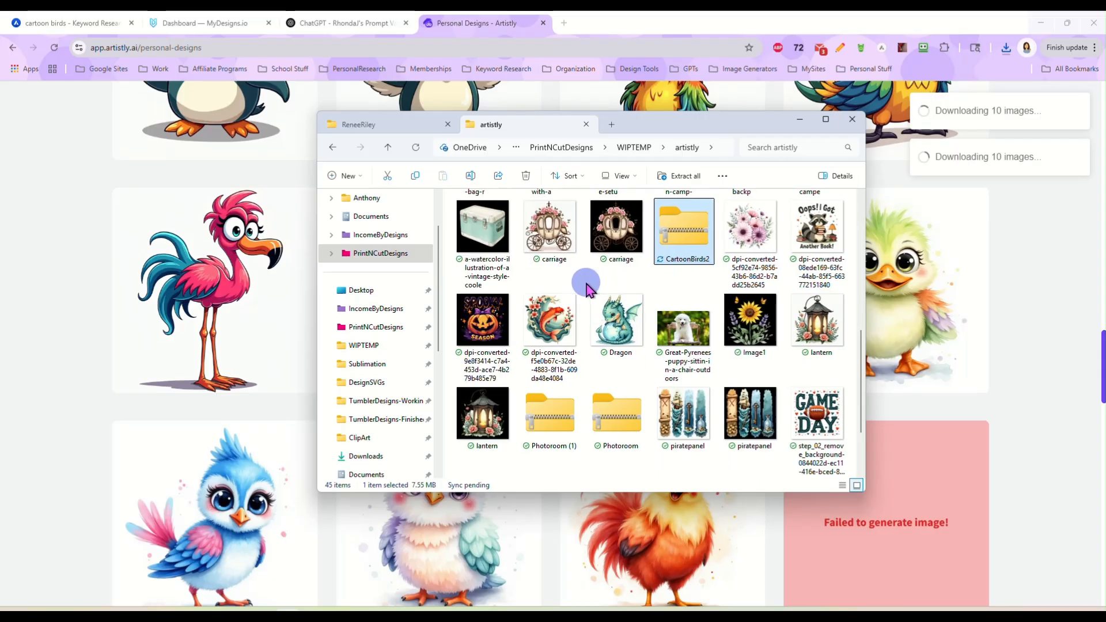
- Switch to MyDesigns and open the Clipart Bundles folder from the collections
click(185, 26)
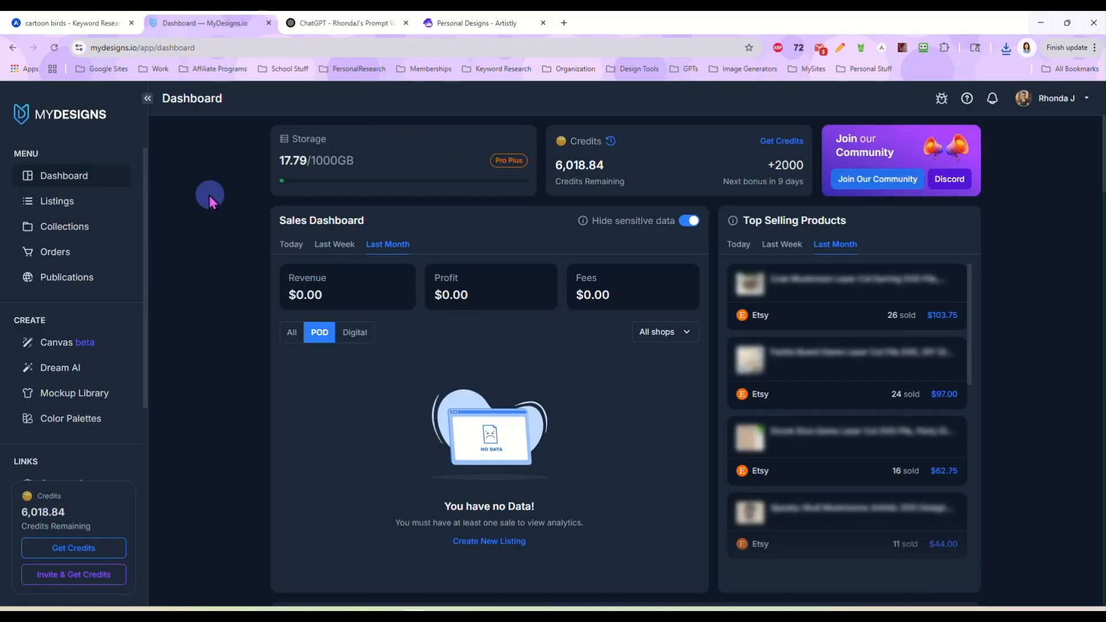
click(62, 235)
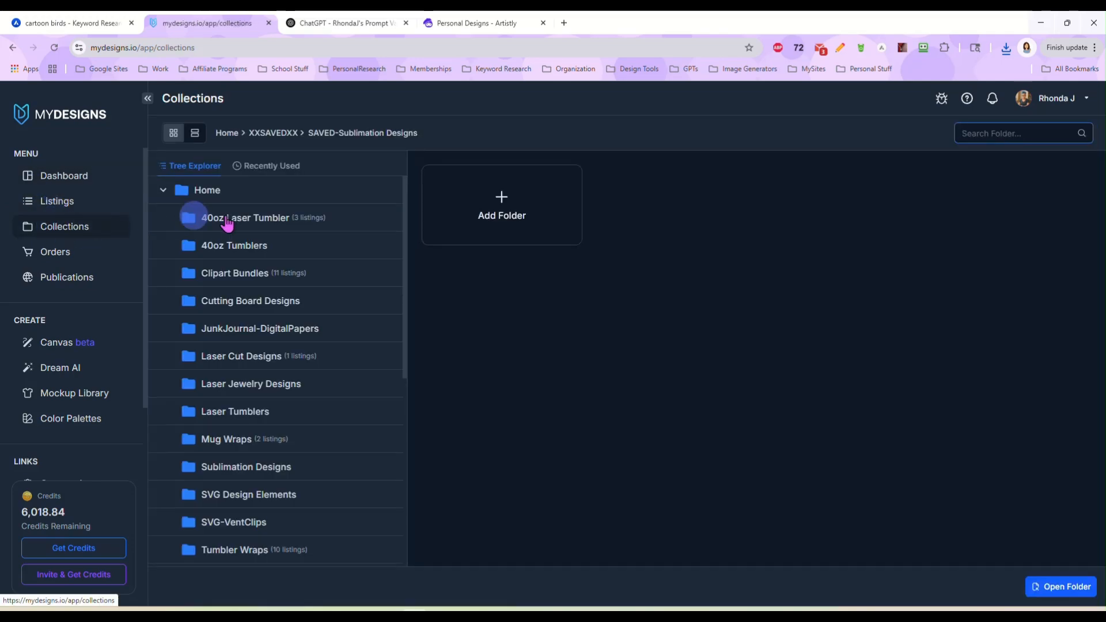
scroll(302, 316, down, 1)
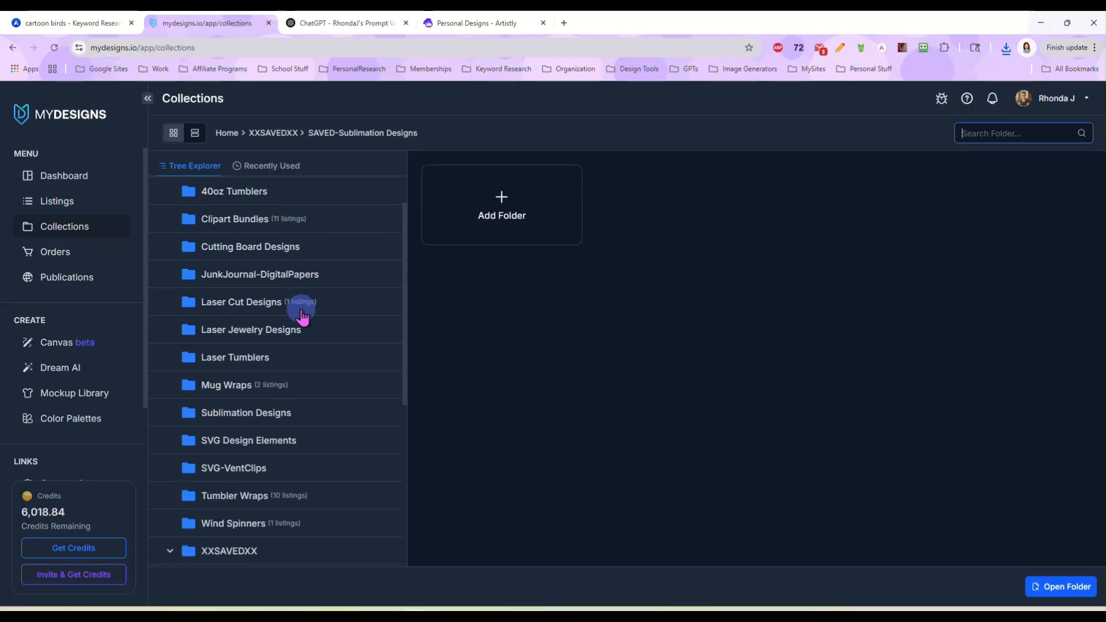
scroll(301, 316, down, 3)
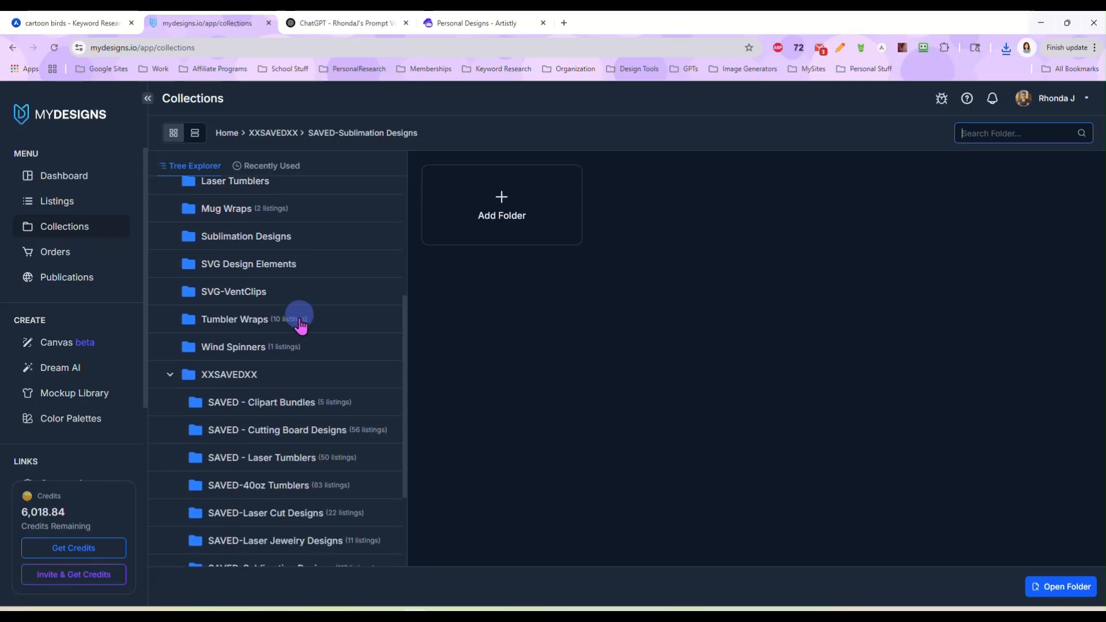
scroll(301, 325, down, 3)
scroll(300, 326, up, 5)
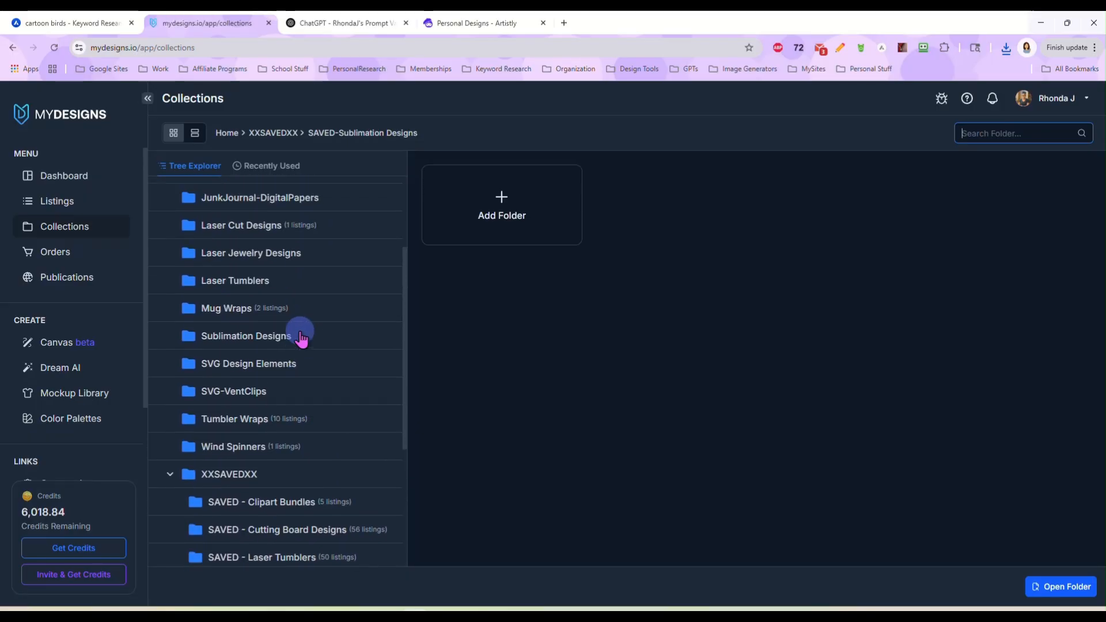
scroll(301, 339, up, 3)
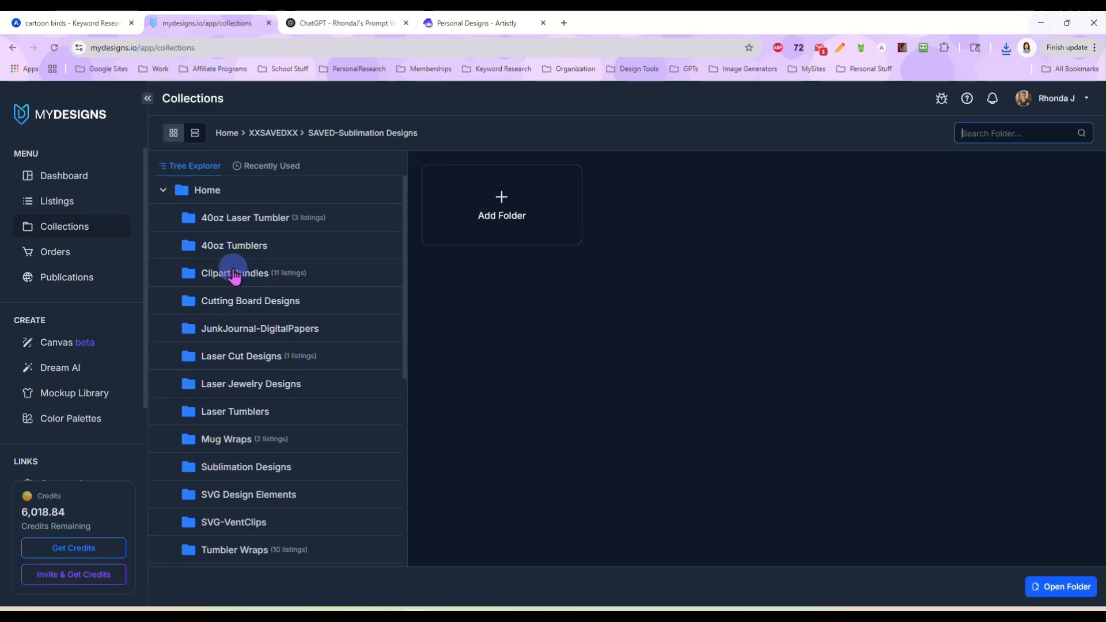
click(234, 274)
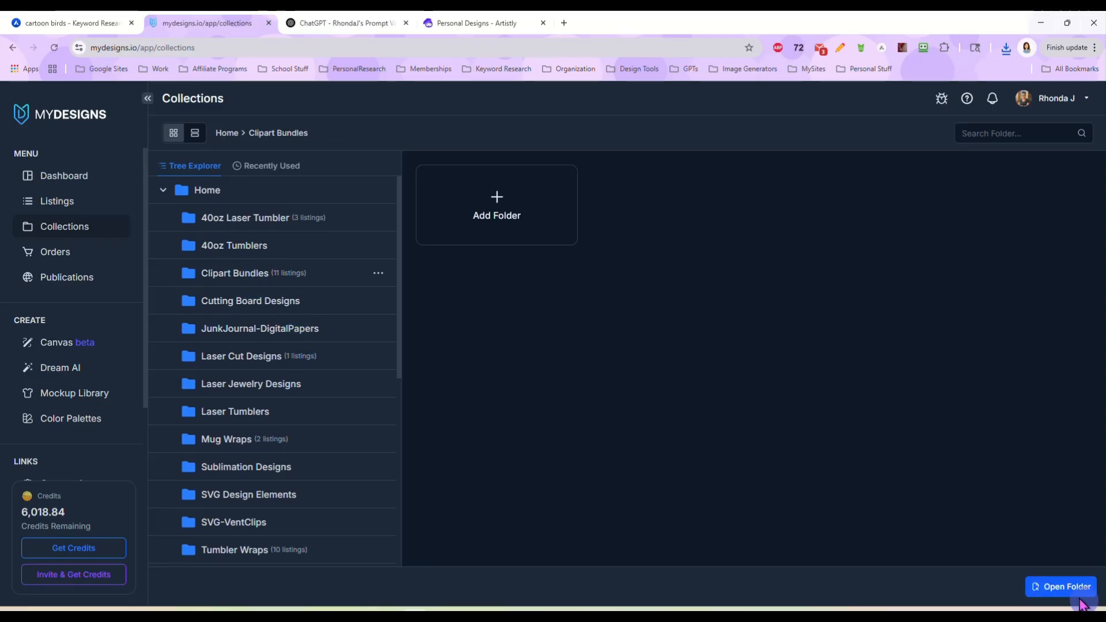
click(1060, 586)
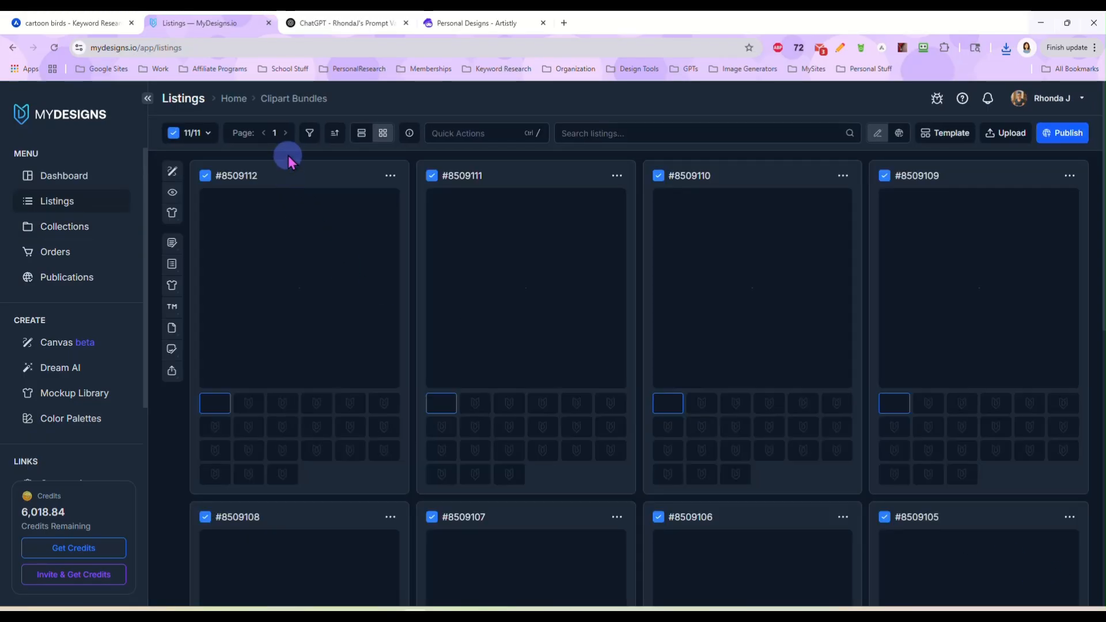
- Delete all the selected camping designs from the Clipart Bundles folder and confirm the deletion
scroll(599, 389, down, 3)
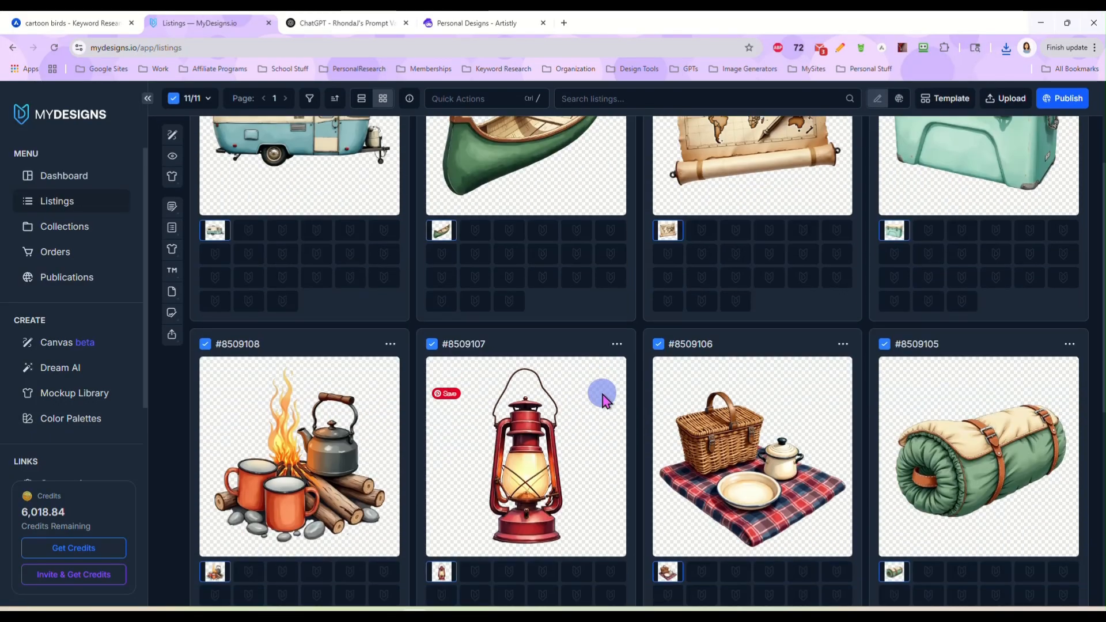
scroll(599, 389, up, 3)
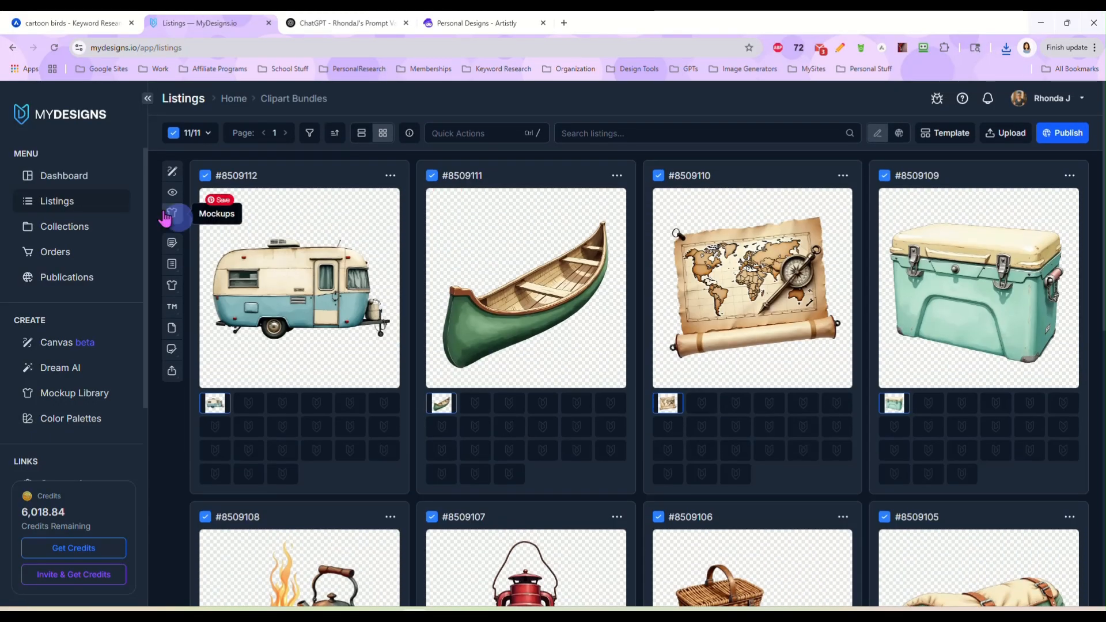
click(472, 133)
click(497, 201)
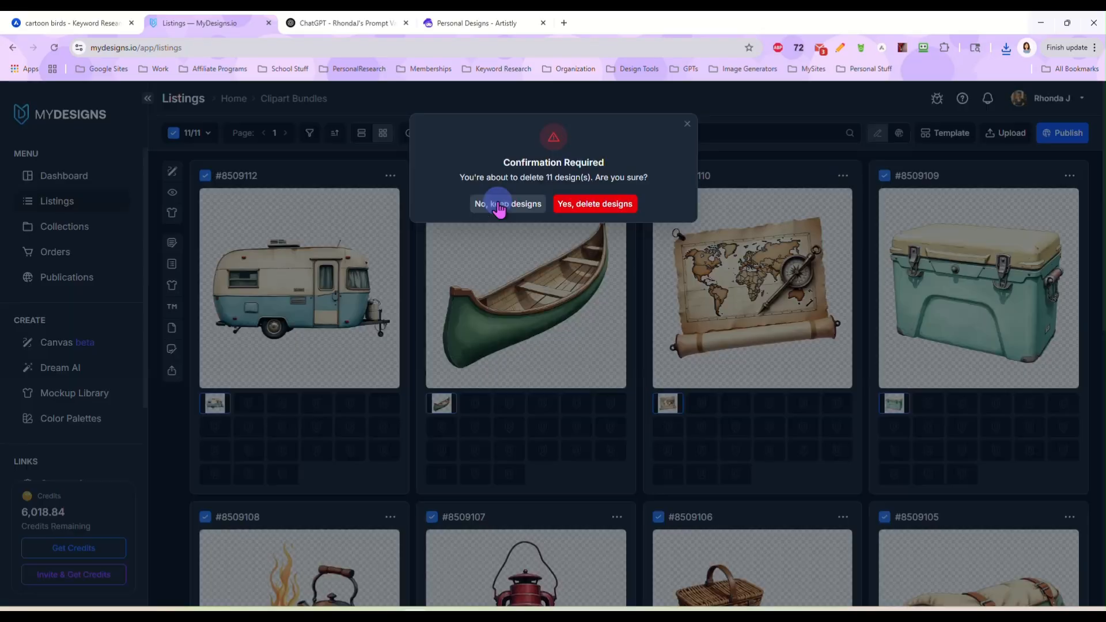
click(576, 208)
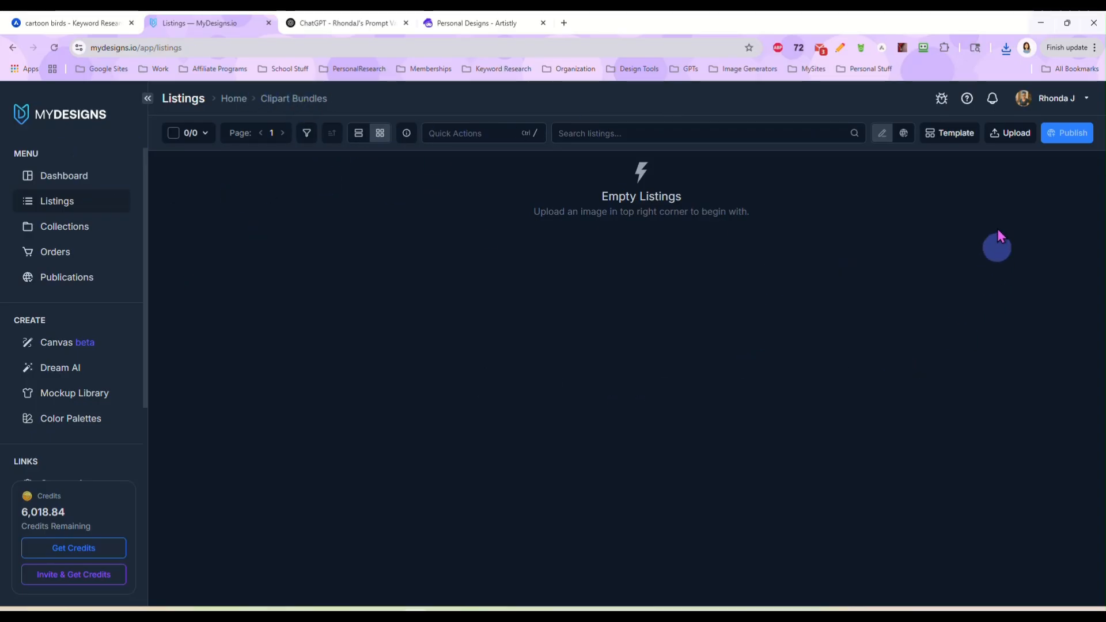
- Reload the page to get the new application version and open the file upload dialog for the Clipart Bundles folder
click(1006, 136)
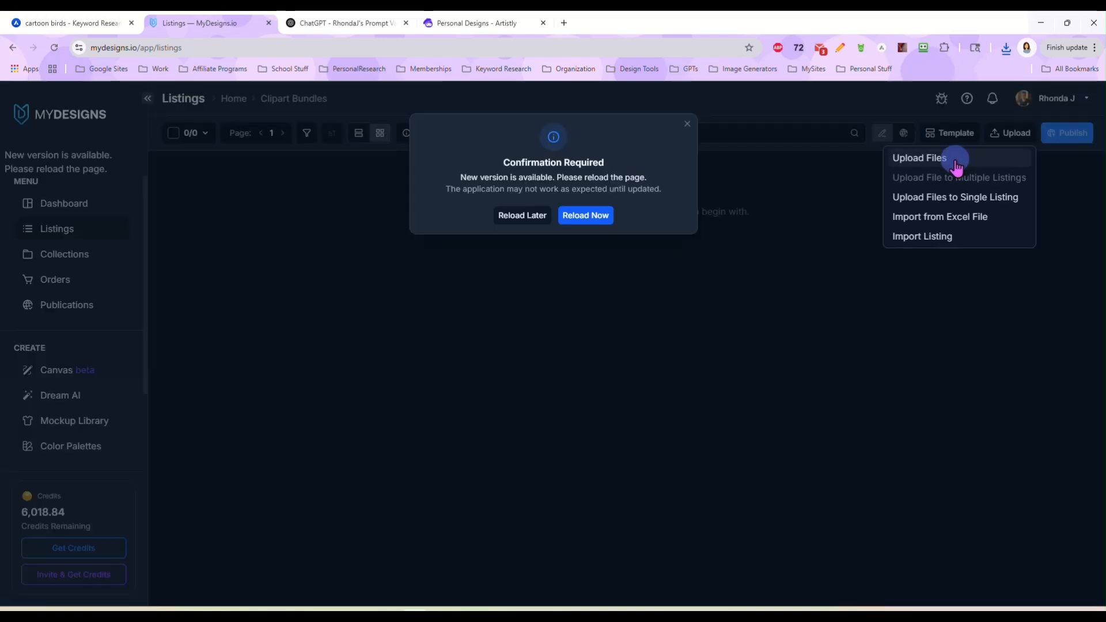
click(579, 217)
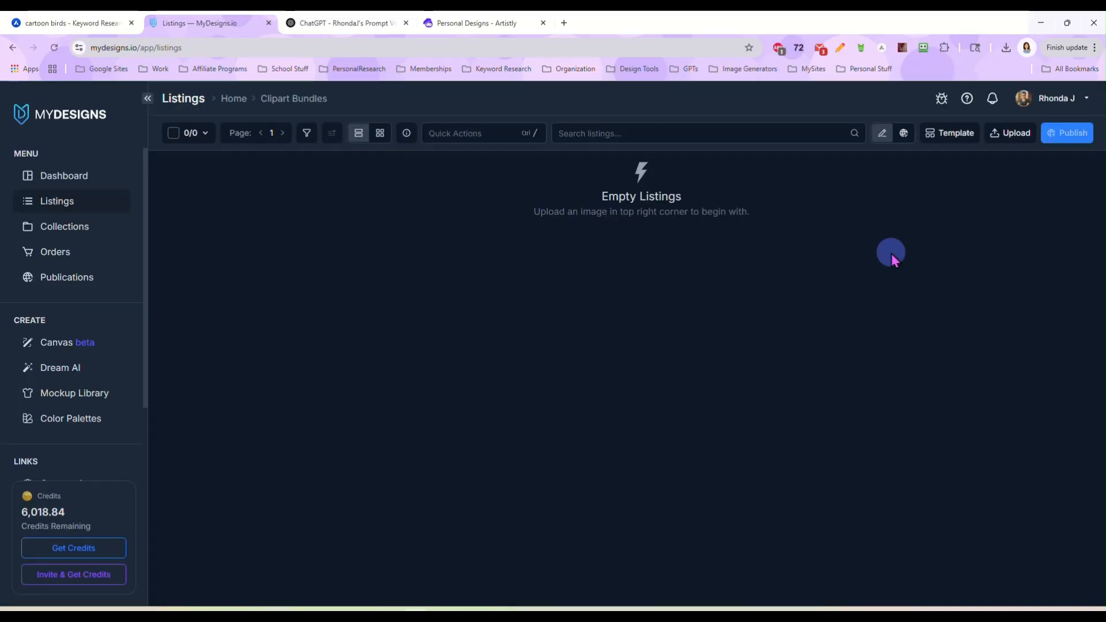
click(1005, 142)
click(938, 159)
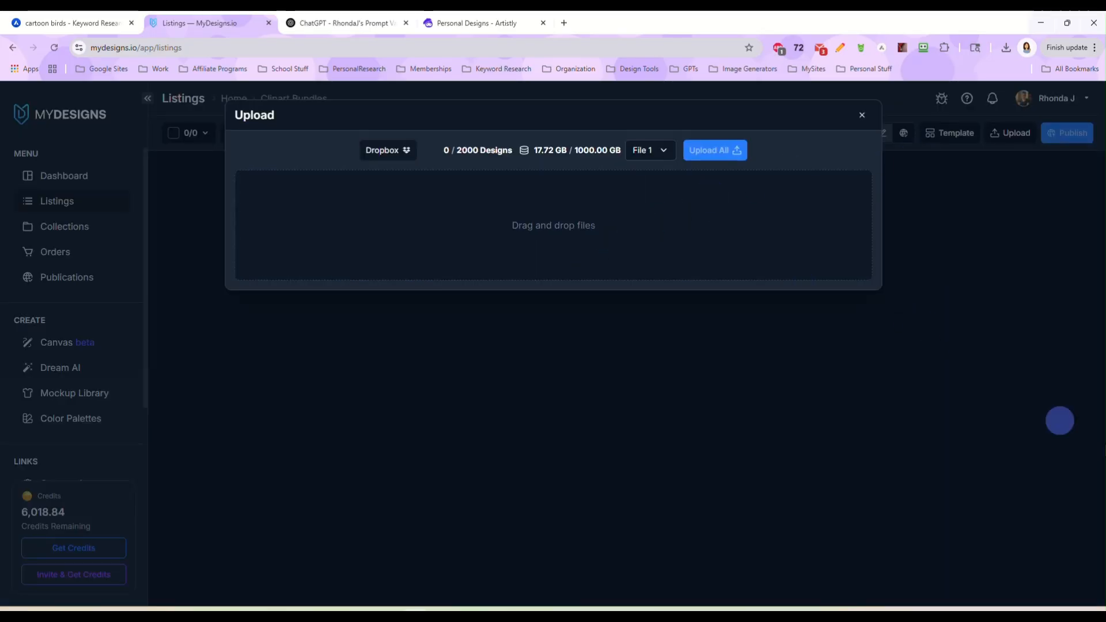
- Switch to File Explorer and open the extracted CartoonBirds2 folder inside the artistly folder
key(alt+Tab)
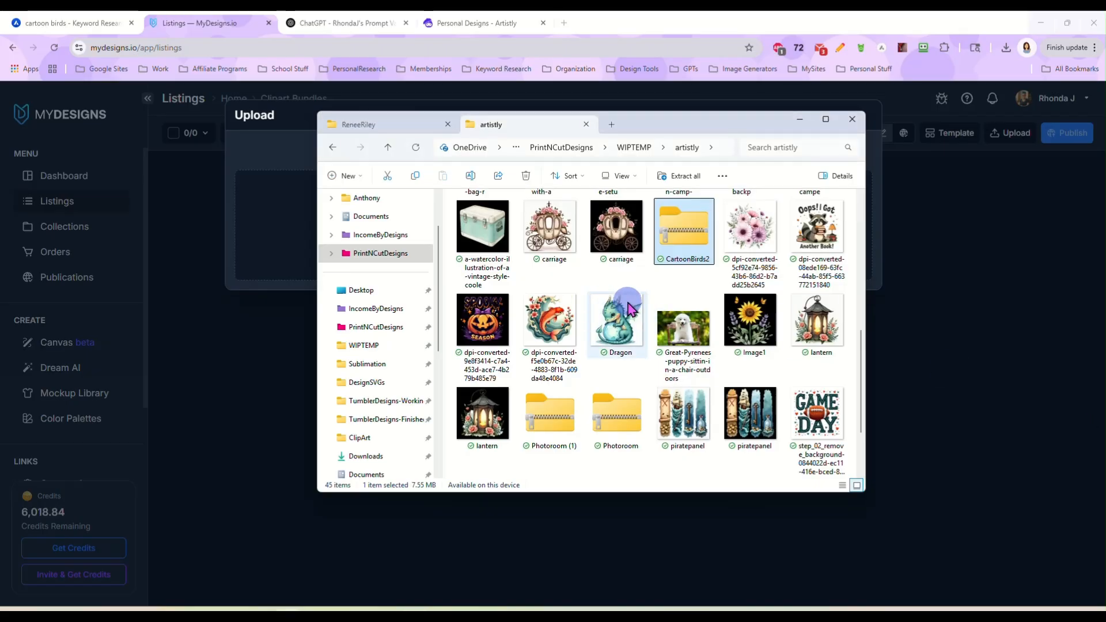
scroll(628, 305, down, 2)
scroll(679, 380, up, 5)
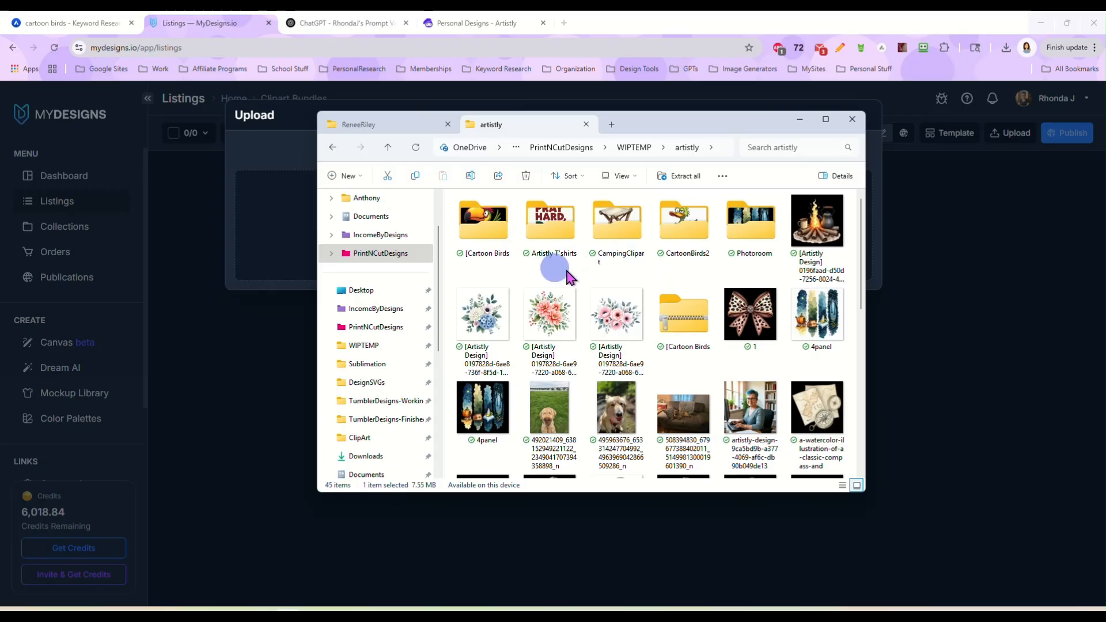
click(697, 236)
double_click(697, 236)
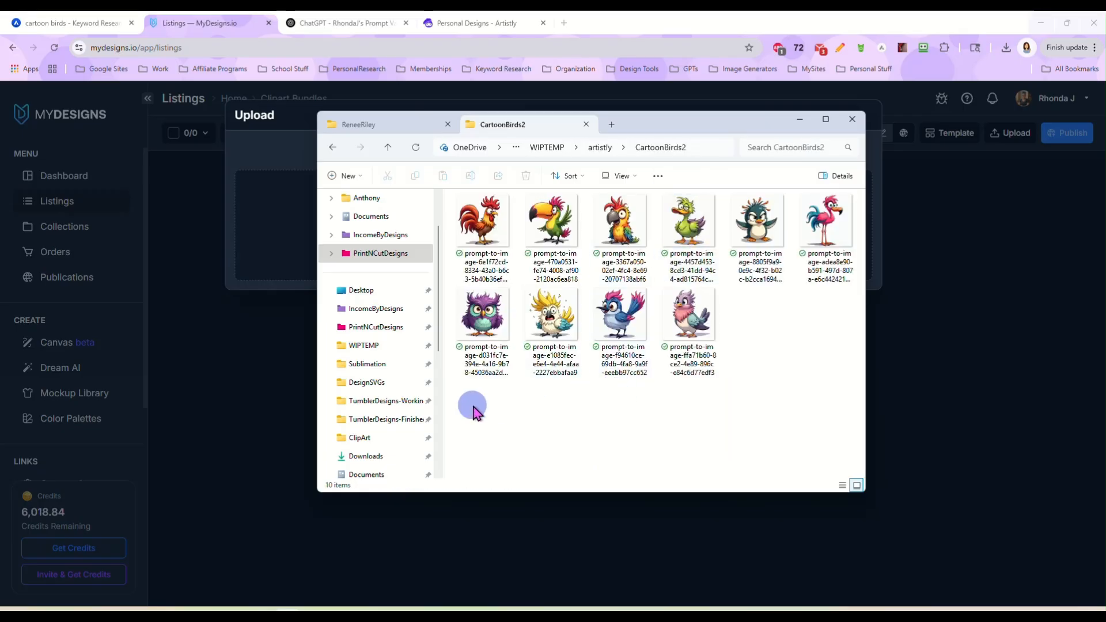
- Add all ten bird images from the CartoonBirds2 folder to the MyDesigns upload area and upload them
drag(648, 132, 797, 234)
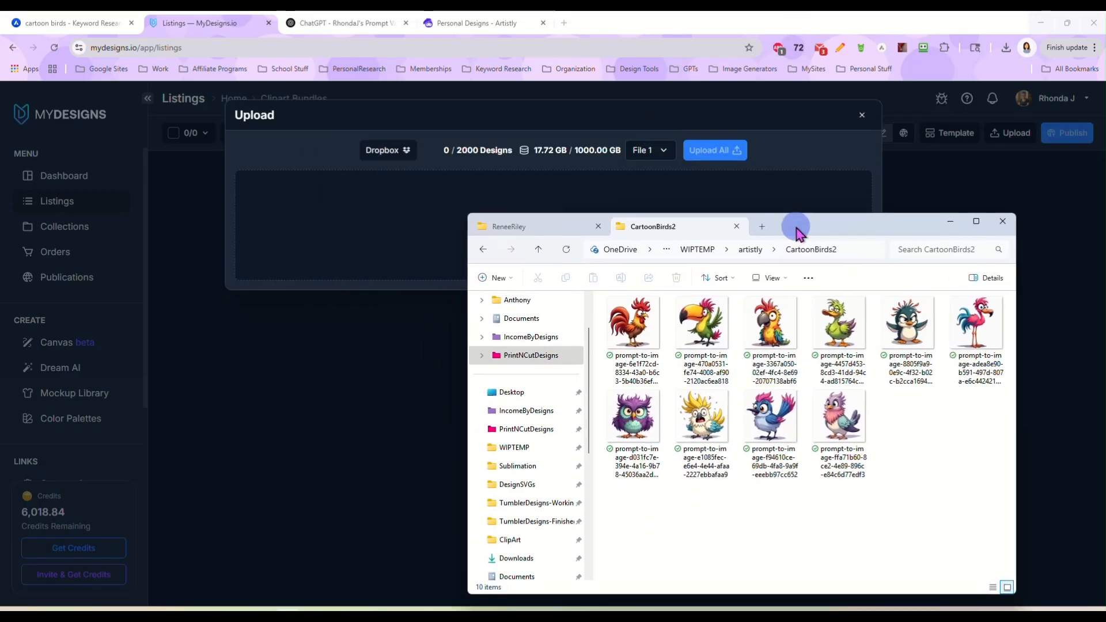
drag(613, 505, 995, 298)
drag(839, 326, 334, 216)
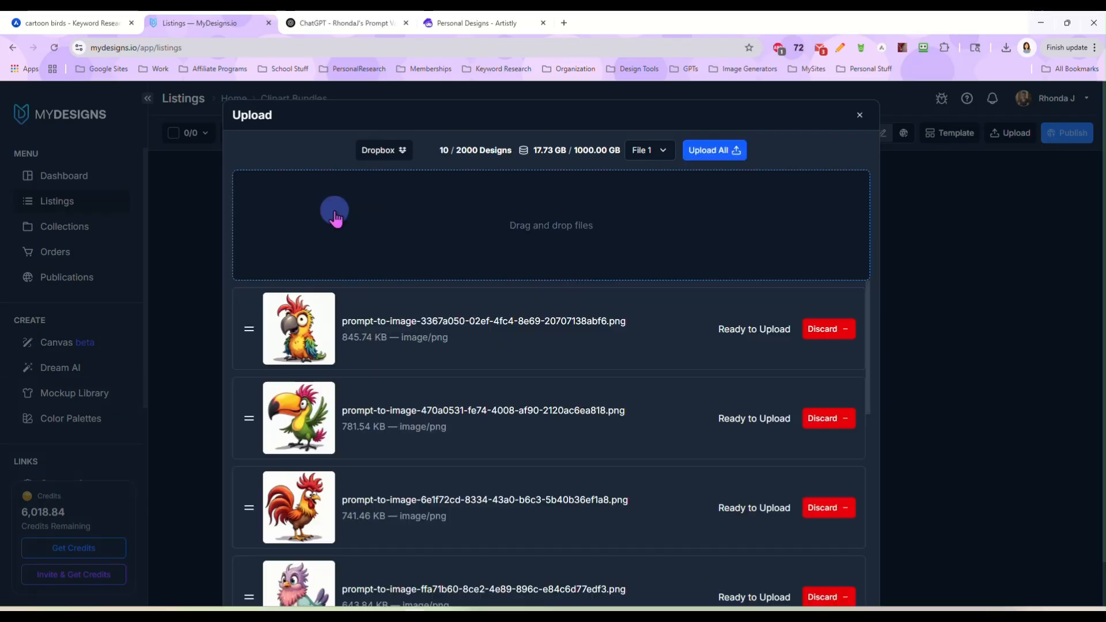
click(709, 157)
click(559, 203)
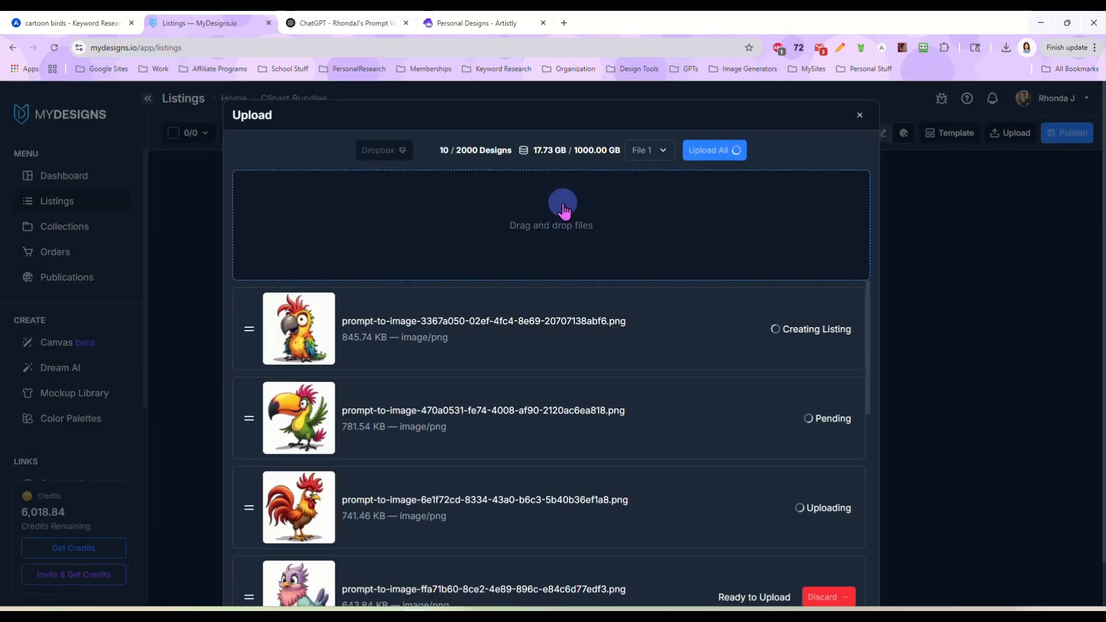
- Look over the uploaded bird designs in Clipart Bundles and select all ten listings
scroll(677, 398, down, 1)
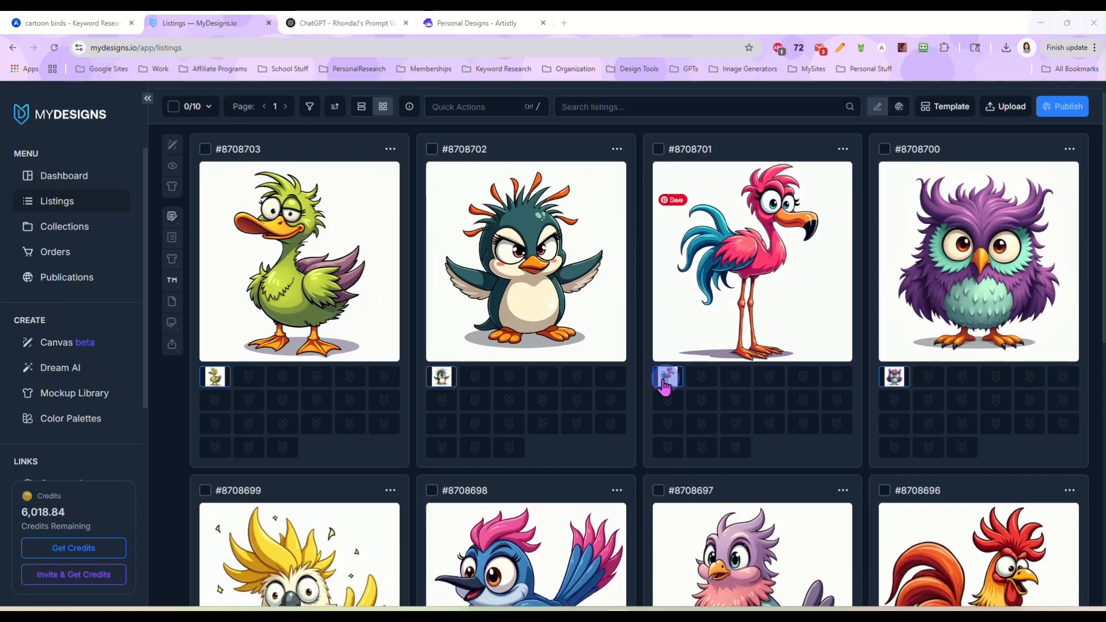
scroll(654, 382, down, 10)
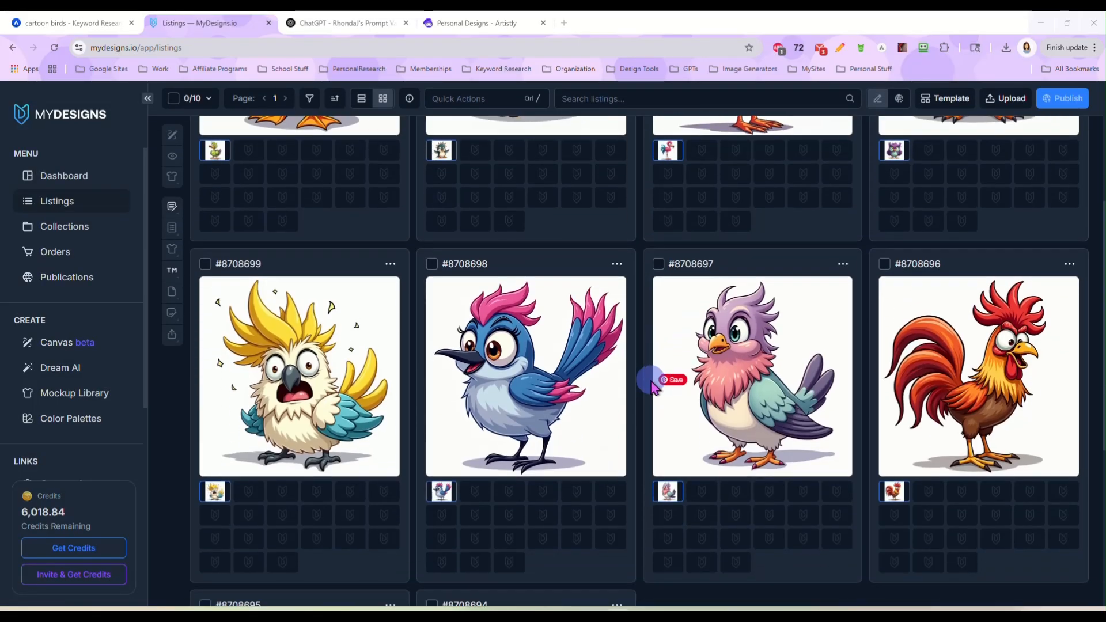
scroll(649, 382, up, 10)
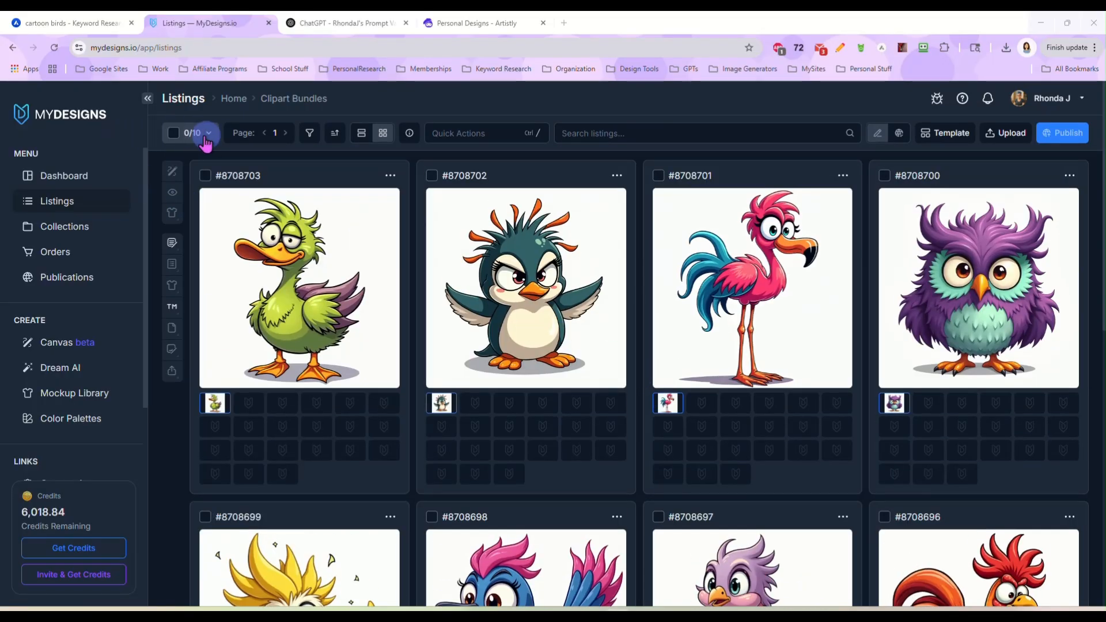
click(172, 136)
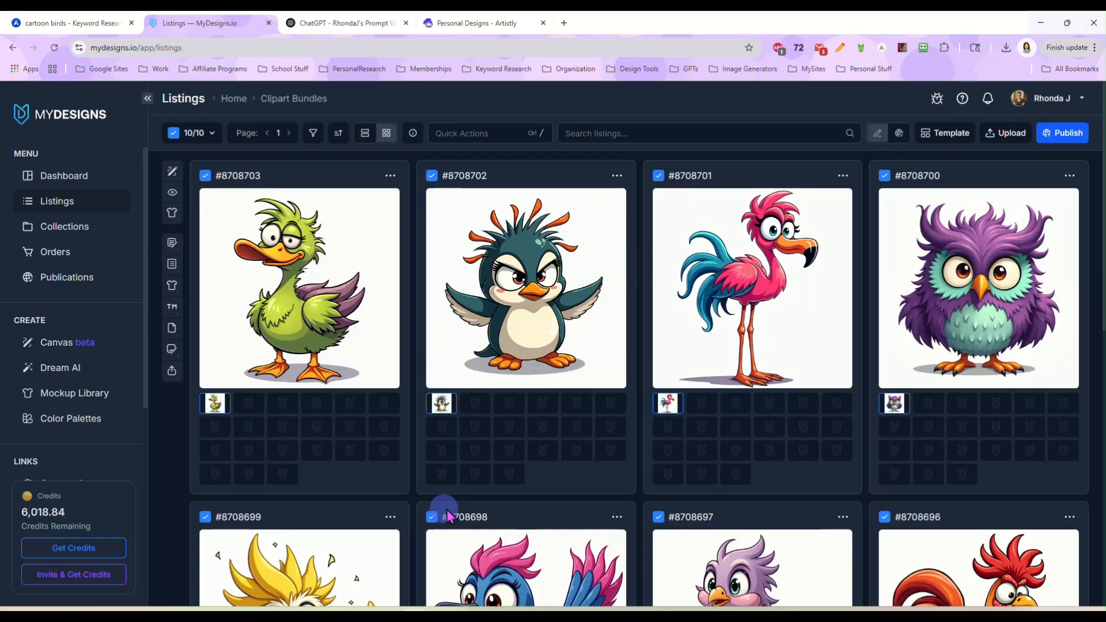
- Upscale the images of all ten selected listings with the MD 1 model, using File 1 as output slot and overwriting the existing files
scroll(449, 507, down, 8)
scroll(424, 313, up, 10)
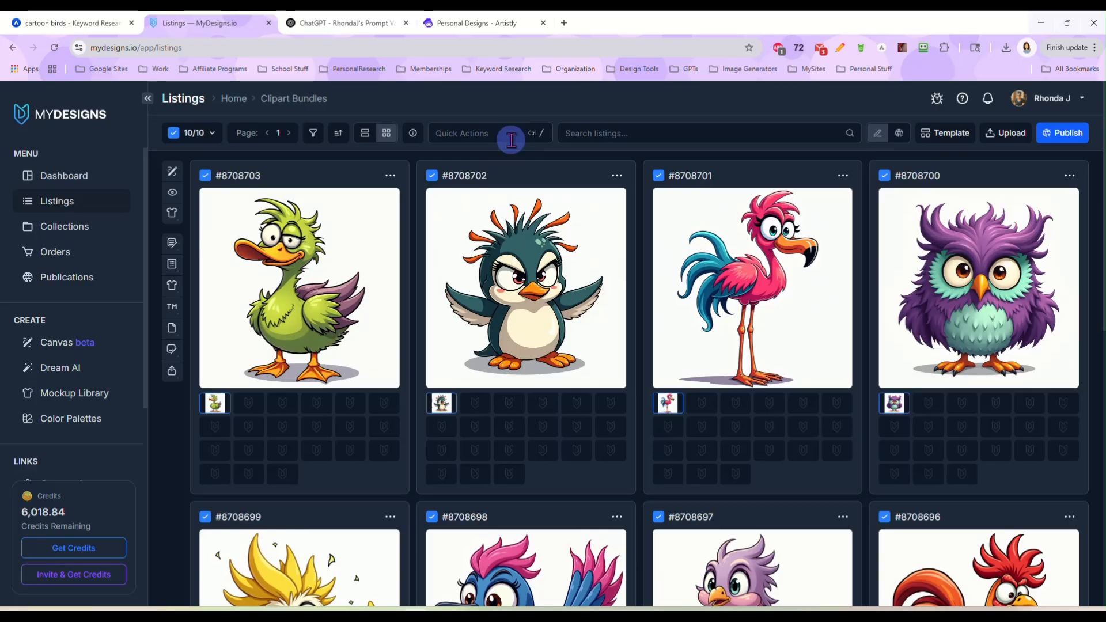
click(505, 129)
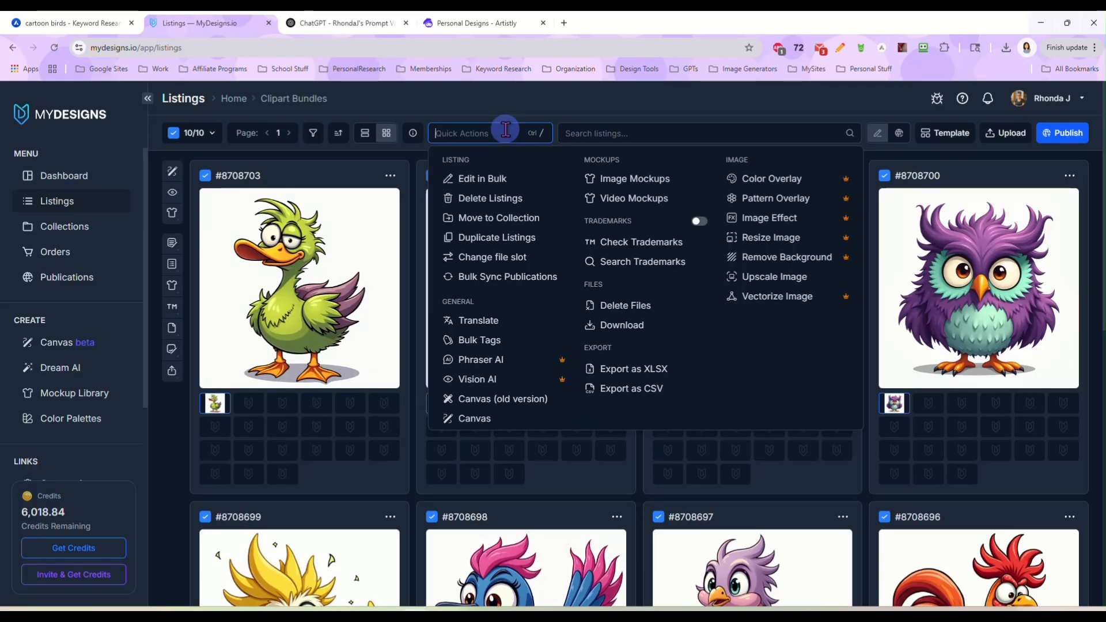
click(771, 278)
click(576, 166)
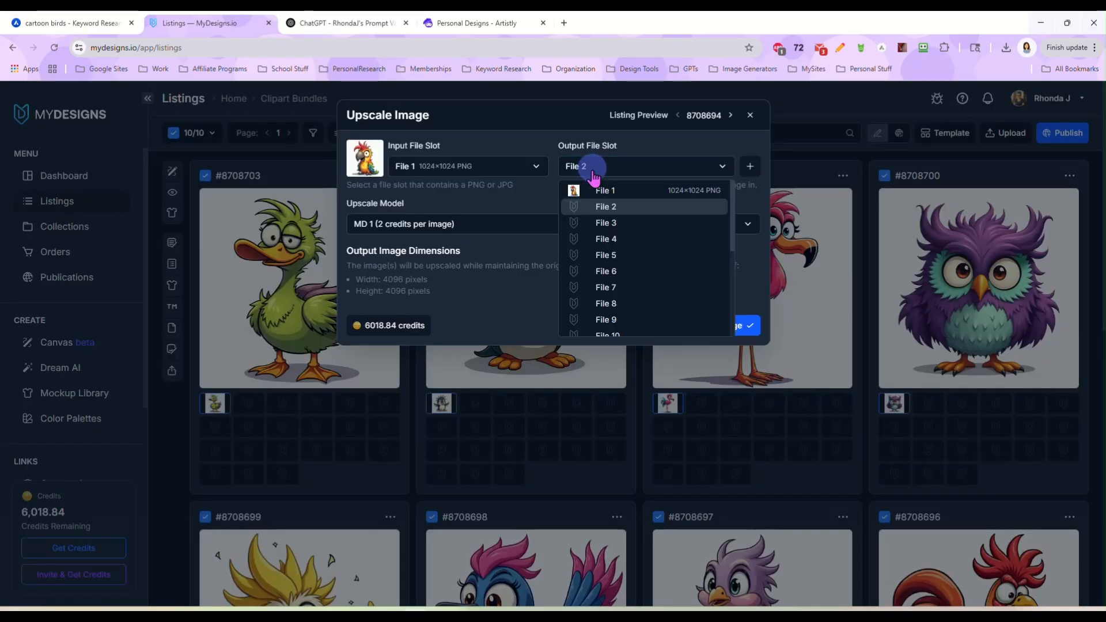
click(599, 192)
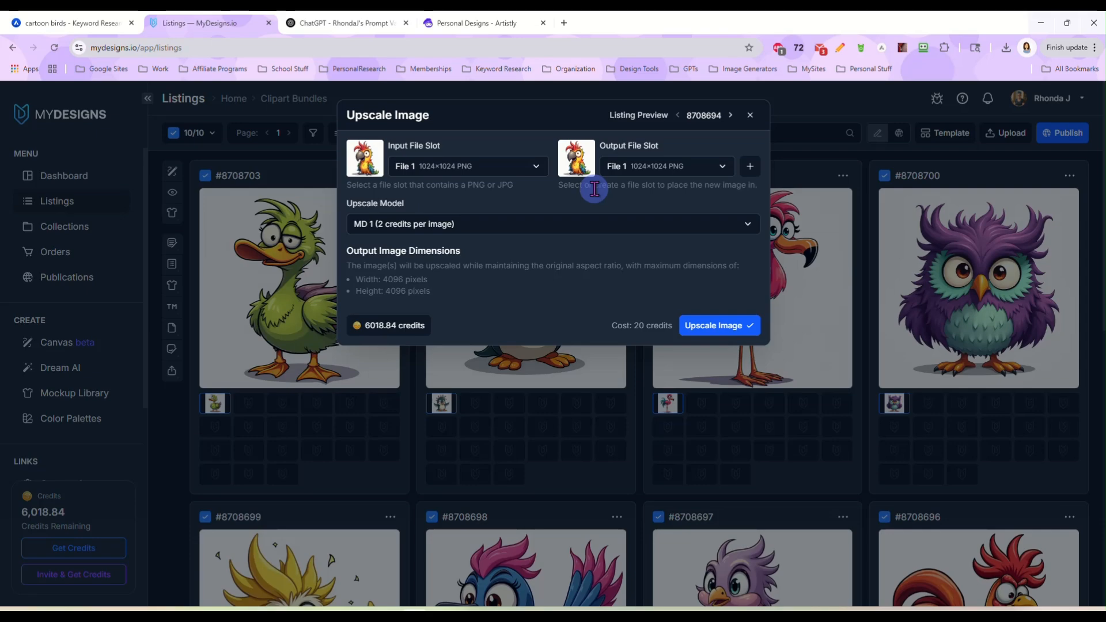
click(706, 328)
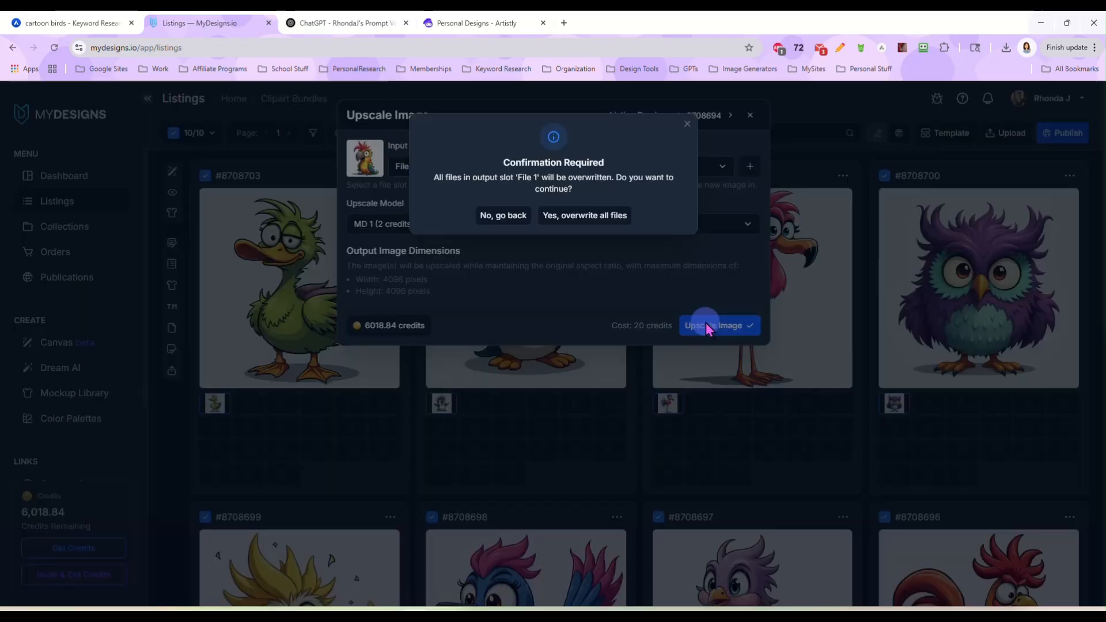
click(591, 219)
click(590, 219)
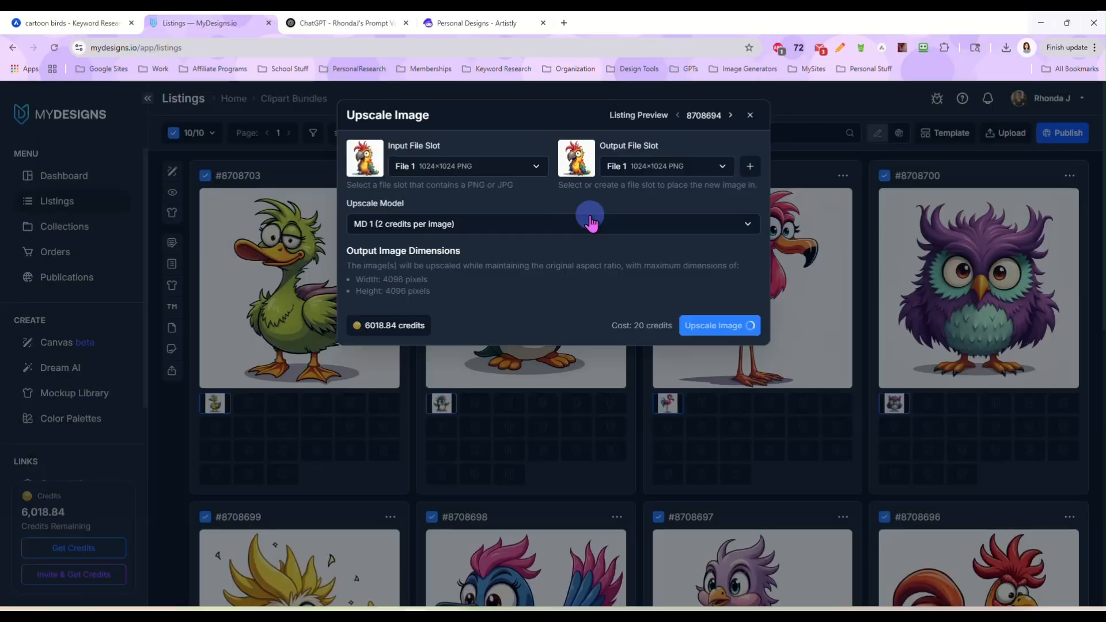
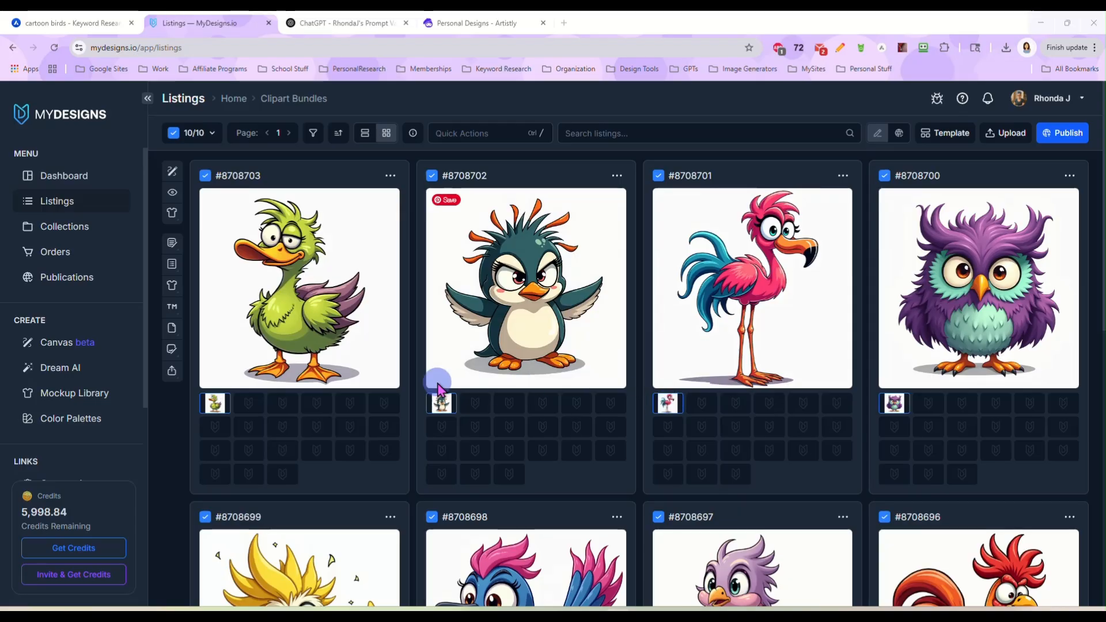
- Remove the background from all ten listings' File 1 images with the MD 1.5 model, overwriting the files in slot File 1
click(505, 135)
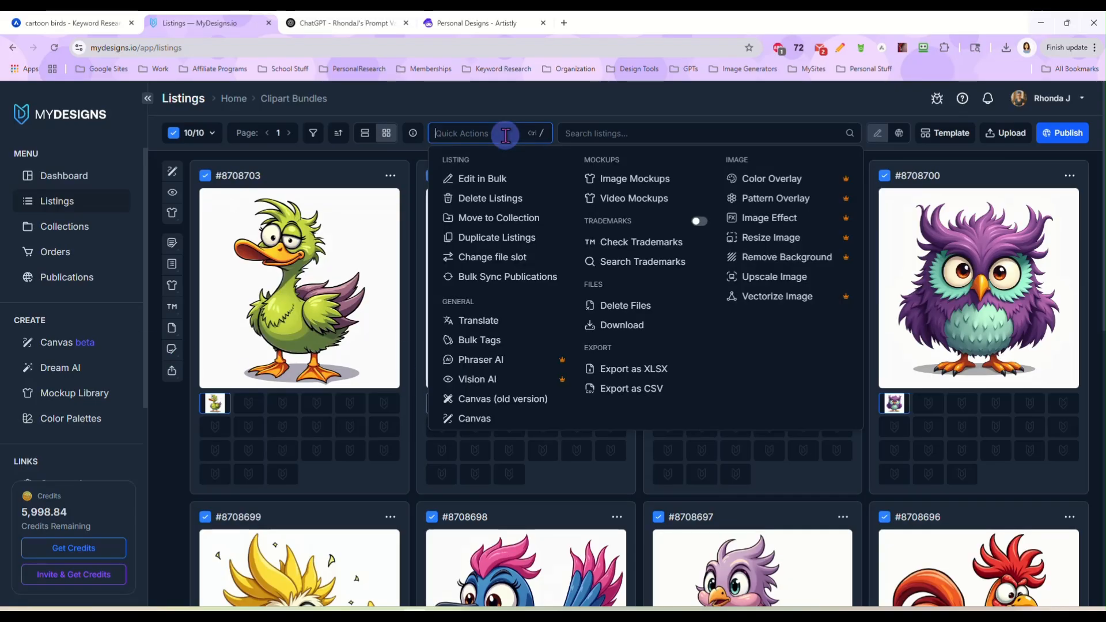
click(766, 259)
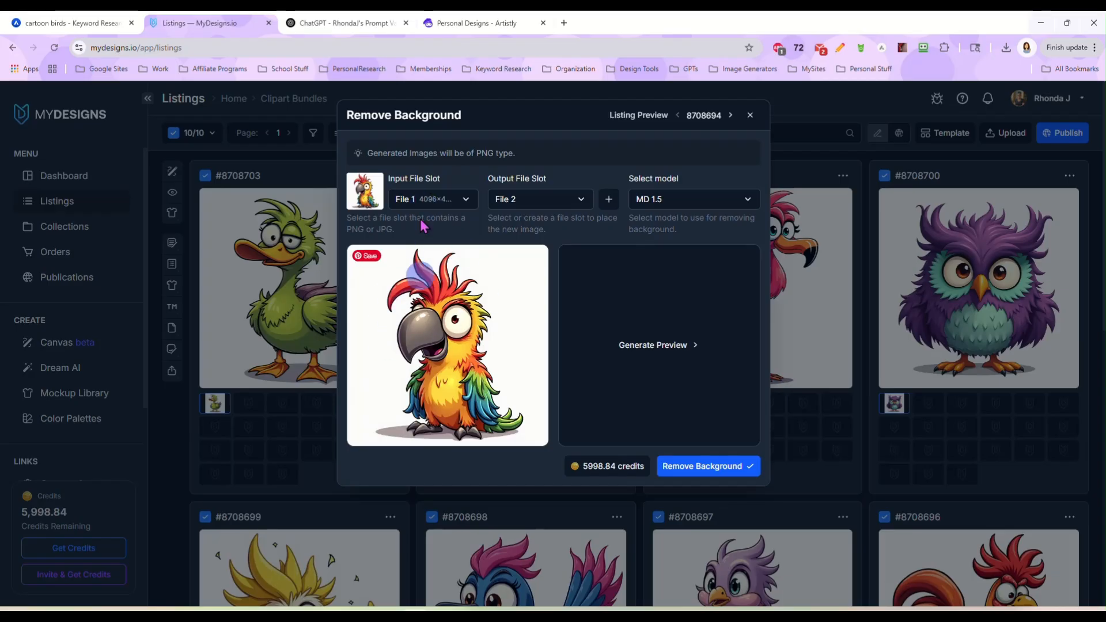
click(558, 207)
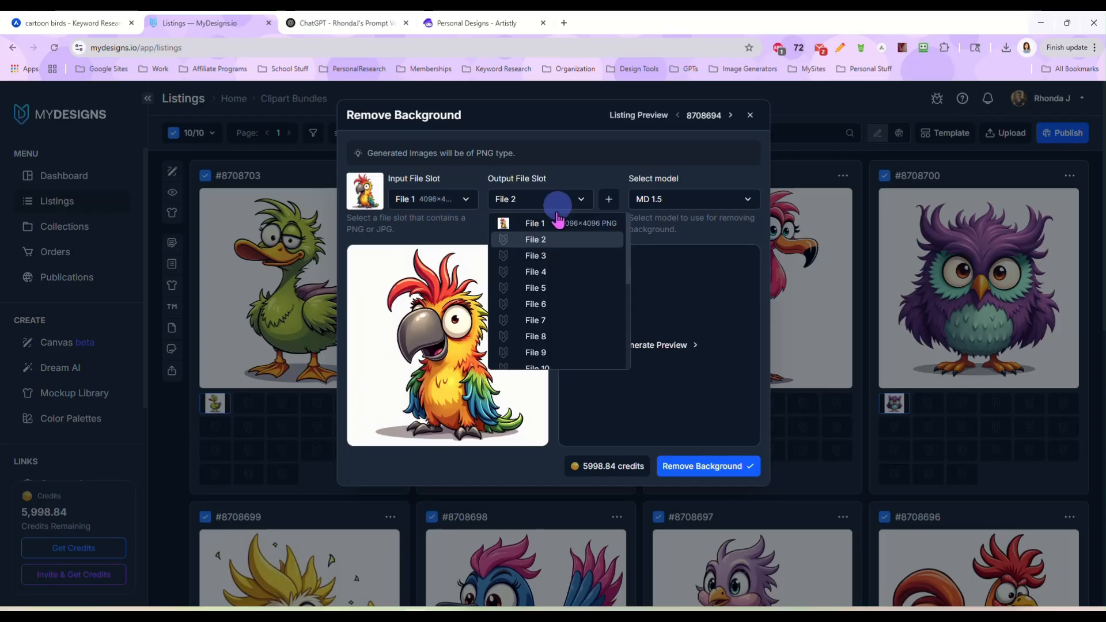
click(557, 221)
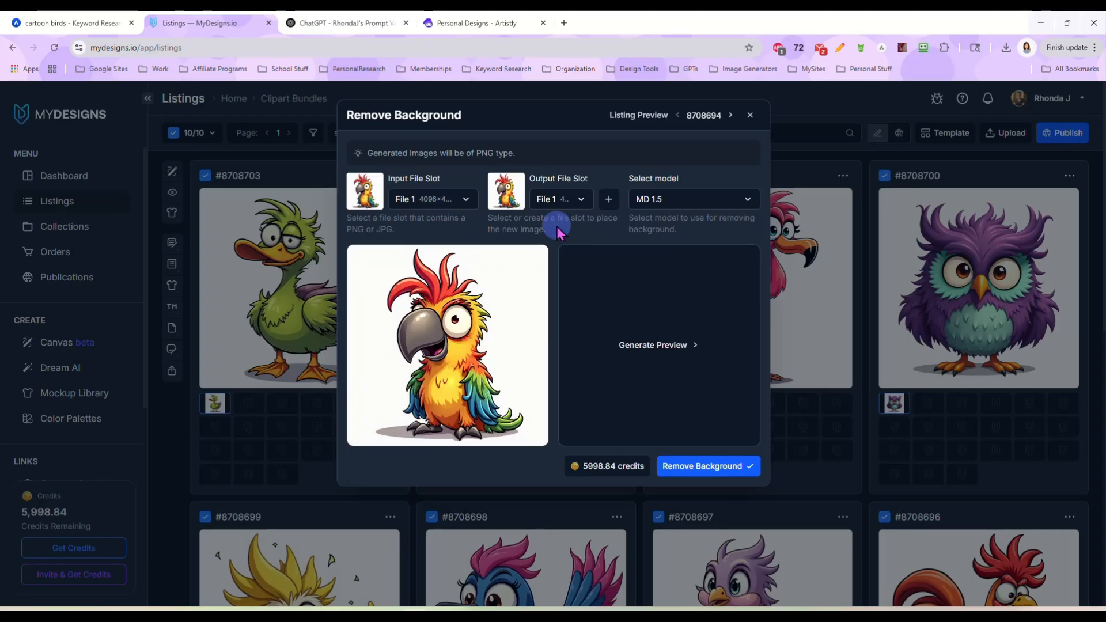
click(694, 203)
click(693, 240)
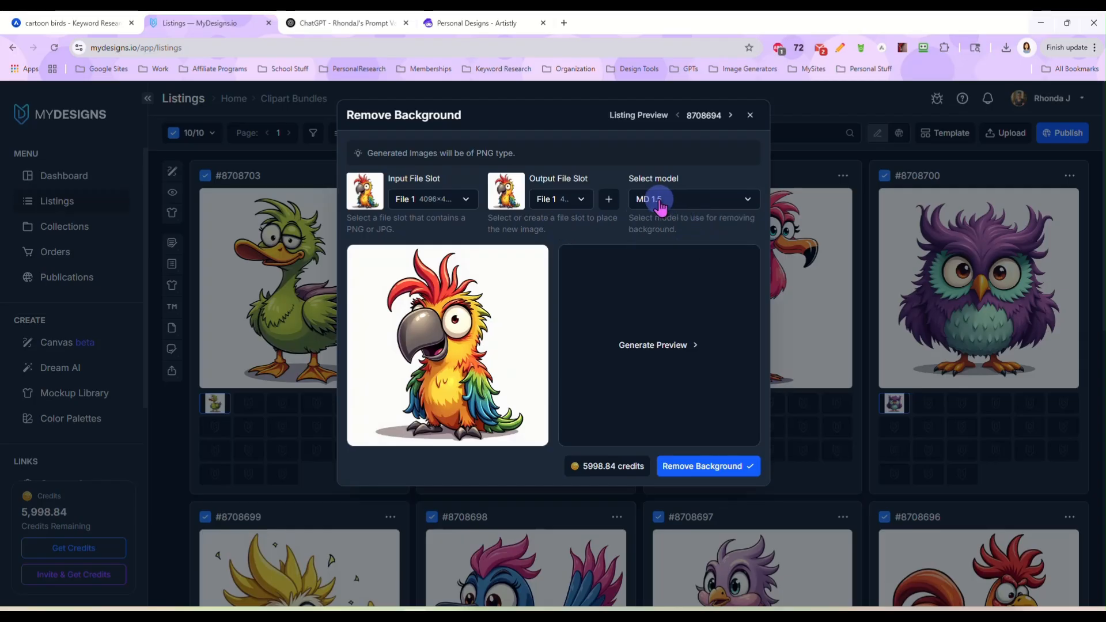
click(694, 469)
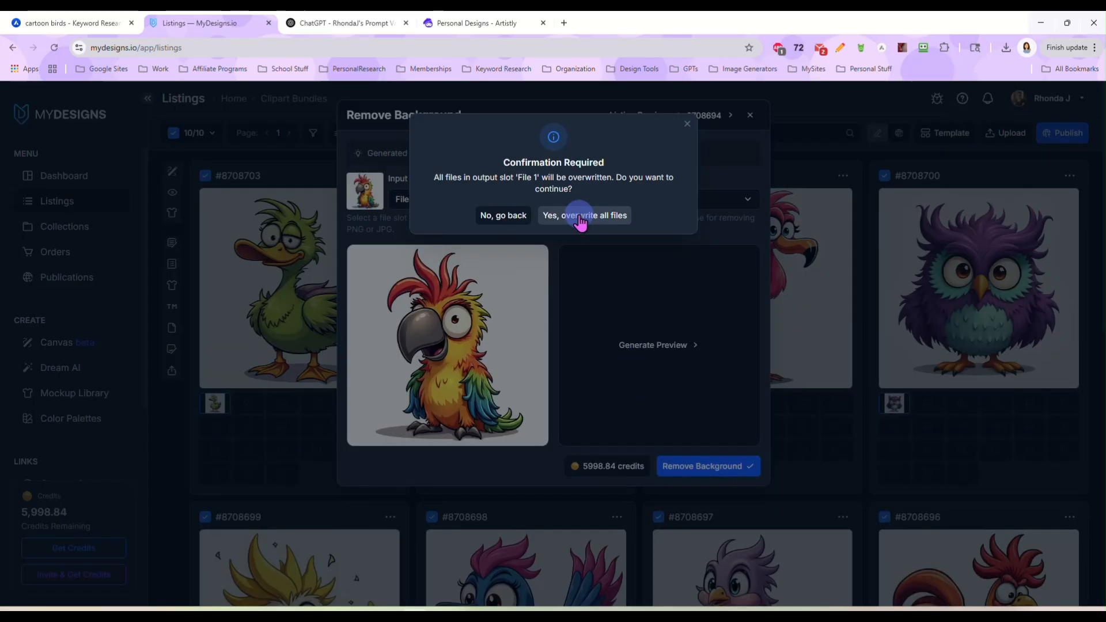
click(579, 221)
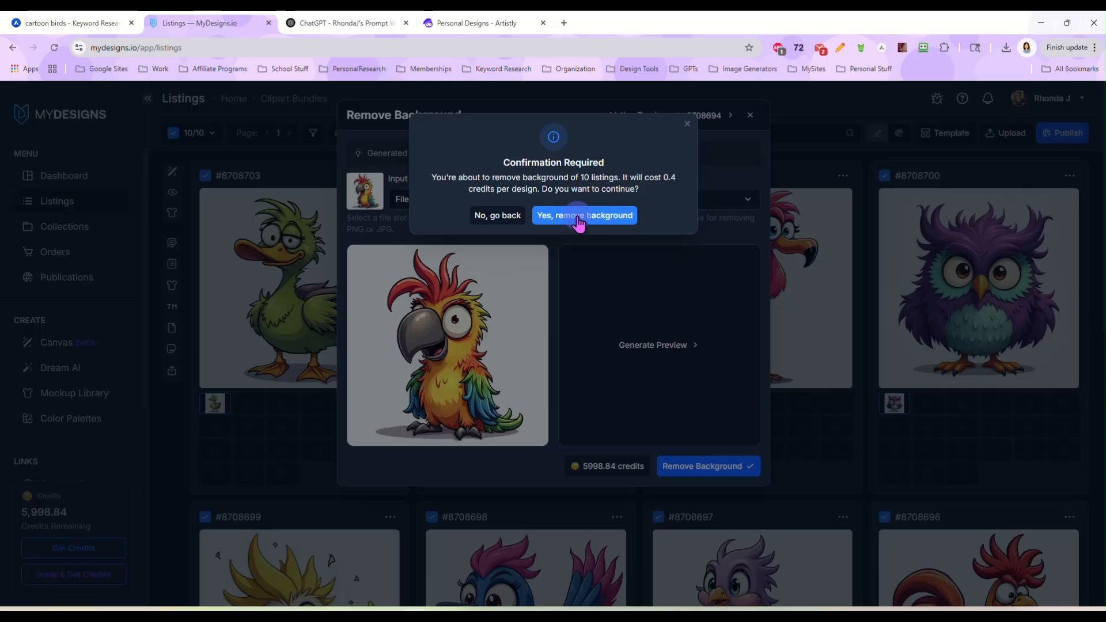
click(578, 221)
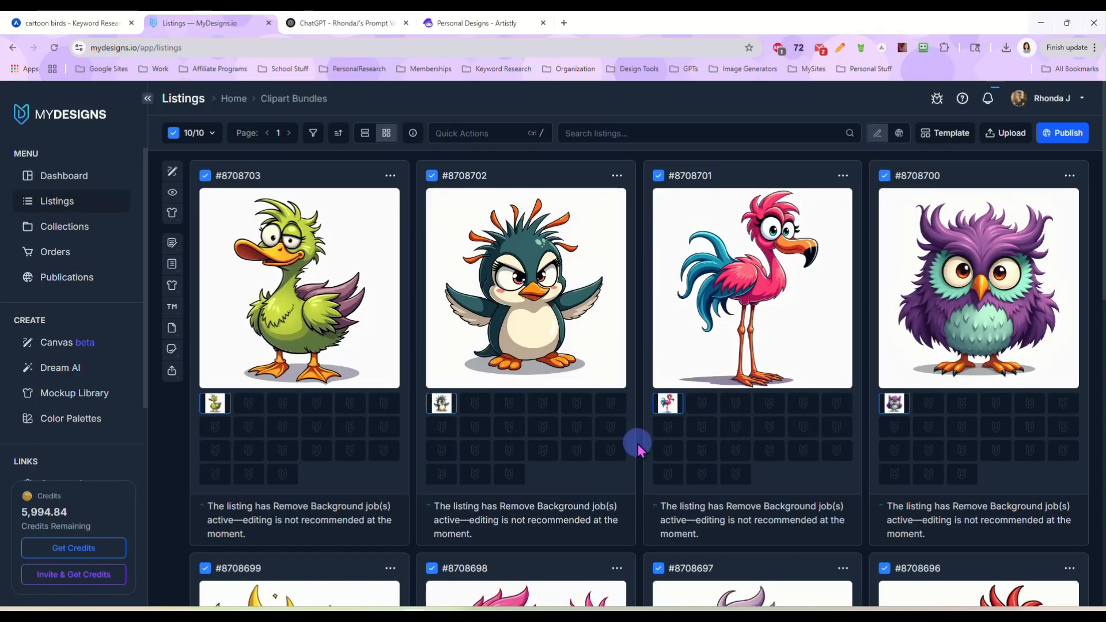
- Look through all ten bird listings to check how cleanly the backgrounds were removed
scroll(637, 444, down, 2)
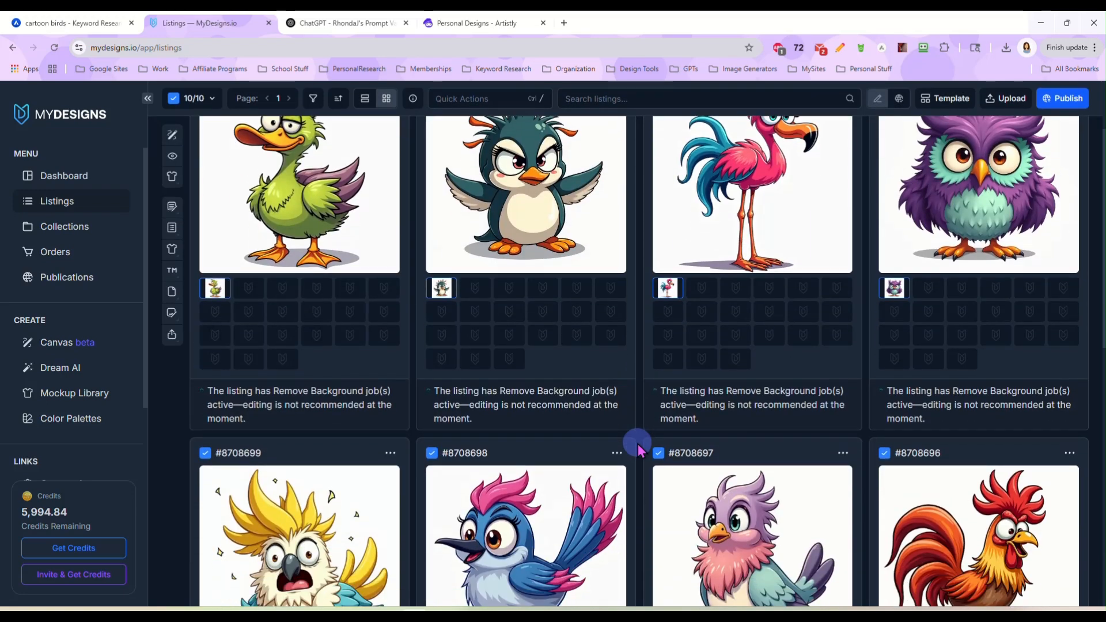
scroll(637, 444, up, 1)
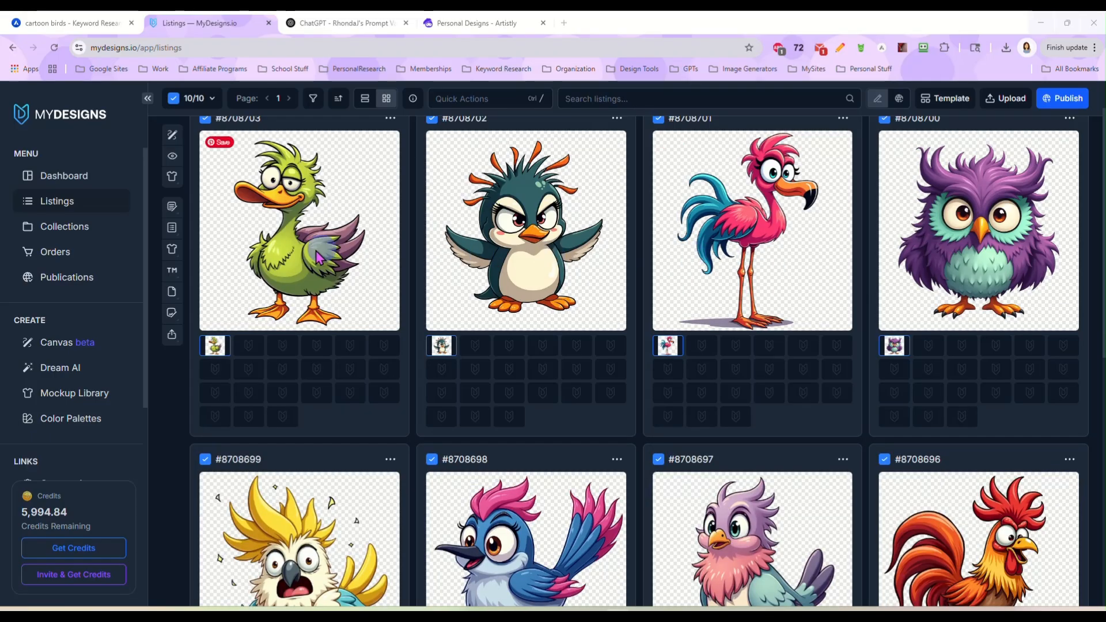
scroll(573, 283, down, 2)
scroll(559, 322, down, 1)
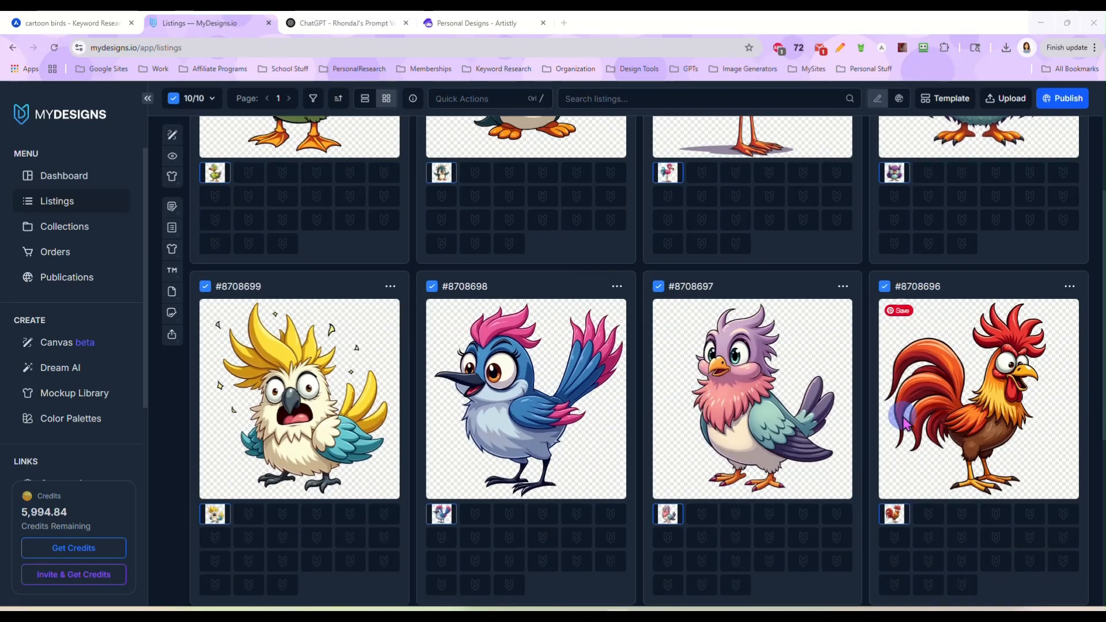
scroll(778, 397, down, 2)
scroll(350, 401, down, 4)
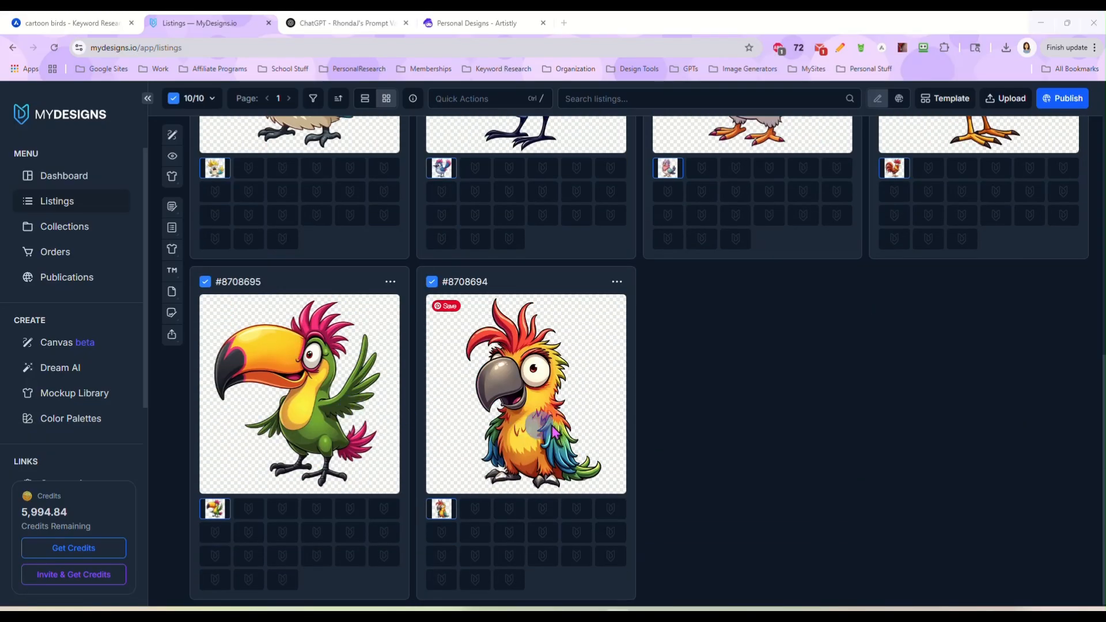
scroll(554, 430, up, 10)
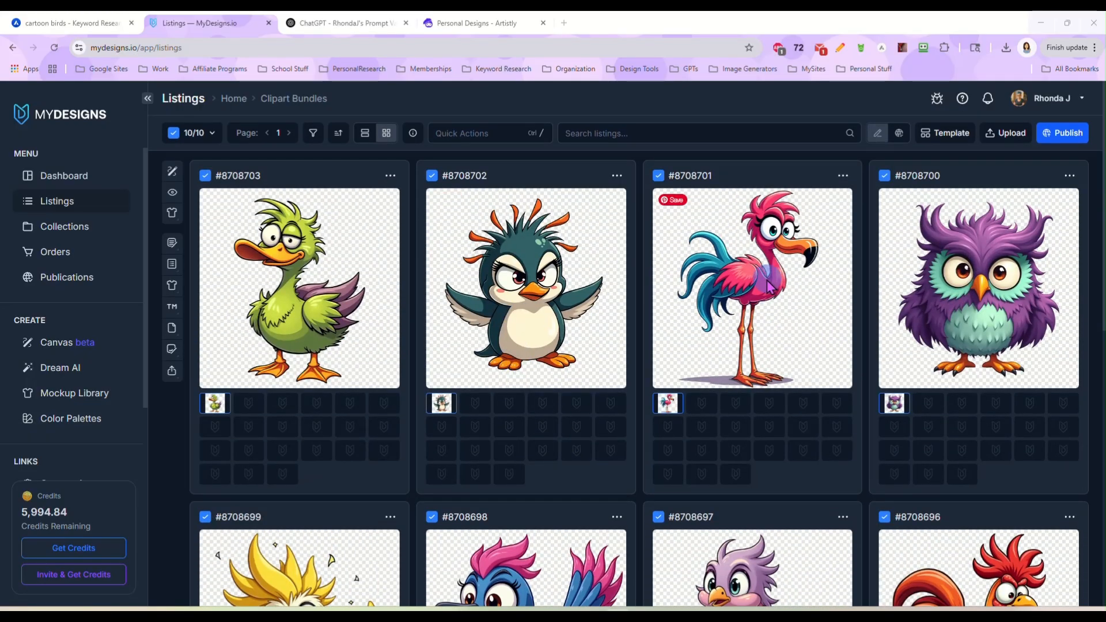
- View the flamingo listing's image at full size to inspect its cutout, and close it
click(841, 176)
click(864, 215)
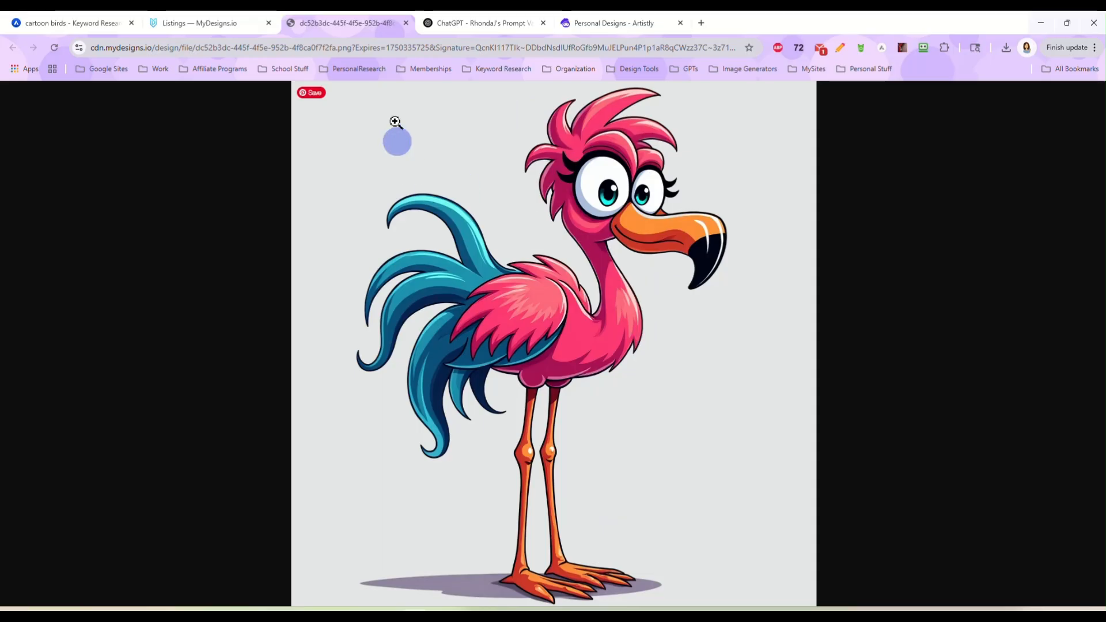
click(406, 23)
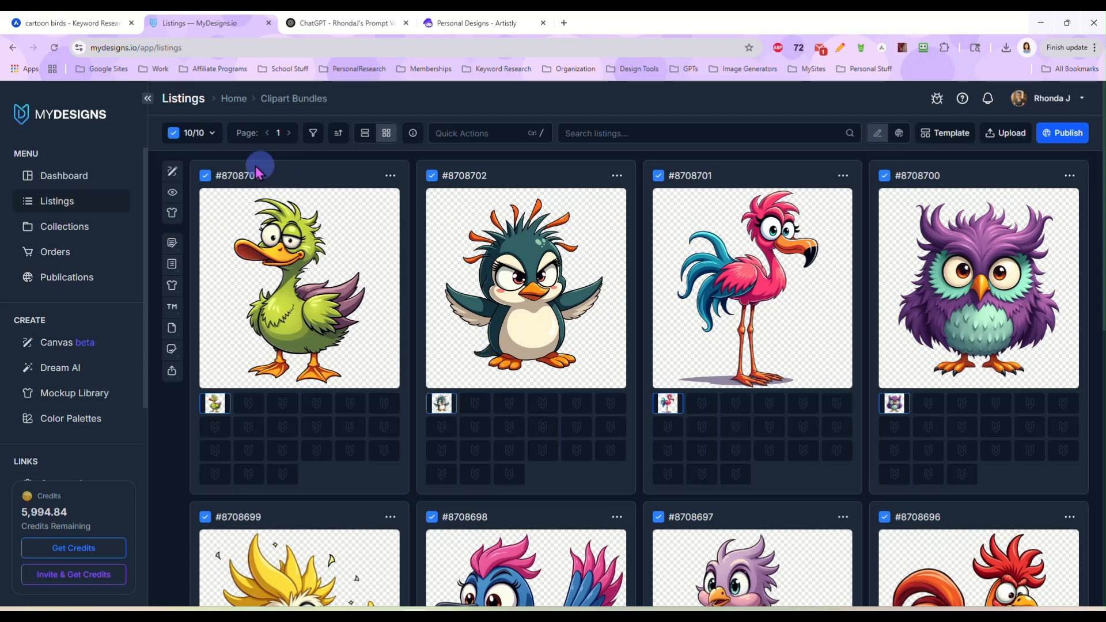
- Open the selected listings in Canvas and create a custom artboard 5000 px wide and 5000 px high
click(171, 170)
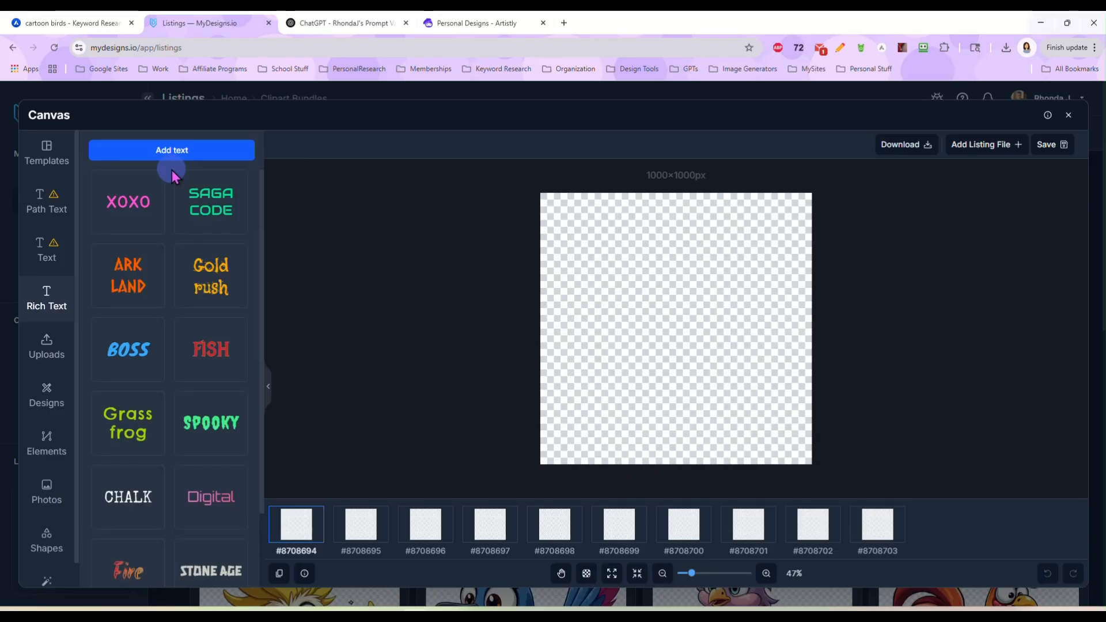
click(48, 153)
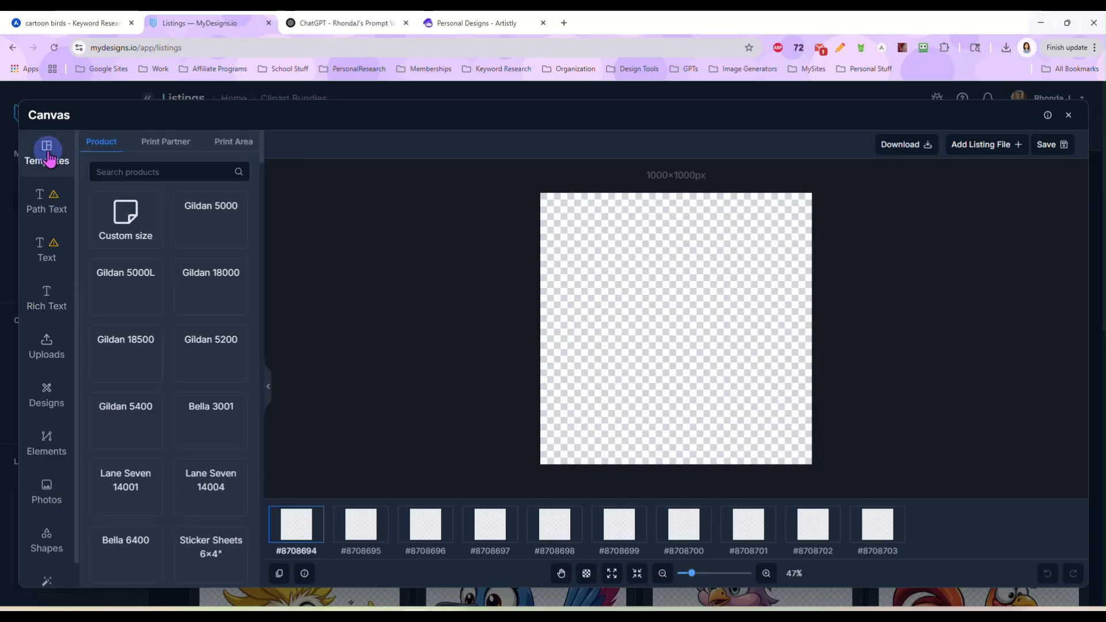
click(125, 236)
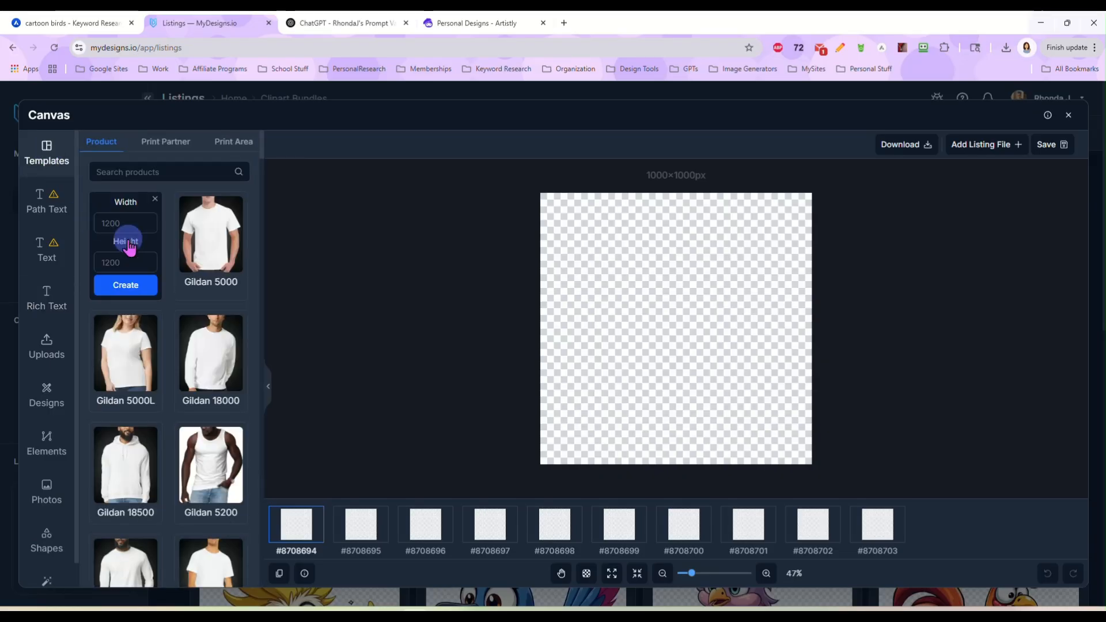
click(138, 222)
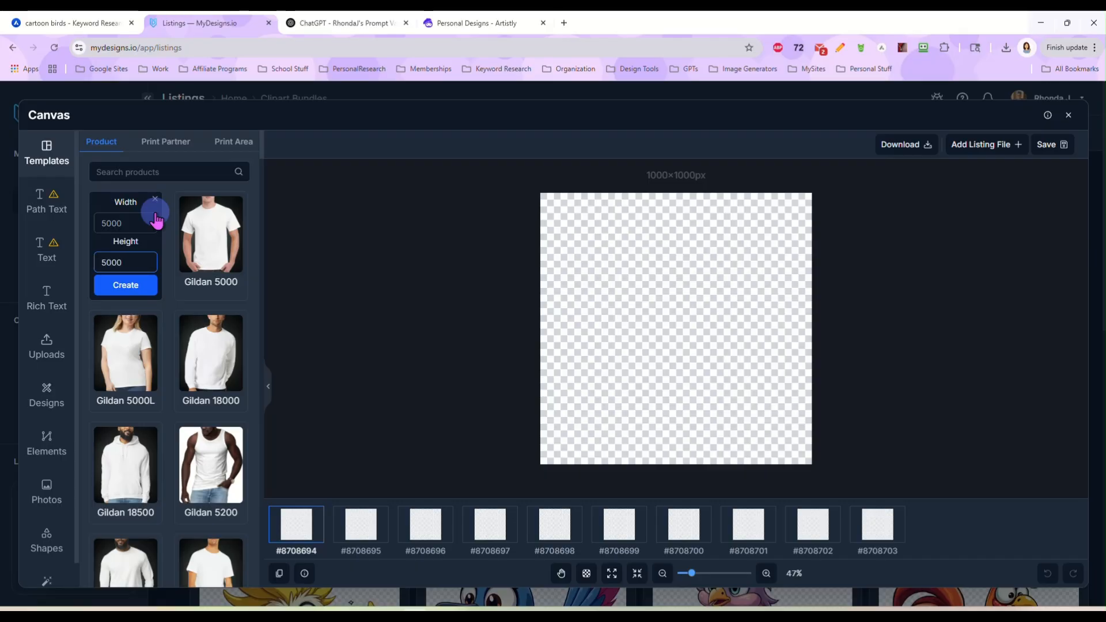
click(139, 286)
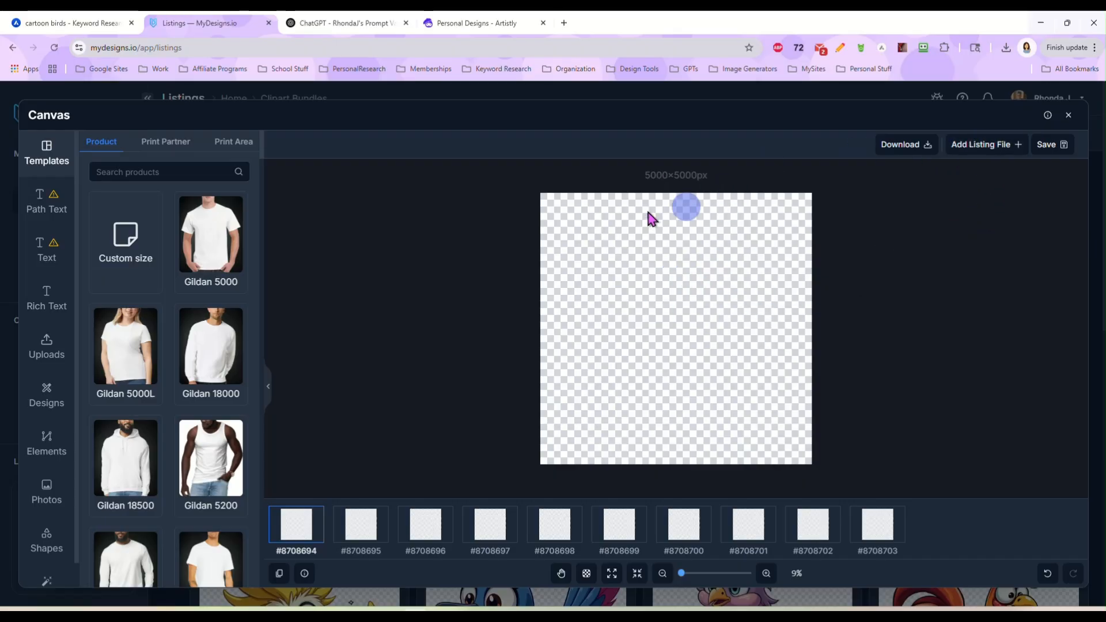
- Add each listing's File 1 image to all the canvases and fit the parrot image to the artboard
click(987, 153)
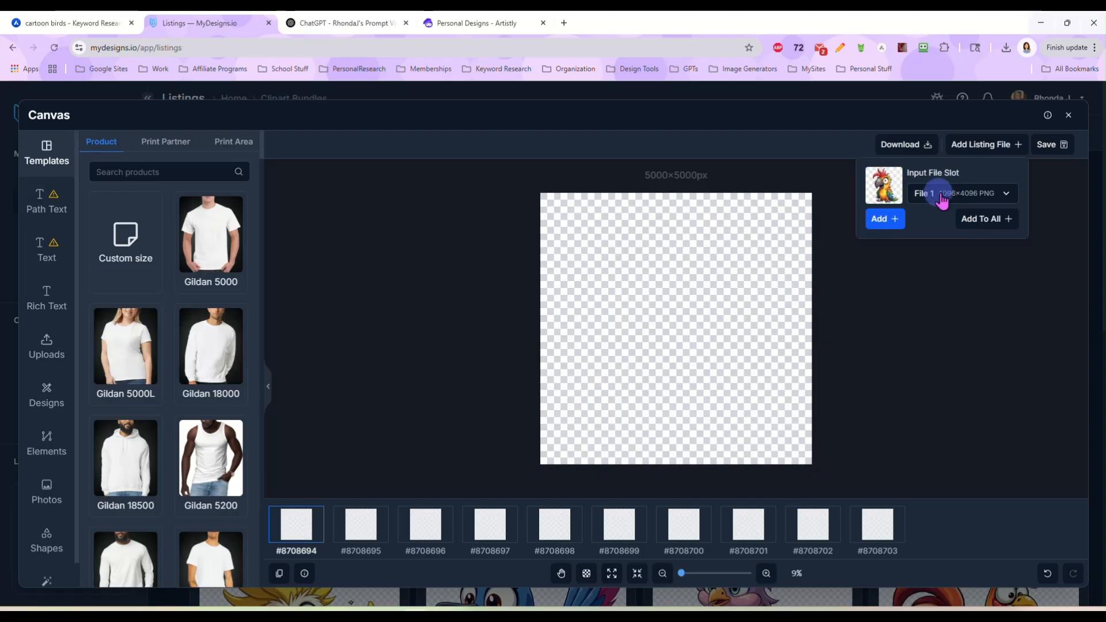
click(988, 222)
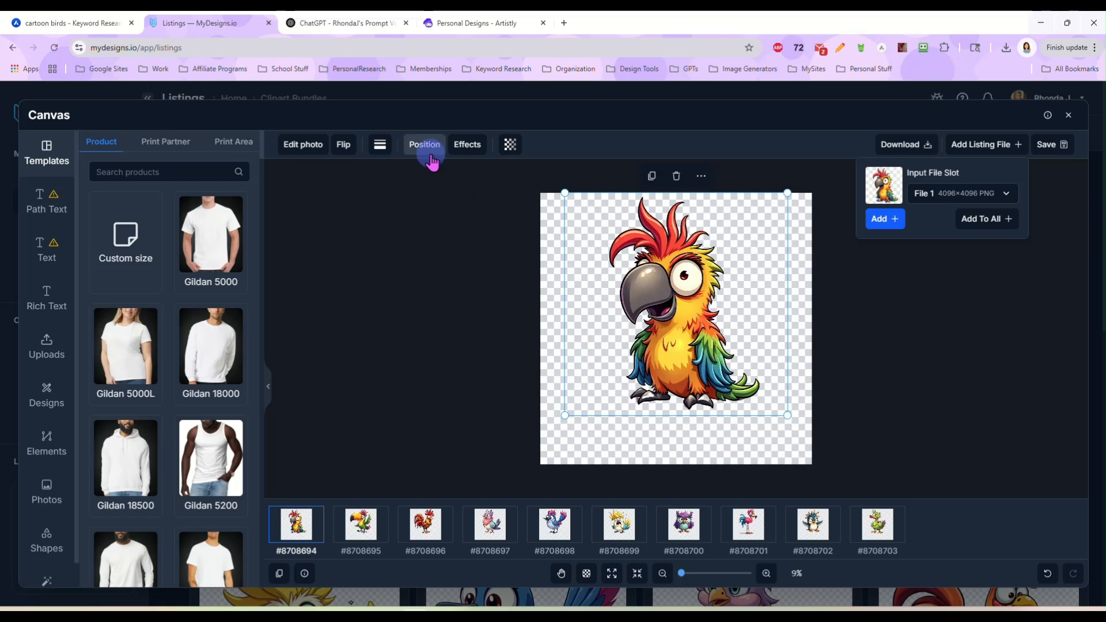
click(426, 147)
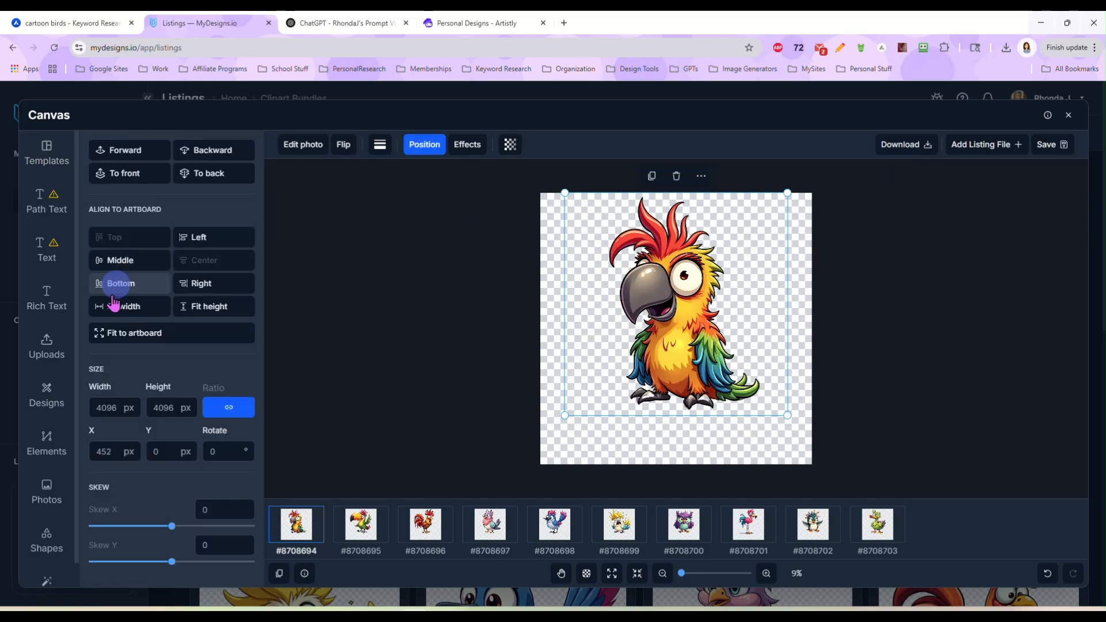
click(138, 337)
click(138, 338)
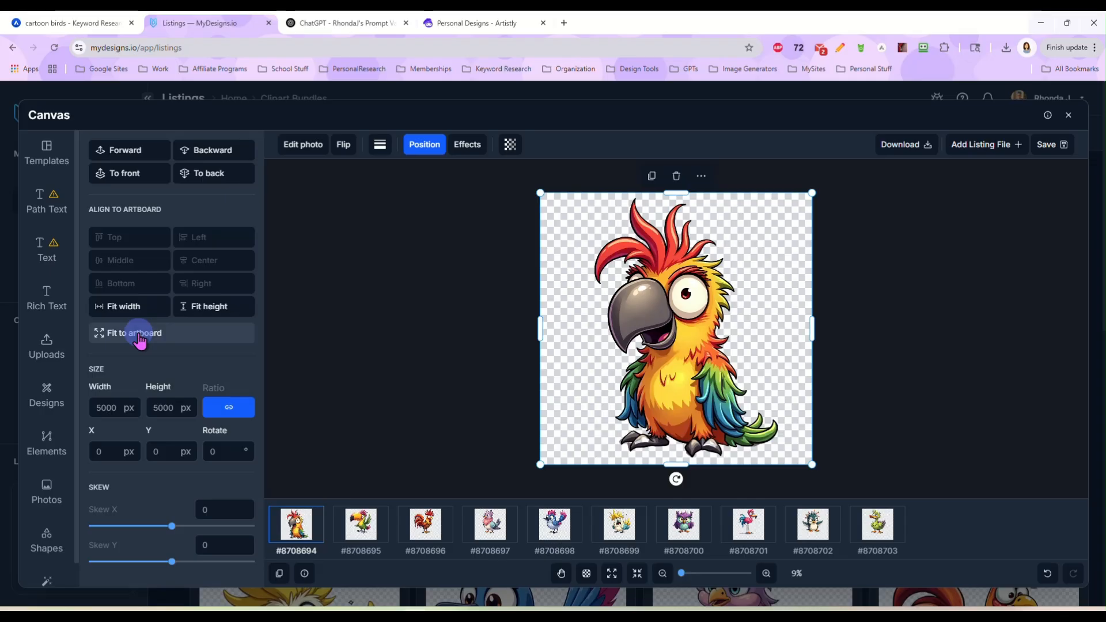
- Sync the parrot image's fitted size and position to the other canvases, and check the toucan and rooster canvases
right_click(665, 274)
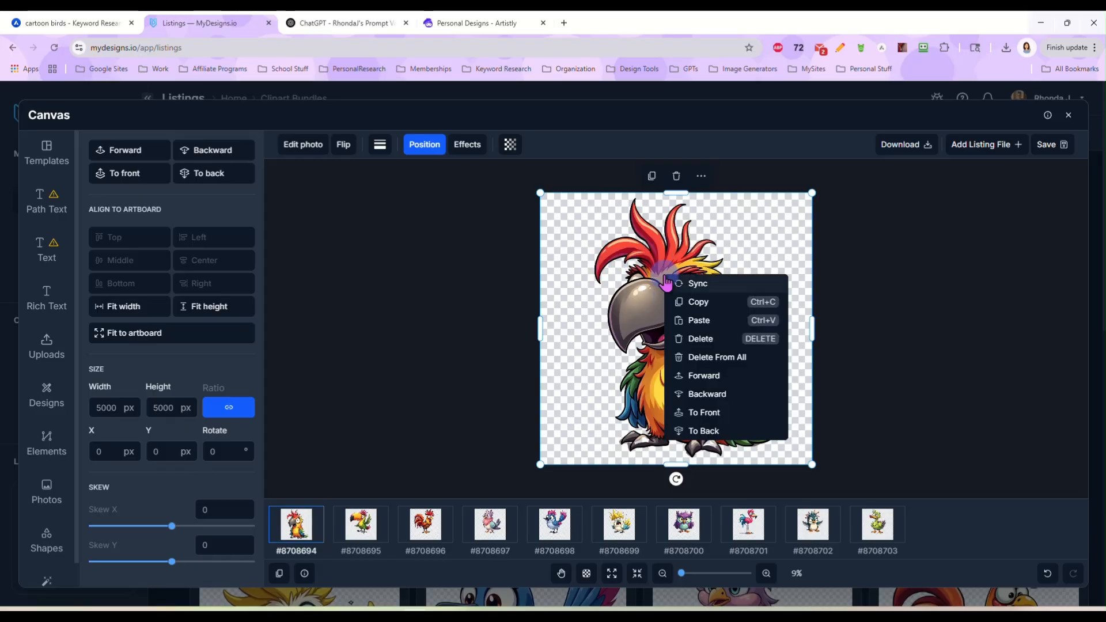
click(715, 284)
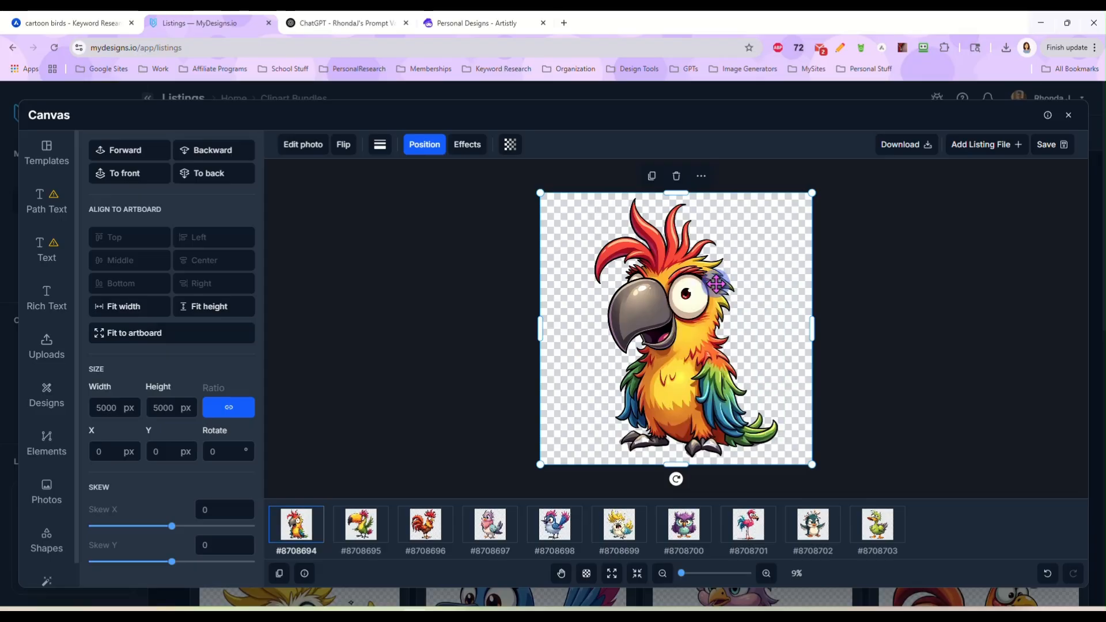
click(364, 538)
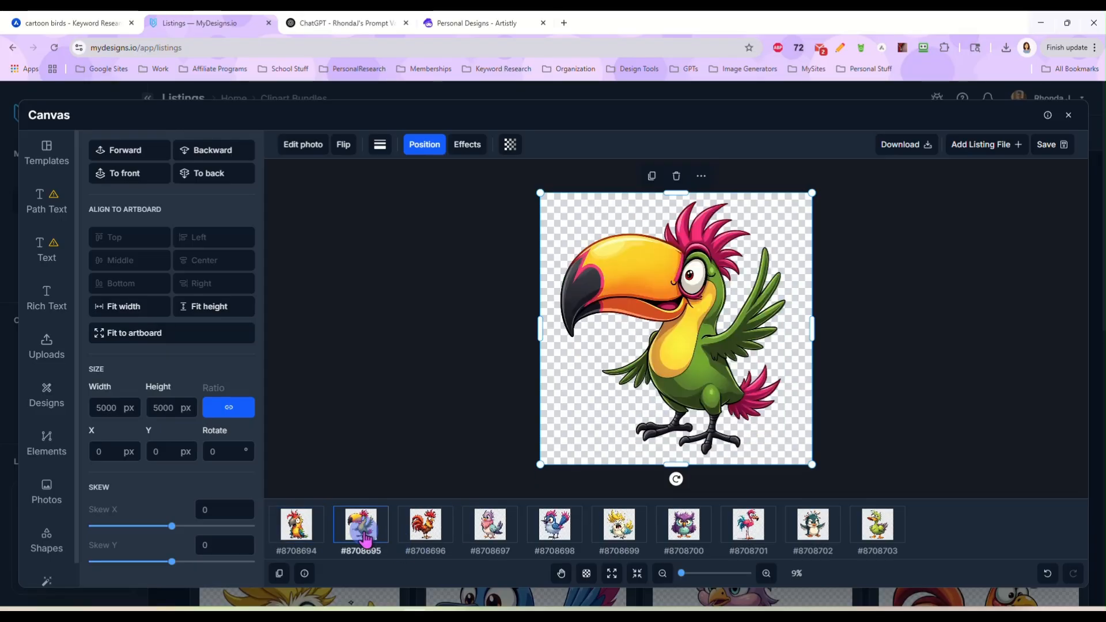
click(429, 533)
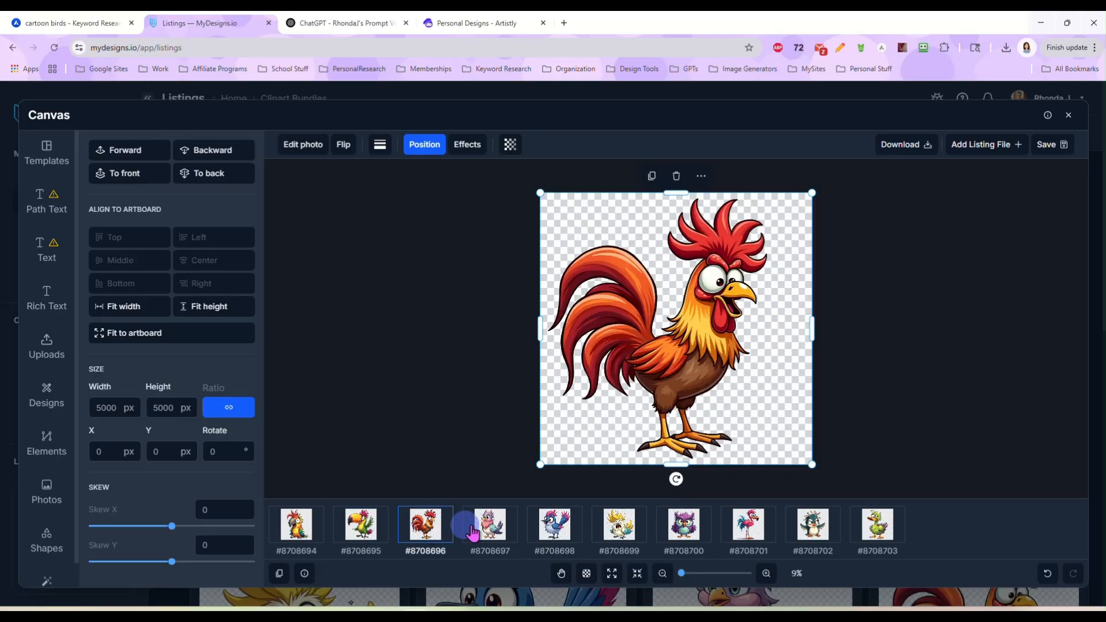
- Check the fitted bird image on each remaining canvas, from #8708697 through #8708703
click(488, 534)
click(554, 529)
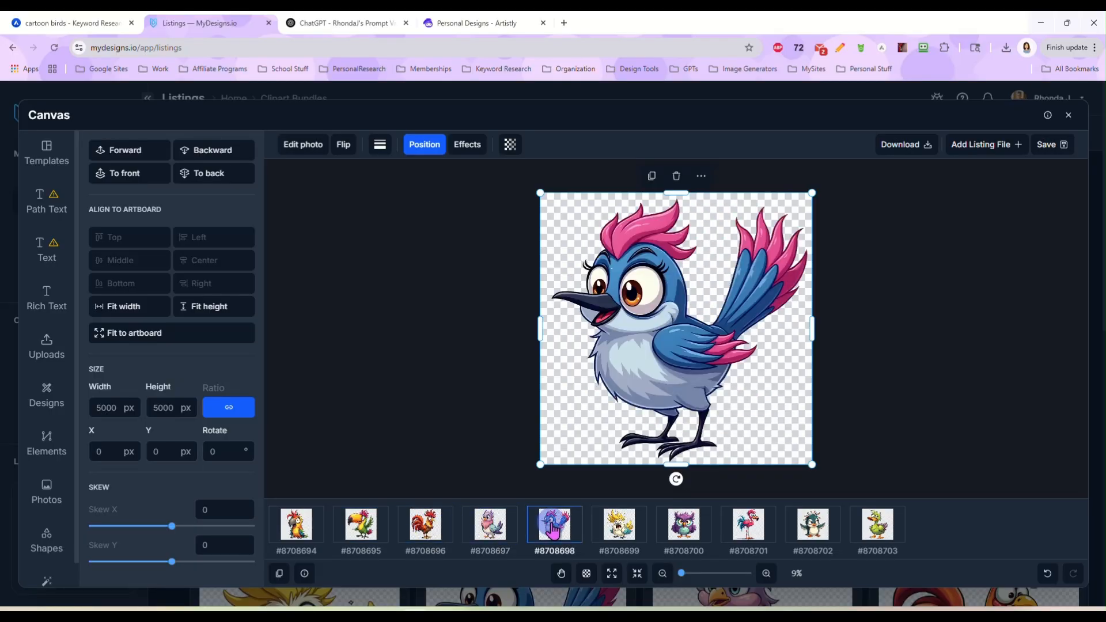
click(633, 526)
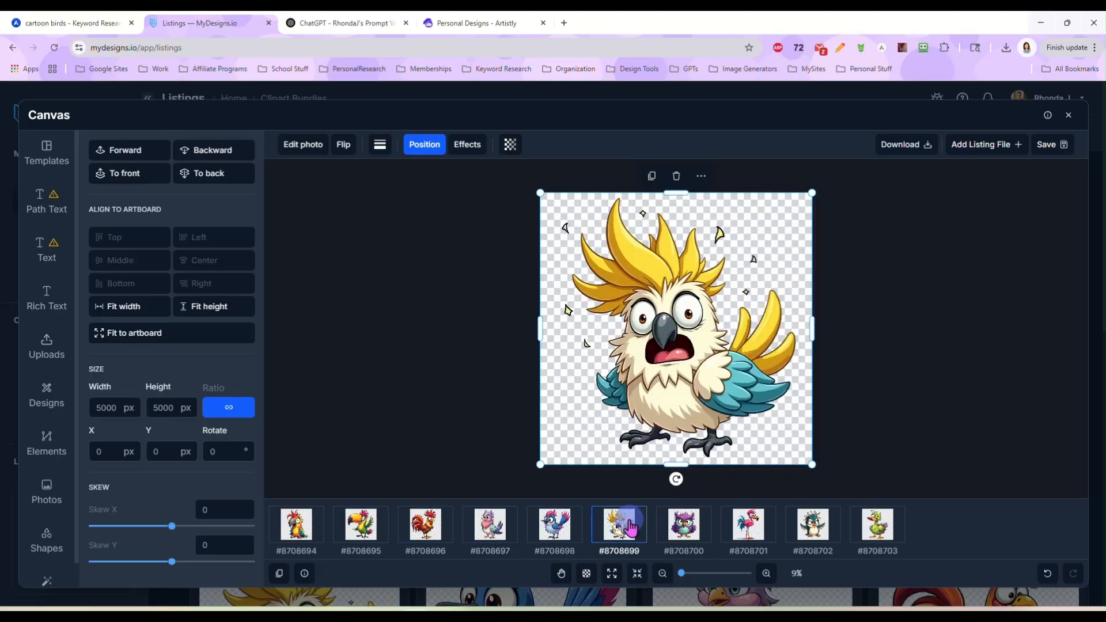
click(691, 532)
click(747, 528)
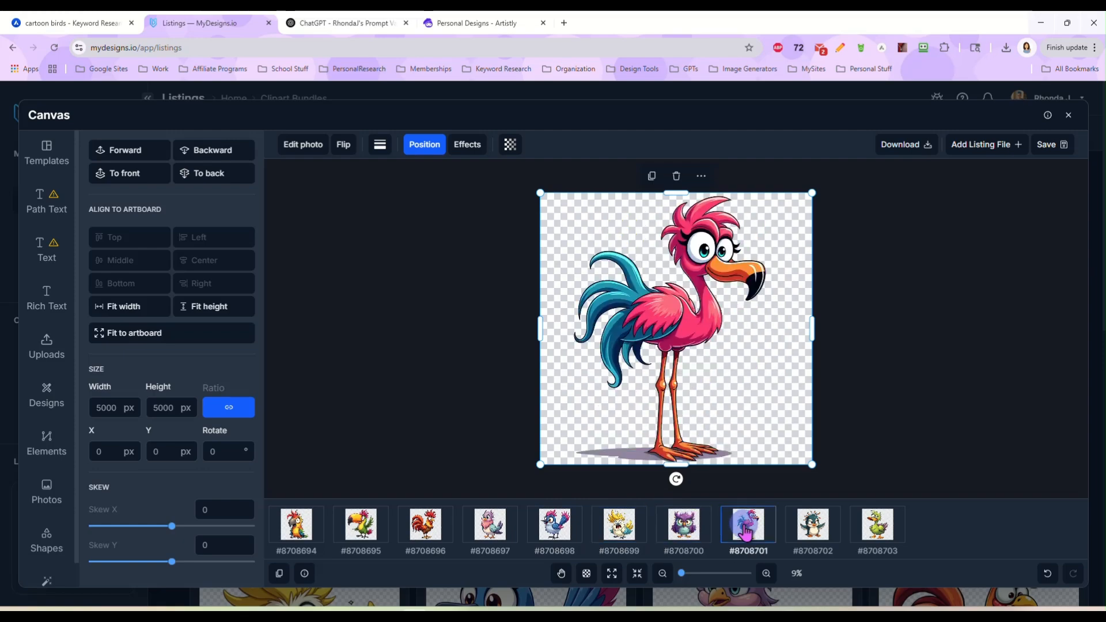
click(821, 542)
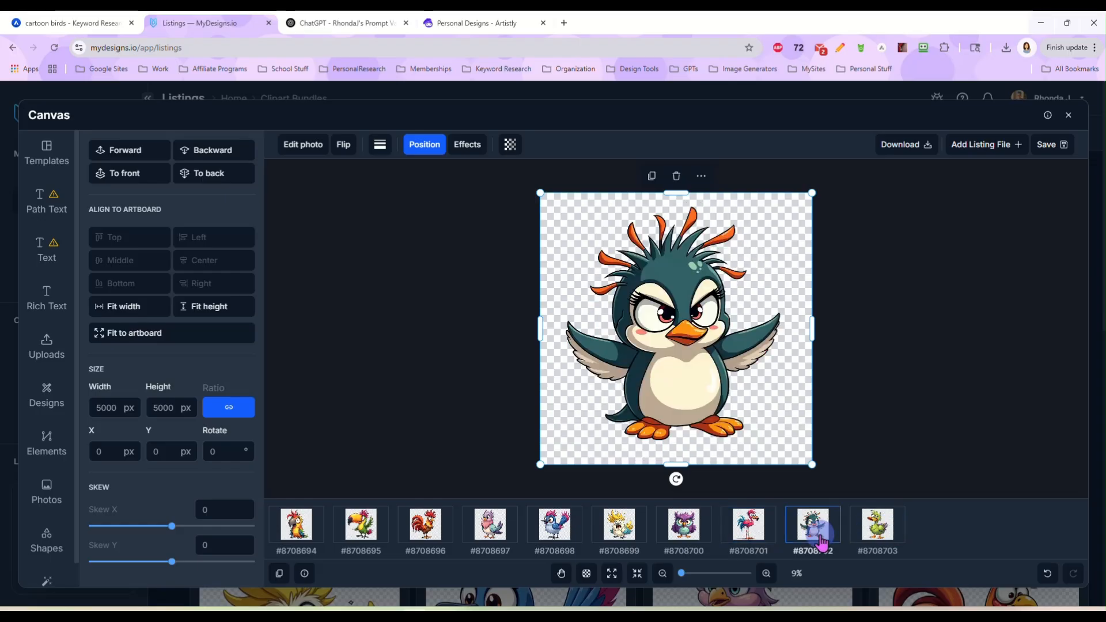
click(883, 533)
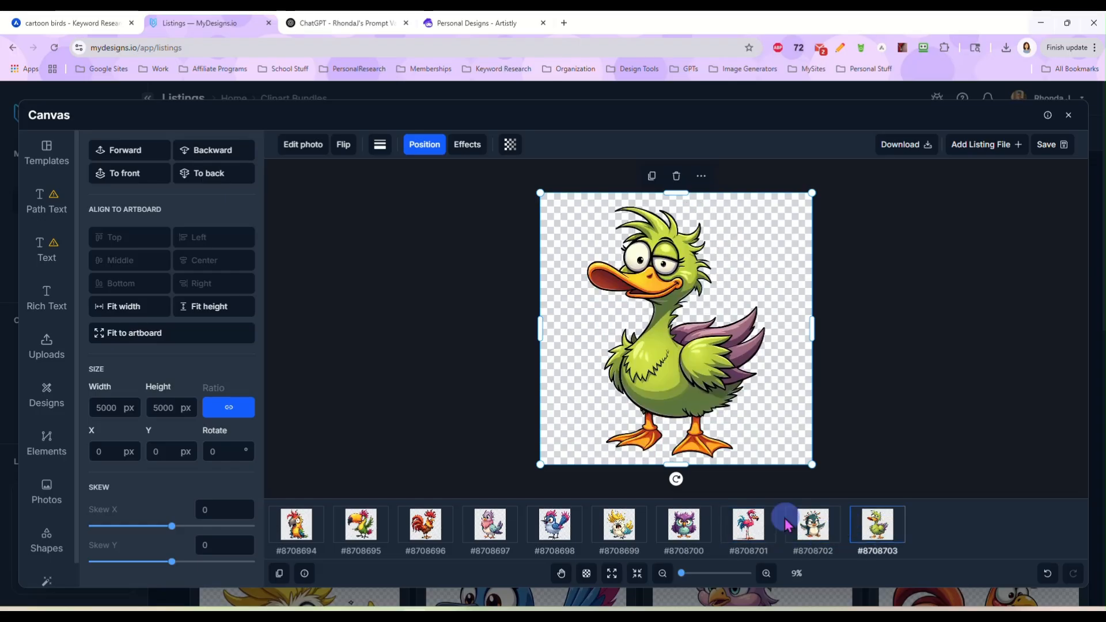
click(812, 523)
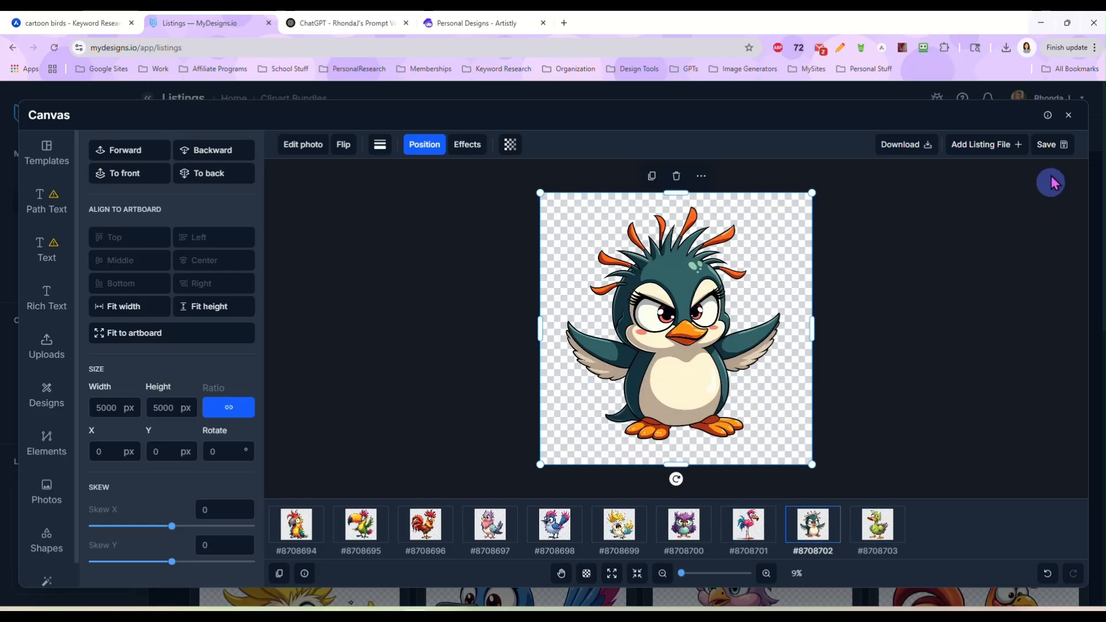
- Save all the canvases as PNG to output slot File 1, overwriting the existing files
click(1058, 147)
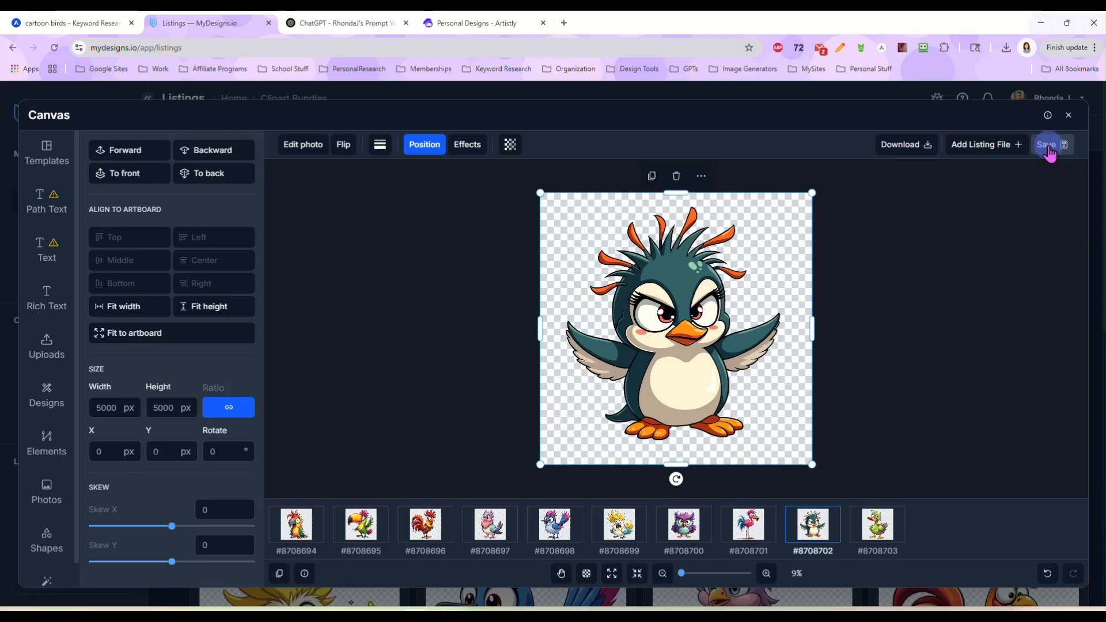
click(1049, 153)
click(1018, 195)
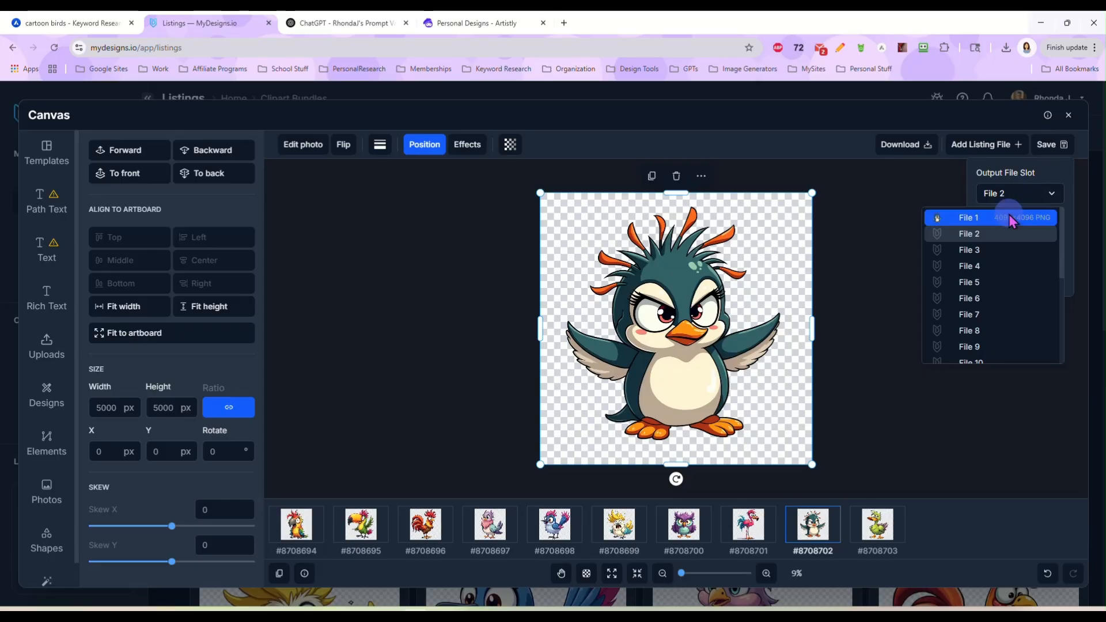
click(1009, 219)
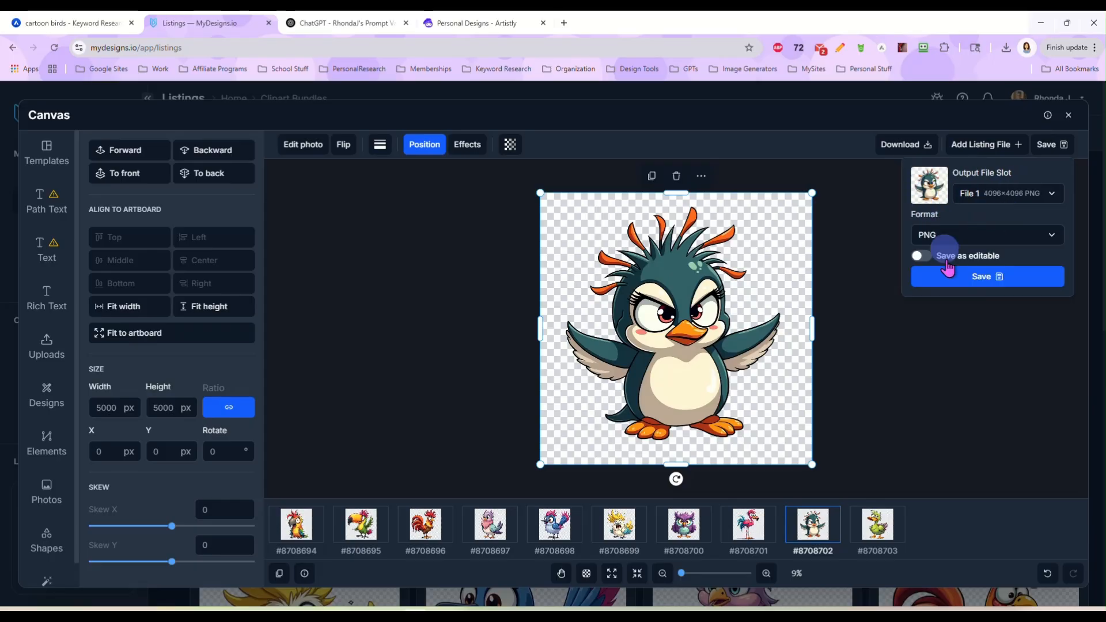
click(973, 282)
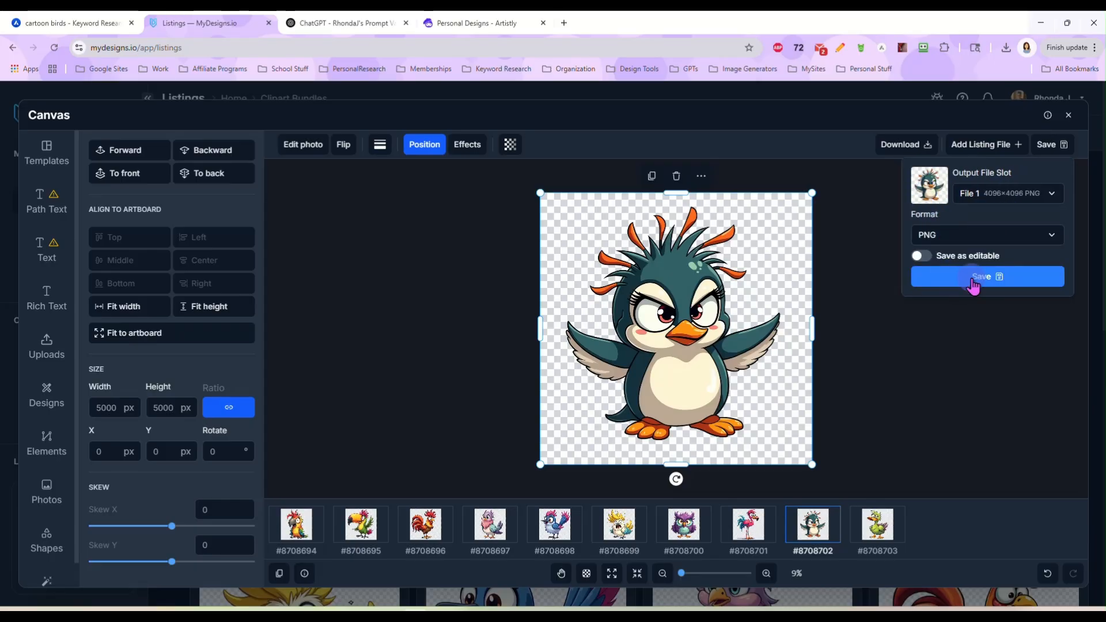
click(963, 288)
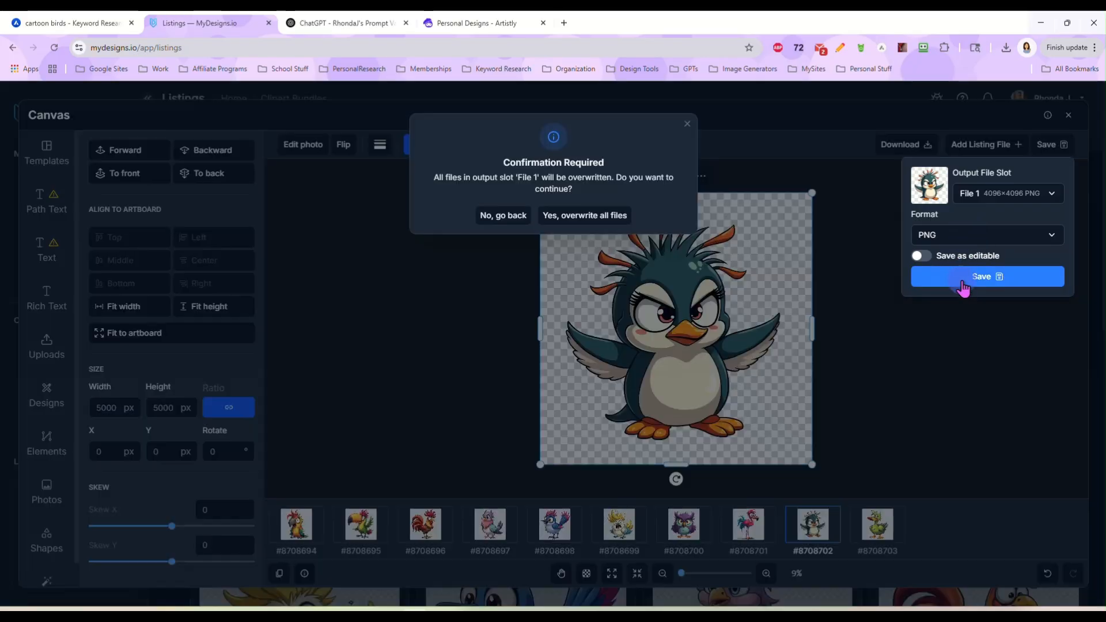
click(583, 222)
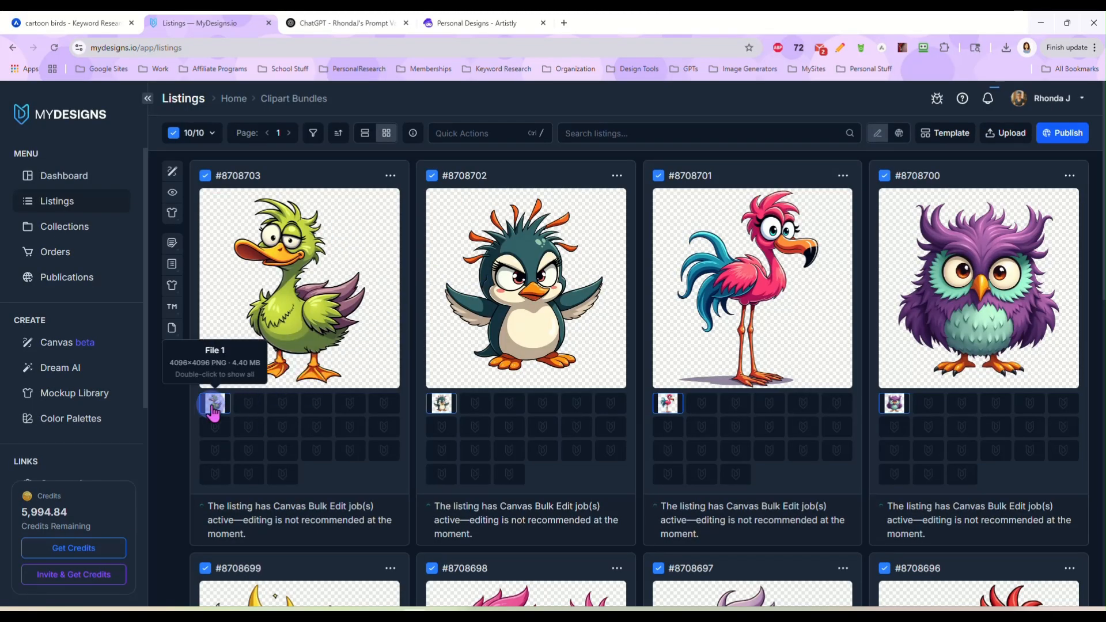
- Check the File 1 dimensions and the saved bird images across the listings
double_click(214, 406)
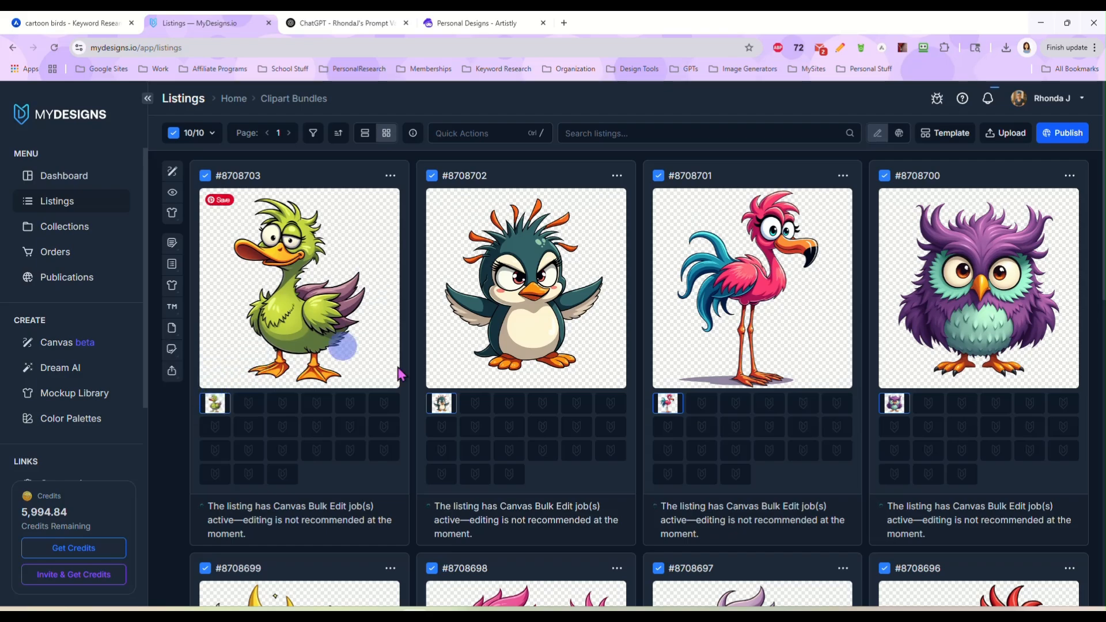
scroll(973, 406, down, 2)
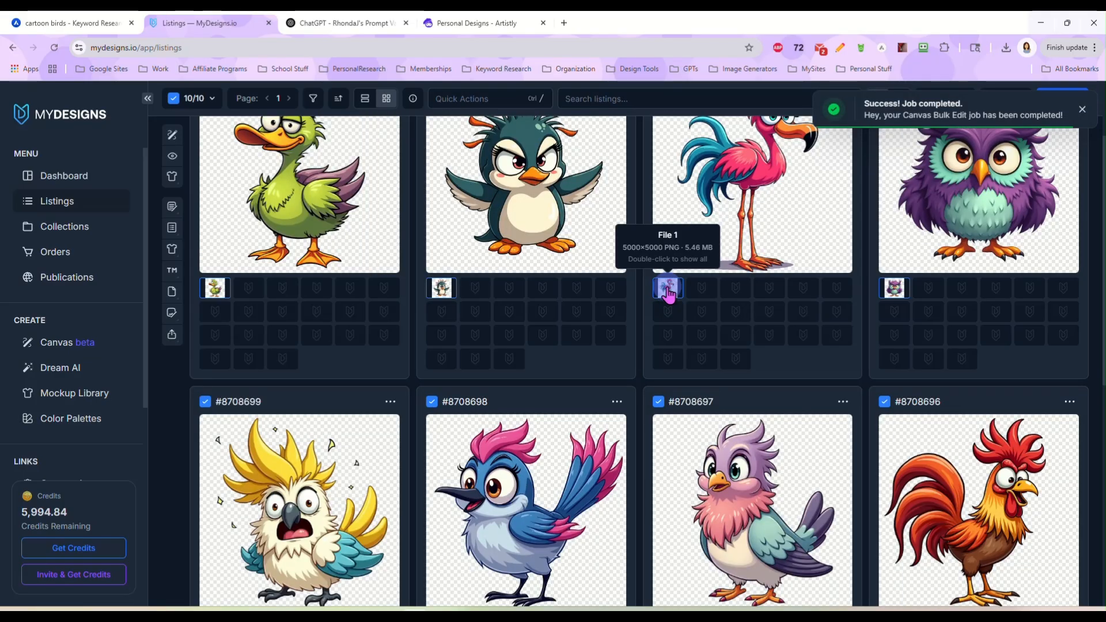
scroll(668, 299, up, 1)
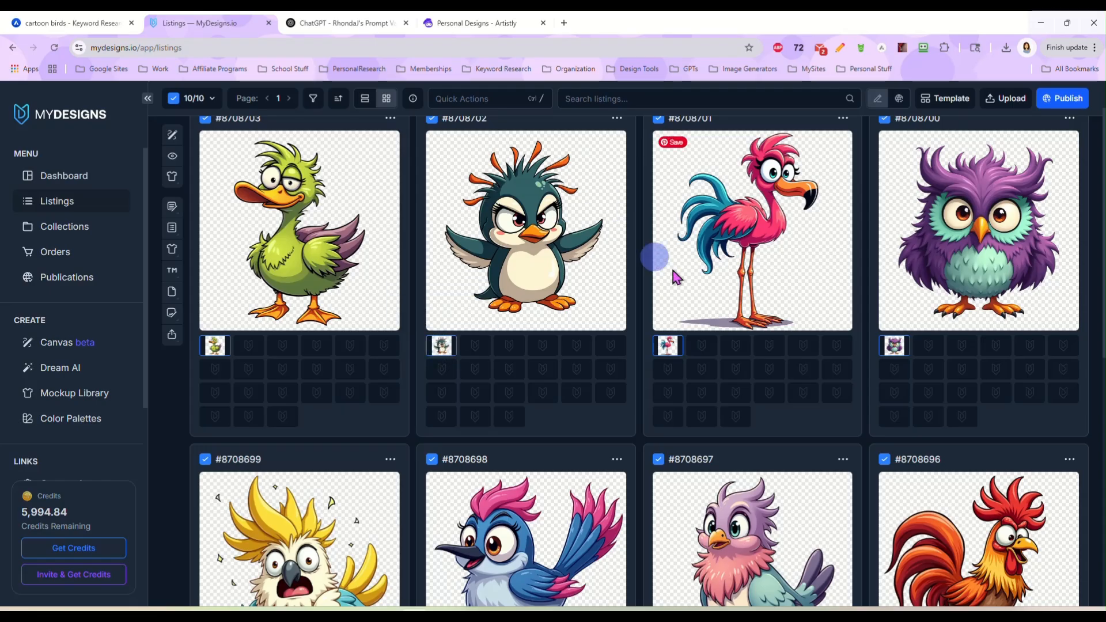
scroll(697, 316, down, 5)
scroll(728, 465, up, 6)
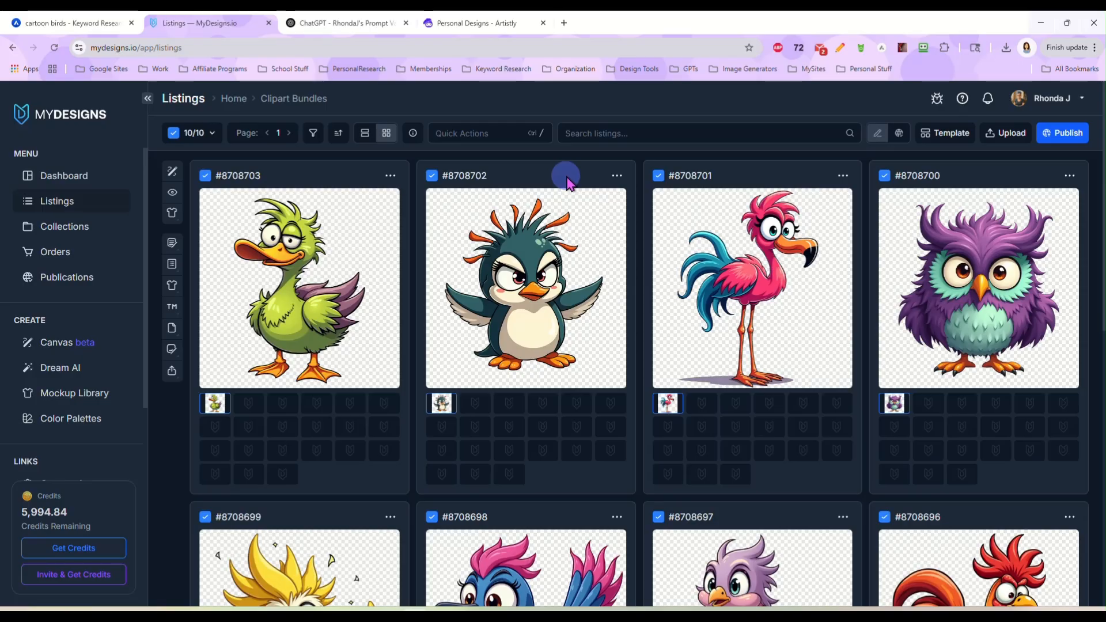
scroll(641, 196, down, 2)
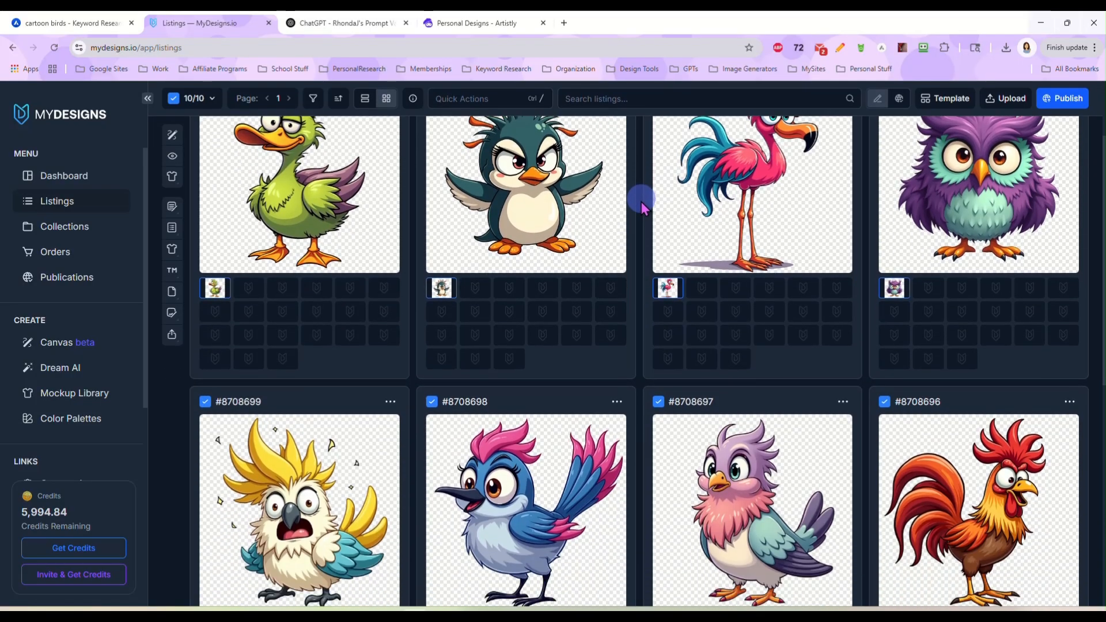
scroll(642, 205, up, 1)
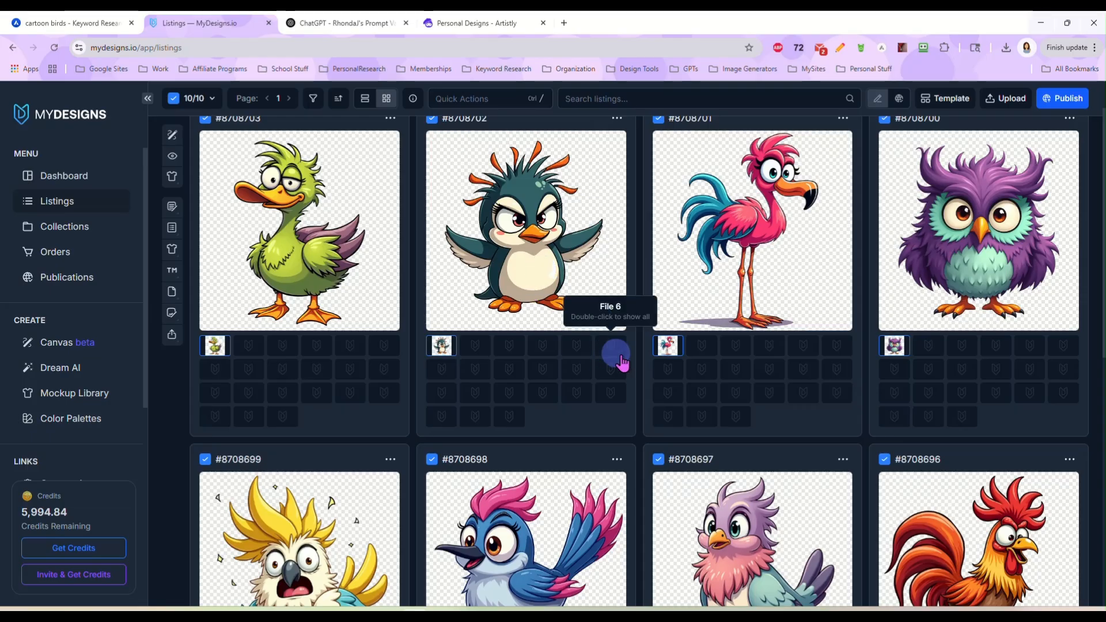
scroll(641, 360, down, 1)
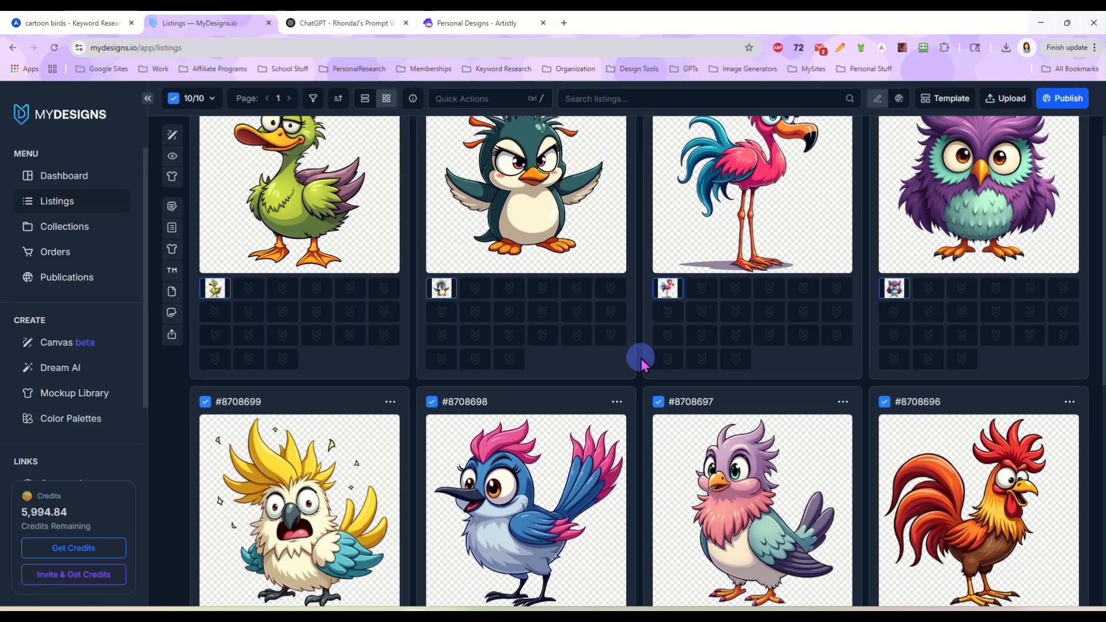
scroll(634, 288, up, 2)
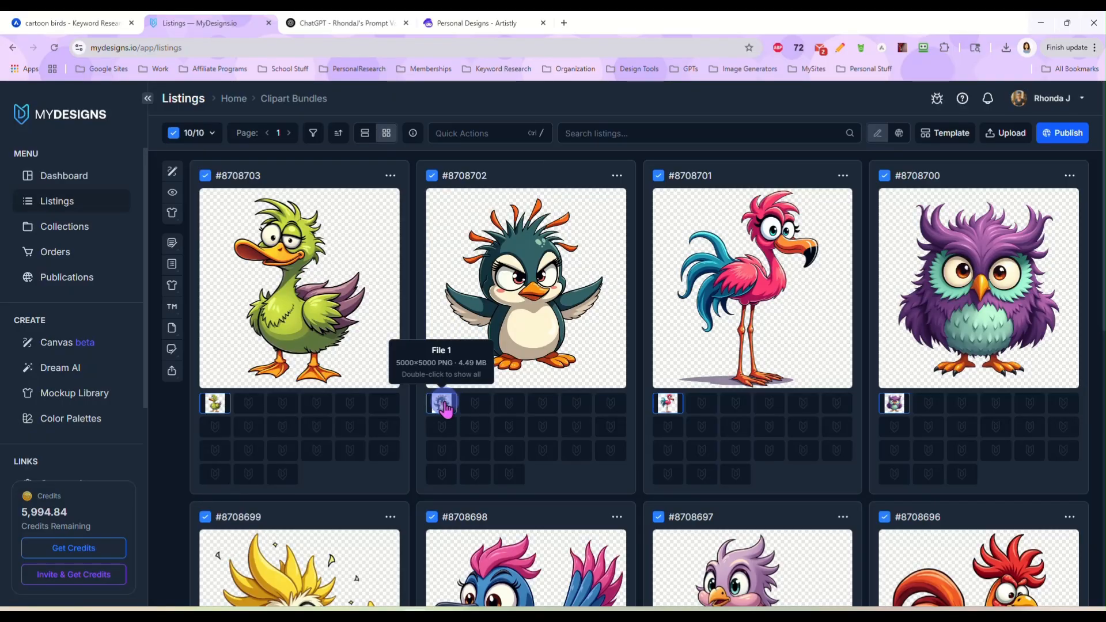
- Move the penguin, flamingo and owl images into file slots 2, 3 and 4 of listing #8708703
drag(445, 408, 423, 399)
drag(252, 401, 253, 403)
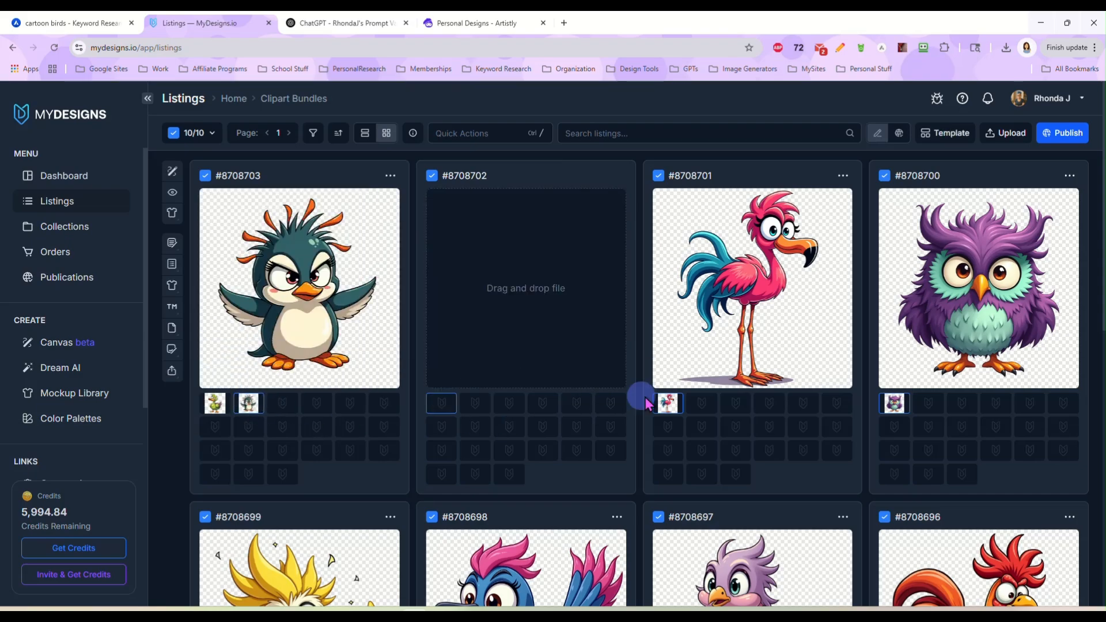
drag(667, 402, 426, 428)
drag(298, 405, 282, 403)
drag(898, 409, 527, 390)
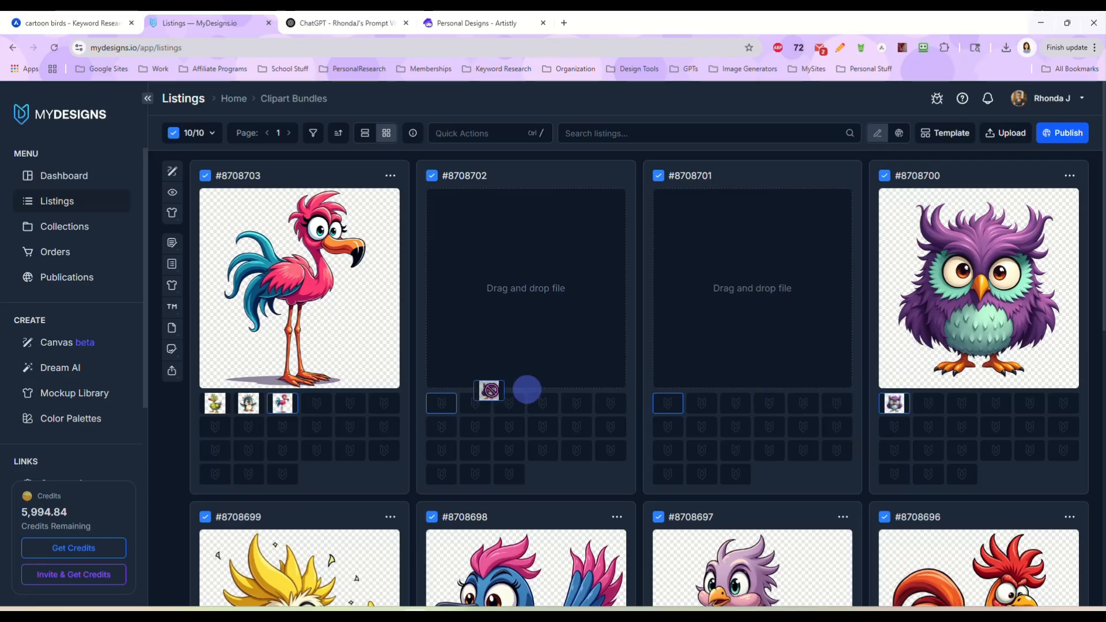
drag(320, 397, 318, 399)
- Move the cockatoo, blue bird, purple-and-pink bird and rooster images into file slots 5 to 8 of listing #8708703
scroll(443, 392, down, 4)
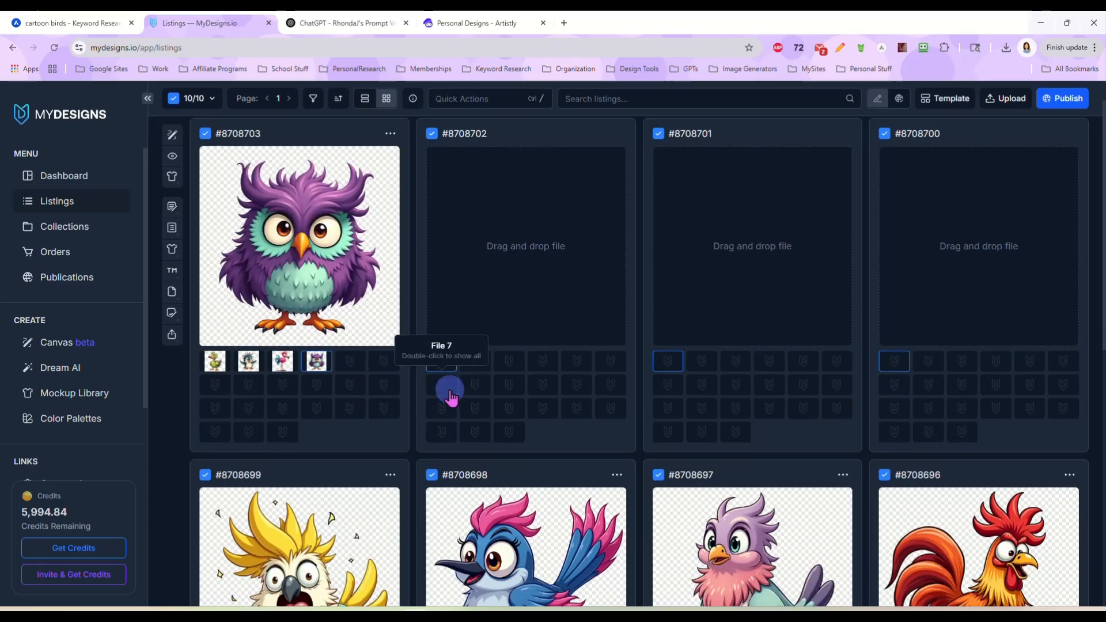
drag(215, 513, 349, 174)
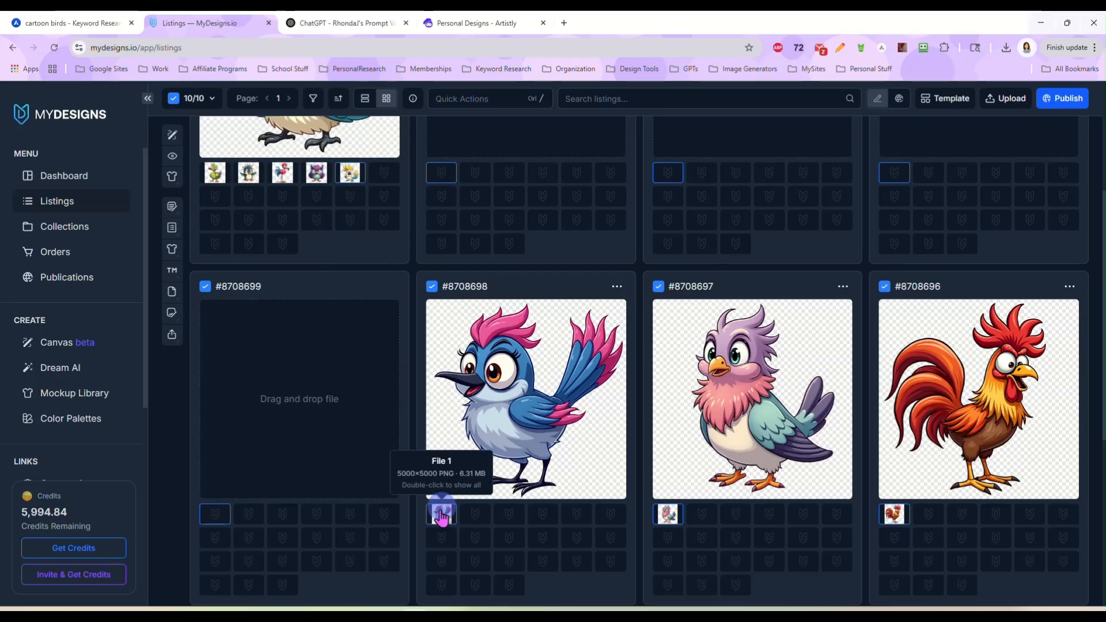
drag(441, 513, 382, 172)
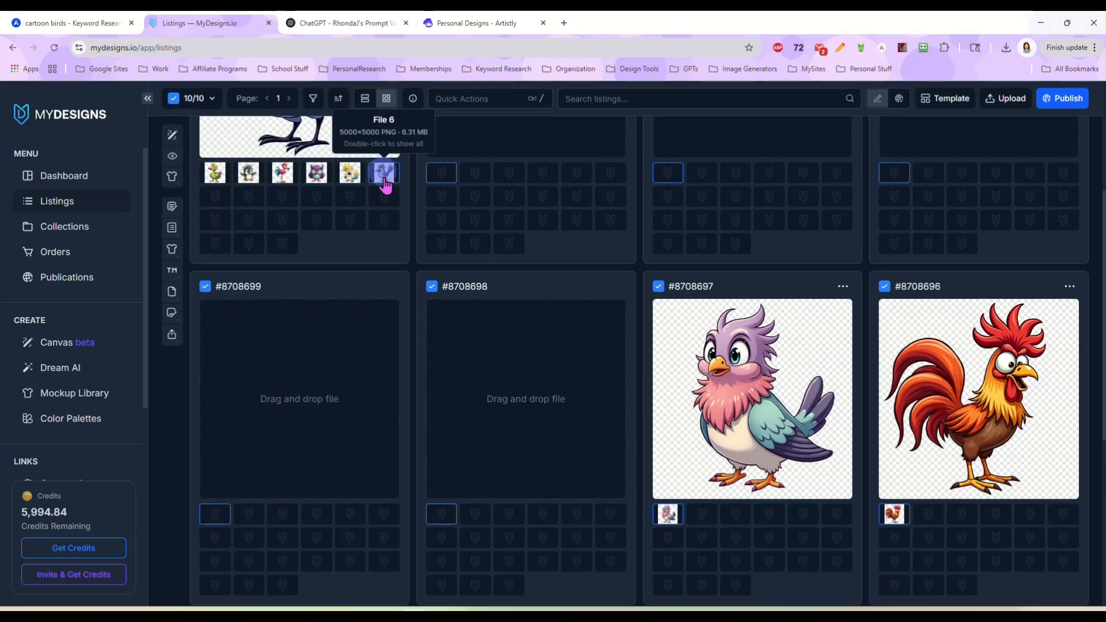
drag(667, 519, 186, 272)
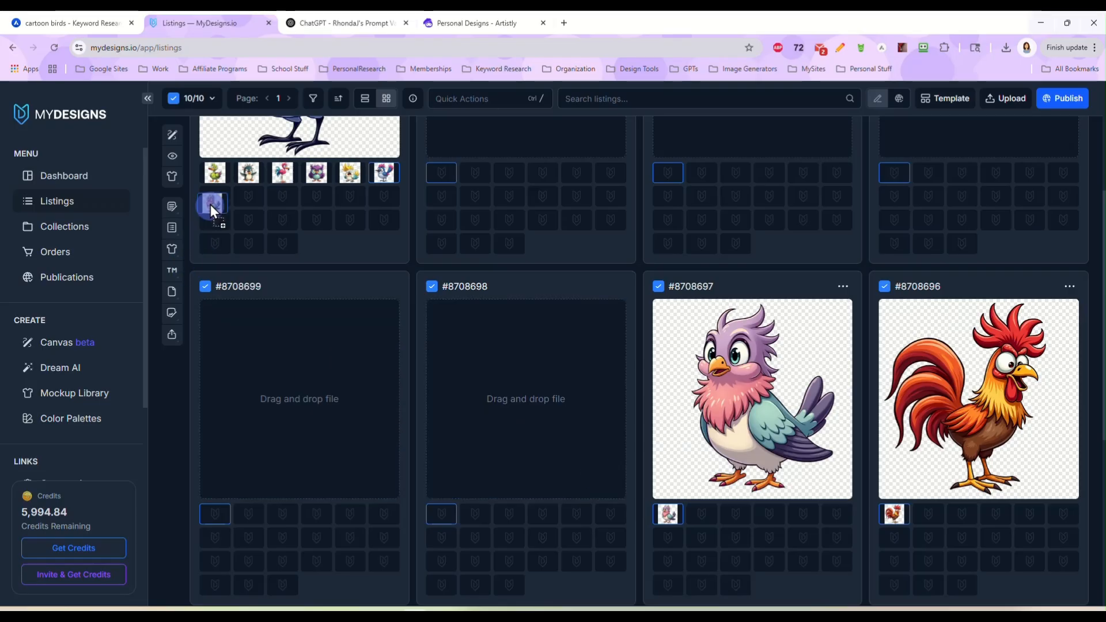
drag(210, 205, 211, 198)
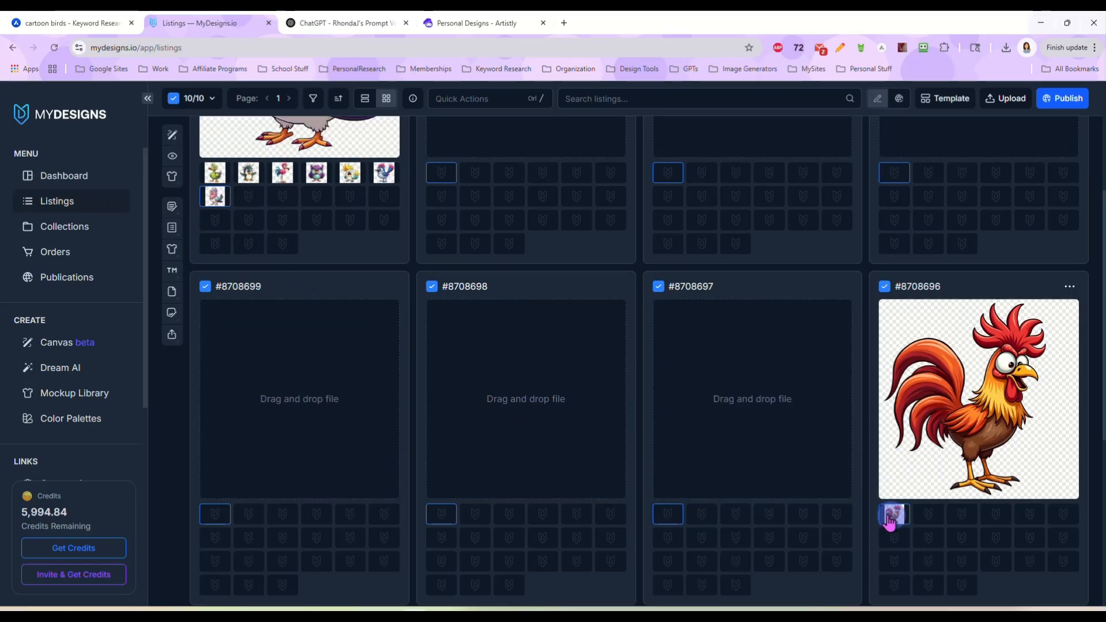
drag(890, 518, 249, 198)
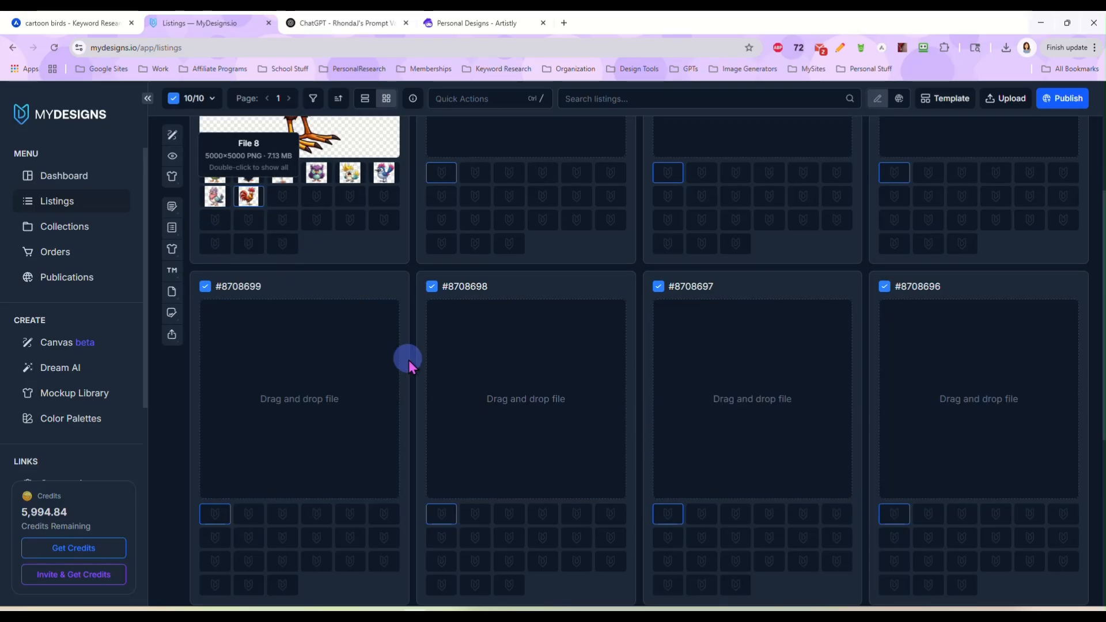
- Delete the seven emptied listings, #8708696 through #8708702
scroll(406, 368, down, 5)
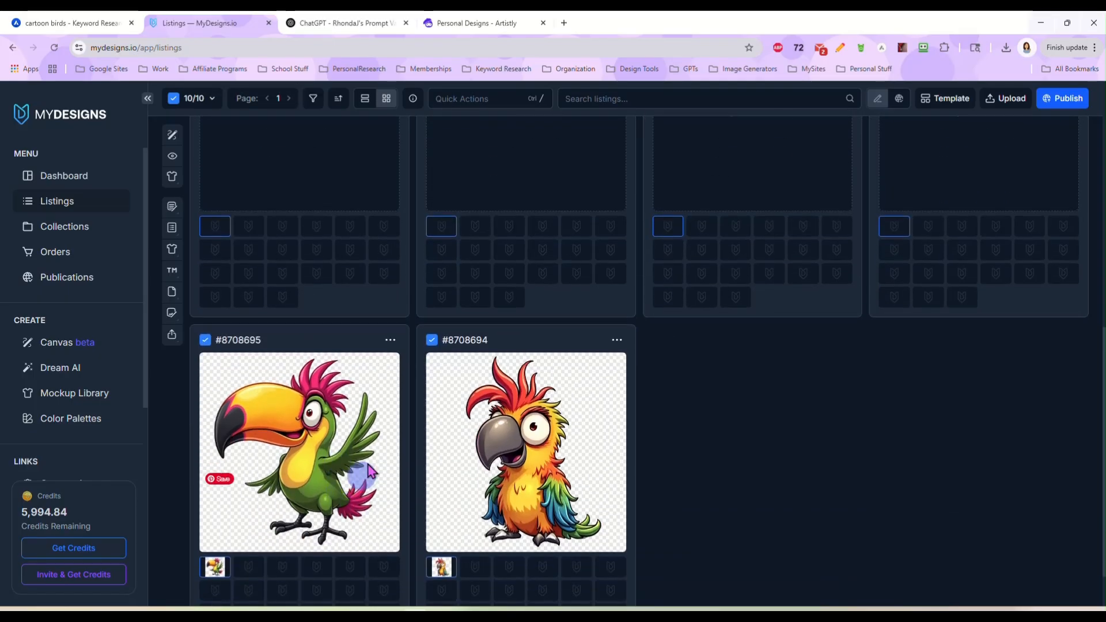
scroll(368, 471, up, 8)
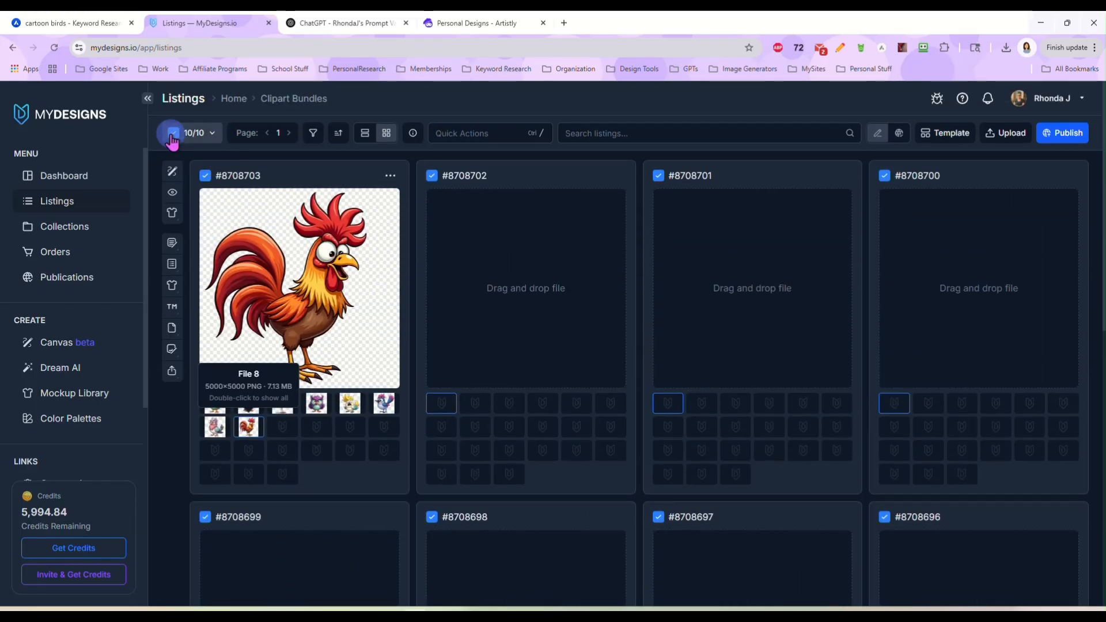
click(172, 136)
click(432, 176)
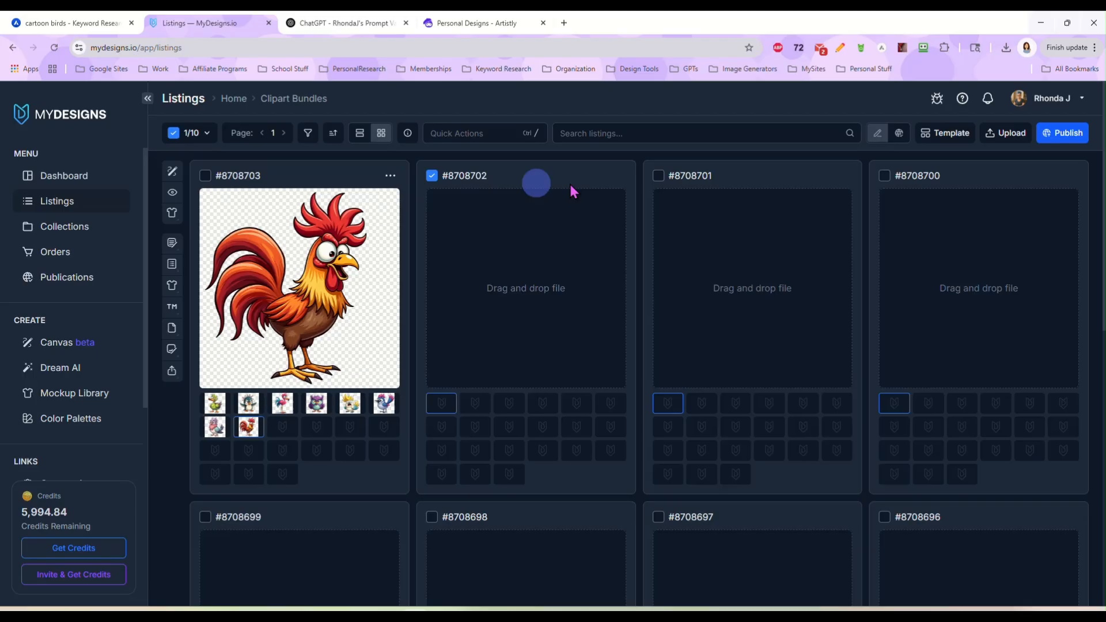
click(658, 176)
click(884, 176)
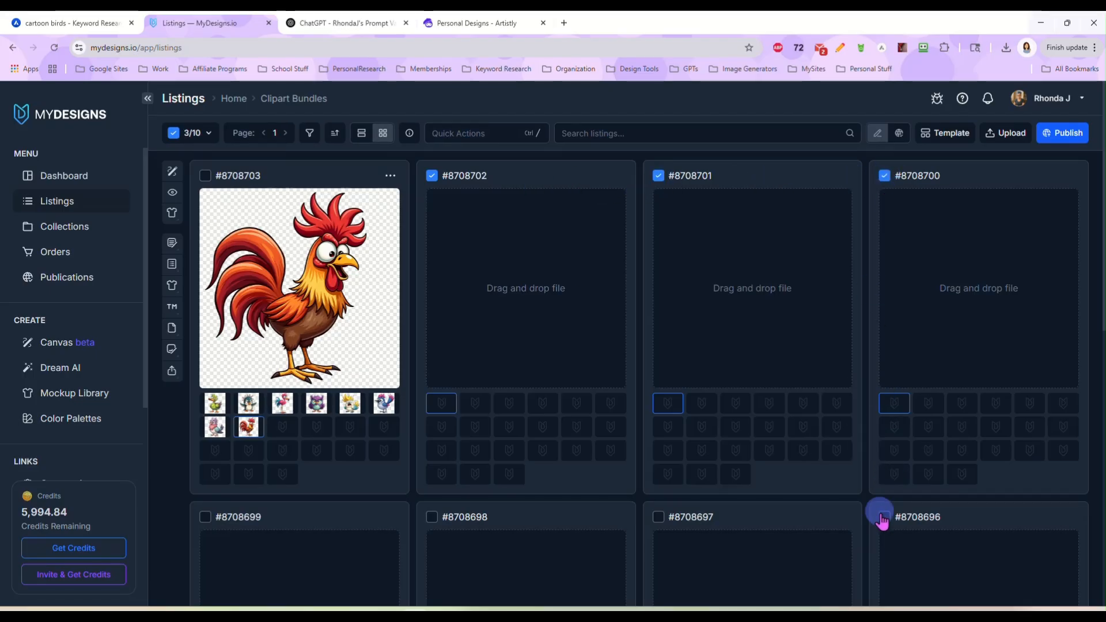
click(657, 517)
click(205, 517)
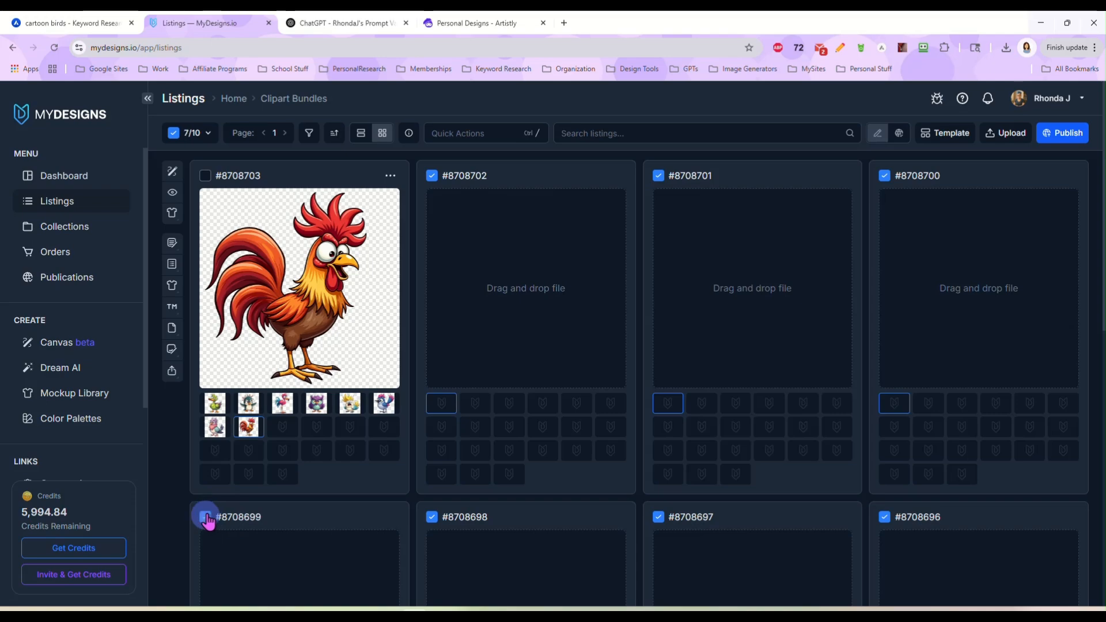
click(484, 132)
click(486, 195)
click(558, 202)
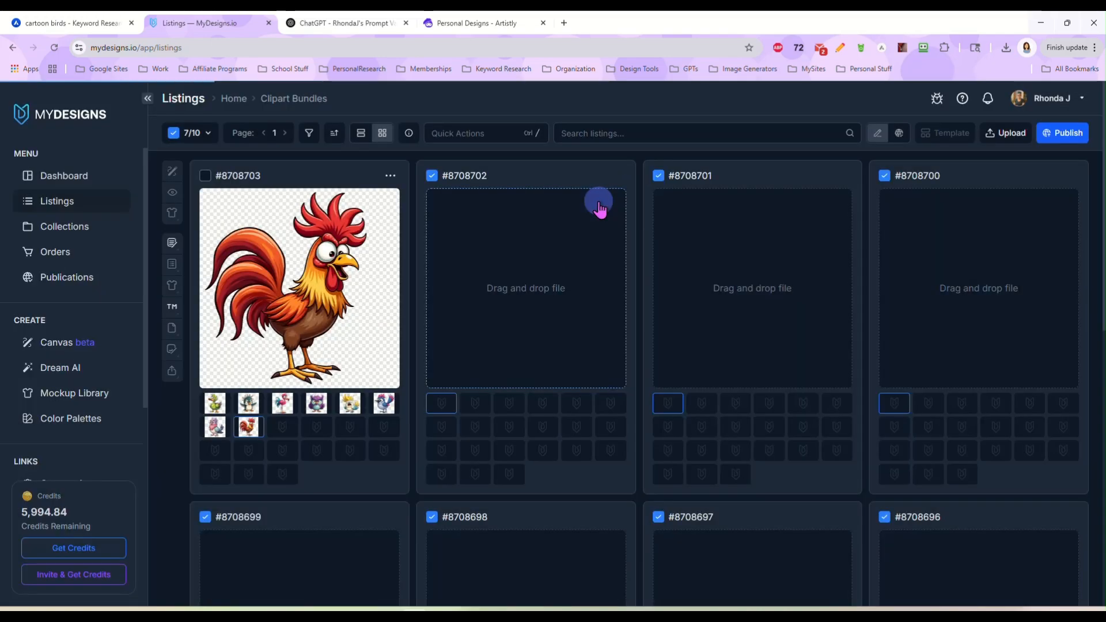
- Move the toucan and parrot images into file slots 9 and 10 of listing #8708703
drag(444, 403, 283, 429)
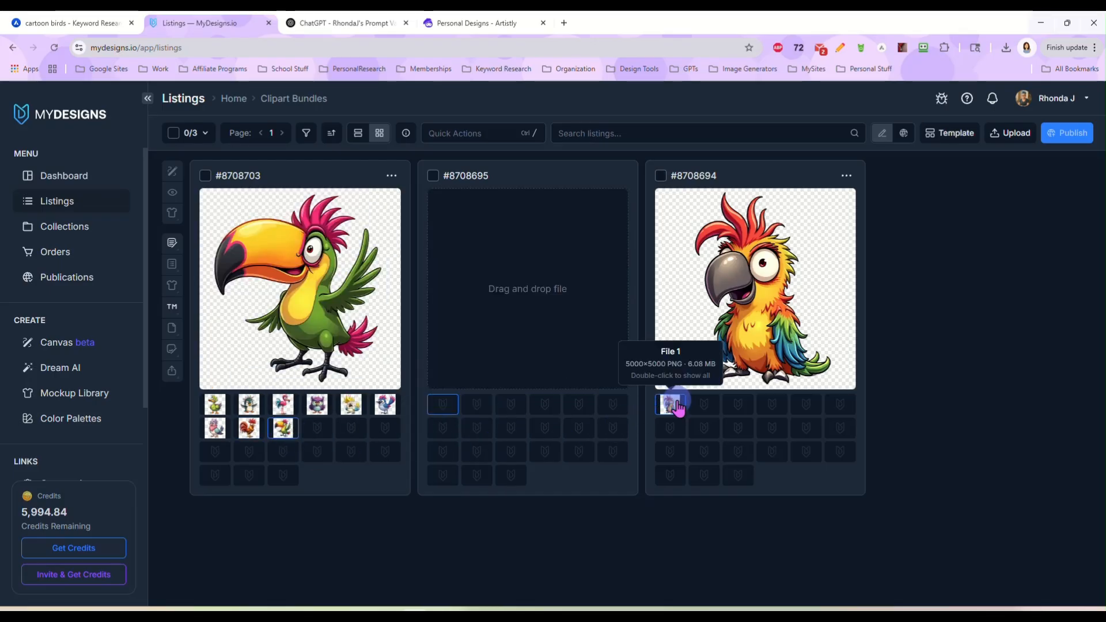
drag(678, 408, 318, 429)
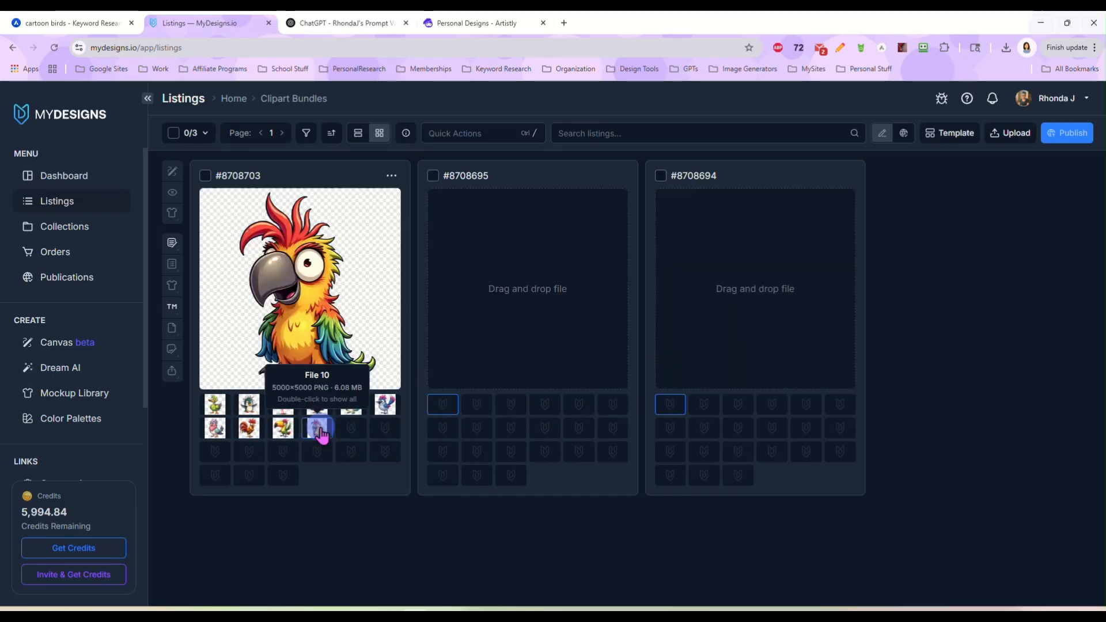
- Delete the two emptied listings, #8708695 and #8708694, and select listing #8708703
click(433, 176)
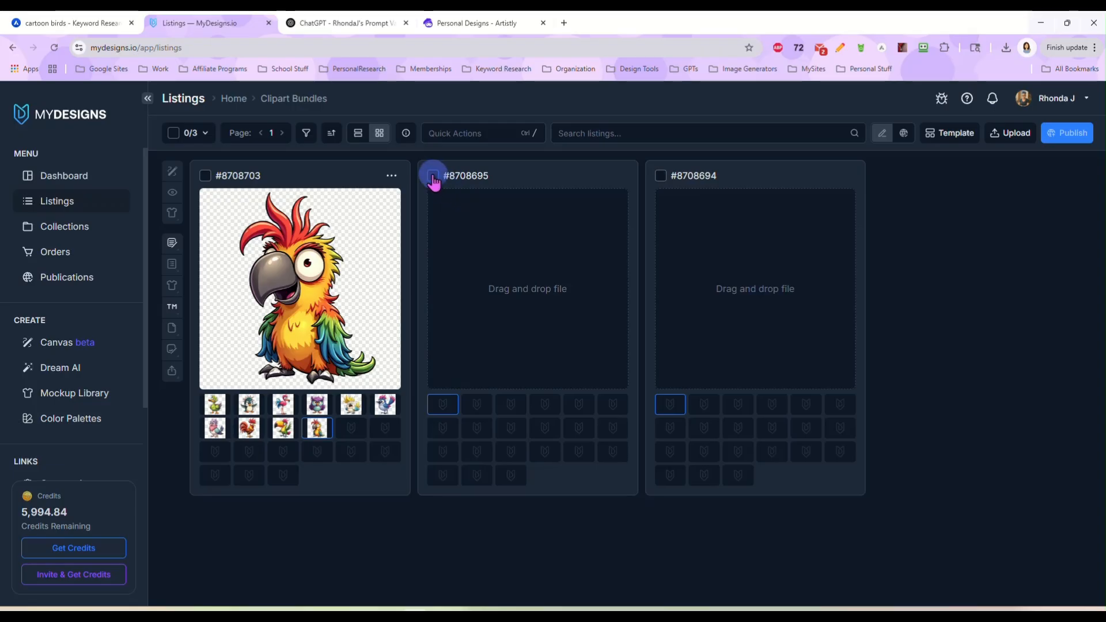
click(663, 176)
click(486, 132)
click(499, 202)
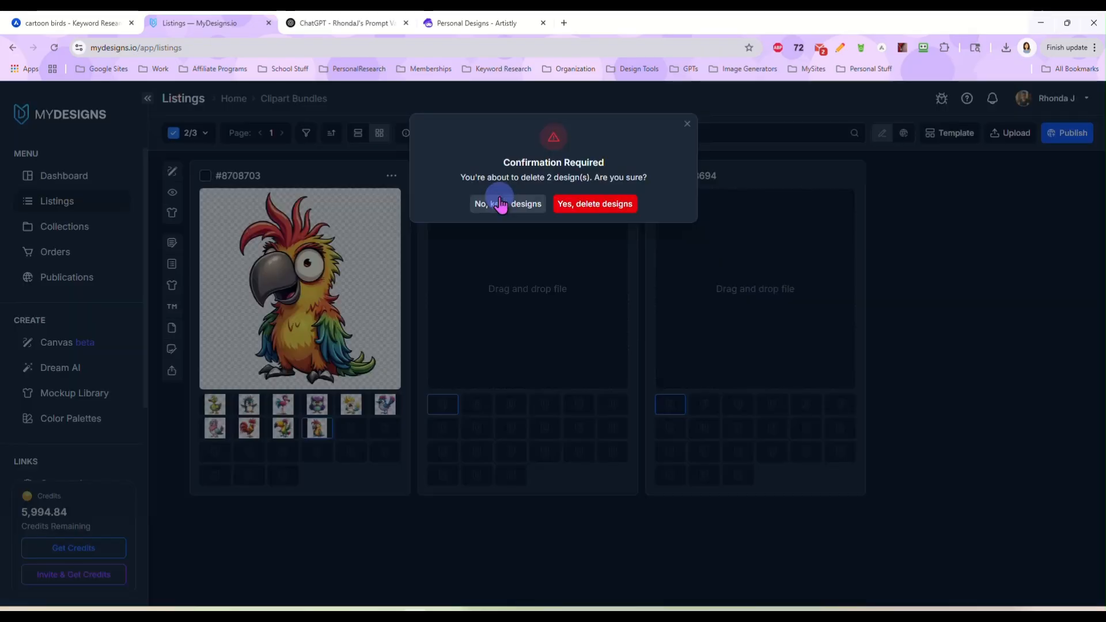
click(585, 203)
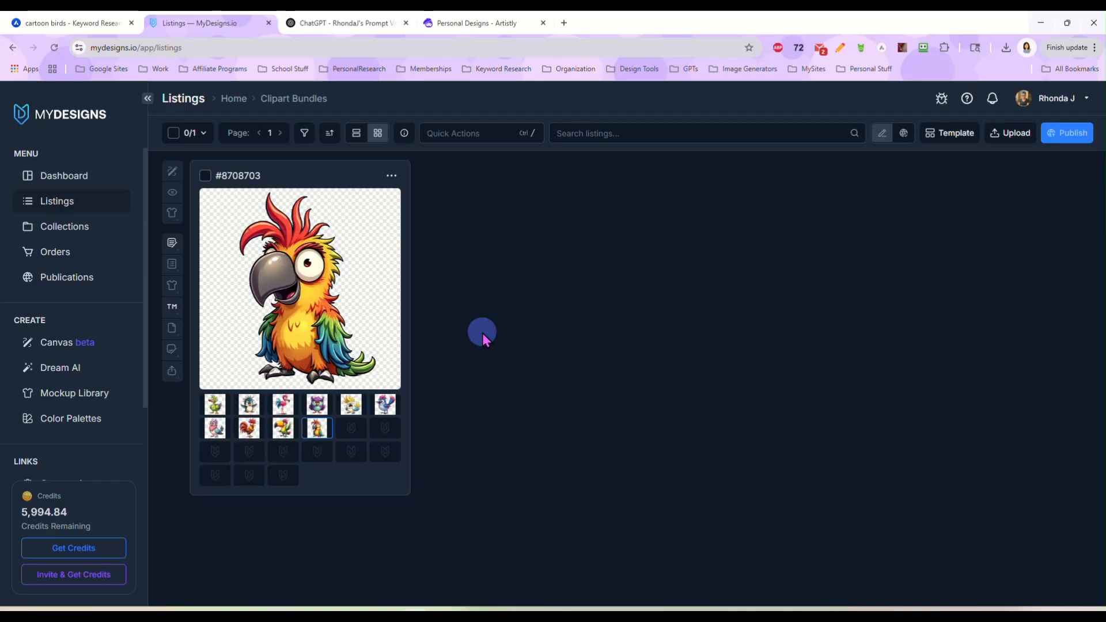
click(206, 177)
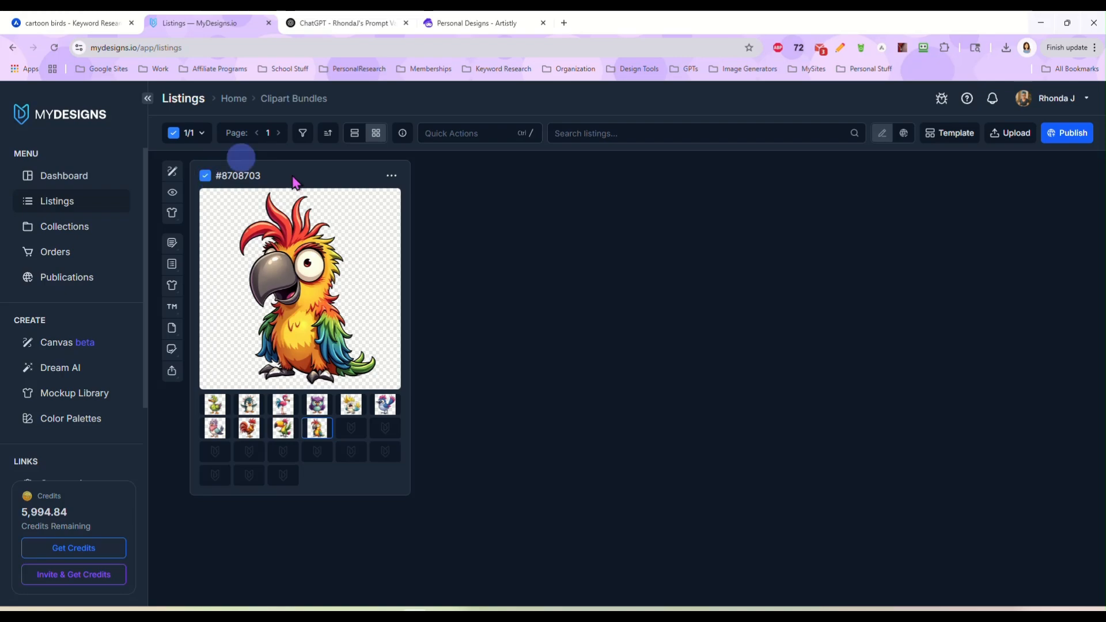
- Start an image mockup for listing #8708703 and choose the custom TanBundleImages-1 template
click(491, 133)
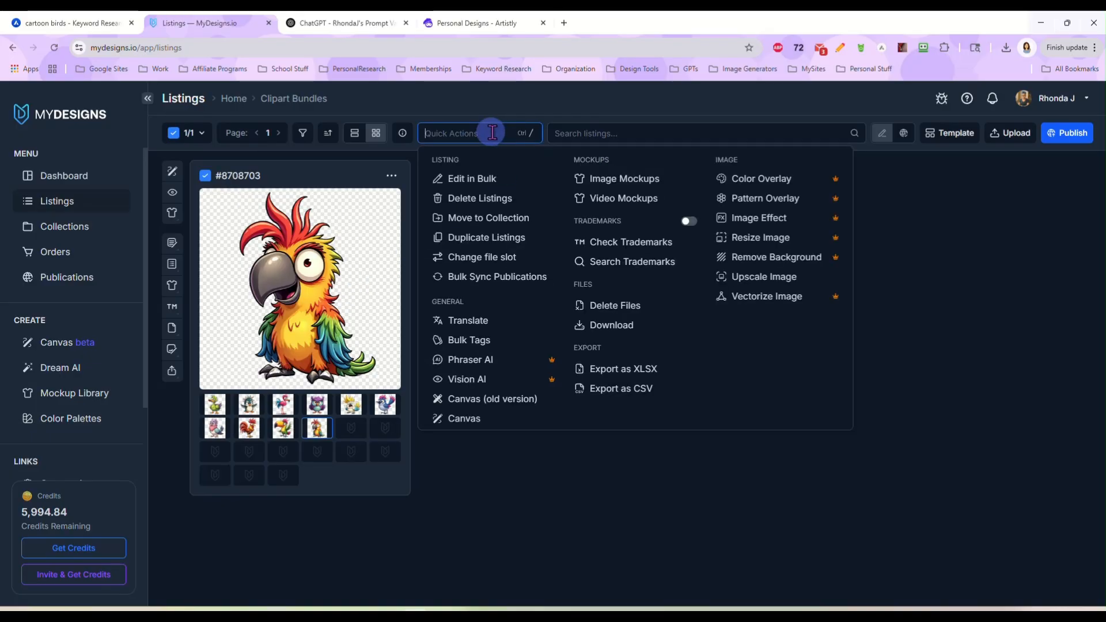
click(631, 181)
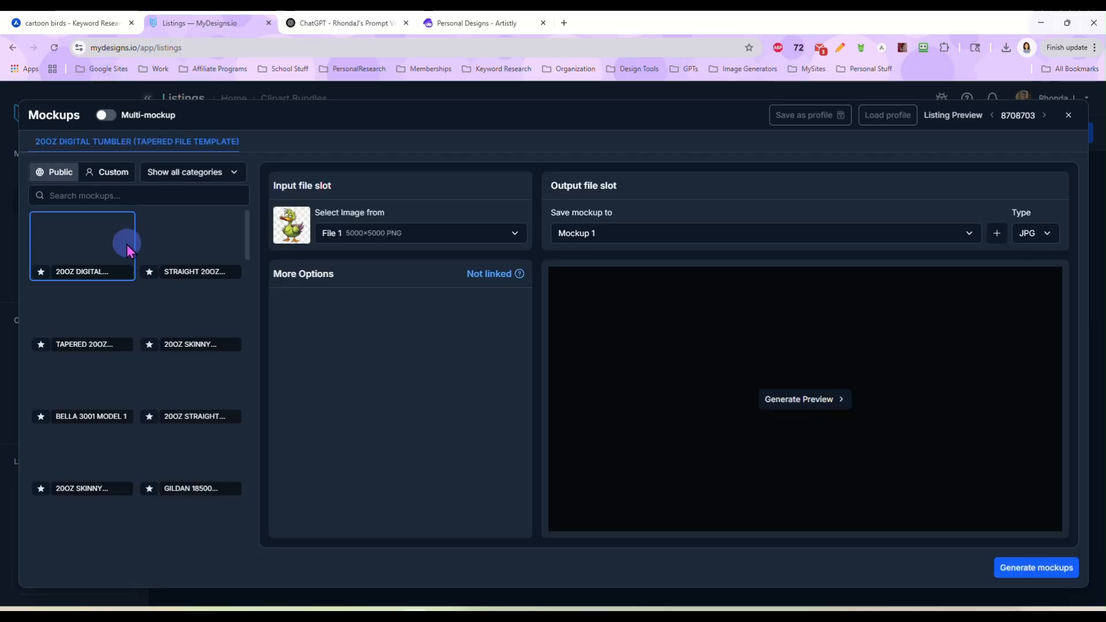
click(108, 176)
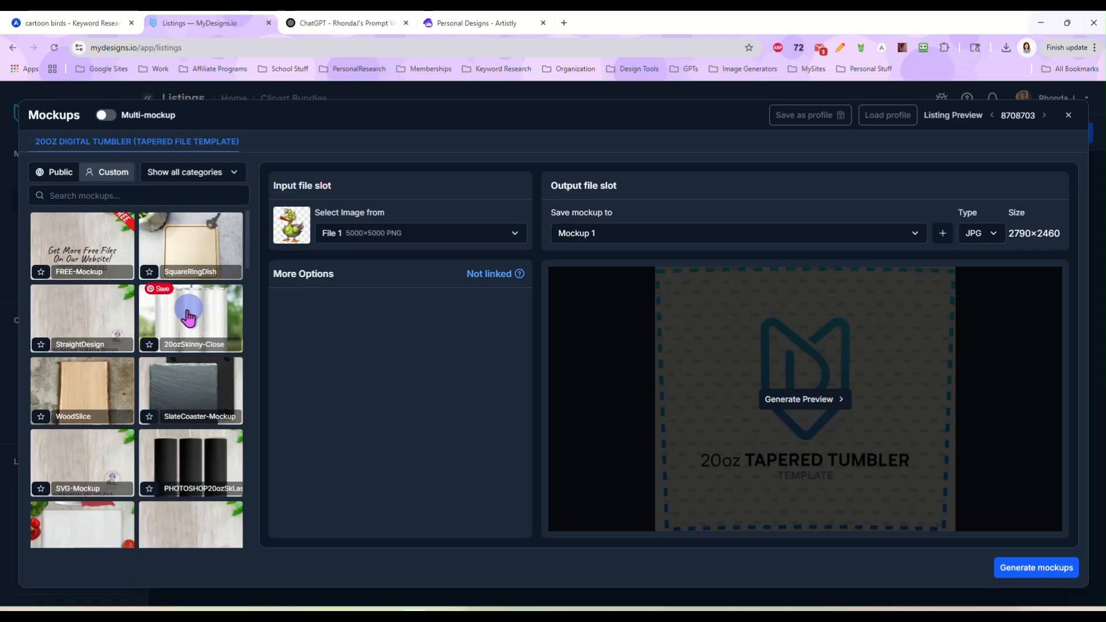
scroll(168, 339, down, 3)
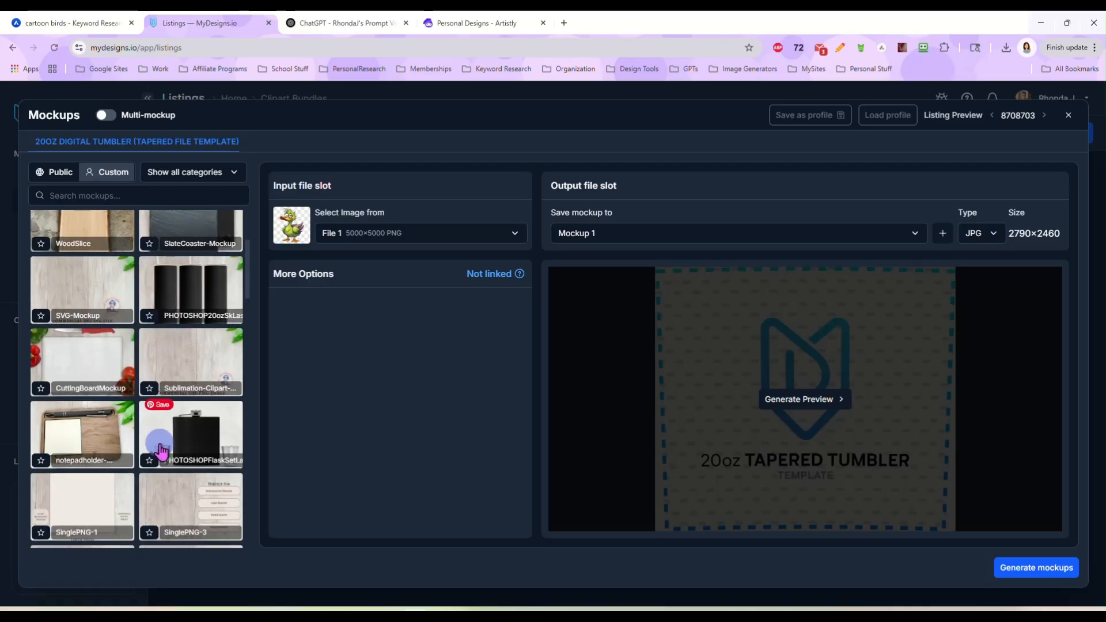
scroll(128, 456, down, 2)
scroll(128, 456, down, 8)
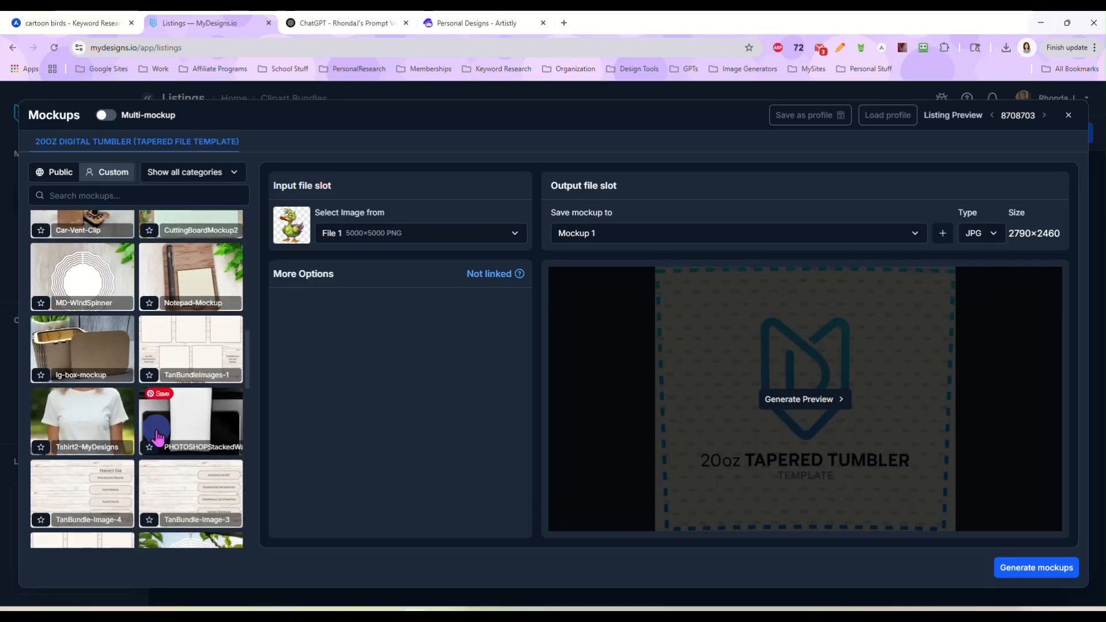
click(203, 348)
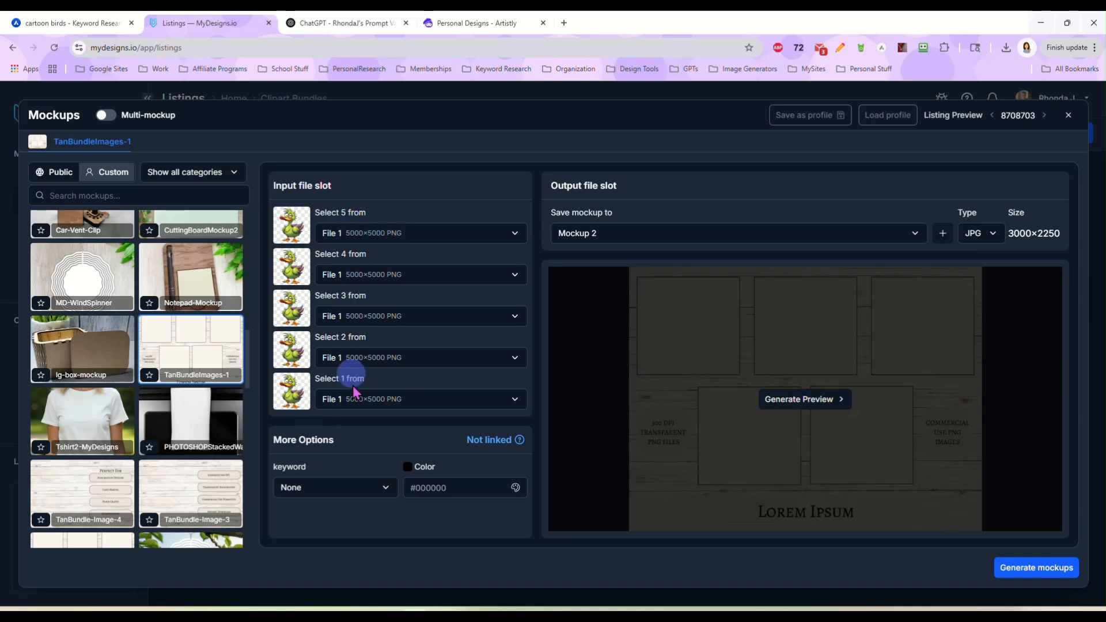
- Assign File 2, File 3, File 4 and File 5 to the mockup's image inputs 4, 3, 2 and 1
click(372, 274)
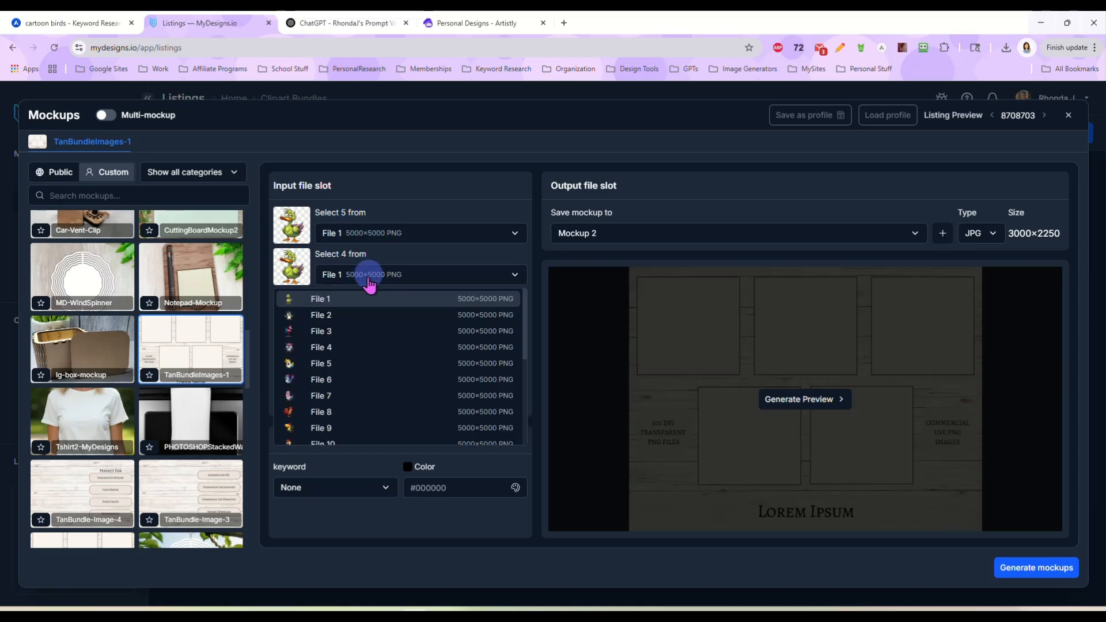
click(369, 315)
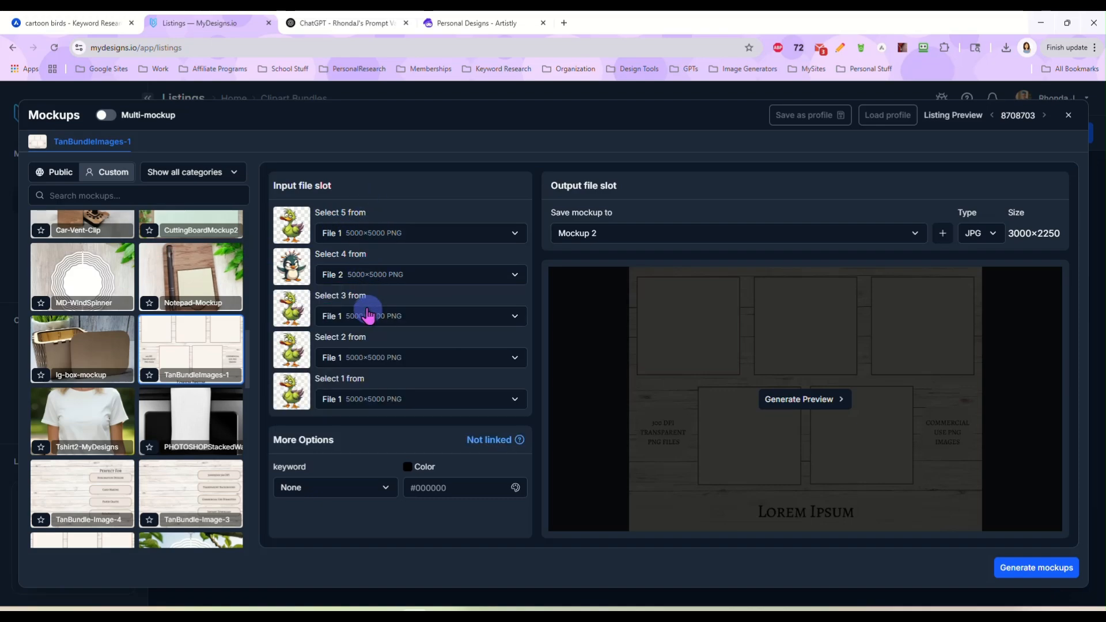
click(353, 316)
click(352, 374)
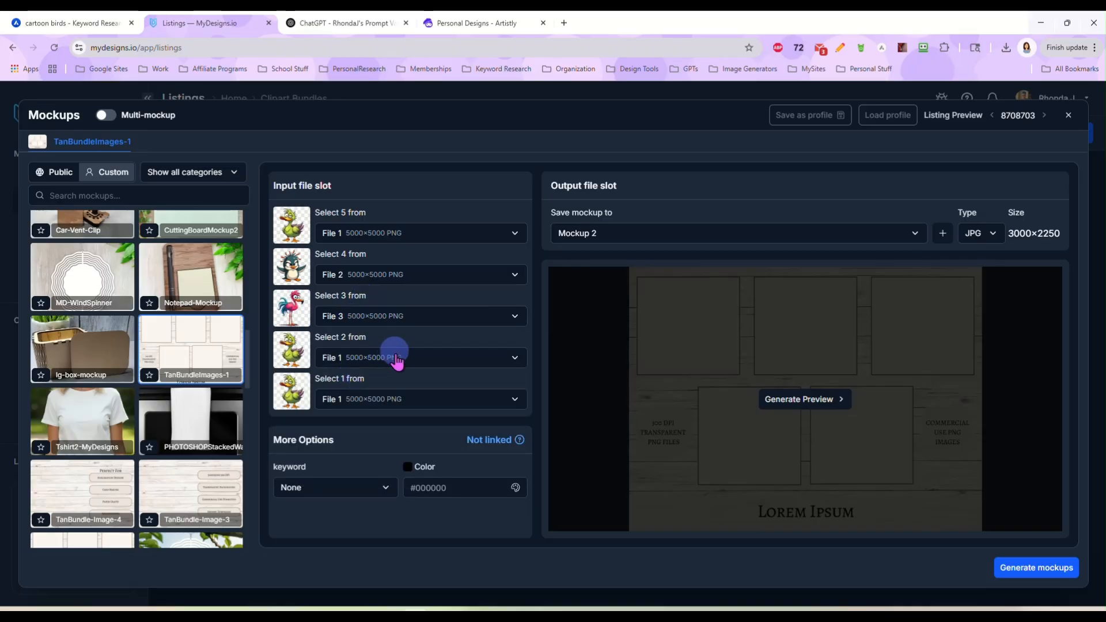
click(396, 358)
click(372, 432)
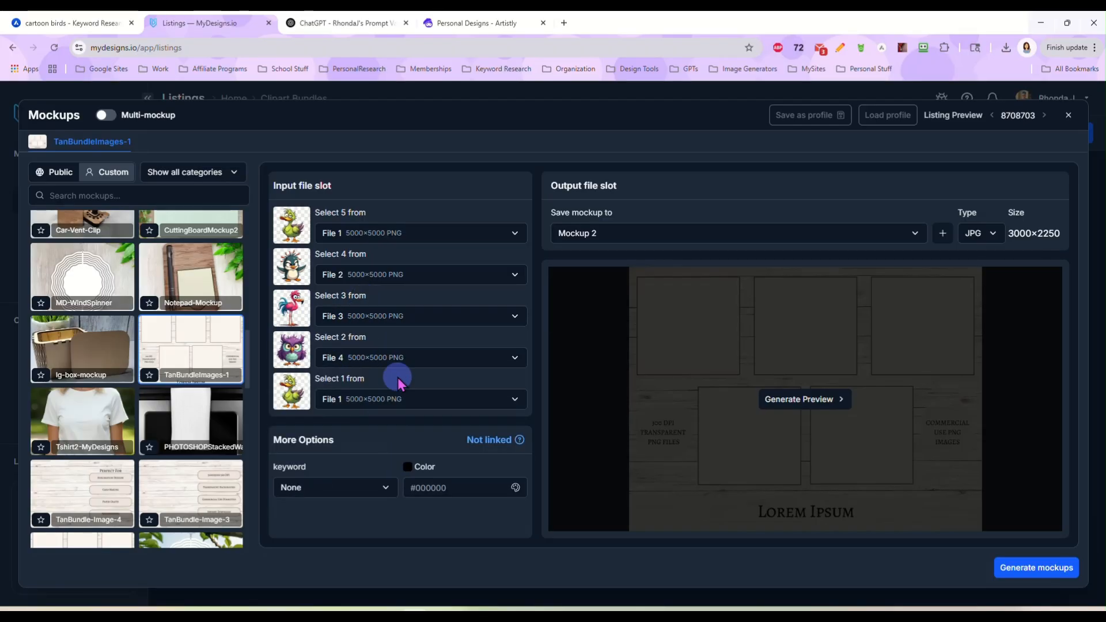
click(406, 398)
click(369, 486)
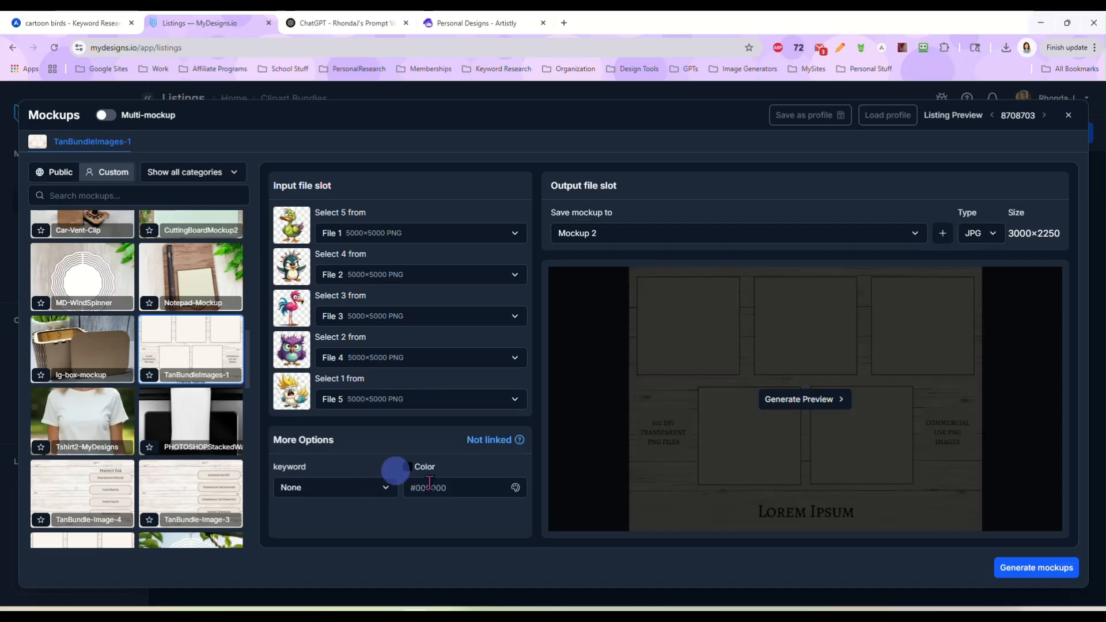
click(770, 405)
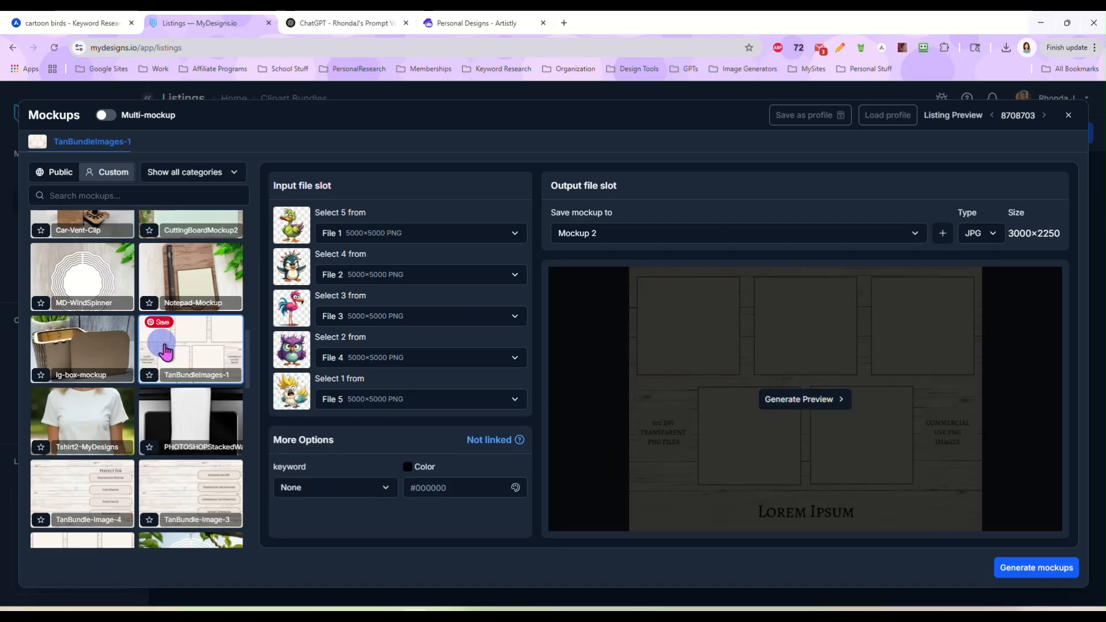
- Set the mockup's output file slot to Mockup 1 and close the mockup setup without generating
scroll(176, 346, down, 3)
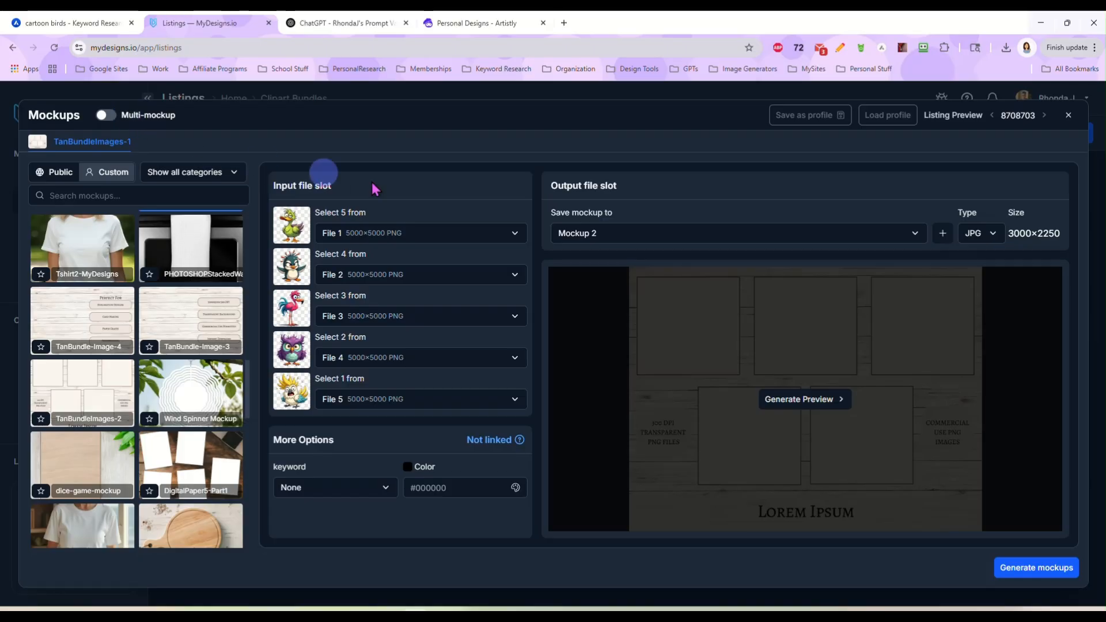
click(596, 235)
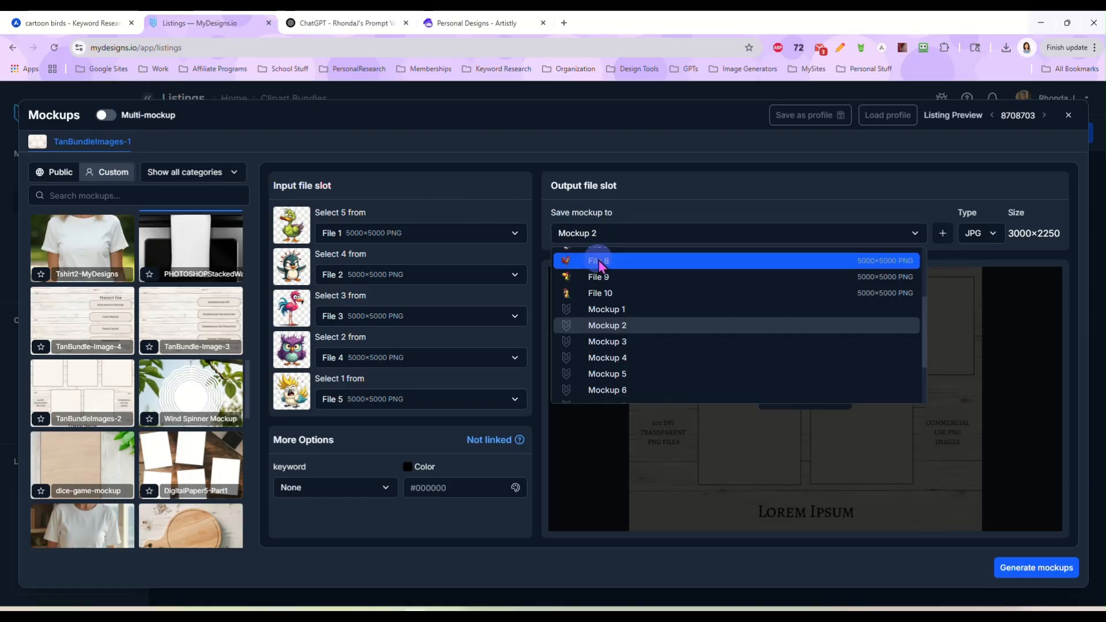
click(628, 310)
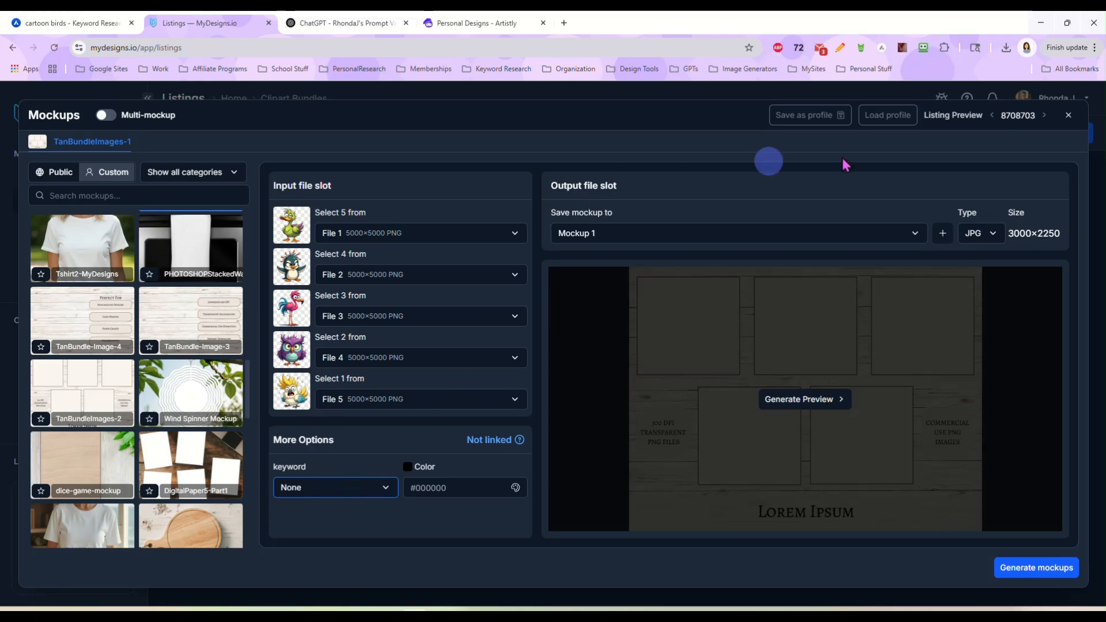
click(1068, 114)
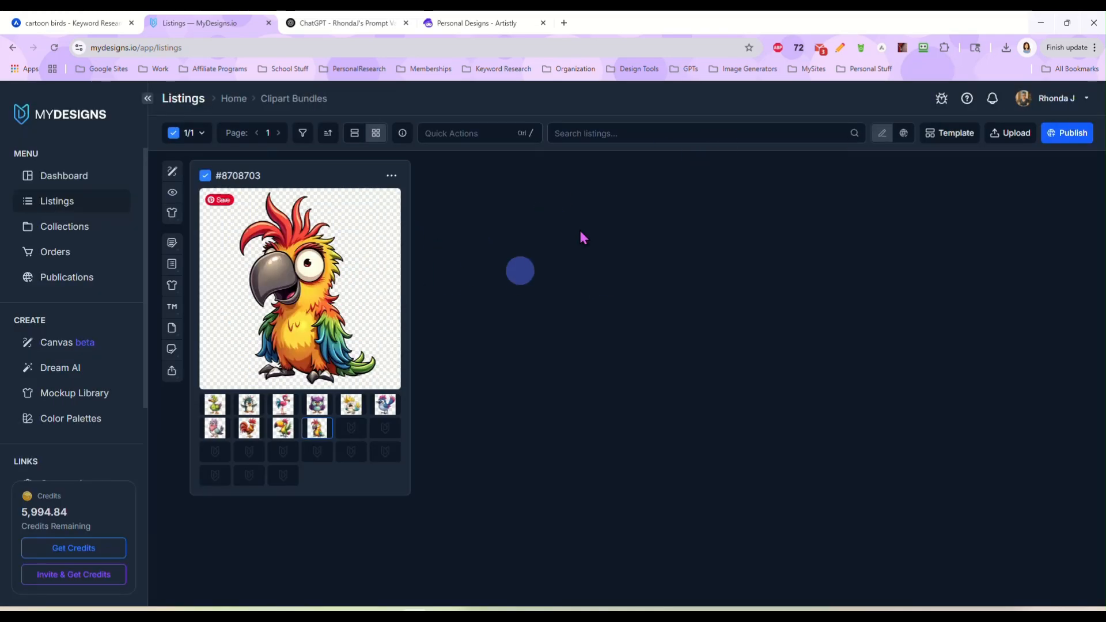
- Switch the listings to List View and extend the primary keyword to "300 DPI PNG IMAGES - COMMERCIAL USE"
click(354, 133)
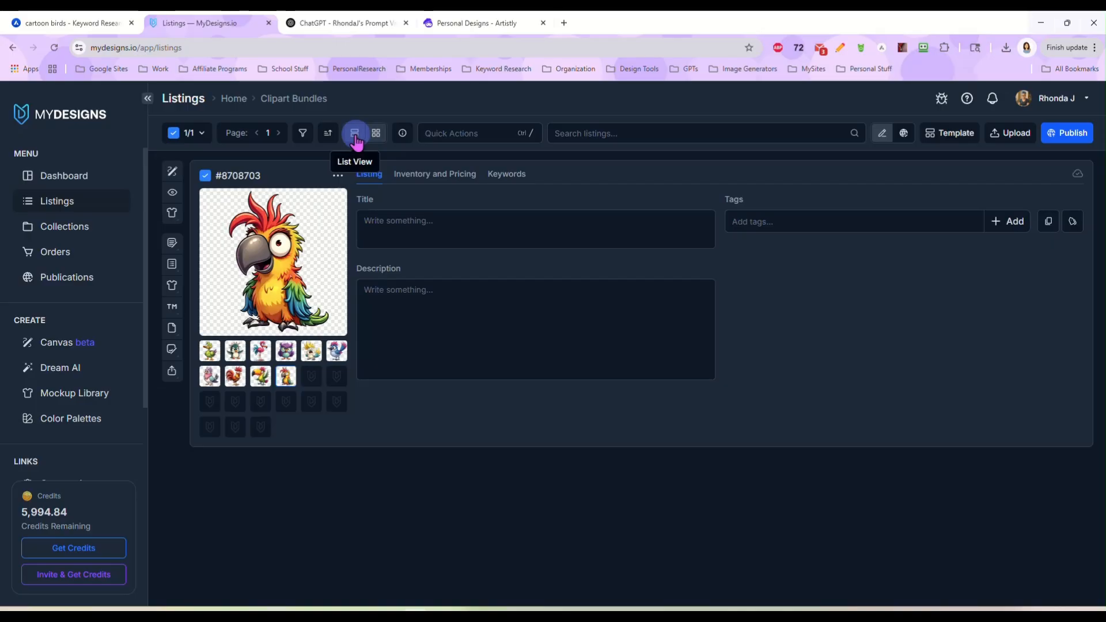
click(507, 174)
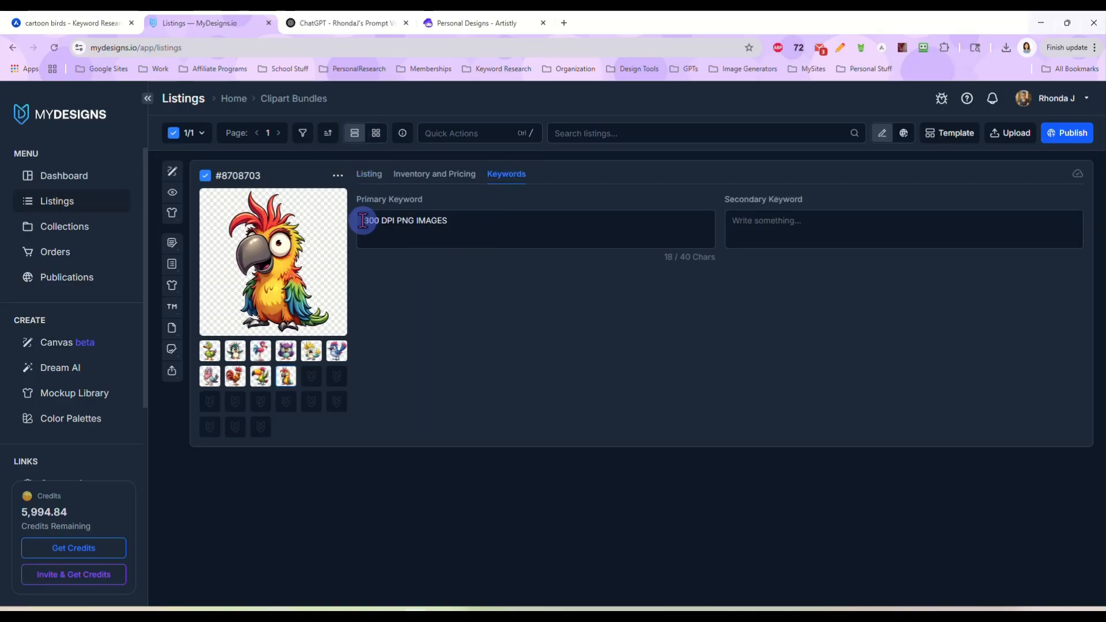
click(476, 223)
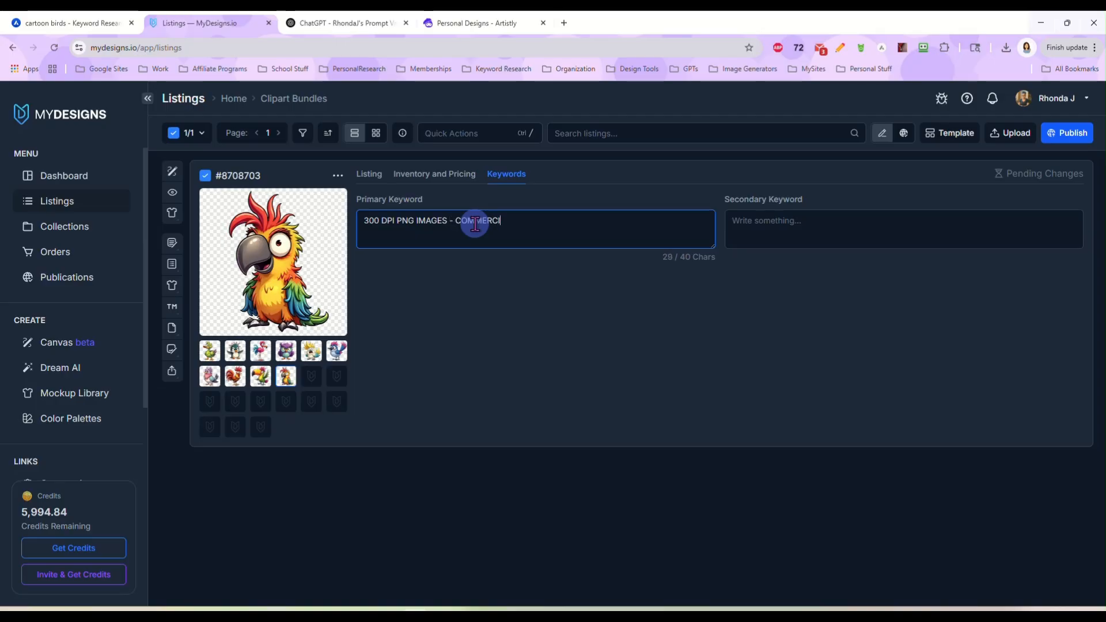
text(- COMMERCIAL USE)
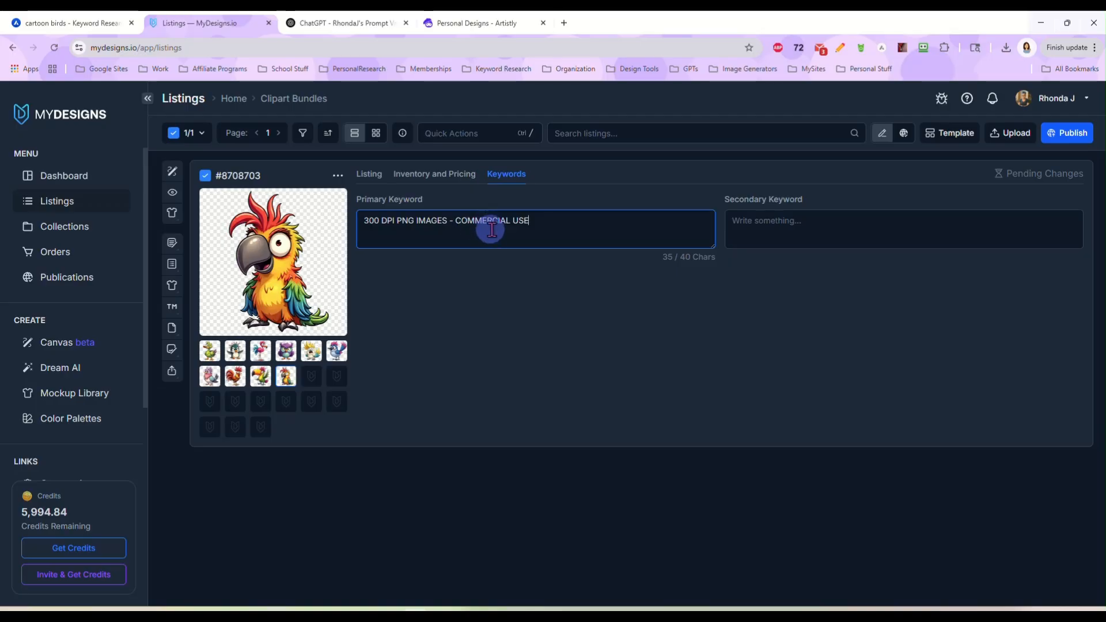
click(544, 278)
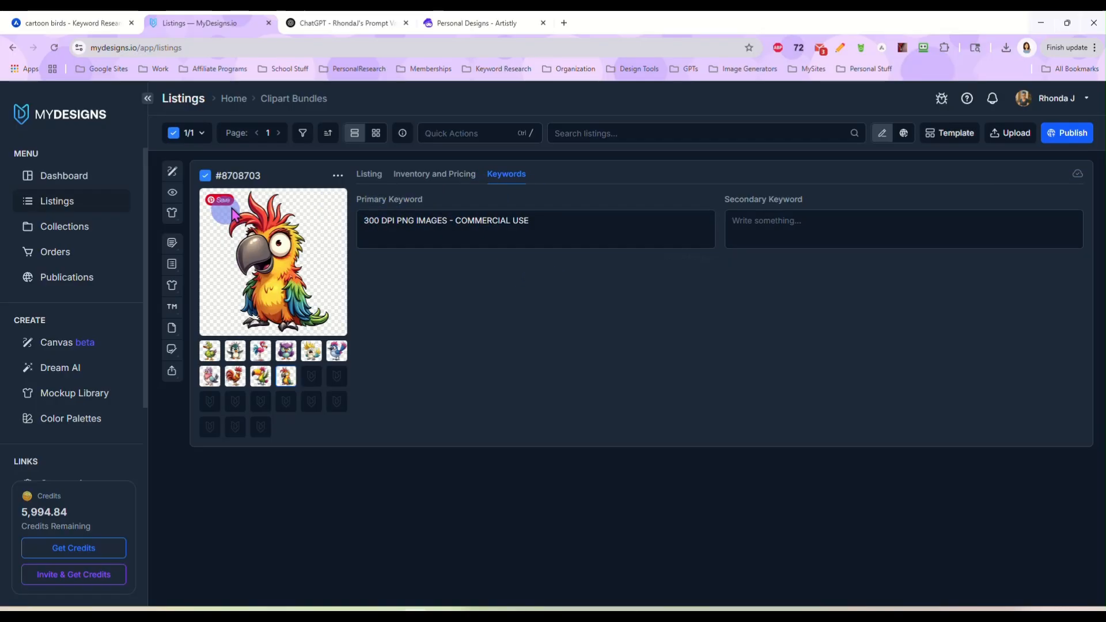
- Reopen the image mockup setup for the listing and select the custom TanBundleImages-1 template again
click(452, 131)
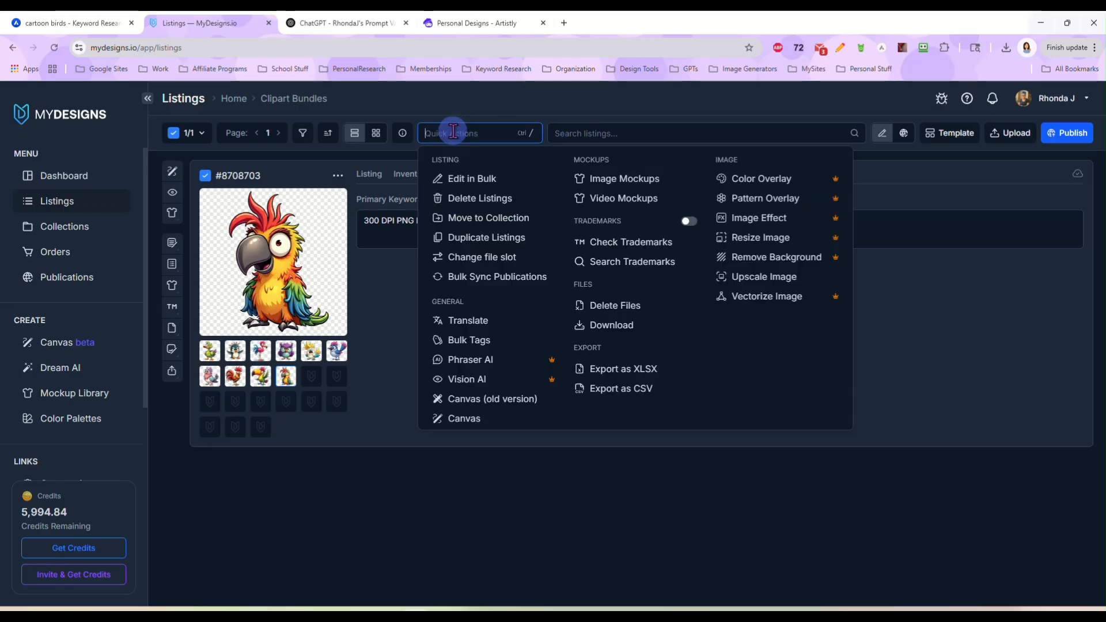
click(616, 183)
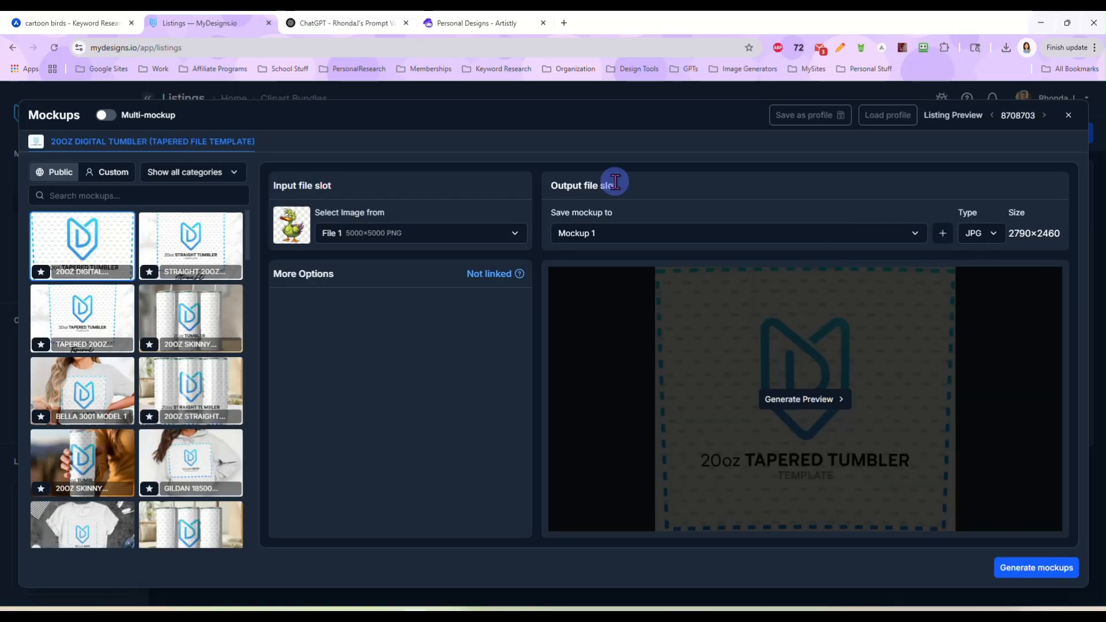
click(108, 173)
scroll(138, 344, down, 3)
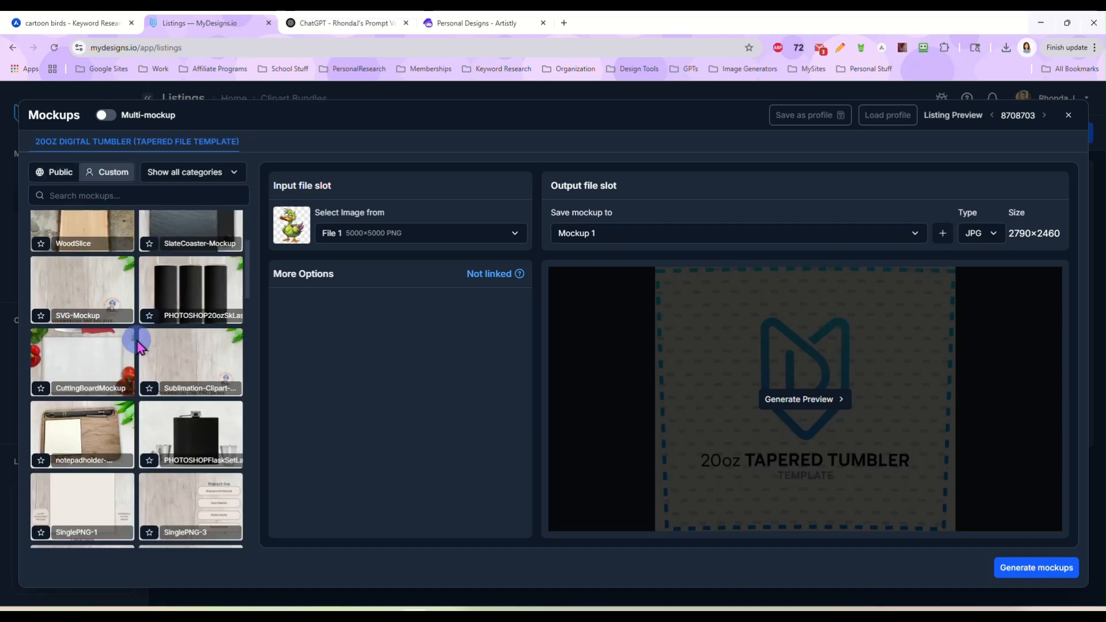
scroll(138, 344, down, 3)
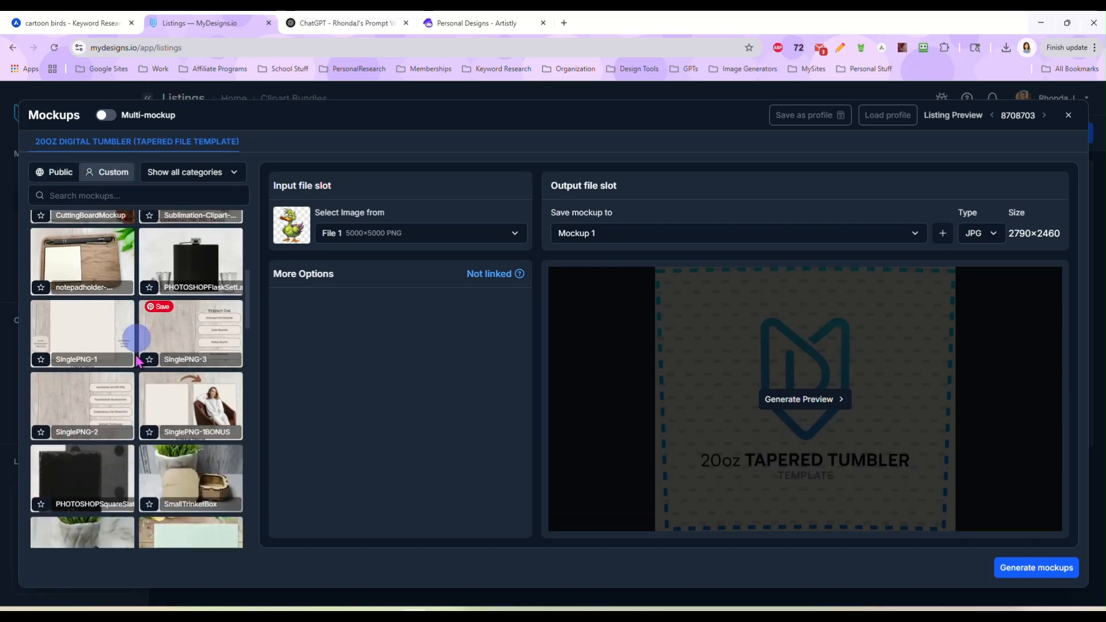
scroll(135, 438, down, 4)
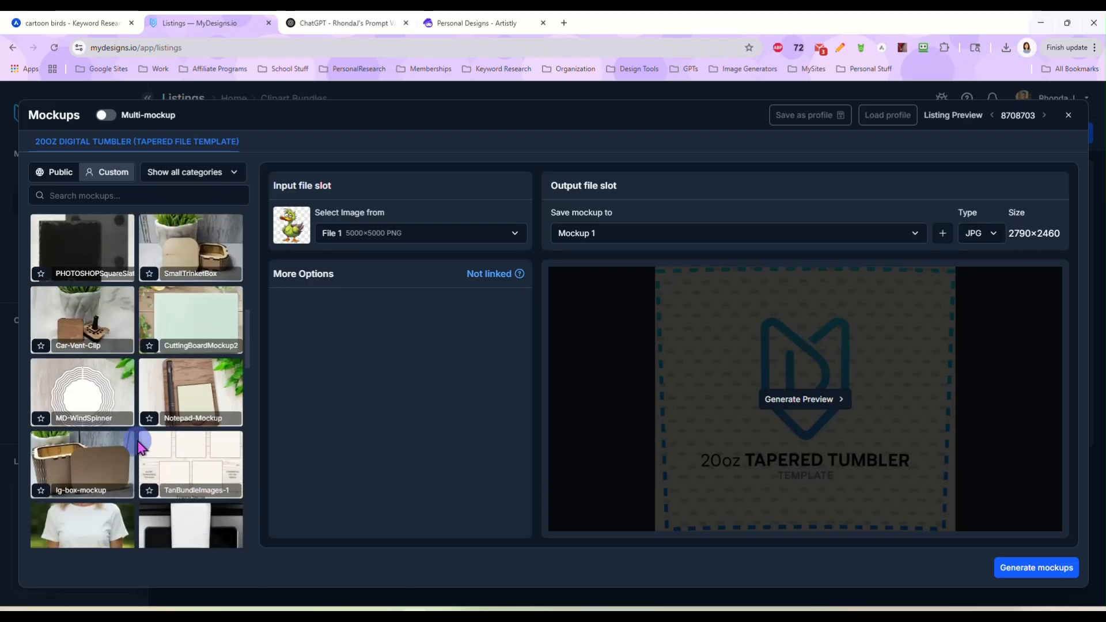
scroll(138, 444, down, 1)
click(147, 415)
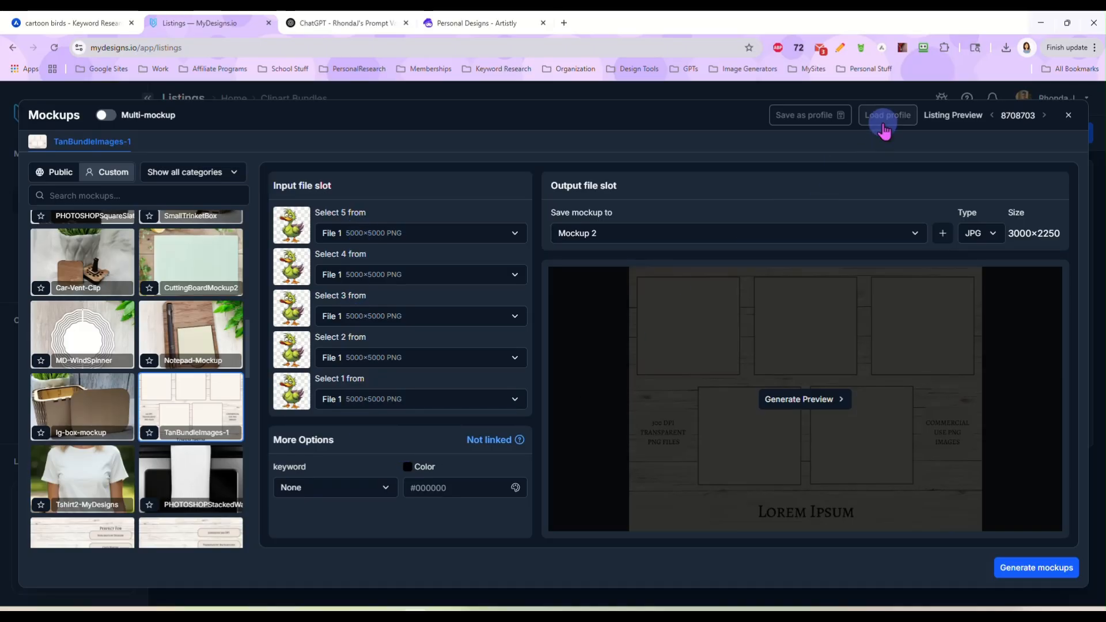
- Load the private mockup profile "clipartbundle" dated March 14, 2025
click(886, 115)
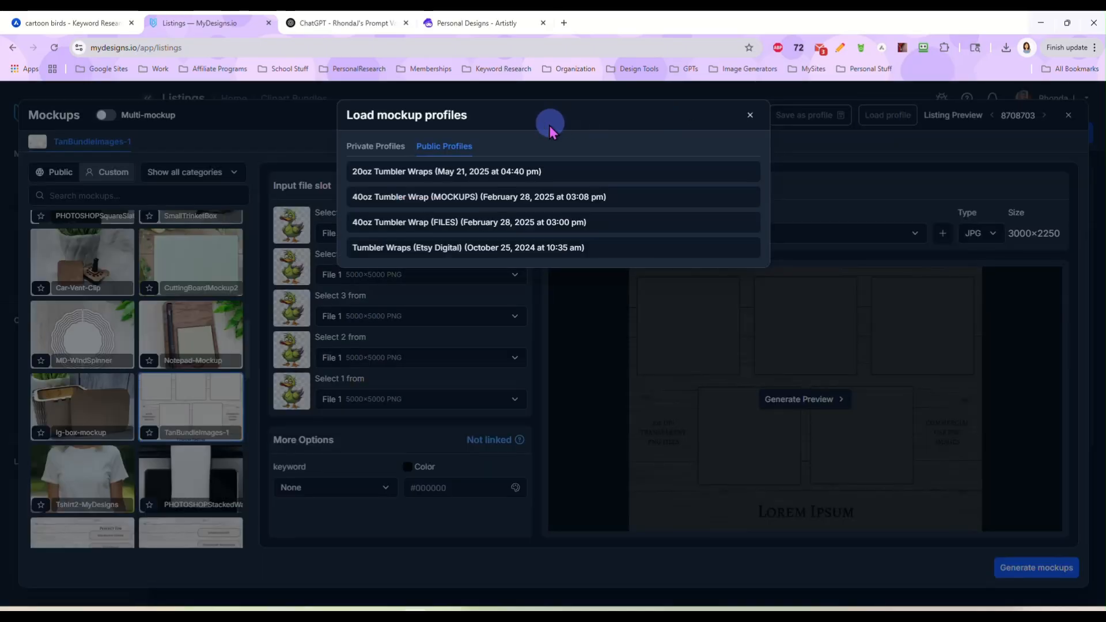
click(381, 151)
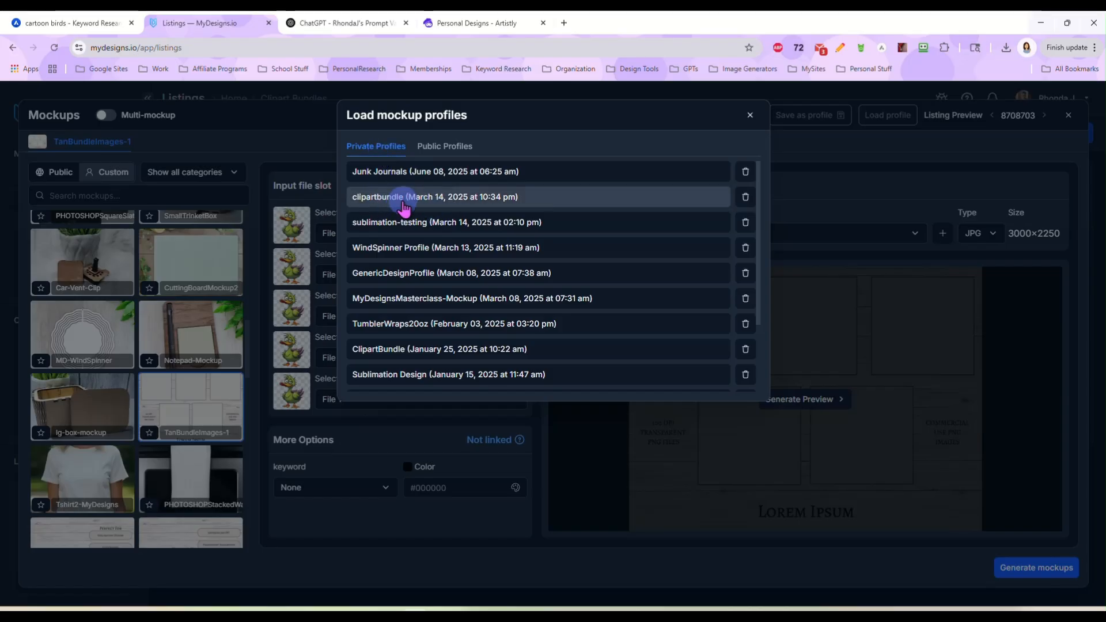
click(403, 197)
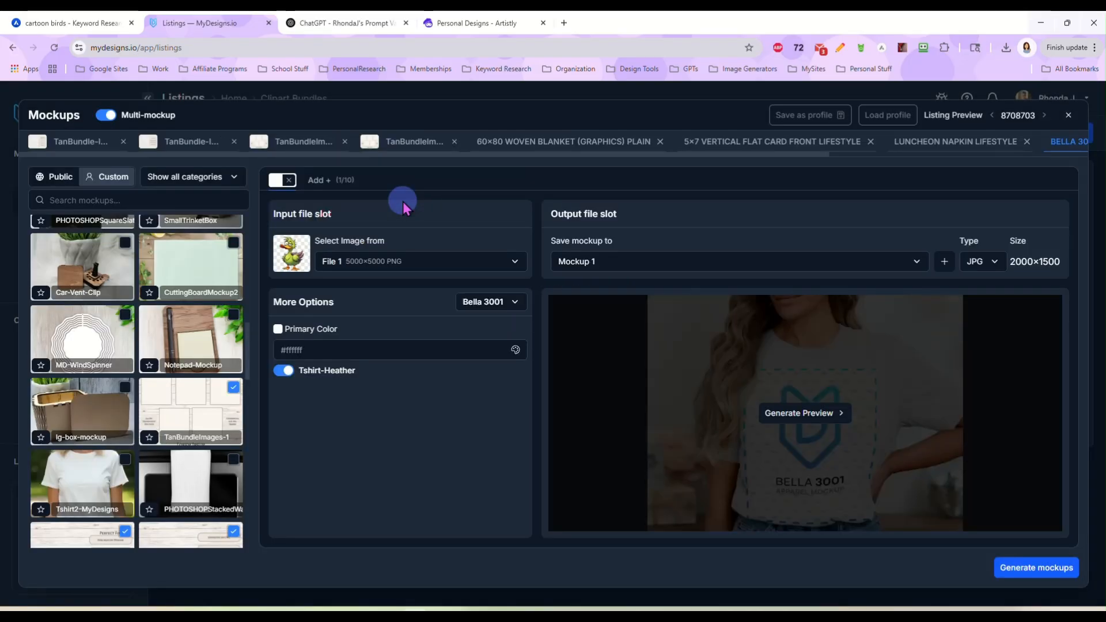
- Set the keyword text option of the TanBundleImages-2 and TanBundleImages-1 mockups to Primary Keyword
click(179, 142)
click(291, 142)
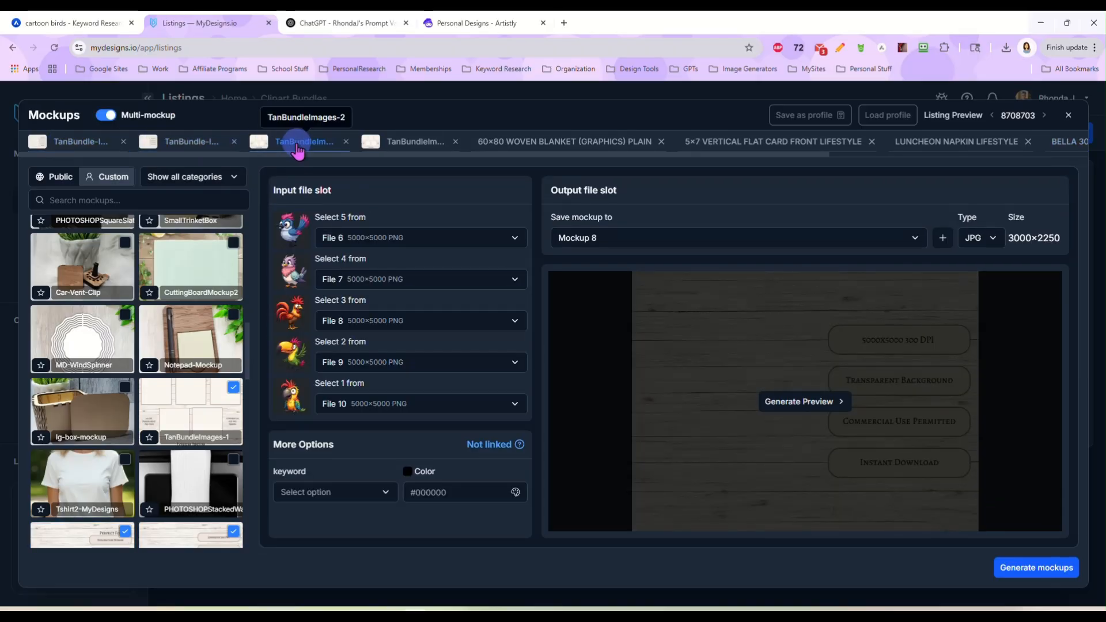
click(401, 144)
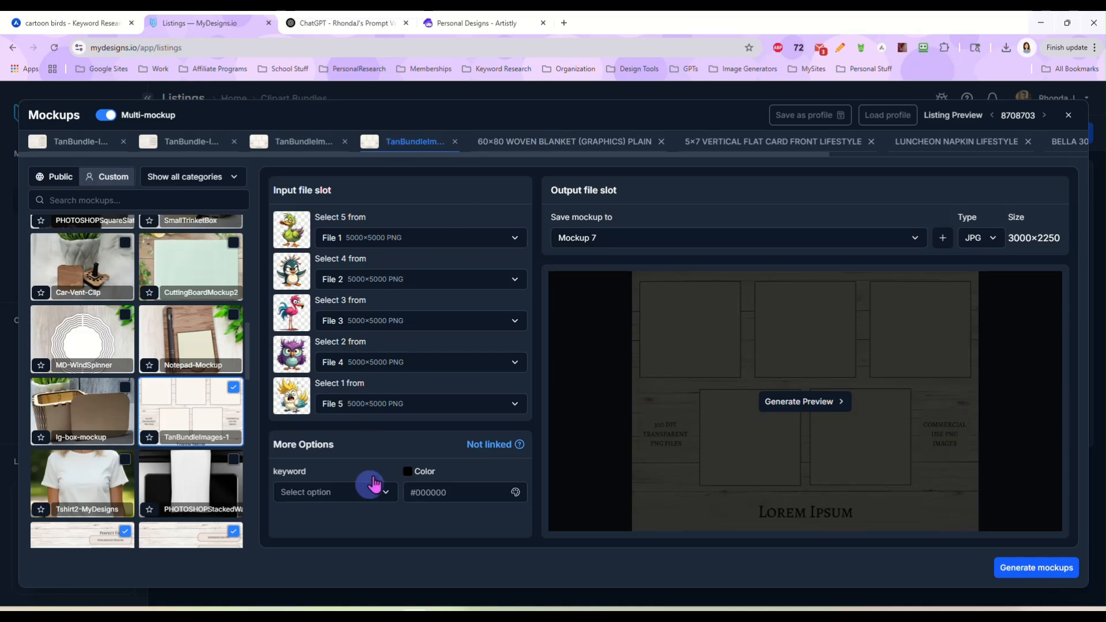
click(312, 148)
click(353, 491)
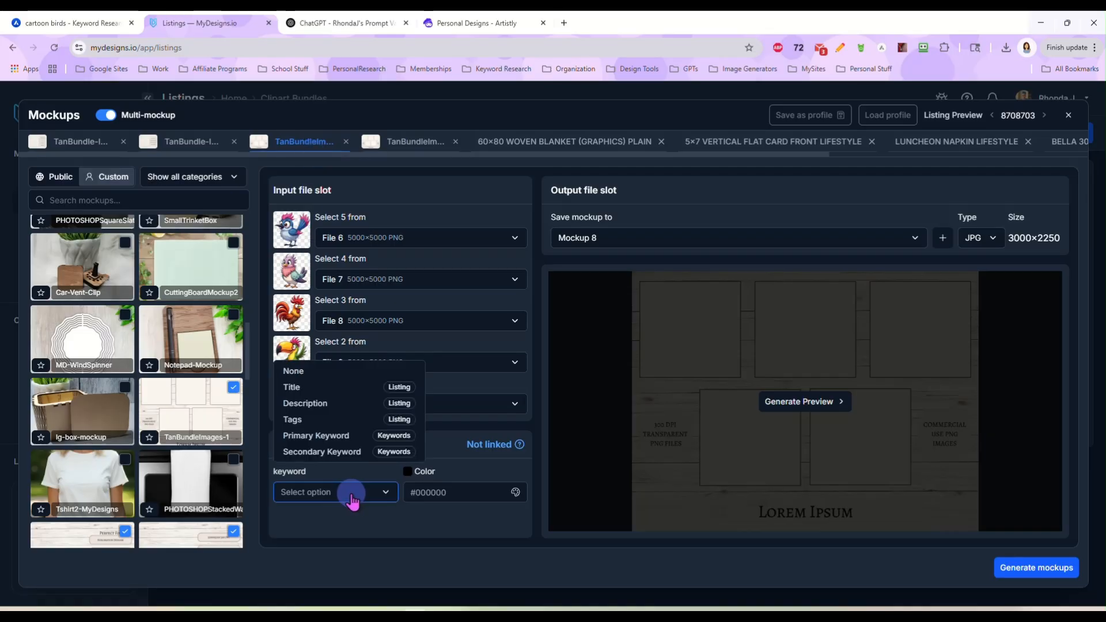
click(353, 436)
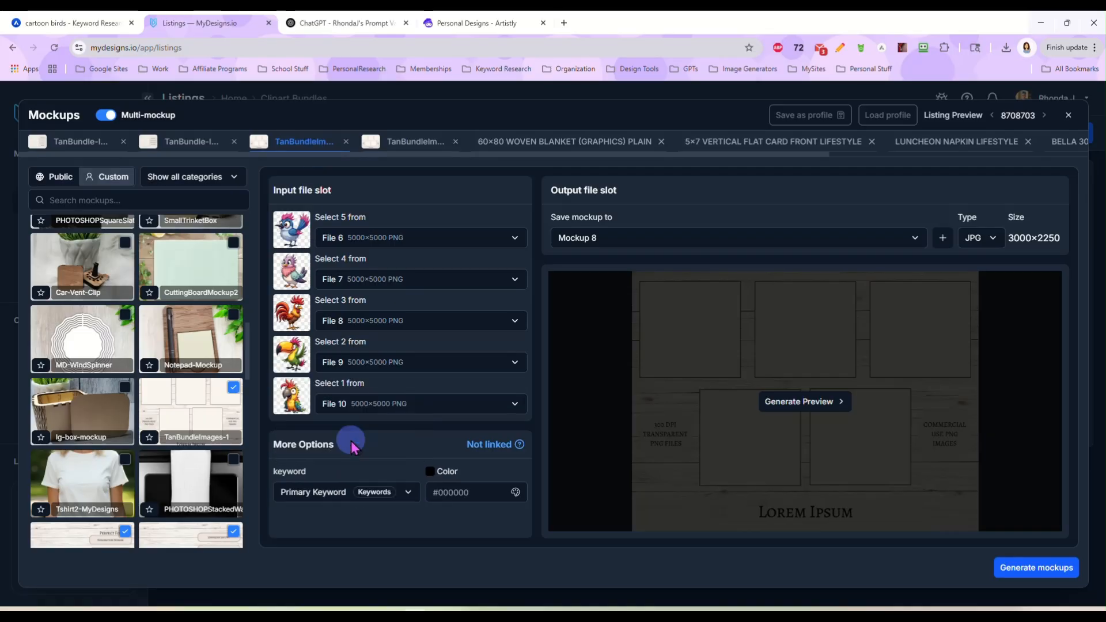
click(412, 147)
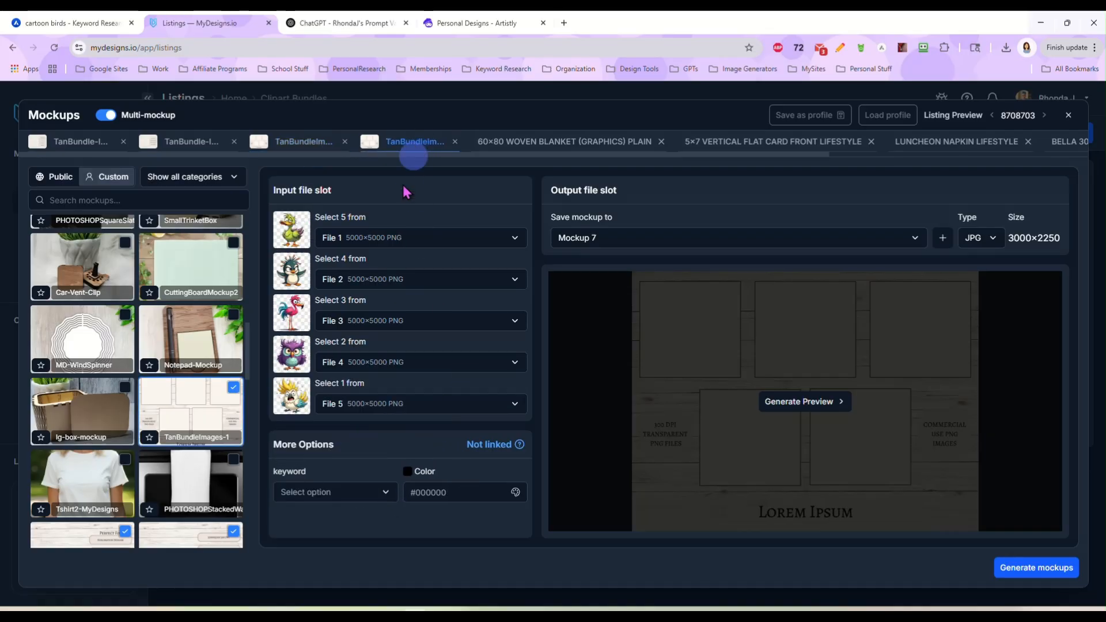
click(348, 492)
click(344, 436)
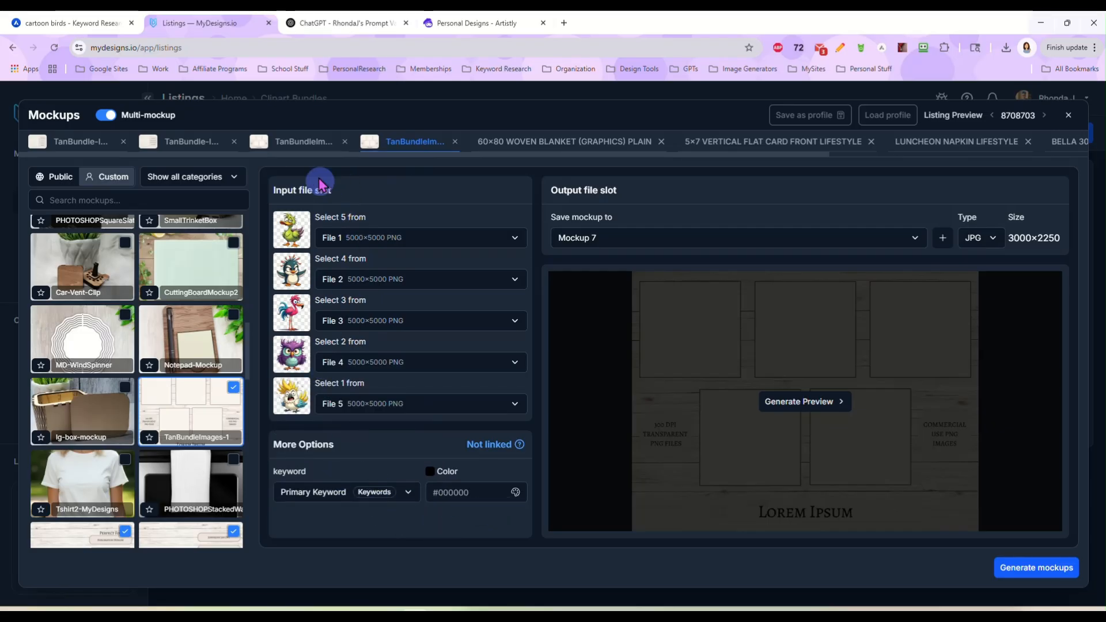
- Review the file and output slots of the bundle, woven blanket, flat card, luncheon napkin and Bella 3001 mockups
click(285, 145)
click(395, 151)
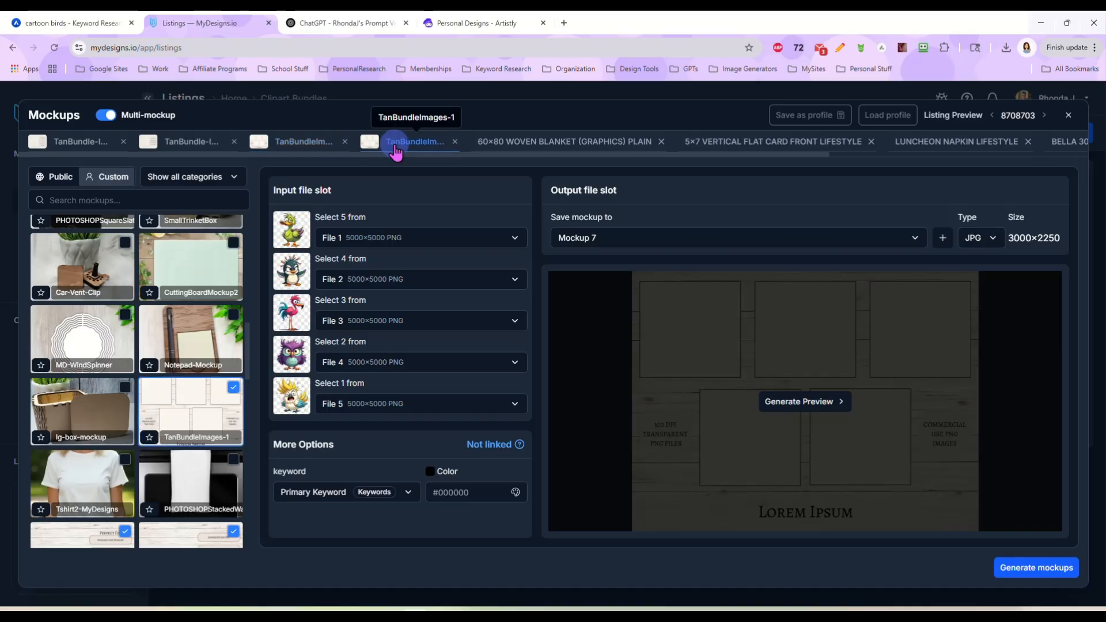
click(197, 148)
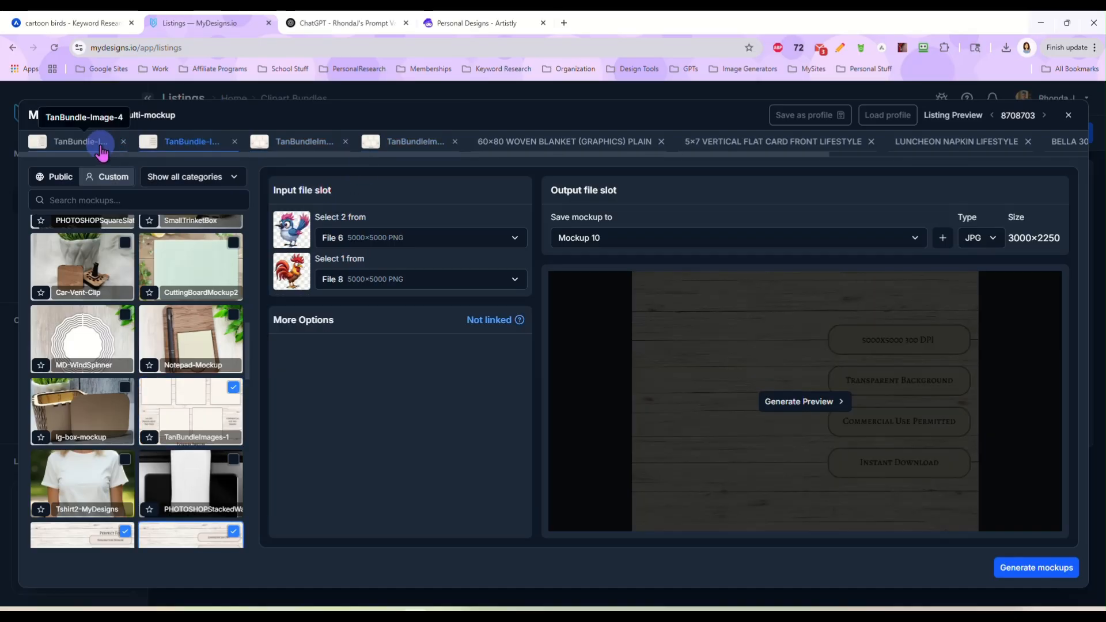
click(562, 142)
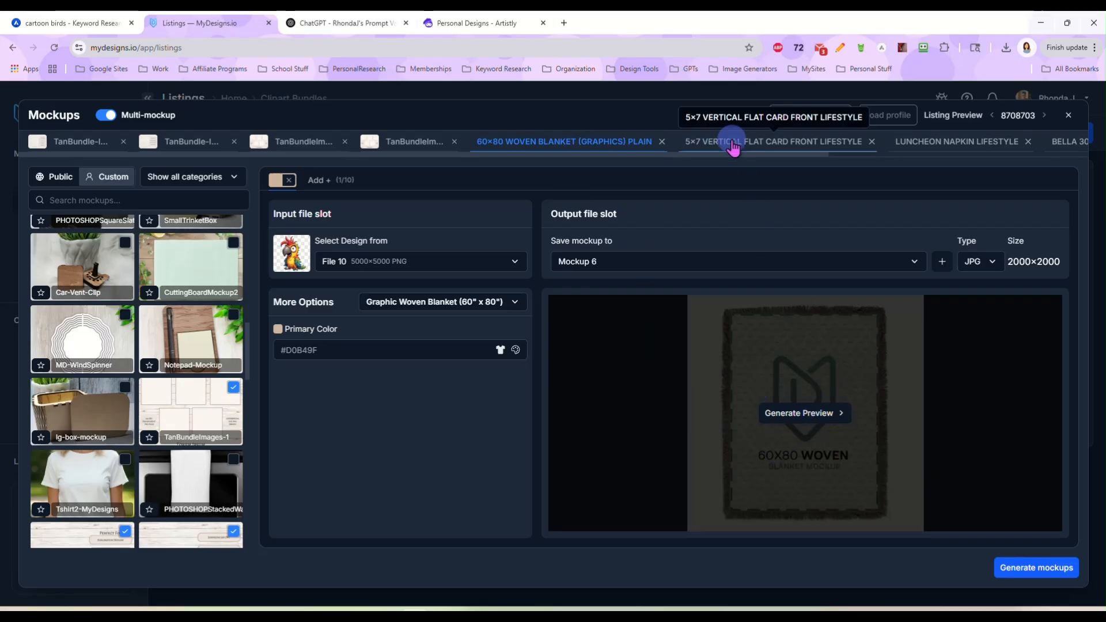
click(722, 141)
click(919, 143)
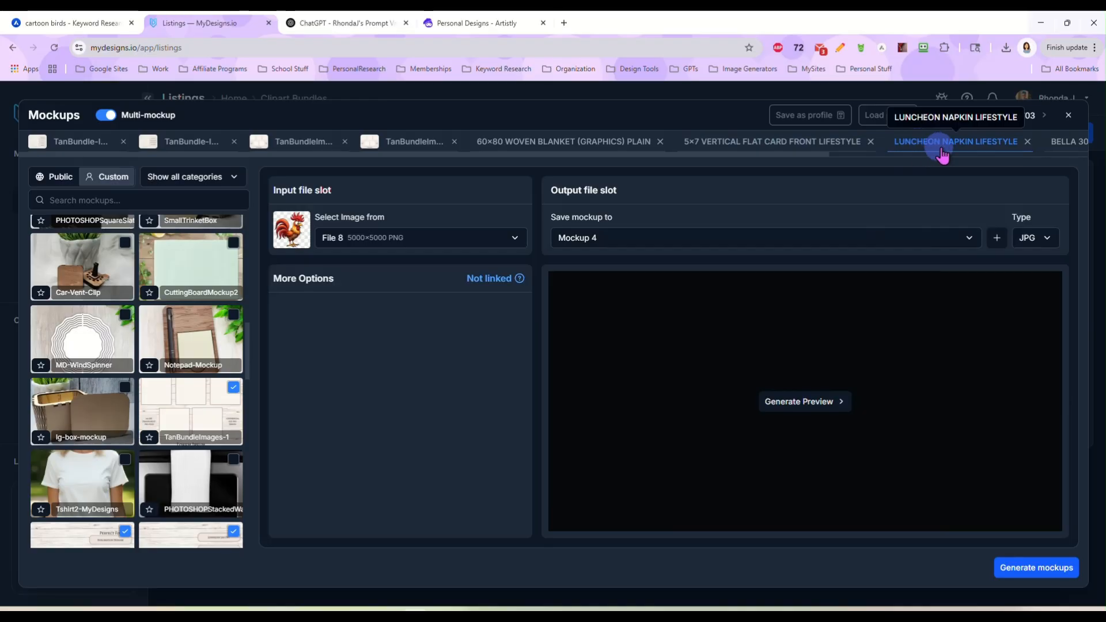
click(1069, 141)
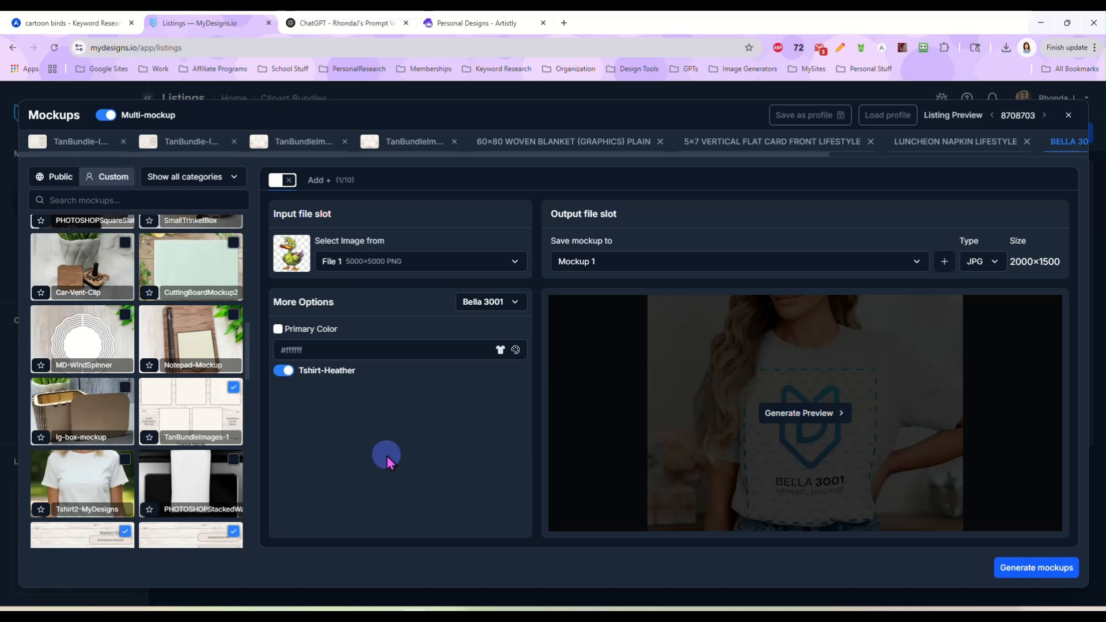
- Generate all mockups from the loaded profile for the clipart bundle listing and confirm the generation
click(1028, 570)
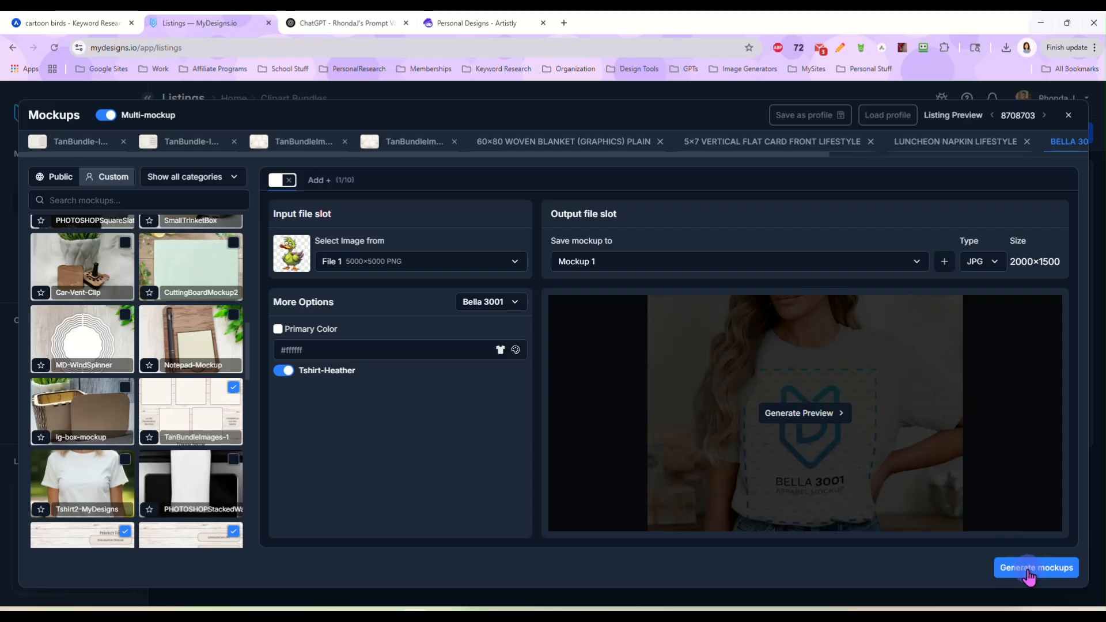
click(1028, 570)
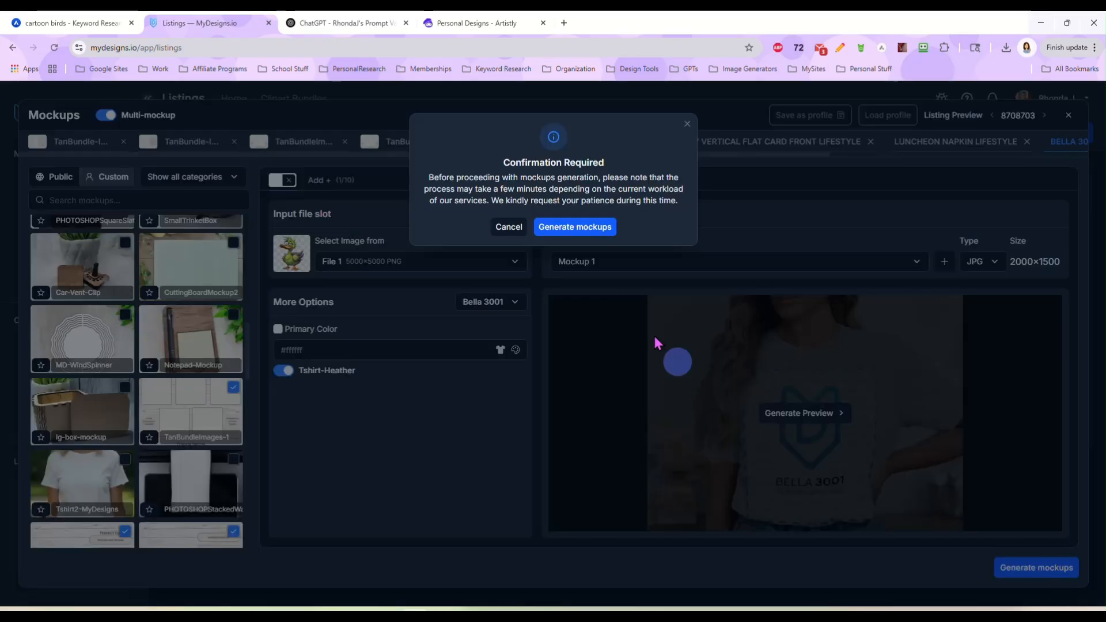
click(598, 229)
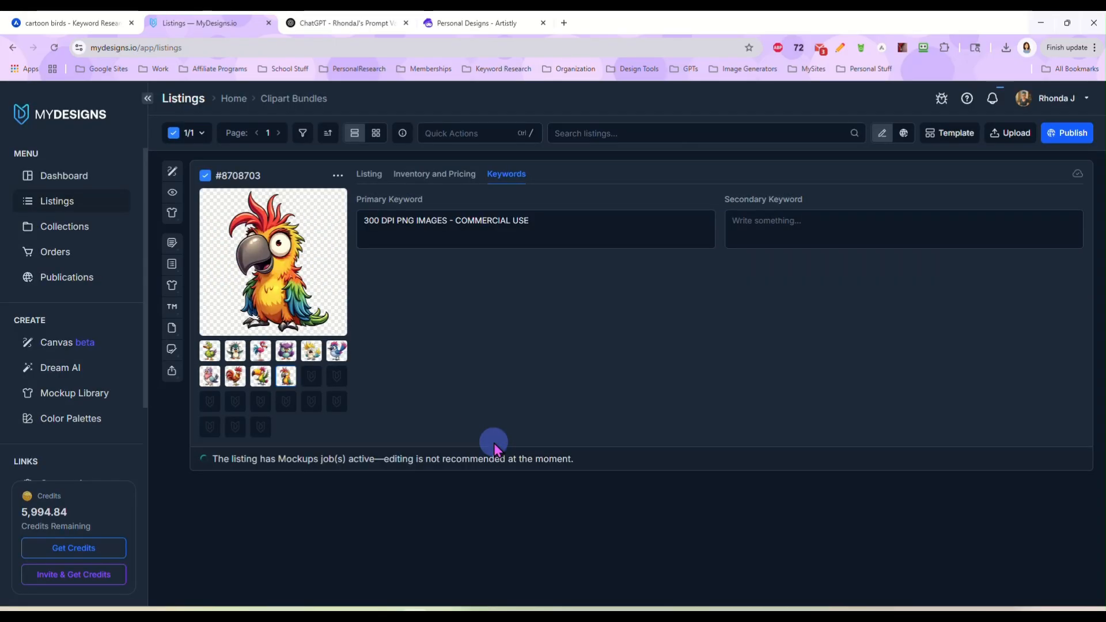
click(1021, 241)
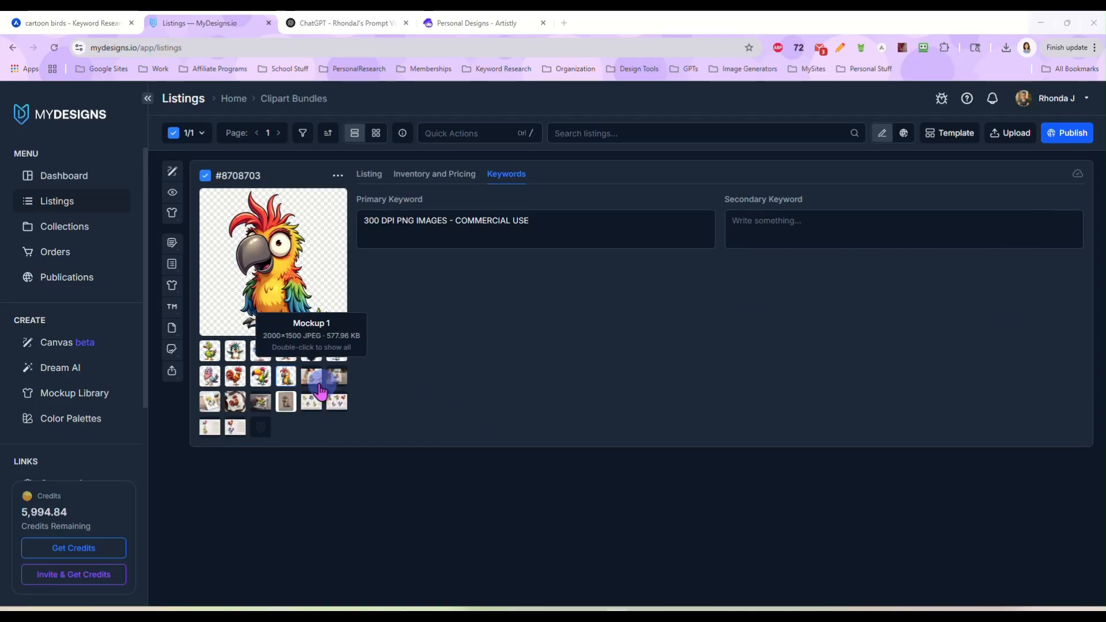
- Examine the listing's generated mockup images one by one, along with the empty video mockup slot
click(312, 380)
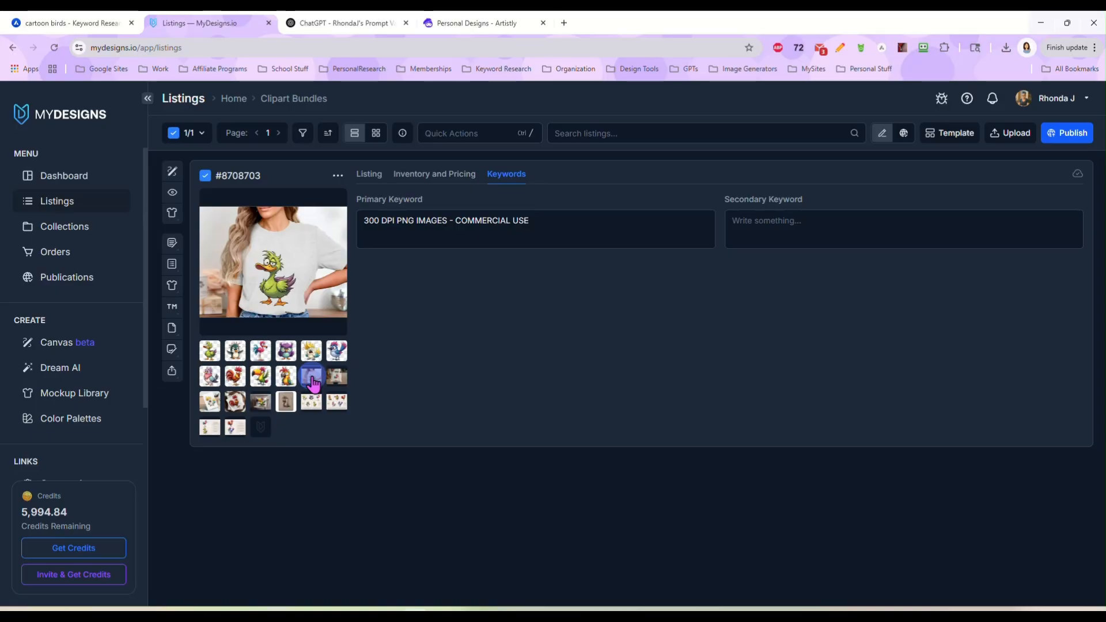
click(338, 402)
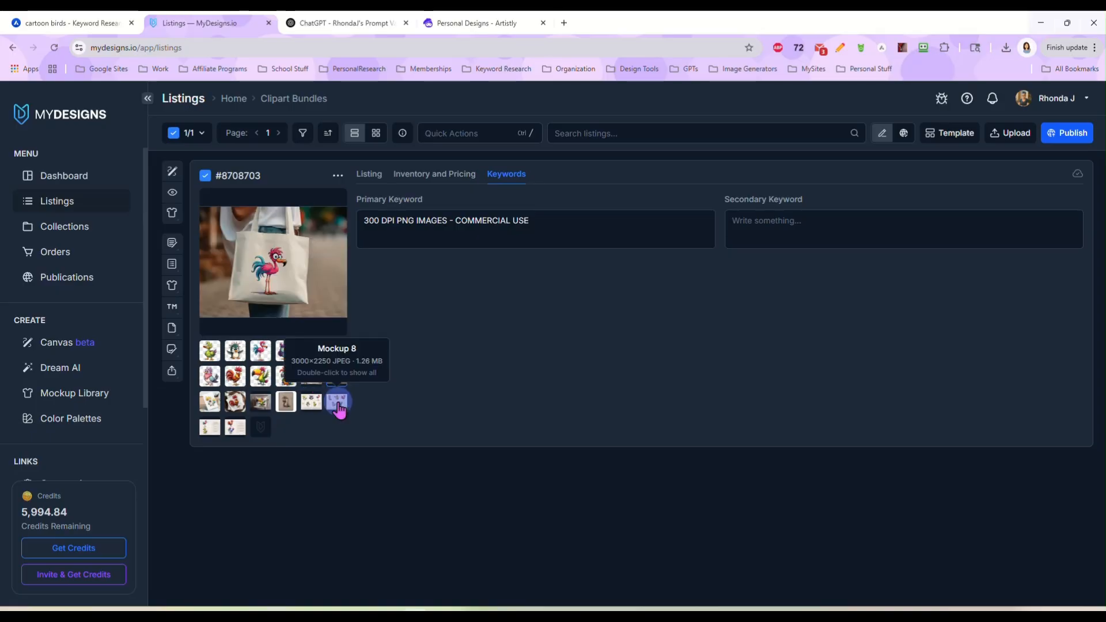
click(209, 402)
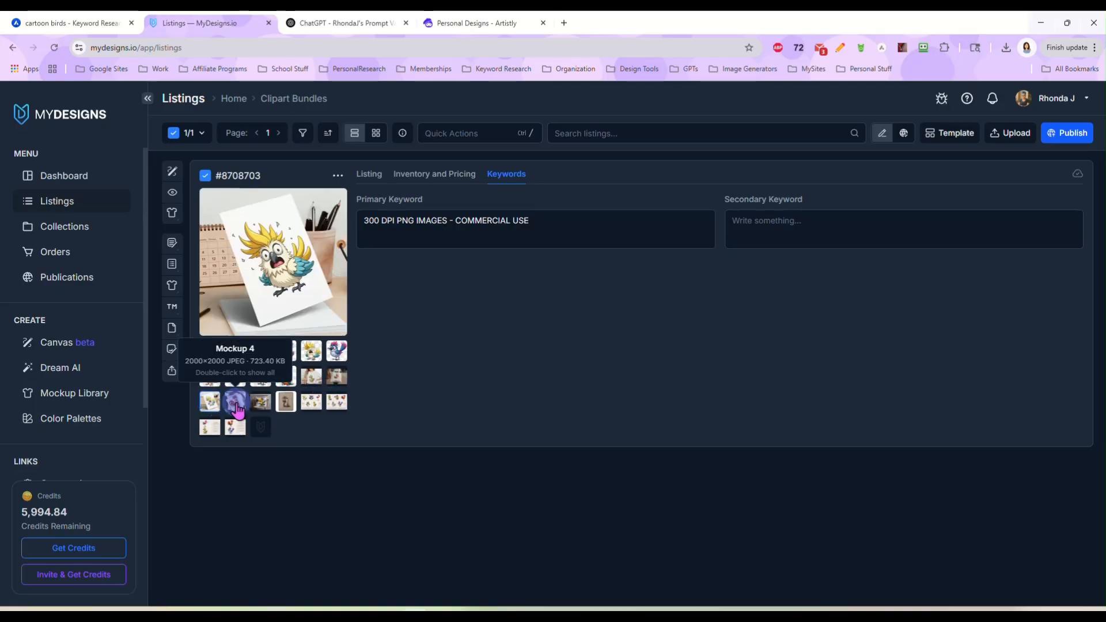
click(236, 404)
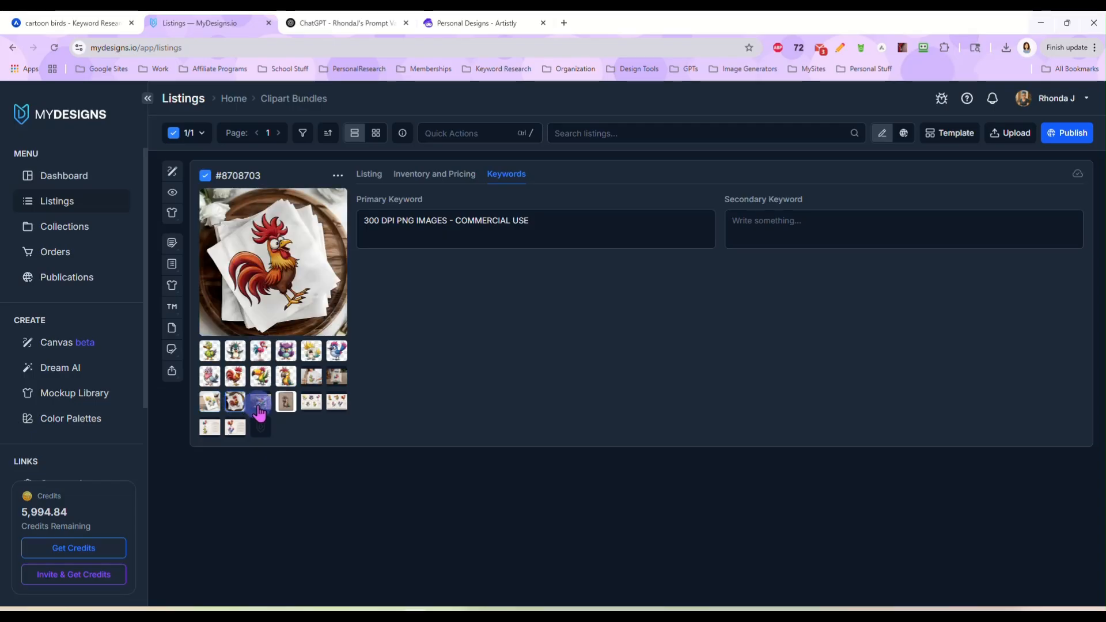
click(260, 410)
click(286, 402)
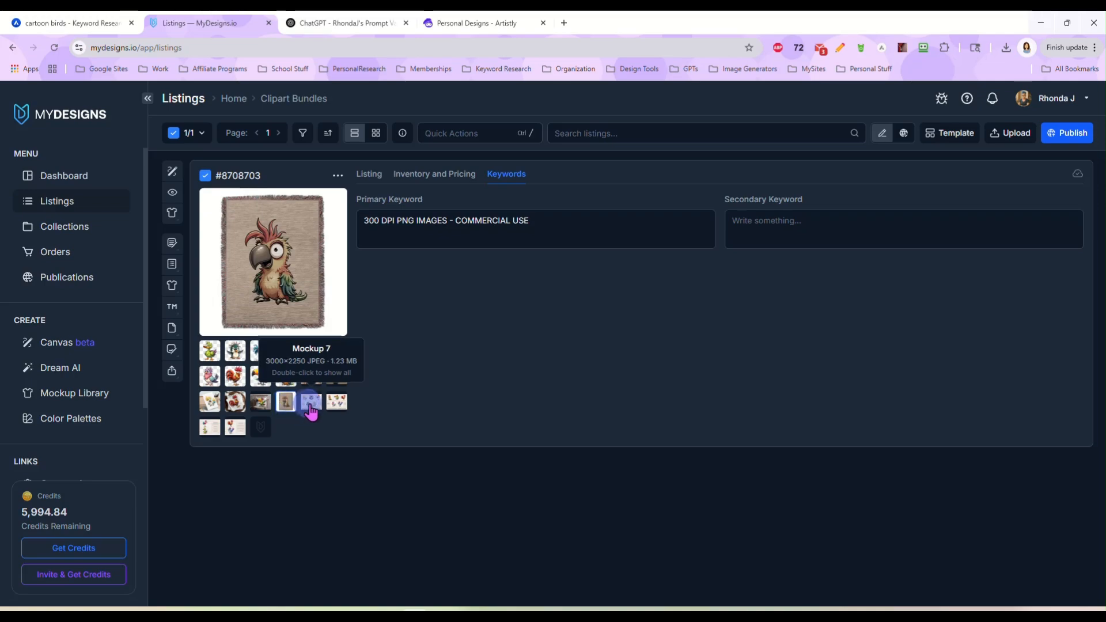
click(311, 404)
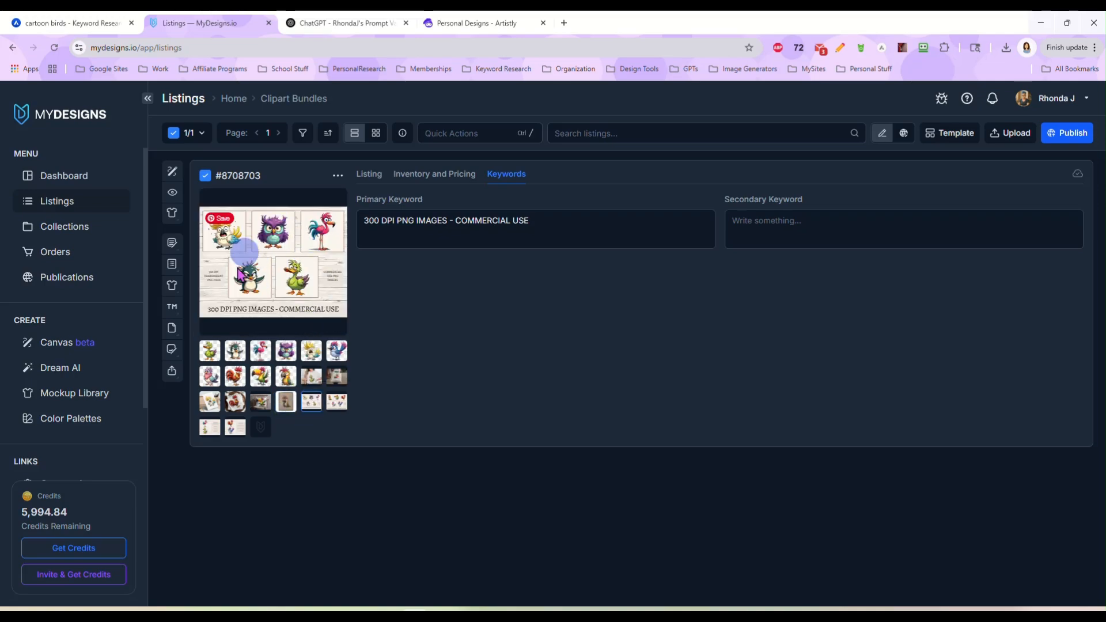
click(335, 403)
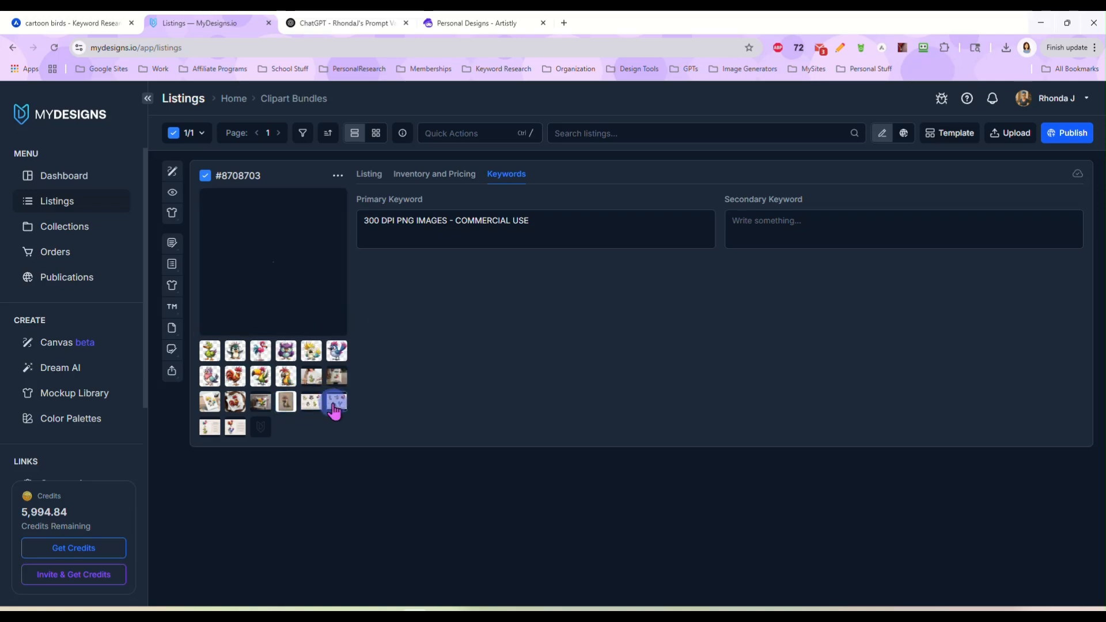
click(209, 427)
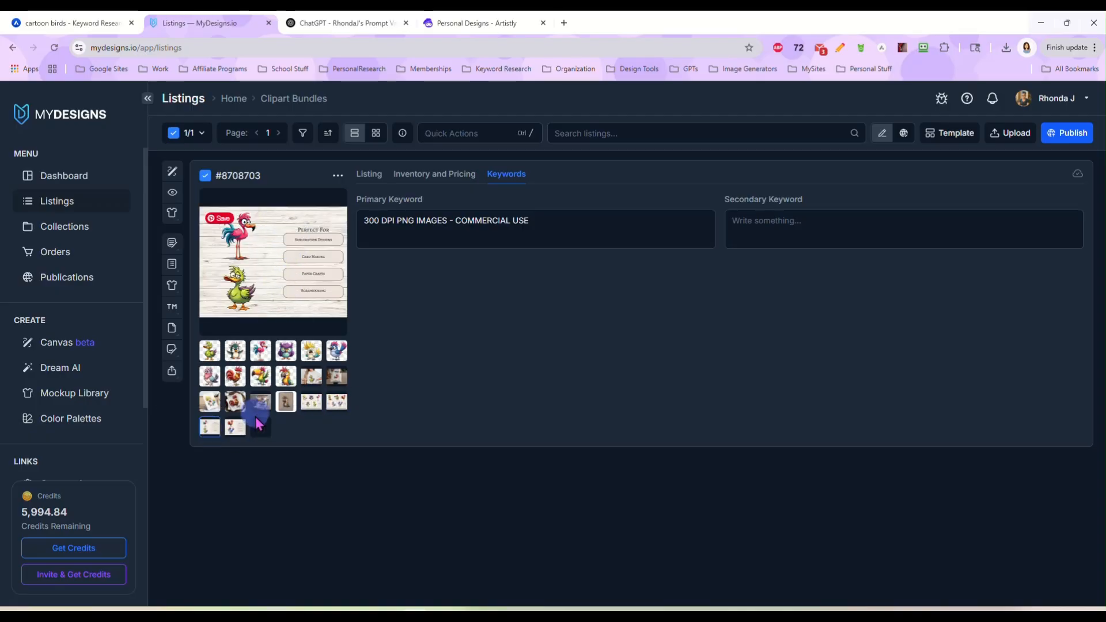
click(233, 431)
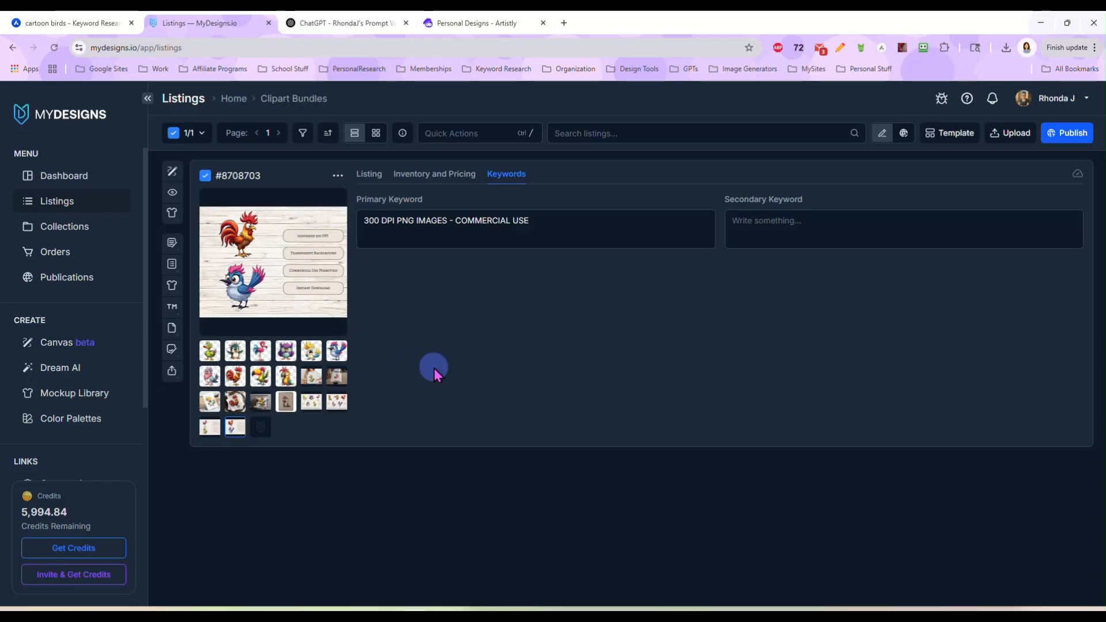
click(260, 430)
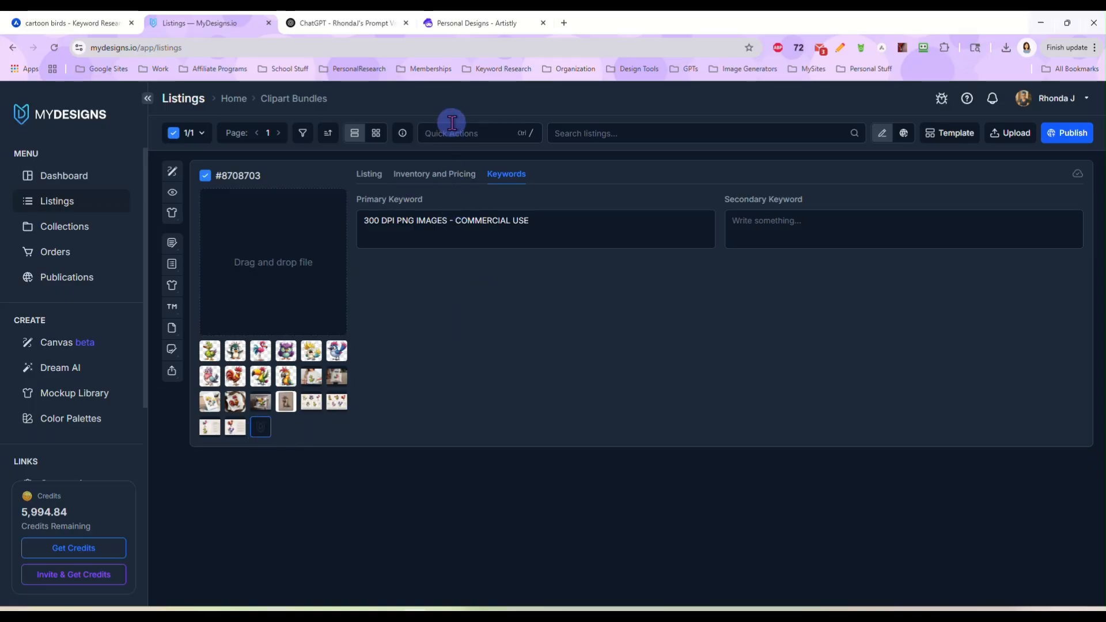
- Create a video mockup from Mockup 1 through Mockup 10 in order, using Video mockup as the output file slot
click(466, 133)
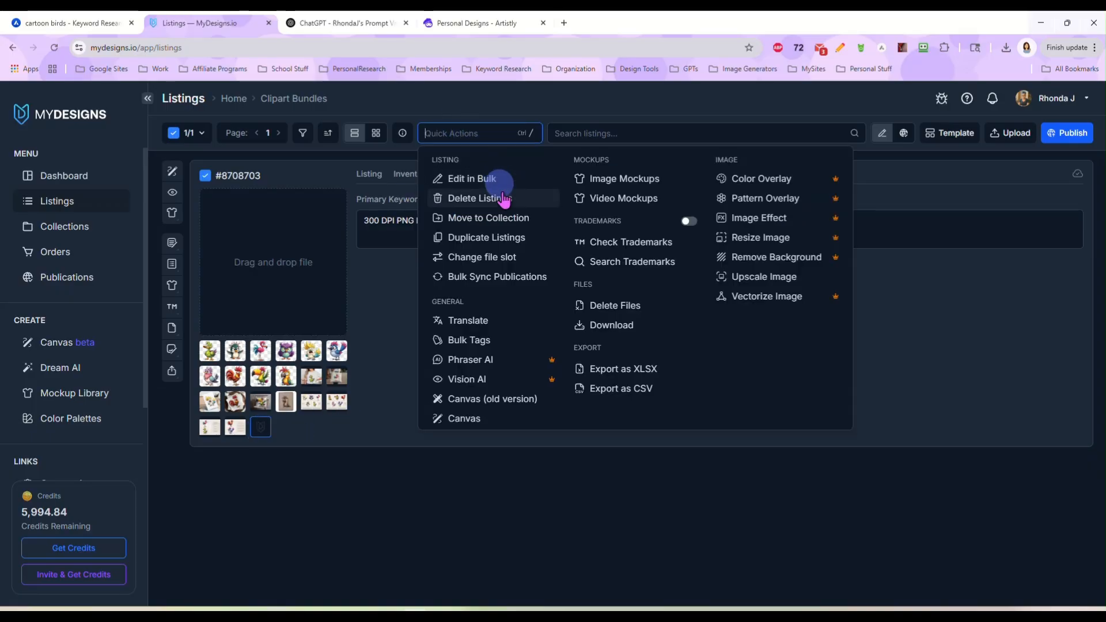
click(626, 202)
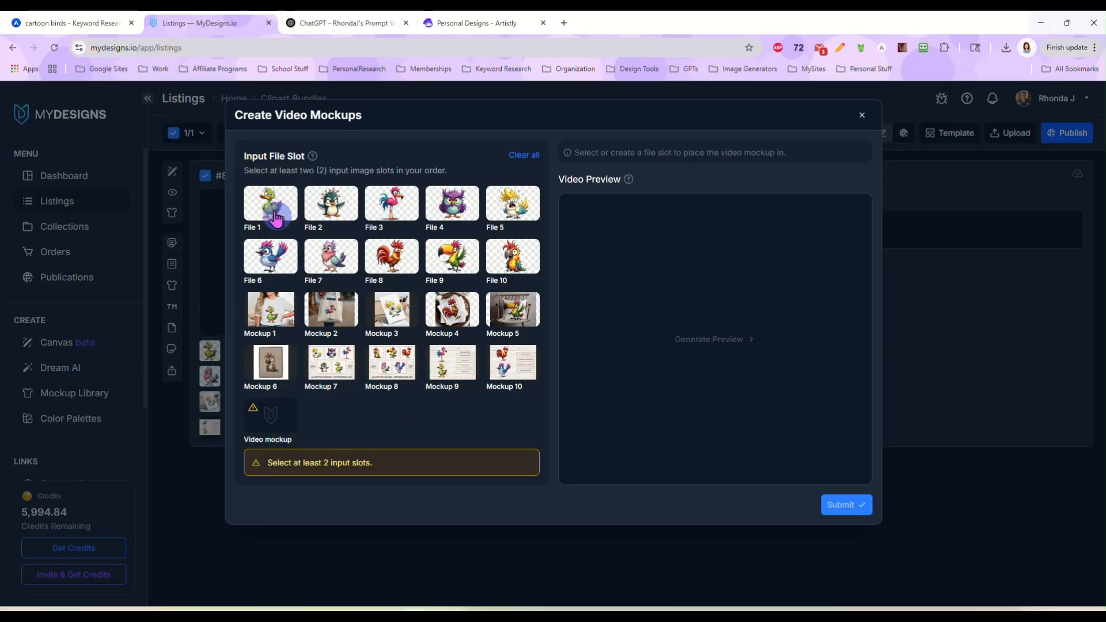
click(273, 314)
click(331, 311)
click(391, 311)
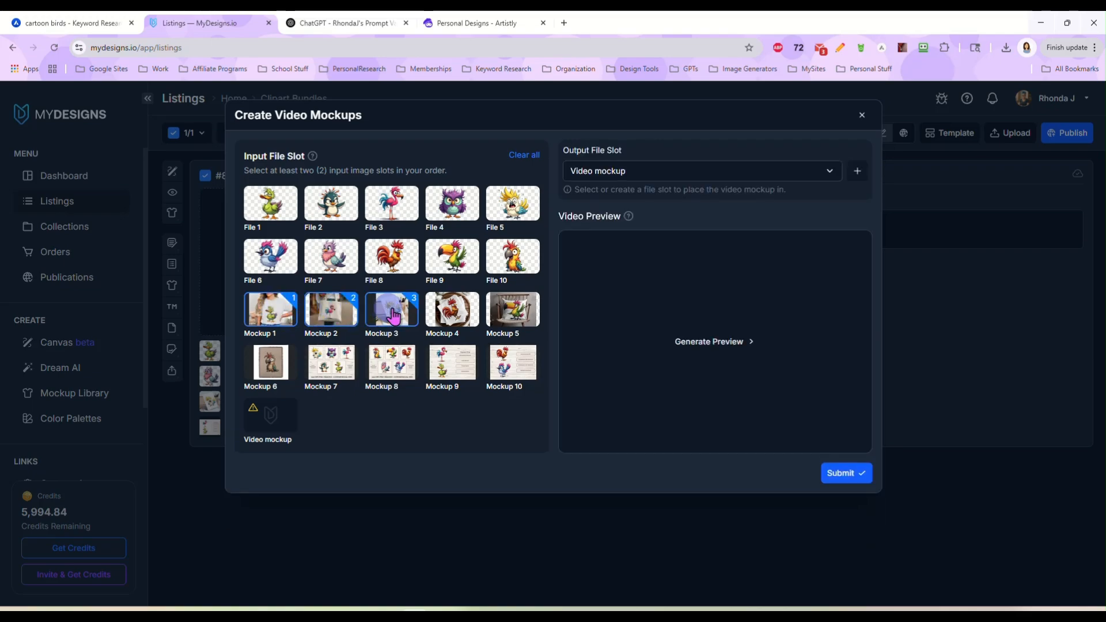
click(448, 315)
click(510, 311)
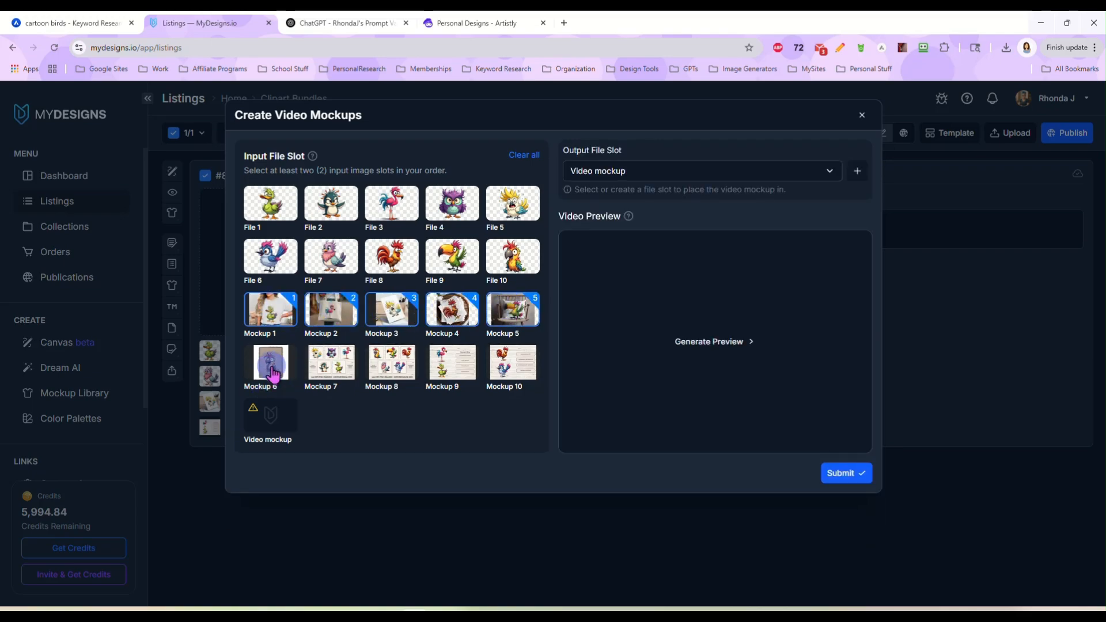
click(273, 375)
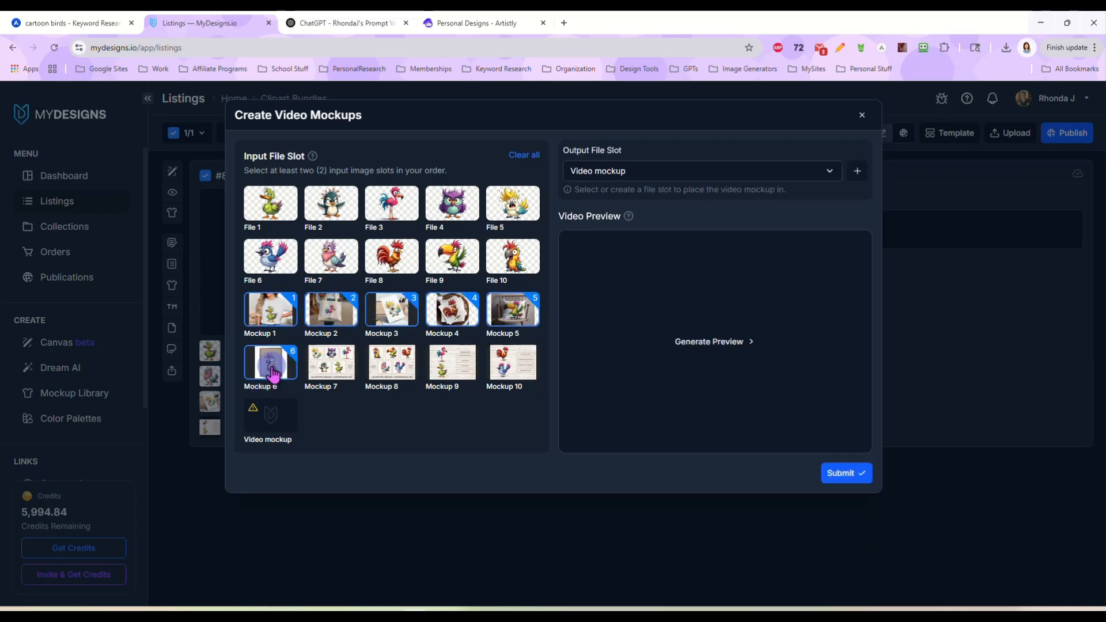
click(331, 365)
click(381, 372)
click(451, 364)
click(510, 364)
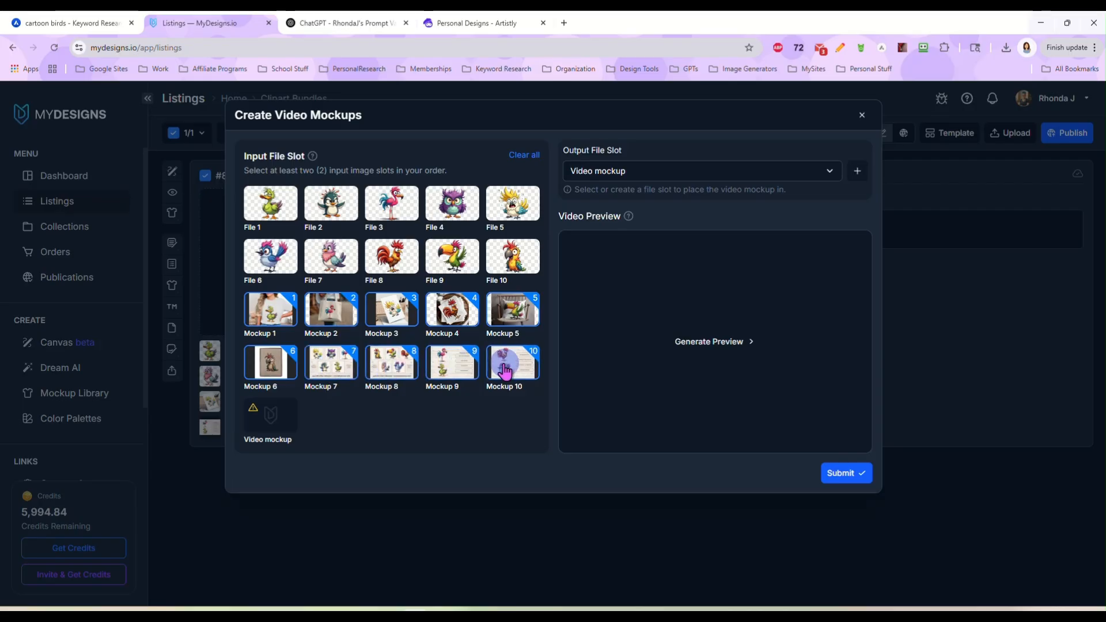
click(834, 478)
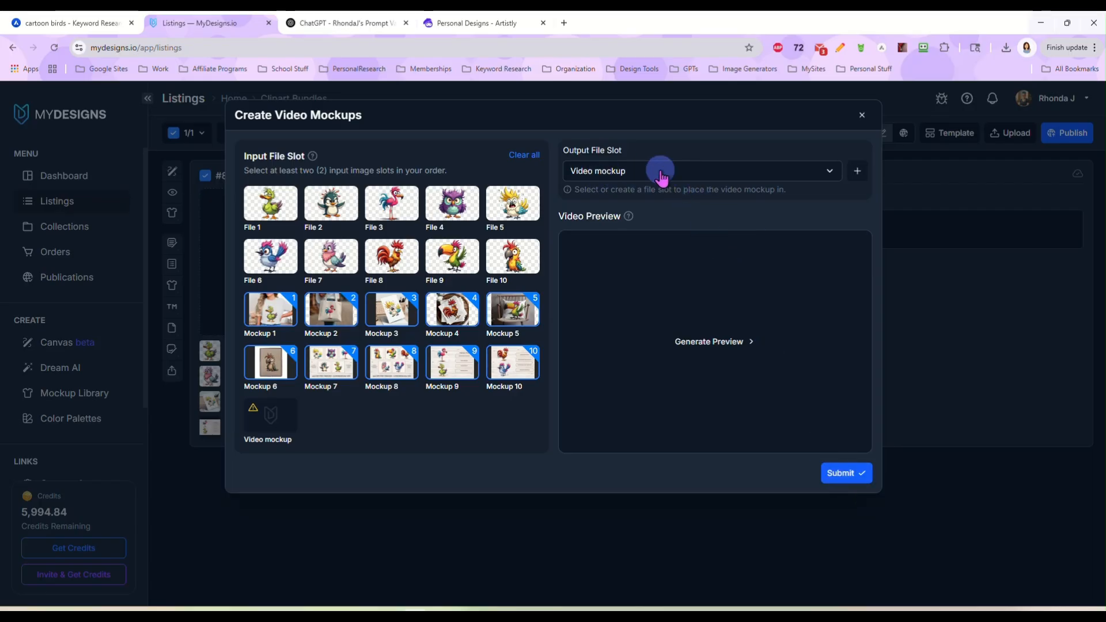
click(847, 478)
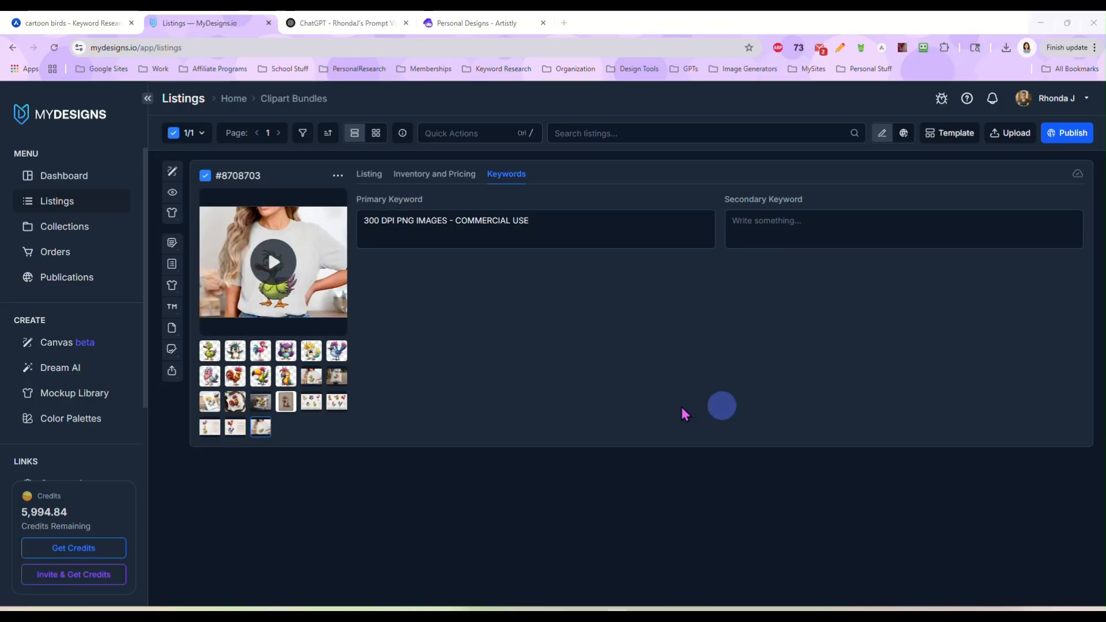
- Play the listing's generated video mockup and close the preview
click(273, 262)
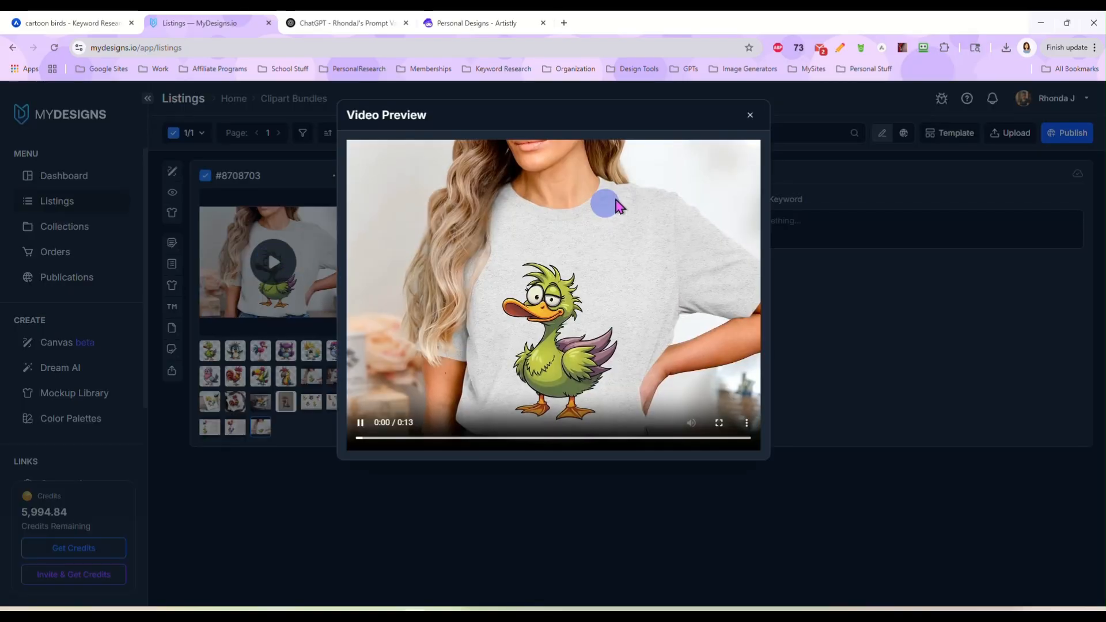
click(654, 485)
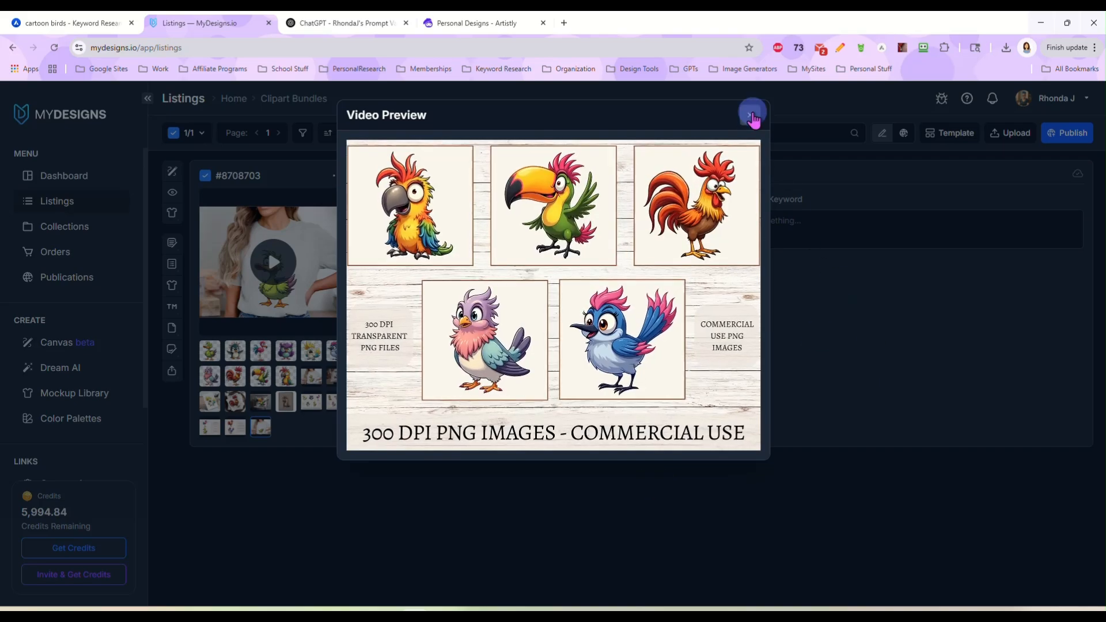
click(750, 115)
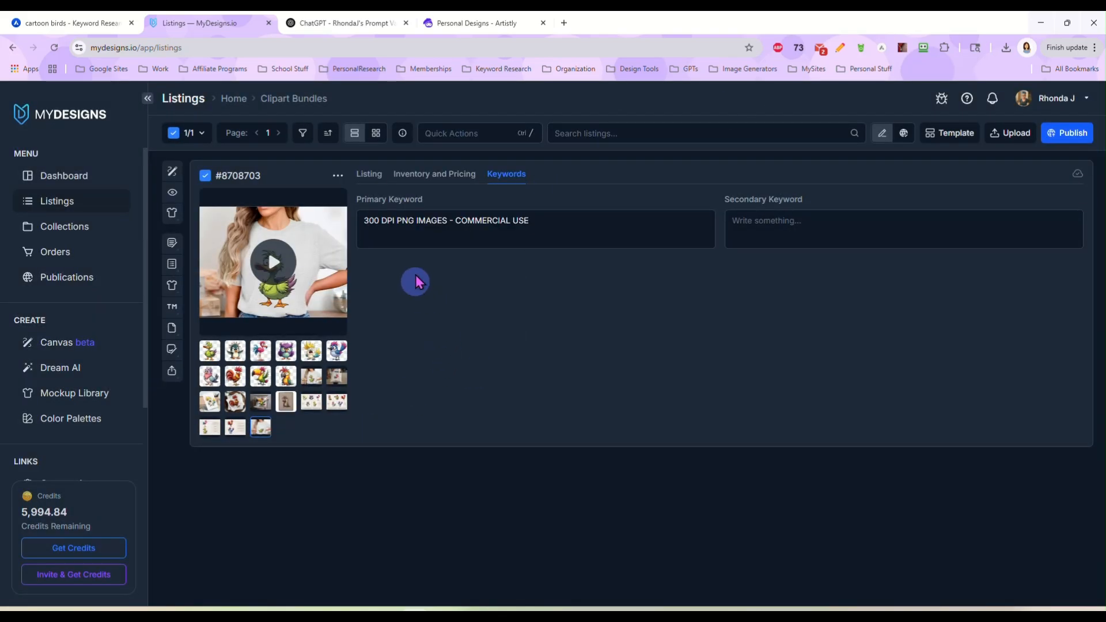
- Set up Vision AI for the listing with only the product type Other (Please specify), specified as Clipart Bundle
click(368, 174)
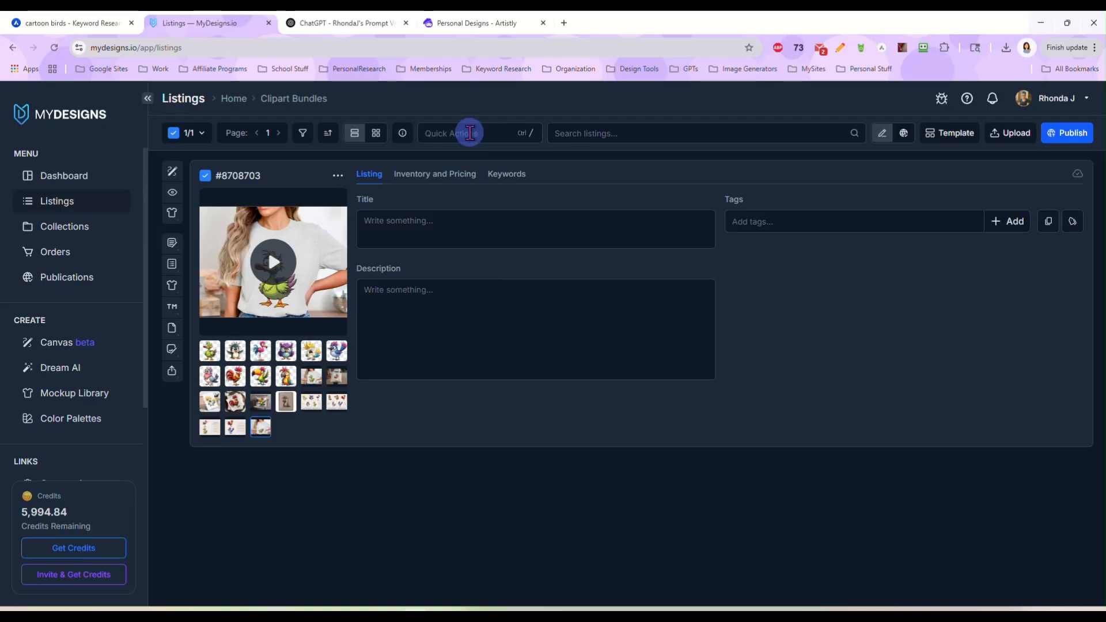
click(469, 133)
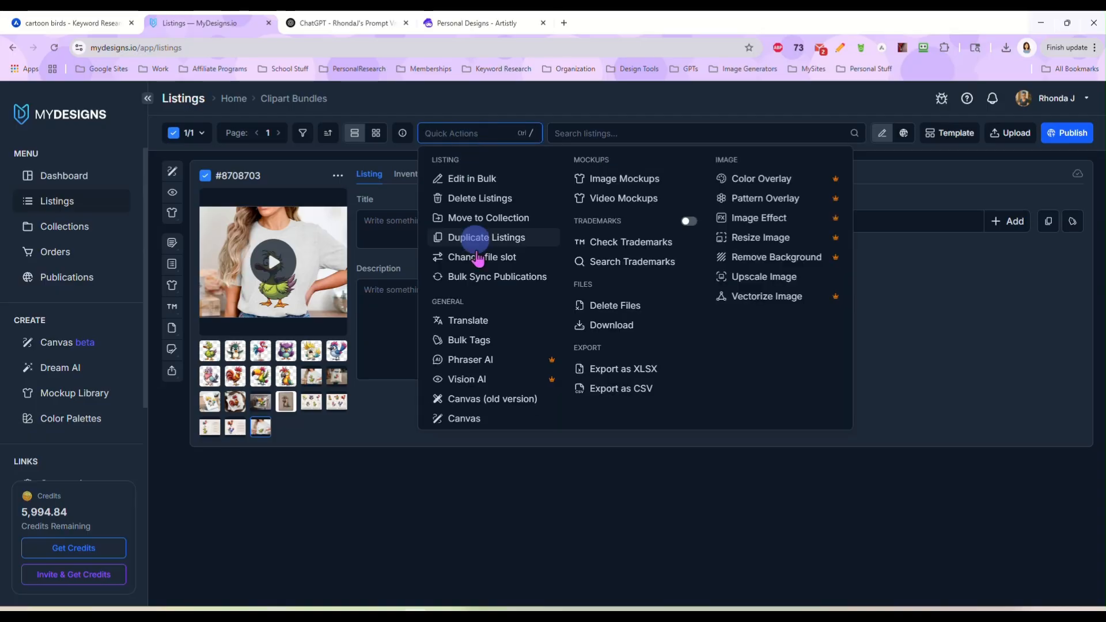
click(485, 380)
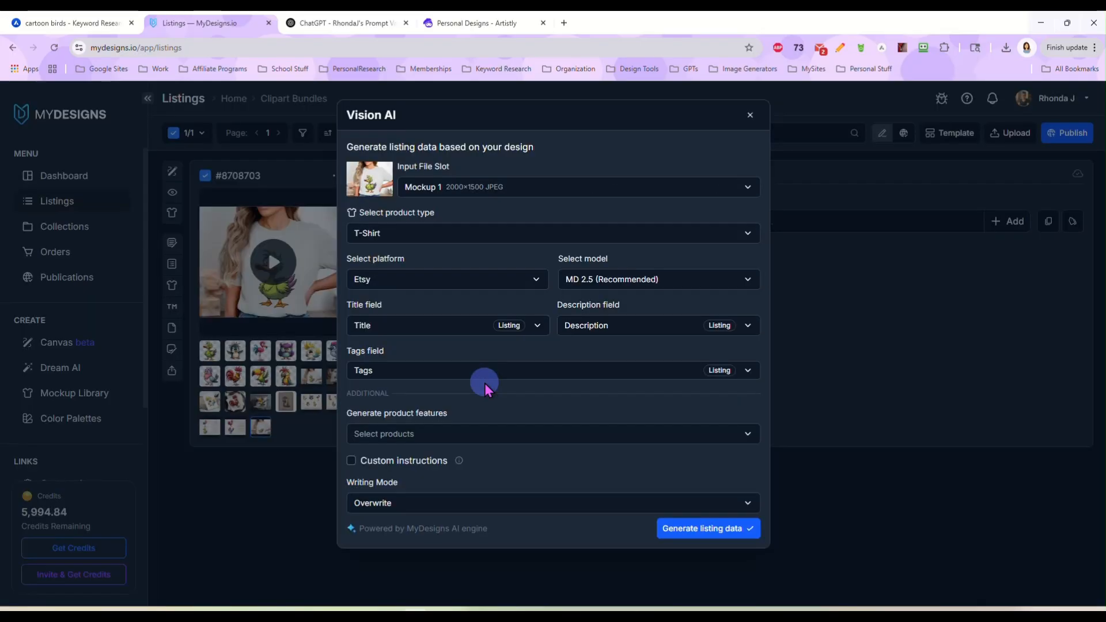
click(469, 234)
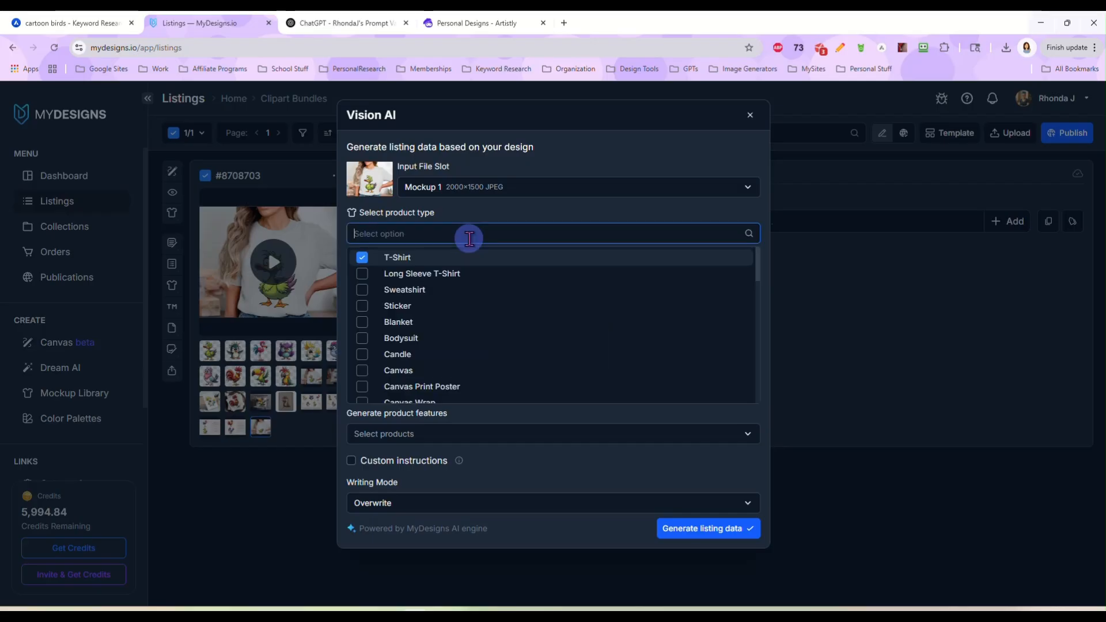
click(361, 257)
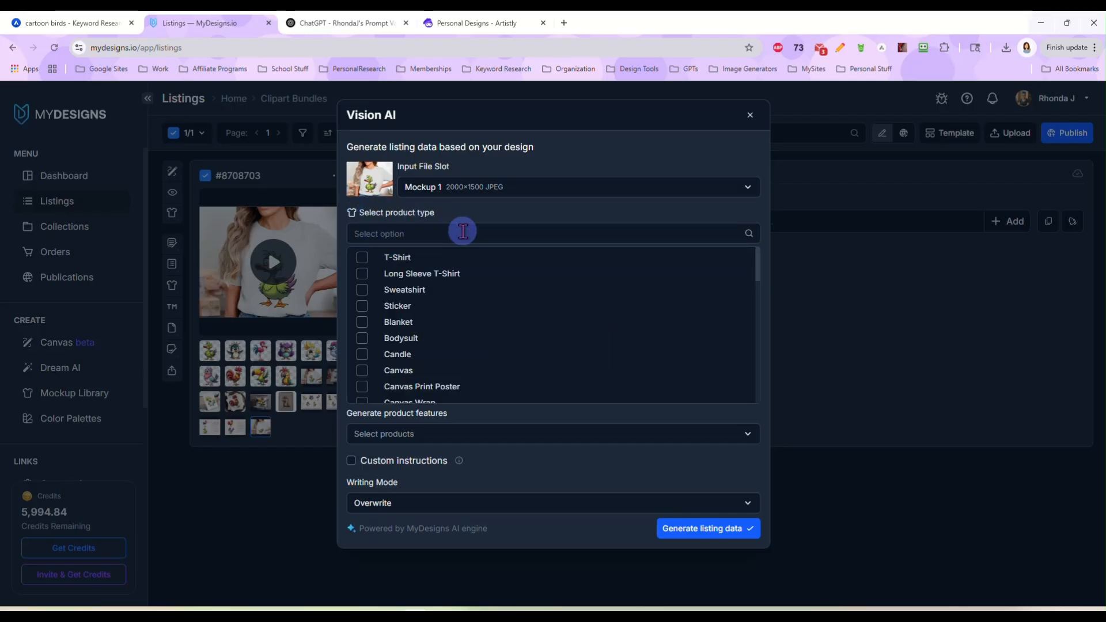
scroll(471, 306, down, 15)
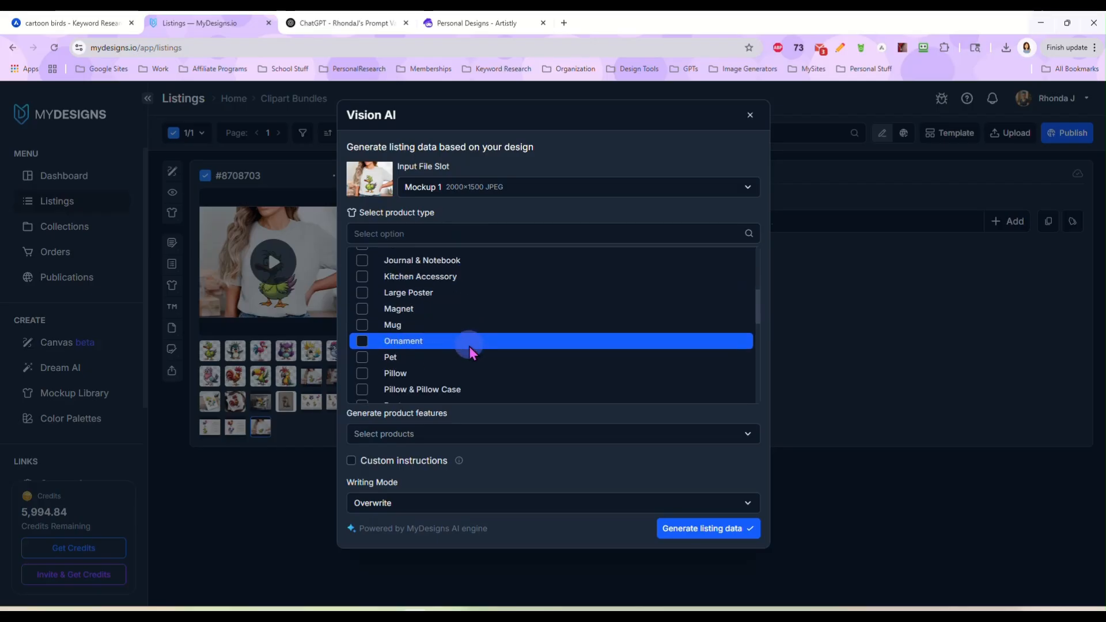
scroll(466, 376, down, 2)
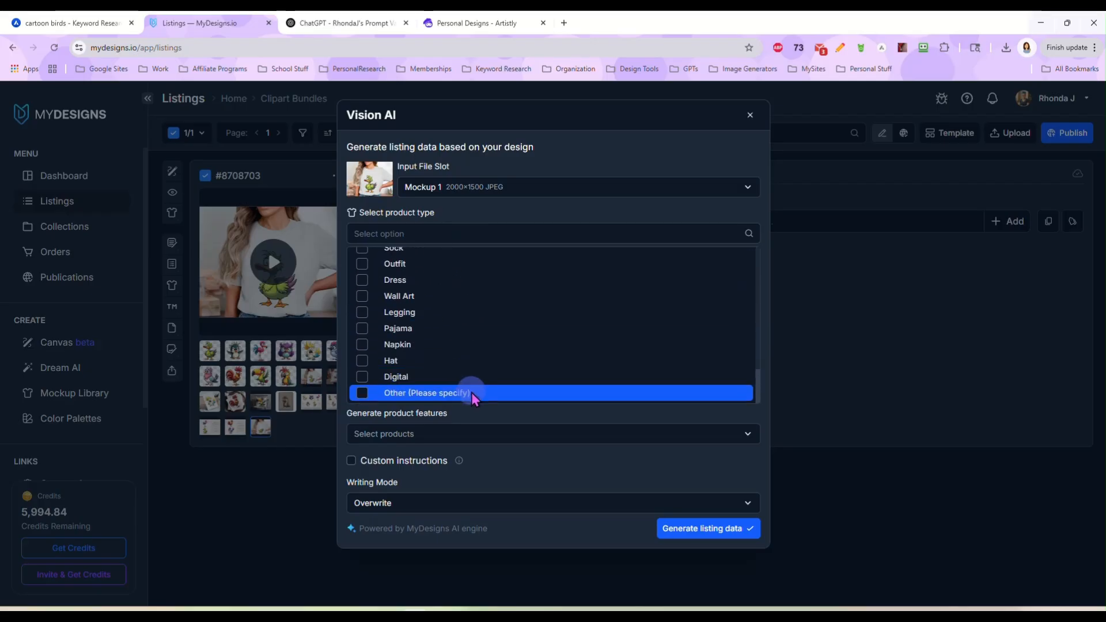
click(471, 393)
click(538, 465)
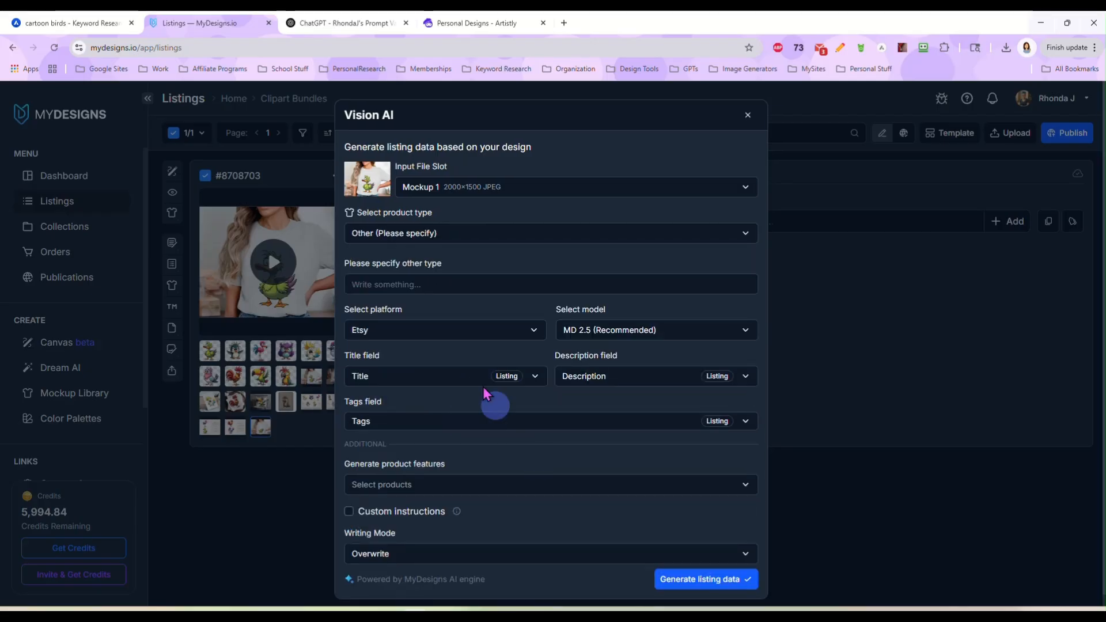
click(453, 285)
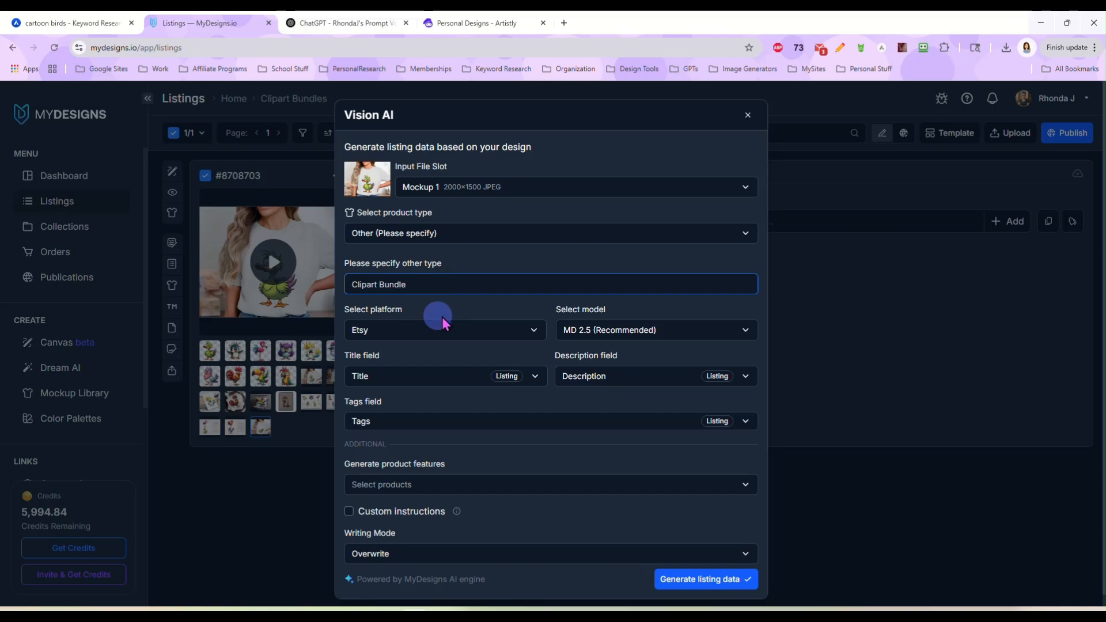
- Enable custom instructions and enter: Add "created with assistance of AI technology" at the end of the description
scroll(452, 313, down, 1)
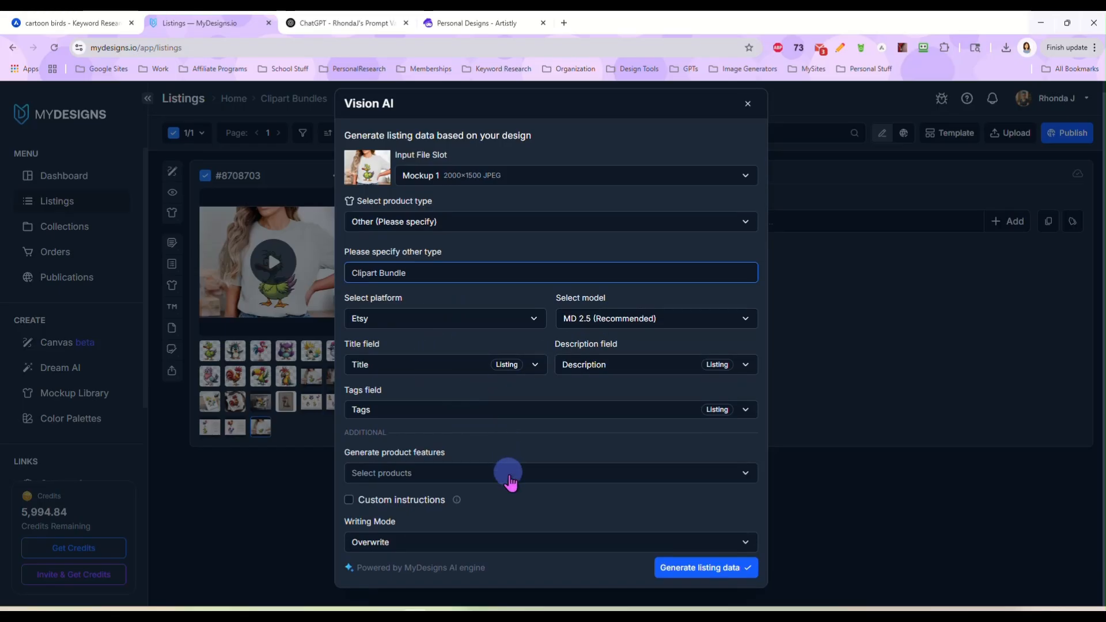
click(405, 507)
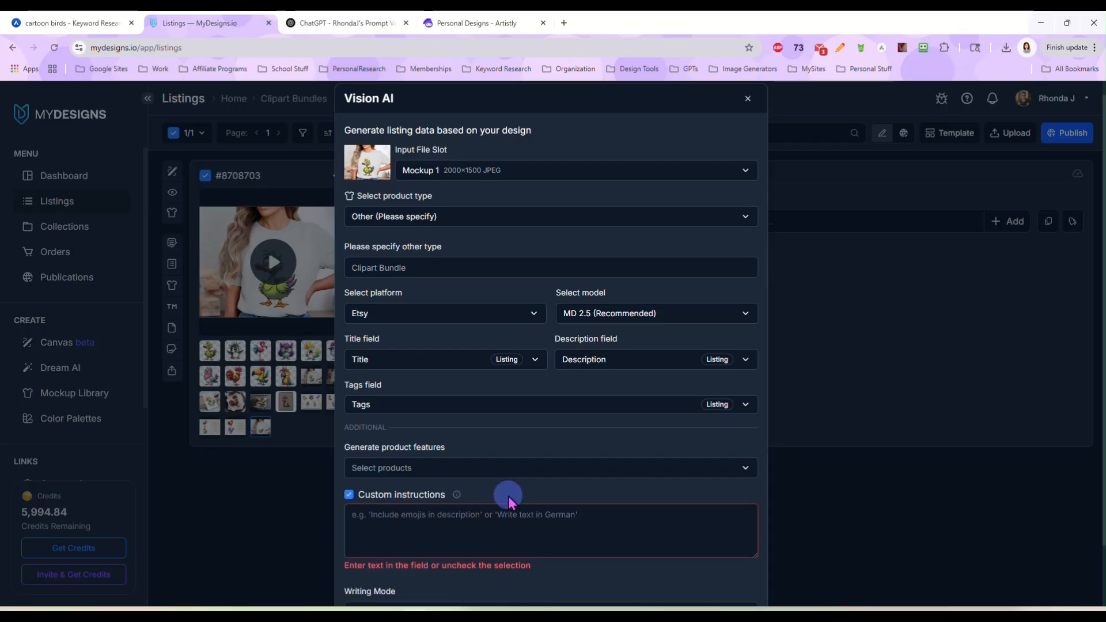
scroll(512, 461, down, 2)
click(526, 448)
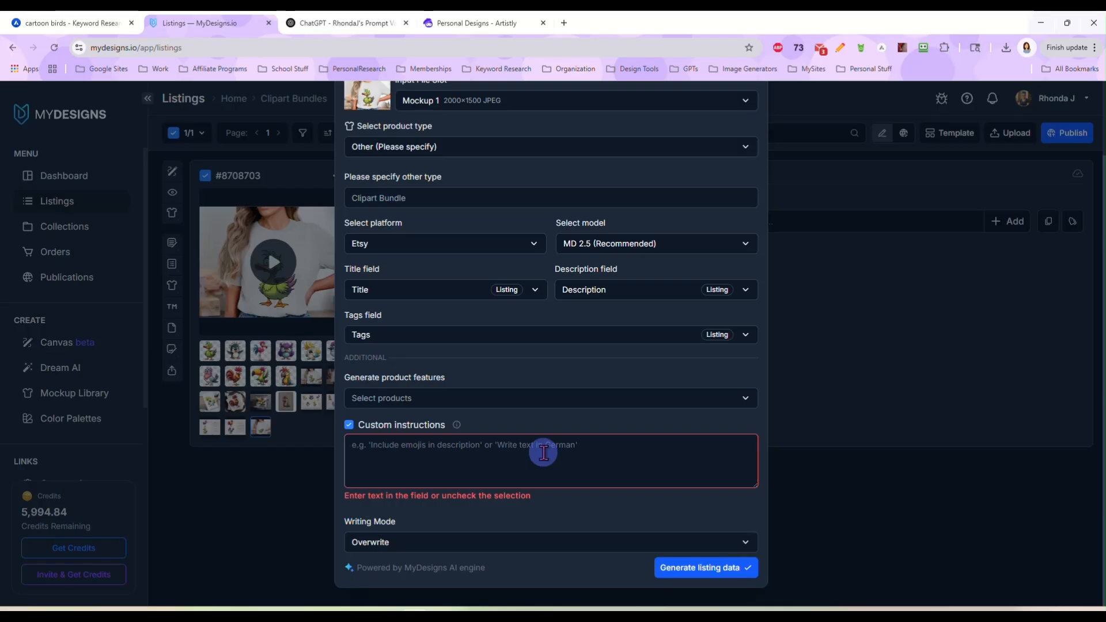
text(Add "created with)
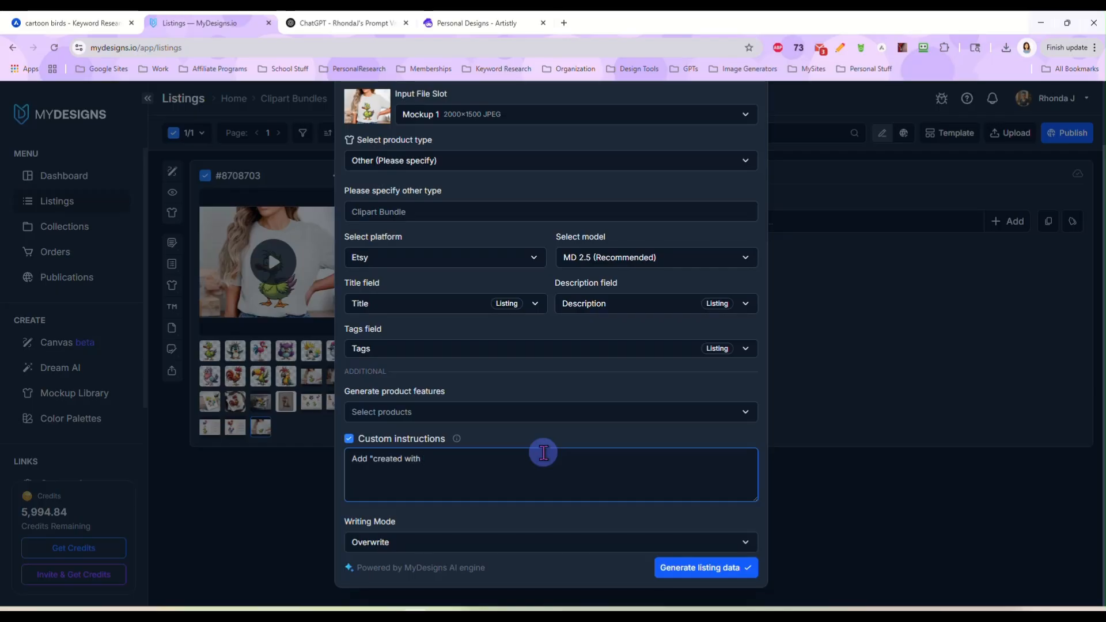
text(assistance of AI technolo)
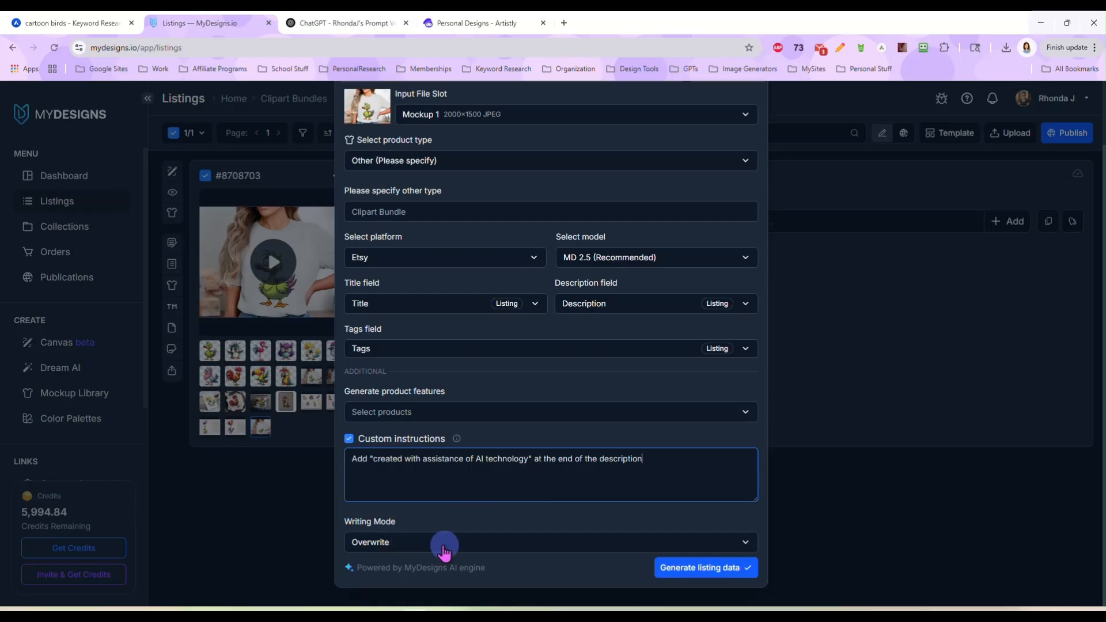
- Generate the listing's title, description and tags with Vision AI and confirm the run
click(693, 571)
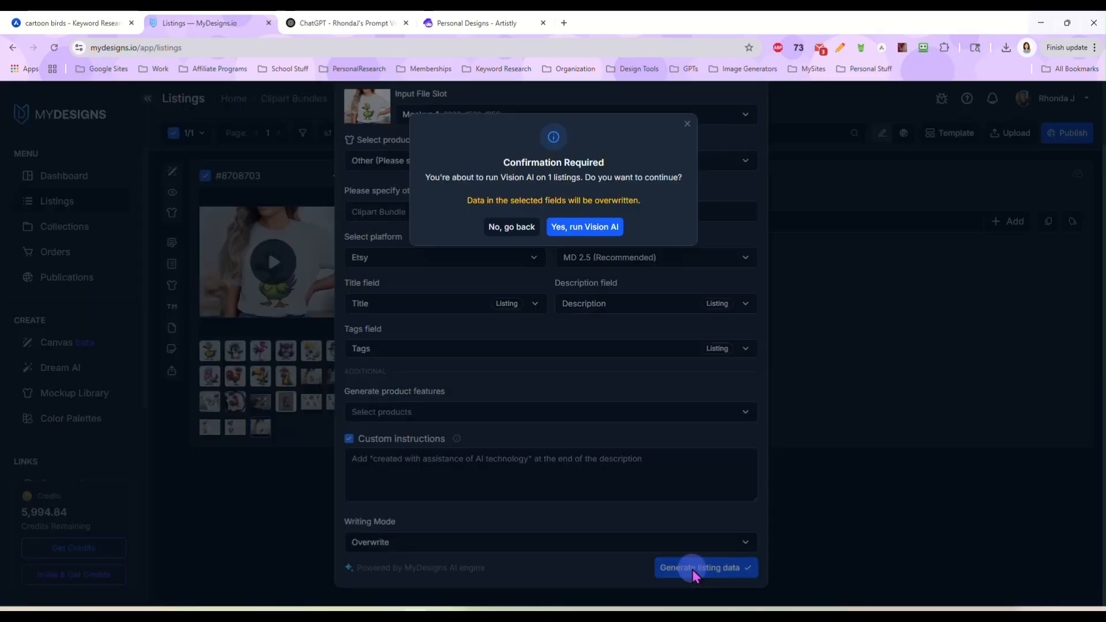
click(590, 228)
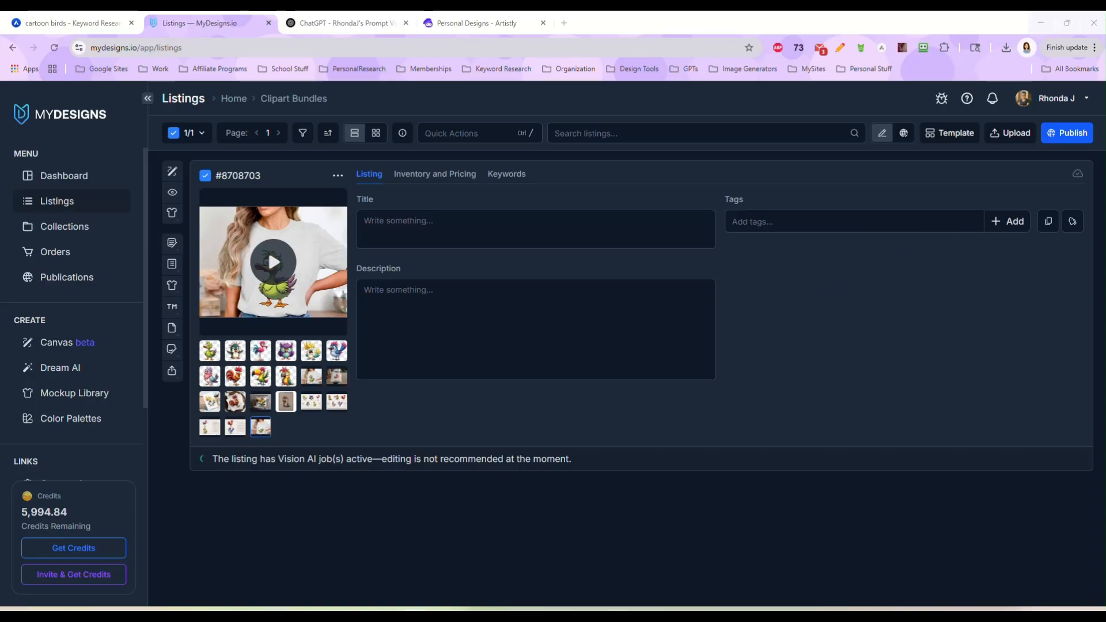
click(208, 361)
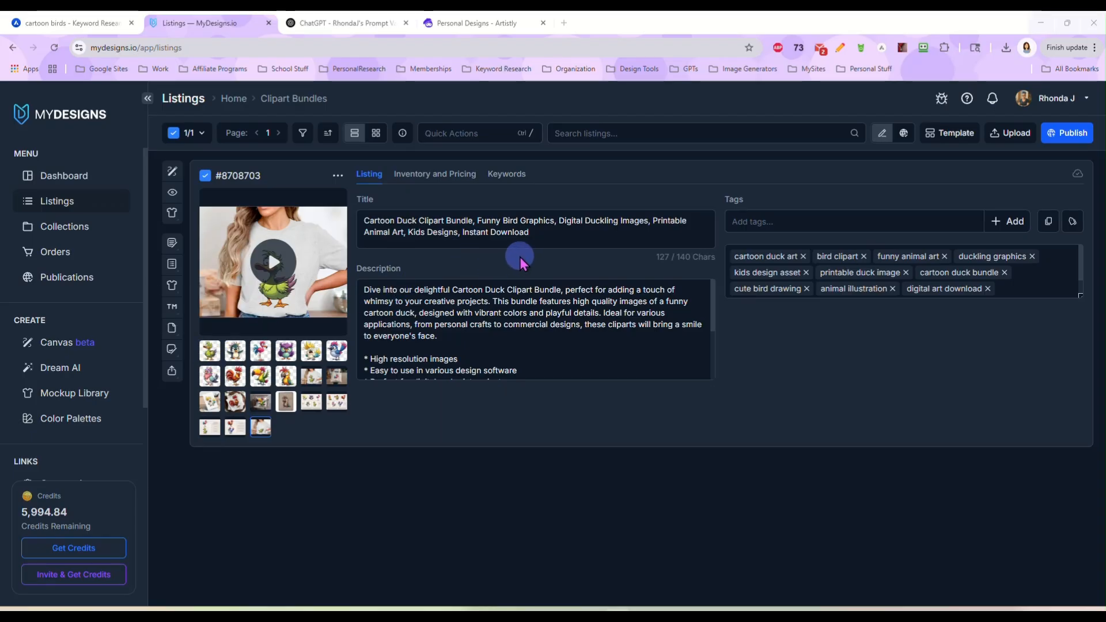
- Replace "Duck" and "Duckling" in the listing title with "Bird"
double_click(403, 220)
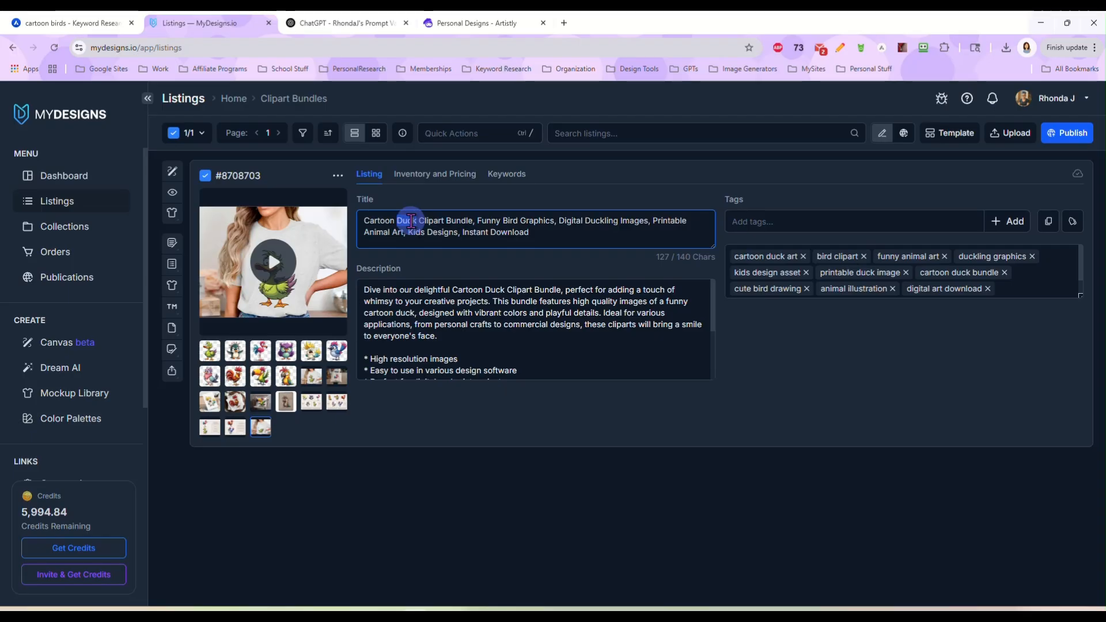
text(Bird)
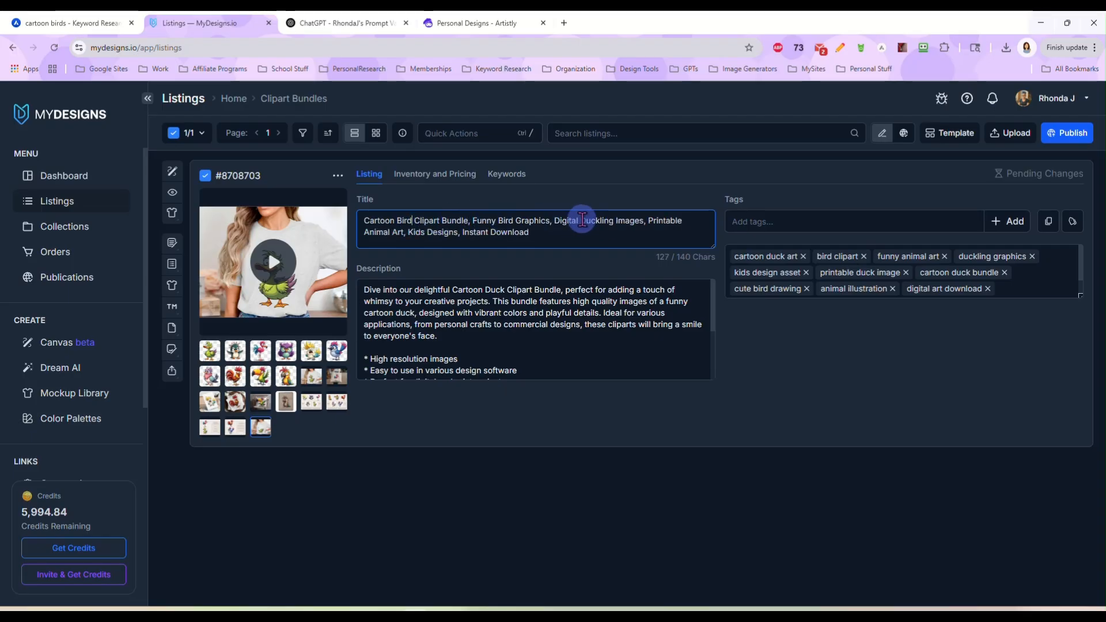
drag(580, 221, 604, 225)
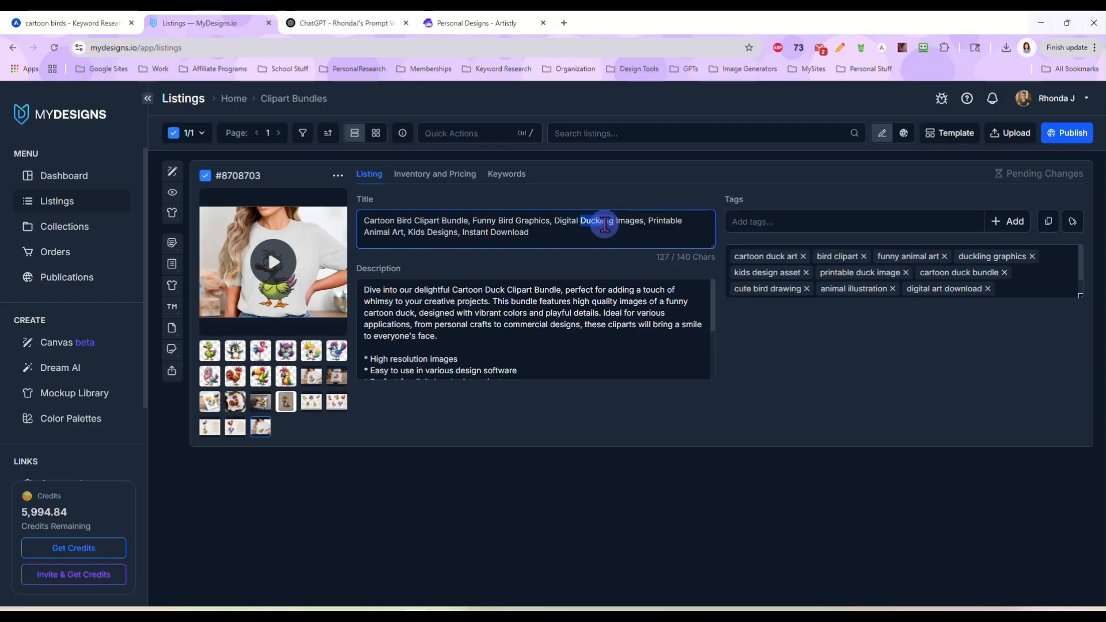
text(Bird)
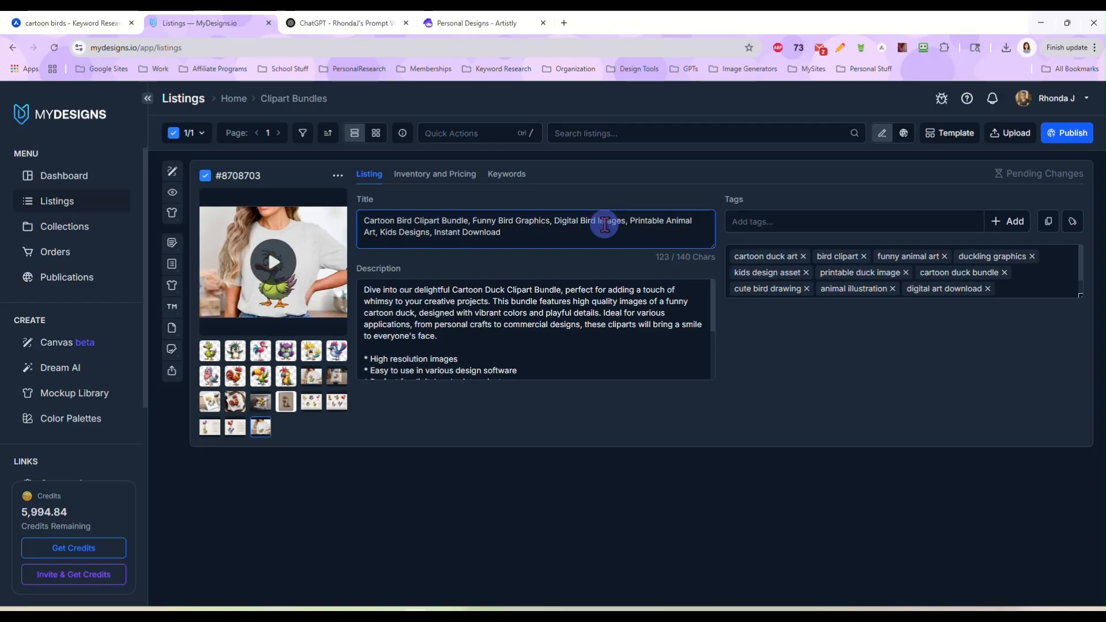
- Replace "Duck" with "Bird" and "duck" with "birds" in the opening paragraph of the listing description
click(470, 334)
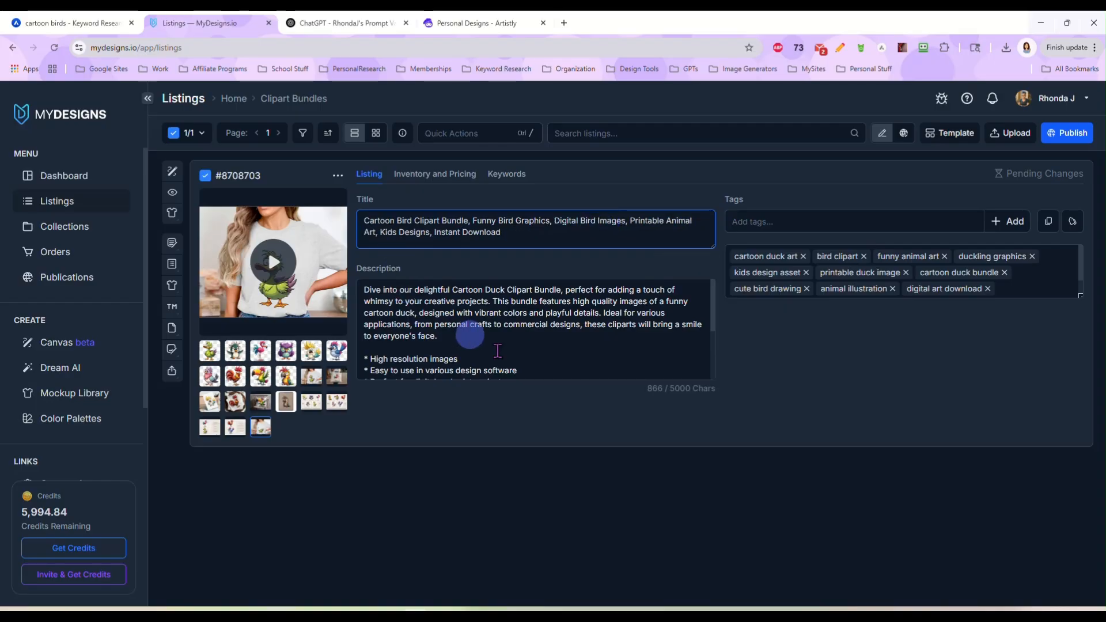
click(496, 288)
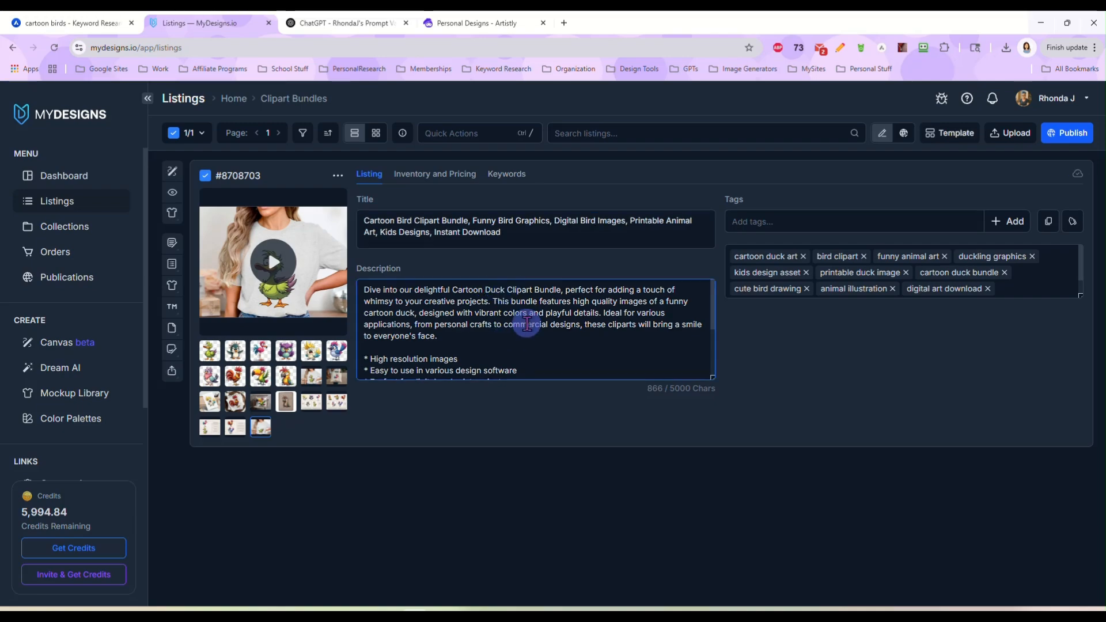
drag(485, 289, 504, 289)
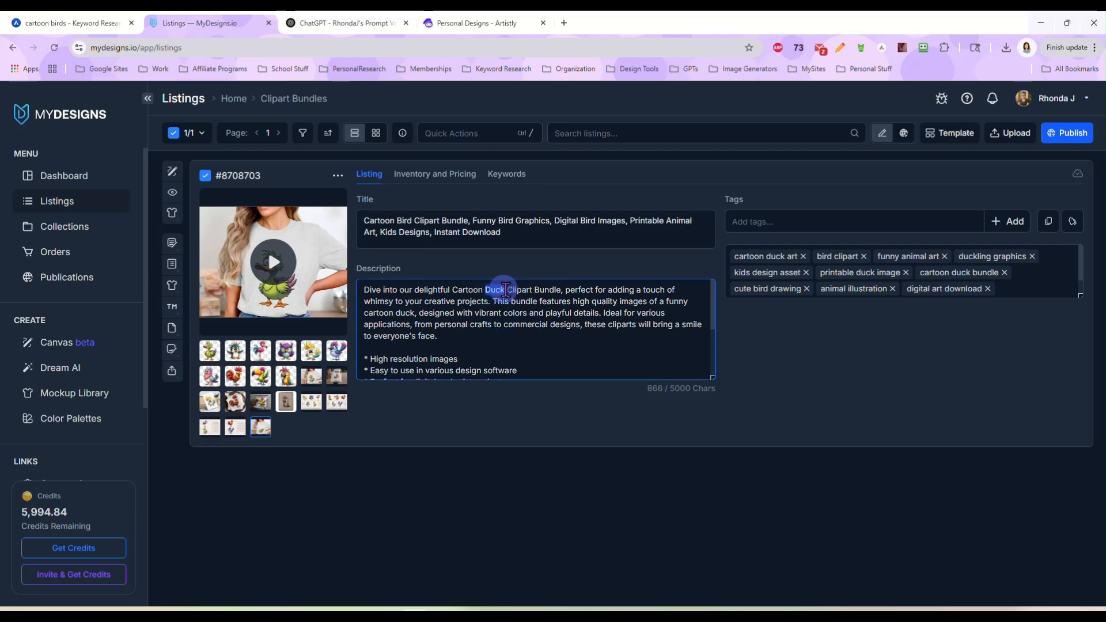
text(Bird)
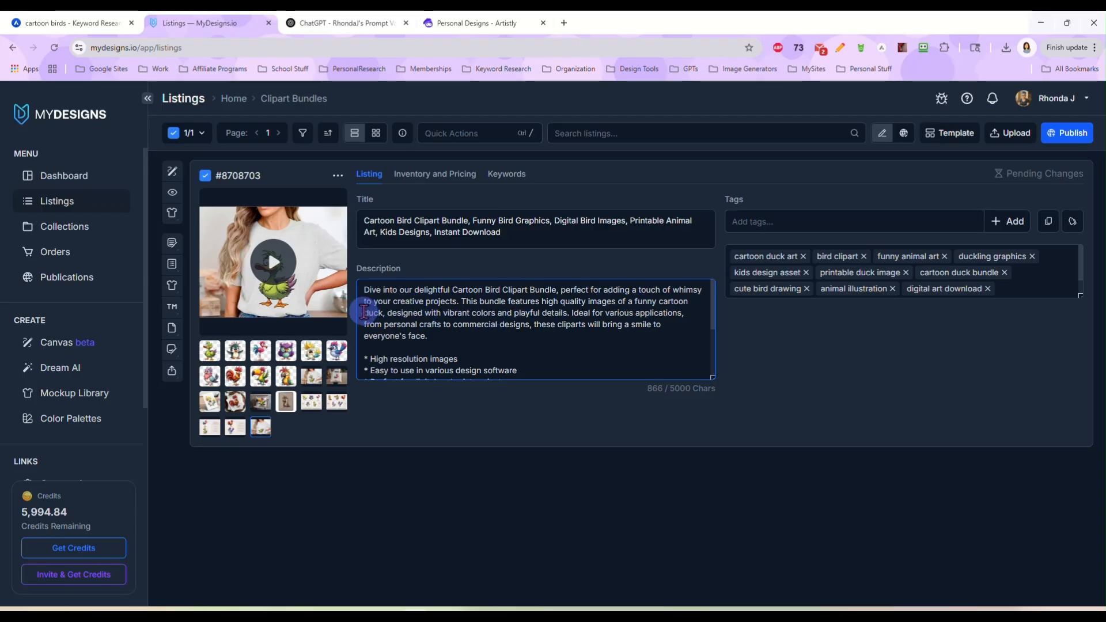
drag(363, 313, 387, 314)
text(b)
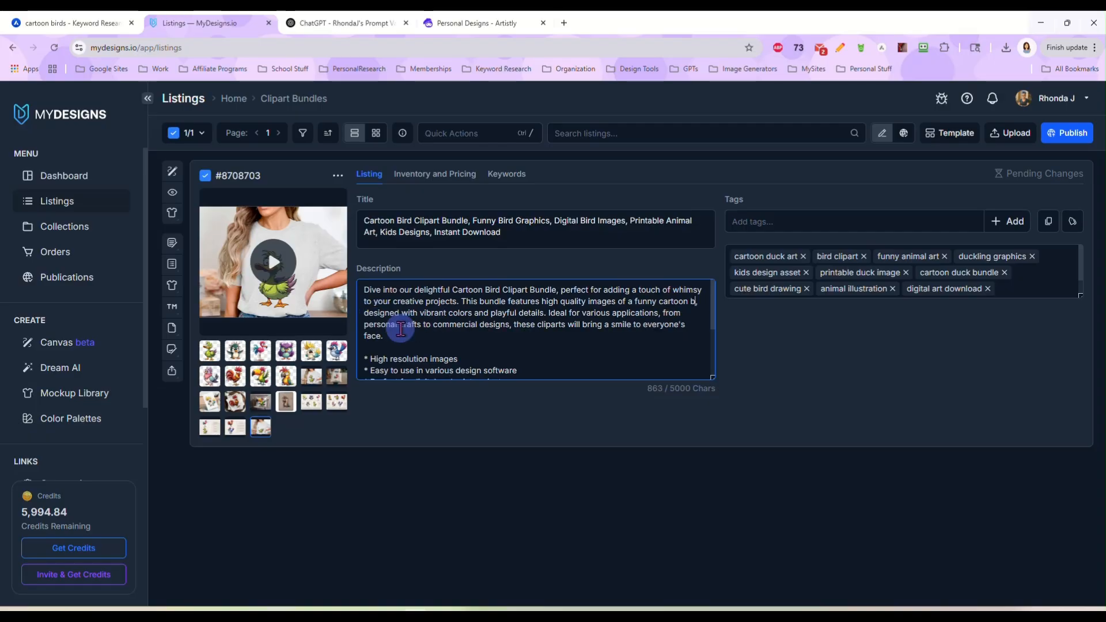
text(irds)
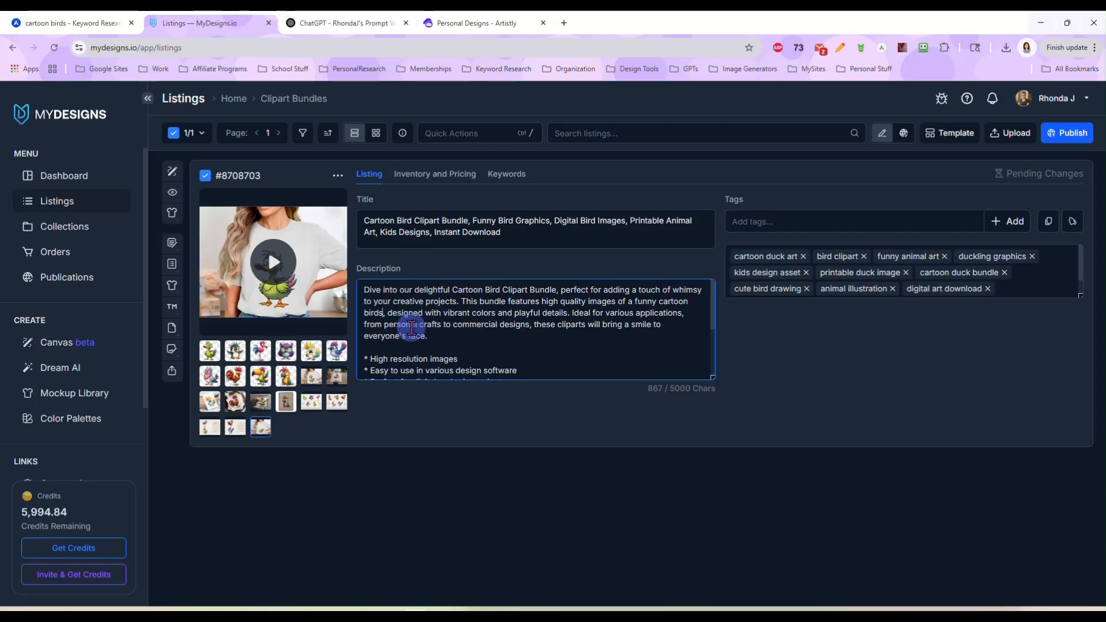
scroll(474, 333, down, 2)
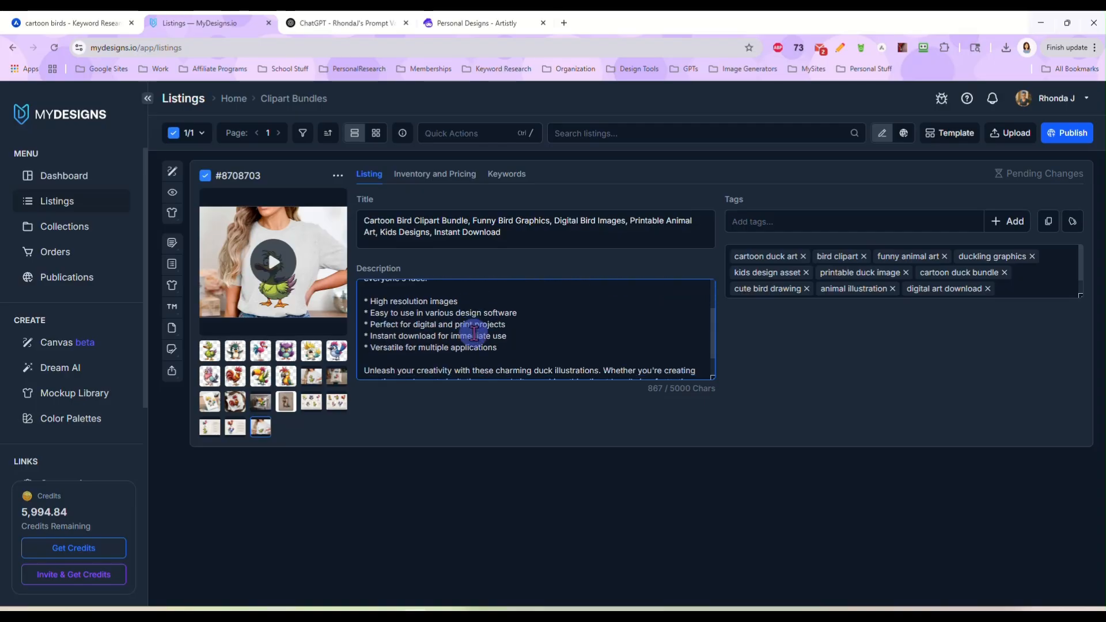
scroll(524, 322, down, 1)
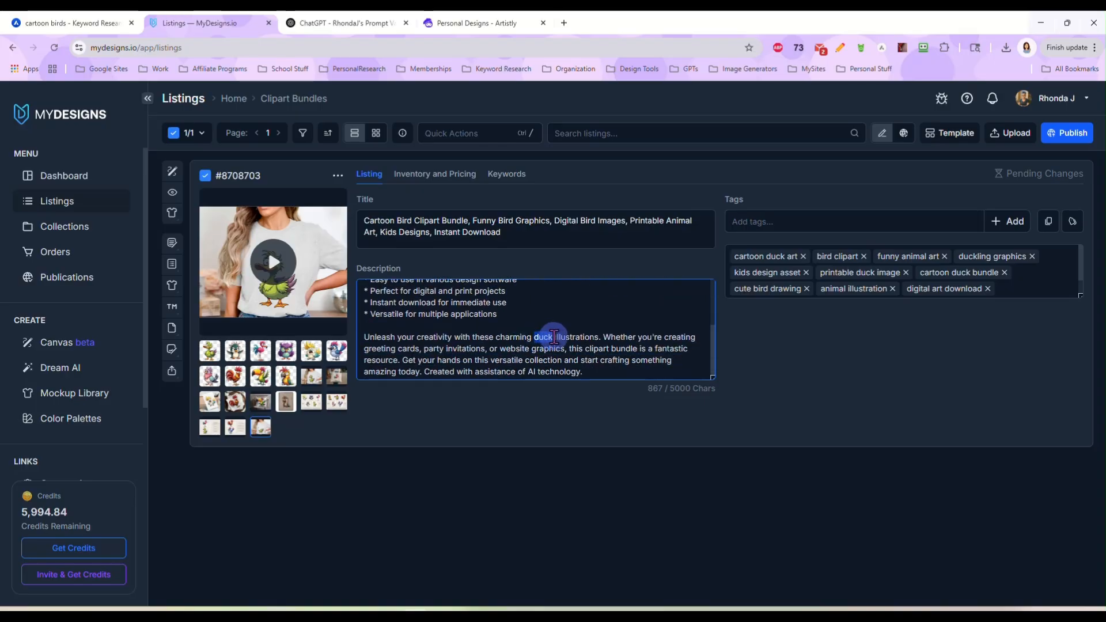
double_click(536, 337)
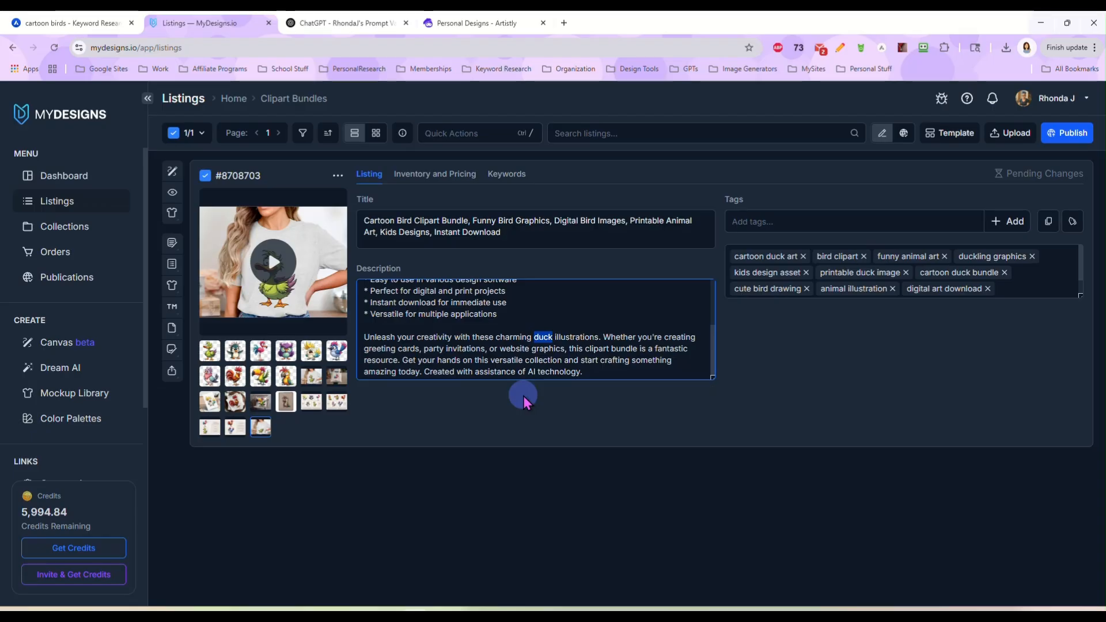
- Set up Vision AI for the listing with product type Other (Please specify), specified as Cartoon Bird Clipart Bundle
click(460, 134)
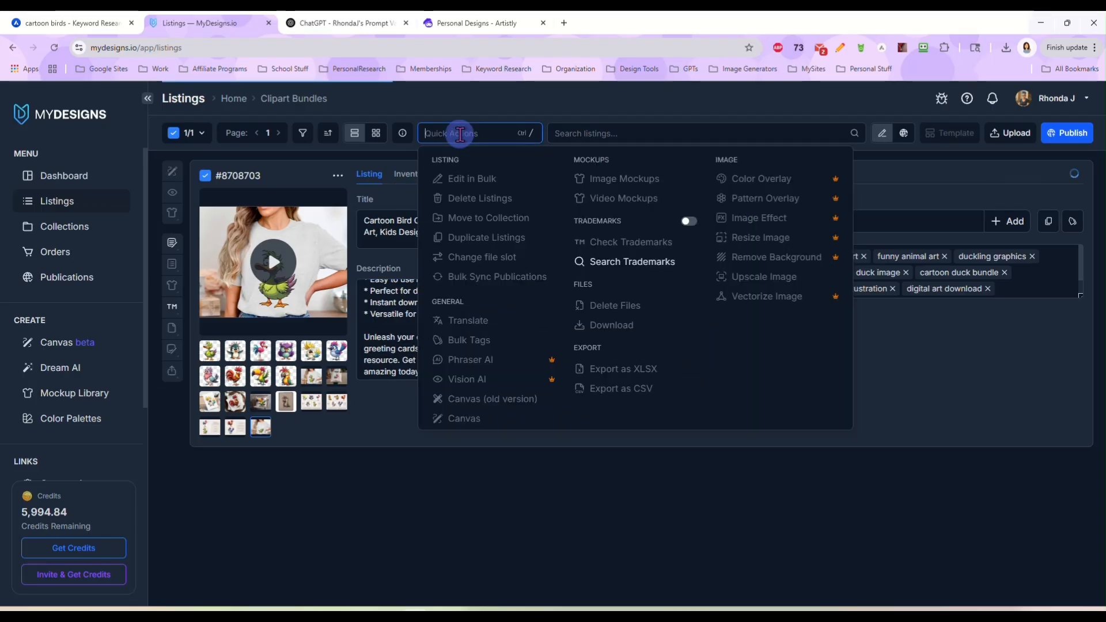
click(494, 379)
click(455, 235)
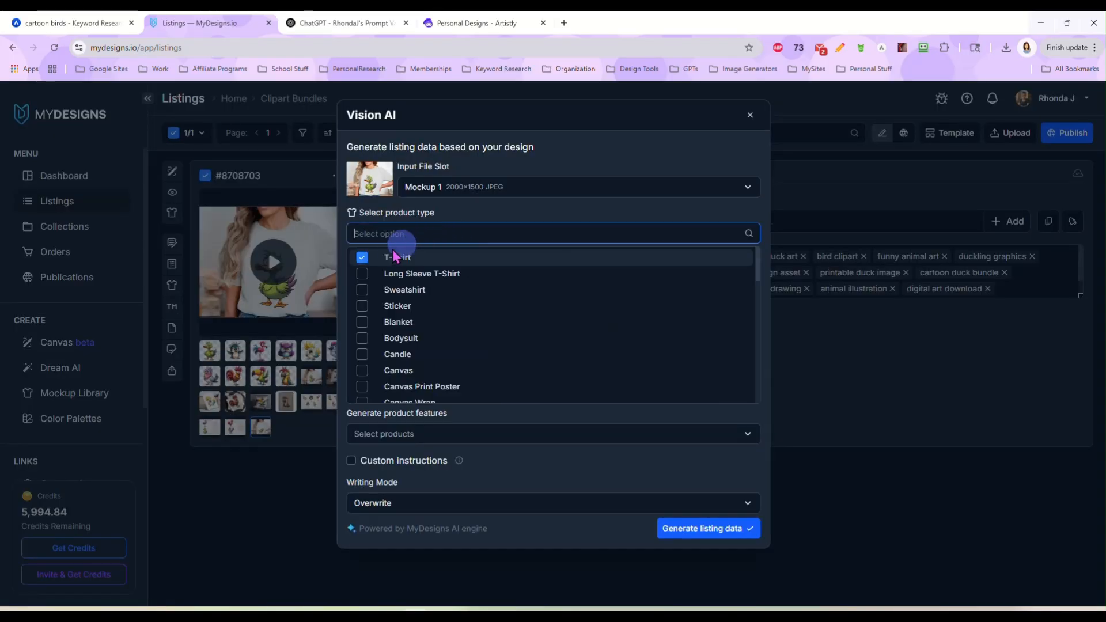
scroll(457, 355, down, 10)
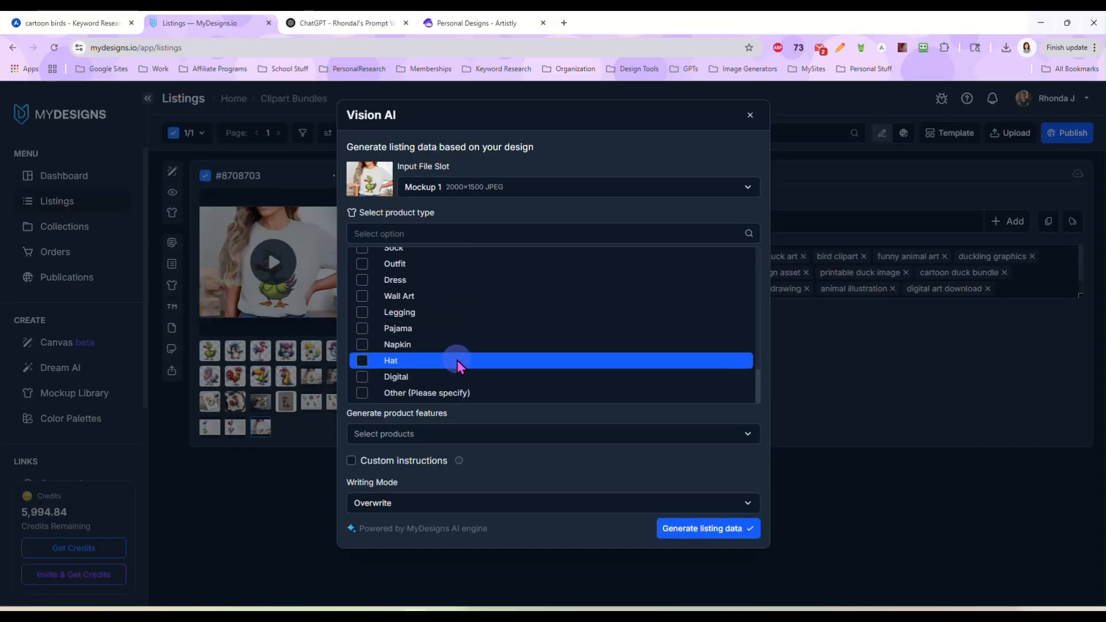
click(460, 392)
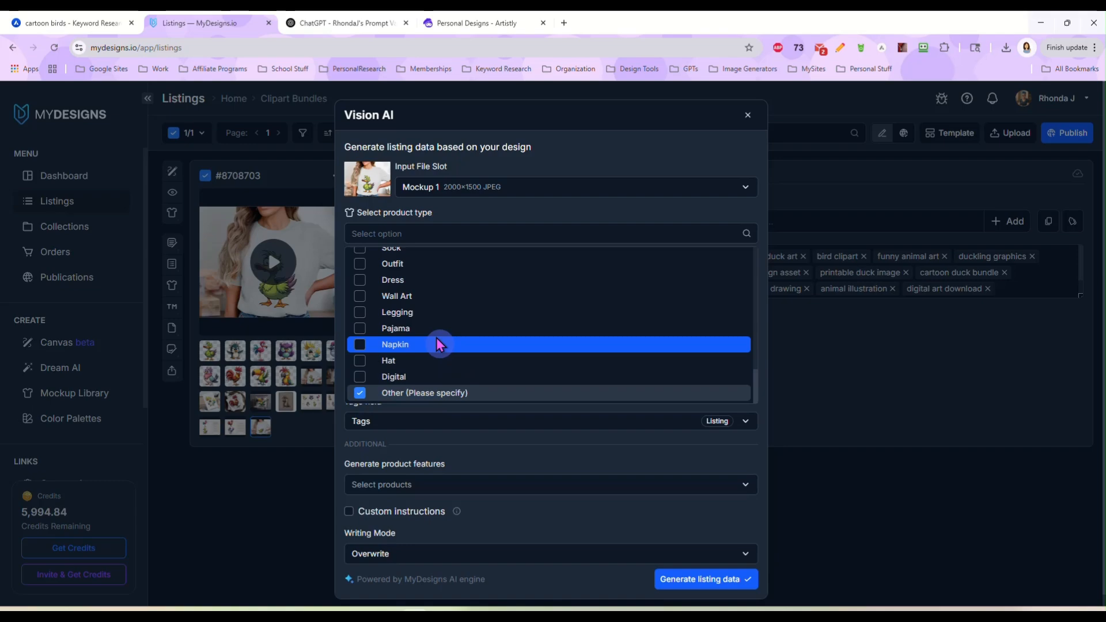
click(490, 451)
click(410, 284)
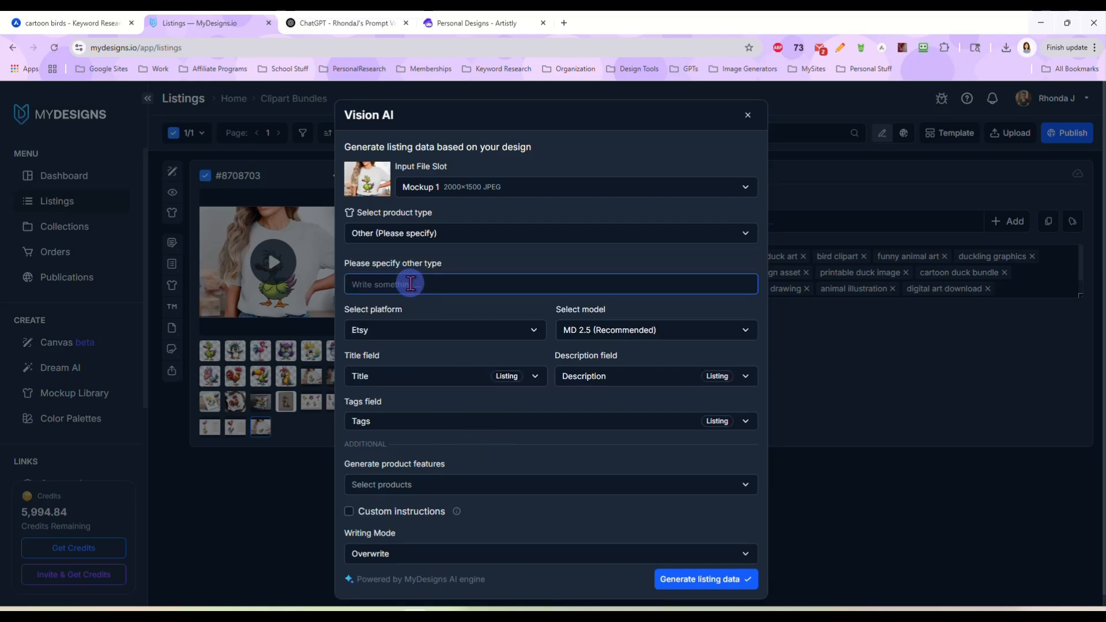
text(Cartoon Bird Clipart Bundle)
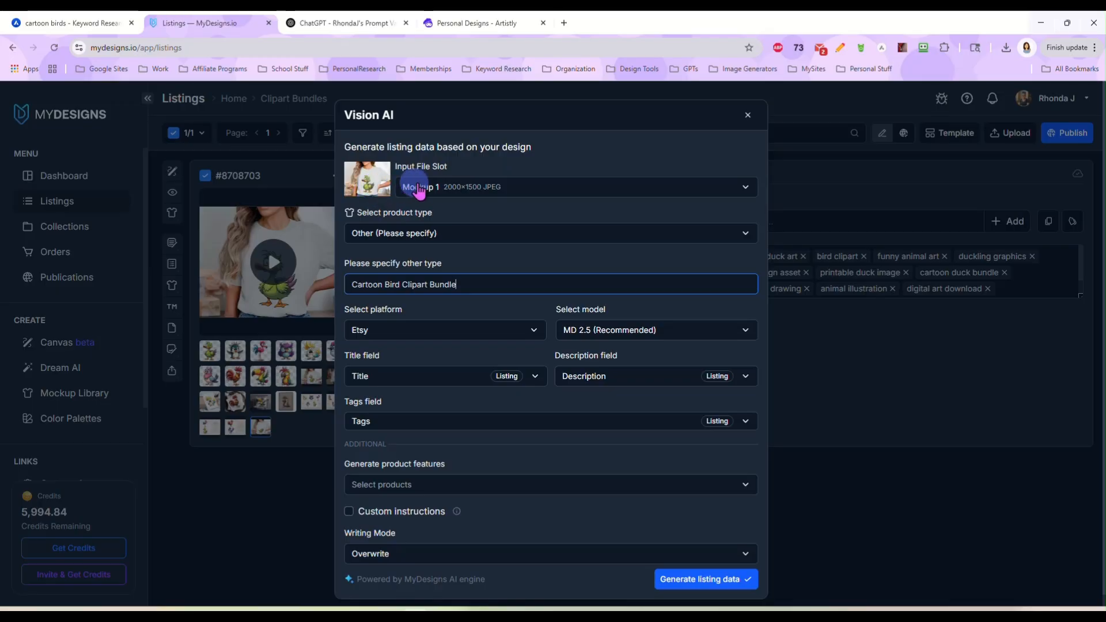
- Choose Mockup 7 as the input file slot for Vision AI
click(453, 195)
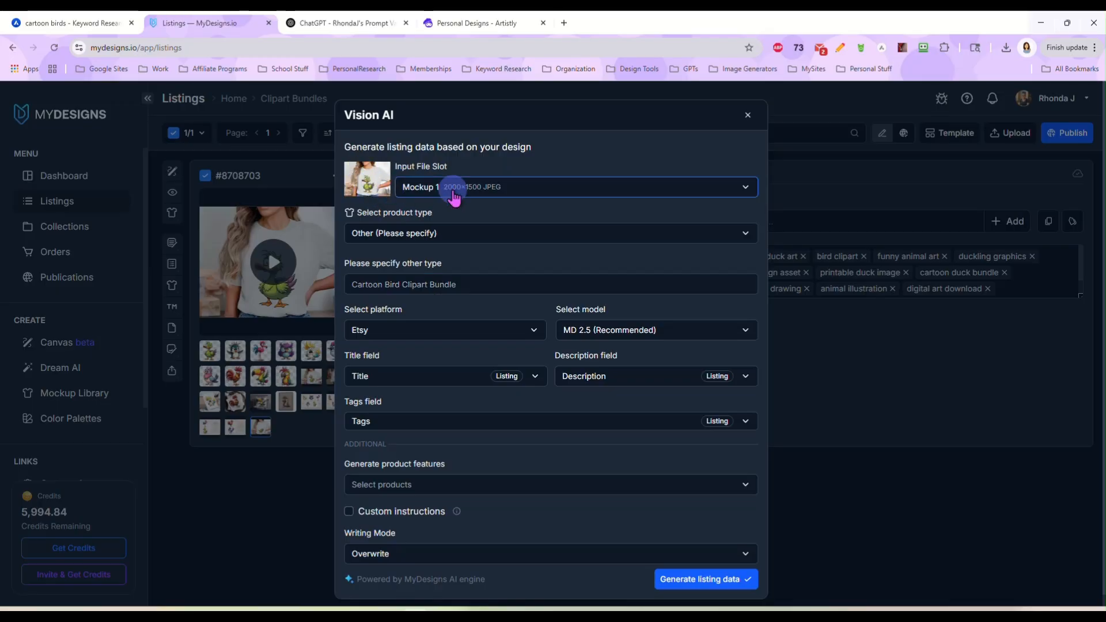
scroll(462, 271, down, 1)
scroll(462, 271, down, 2)
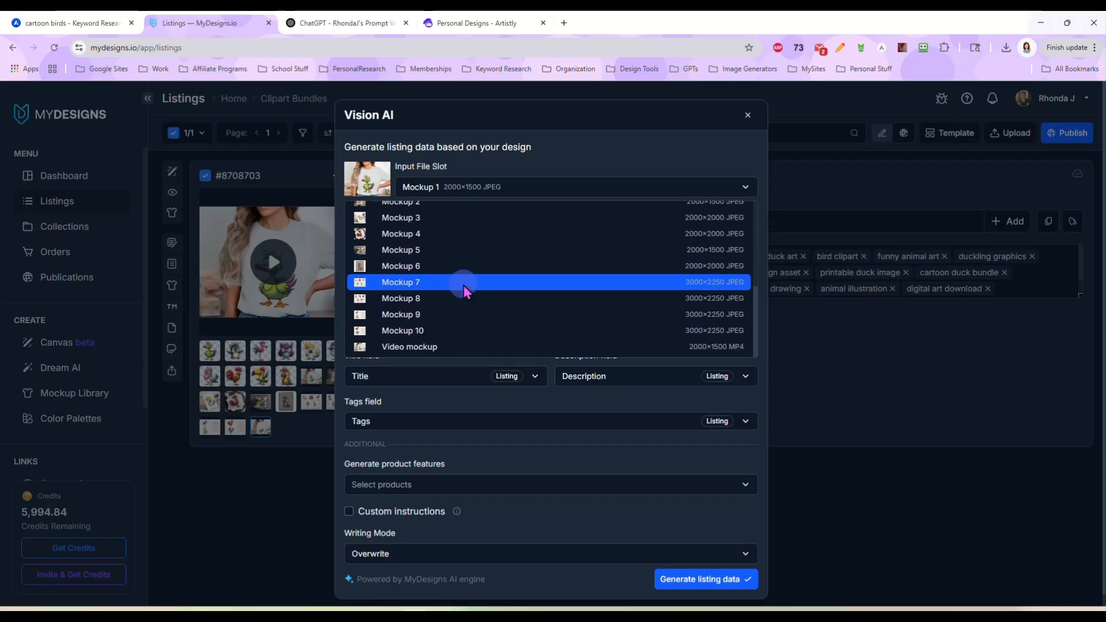
click(463, 285)
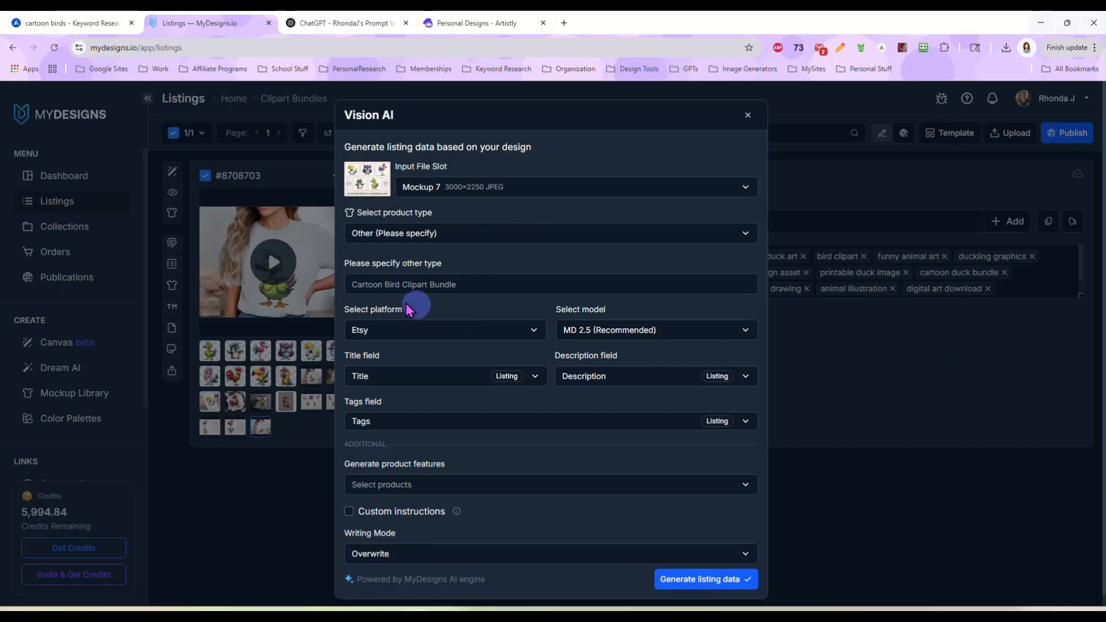
- Enable the custom instructions include "created with the assistance of AI technology", generate the listing data and confirm the Vision AI run
scroll(476, 308, down, 1)
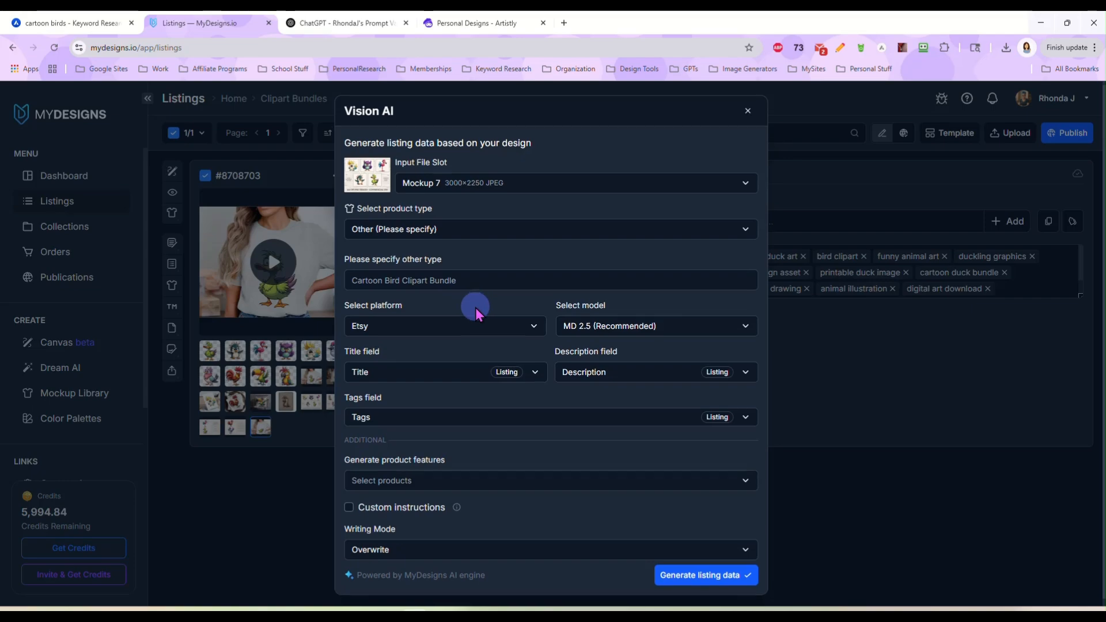
click(403, 500)
scroll(491, 503, down, 2)
click(461, 451)
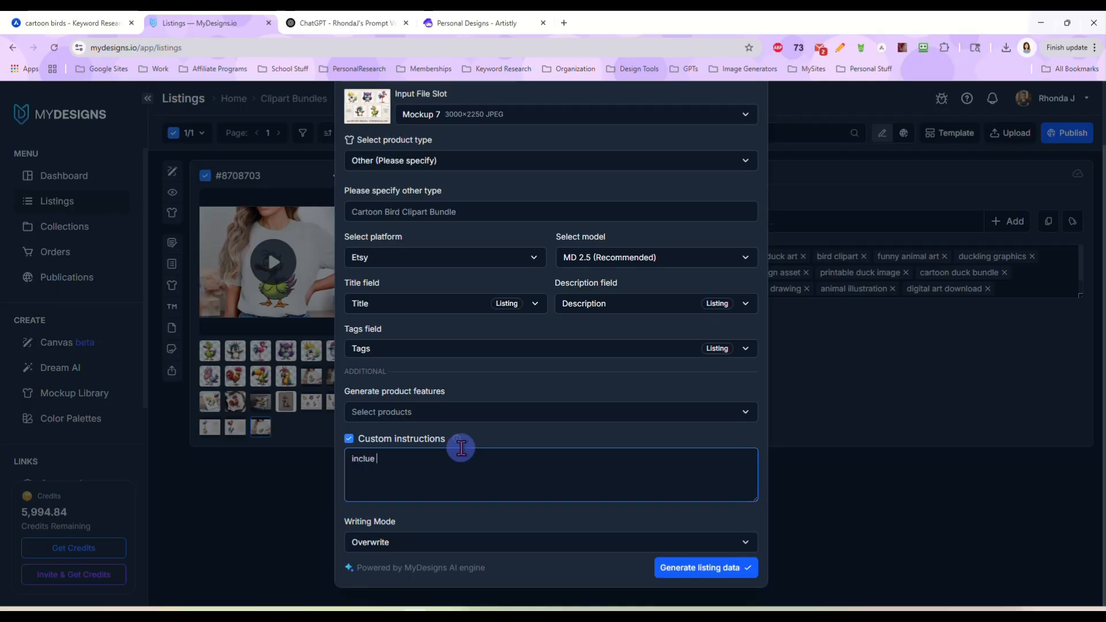
text(include" cr)
key(BackSpace)
key(BackSpace)
key(BackSpace)
text(created with the assistance of AI tech)
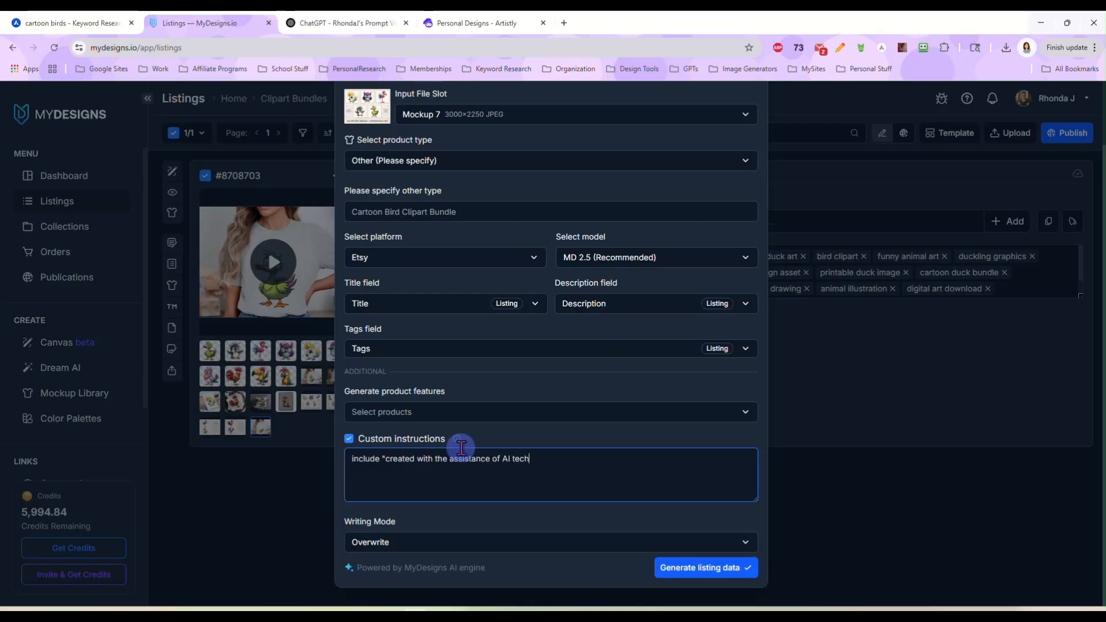
text(nology")
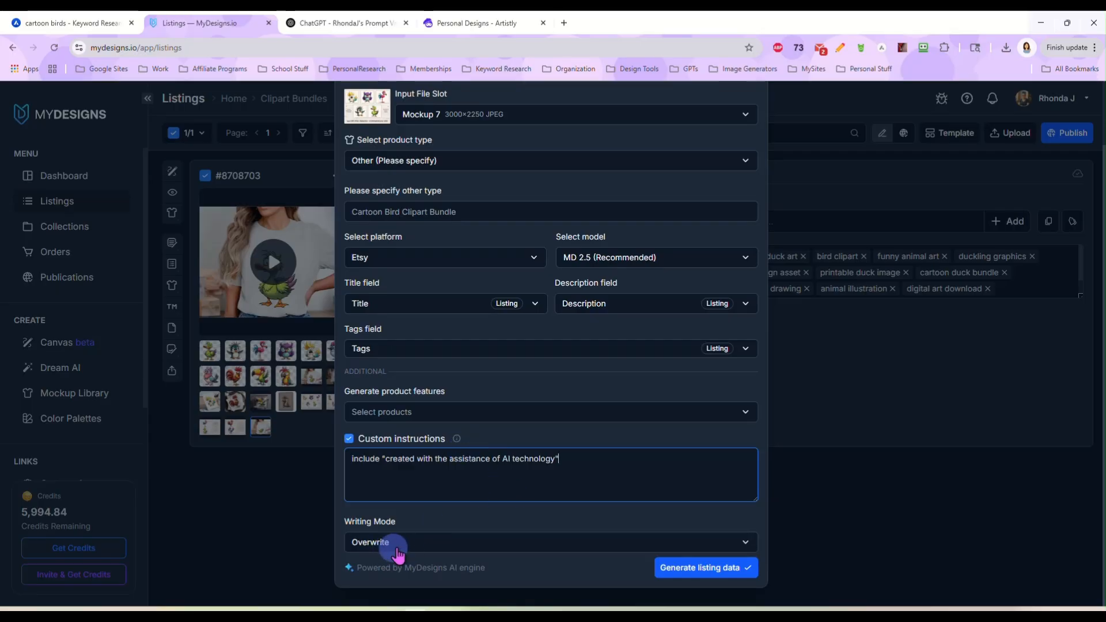
click(703, 571)
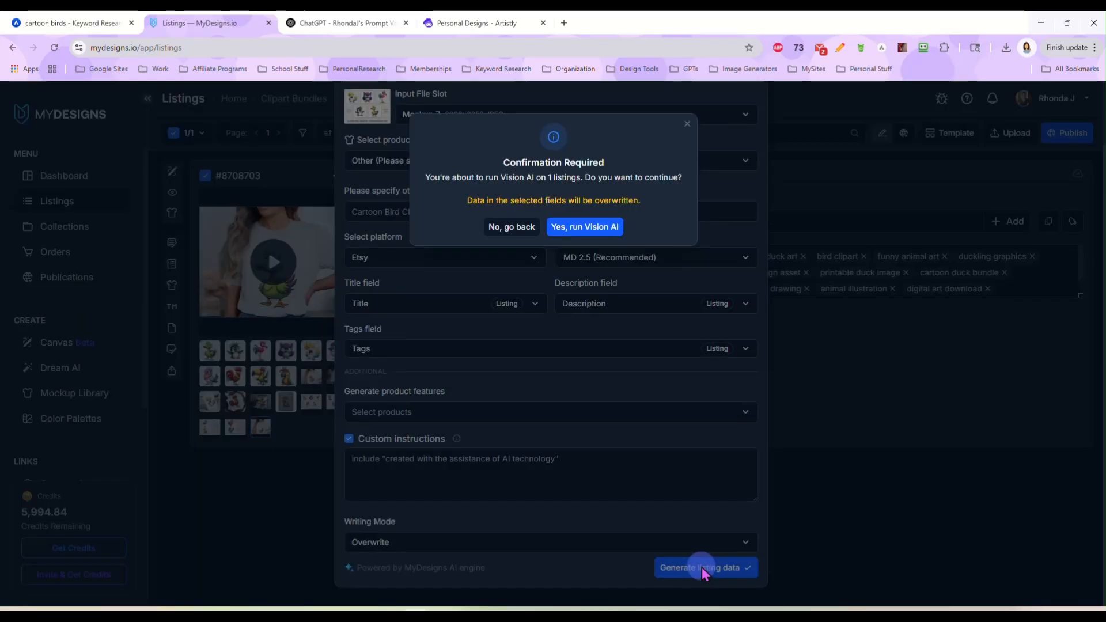
click(587, 231)
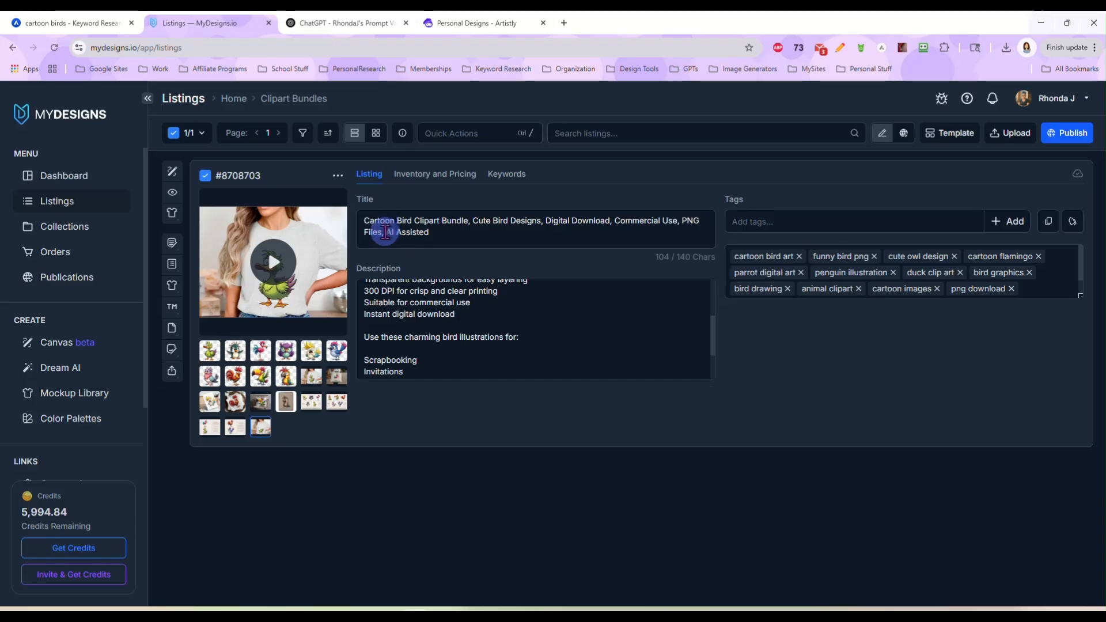
- Replace "AI Assisted" at the end of the listing title with "Toucan, Flamingo, Owl, Duck"
drag(385, 232, 458, 233)
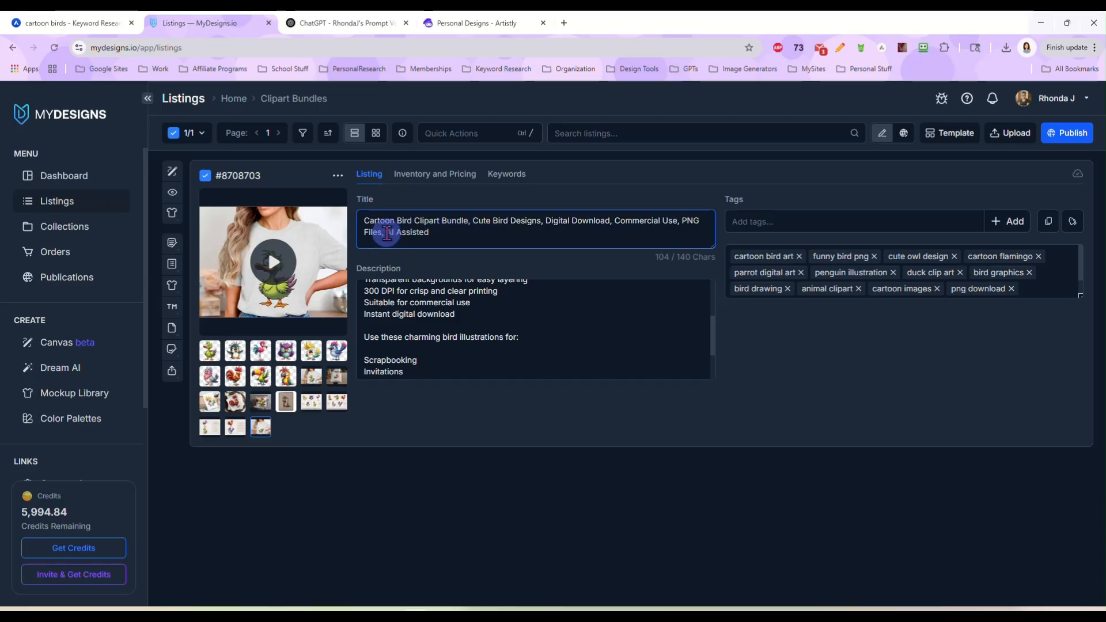
key(BackSpace)
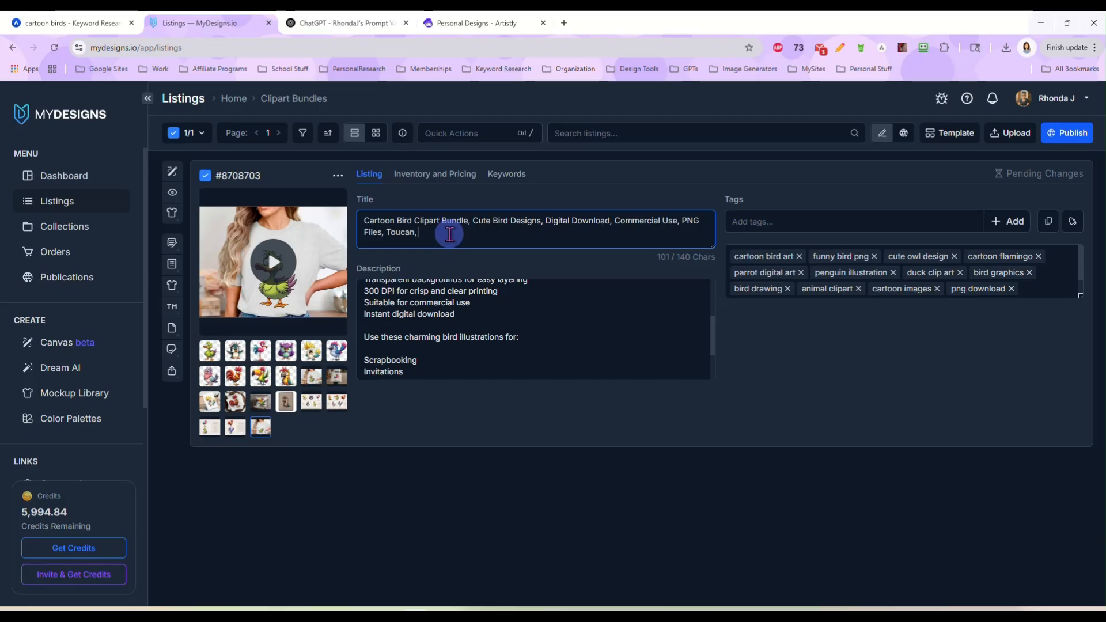
text(ingo, Owl, Du)
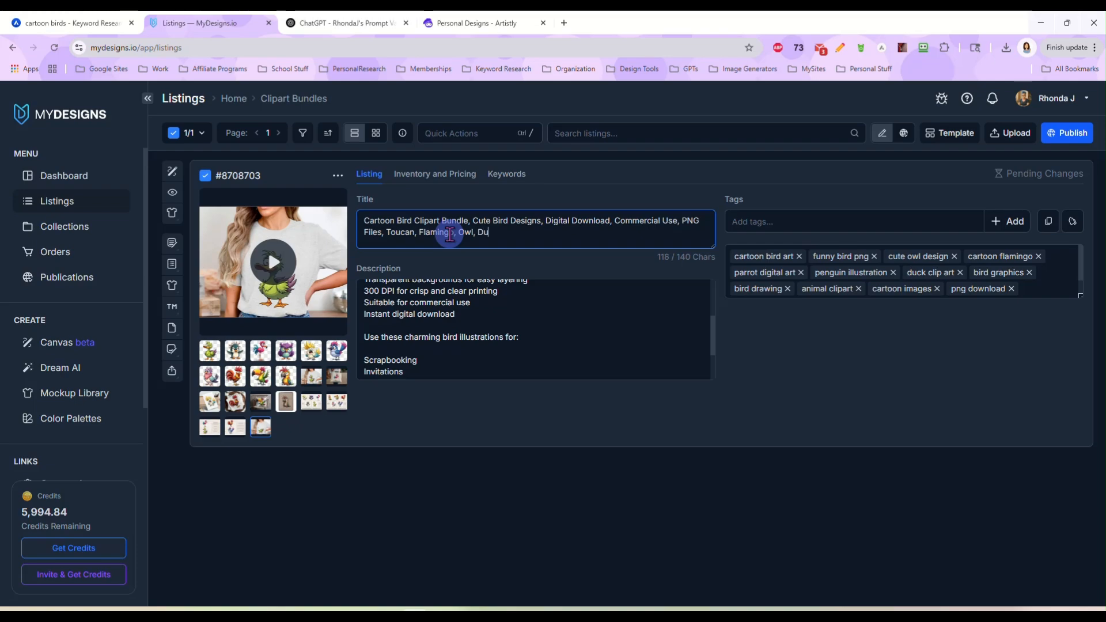
text(ck)
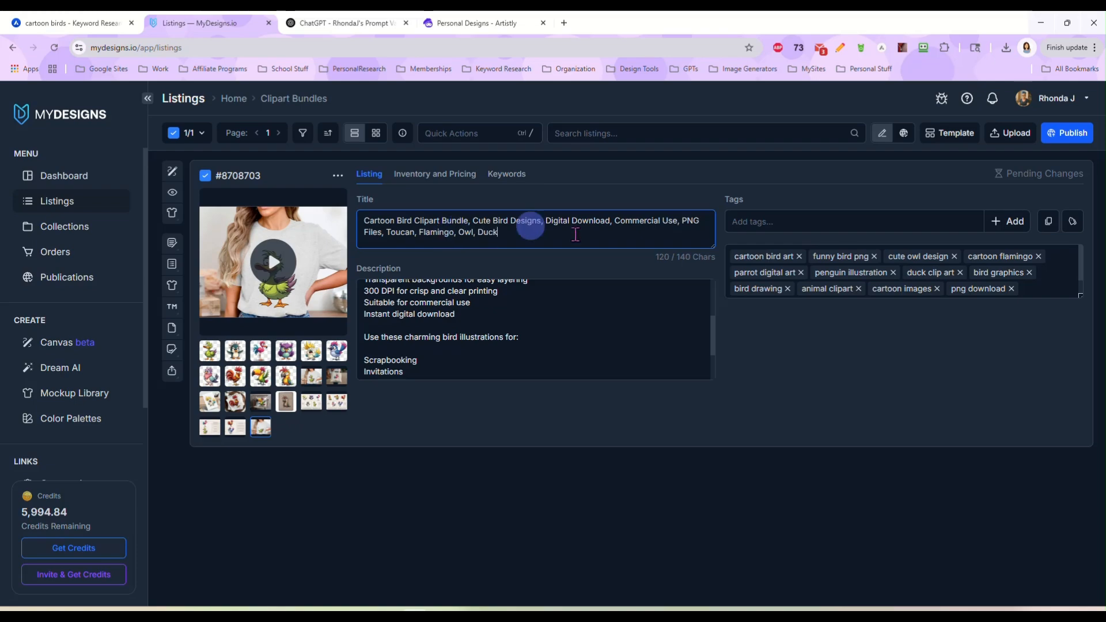
- Review the newly generated listing description from start to end, along with the generated tags
click(517, 287)
scroll(548, 336, up, 5)
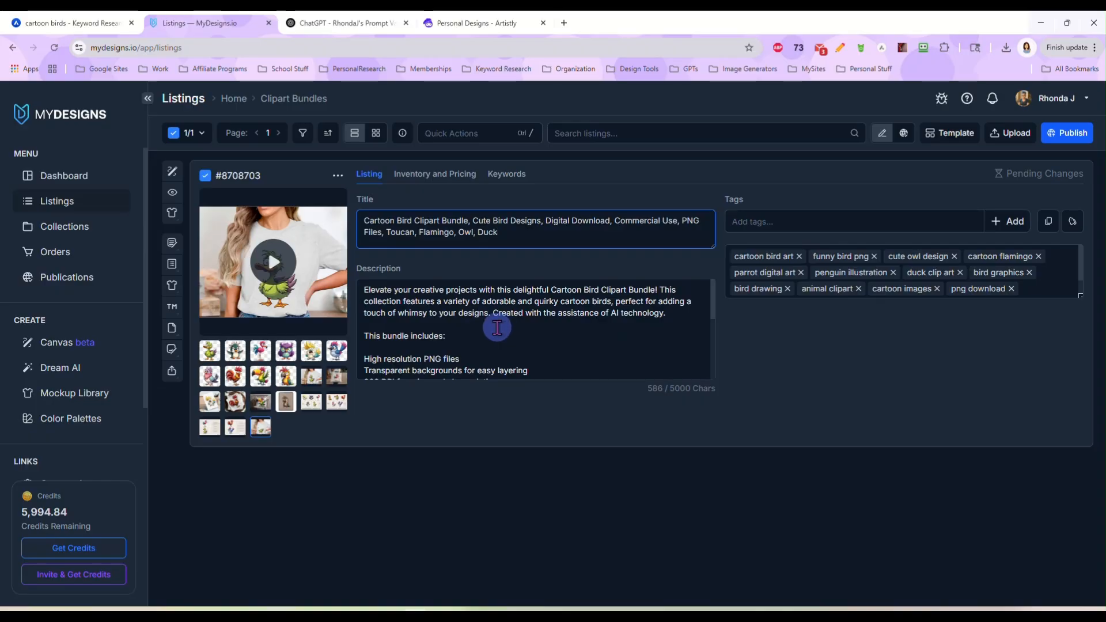
scroll(496, 328, down, 3)
scroll(493, 369, up, 3)
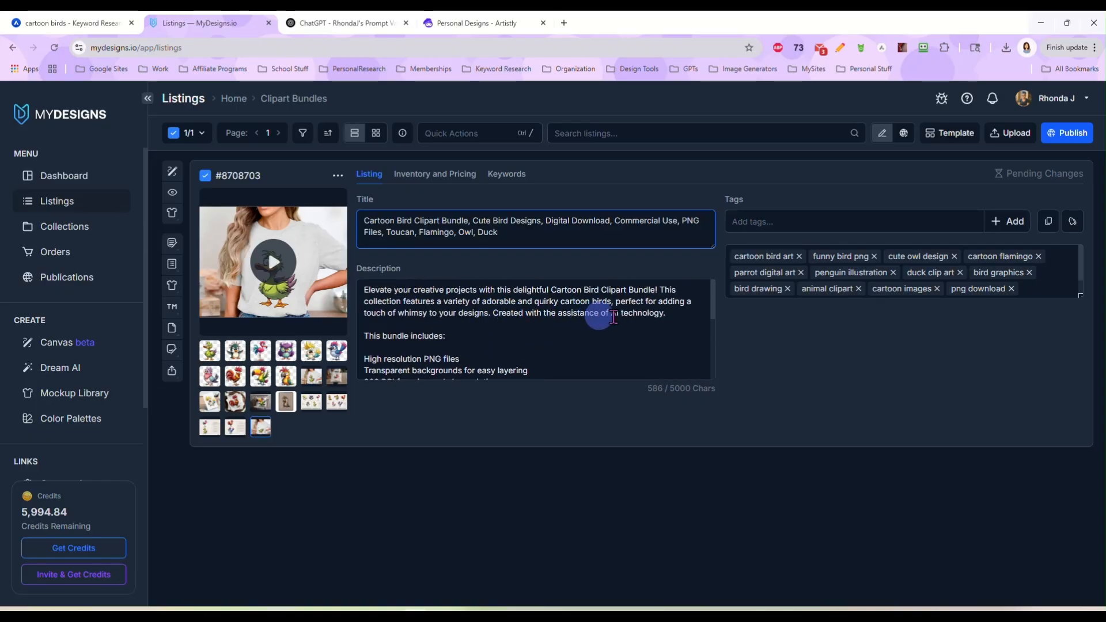
scroll(477, 328, down, 2)
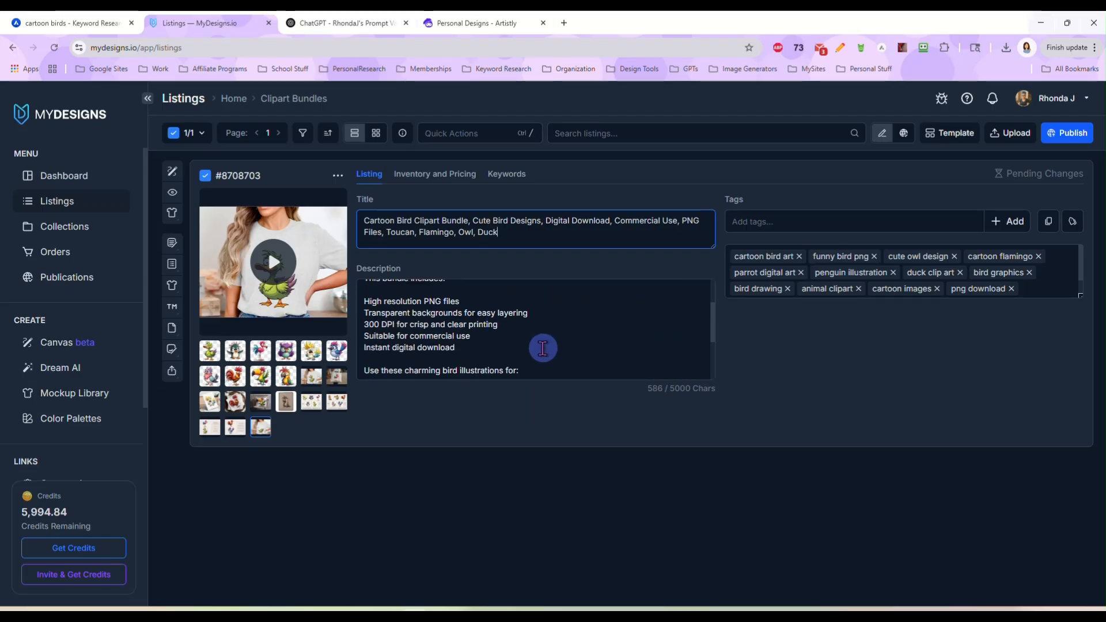
scroll(524, 340, down, 3)
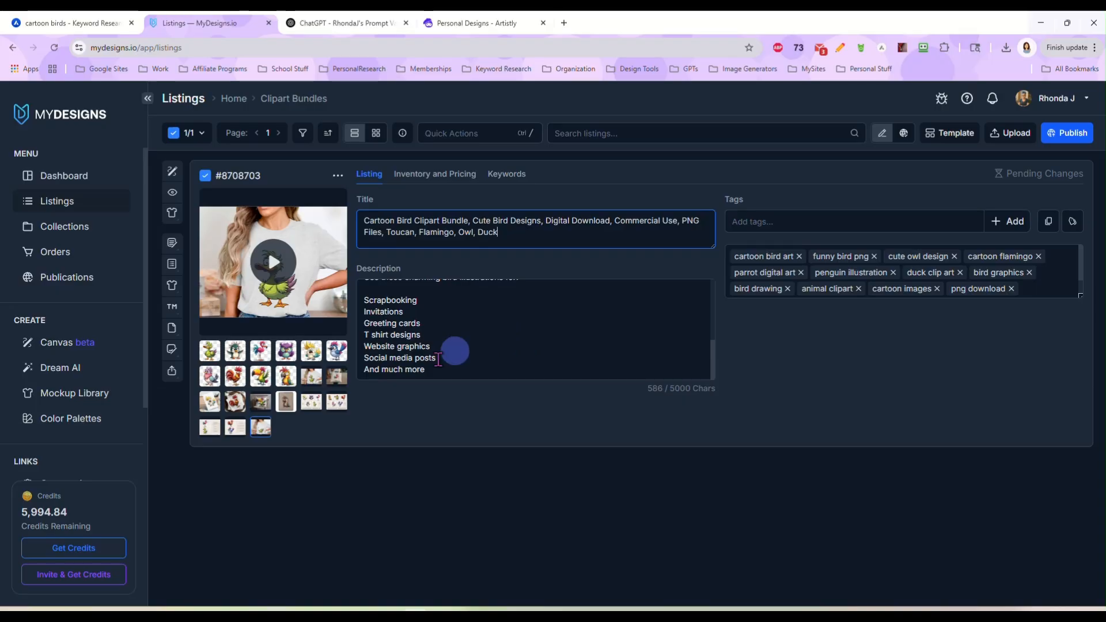
scroll(444, 323, up, 2)
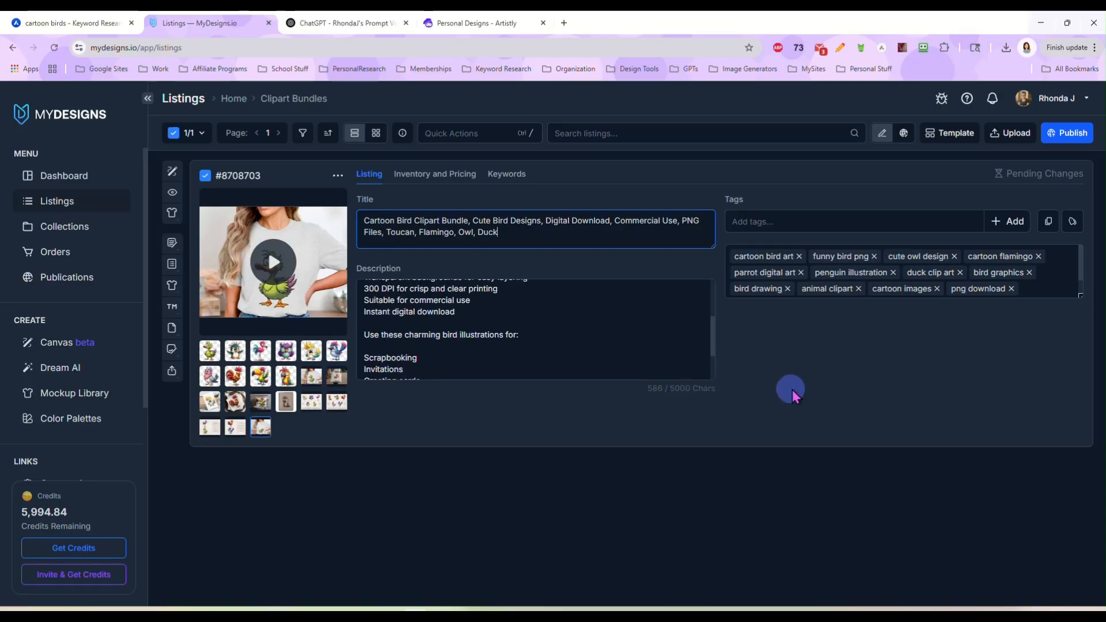
click(784, 258)
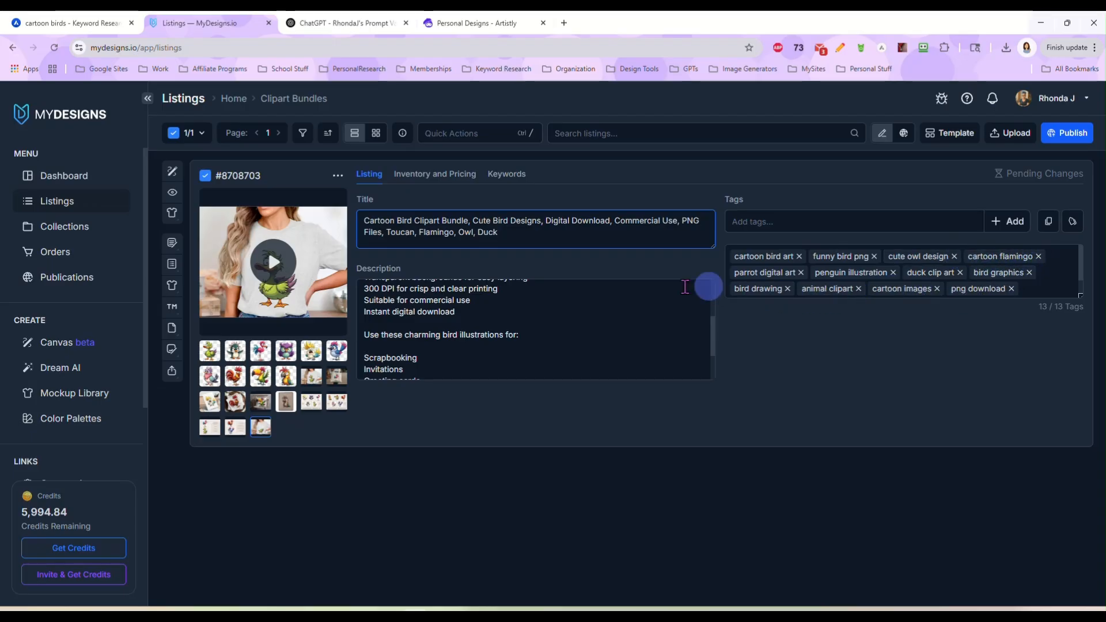
- Switch to the Alura keyword research for cartoon birds and examine its similar keywords
click(52, 24)
scroll(222, 336, down, 3)
scroll(224, 334, down, 2)
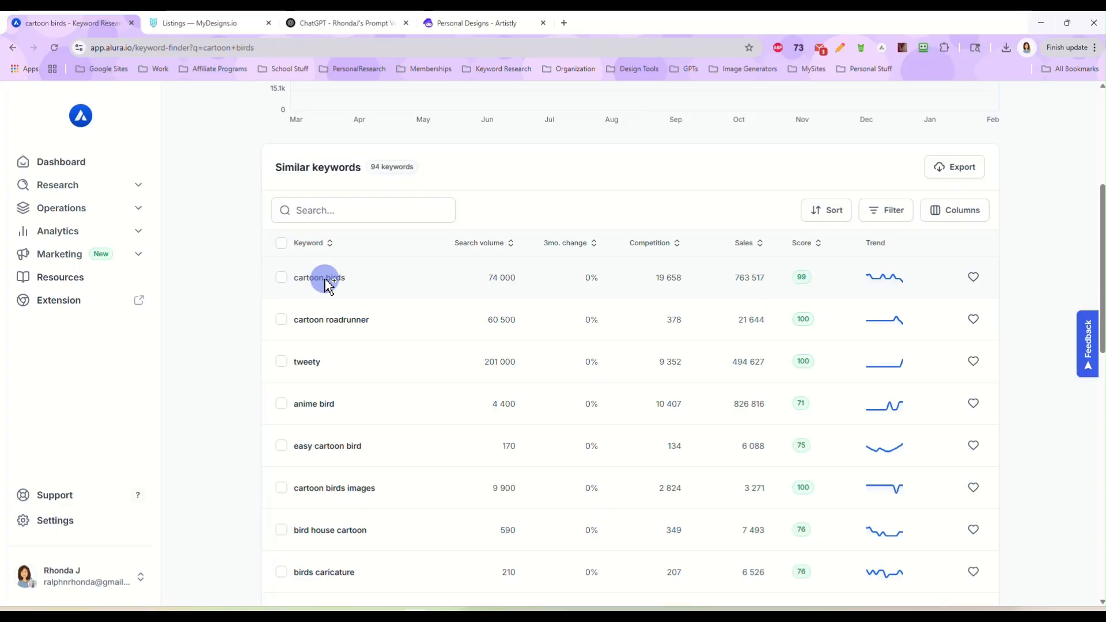
- Switch to the MyDesigns listing and replace the "png download" tag with the keyword "cartoon birds"
click(227, 23)
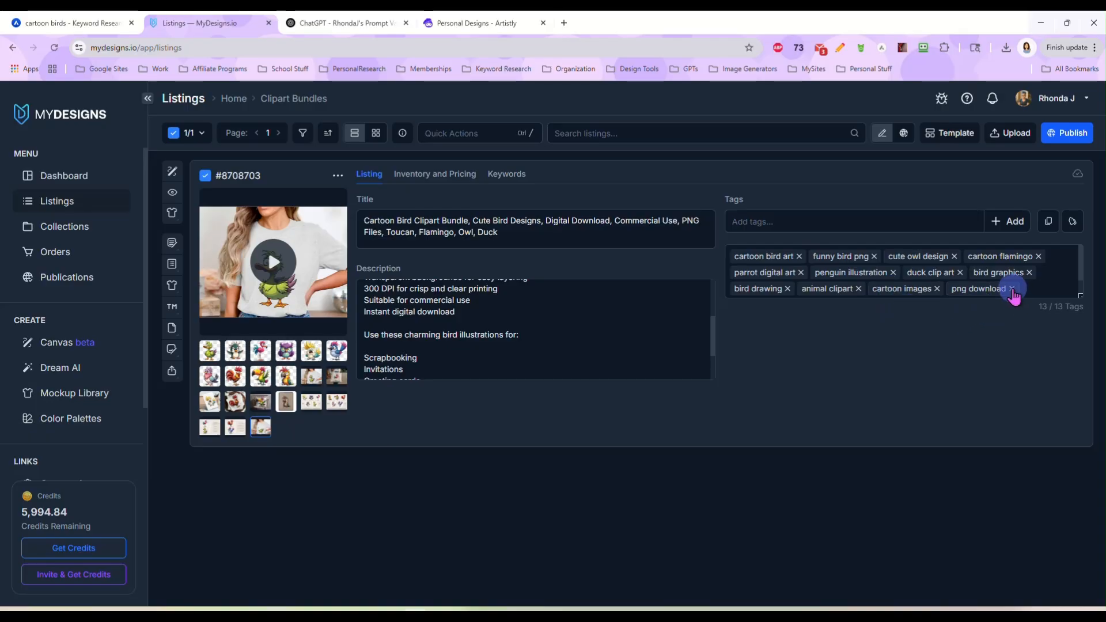
click(1012, 289)
click(859, 218)
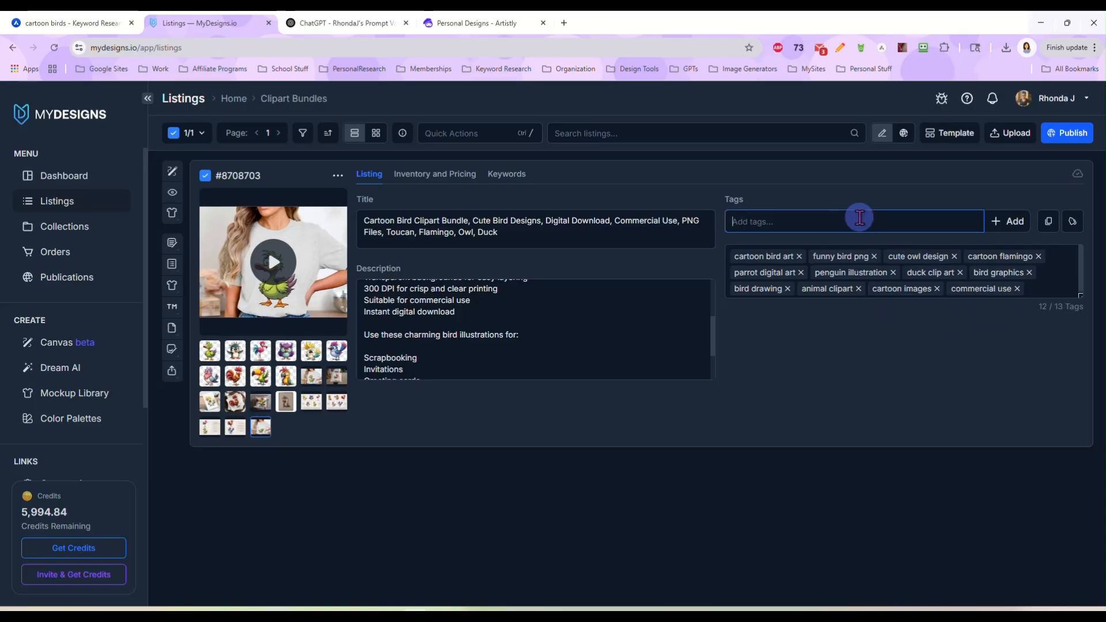
text(cartoon birds)
click(1003, 224)
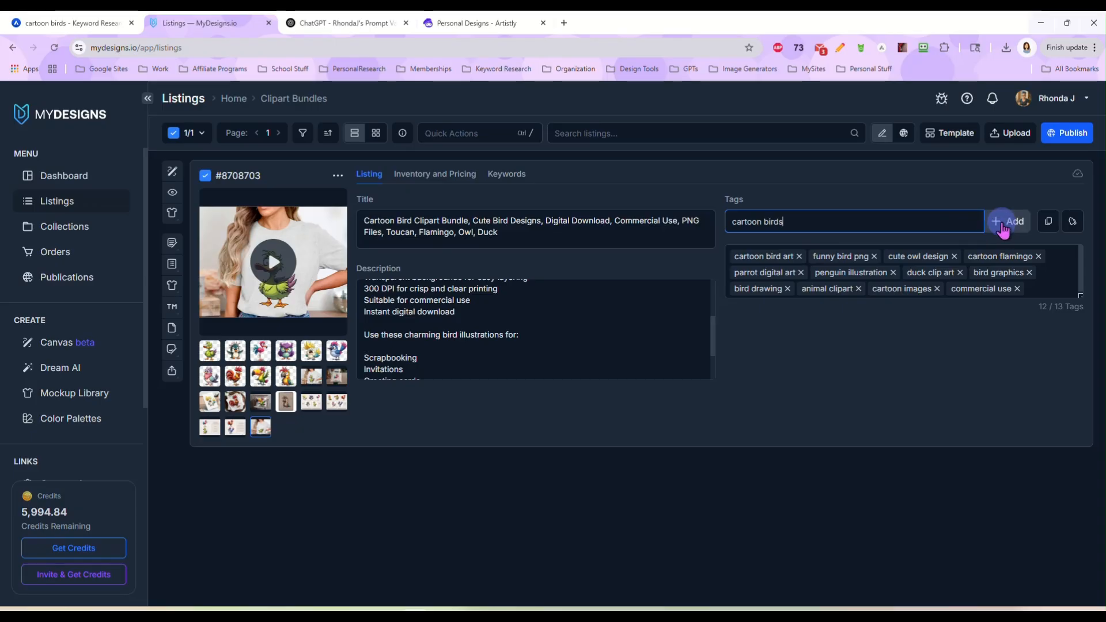
- Copy "cartoon birds images" from the Alura similar keywords and put it in place of the "animal clipart" tag in the MyDesigns listing
click(72, 23)
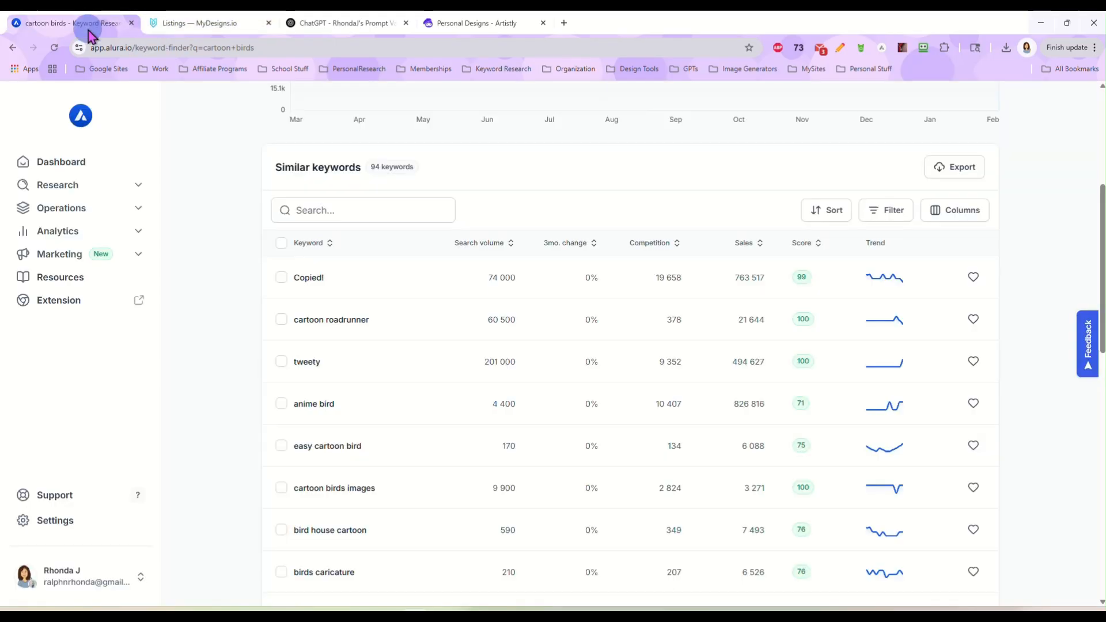
scroll(403, 296, down, 3)
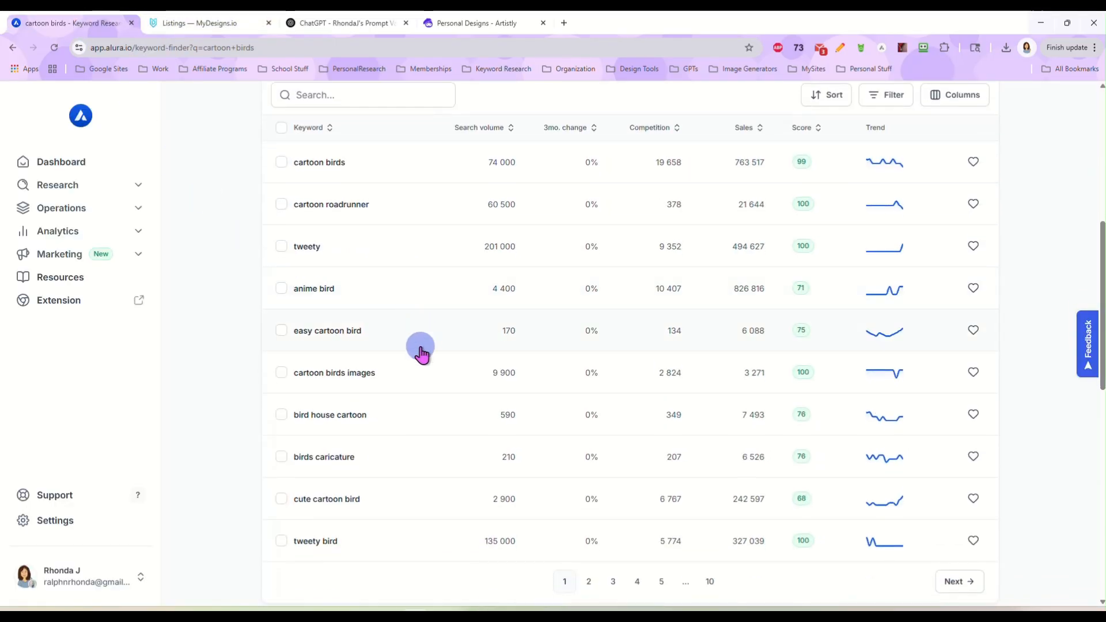
scroll(364, 311, down, 1)
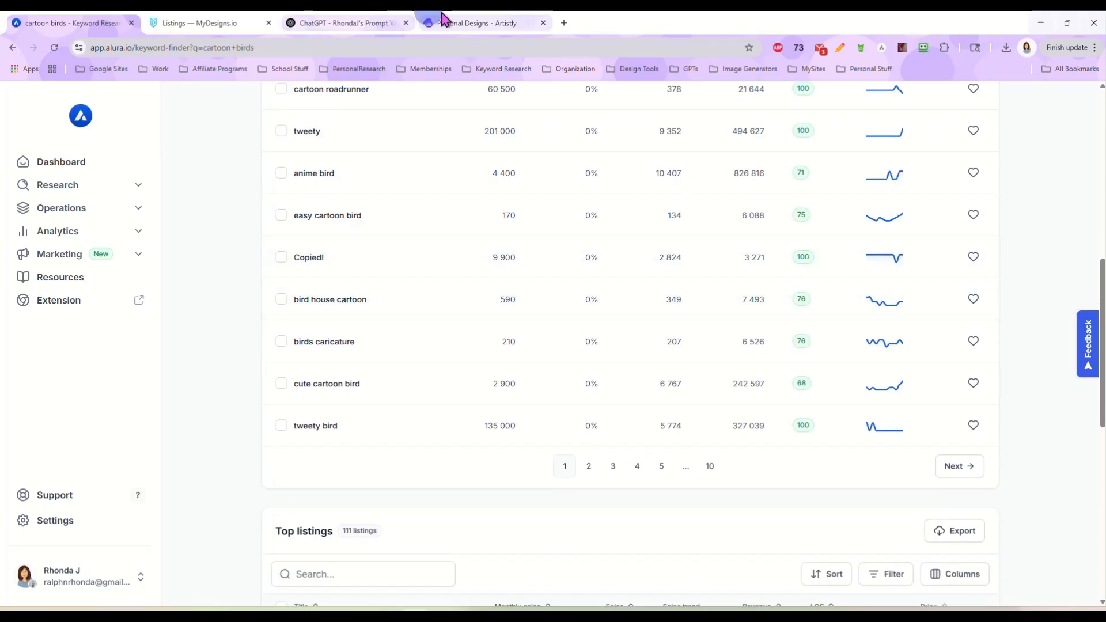
click(474, 21)
scroll(654, 225, down, 10)
click(326, 22)
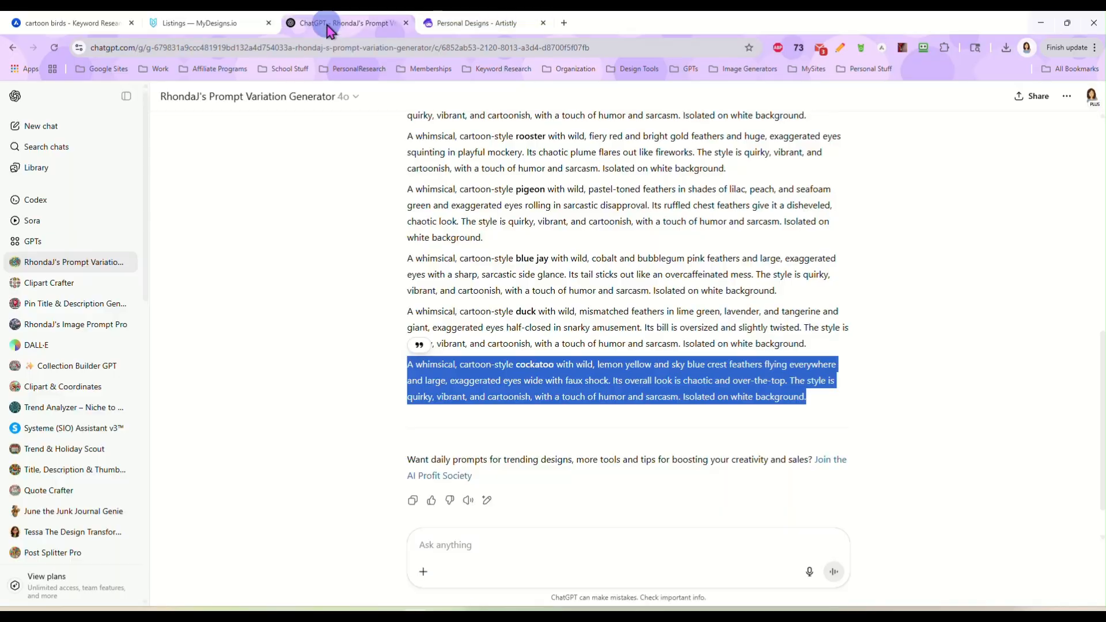
click(190, 22)
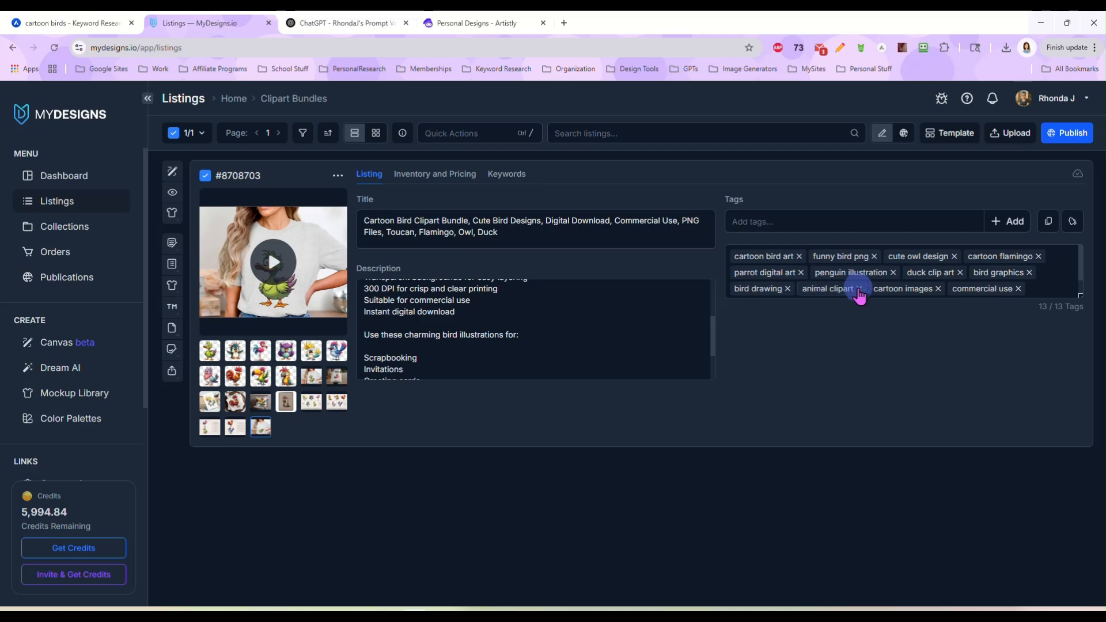
click(858, 289)
click(814, 222)
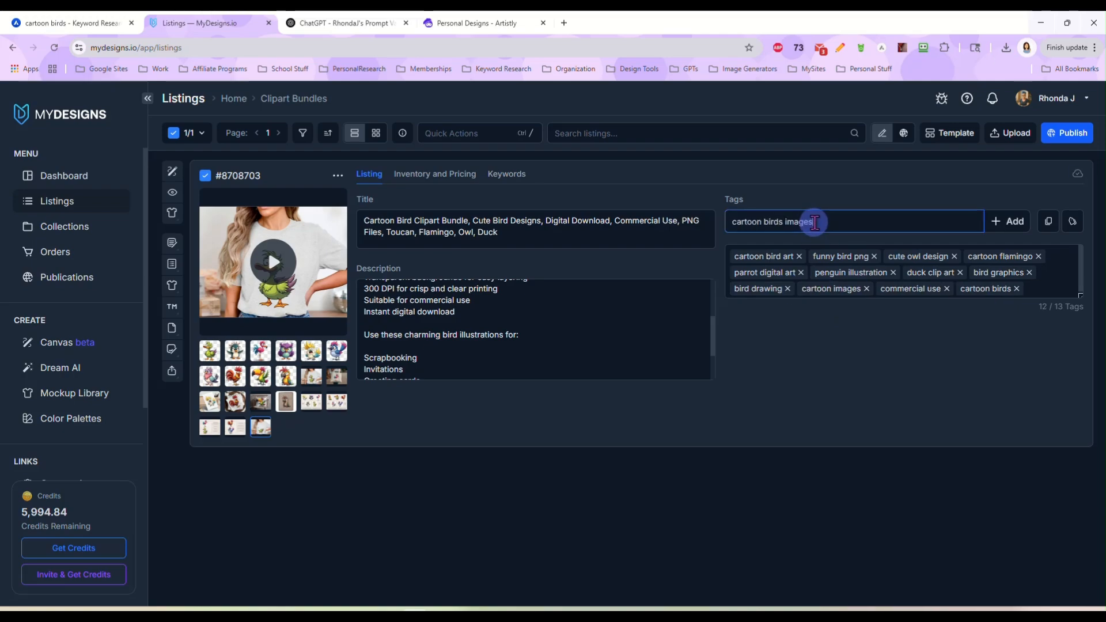
click(1007, 221)
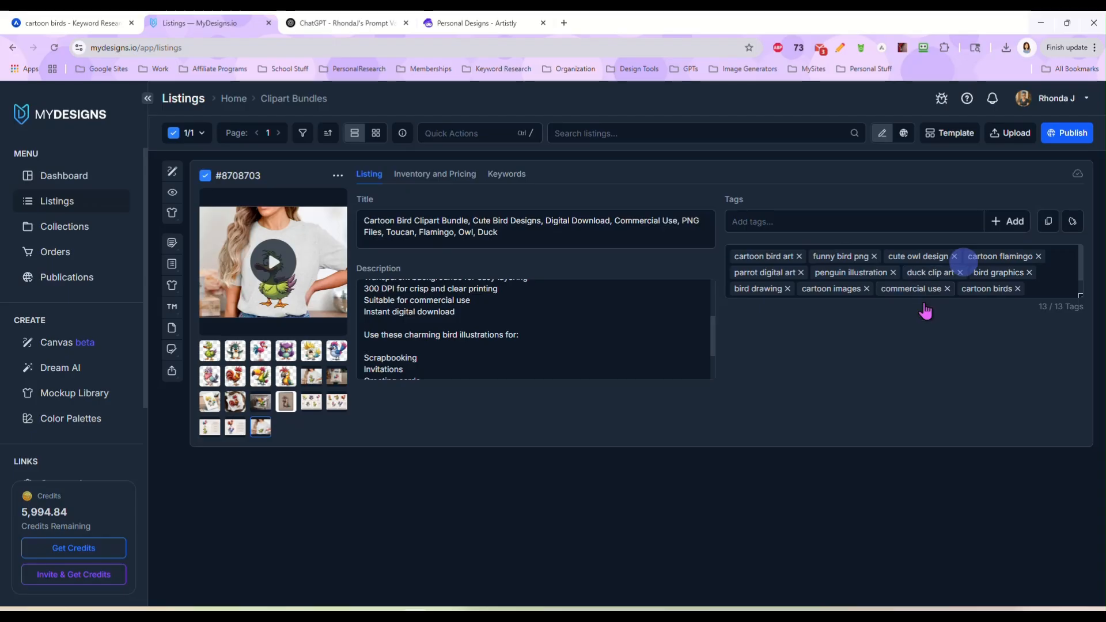
- Copy "birds caricature" from the Alura keywords and use it to replace the "commercial use" tag in the MyDesigns listing
click(66, 23)
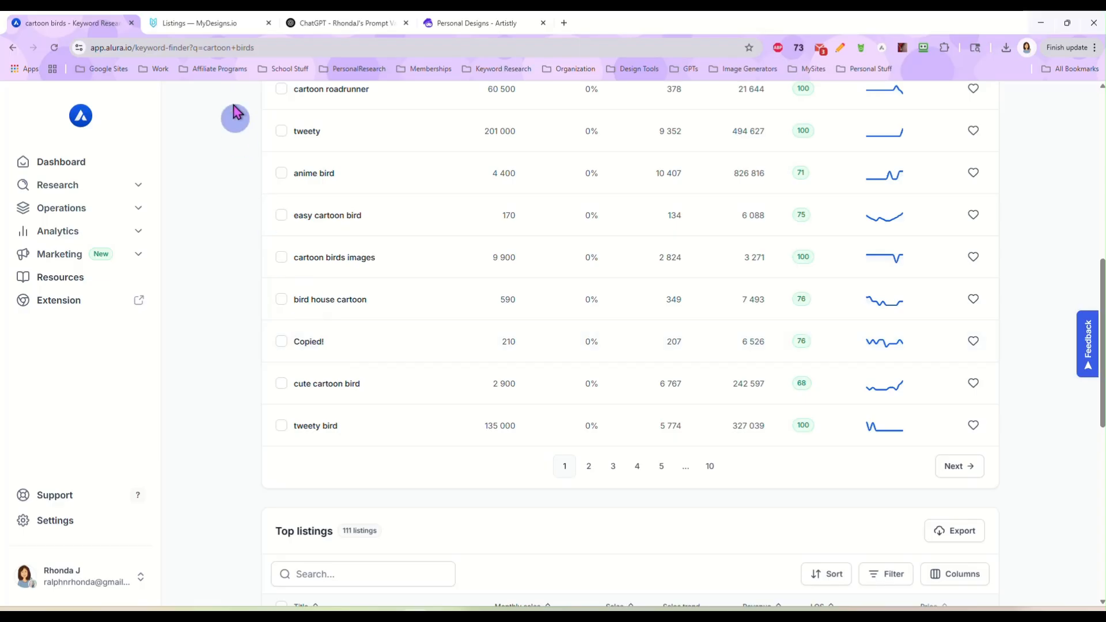
click(222, 26)
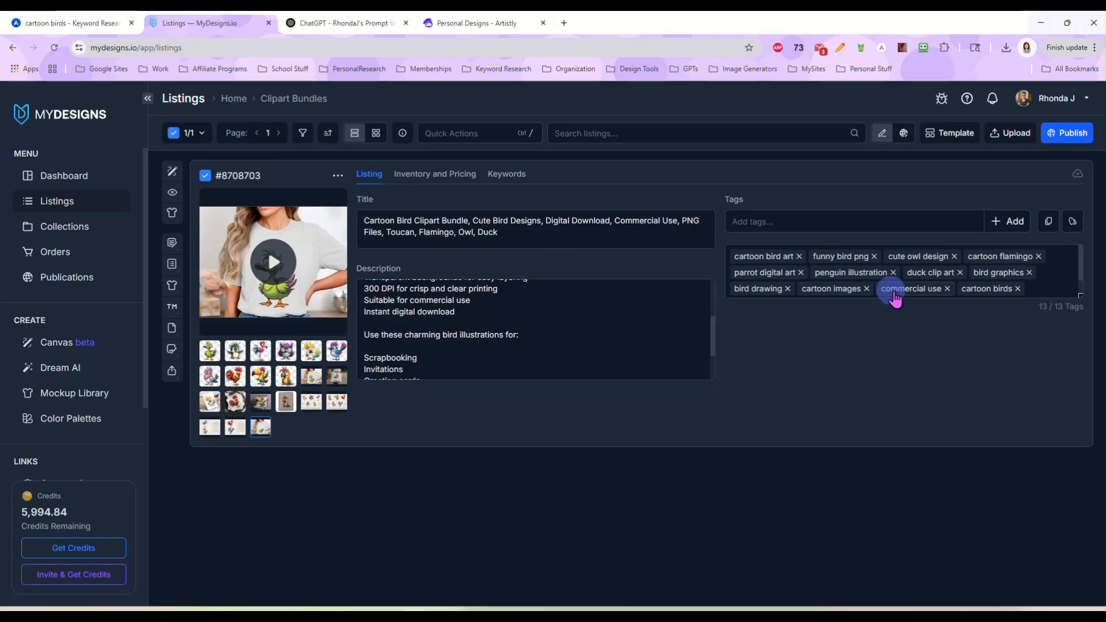
click(948, 289)
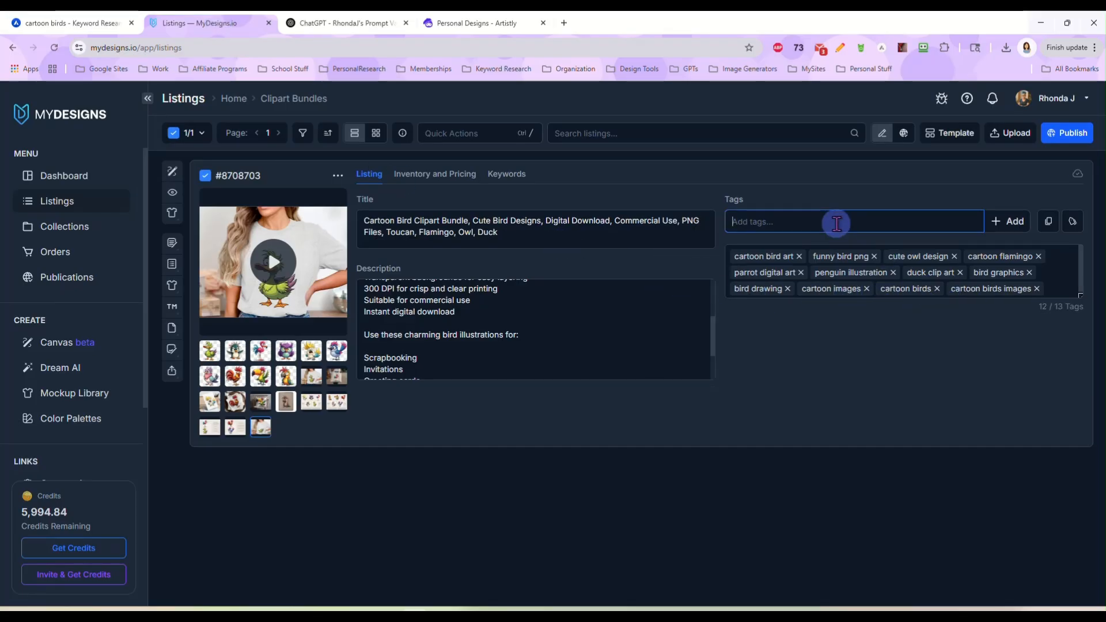
text(bird cartoons)
click(1007, 223)
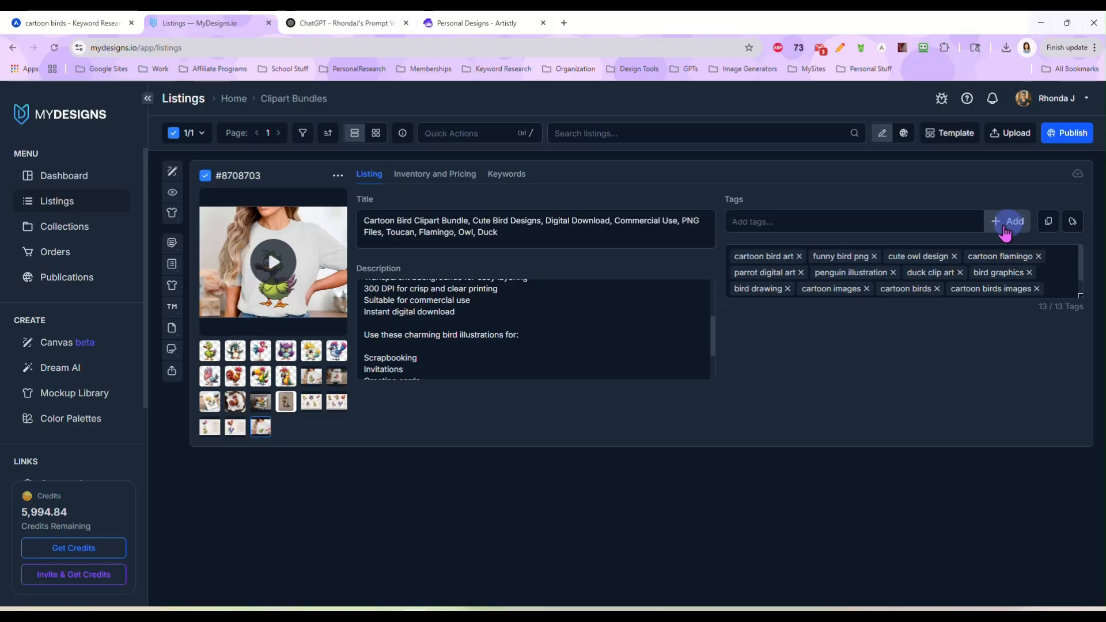
scroll(831, 273, down, 1)
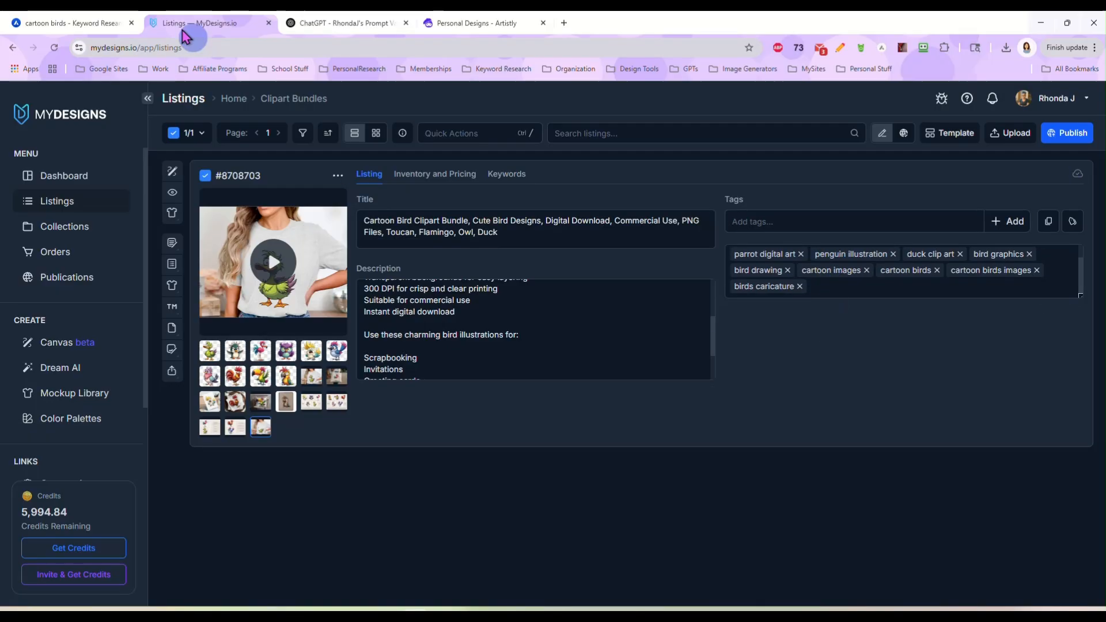
- Copy "cute cartoon bird" from Alura, review the MyDesigns listing's tags and replace "bird graphics" with the copied keyword
click(65, 23)
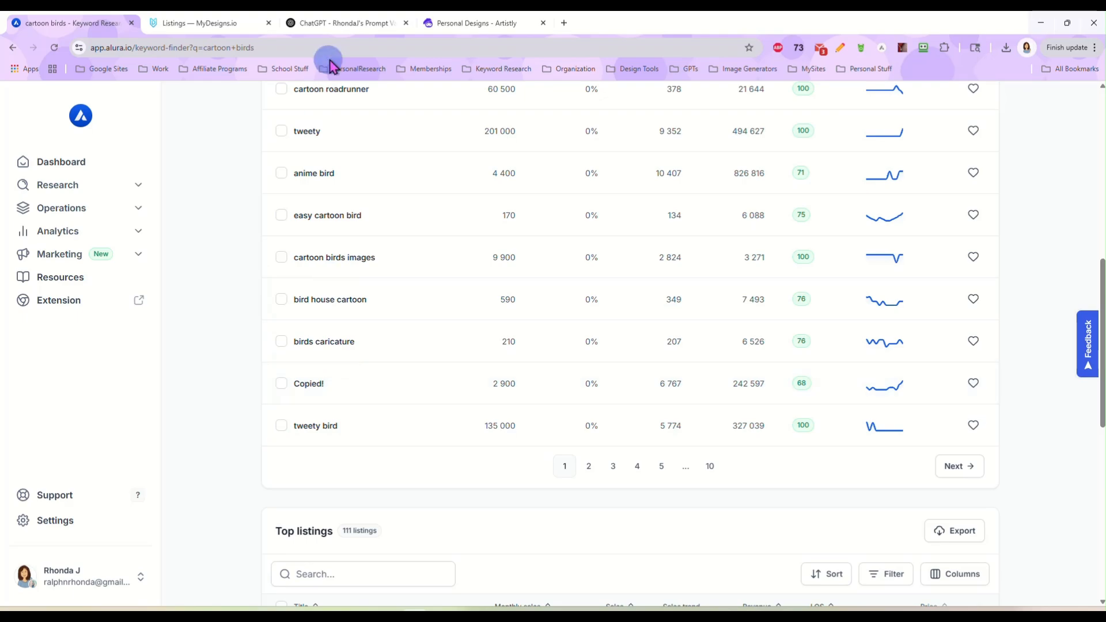
click(216, 23)
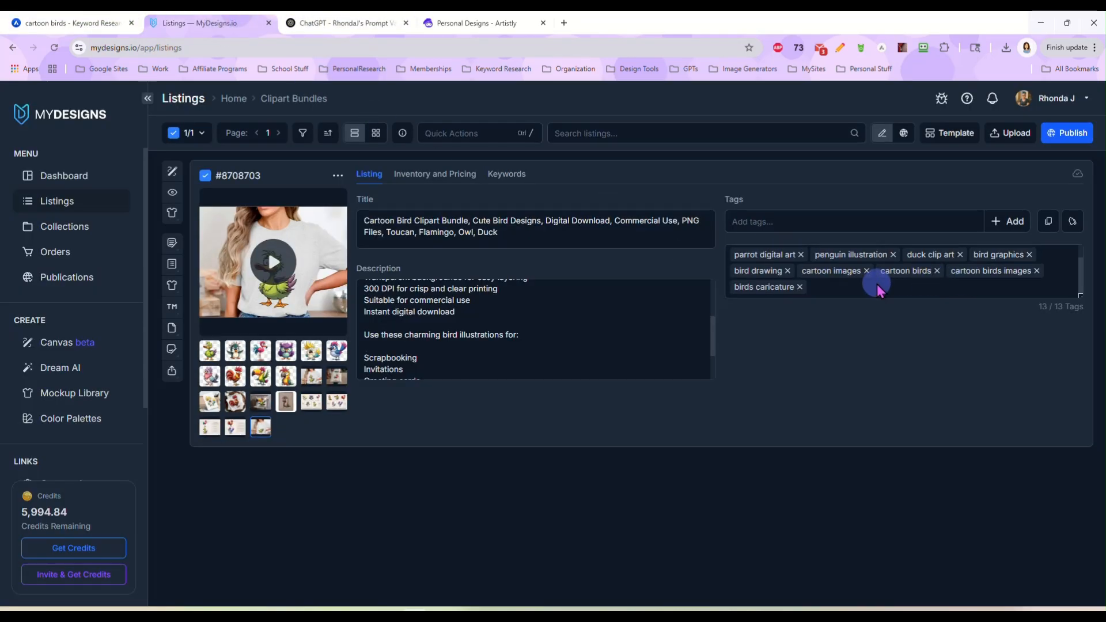
scroll(882, 285, up, 1)
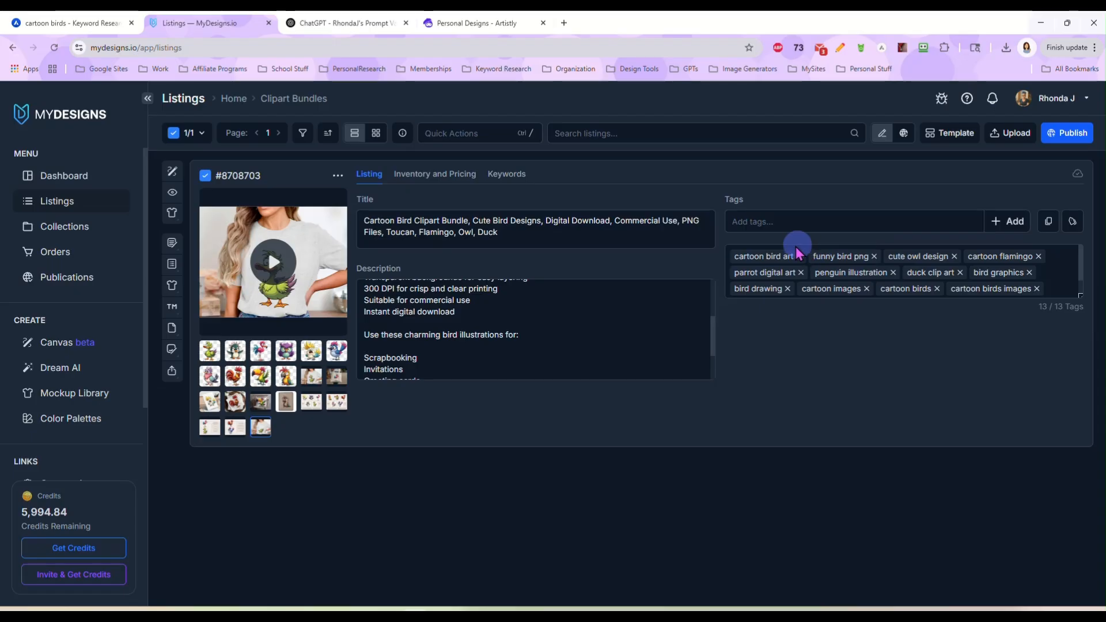
scroll(825, 288, down, 1)
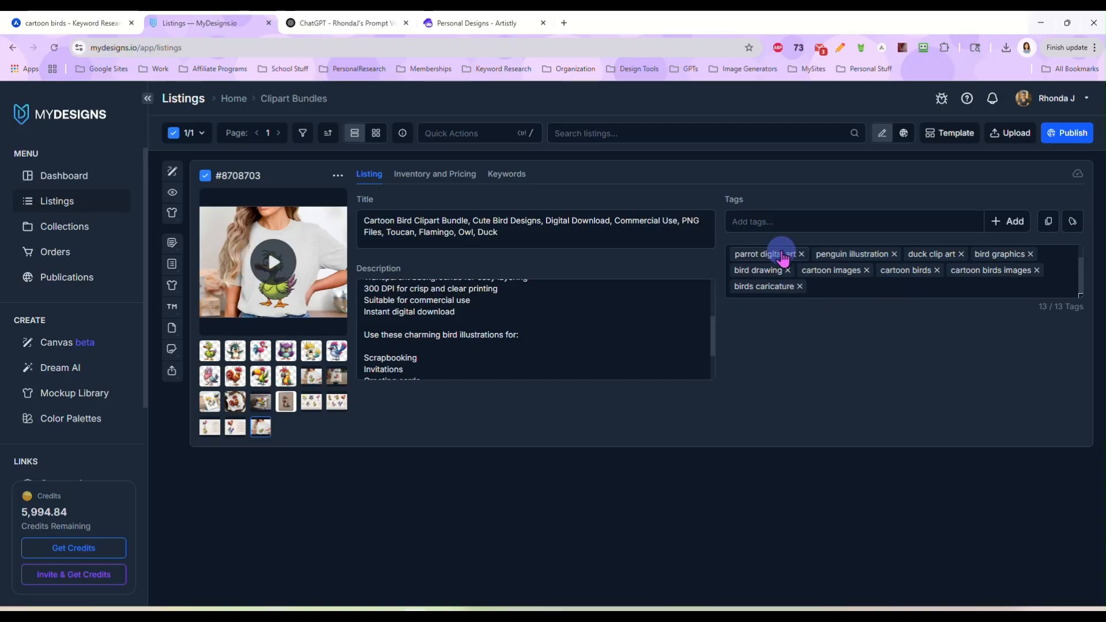
scroll(840, 277, up, 1)
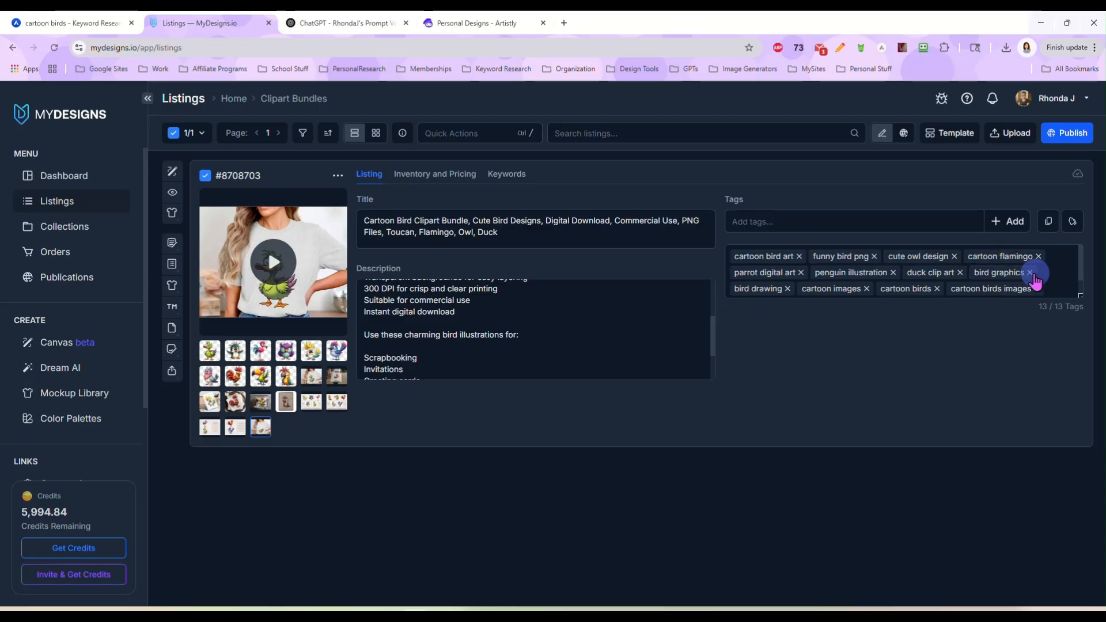
click(1029, 274)
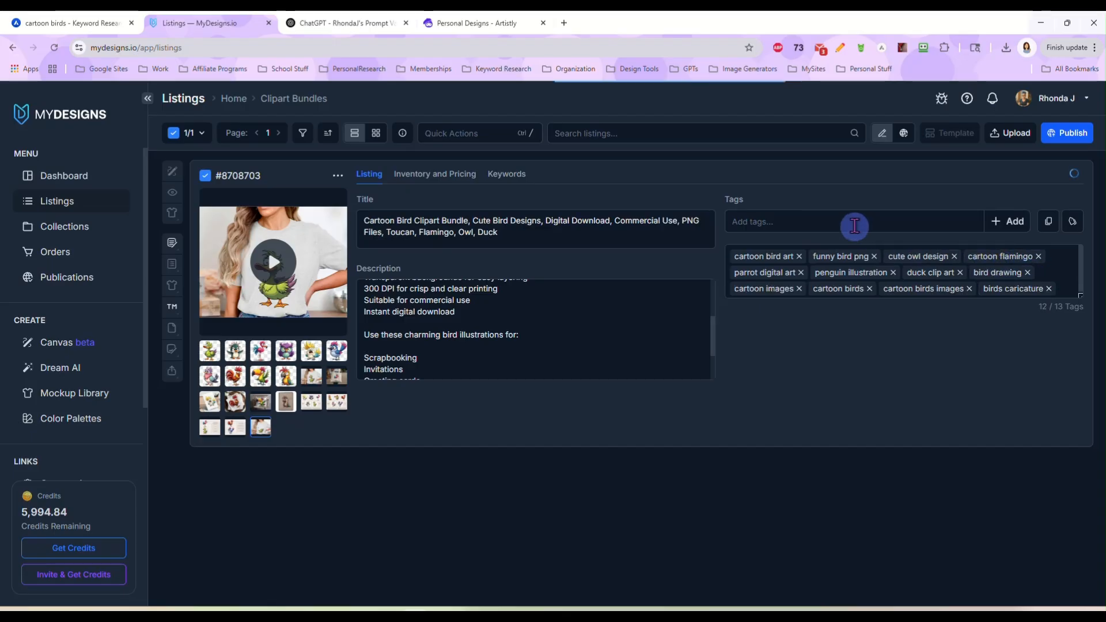
click(852, 225)
text(cute cartoon bird)
click(1005, 222)
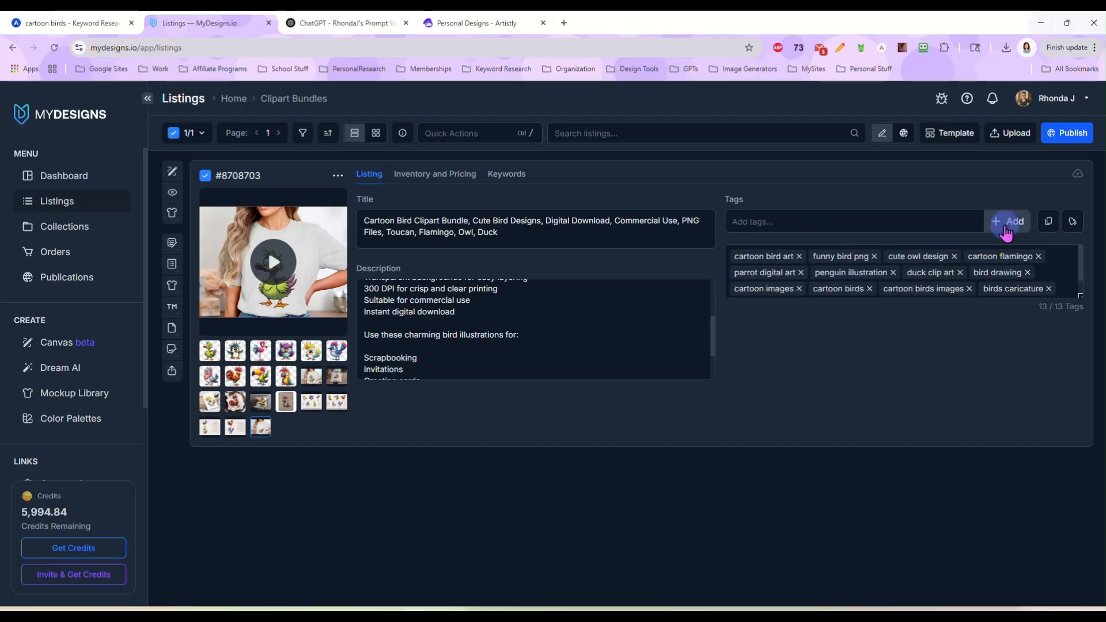
- Set the listing's price to 4.00 and quantity to 999, and return to its title, description and tags
scroll(501, 318, up, 3)
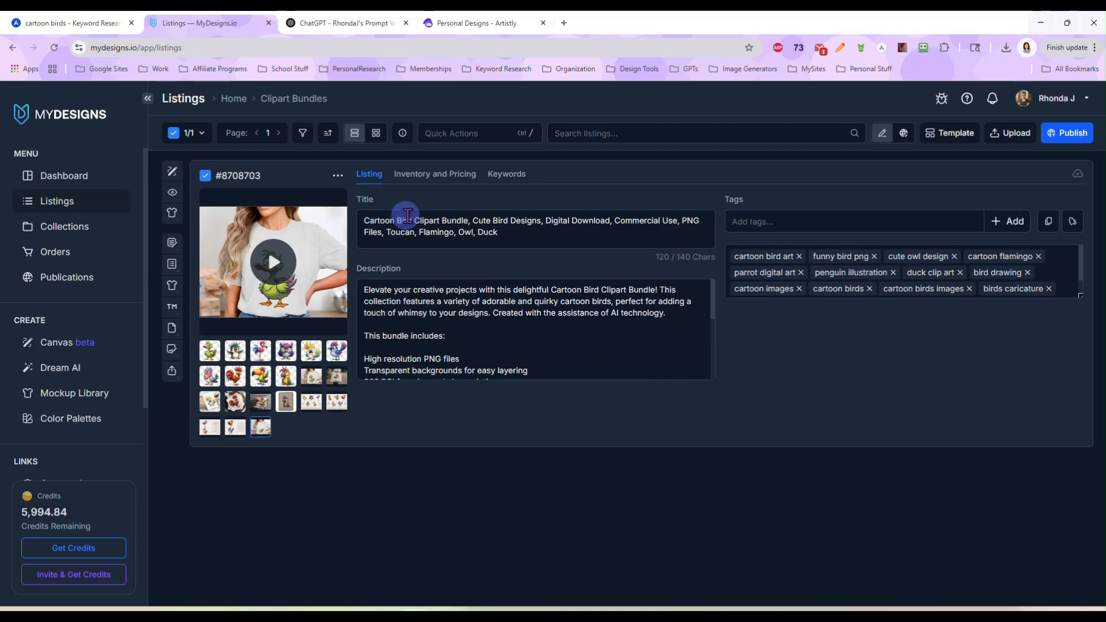
click(419, 181)
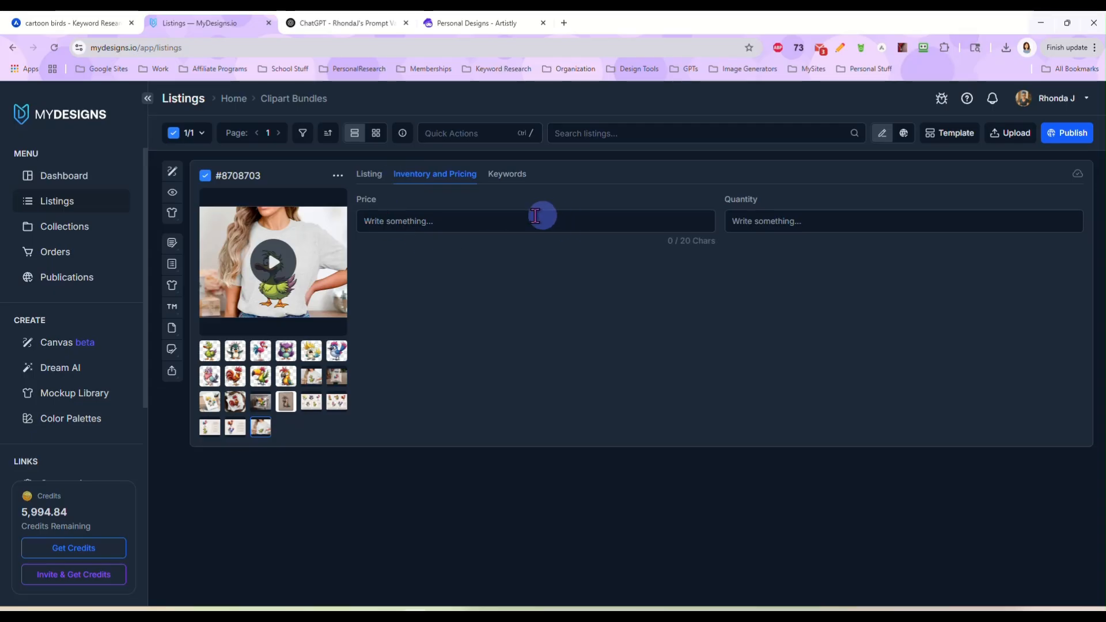
click(532, 221)
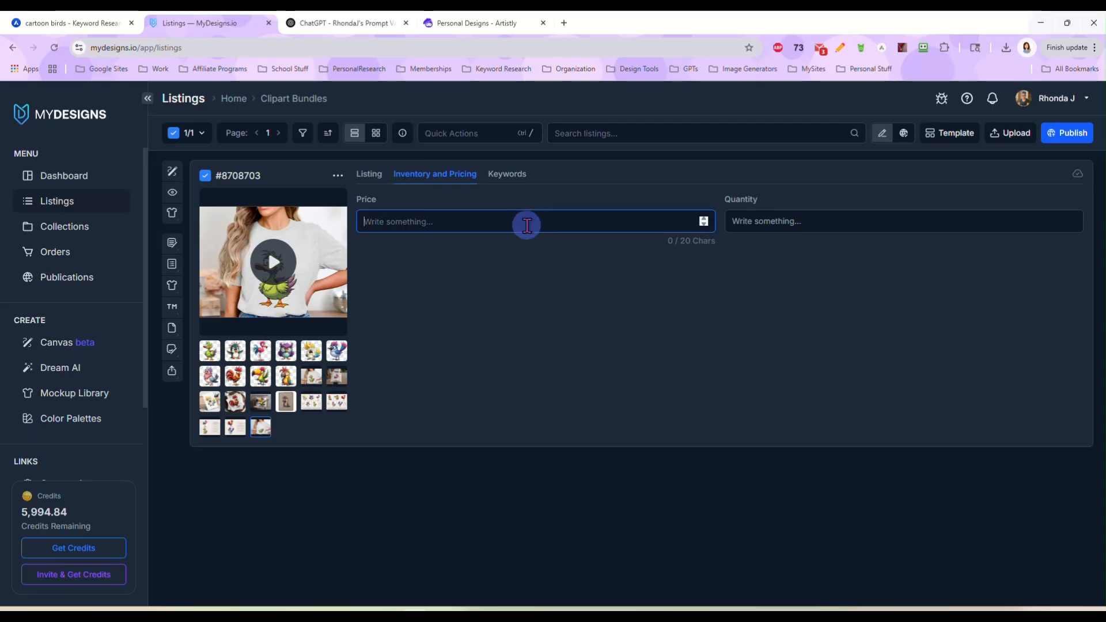
text(4.00)
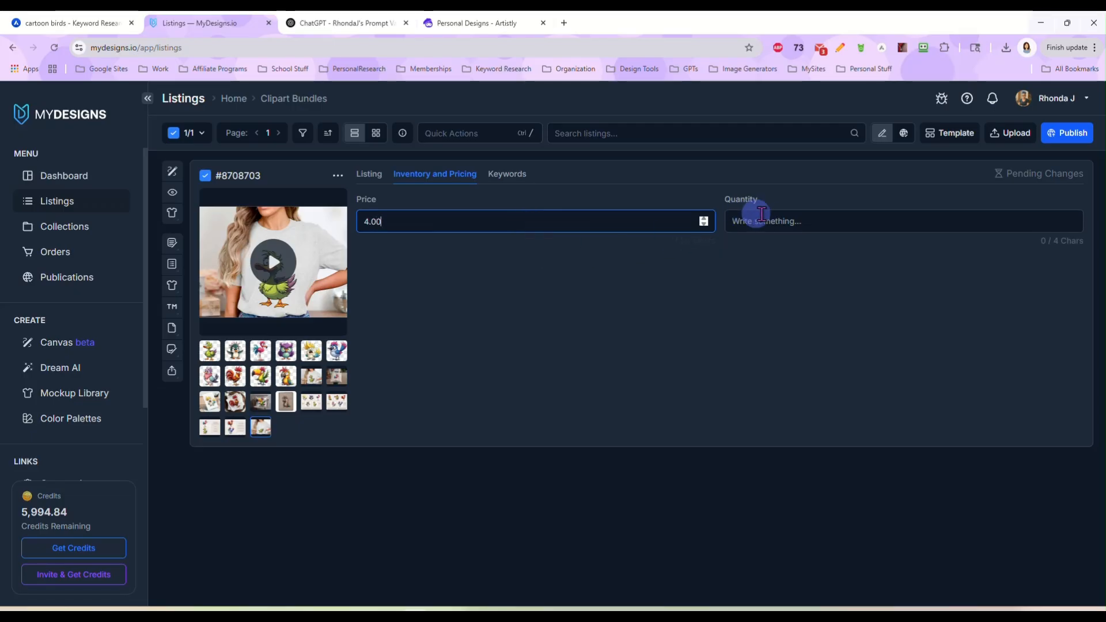
click(759, 217)
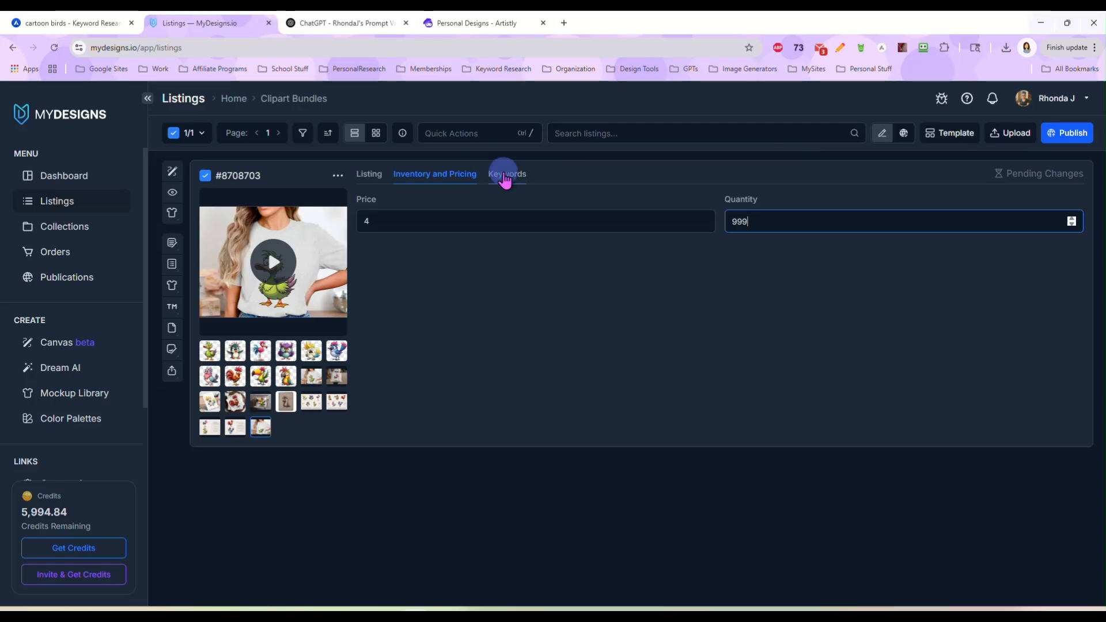
click(505, 176)
click(361, 176)
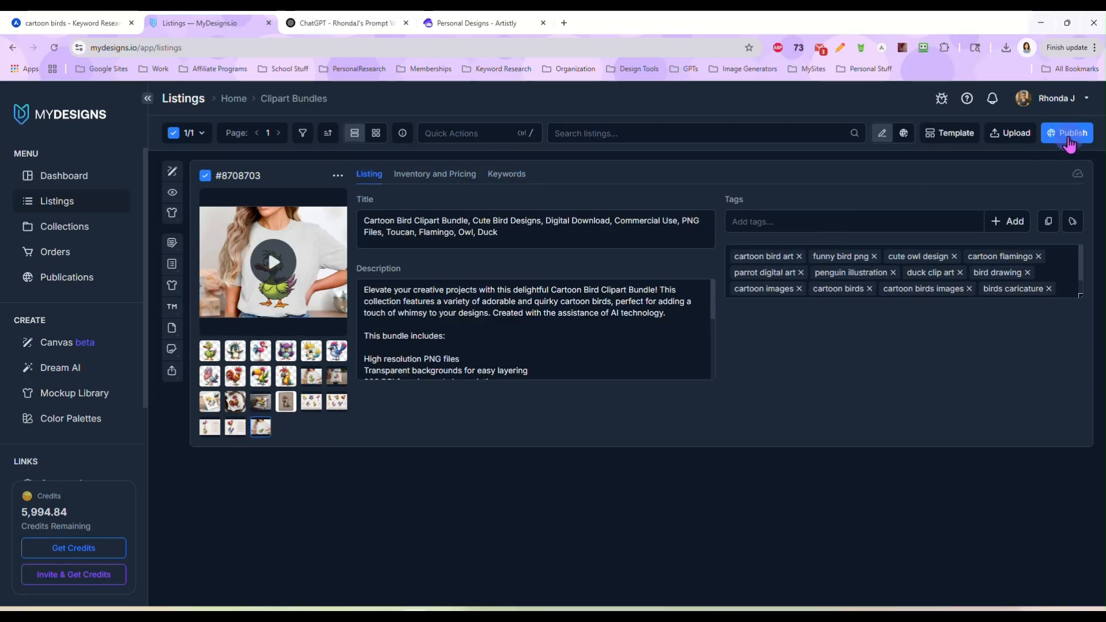
- Start publishing the listing as a digital Etsy product and choose the "Select files to sell" mode
click(1066, 137)
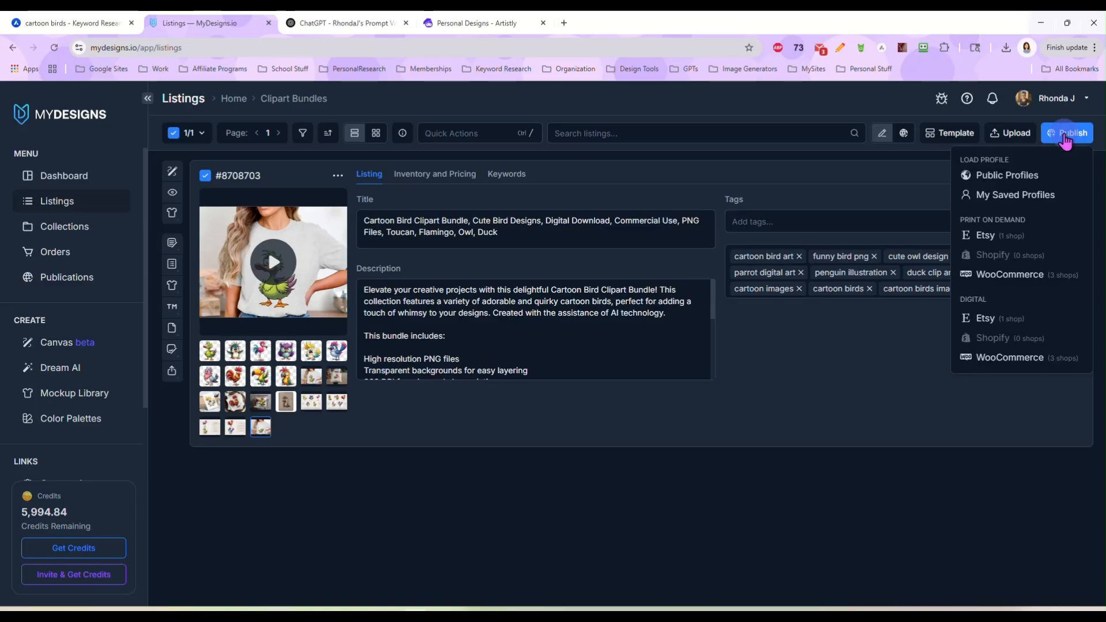
click(1005, 316)
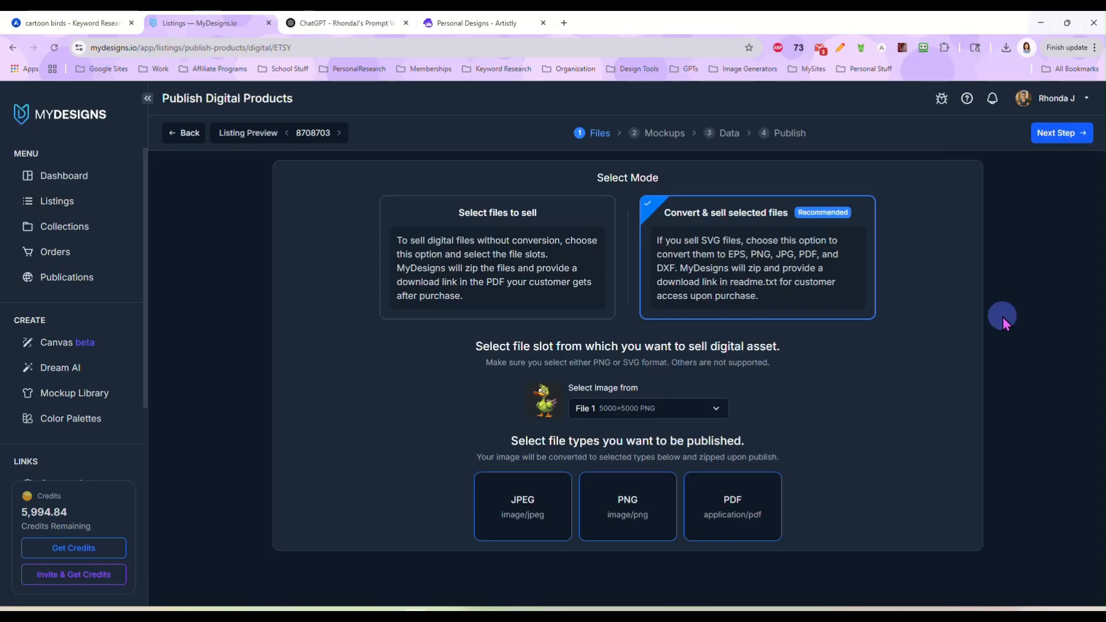
click(433, 225)
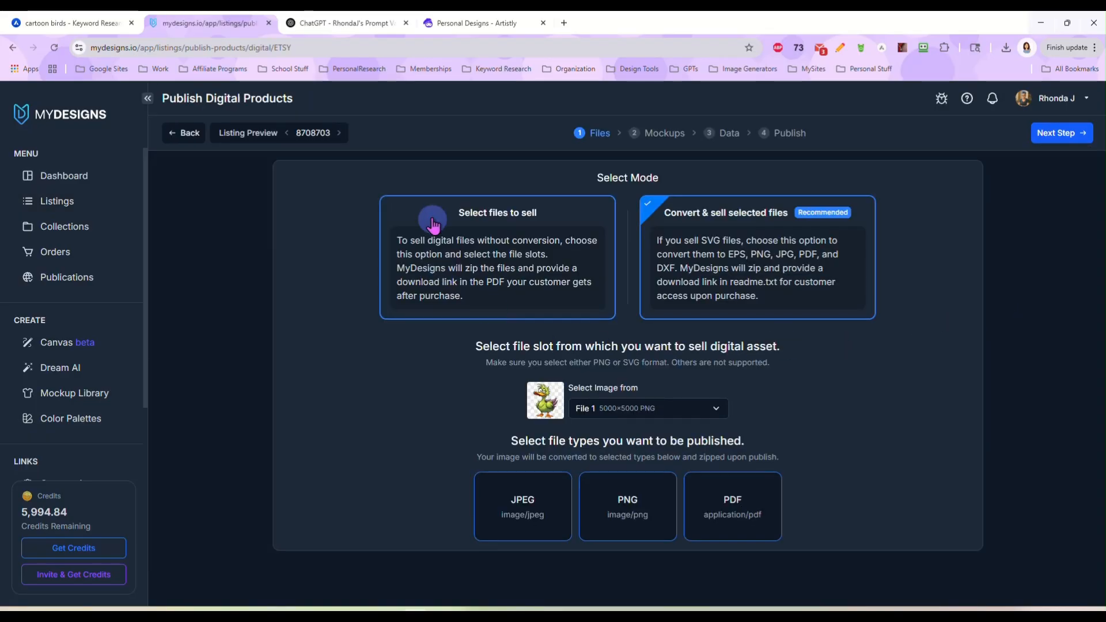
click(459, 260)
scroll(335, 276, down, 1)
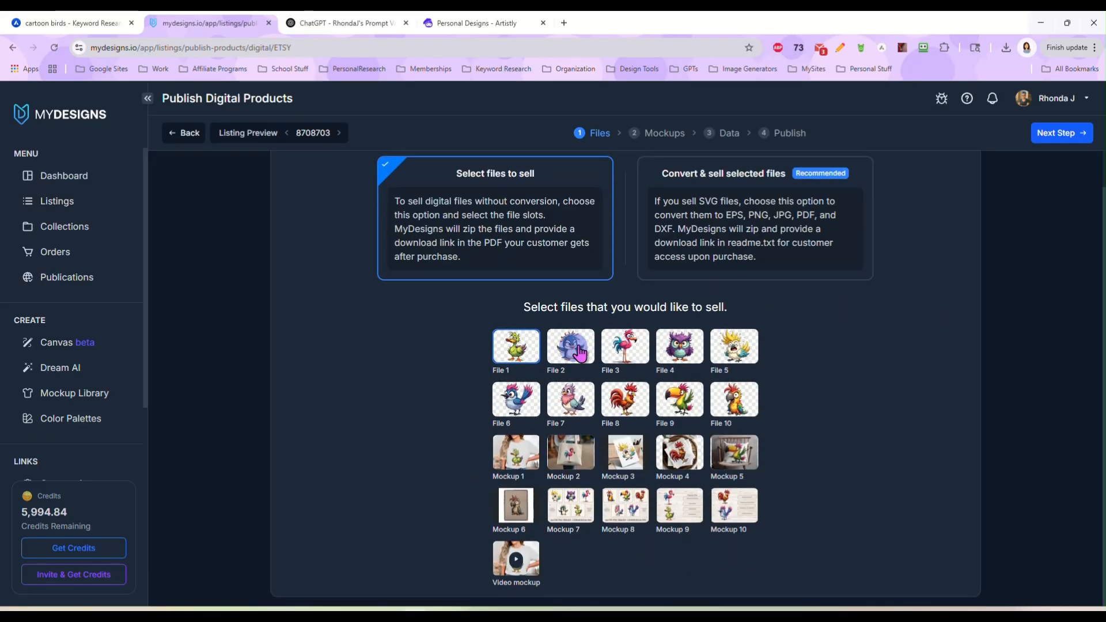
- Add bird images File 2 through File 10 to the files to sell and proceed to the mockup selection
click(625, 347)
click(675, 347)
click(720, 352)
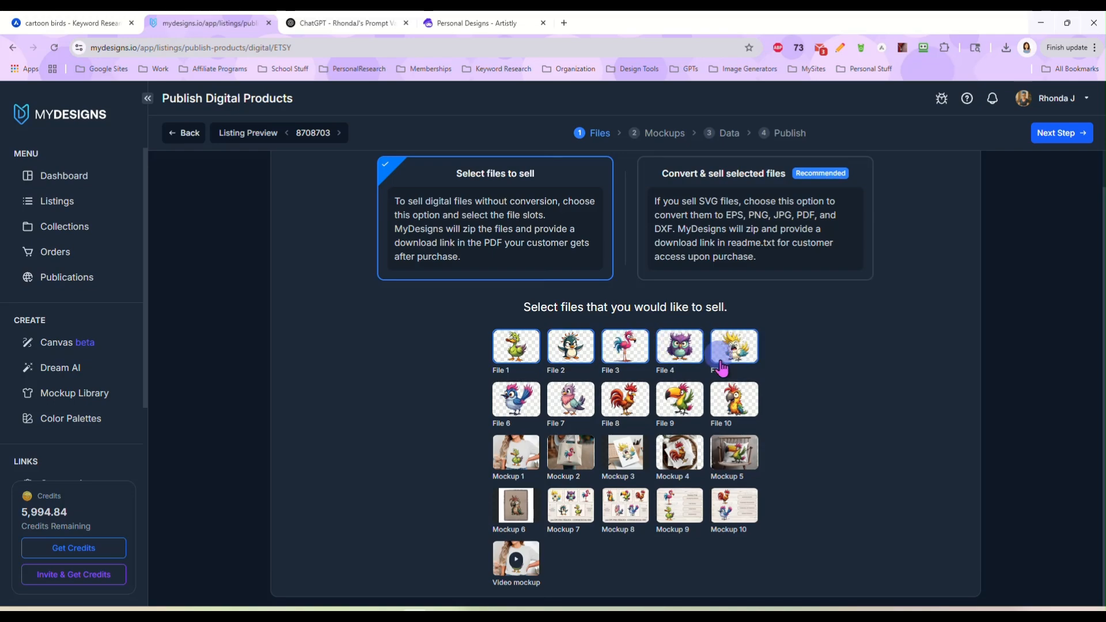
click(713, 399)
click(679, 400)
click(622, 403)
click(578, 403)
click(514, 409)
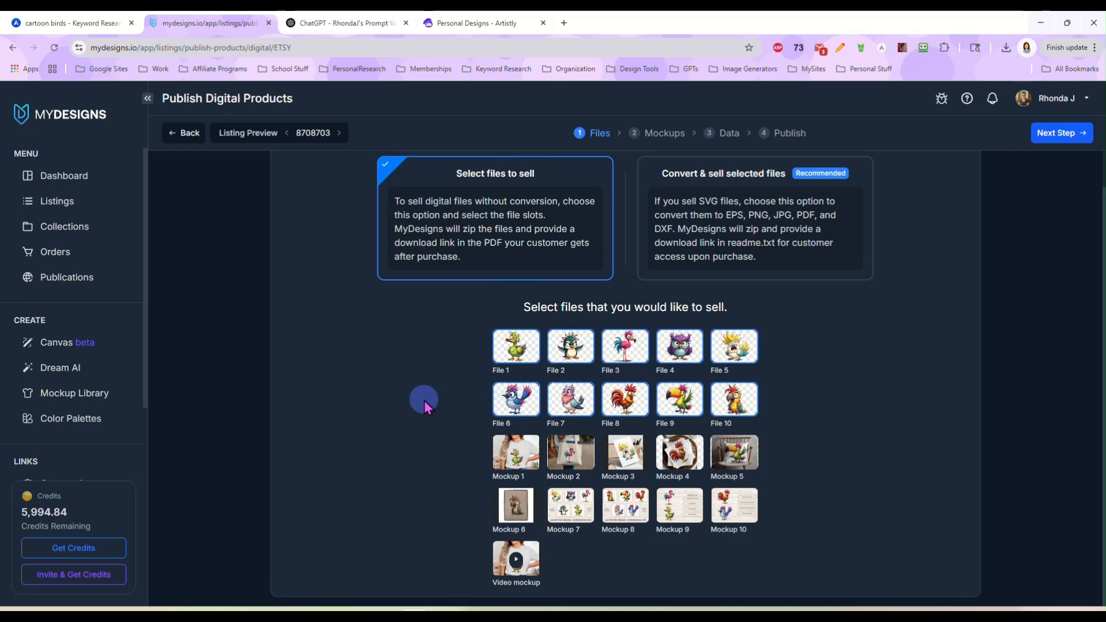
click(1056, 135)
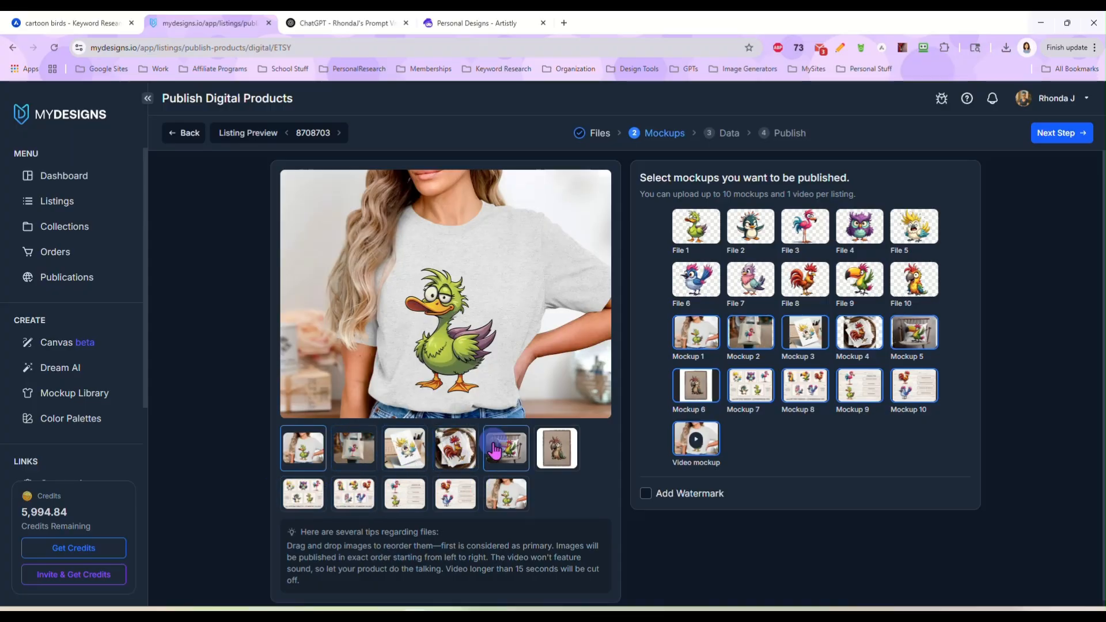
- Preview the first four mockups and make the cockatoo paper mockup (Mockup 3) the primary listing image
click(458, 455)
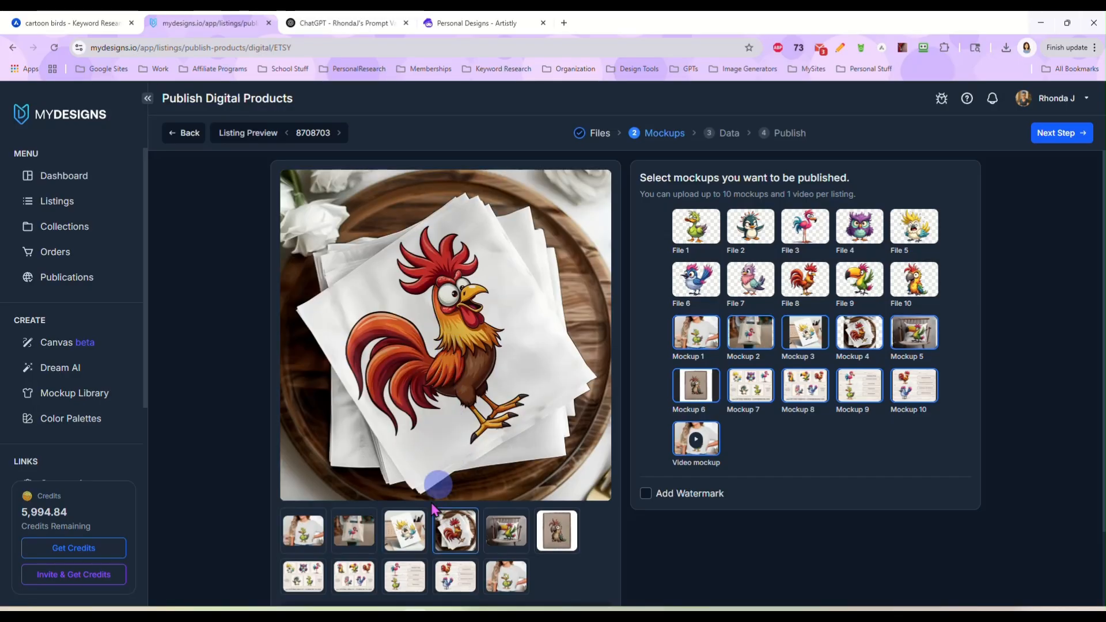
click(404, 532)
click(350, 542)
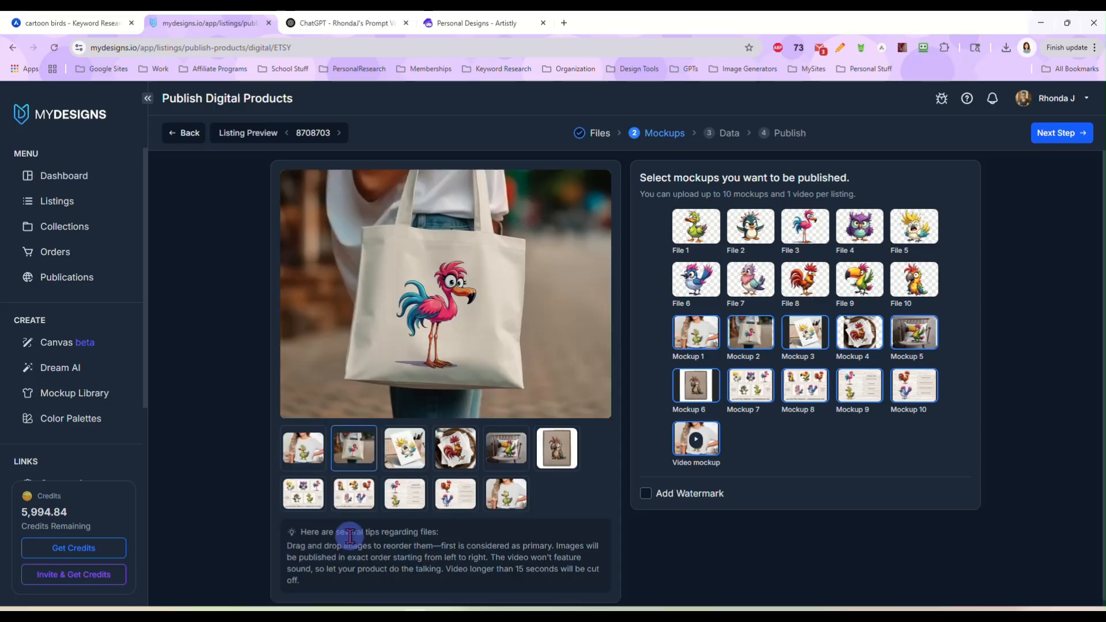
click(294, 447)
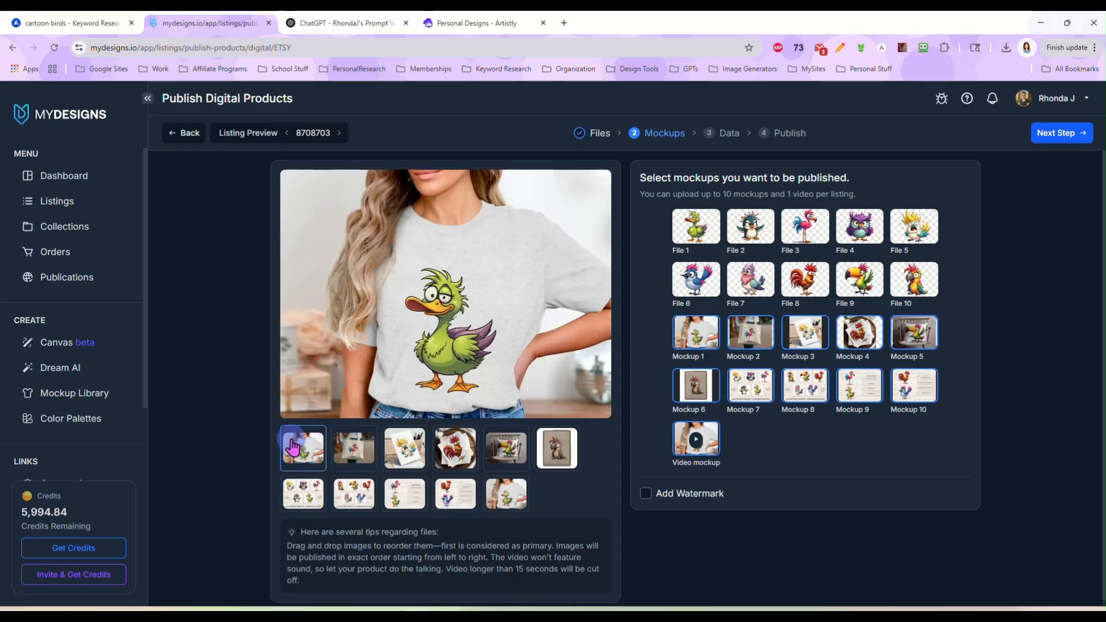
click(353, 450)
click(404, 451)
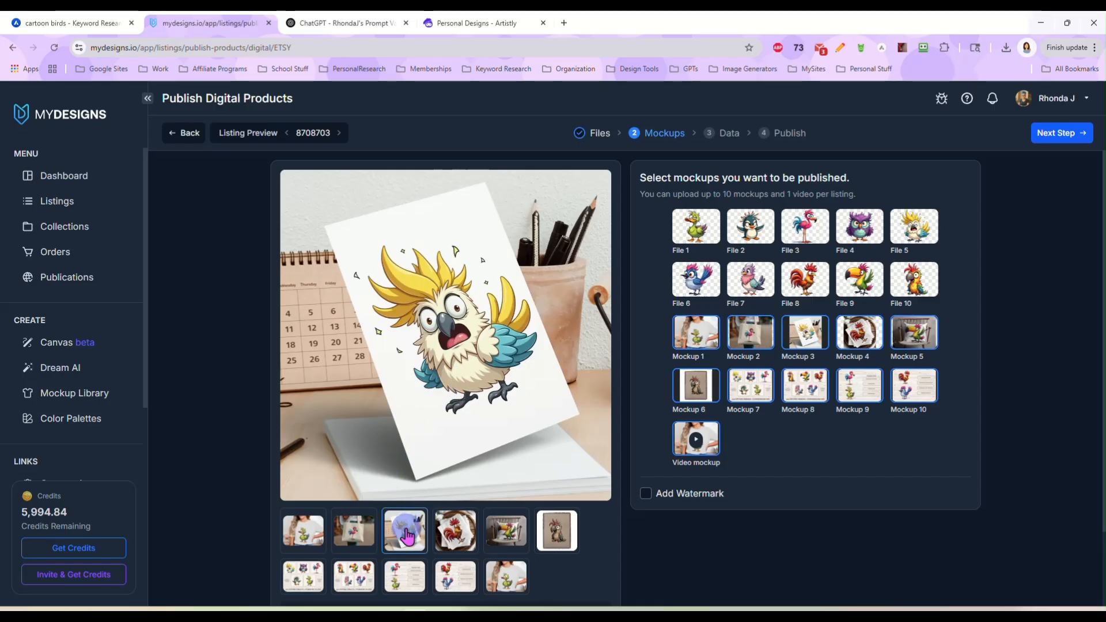
drag(406, 537, 297, 518)
scroll(257, 429, down, 2)
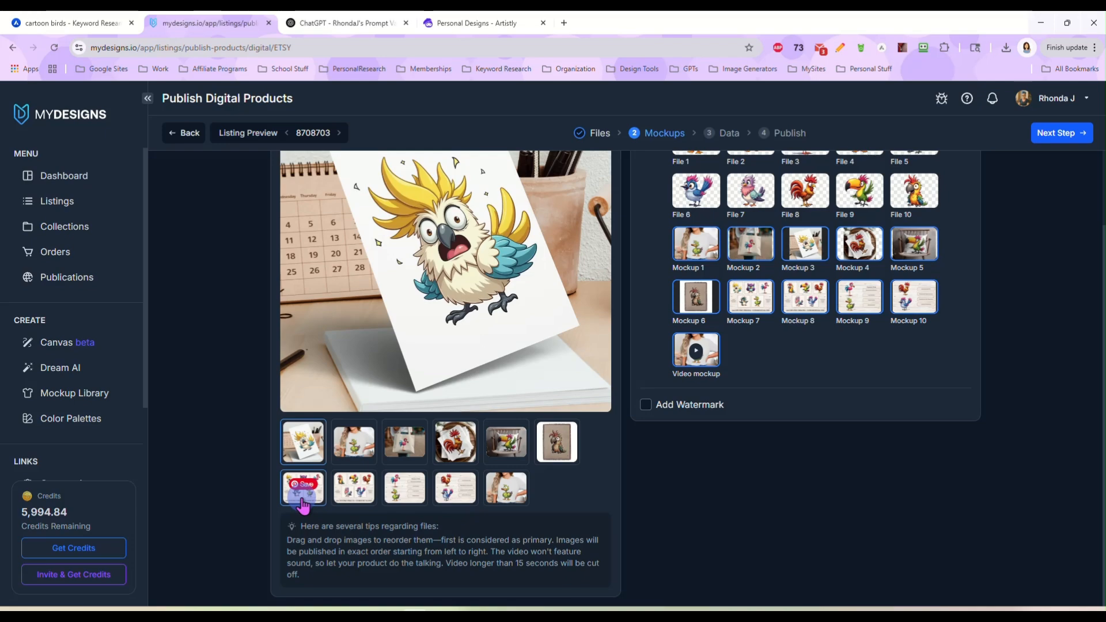
- Preview the remaining mockups in publishing order, from the duck T-shirt through the bundle overview images to the video mockup
drag(302, 506, 356, 446)
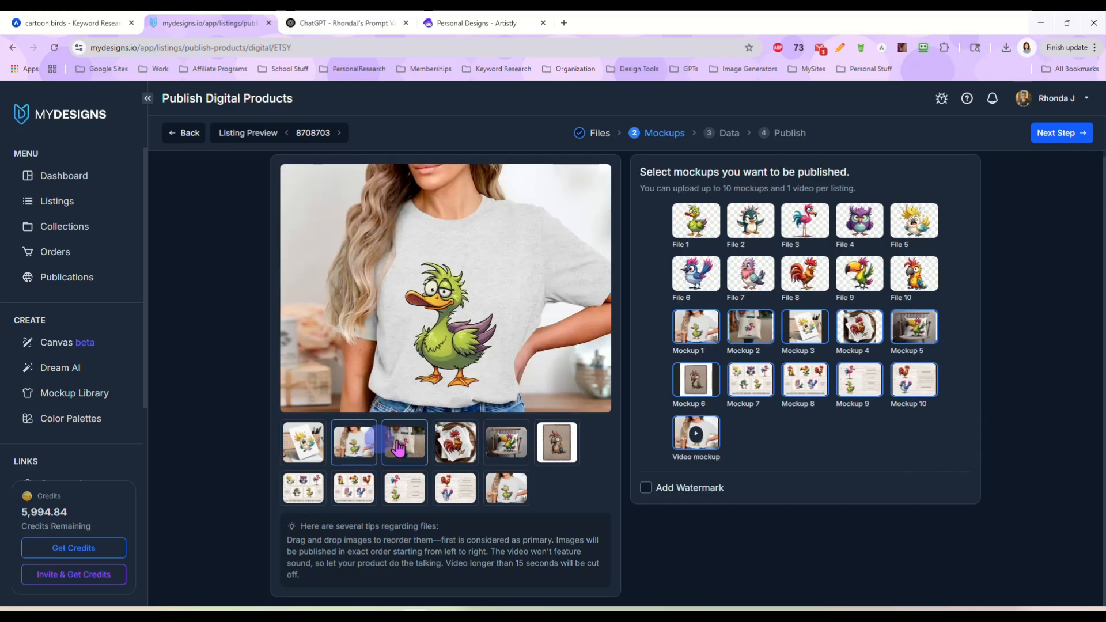
click(405, 442)
click(451, 448)
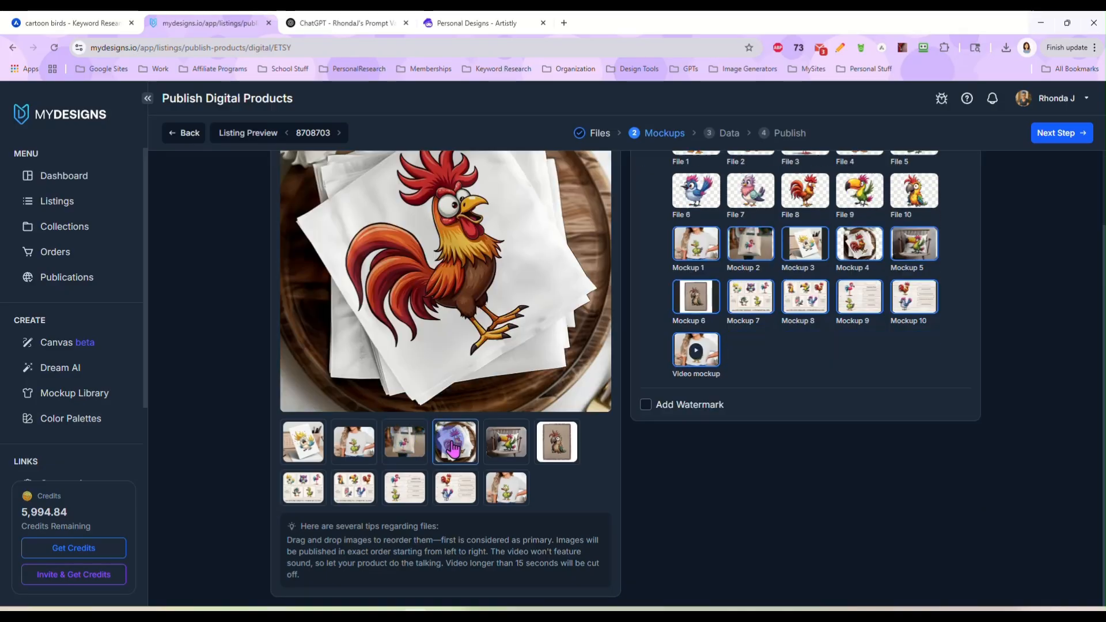
click(500, 454)
click(555, 444)
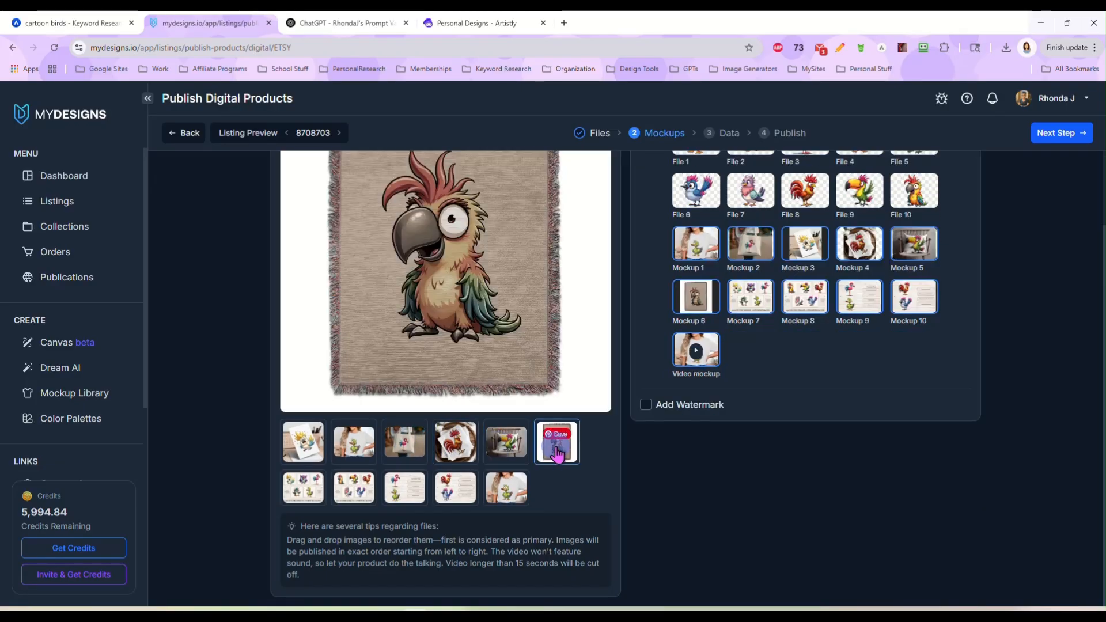
click(309, 499)
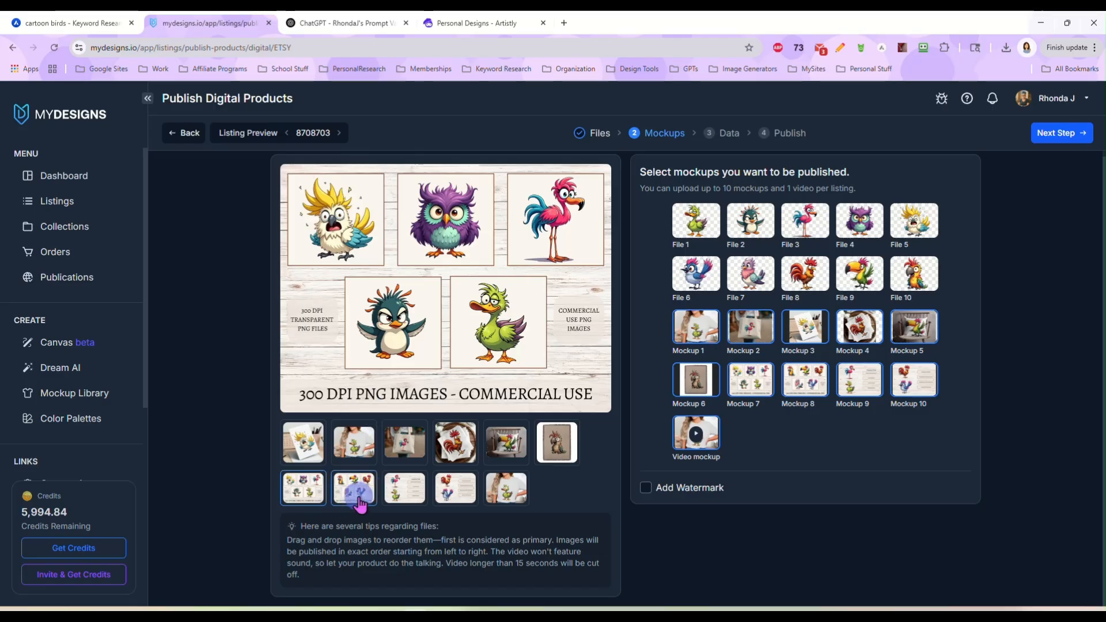
click(359, 503)
click(403, 500)
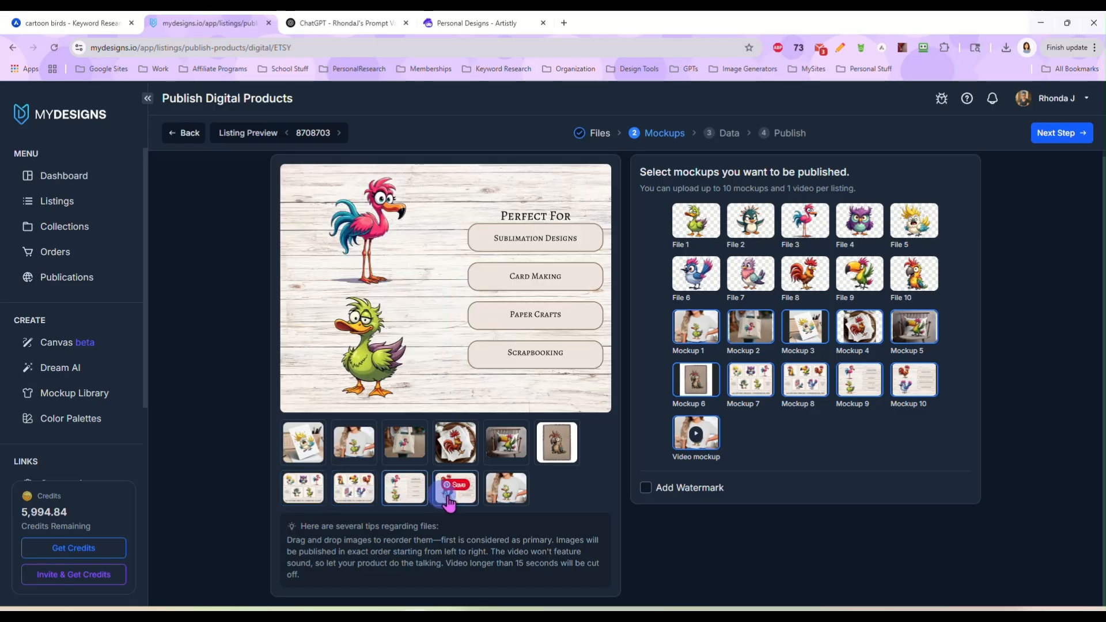
click(455, 501)
click(509, 504)
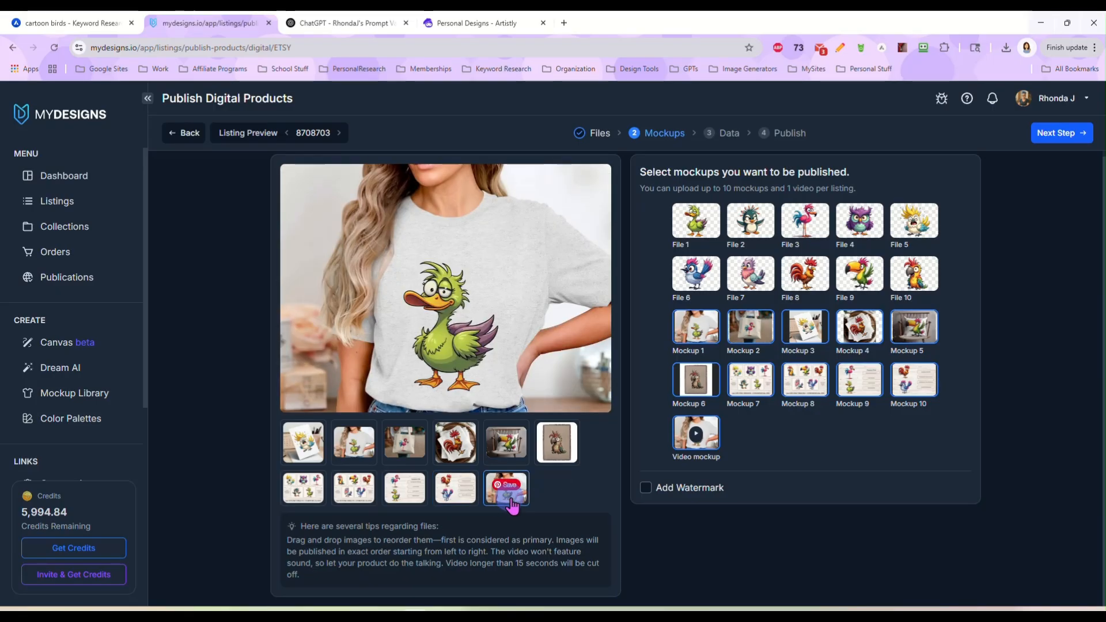
click(352, 450)
click(509, 506)
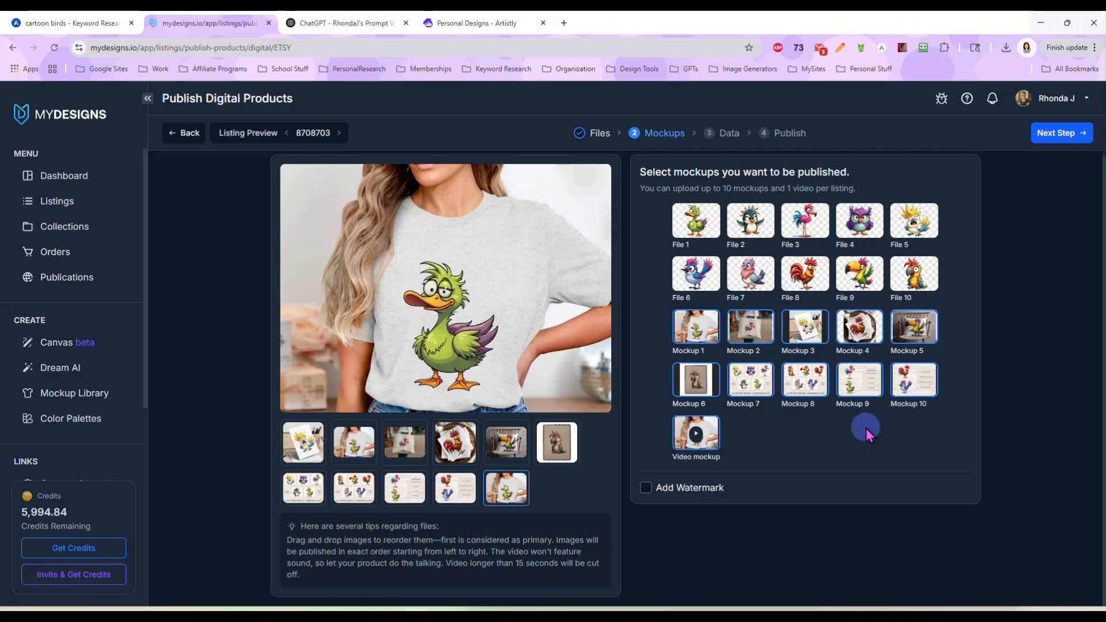
- Move the flamingo tote bag mockup to second place, ahead of the duck T-shirt, and proceed to the listing data
click(302, 442)
drag(403, 442, 346, 444)
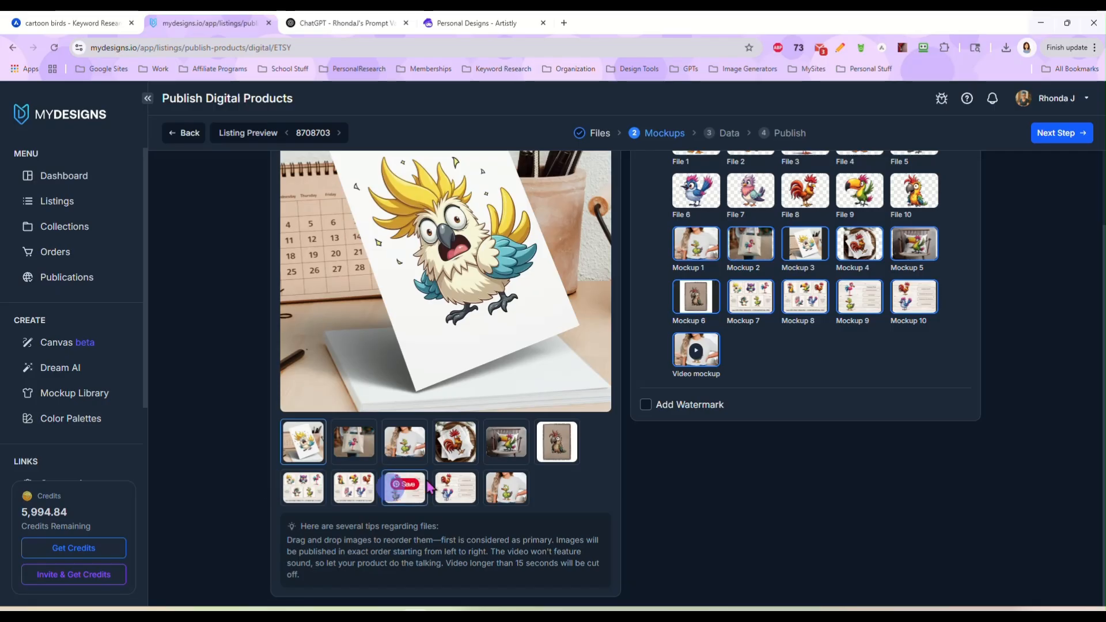
scroll(1033, 308, up, 2)
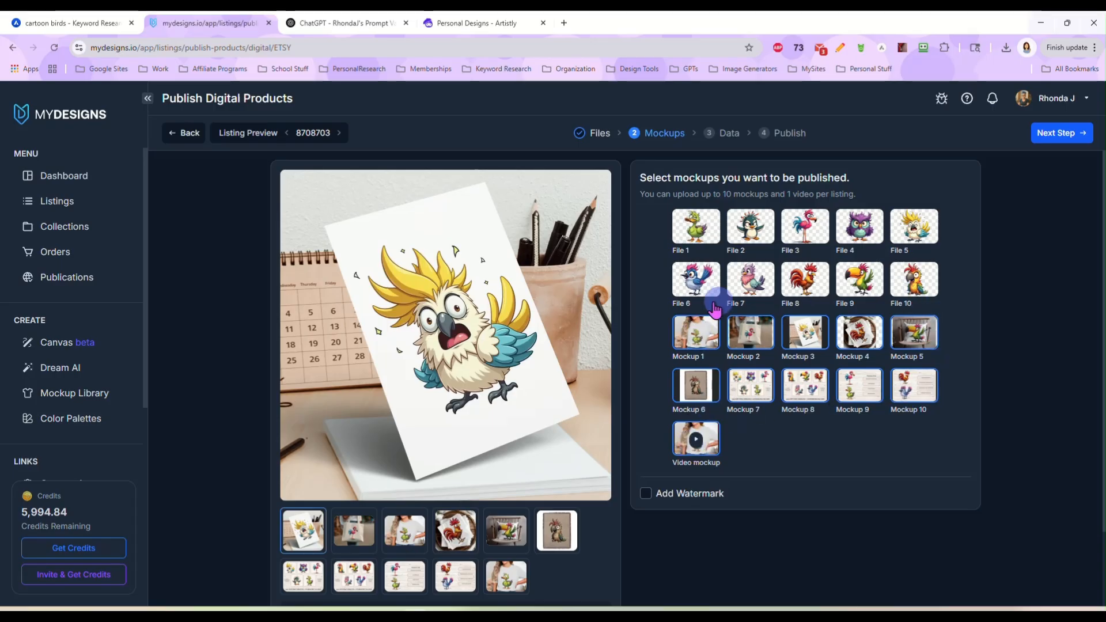
click(1059, 135)
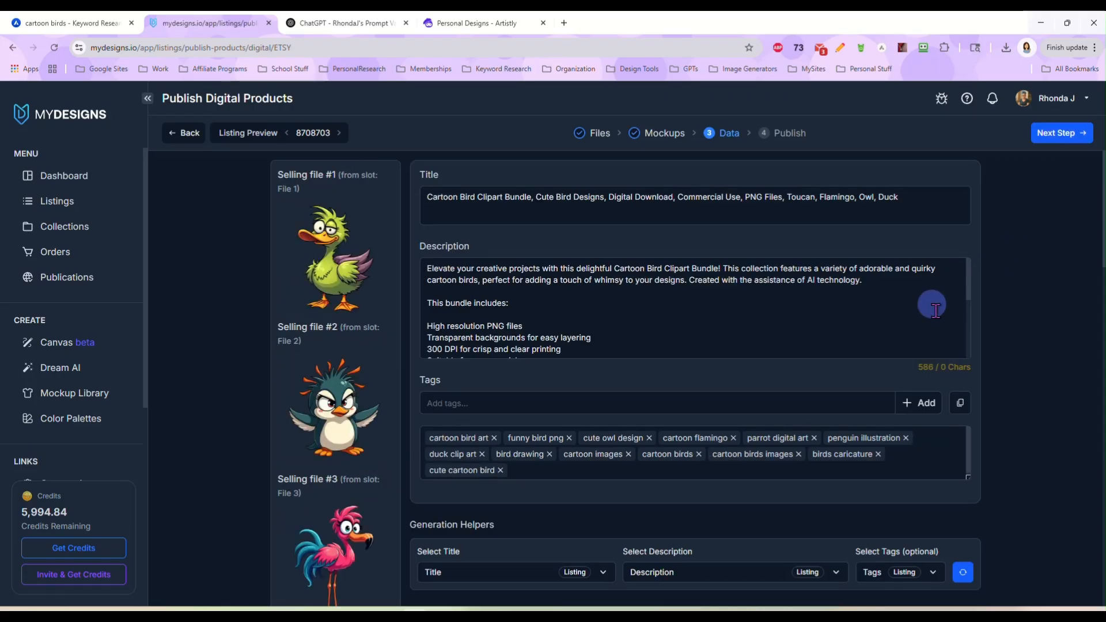
- Review the title, description, tags and selling files, and proceed to the final publishing stage
scroll(930, 304, down, 5)
scroll(338, 258, down, 10)
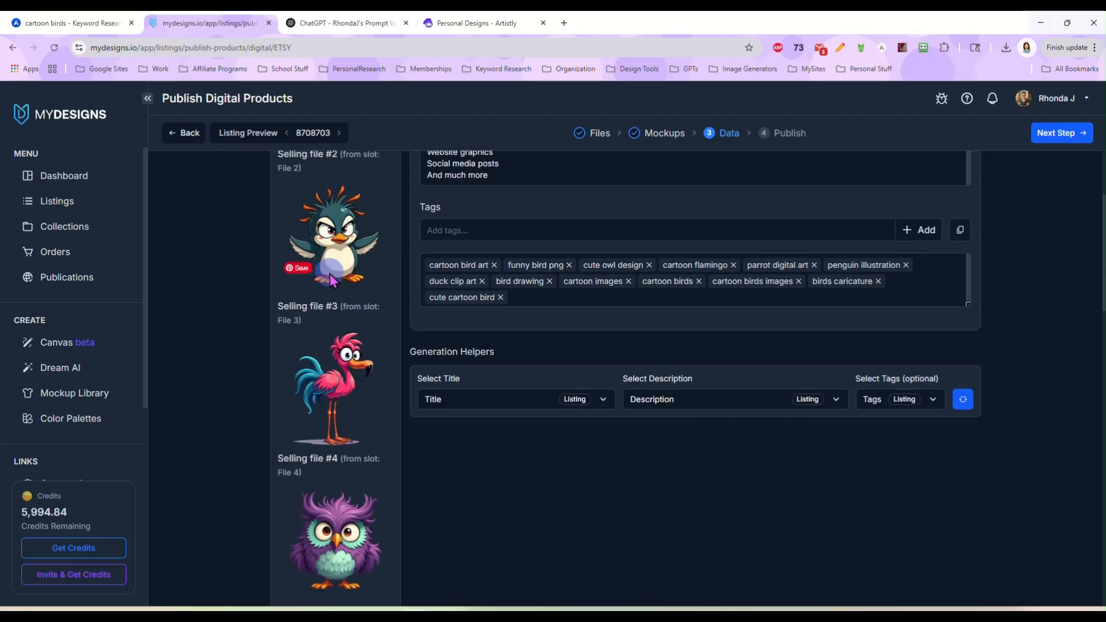
scroll(372, 303, up, 10)
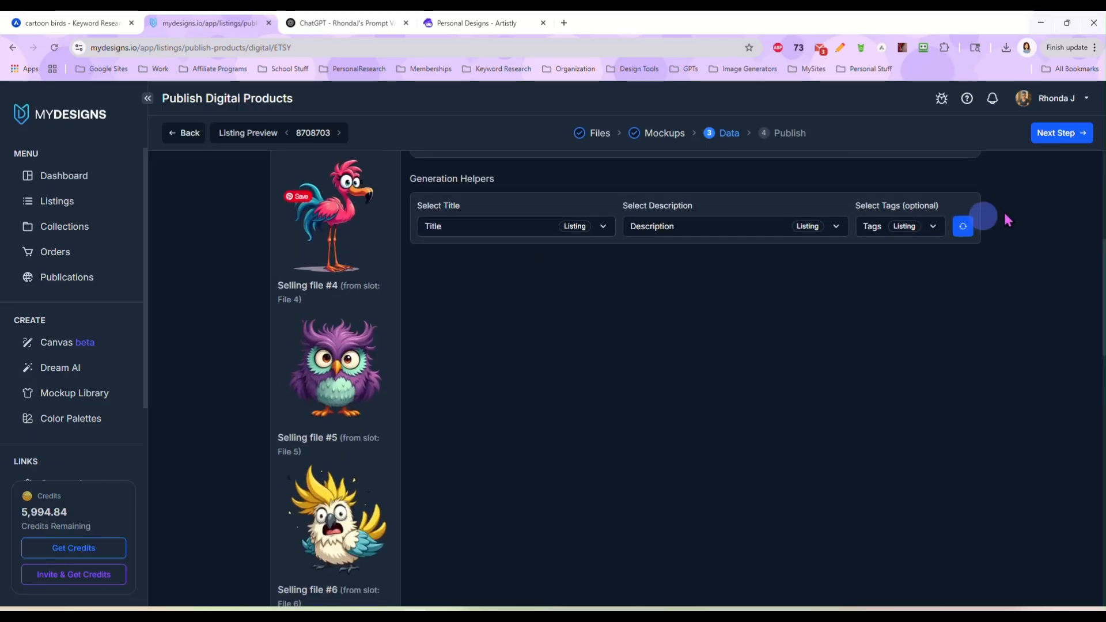
click(1063, 133)
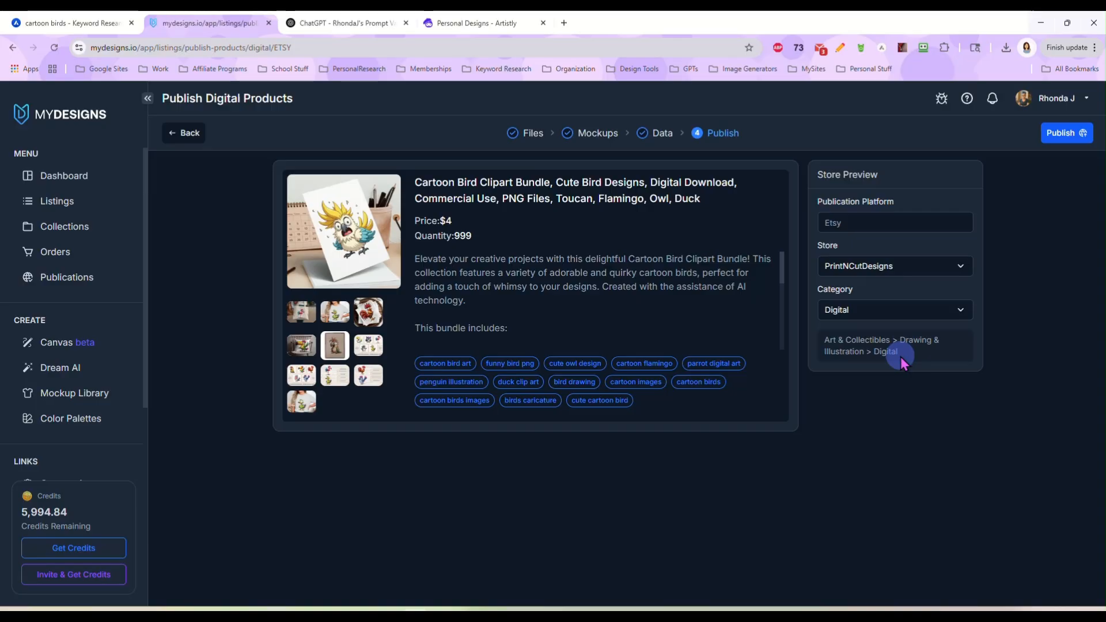
- Browse the category options and publish the listing to the PrintNCutDesigns Etsy store under the Digital category
click(928, 313)
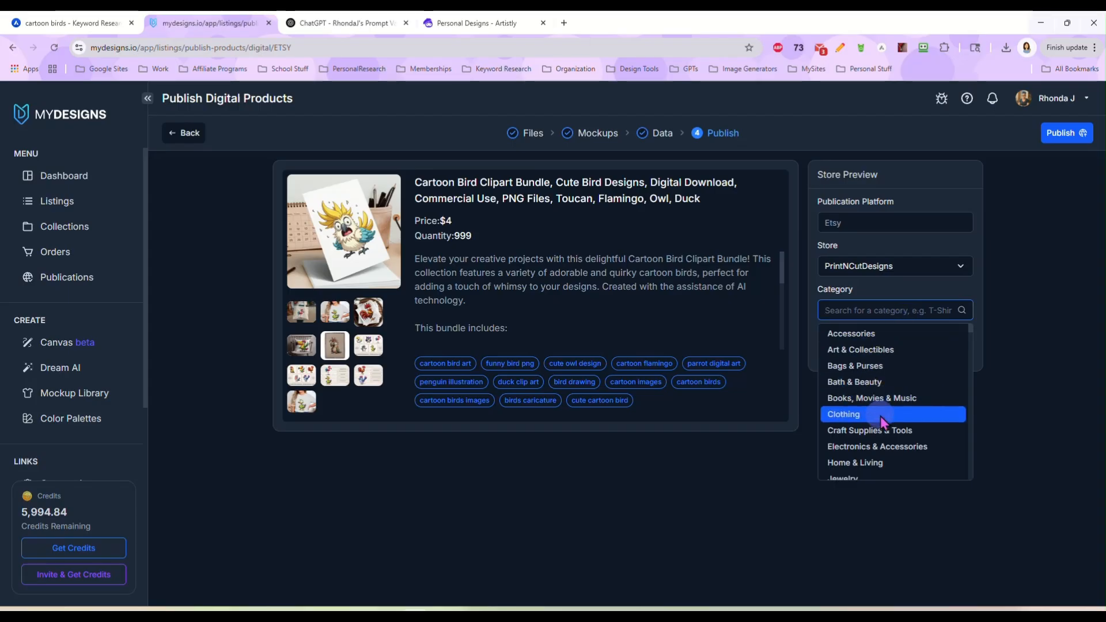
scroll(880, 414, down, 2)
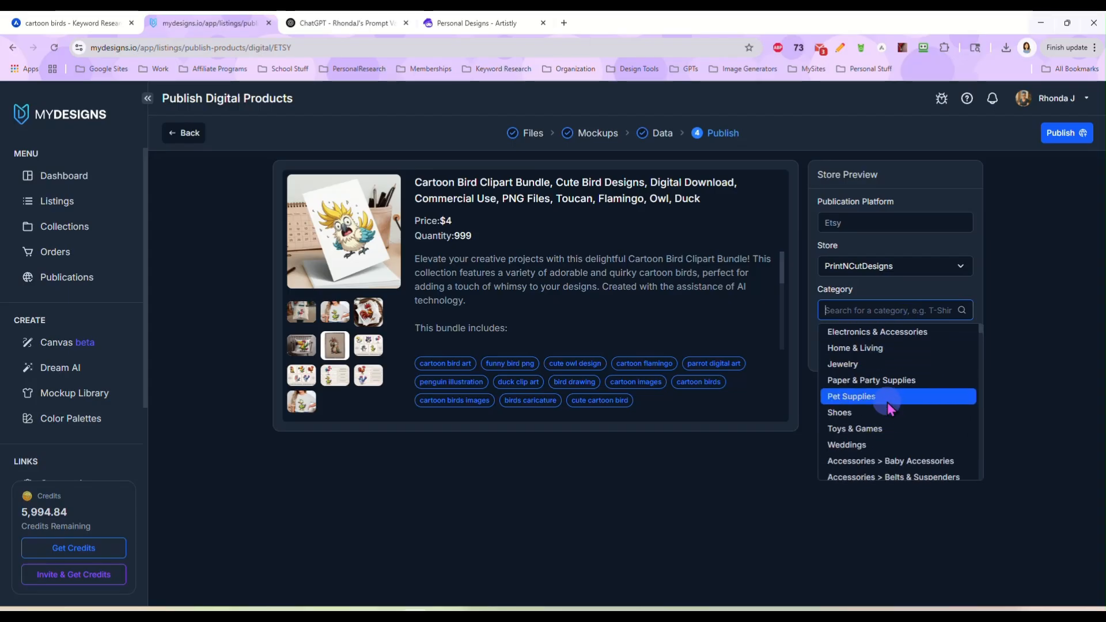
scroll(887, 402, down, 5)
scroll(886, 402, down, 10)
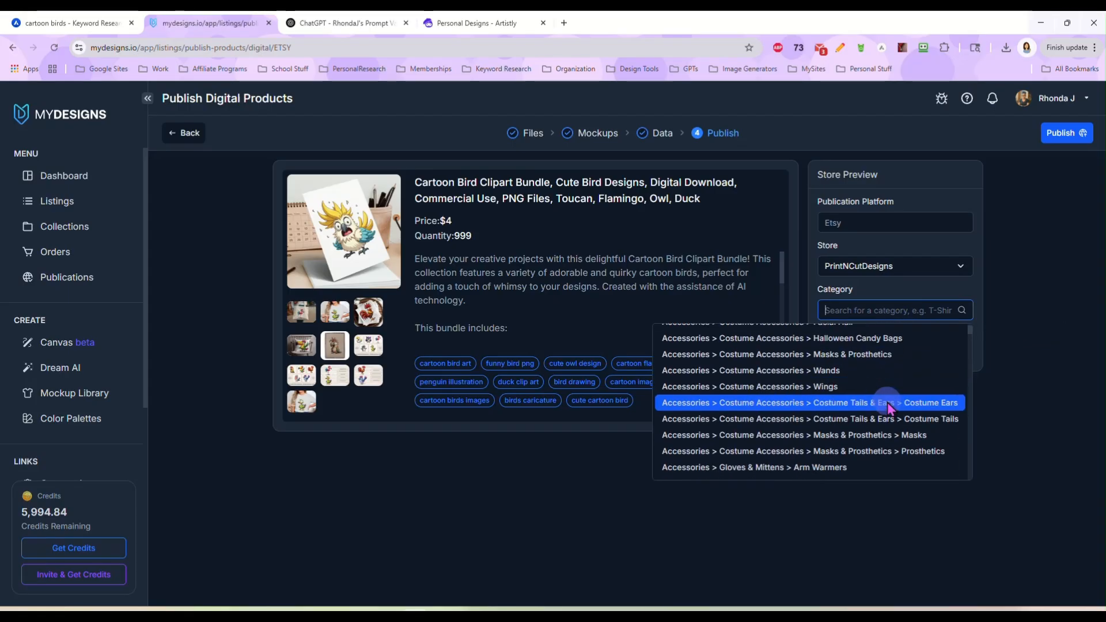
click(911, 515)
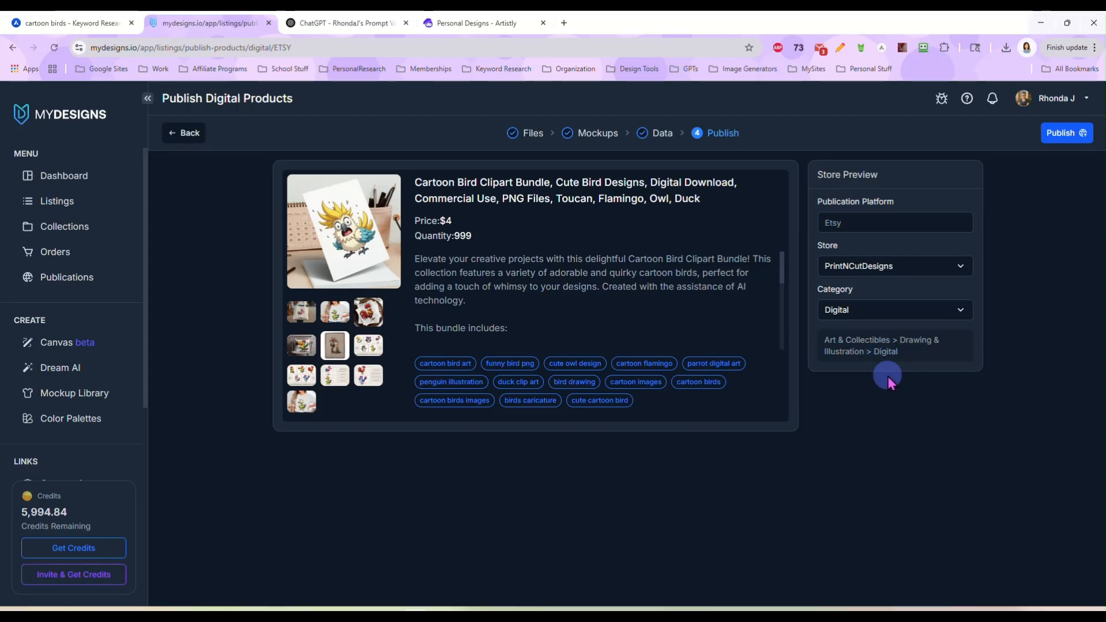
click(1060, 136)
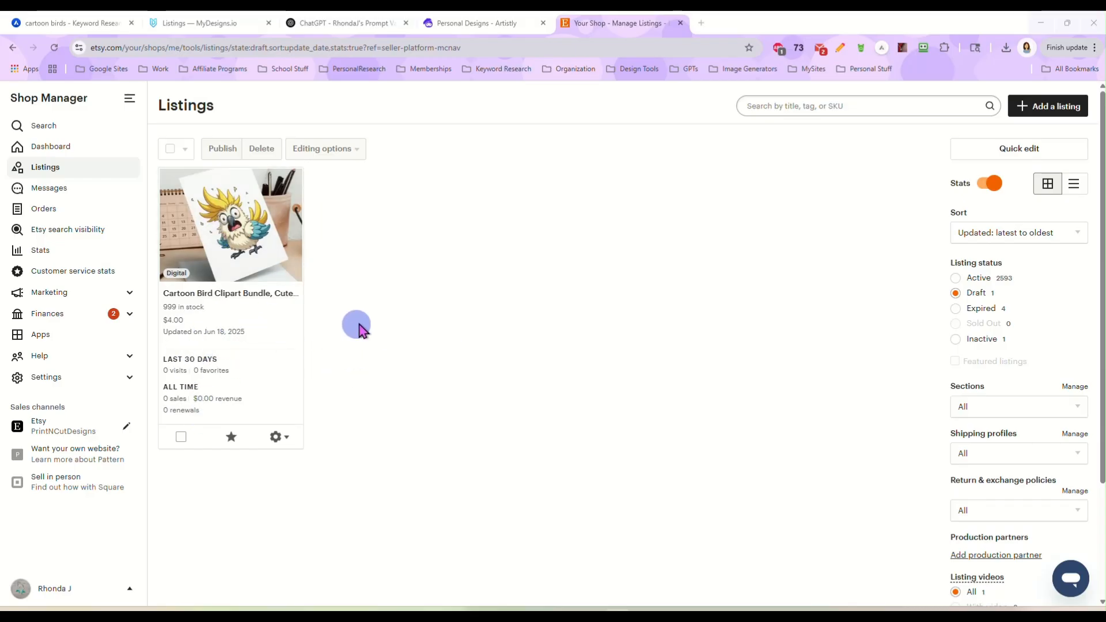
- In Etsy Shop Manager, assign the draft cartoon bird listing to the "Clipart Bundles" section
click(181, 437)
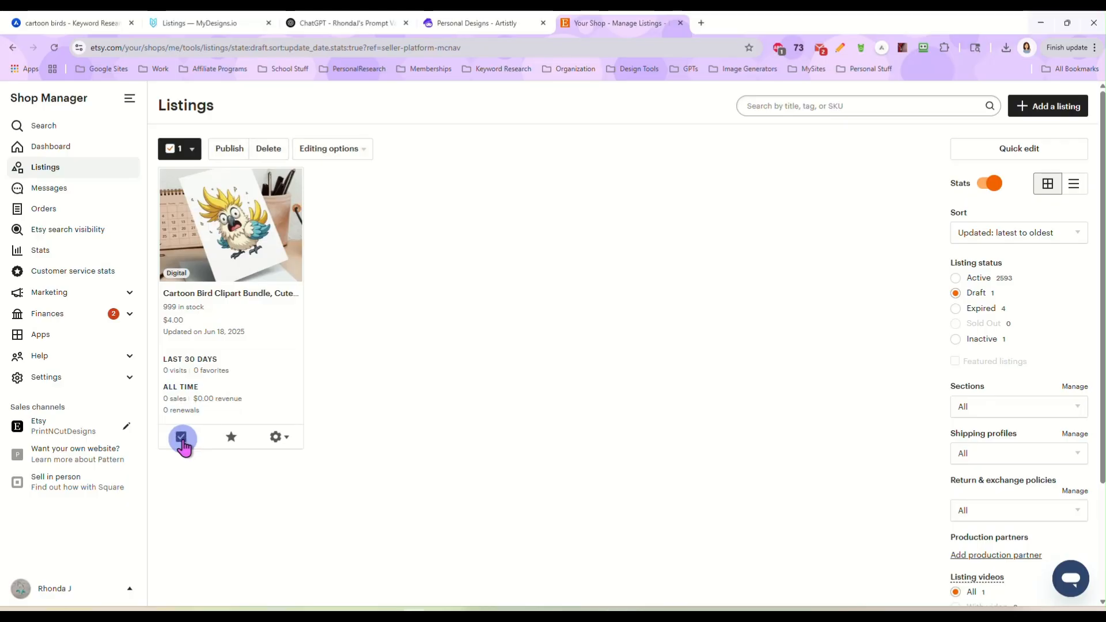
click(351, 151)
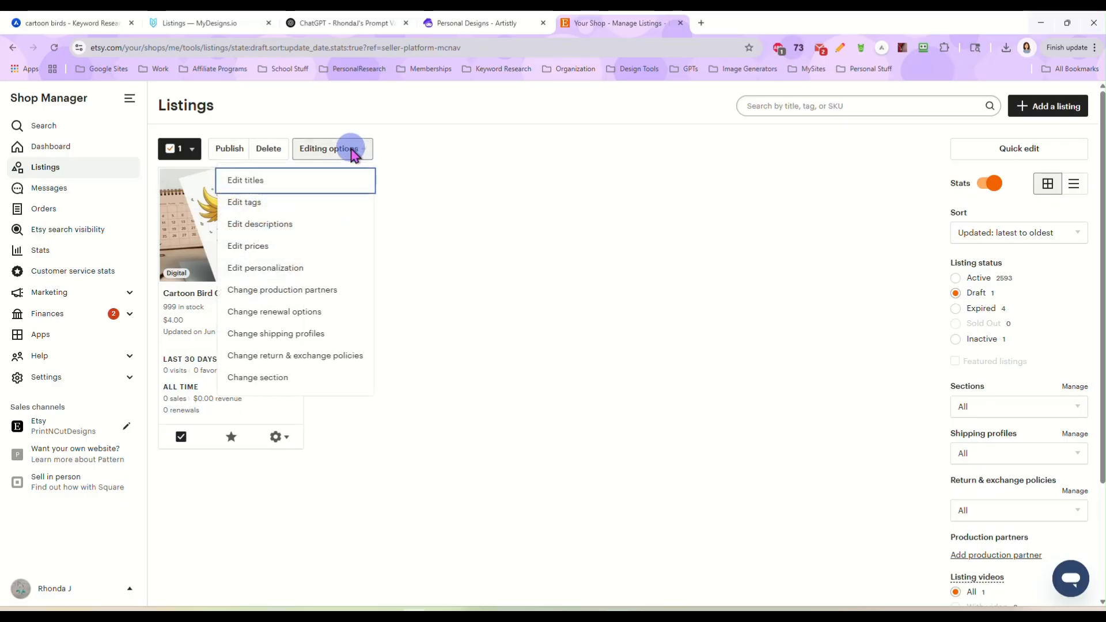
click(337, 382)
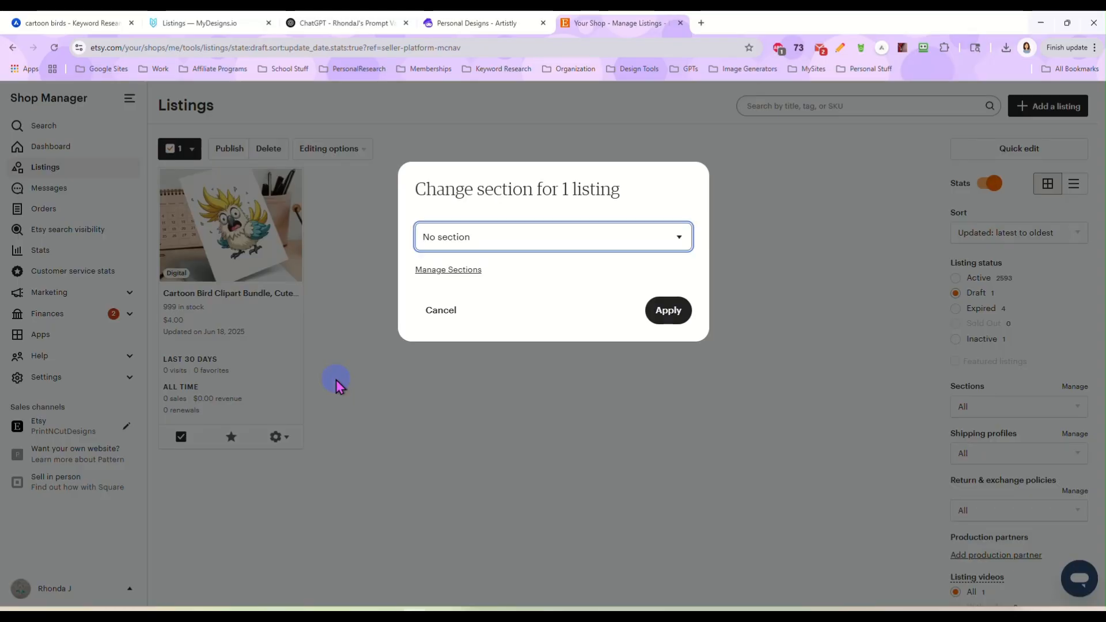
click(539, 242)
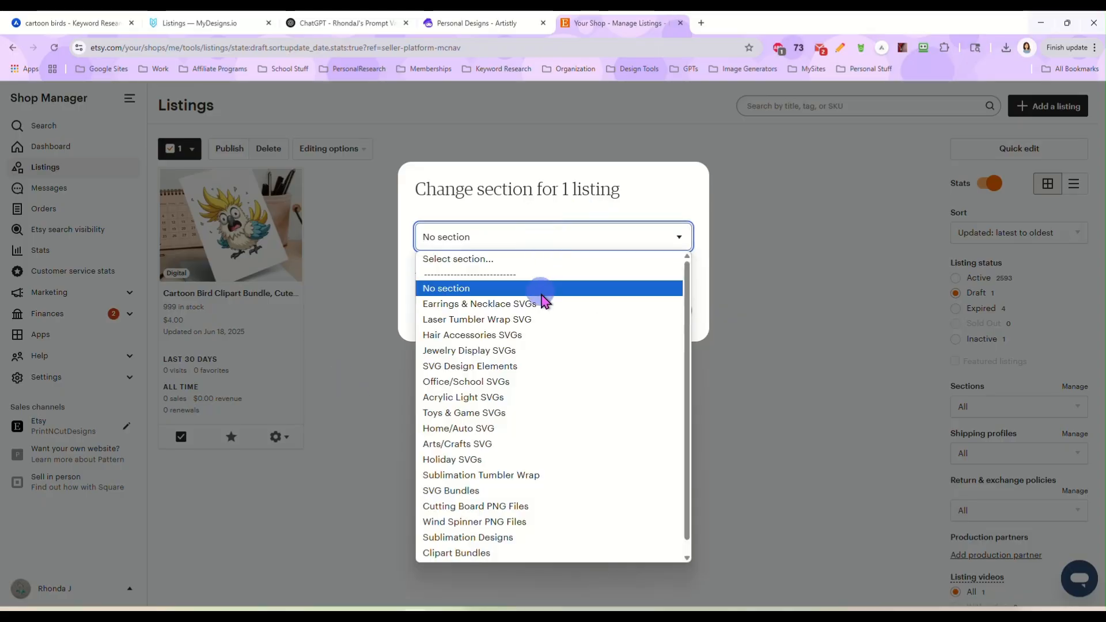
scroll(542, 357, down, 1)
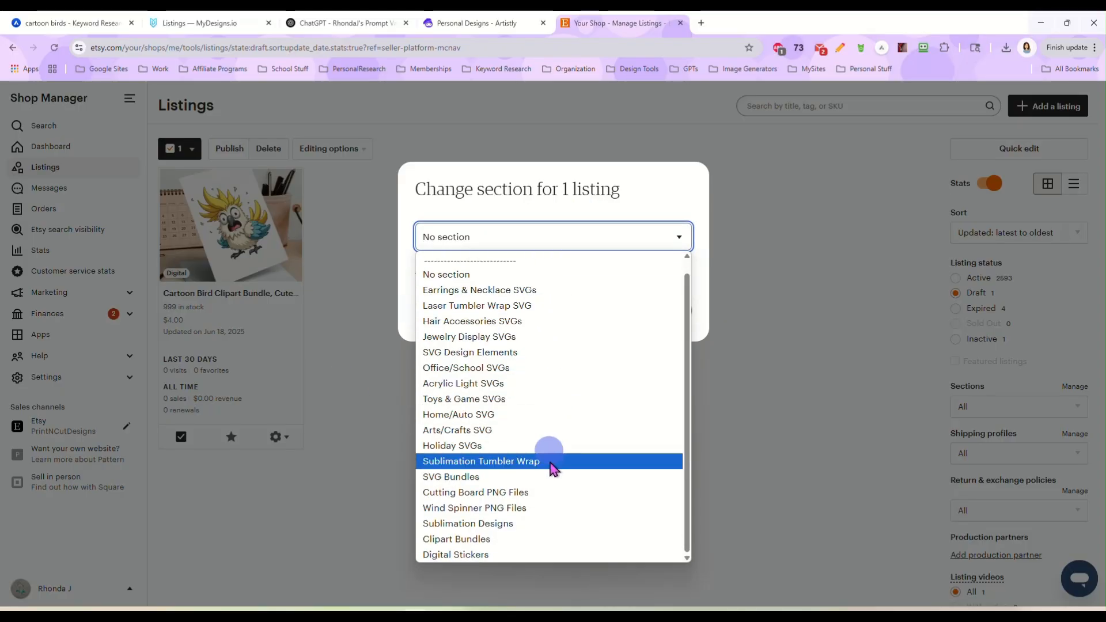
click(546, 539)
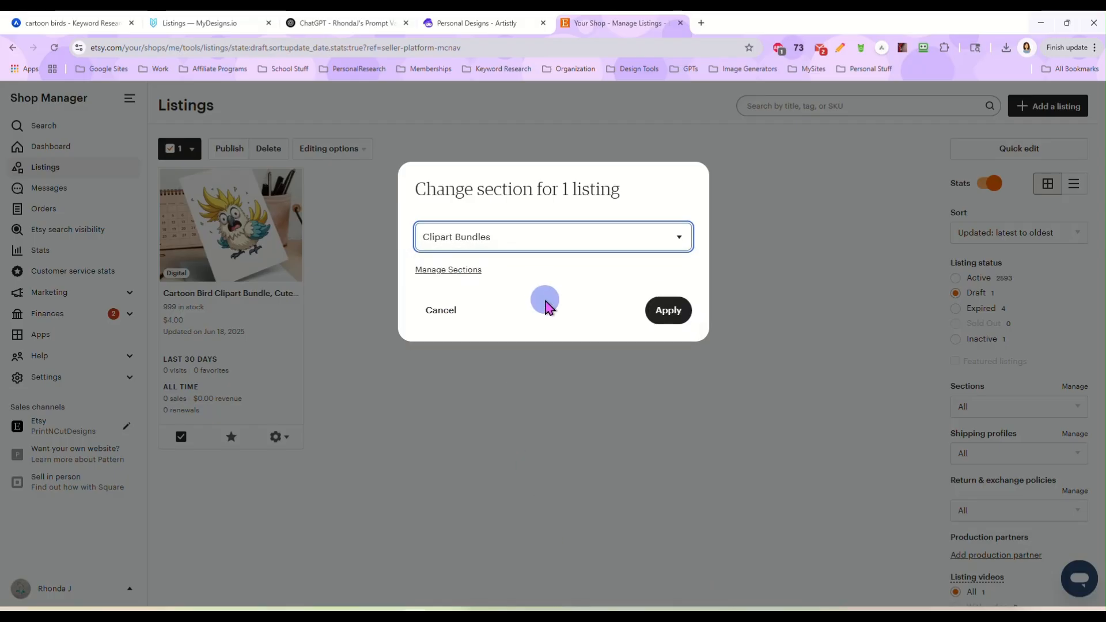
click(663, 311)
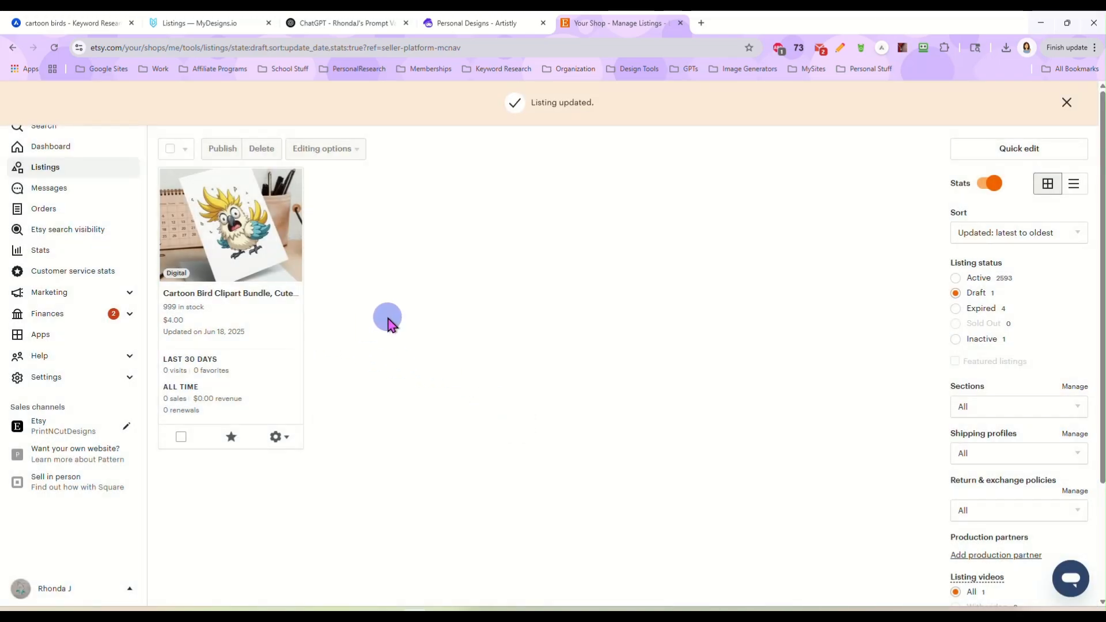
- Publish the draft cartoon bird listing on Etsy and show the shop's active listings
click(181, 437)
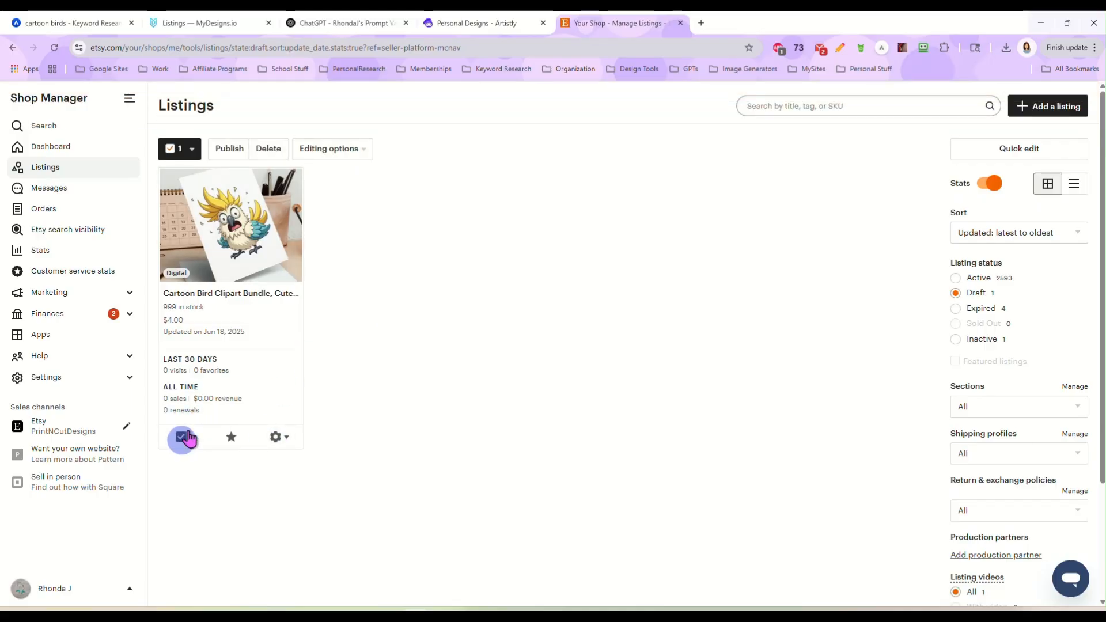
click(226, 149)
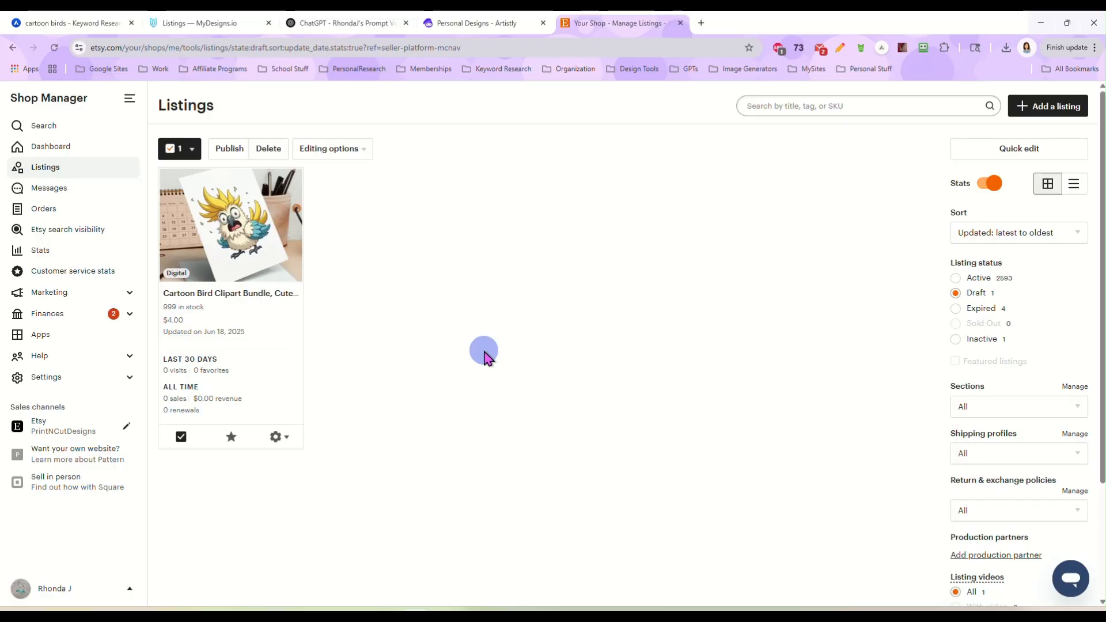
click(230, 166)
click(623, 435)
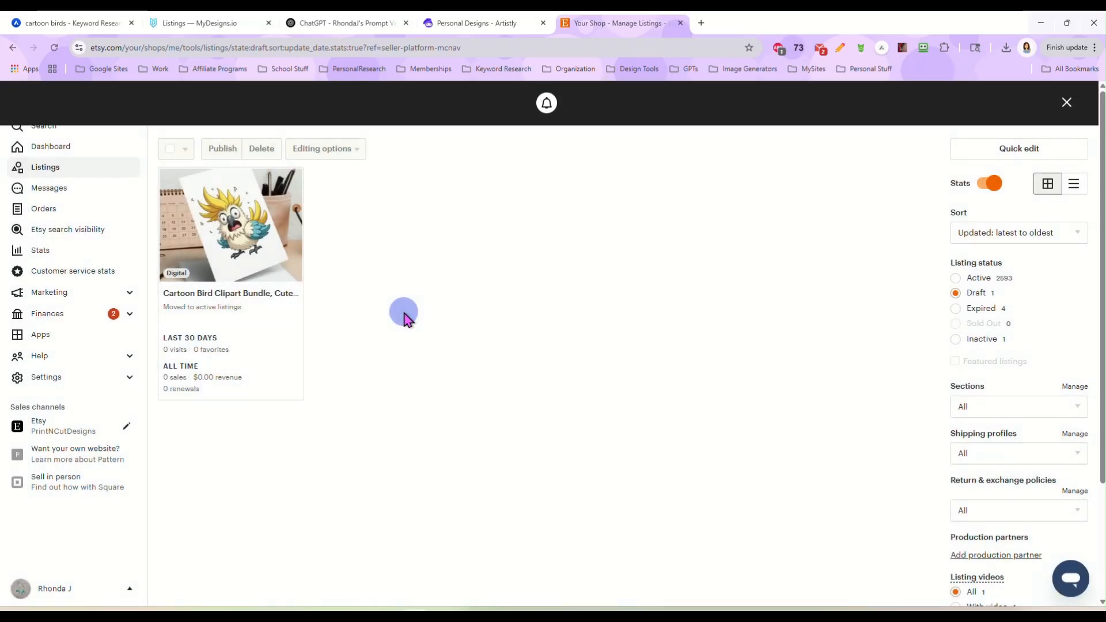
click(73, 172)
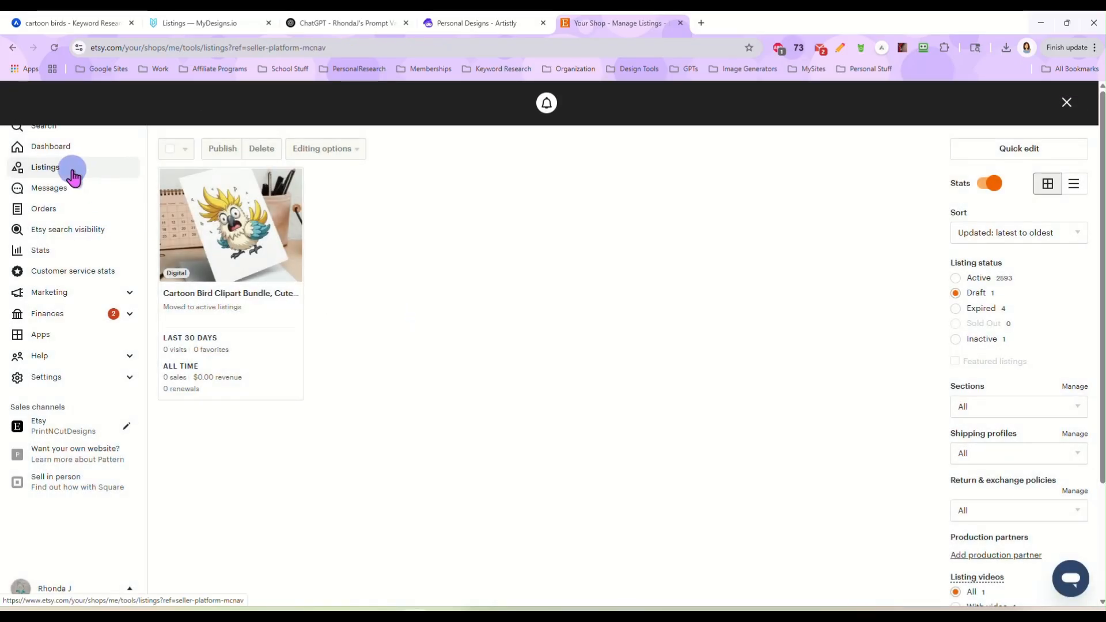
click(956, 278)
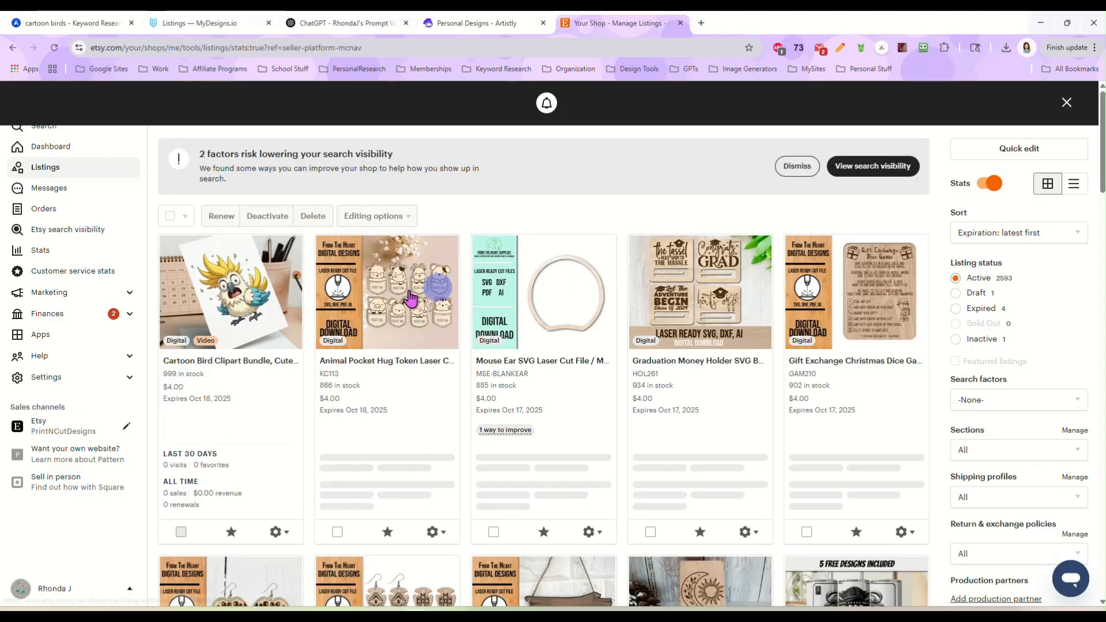
- View the published Cartoon Bird Clipart Bundle listing on Etsy and close the shop's listings manager
click(277, 535)
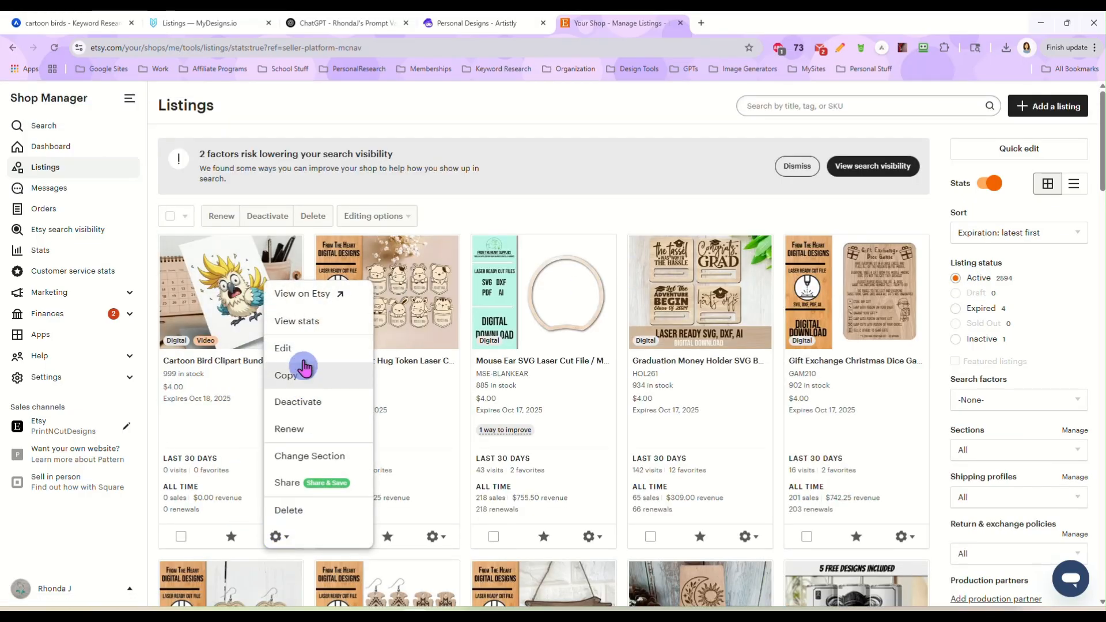
click(280, 293)
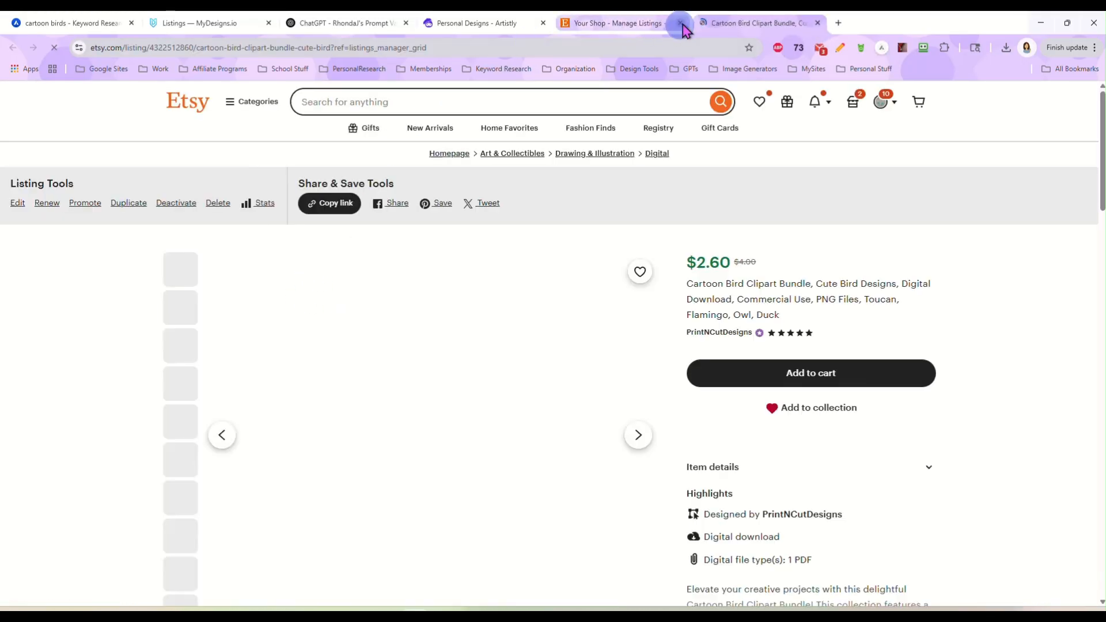
click(680, 23)
scroll(1011, 317, down, 2)
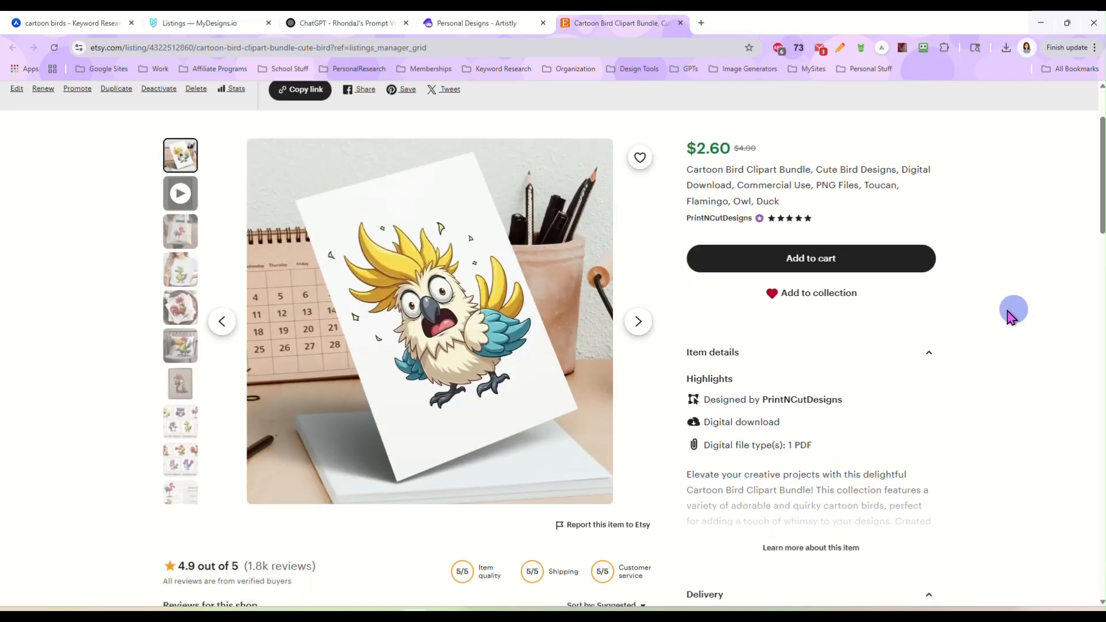
- Examine the listing's video and the product mockup photos in its image gallery
click(180, 194)
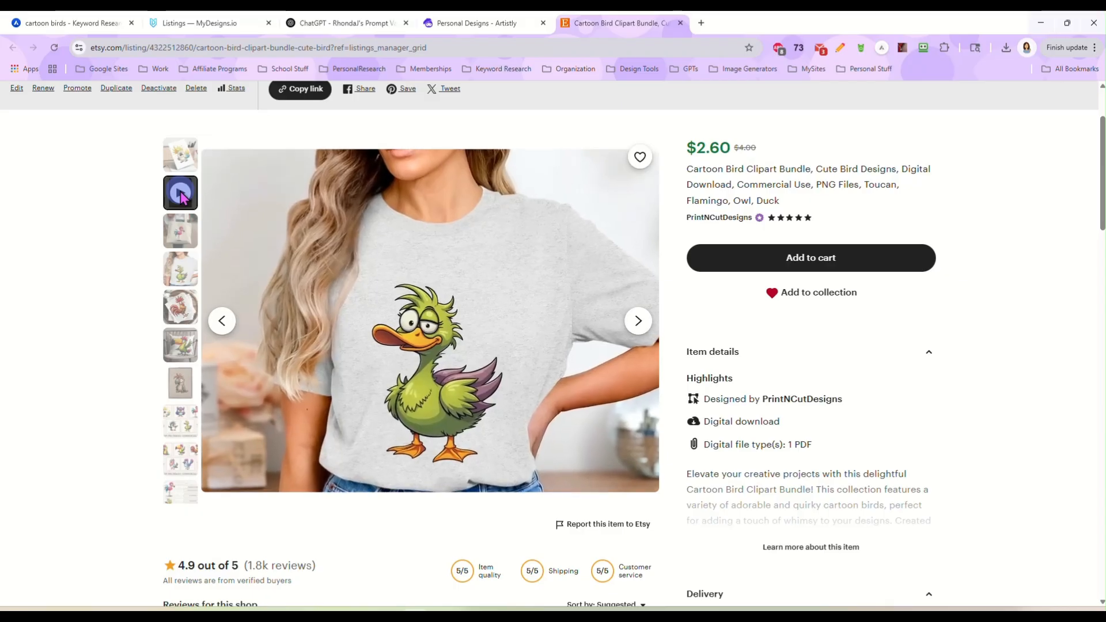
click(179, 233)
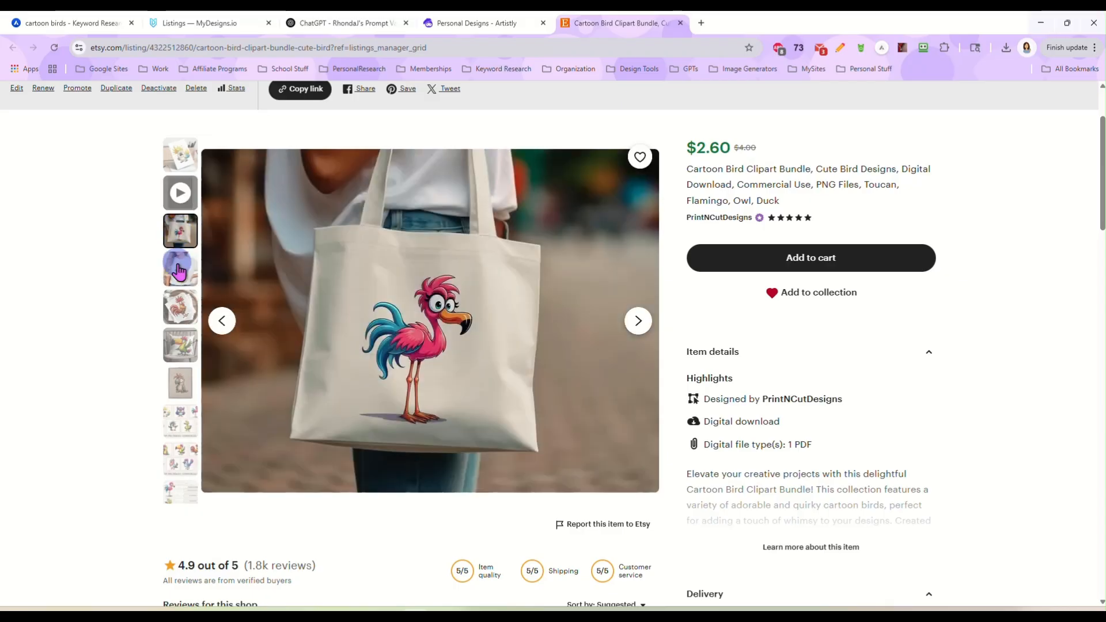
click(179, 269)
click(176, 322)
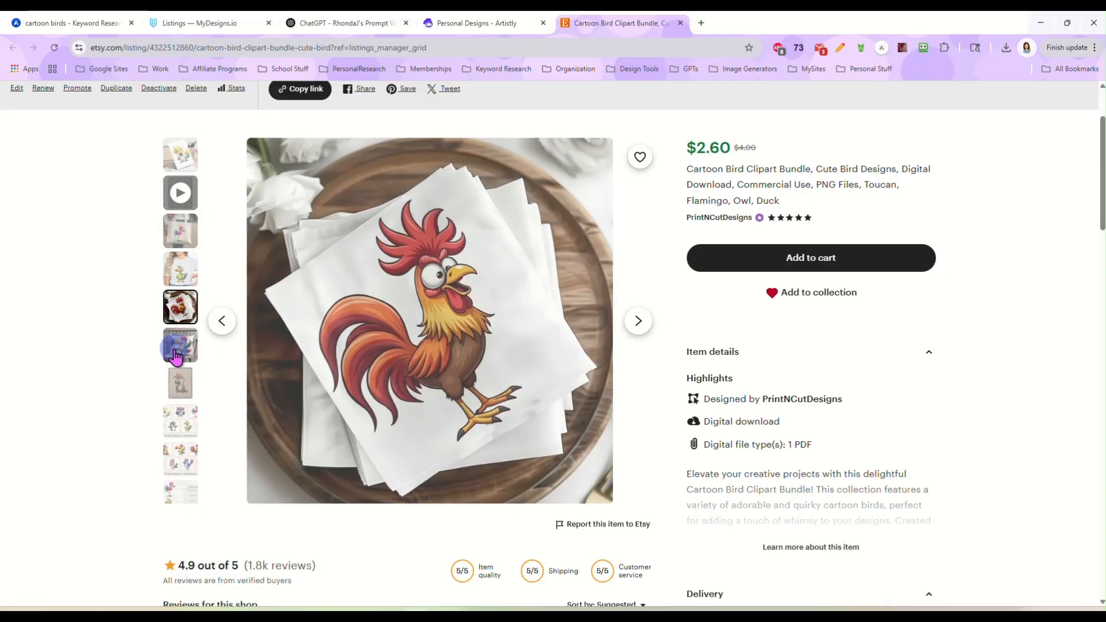
click(179, 346)
click(178, 390)
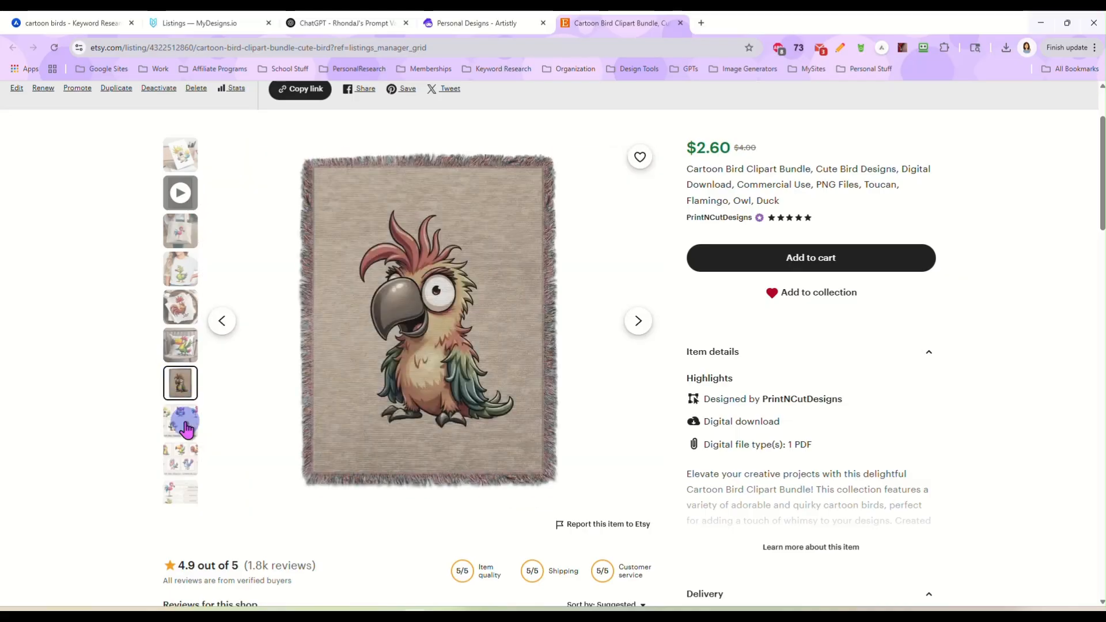
- Examine the bird overview and file feature images at the end of the listing's gallery
click(179, 420)
scroll(115, 377, down, 1)
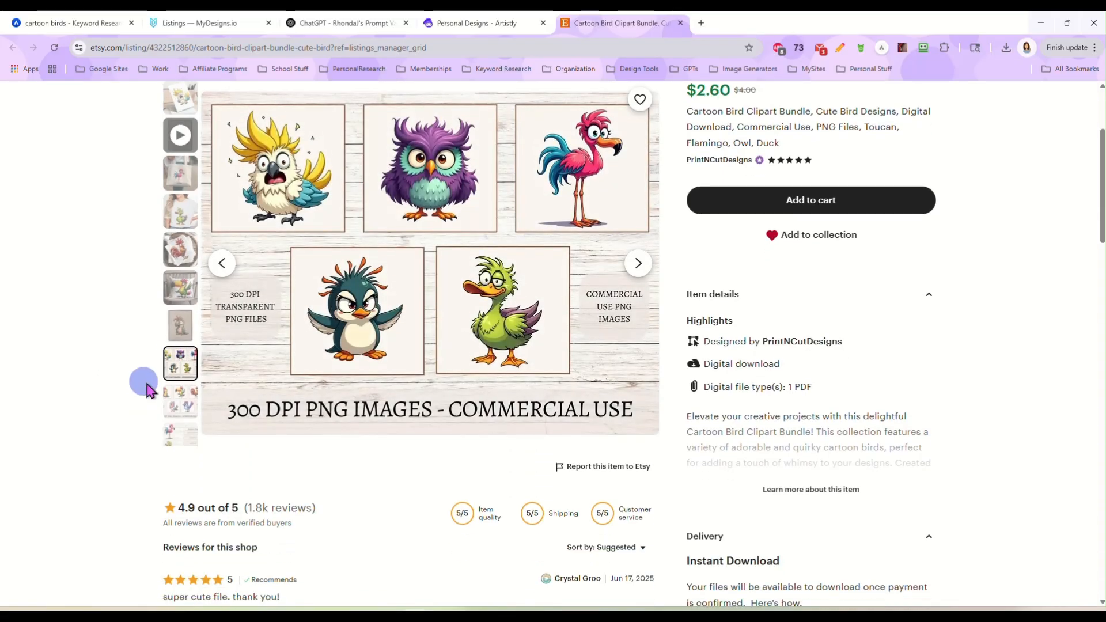
click(179, 404)
click(180, 387)
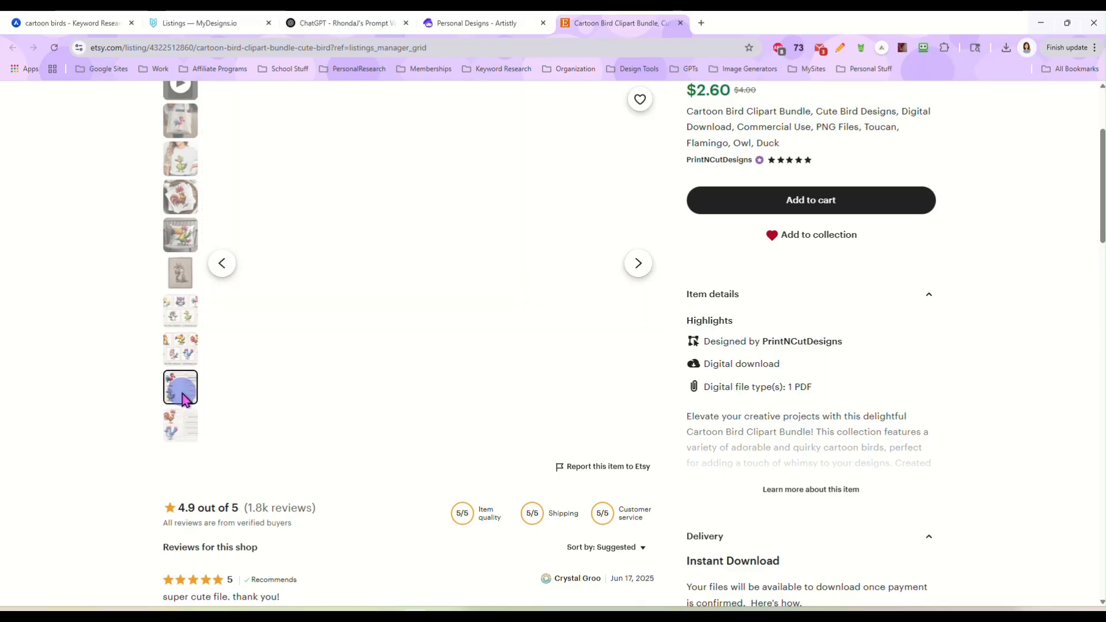
click(185, 427)
scroll(178, 419, down, 1)
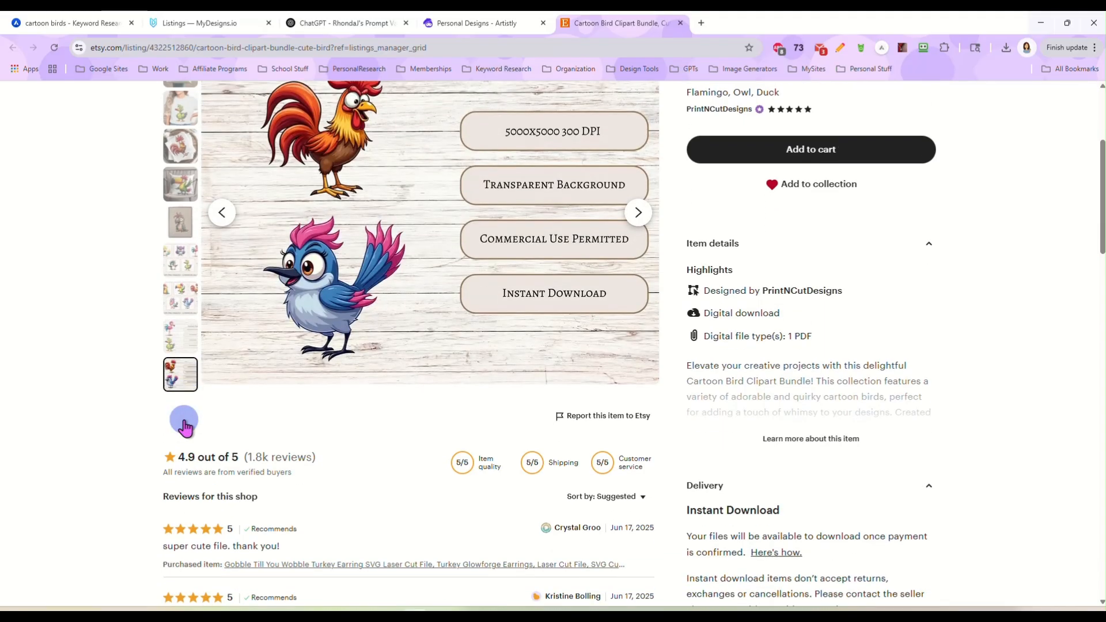
scroll(1008, 356, up, 3)
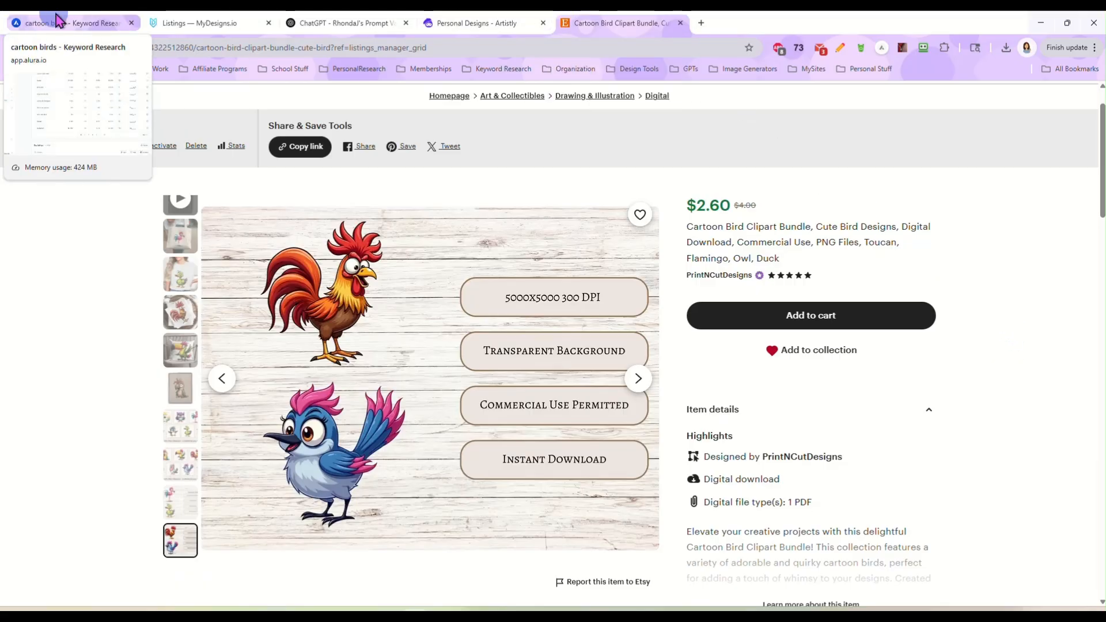
- Revisit MyDesigns and the ChatGPT bird prompts, and review the generated cartoon birds among the personal designs in Artistly
click(196, 24)
click(296, 22)
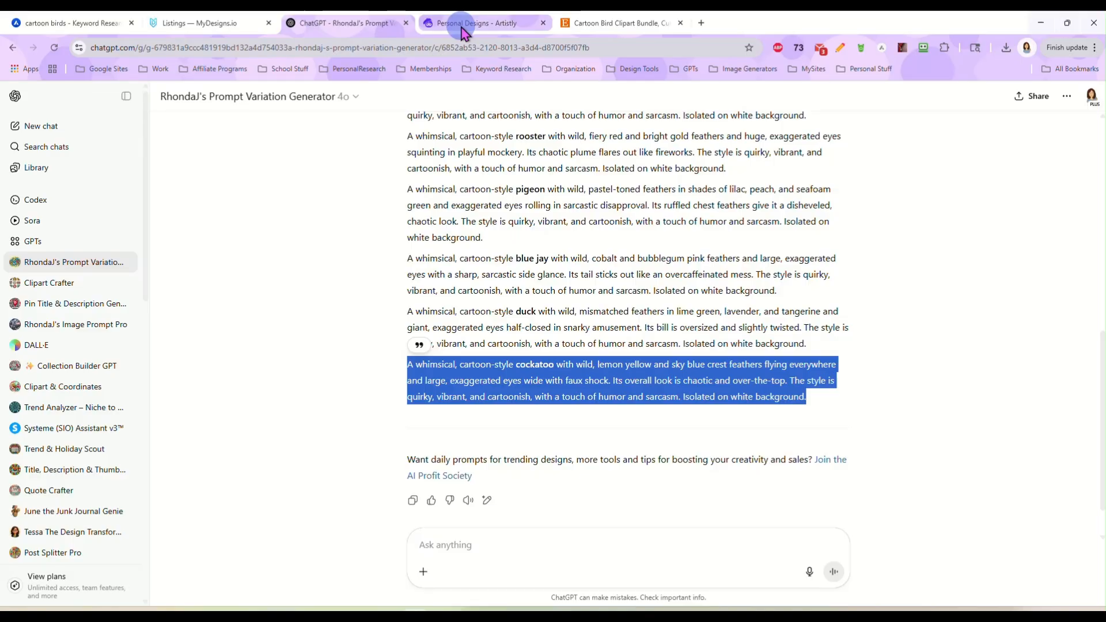
click(443, 21)
scroll(711, 289, up, 10)
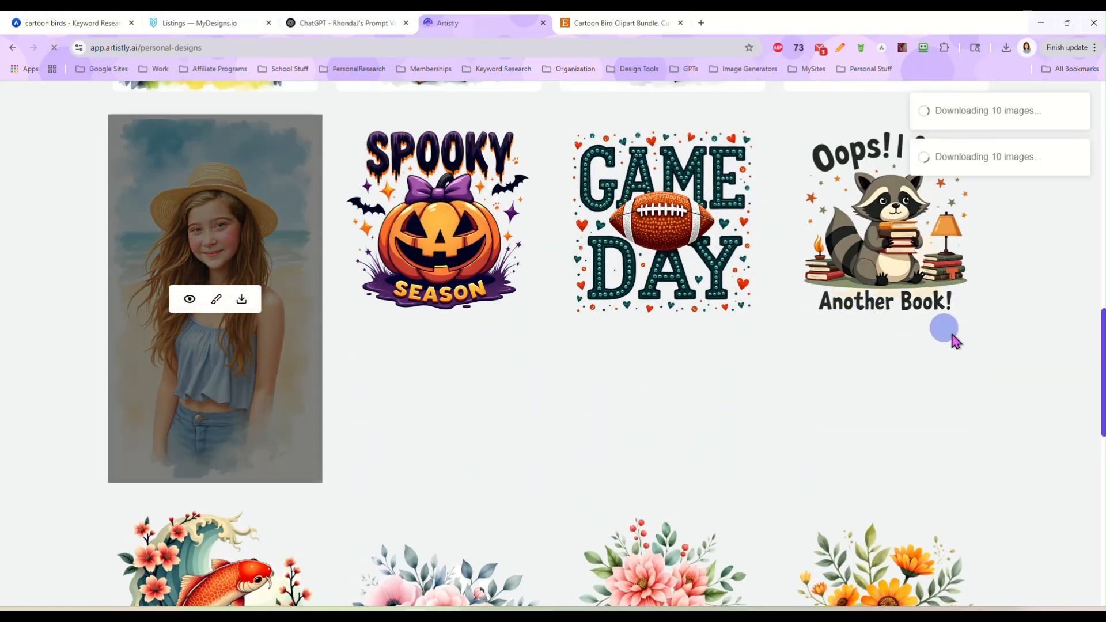
scroll(1014, 368, down, 10)
scroll(1012, 329, up, 5)
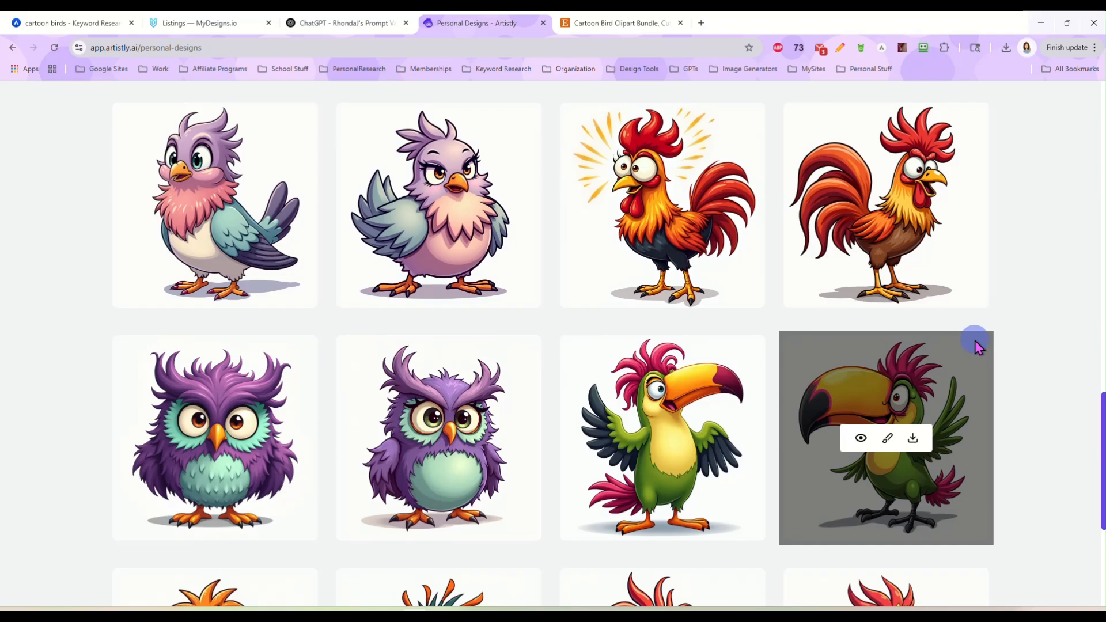
scroll(1042, 291, up, 10)
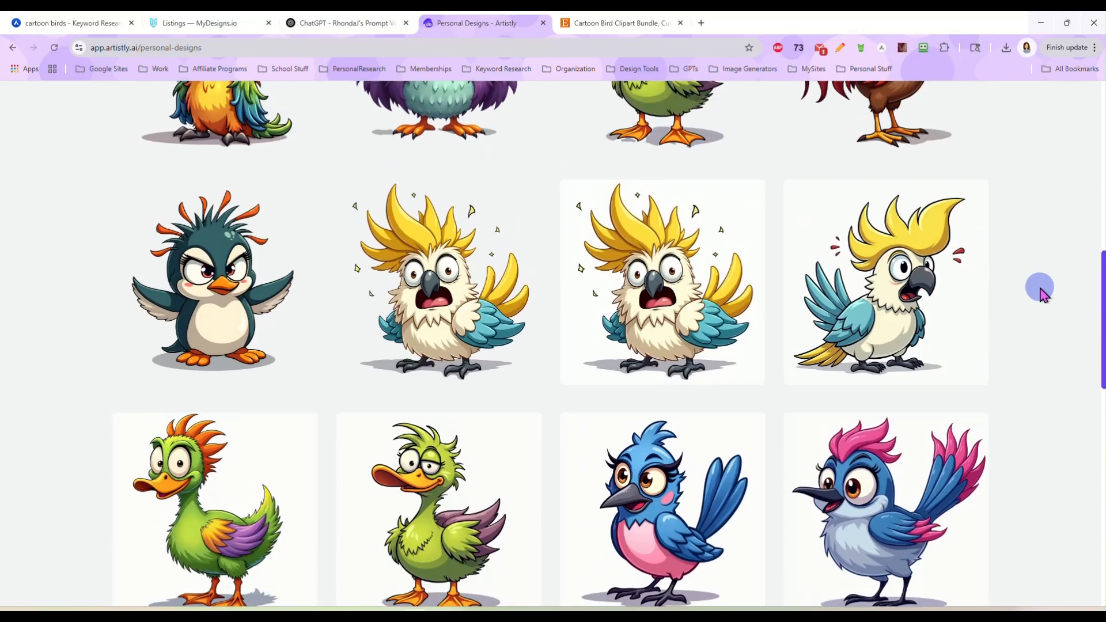
scroll(1042, 292, up, 5)
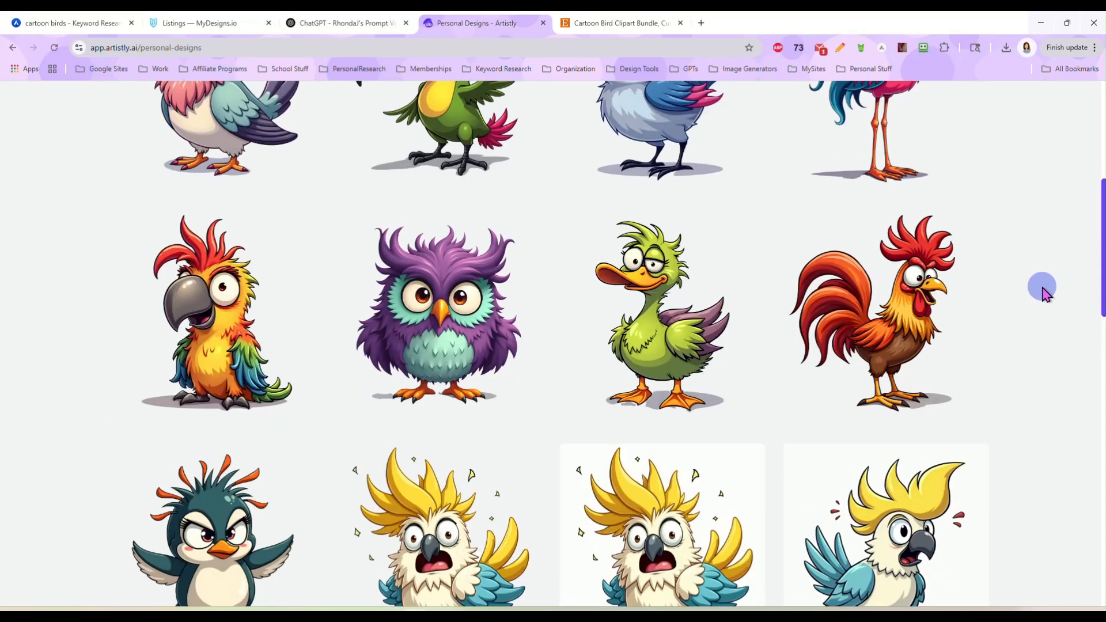
scroll(1047, 294, up, 7)
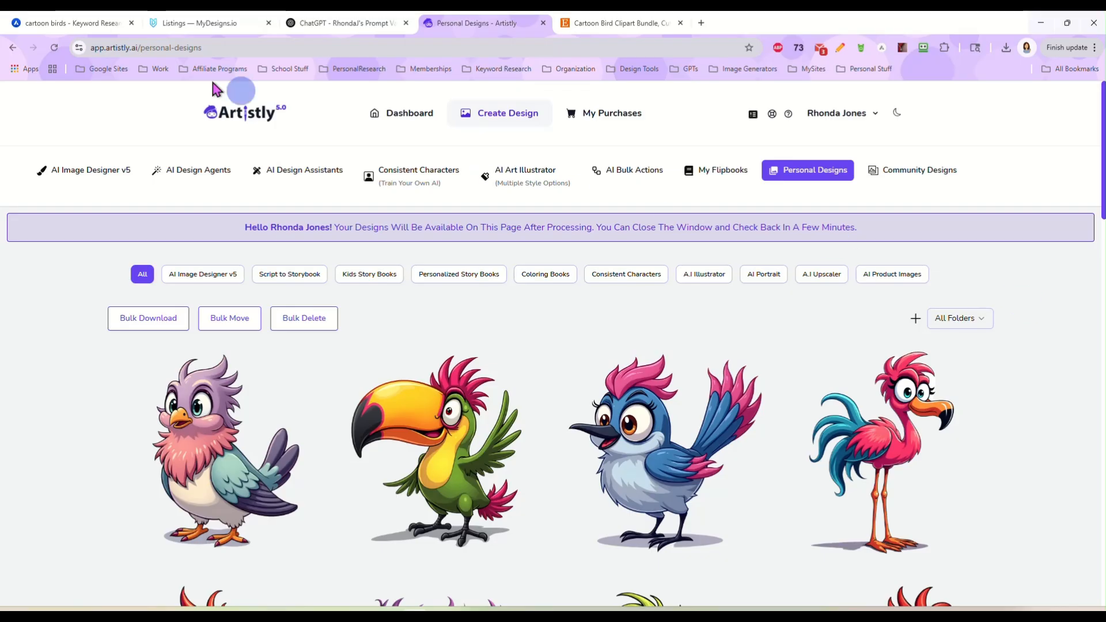
- Switch to Alura and examine the keyword research overview for "cartoon birds"
click(63, 23)
scroll(231, 265, up, 4)
scroll(236, 271, up, 5)
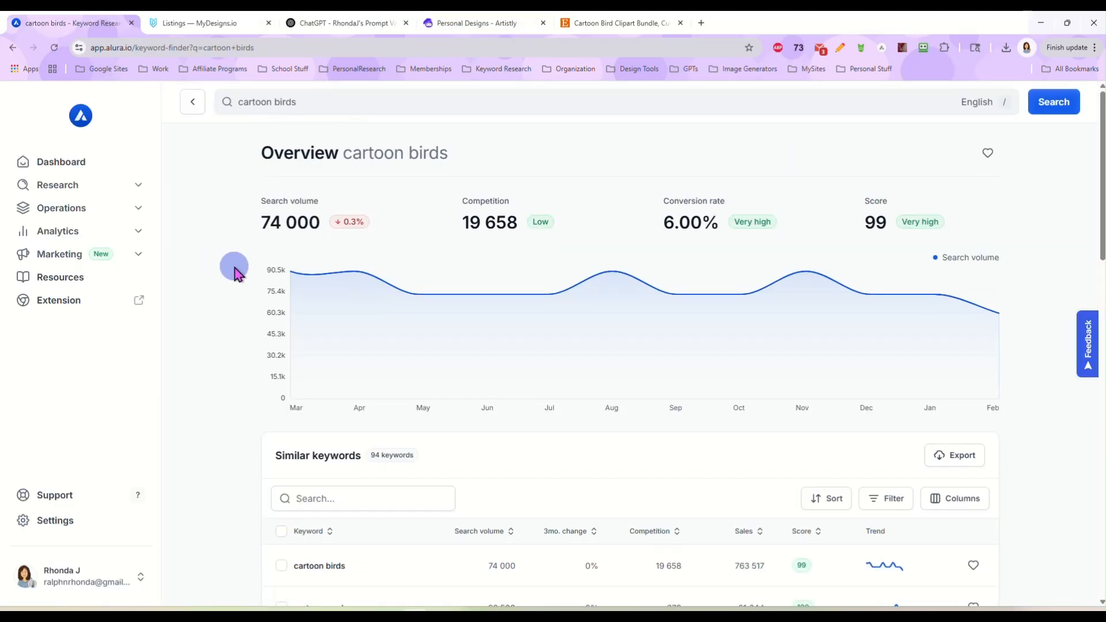